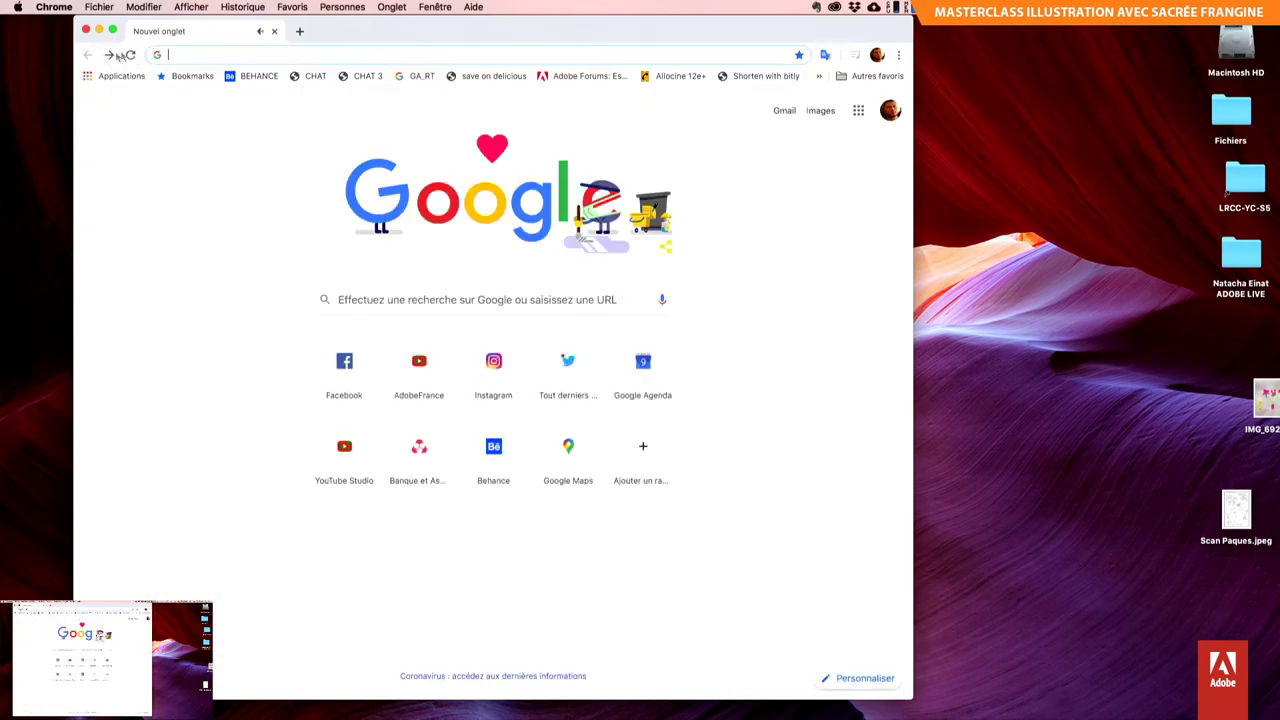
Step: Open the AdobeFrance YouTube videos page by accepting the 'you' address-bar autocomplete
{"action": "left_click", "coordinate": [180, 55]}
{"action": "type", "text": "you"}
{"action": "key", "text": "Return"}
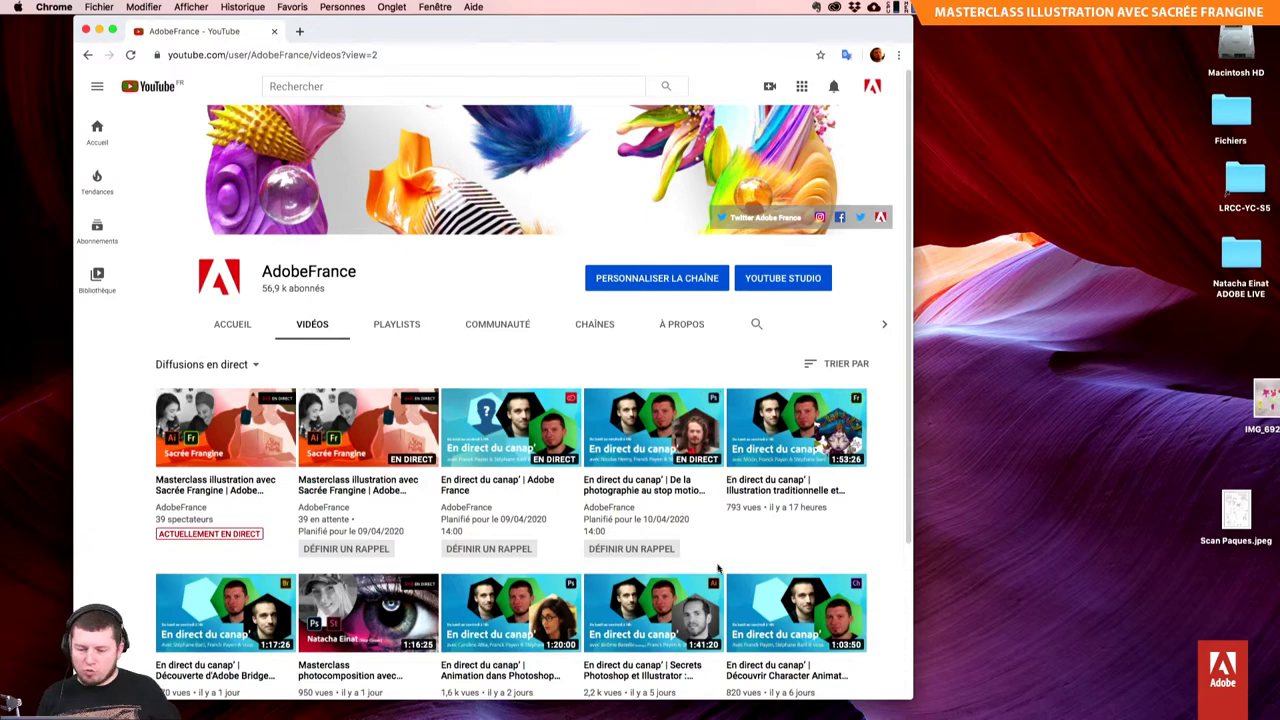
{"action": "scroll", "coordinate": [451, 529], "scroll_direction": "down", "scroll_amount": 3}
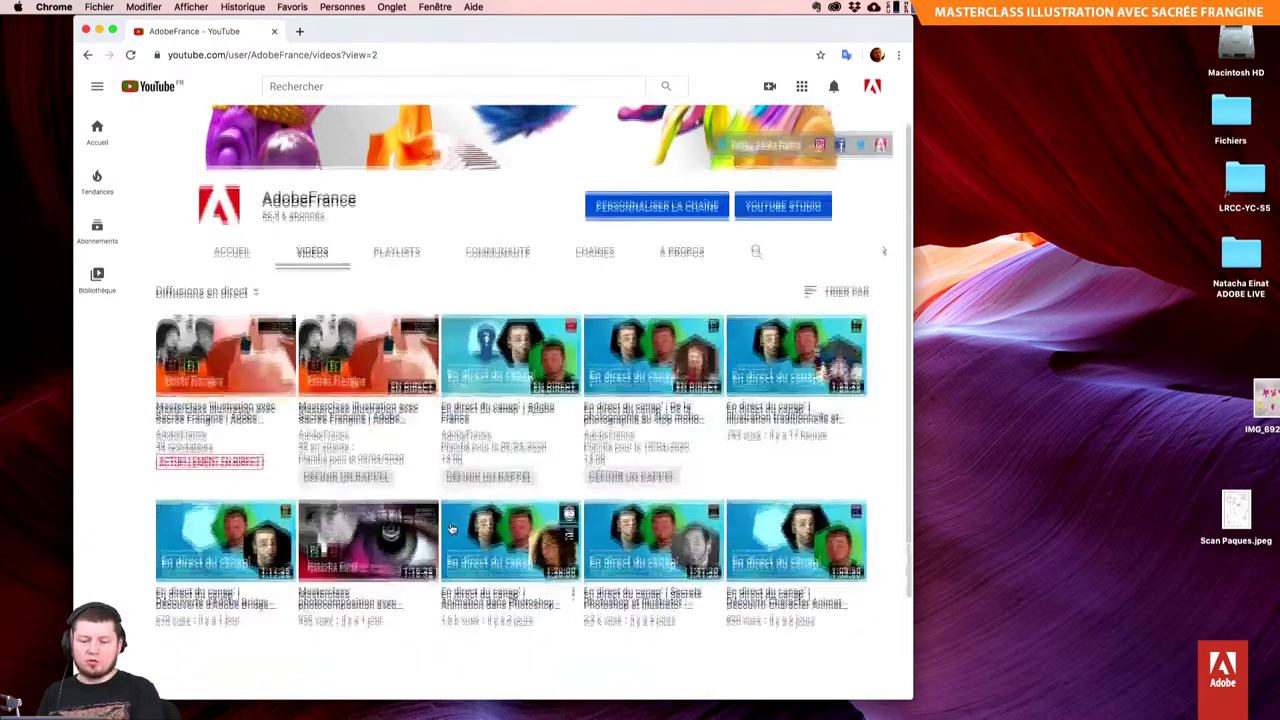
{"action": "scroll", "coordinate": [451, 529], "scroll_direction": "down", "scroll_amount": 2}
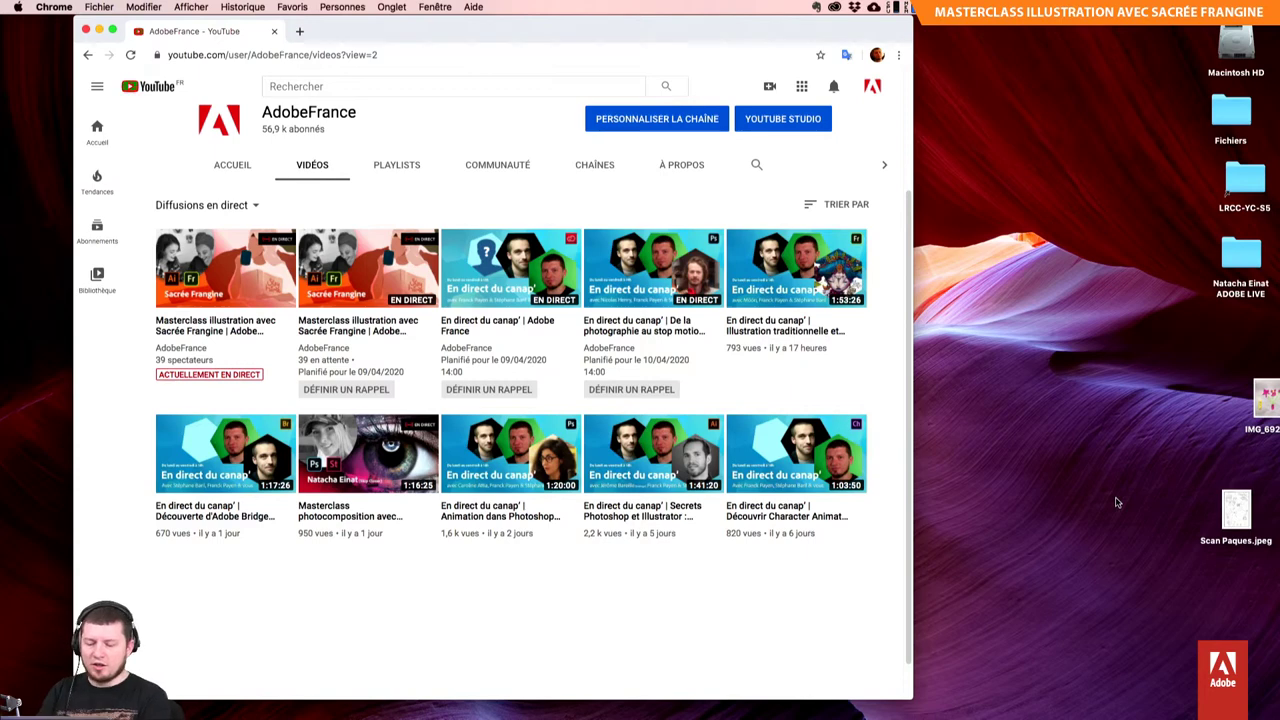
{"action": "key", "text": "super+t"}
Step: Open the sacree_frangine Instagram profile from the 'sac' address-bar suggestion
{"action": "type", "text": "sac"}
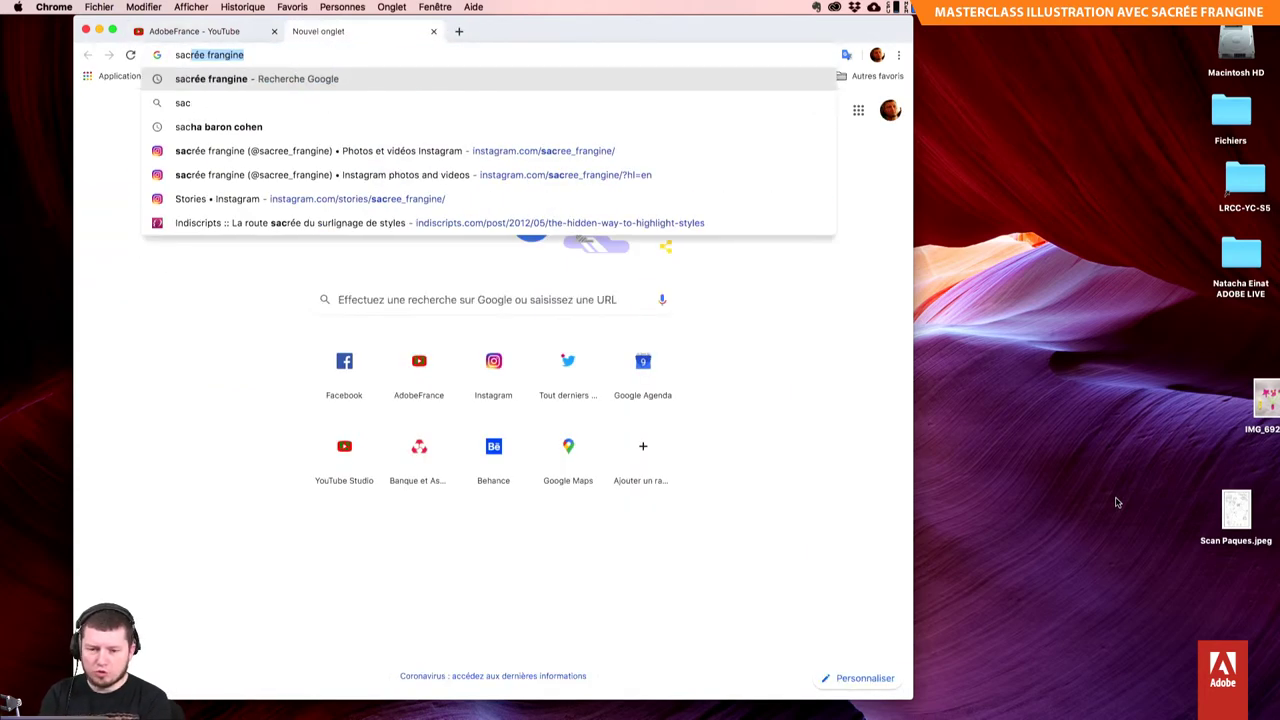
{"action": "key", "text": "Down"}
{"action": "key", "text": "Down"}
{"action": "key", "text": "Down"}
{"action": "key", "text": "Return"}
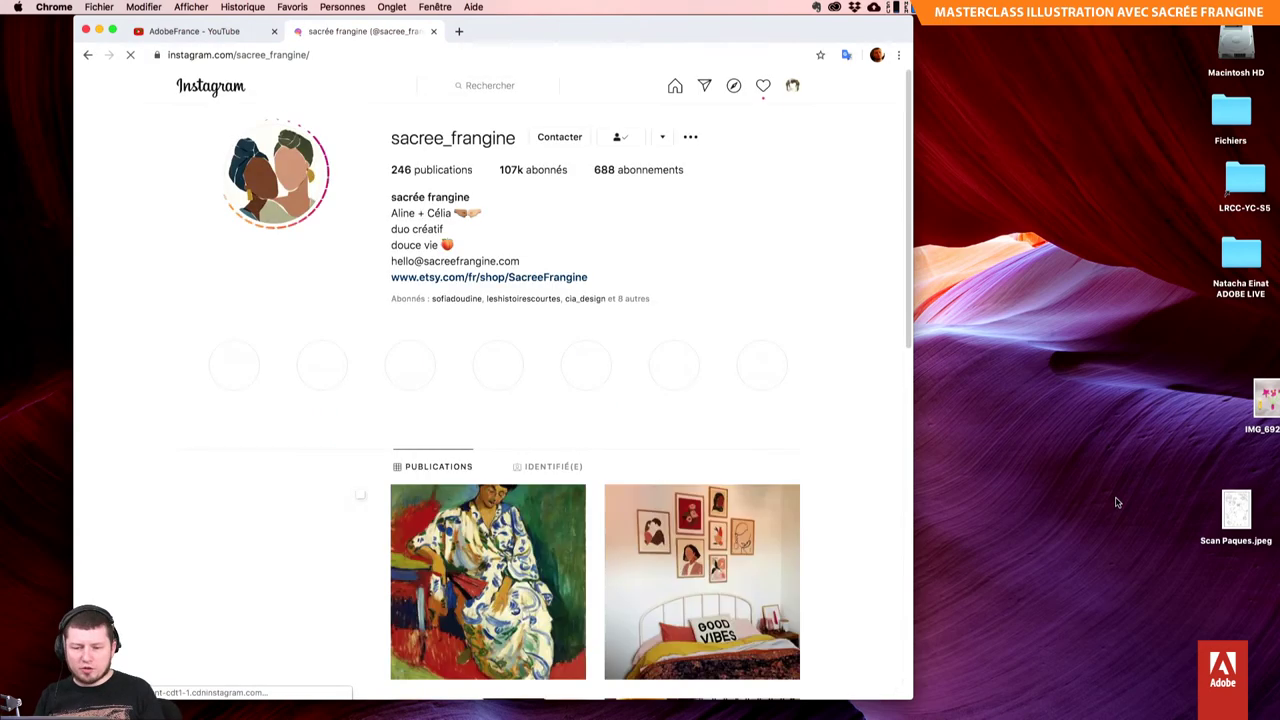
Step: Scroll down through the profile's grid of illustrated women's portraits
{"action": "scroll", "coordinate": [757, 605], "scroll_direction": "down", "scroll_amount": 3}
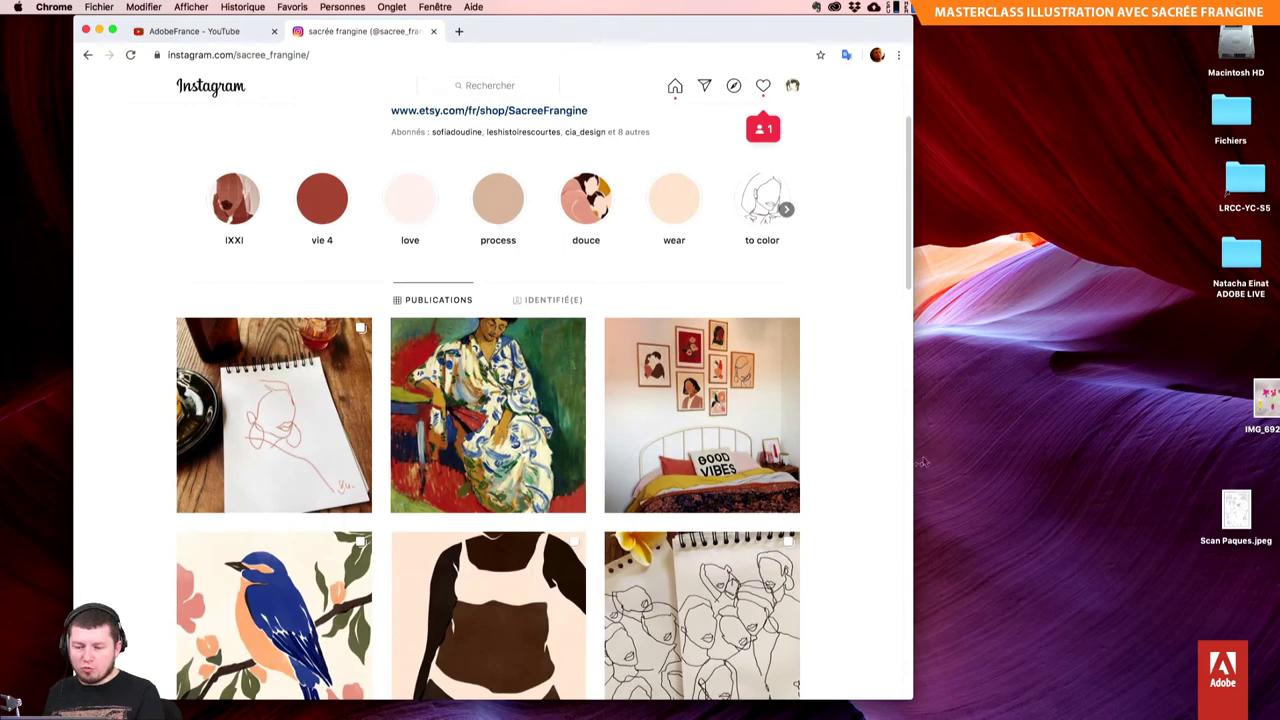
{"action": "scroll", "coordinate": [878, 466], "scroll_direction": "down", "scroll_amount": 2}
{"action": "scroll", "coordinate": [878, 466], "scroll_direction": "down", "scroll_amount": 5}
{"action": "scroll", "coordinate": [878, 466], "scroll_direction": "down", "scroll_amount": 5}
{"action": "scroll", "coordinate": [879, 469], "scroll_direction": "down", "scroll_amount": 5}
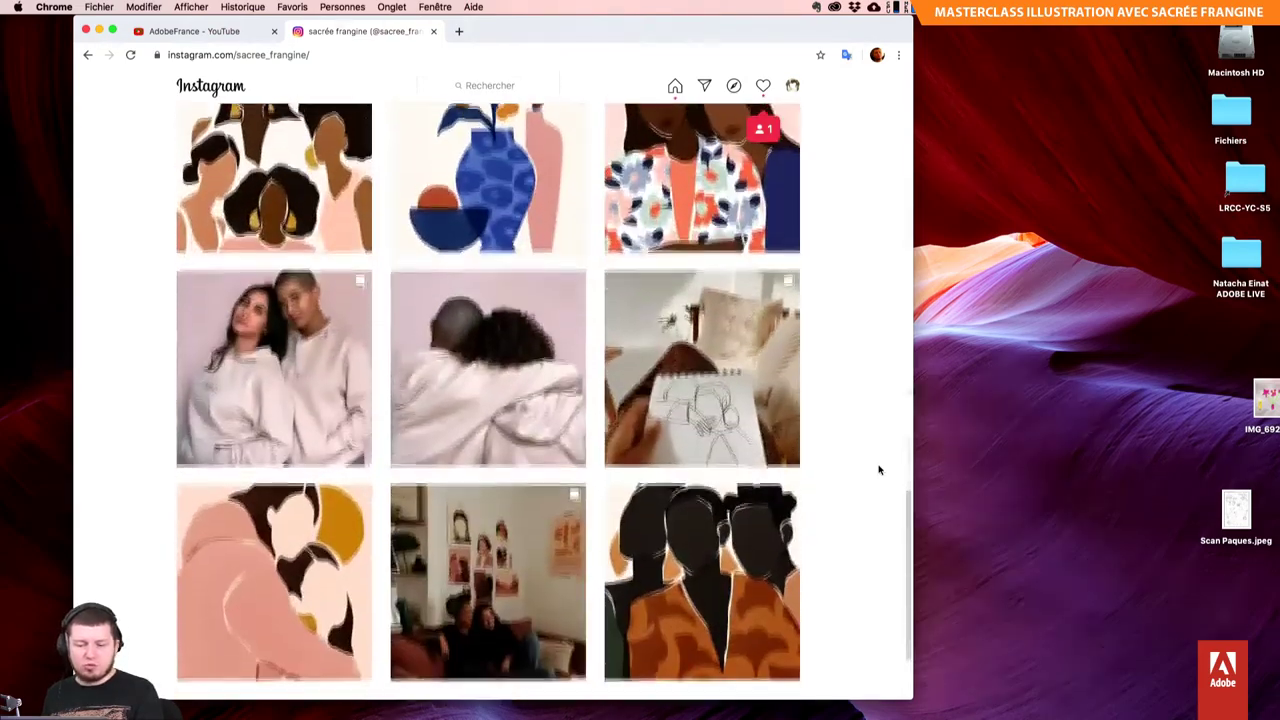
{"action": "scroll", "coordinate": [879, 469], "scroll_direction": "down", "scroll_amount": 3}
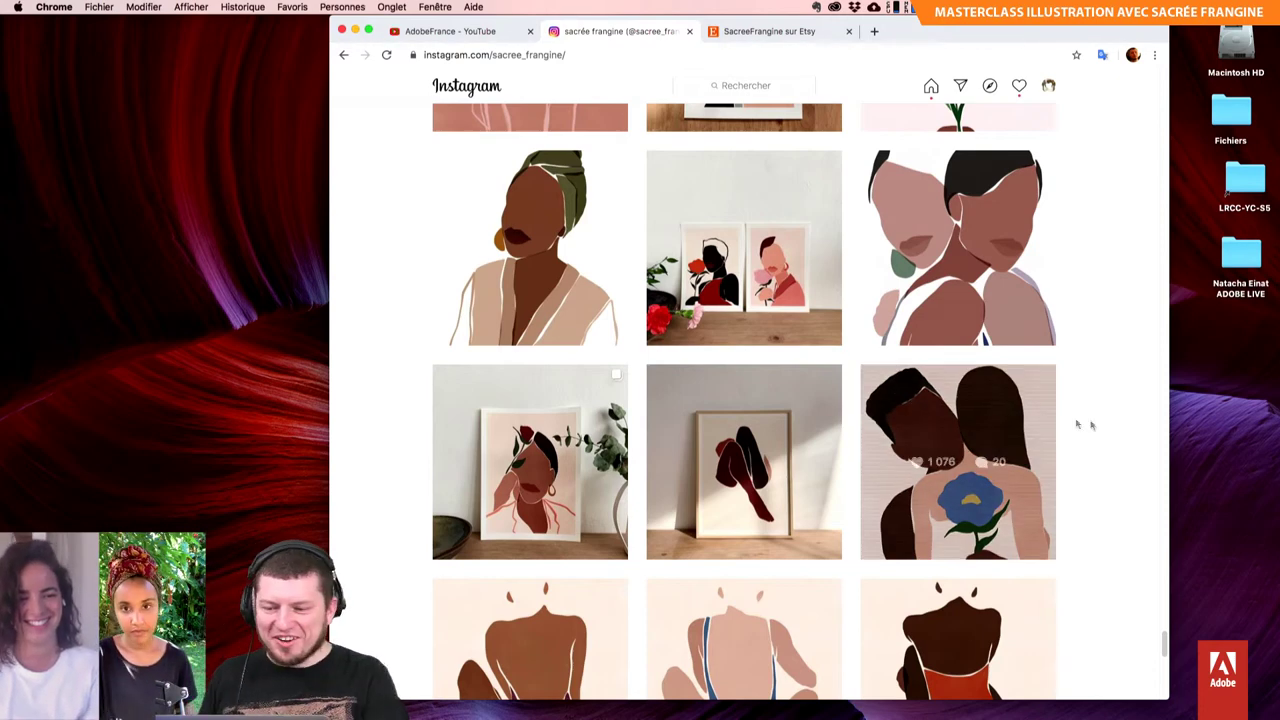
Step: Return to the profile header, then drag to the bottom until the lemon, landscape and croissant posts load
{"action": "left_click_drag", "start_coordinate": [1160, 637], "coordinate": [1200, 47]}
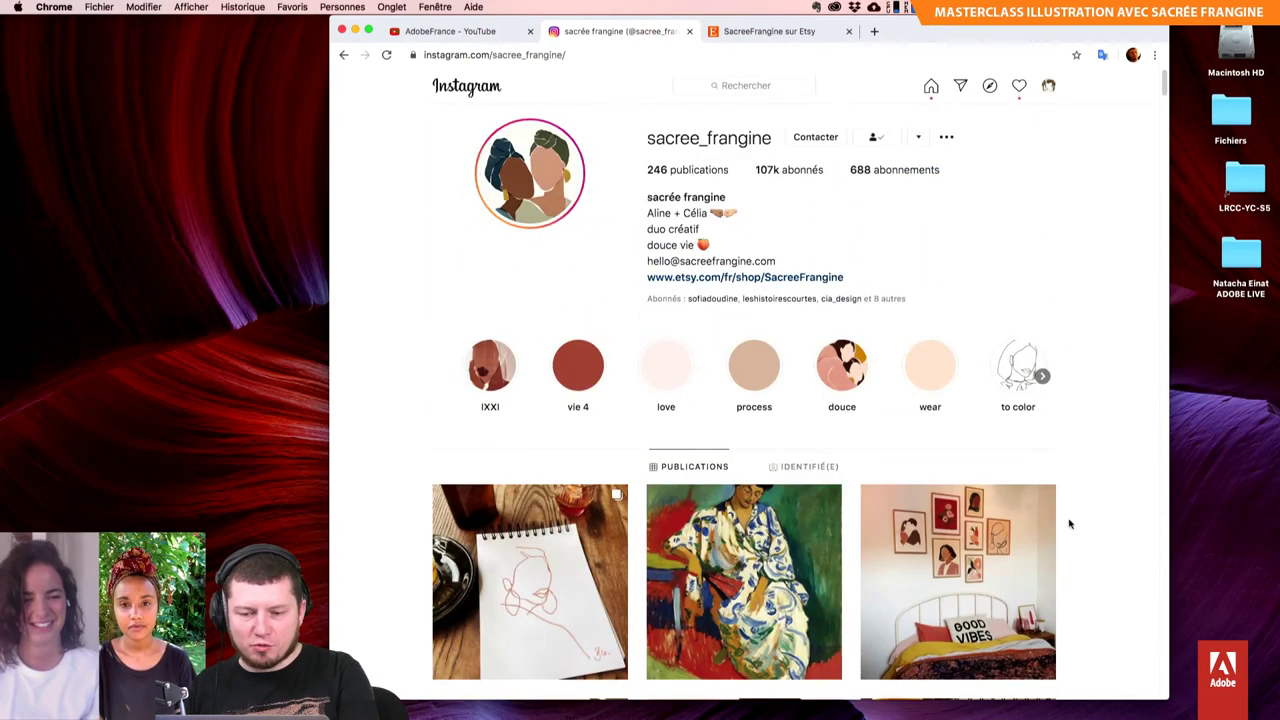
{"action": "scroll", "coordinate": [1106, 418], "scroll_direction": "down", "scroll_amount": 2}
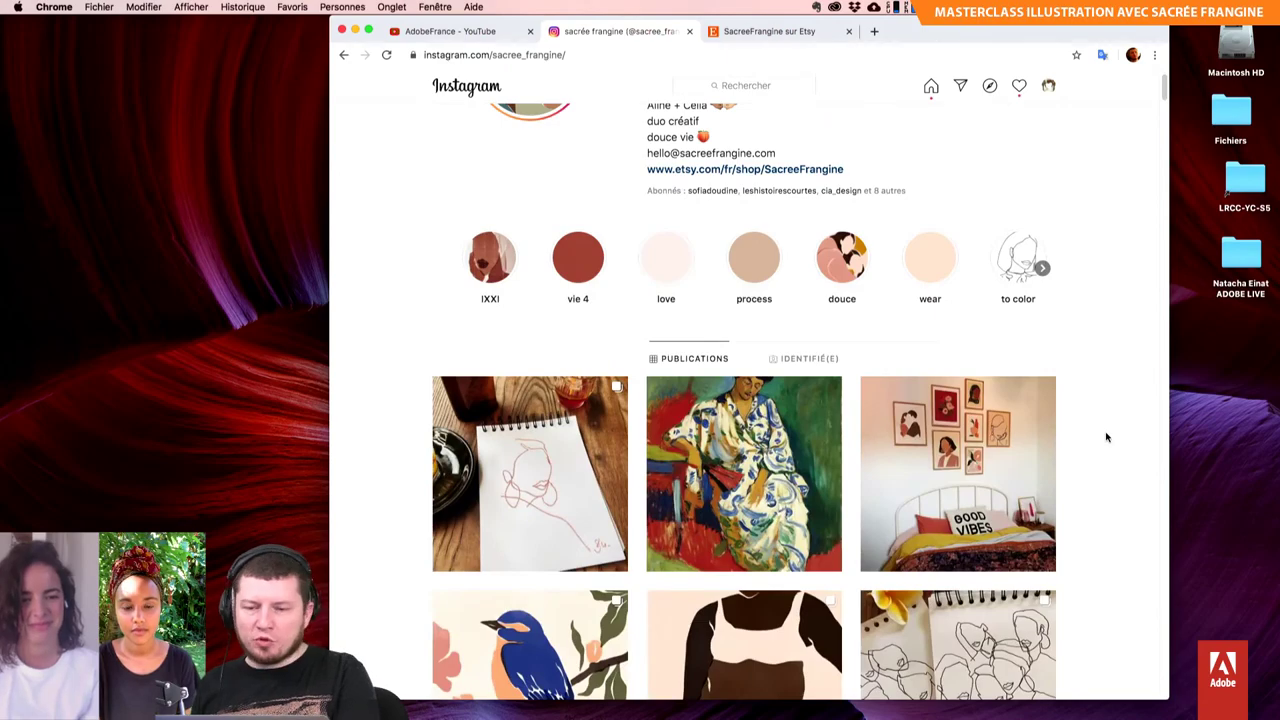
{"action": "mouse_move", "coordinate": [1166, 88]}
{"action": "left_mouse_down"}
{"action": "mouse_move", "coordinate": [1150, 656]}
{"action": "mouse_move", "coordinate": [1164, 690]}
{"action": "mouse_move", "coordinate": [1148, 703]}
{"action": "left_mouse_up"}
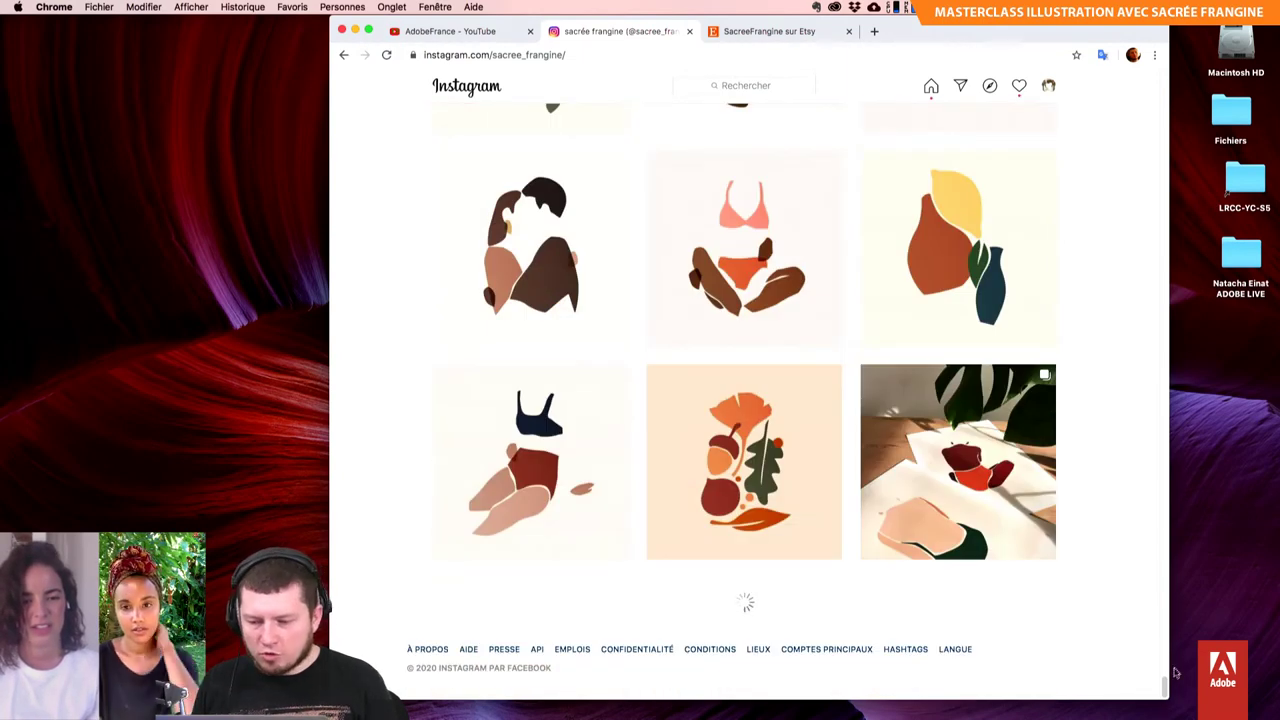
{"action": "scroll", "coordinate": [1164, 655], "scroll_direction": "down", "scroll_amount": 5}
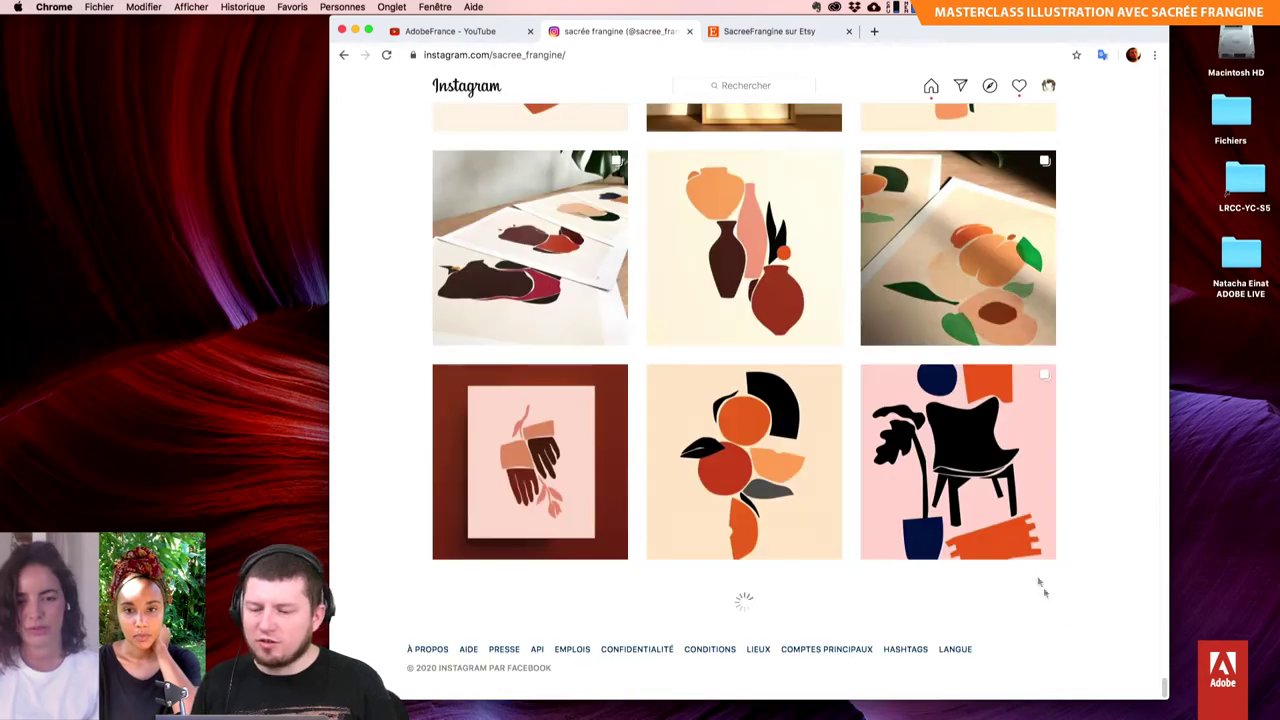
{"action": "scroll", "coordinate": [1164, 660], "scroll_direction": "down", "scroll_amount": 1}
{"action": "mouse_move", "coordinate": [1164, 658]}
{"action": "left_mouse_down"}
{"action": "mouse_move", "coordinate": [1143, 677]}
{"action": "mouse_move", "coordinate": [1165, 690]}
{"action": "left_mouse_up"}
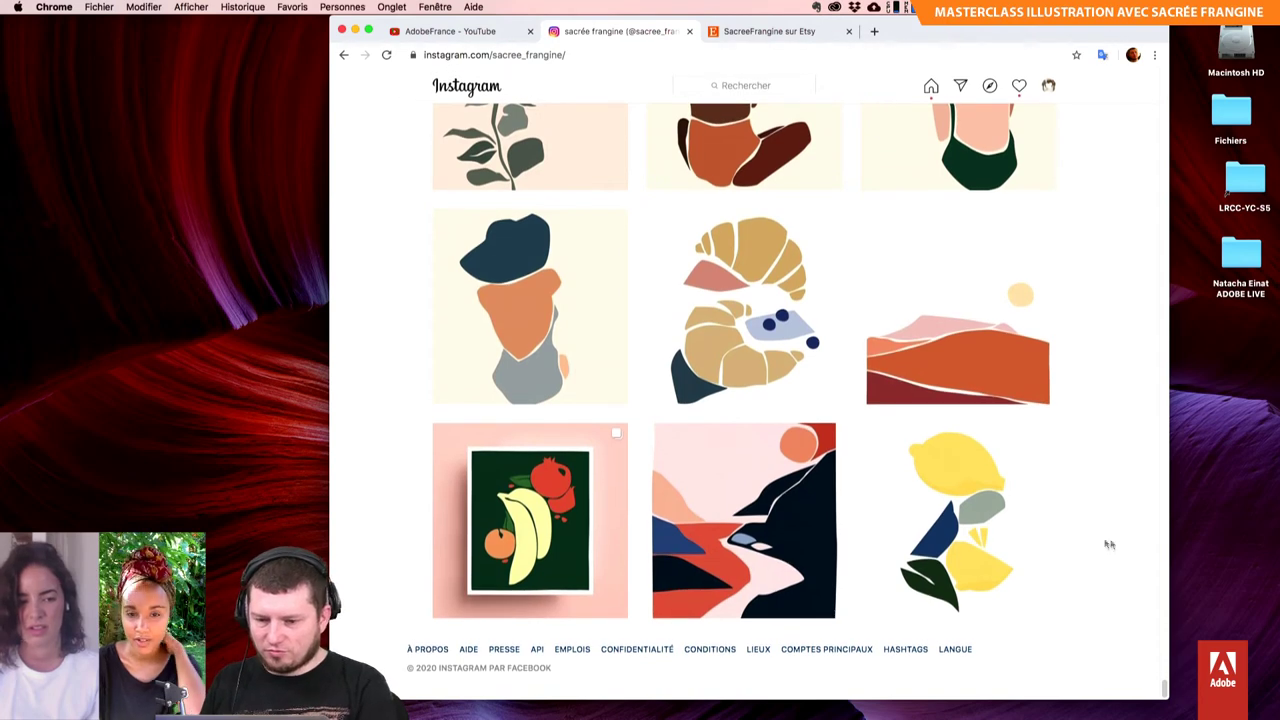
{"action": "mouse_move", "coordinate": [957, 520]}
{"action": "left_click", "coordinate": [985, 558]}
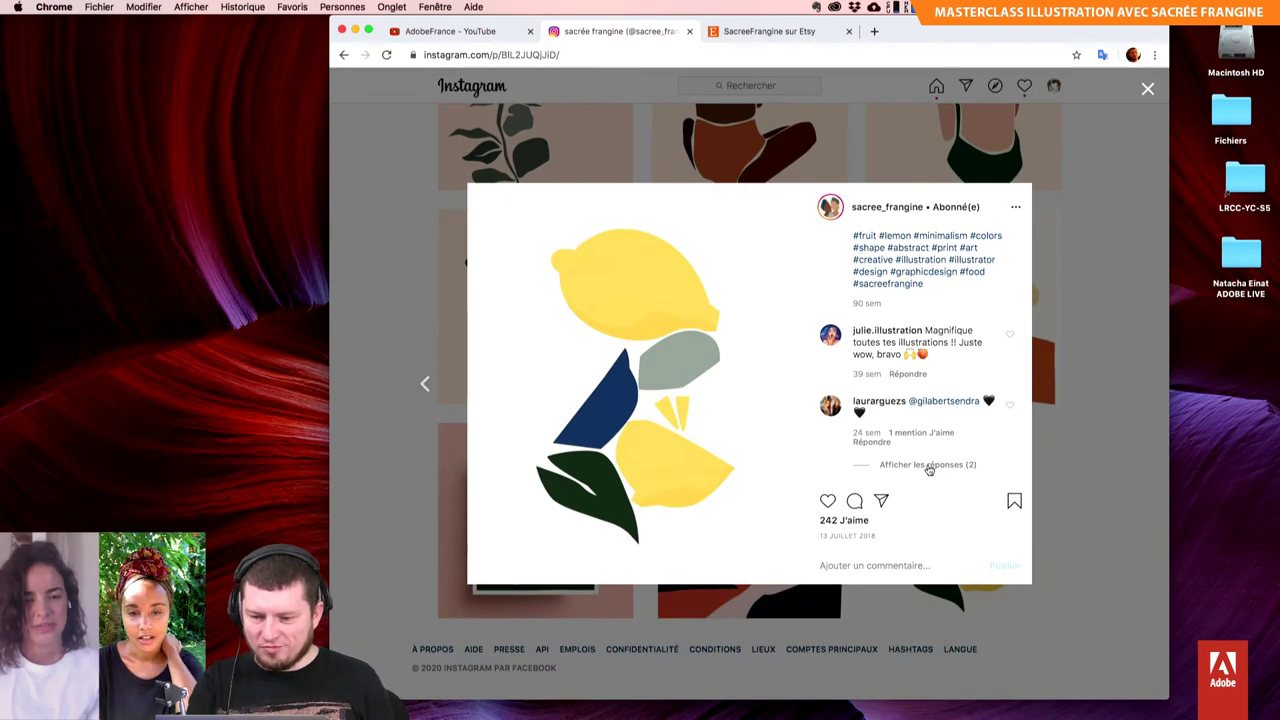
{"action": "scroll", "coordinate": [917, 347], "scroll_direction": "up", "scroll_amount": 1}
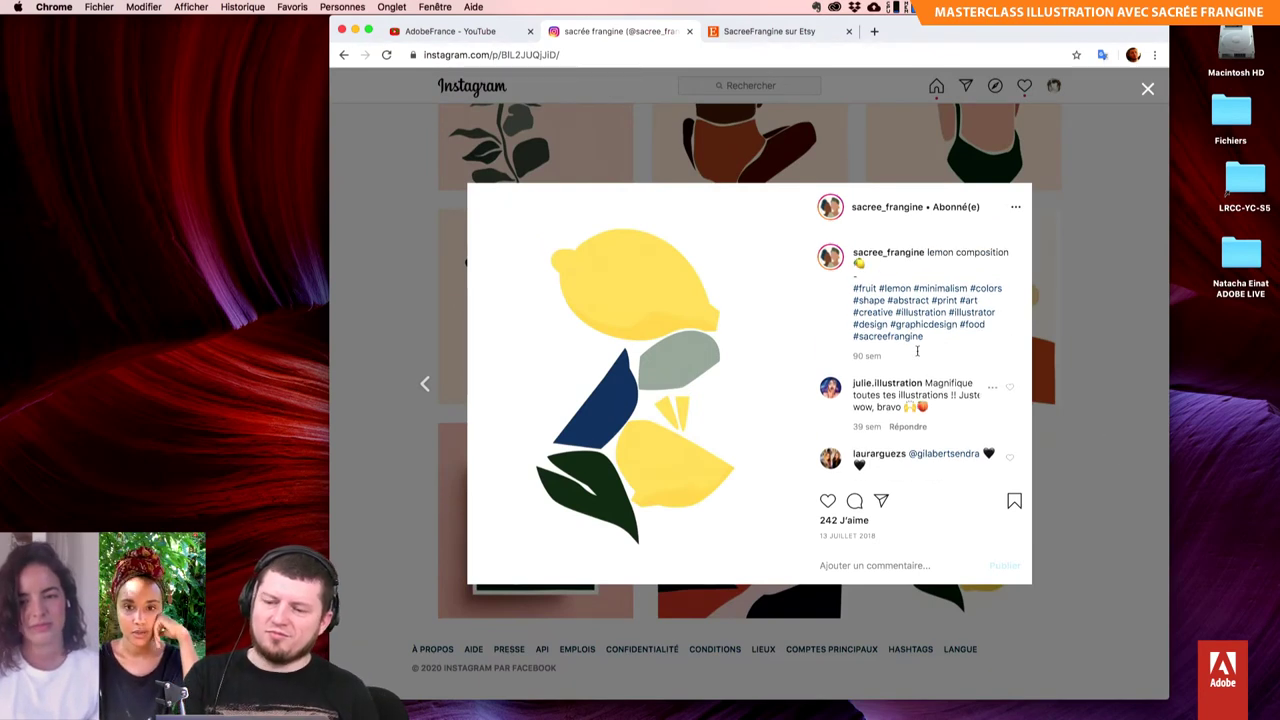
{"action": "key", "text": "Left"}
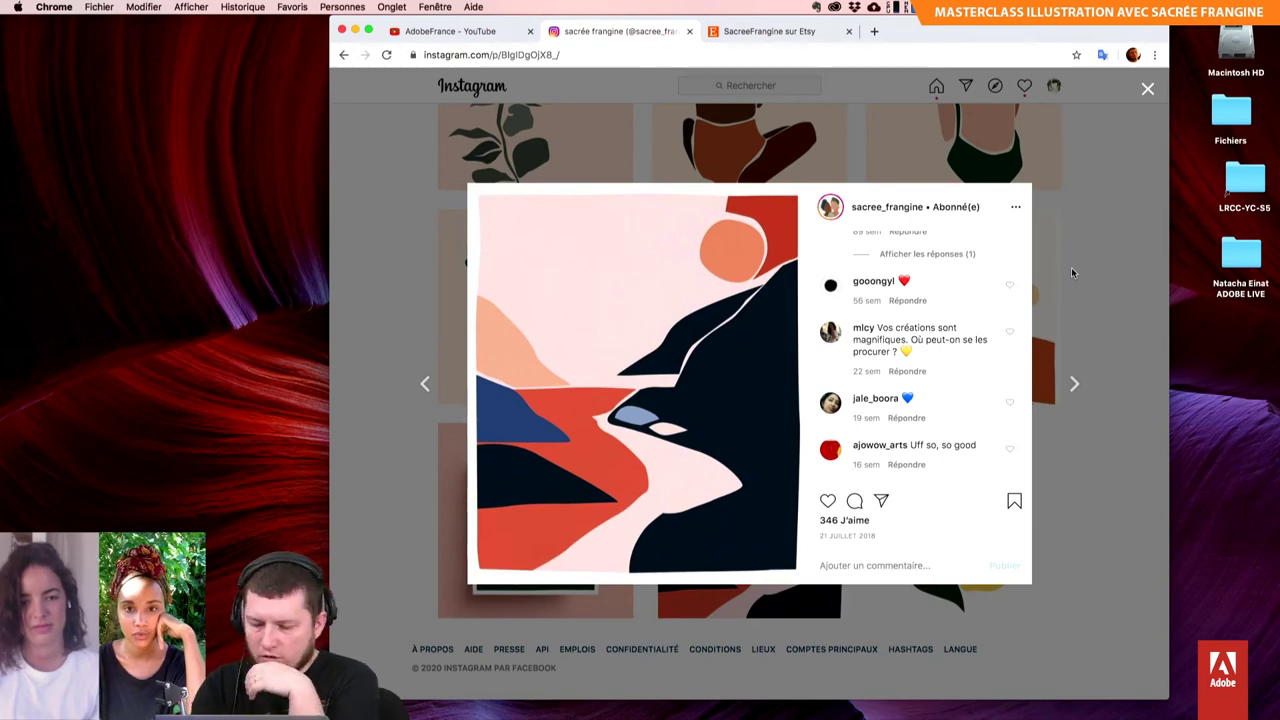
{"action": "key", "text": "Left"}
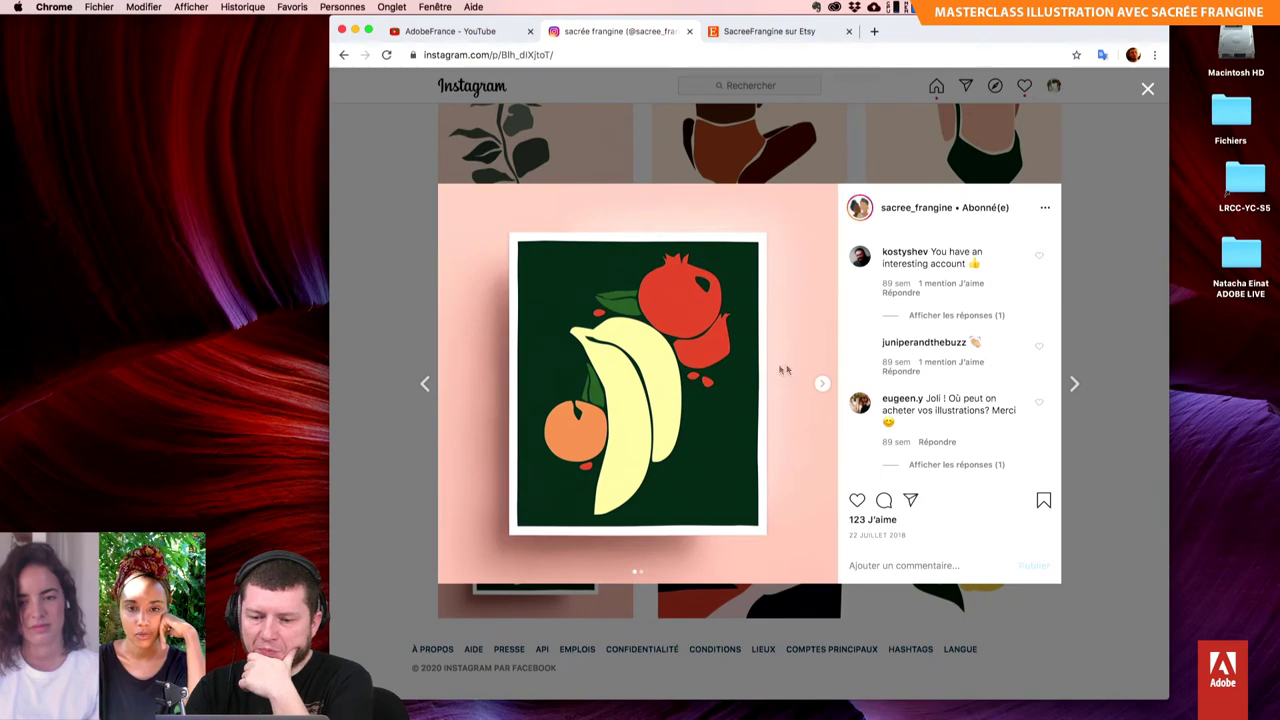
{"action": "left_click", "coordinate": [822, 386]}
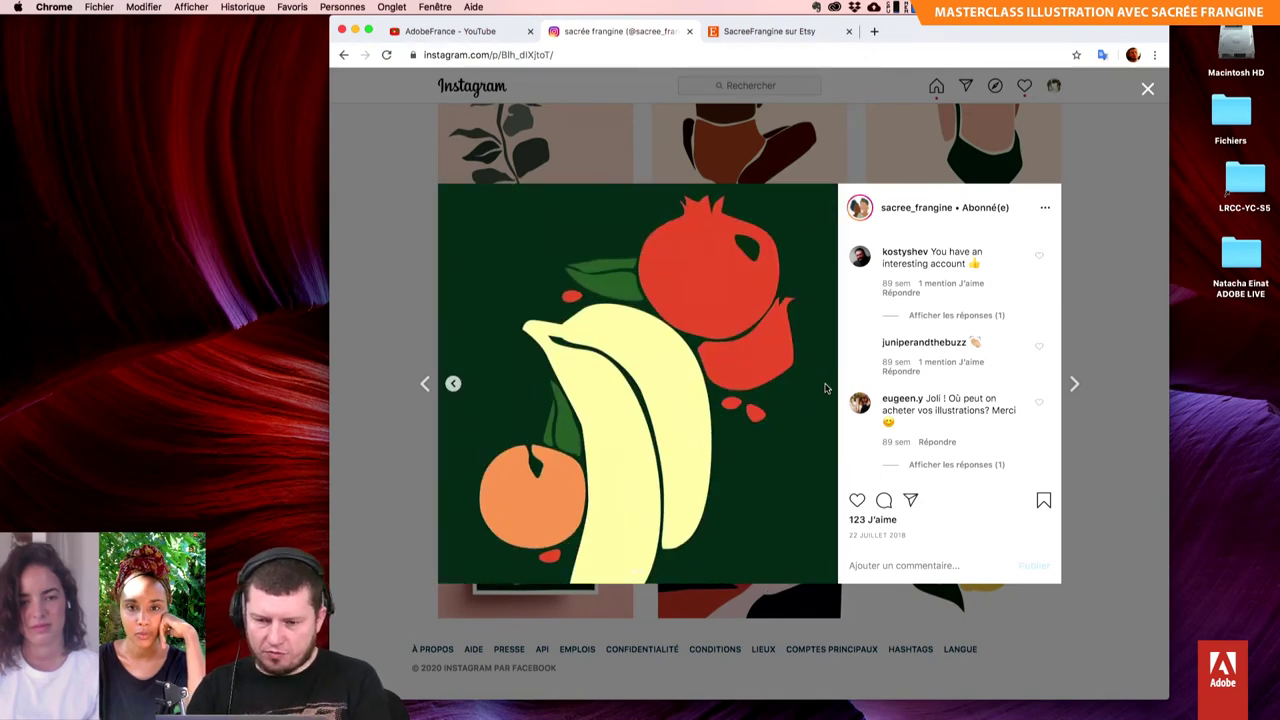
{"action": "key", "text": "Right"}
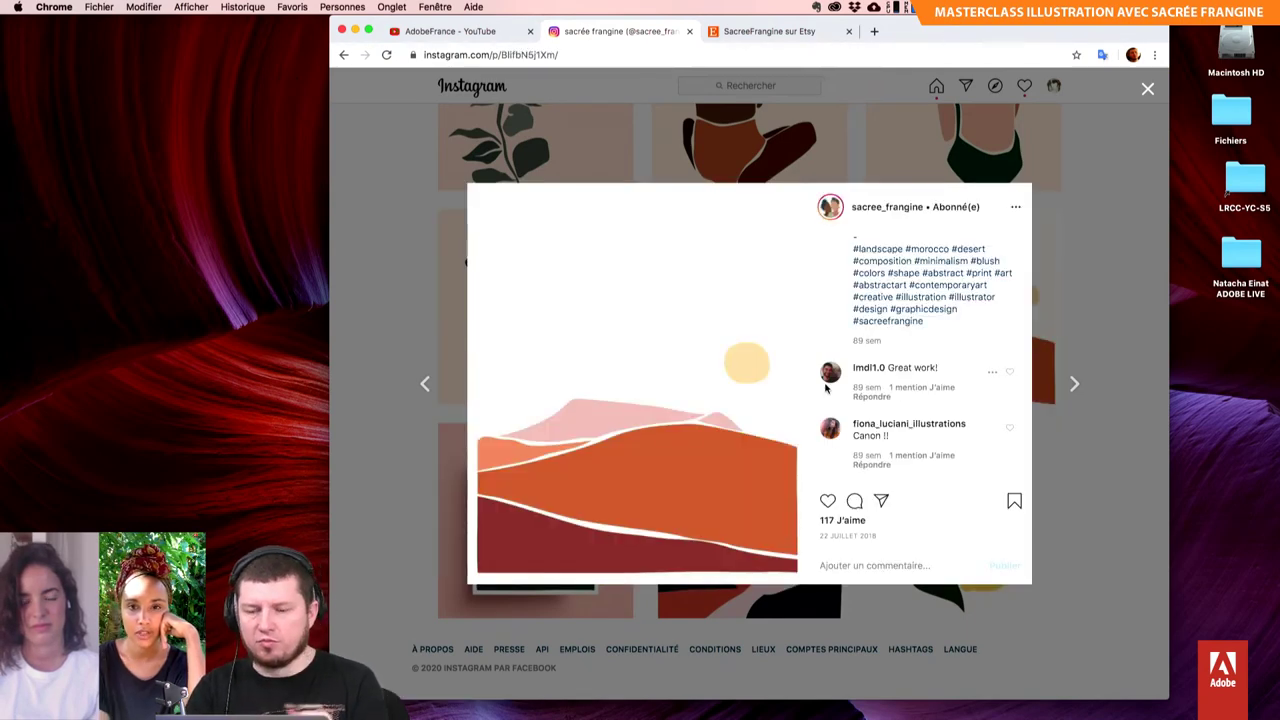
{"action": "key", "text": "Right"}
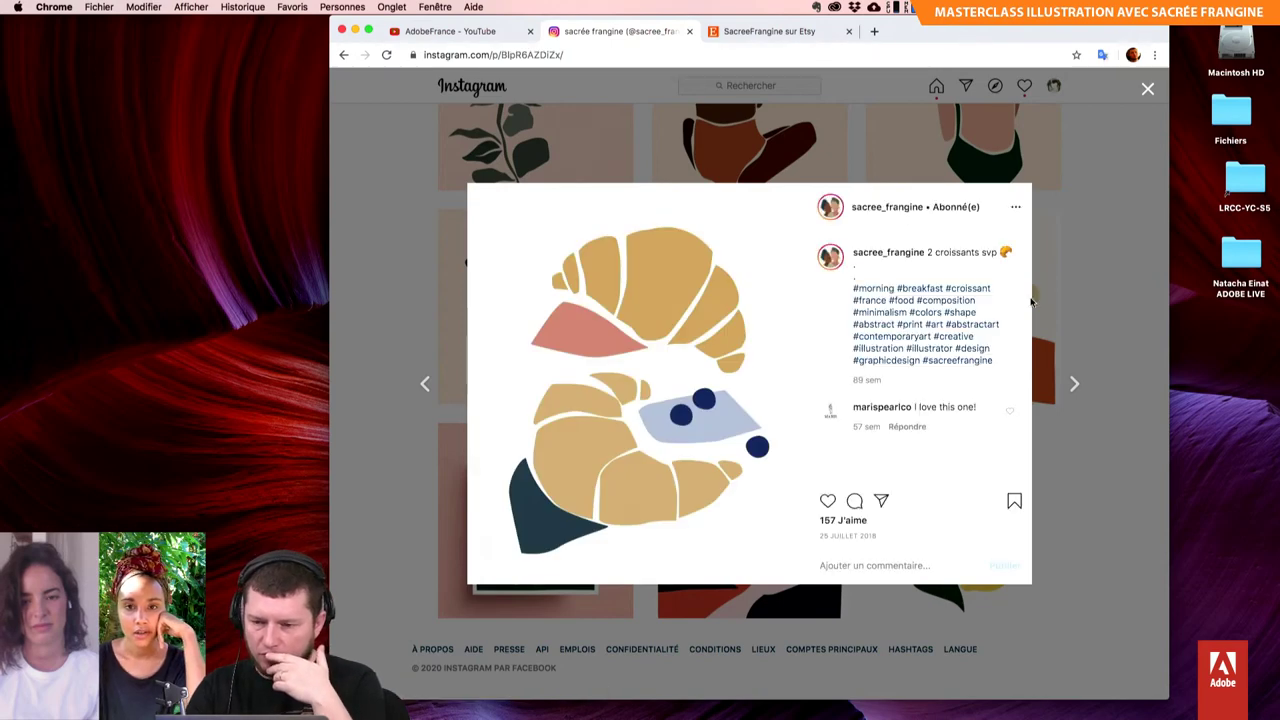
{"action": "left_click", "coordinate": [1097, 289]}
{"action": "scroll", "coordinate": [1097, 287], "scroll_direction": "up", "scroll_amount": 1}
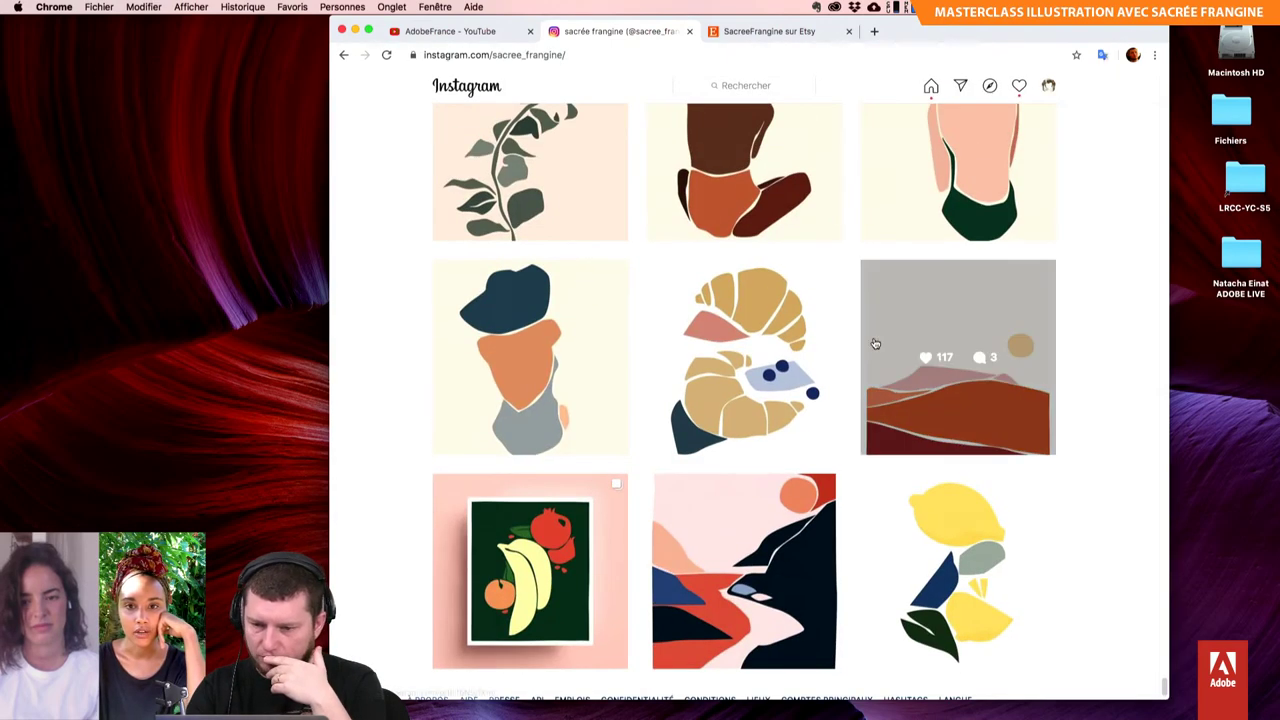
{"action": "left_click", "coordinate": [809, 313]}
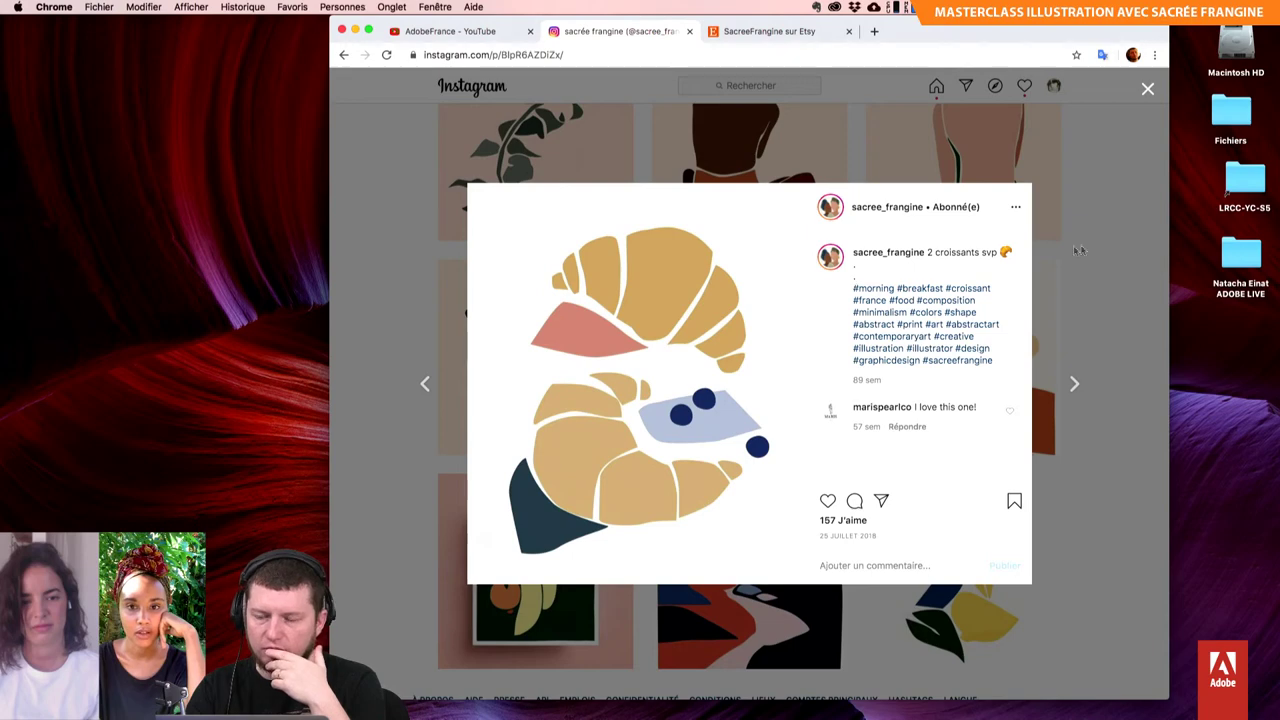
{"action": "key", "text": "Right"}
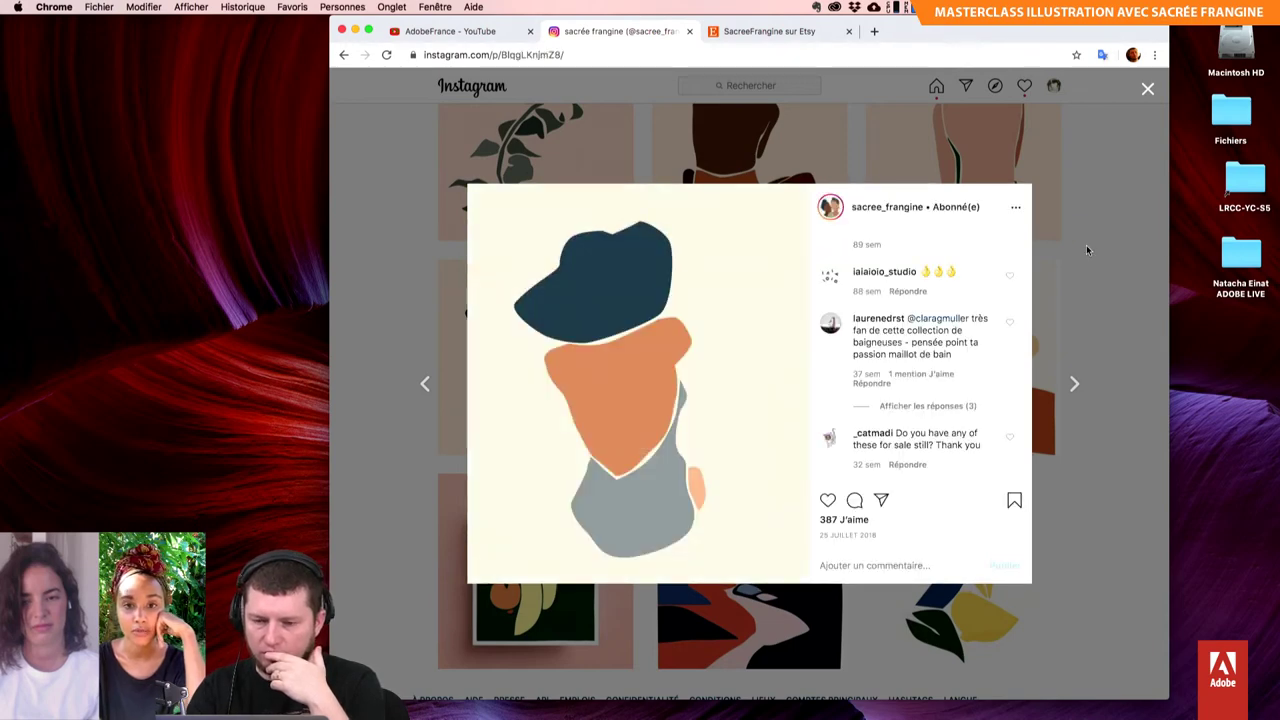
{"action": "left_click", "coordinate": [1087, 249]}
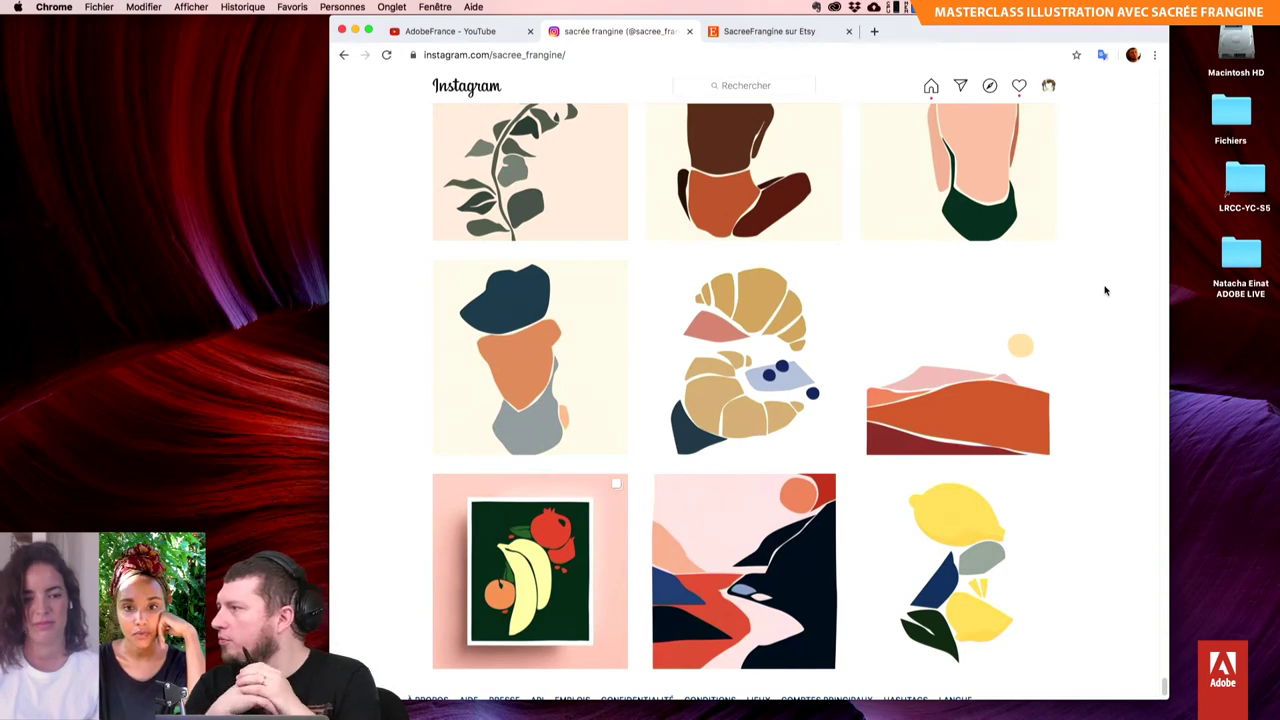
Step: Scroll up through the sacree_frangine grid to revisit newer illustration posts
{"action": "scroll", "coordinate": [1105, 290], "scroll_direction": "up", "scroll_amount": 1}
{"action": "scroll", "coordinate": [1105, 290], "scroll_direction": "up", "scroll_amount": 1}
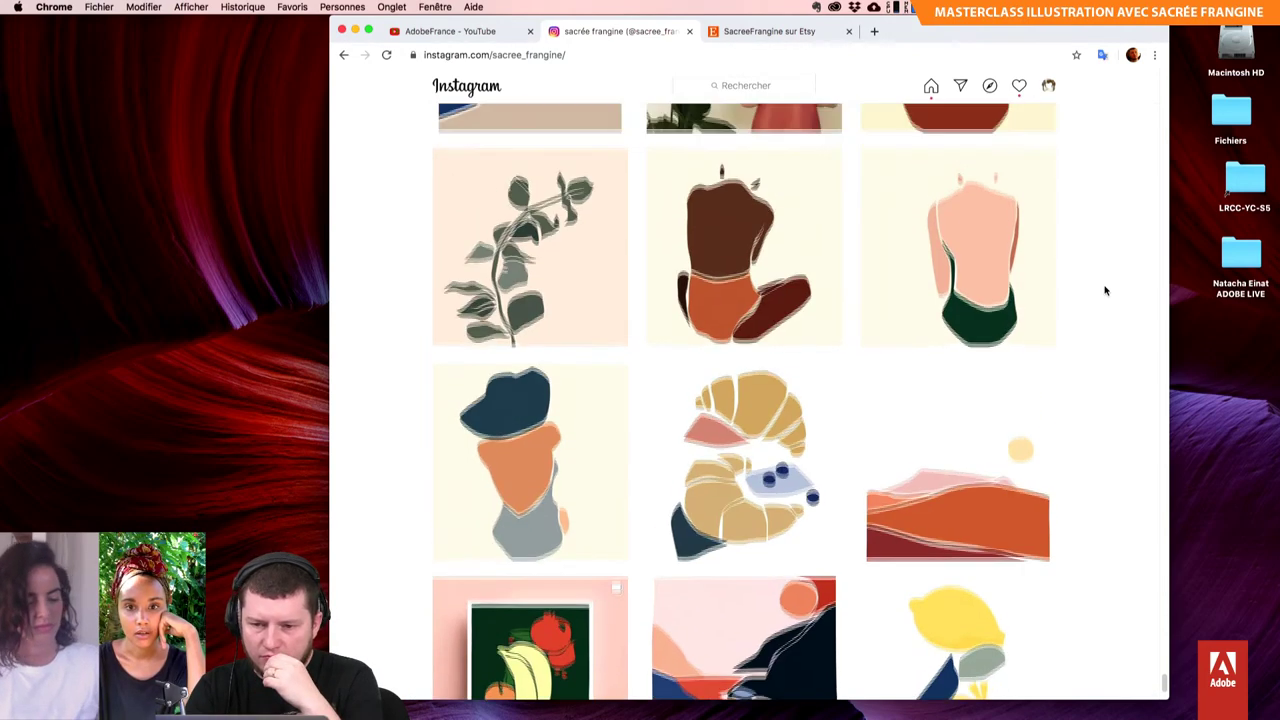
{"action": "scroll", "coordinate": [1105, 290], "scroll_direction": "up", "scroll_amount": 2}
{"action": "scroll", "coordinate": [1105, 290], "scroll_direction": "up", "scroll_amount": 1}
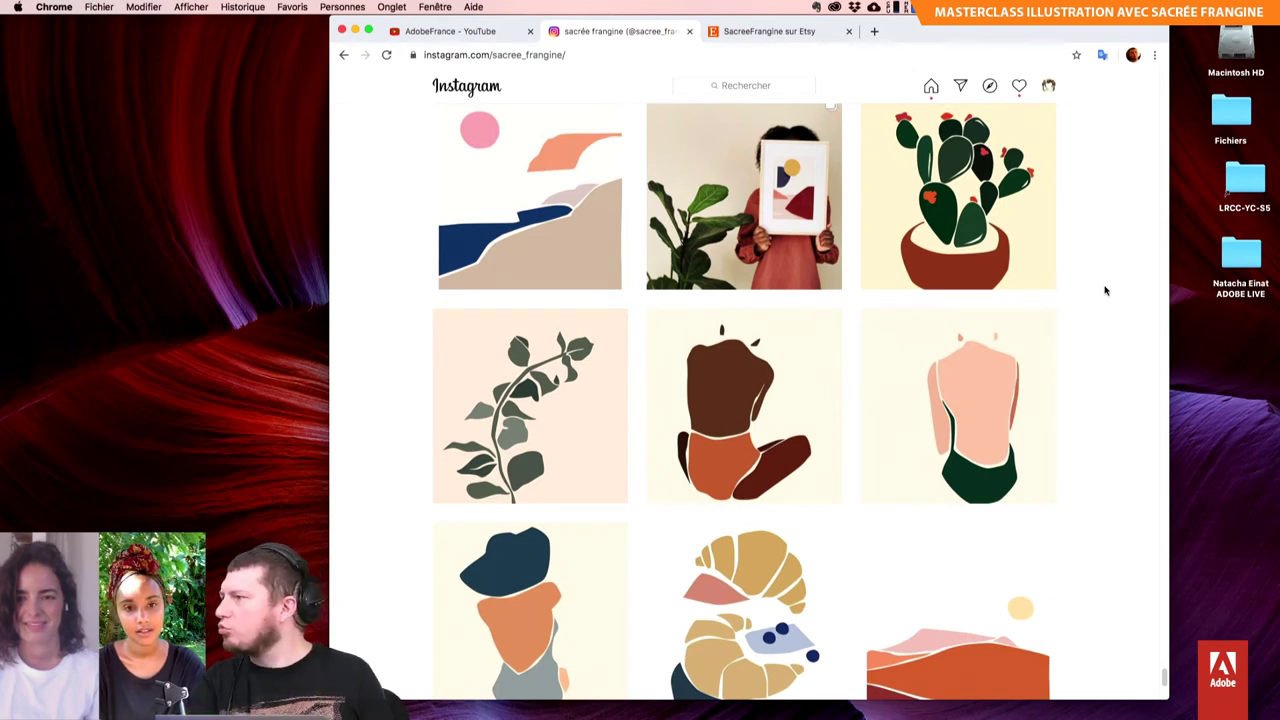
{"action": "scroll", "coordinate": [1121, 260], "scroll_direction": "up", "scroll_amount": 4}
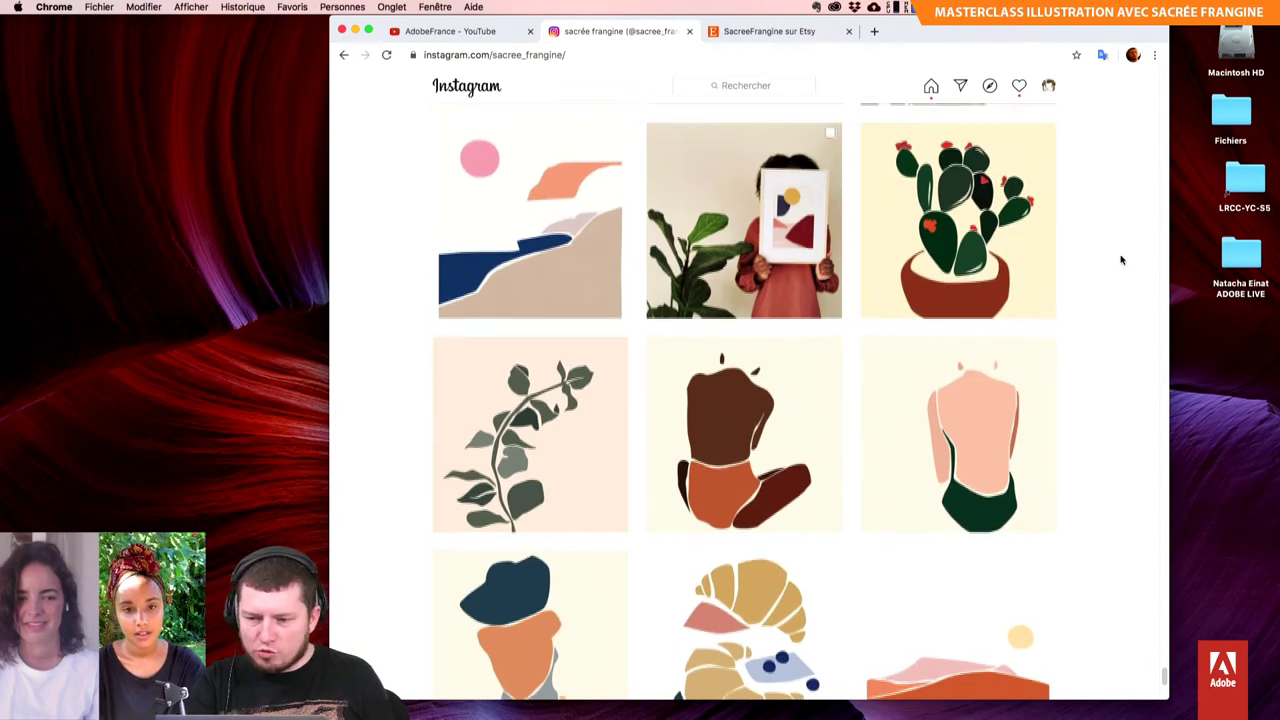
{"action": "scroll", "coordinate": [1121, 260], "scroll_direction": "up", "scroll_amount": 1}
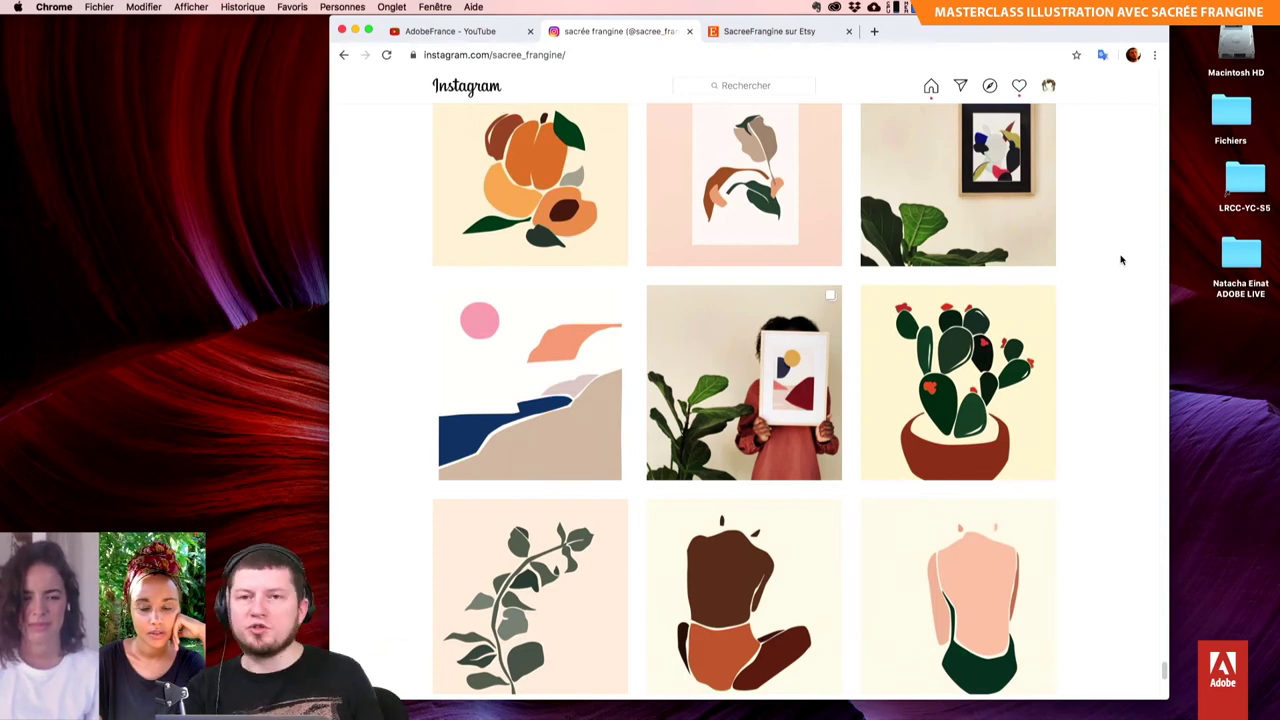
{"action": "scroll", "coordinate": [1121, 260], "scroll_direction": "up", "scroll_amount": 3}
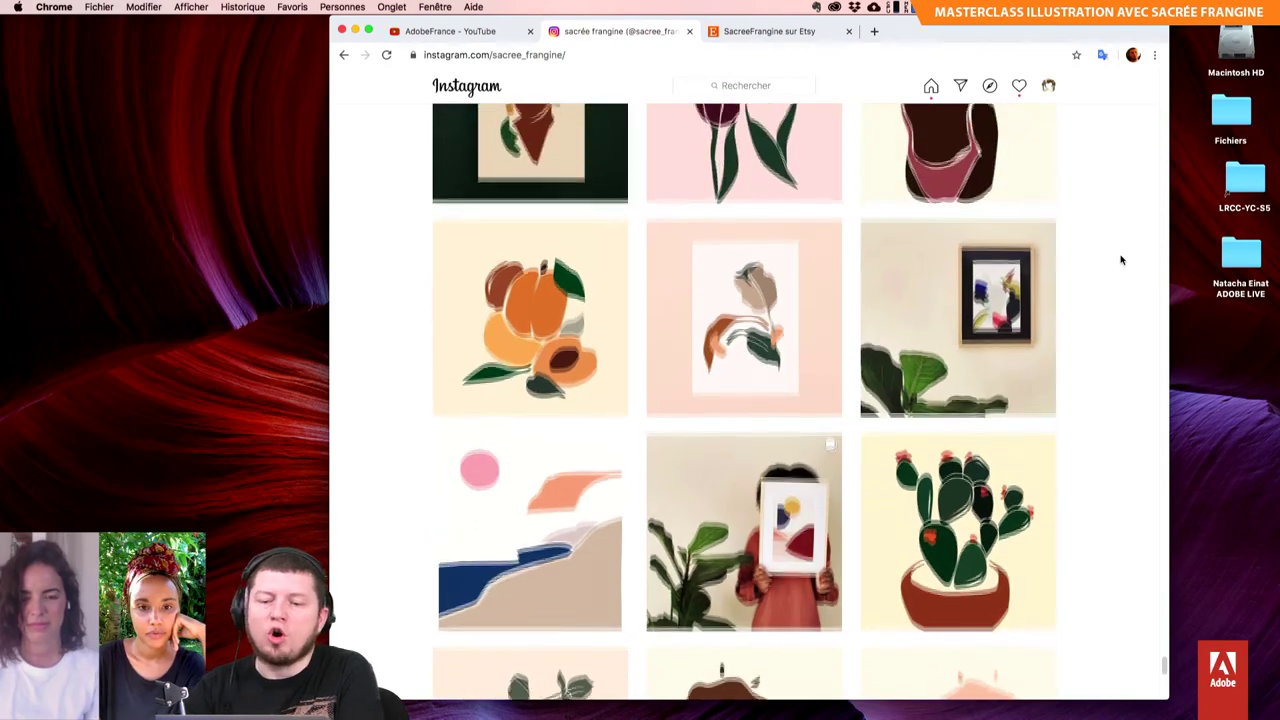
{"action": "scroll", "coordinate": [1121, 260], "scroll_direction": "up", "scroll_amount": 1}
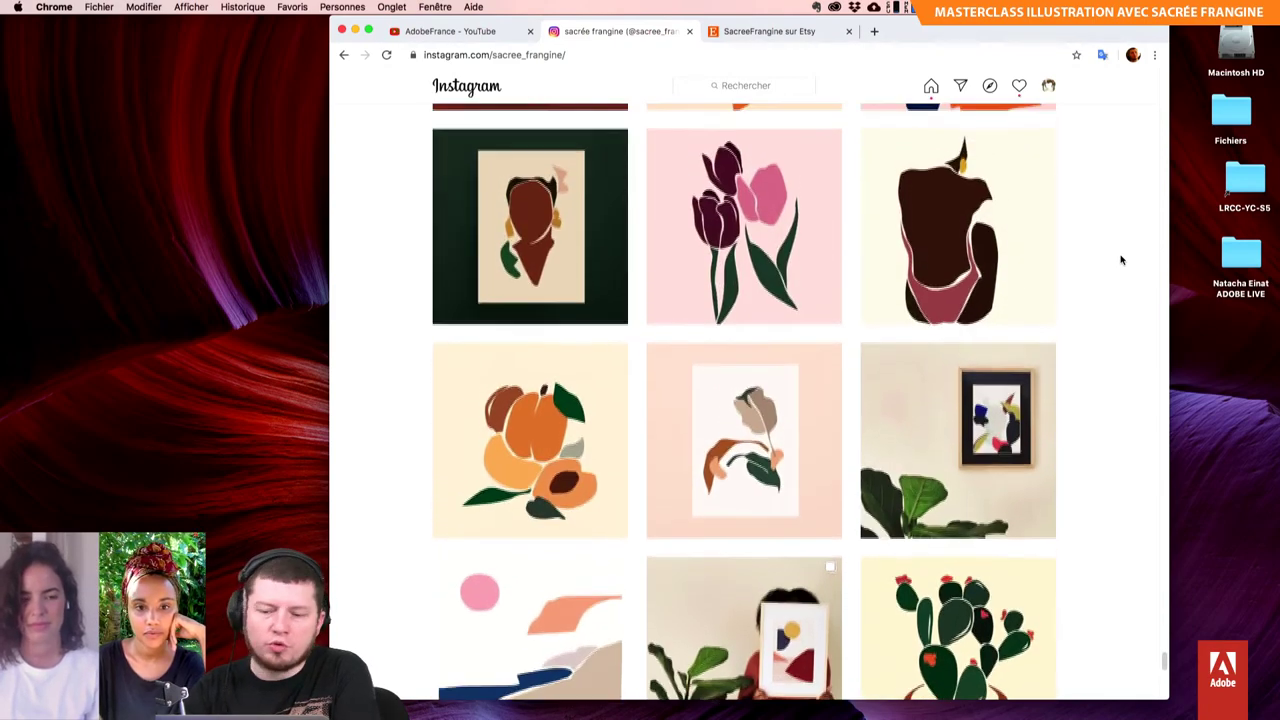
{"action": "scroll", "coordinate": [1121, 260], "scroll_direction": "up", "scroll_amount": 1}
{"action": "scroll", "coordinate": [1121, 260], "scroll_direction": "up", "scroll_amount": 1}
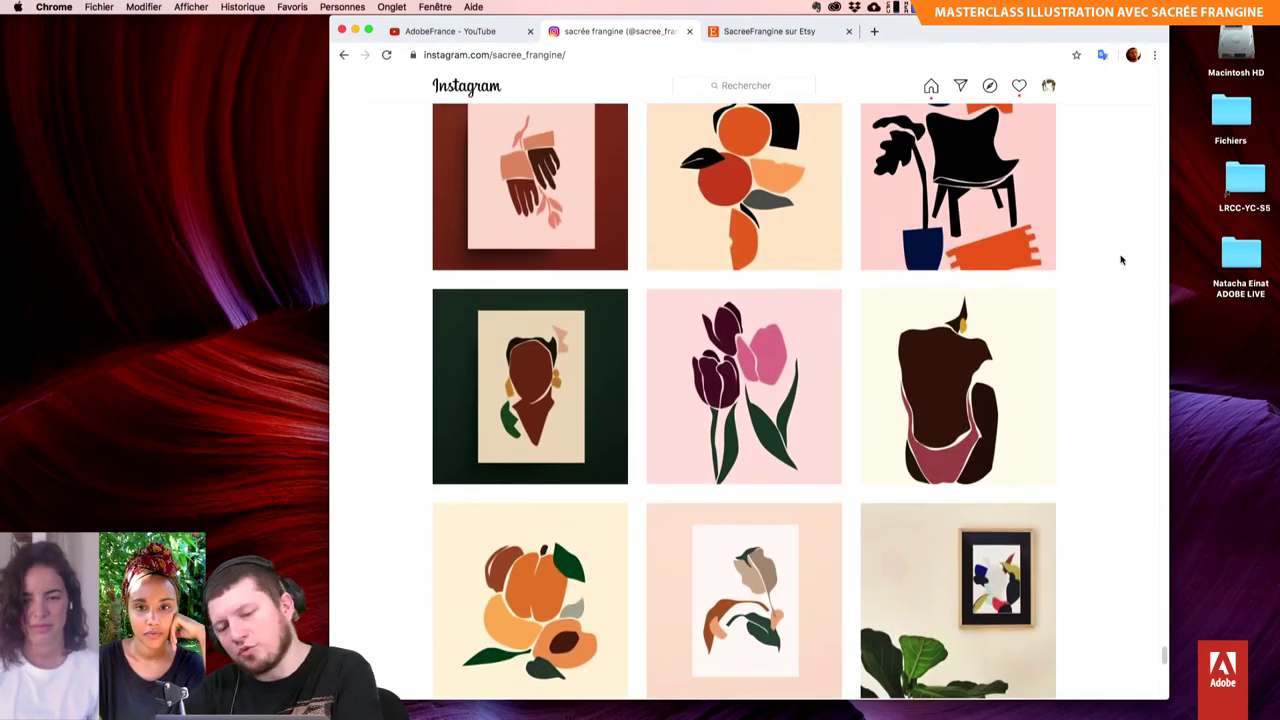
{"action": "scroll", "coordinate": [1121, 260], "scroll_direction": "up", "scroll_amount": 1}
{"action": "scroll", "coordinate": [1121, 260], "scroll_direction": "up", "scroll_amount": 2}
{"action": "scroll", "coordinate": [1121, 260], "scroll_direction": "up", "scroll_amount": 1}
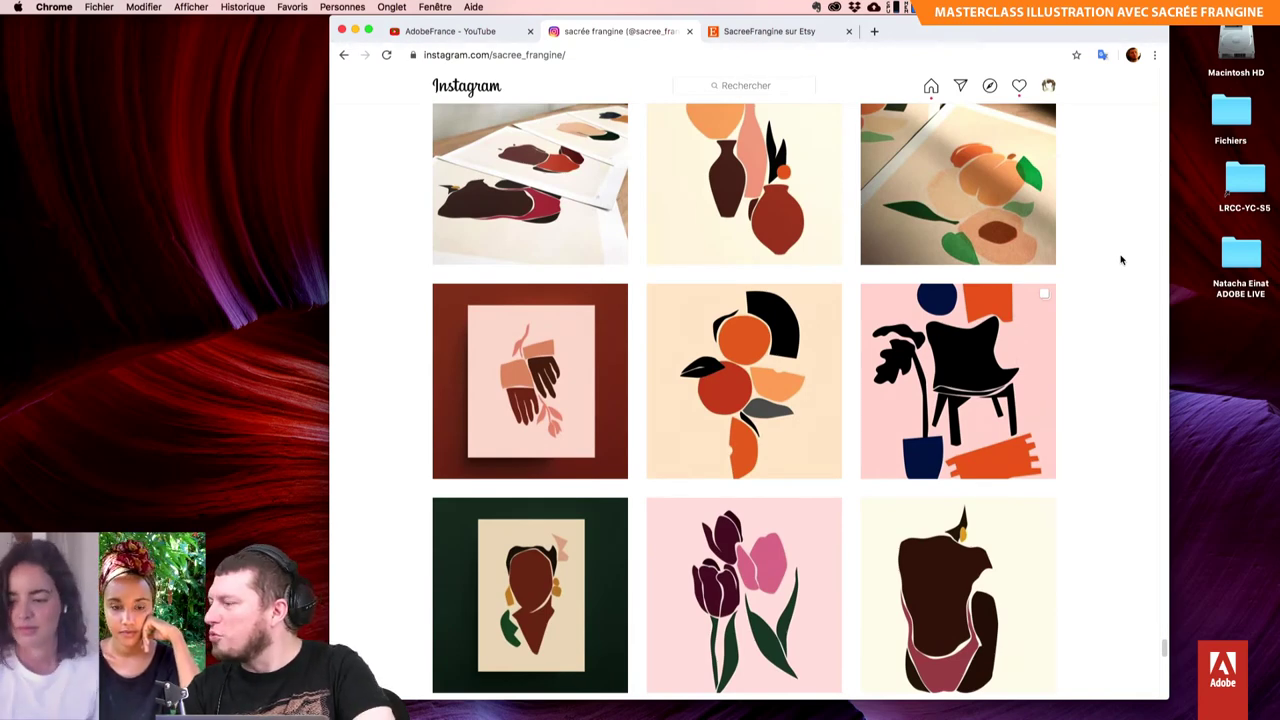
{"action": "scroll", "coordinate": [1121, 260], "scroll_direction": "up", "scroll_amount": 1}
{"action": "scroll", "coordinate": [1121, 260], "scroll_direction": "up", "scroll_amount": 2}
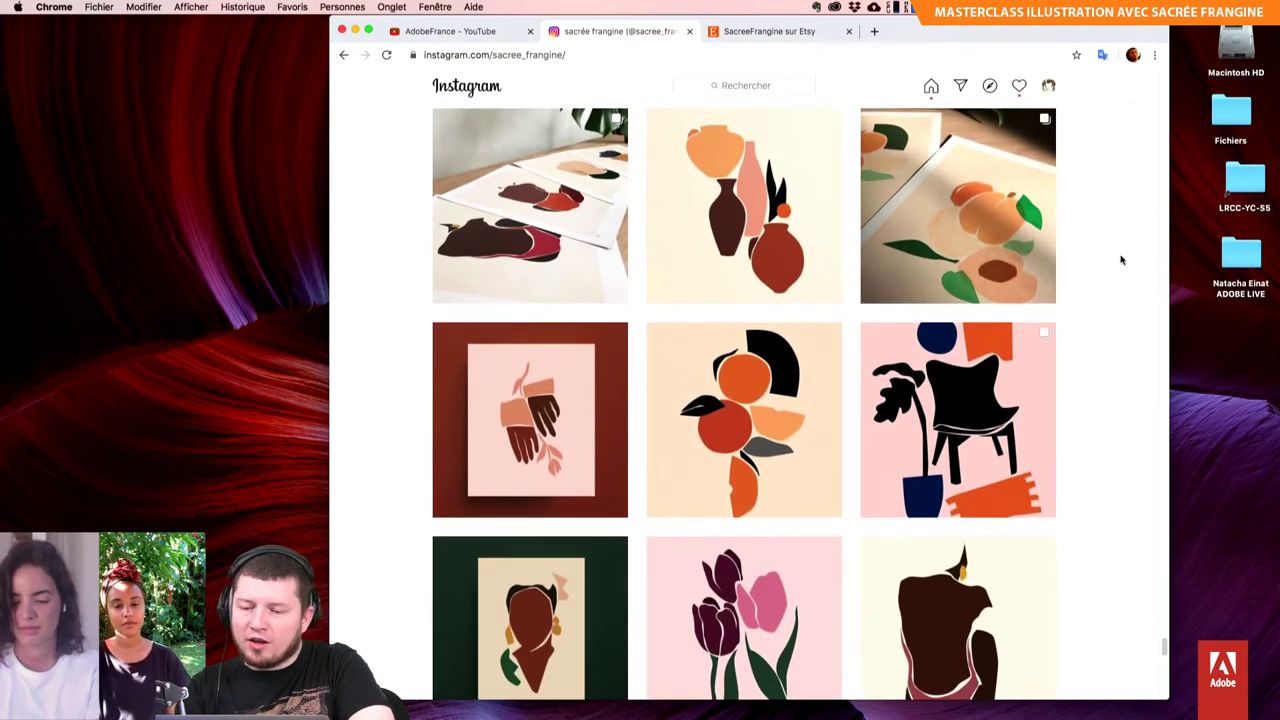
{"action": "scroll", "coordinate": [1121, 260], "scroll_direction": "up", "scroll_amount": 2}
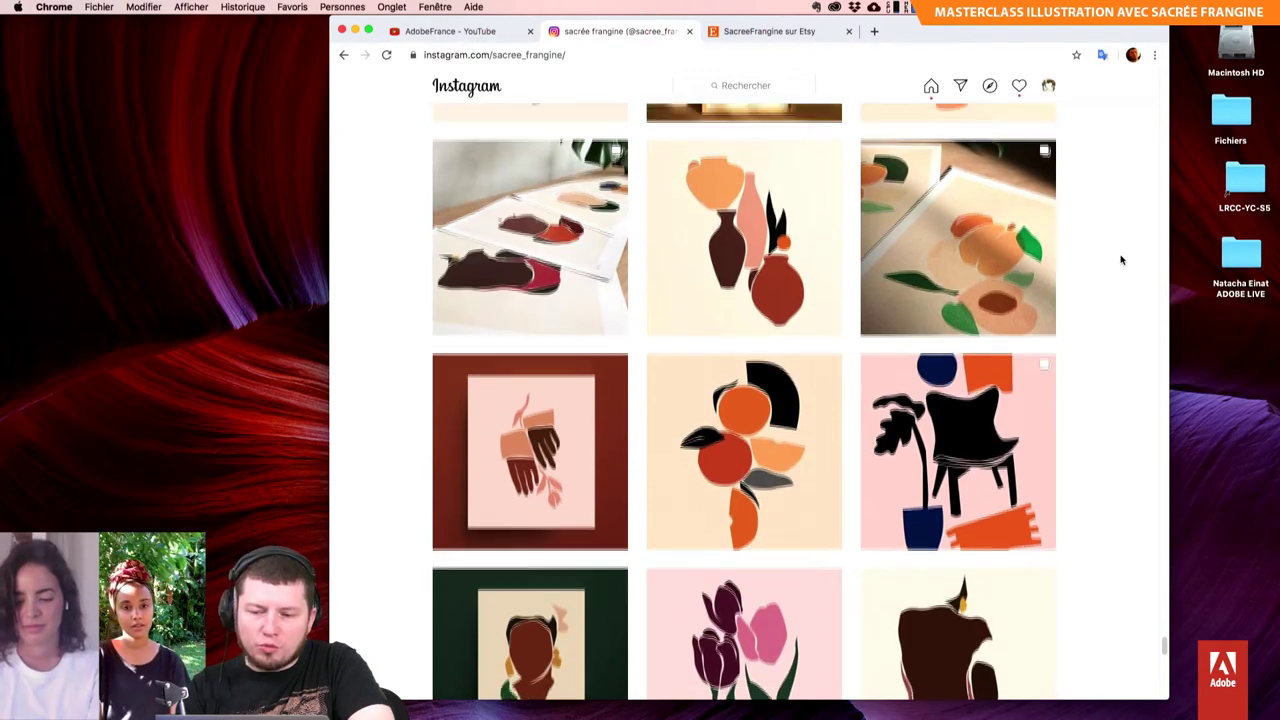
{"action": "scroll", "coordinate": [1121, 260], "scroll_direction": "up", "scroll_amount": 4}
{"action": "scroll", "coordinate": [1121, 260], "scroll_direction": "up", "scroll_amount": 3}
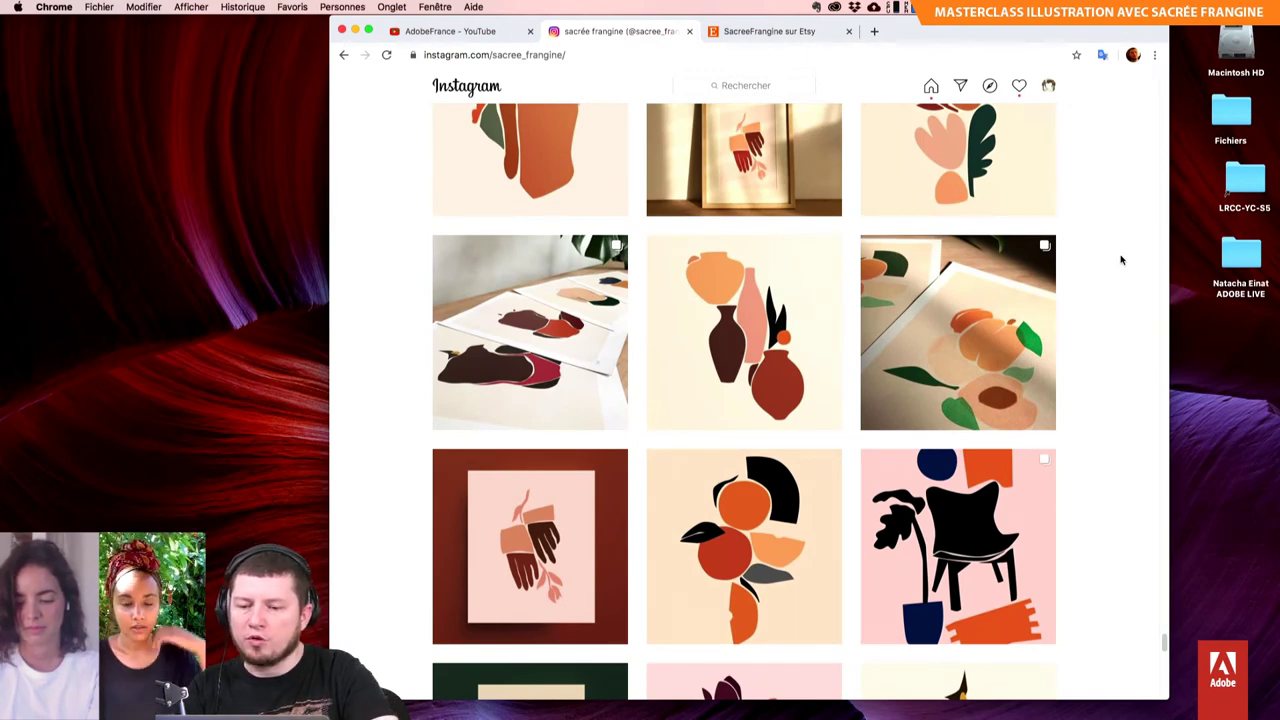
Step: Scroll back down to the grid's end with the lemon, landscape, croissant and fruit posts
{"action": "scroll", "coordinate": [1121, 260], "scroll_direction": "down", "scroll_amount": 4}
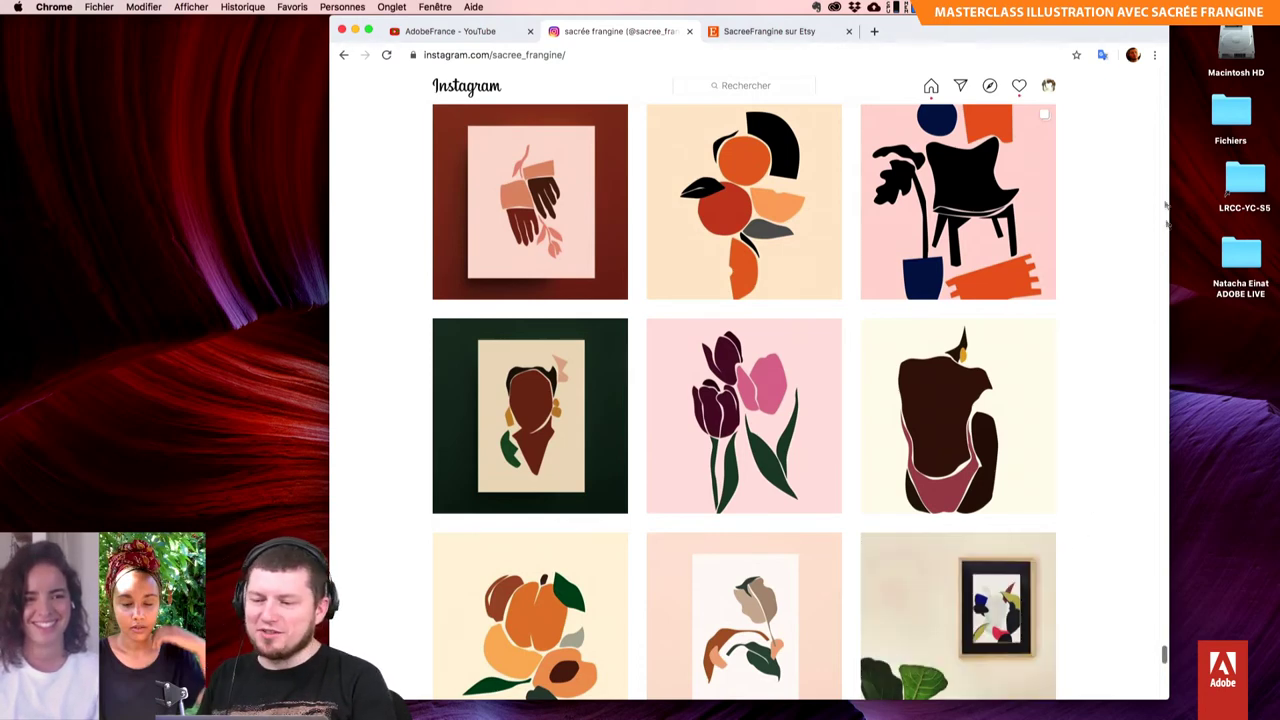
{"action": "scroll", "coordinate": [1162, 652], "scroll_direction": "up", "scroll_amount": 2}
{"action": "left_click_drag", "start_coordinate": [1162, 652], "coordinate": [1160, 690]}
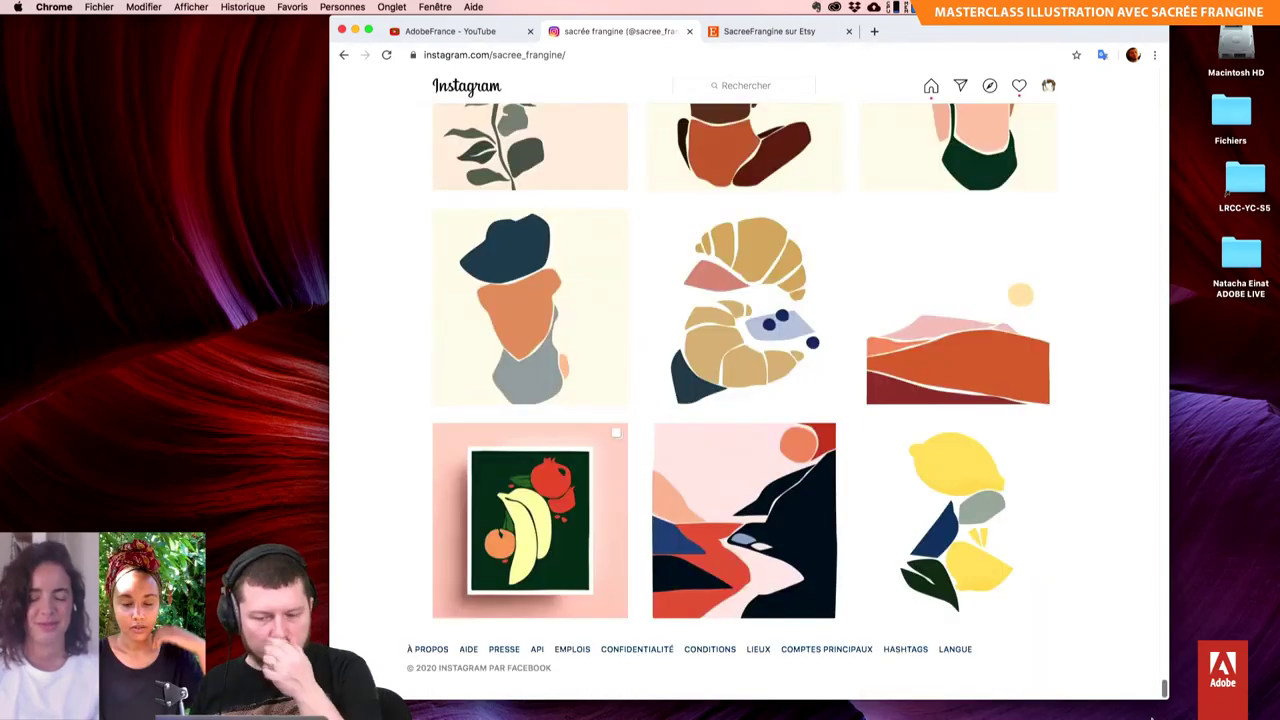
{"action": "scroll", "coordinate": [1146, 586], "scroll_direction": "down", "scroll_amount": 5}
{"action": "scroll", "coordinate": [1143, 462], "scroll_direction": "up", "scroll_amount": 5}
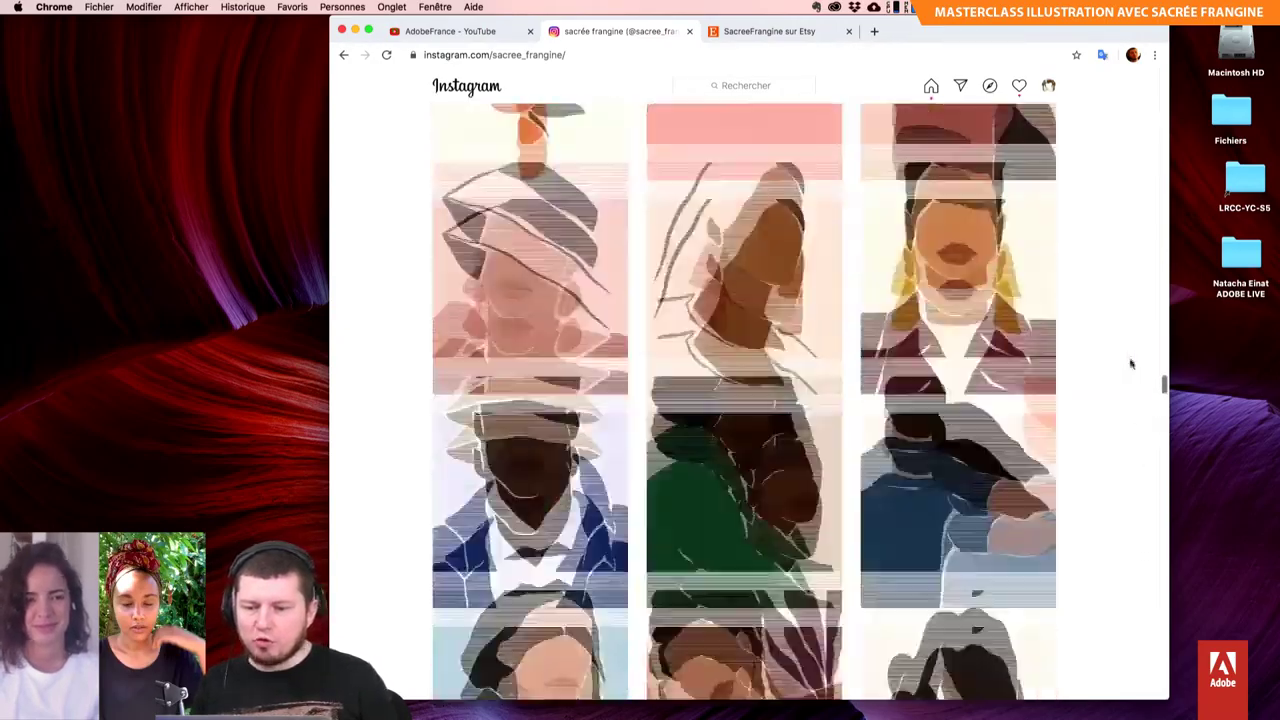
{"action": "scroll", "coordinate": [1131, 363], "scroll_direction": "up", "scroll_amount": 5}
{"action": "scroll", "coordinate": [1120, 297], "scroll_direction": "up", "scroll_amount": 5}
{"action": "scroll", "coordinate": [1117, 234], "scroll_direction": "up", "scroll_amount": 5}
{"action": "scroll", "coordinate": [1112, 164], "scroll_direction": "up", "scroll_amount": 5}
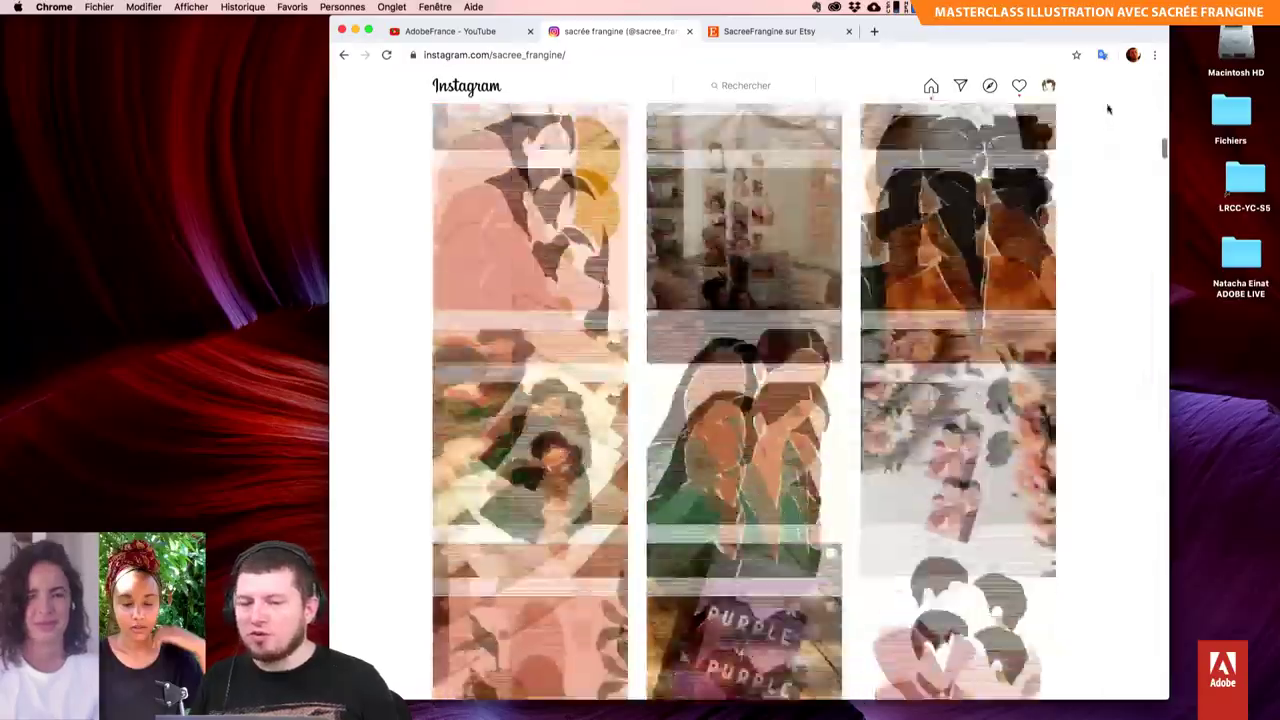
{"action": "scroll", "coordinate": [1120, 120], "scroll_direction": "up", "scroll_amount": 5}
{"action": "scroll", "coordinate": [1120, 110], "scroll_direction": "up", "scroll_amount": 5}
{"action": "scroll", "coordinate": [1115, 90], "scroll_direction": "up", "scroll_amount": 5}
{"action": "scroll", "coordinate": [1107, 38], "scroll_direction": "down", "scroll_amount": 3}
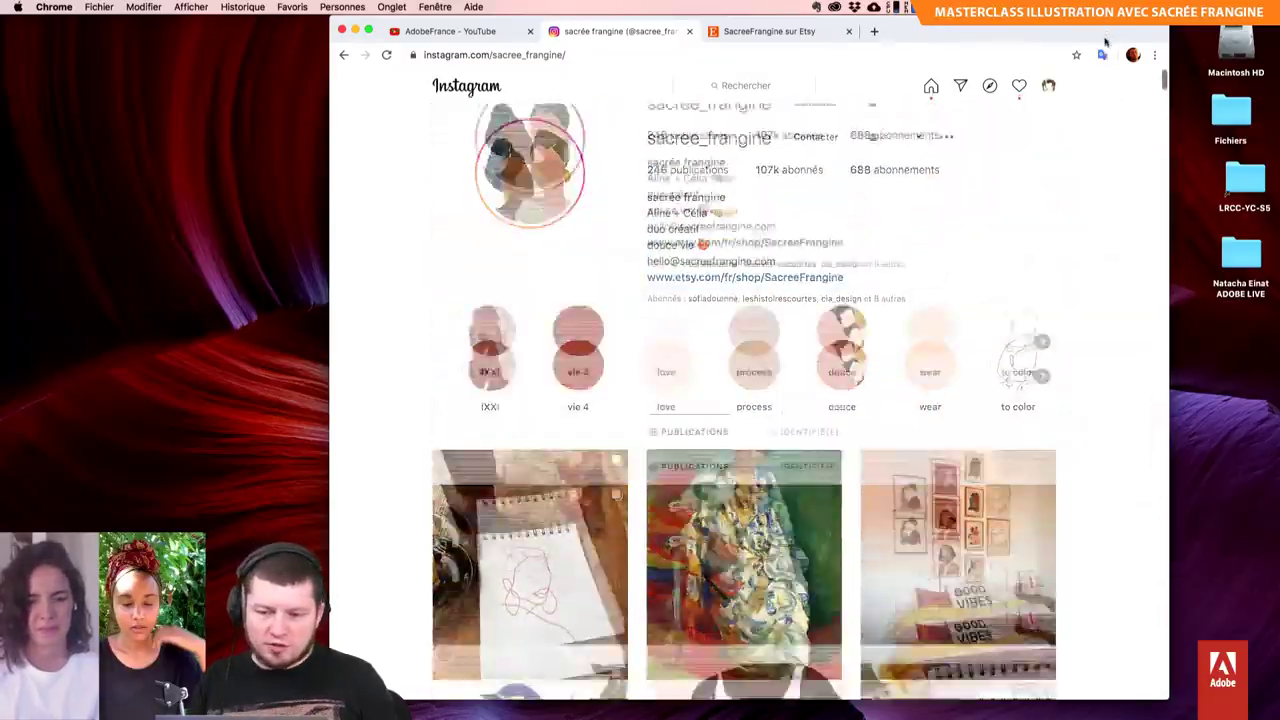
{"action": "scroll", "coordinate": [1106, 43], "scroll_direction": "down", "scroll_amount": 5}
{"action": "scroll", "coordinate": [1106, 71], "scroll_direction": "down", "scroll_amount": 5}
{"action": "scroll", "coordinate": [1130, 200], "scroll_direction": "down", "scroll_amount": 5}
{"action": "scroll", "coordinate": [1155, 330], "scroll_direction": "down", "scroll_amount": 5}
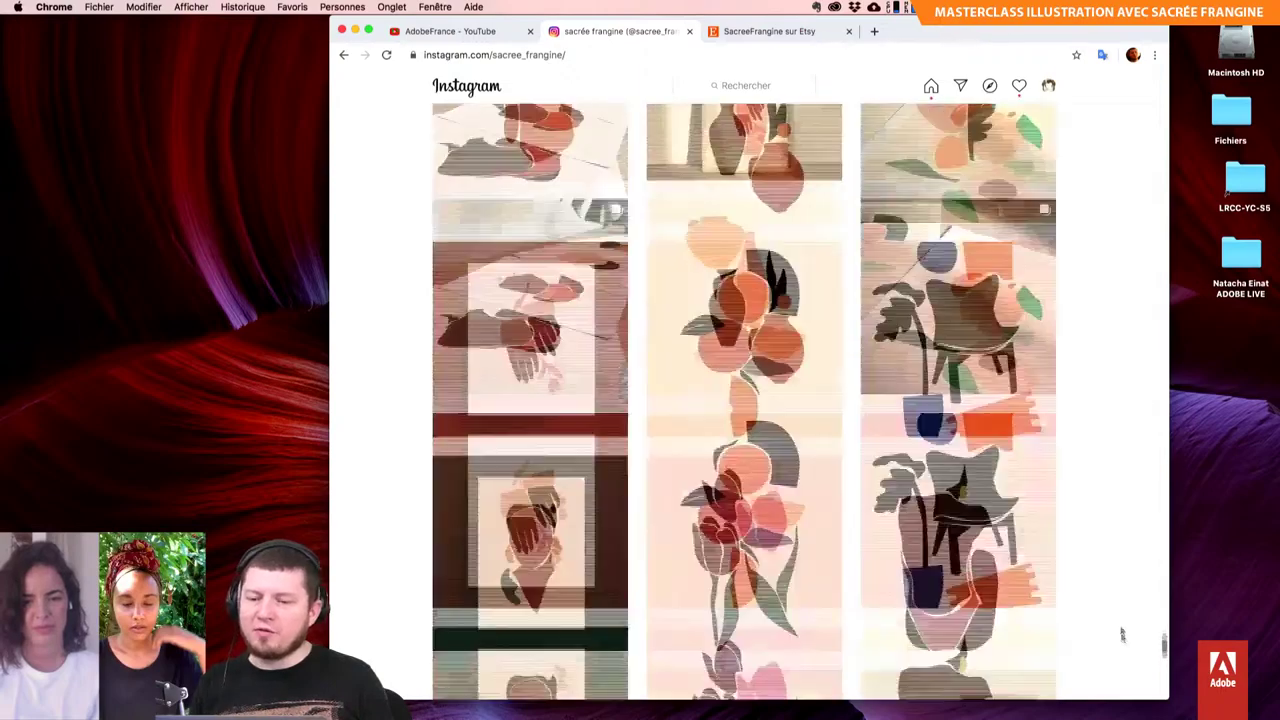
{"action": "scroll", "coordinate": [1120, 634], "scroll_direction": "down", "scroll_amount": 5}
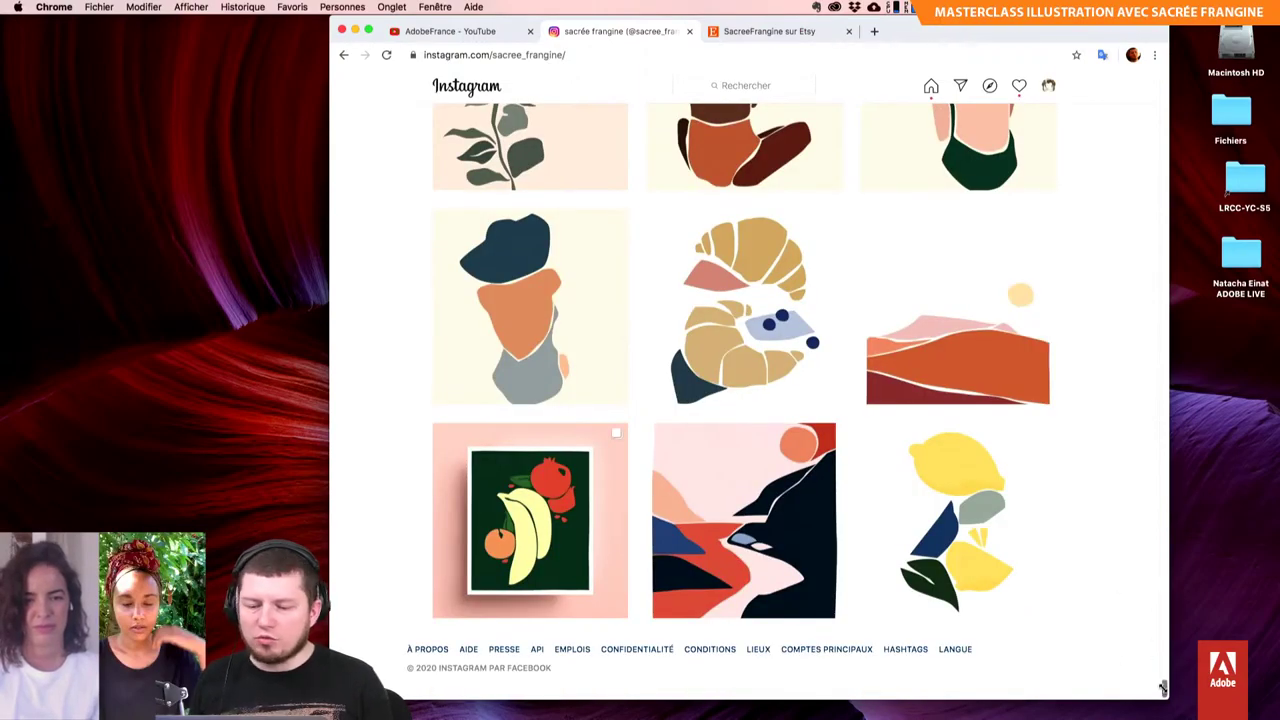
Step: Move up a couple of rows to the vase, hands, chair and tulip still-life posts
{"action": "left_click_drag", "start_coordinate": [1163, 687], "coordinate": [1148, 650]}
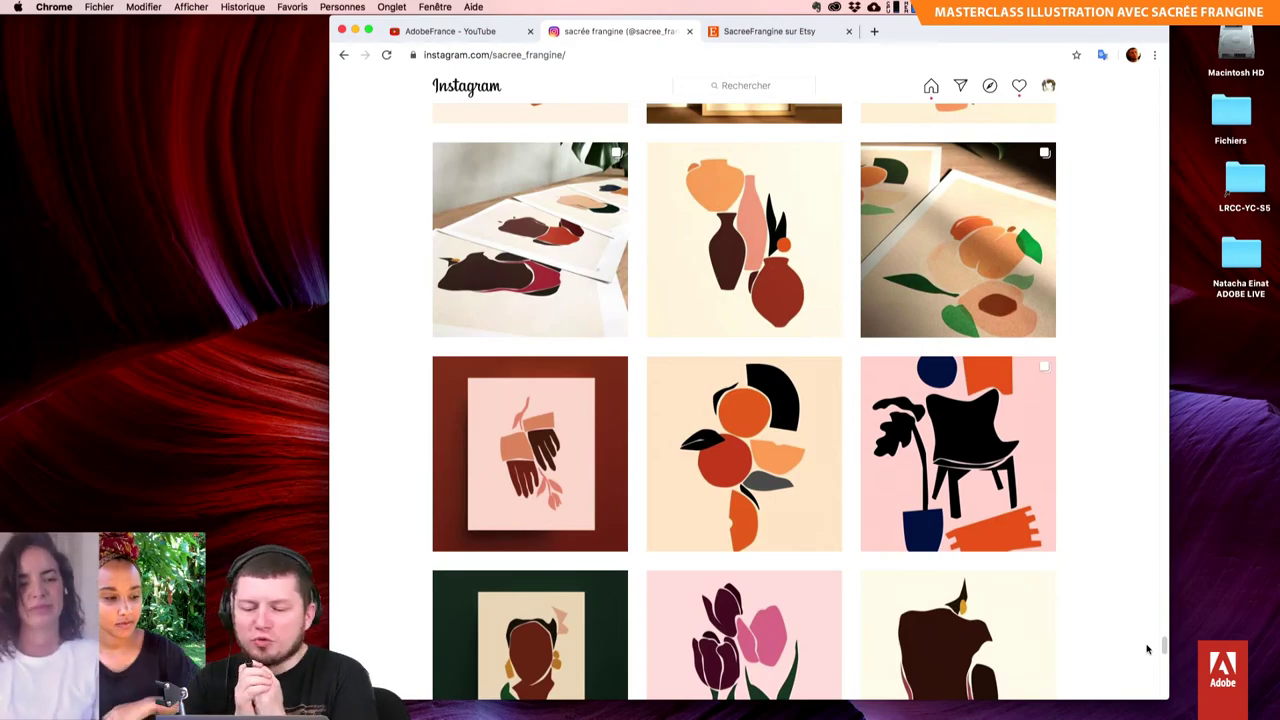
{"action": "scroll", "coordinate": [1099, 431], "scroll_direction": "up", "scroll_amount": 15}
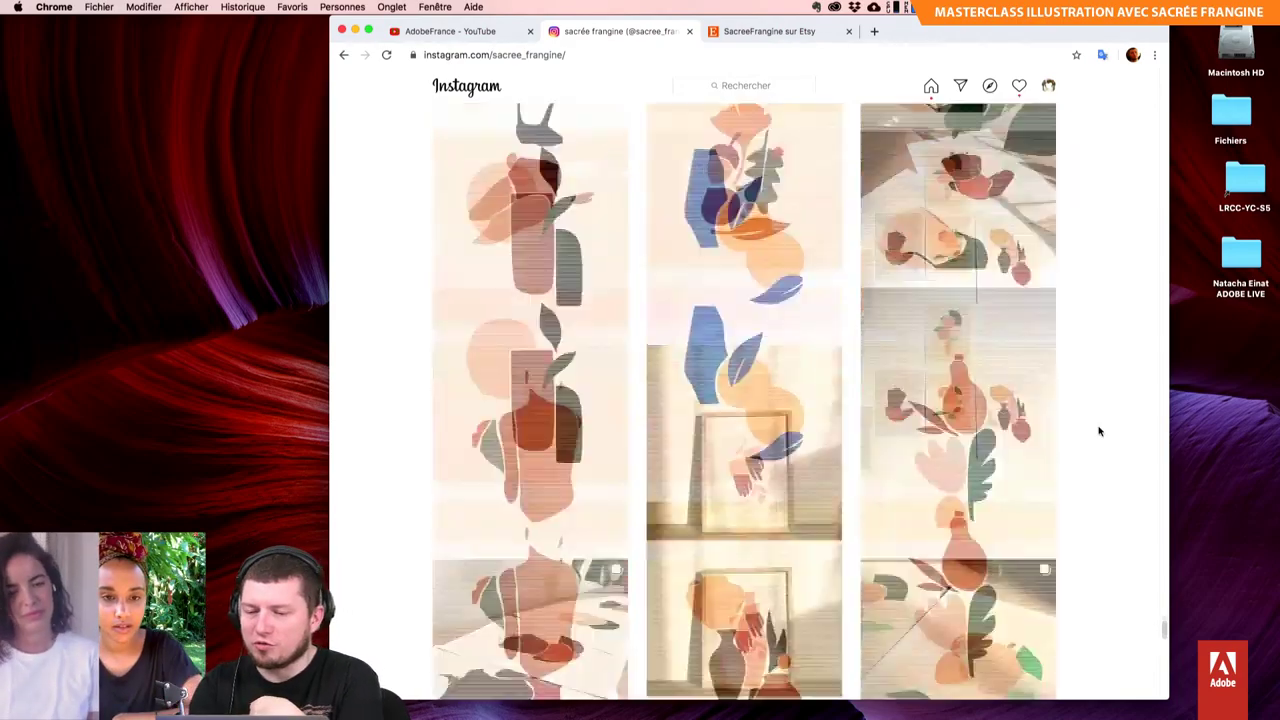
{"action": "scroll", "coordinate": [1099, 431], "scroll_direction": "up", "scroll_amount": 5}
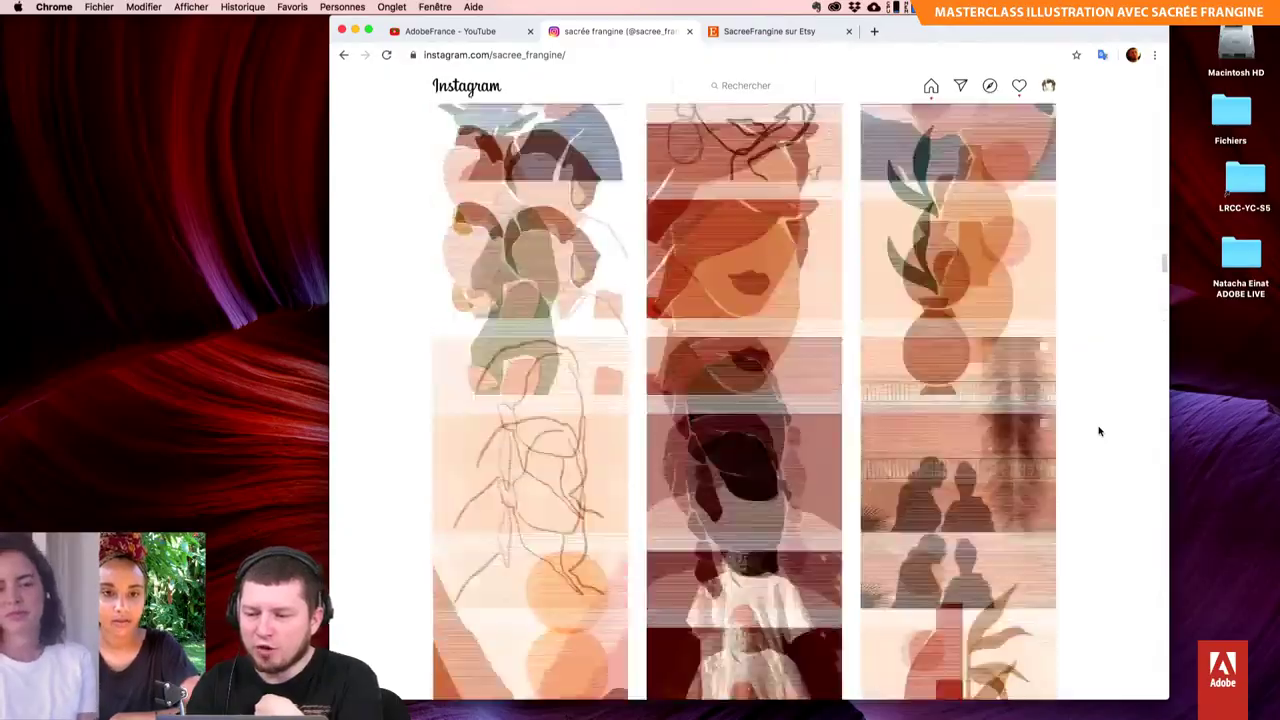
{"action": "scroll", "coordinate": [1099, 431], "scroll_direction": "up", "scroll_amount": 5}
{"action": "scroll", "coordinate": [1099, 431], "scroll_direction": "up", "scroll_amount": 5}
{"action": "scroll", "coordinate": [1099, 431], "scroll_direction": "up", "scroll_amount": 2}
{"action": "scroll", "coordinate": [1099, 431], "scroll_direction": "down", "scroll_amount": 3}
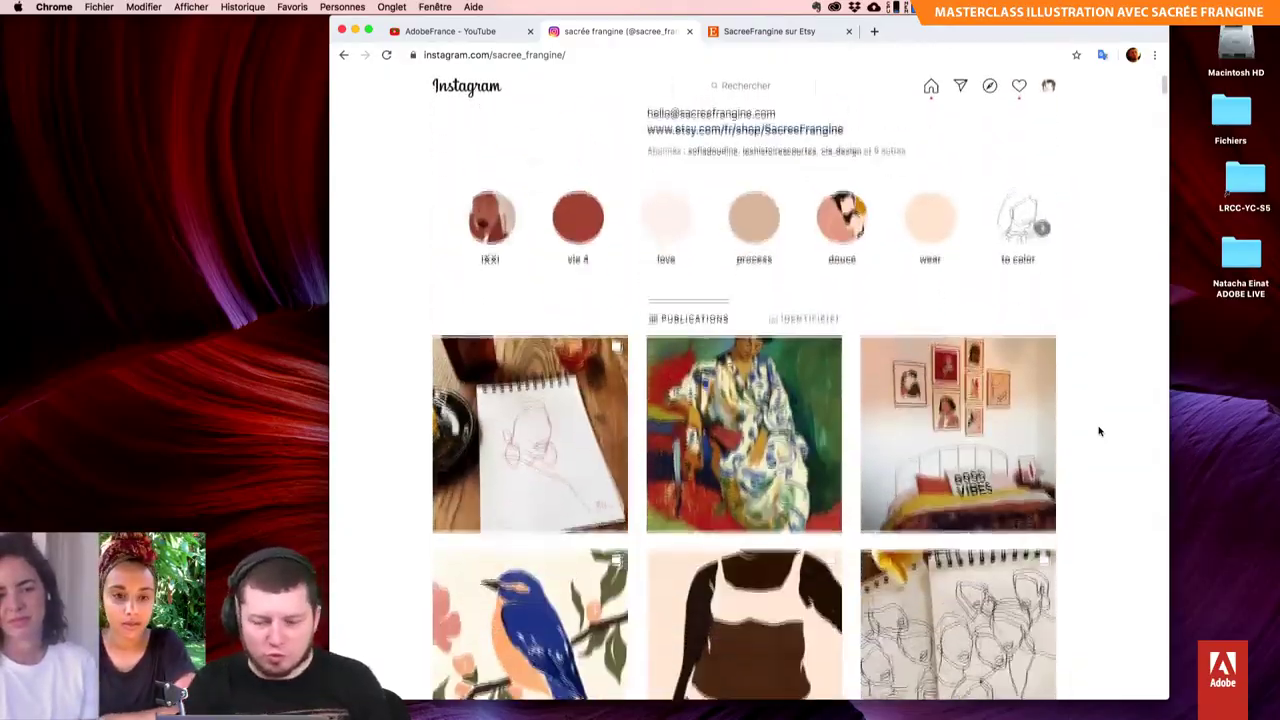
{"action": "scroll", "coordinate": [1098, 431], "scroll_direction": "down", "scroll_amount": 1}
{"action": "scroll", "coordinate": [1101, 428], "scroll_direction": "up", "scroll_amount": 1}
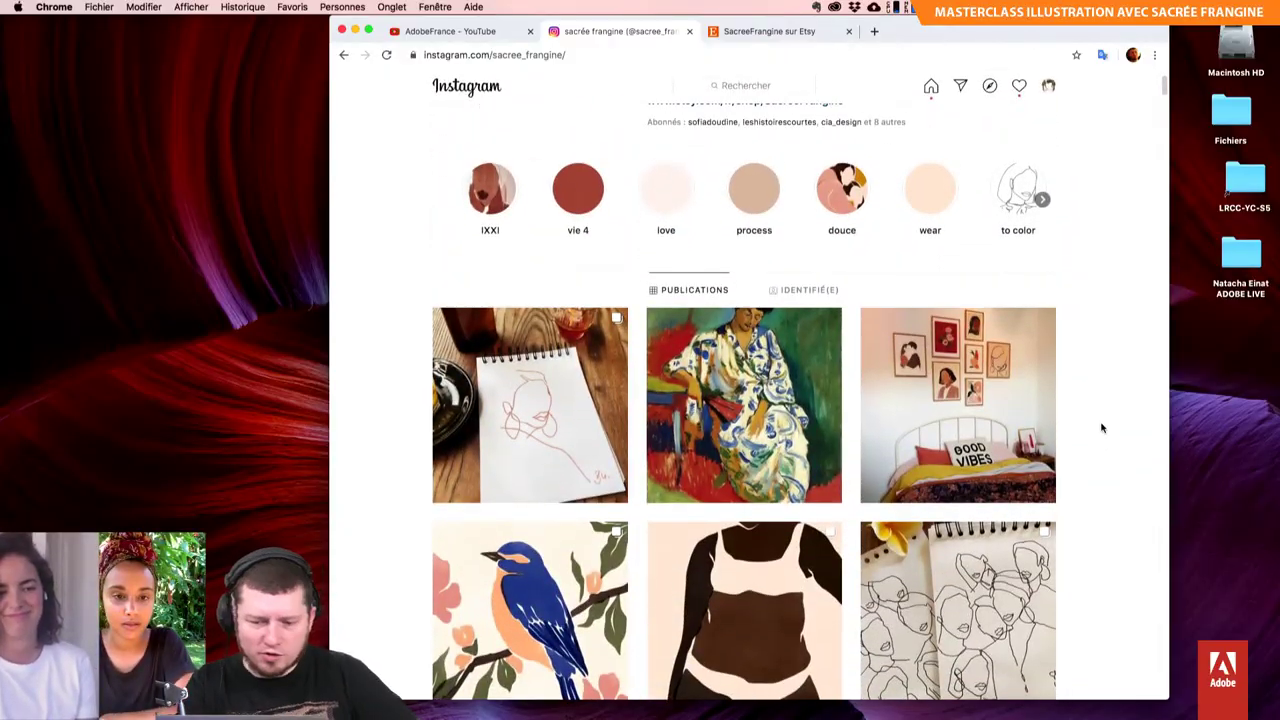
{"action": "scroll", "coordinate": [1101, 428], "scroll_direction": "up", "scroll_amount": 3}
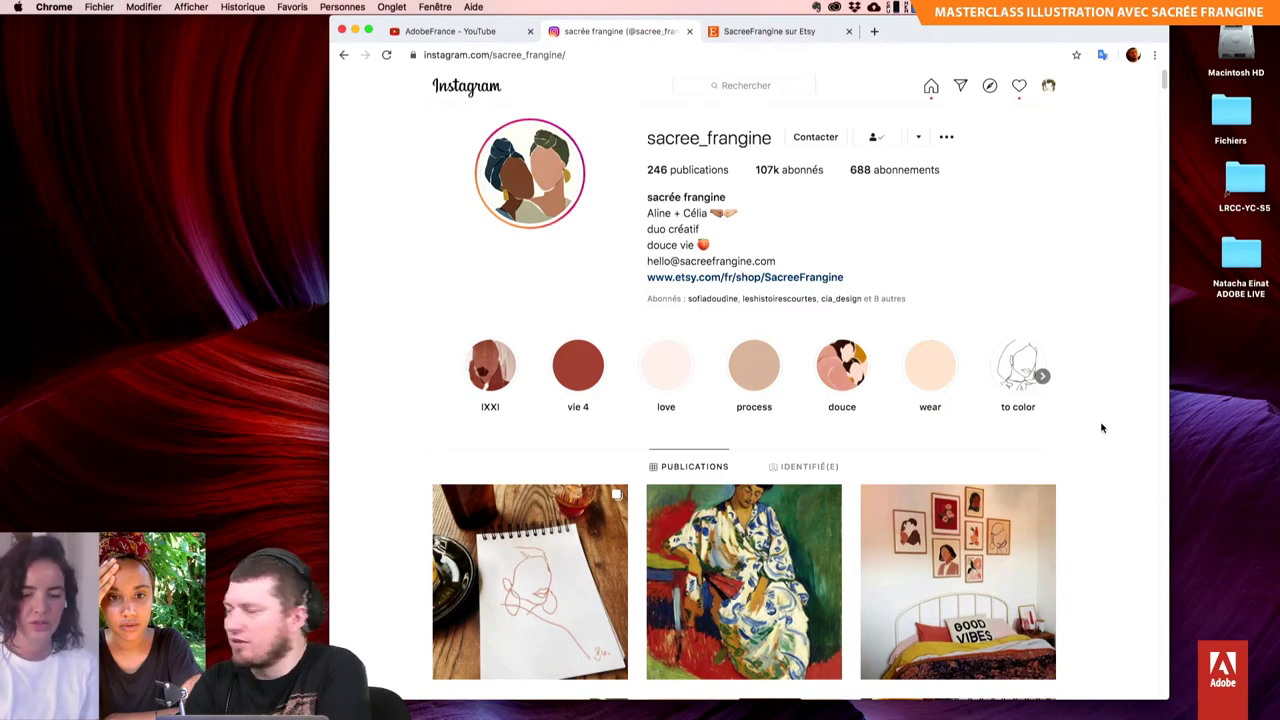
{"action": "scroll", "coordinate": [1102, 428], "scroll_direction": "down", "scroll_amount": 5}
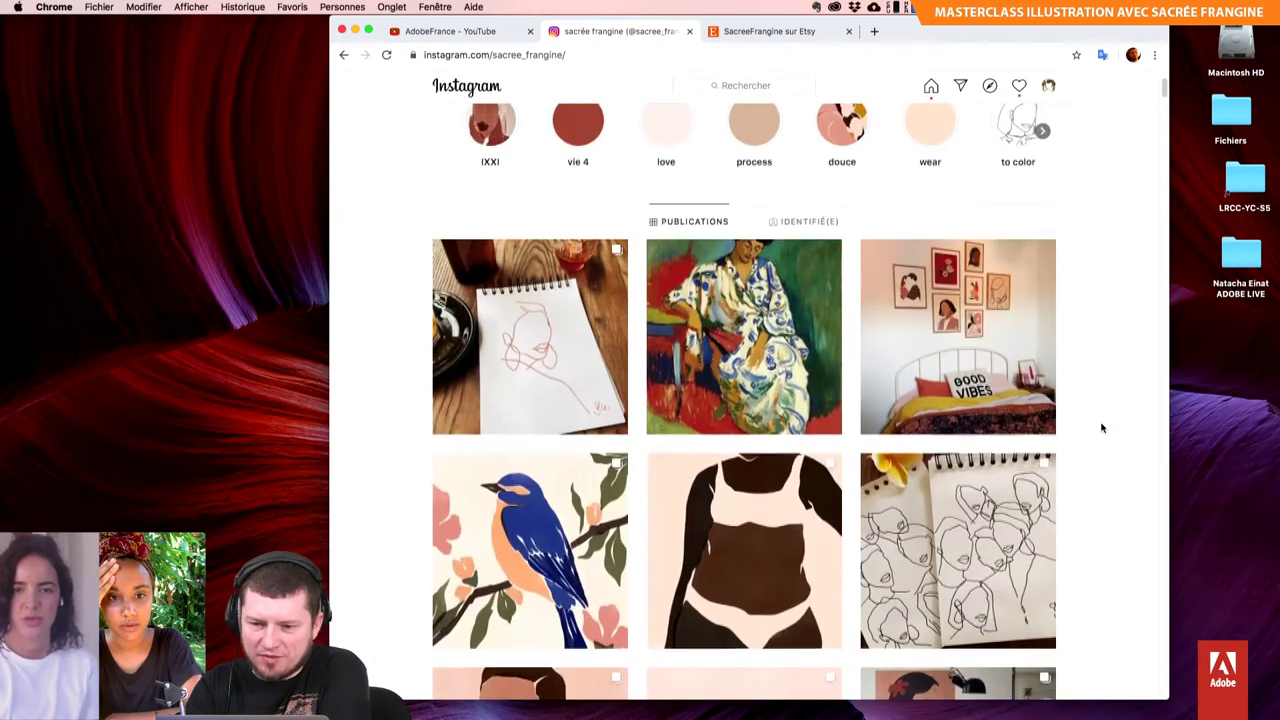
{"action": "scroll", "coordinate": [1102, 428], "scroll_direction": "up", "scroll_amount": 2}
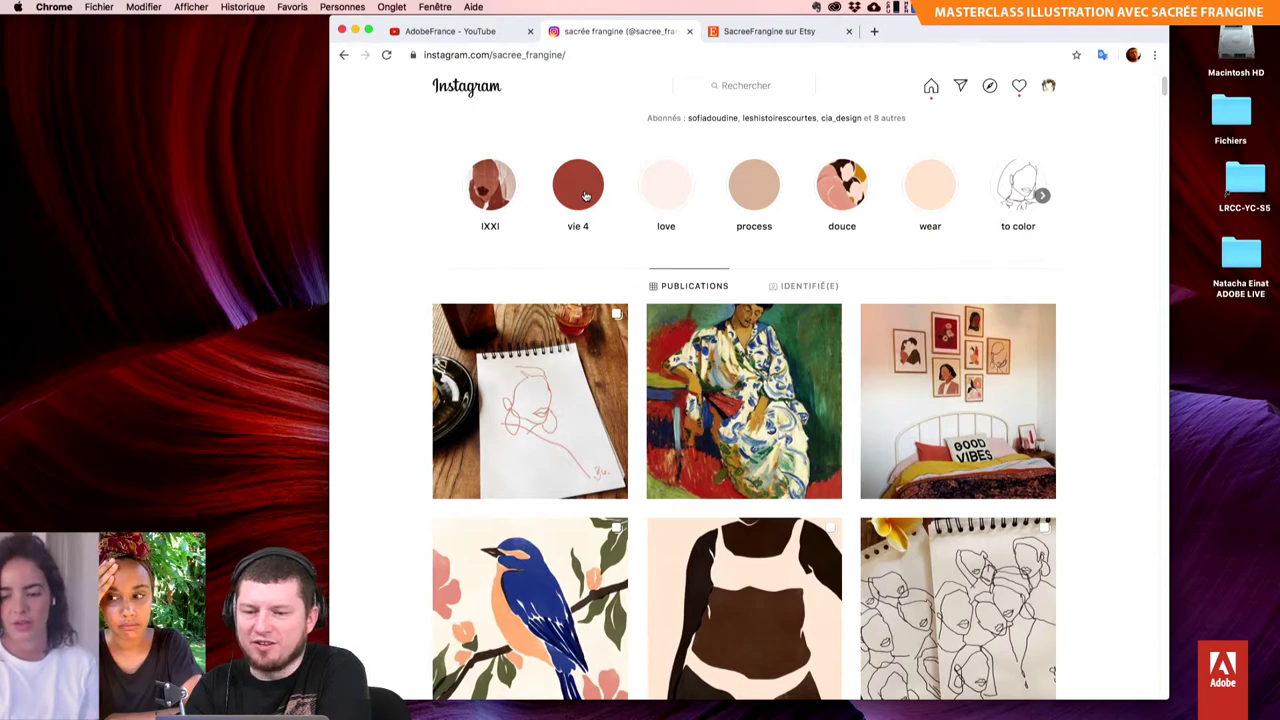
{"action": "scroll", "coordinate": [585, 195], "scroll_direction": "up", "scroll_amount": 4}
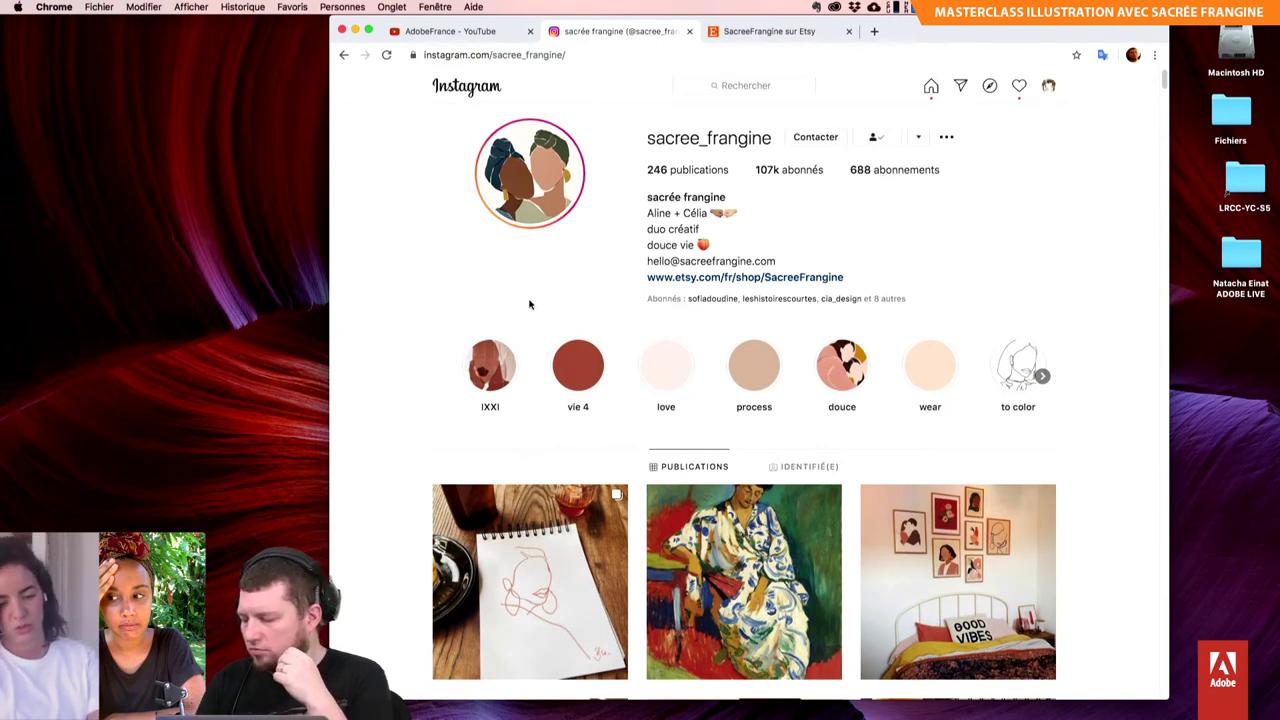
{"action": "left_click", "coordinate": [960, 7]}
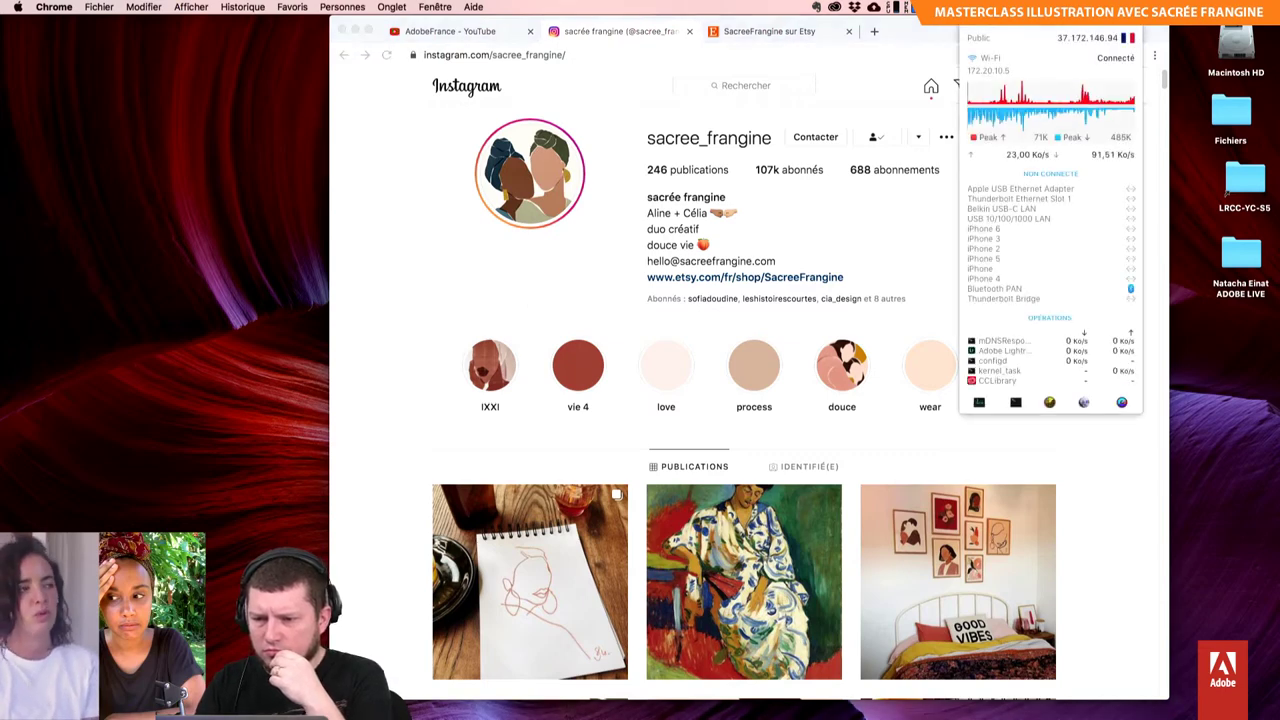
{"action": "left_click", "coordinate": [578, 365]}
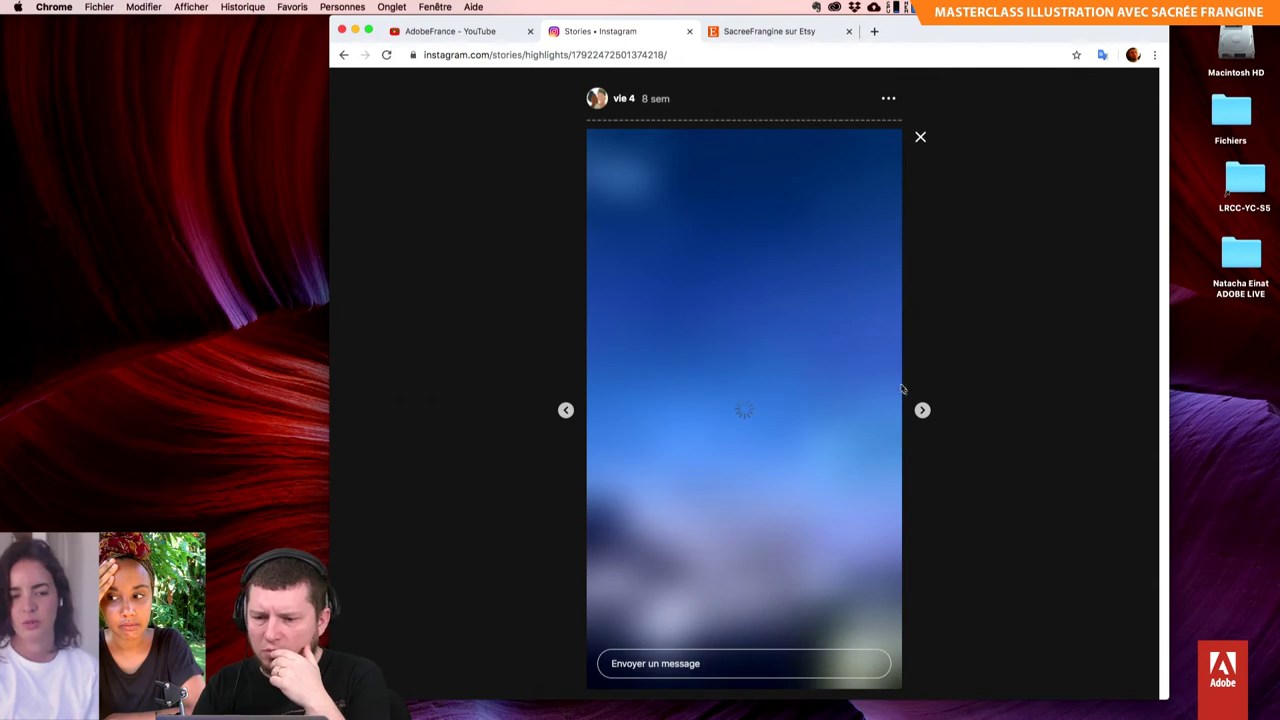
{"action": "left_click", "coordinate": [922, 411]}
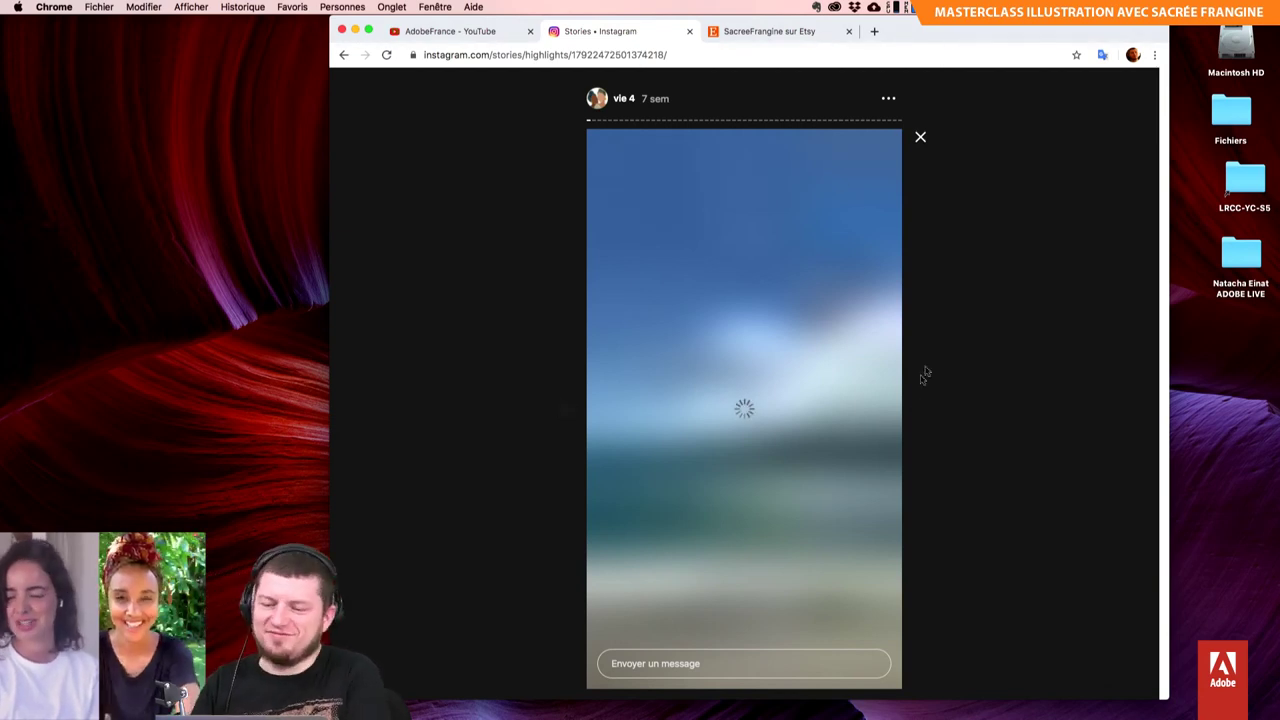
{"action": "left_click", "coordinate": [925, 417]}
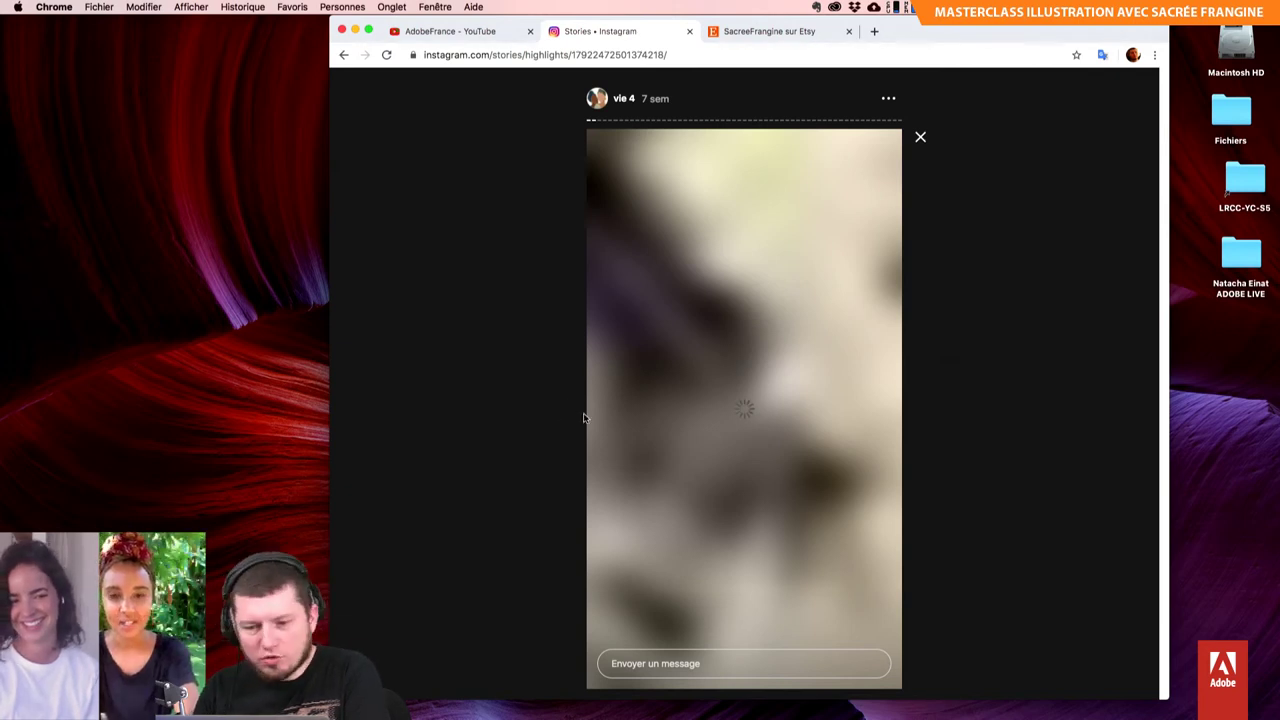
{"action": "mouse_move", "coordinate": [744, 410]}
{"action": "left_click", "coordinate": [921, 411]}
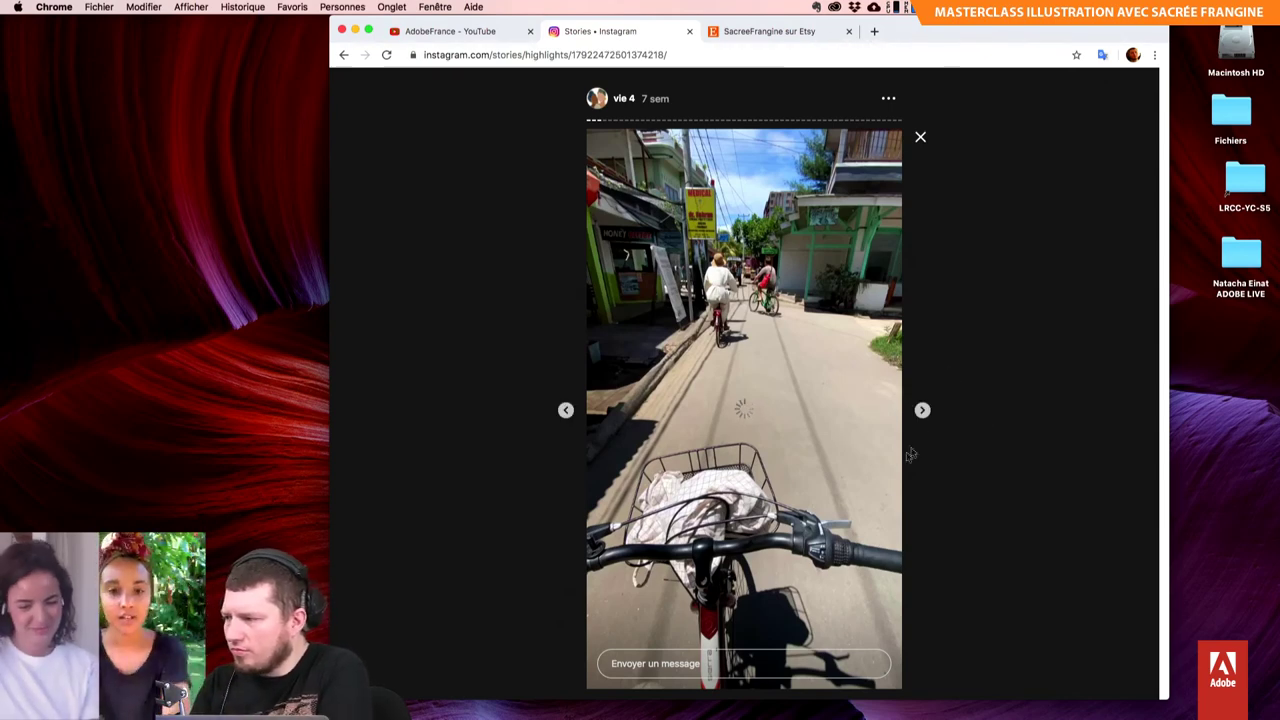
{"action": "left_click", "coordinate": [922, 411]}
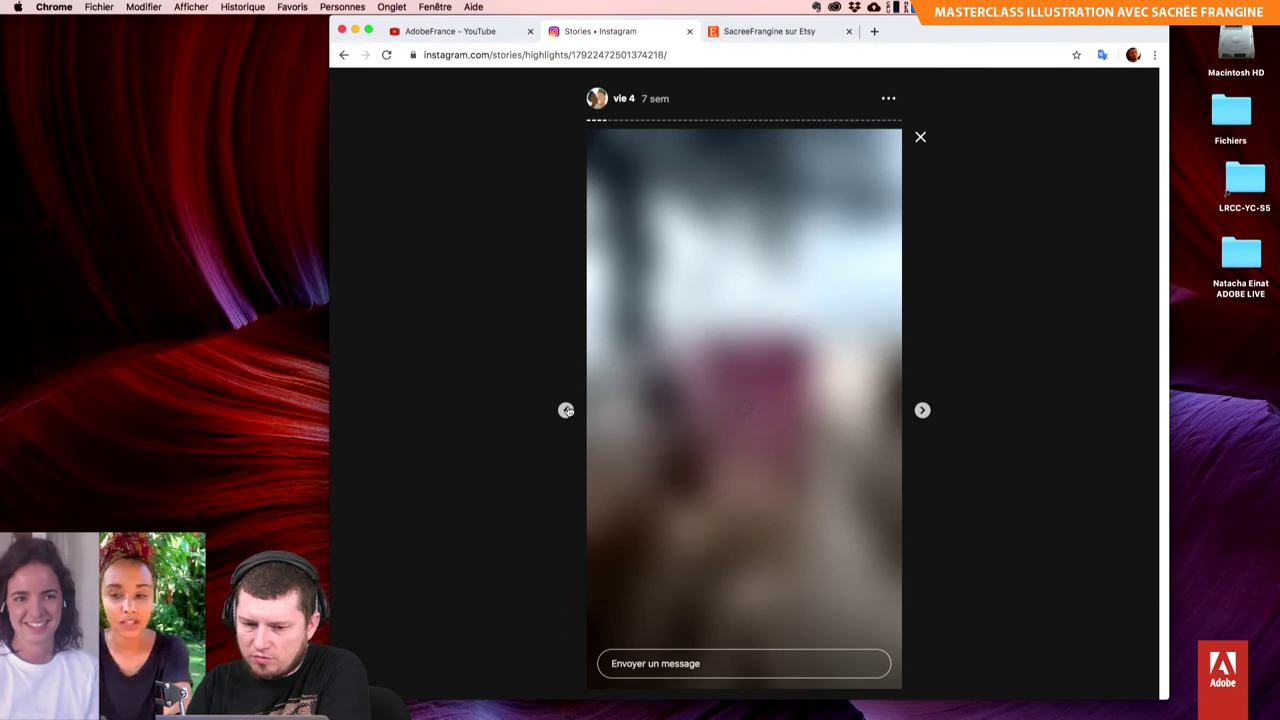
{"action": "left_click", "coordinate": [566, 410]}
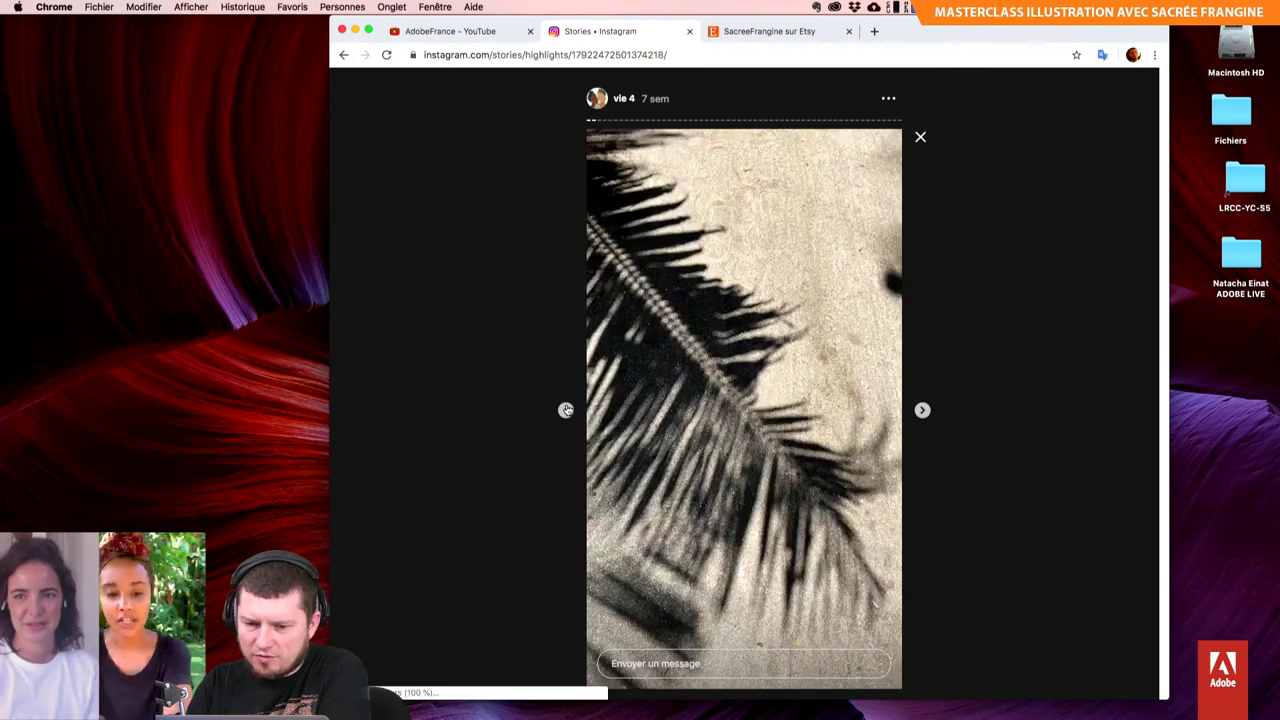
{"action": "left_click", "coordinate": [922, 410]}
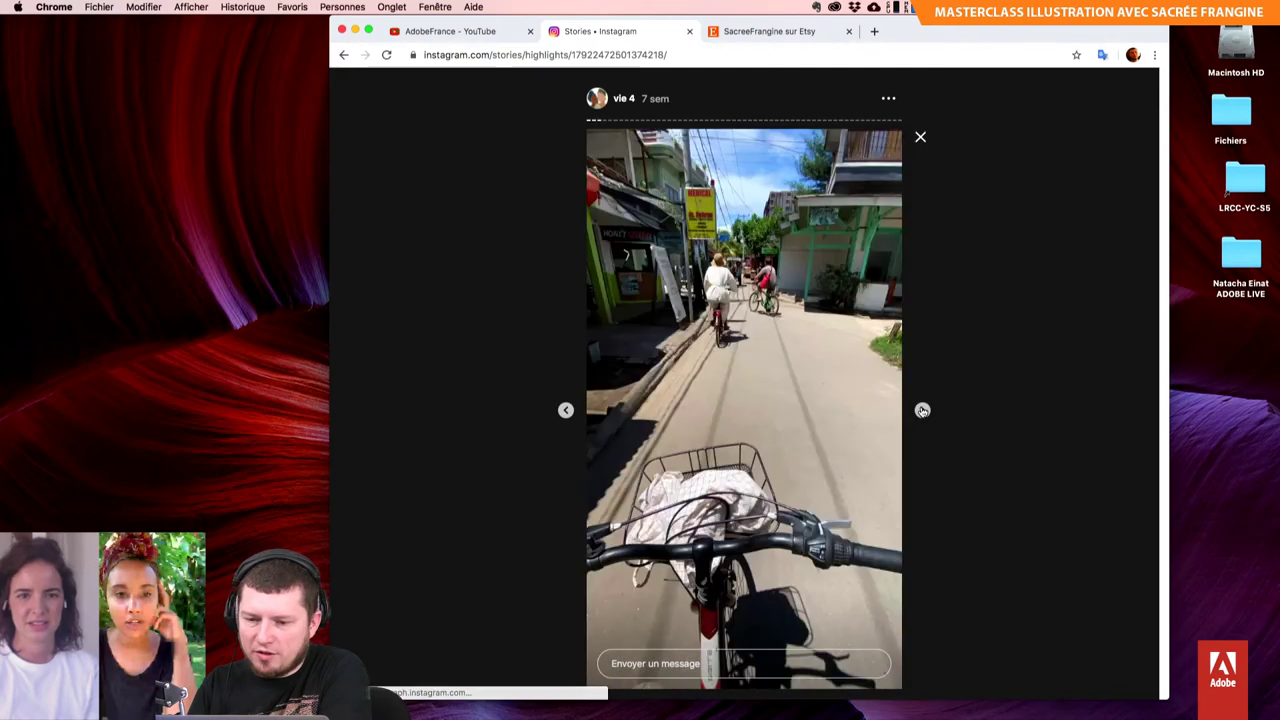
{"action": "left_click", "coordinate": [922, 410]}
{"action": "left_click", "coordinate": [922, 410]}
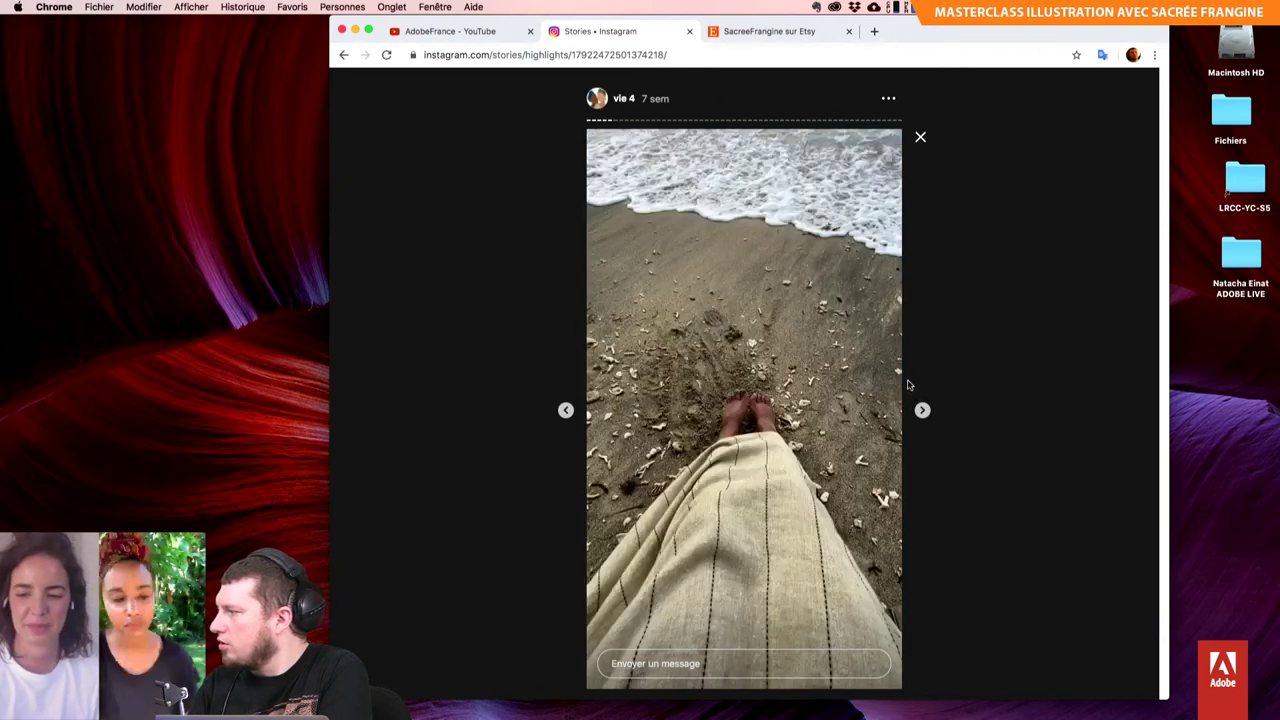
{"action": "left_click", "coordinate": [922, 412]}
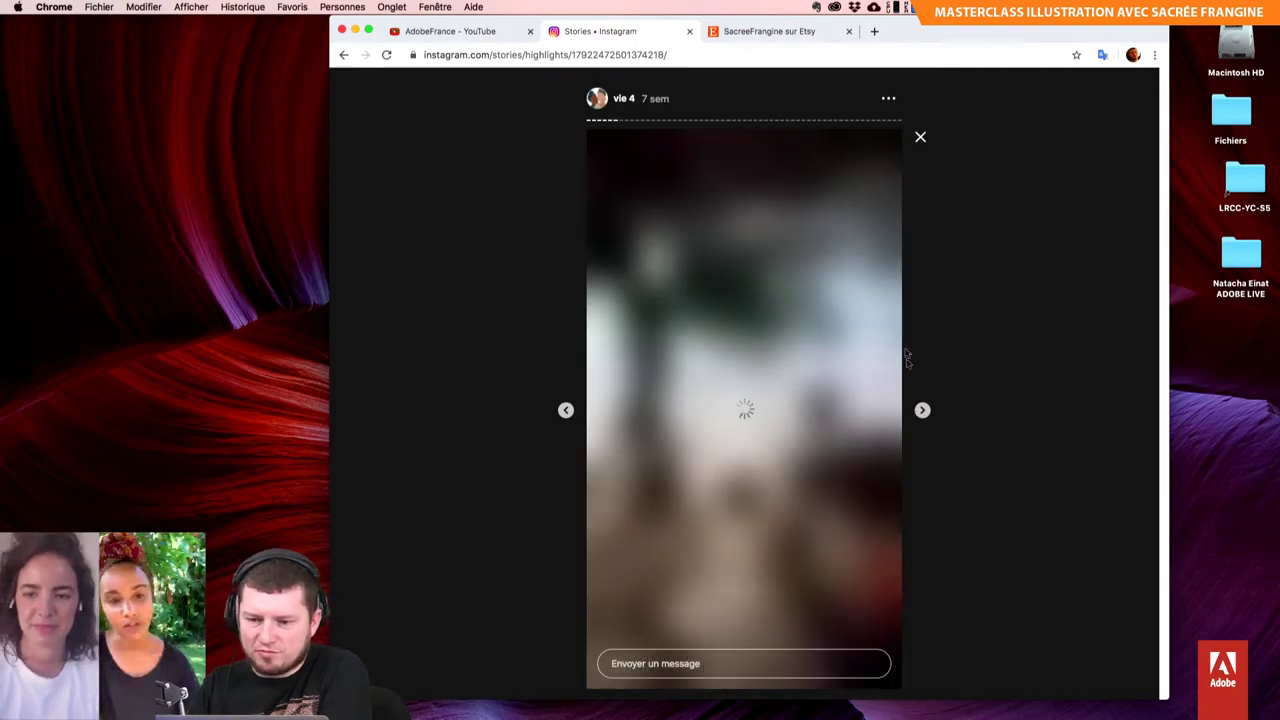
{"action": "left_click", "coordinate": [920, 137]}
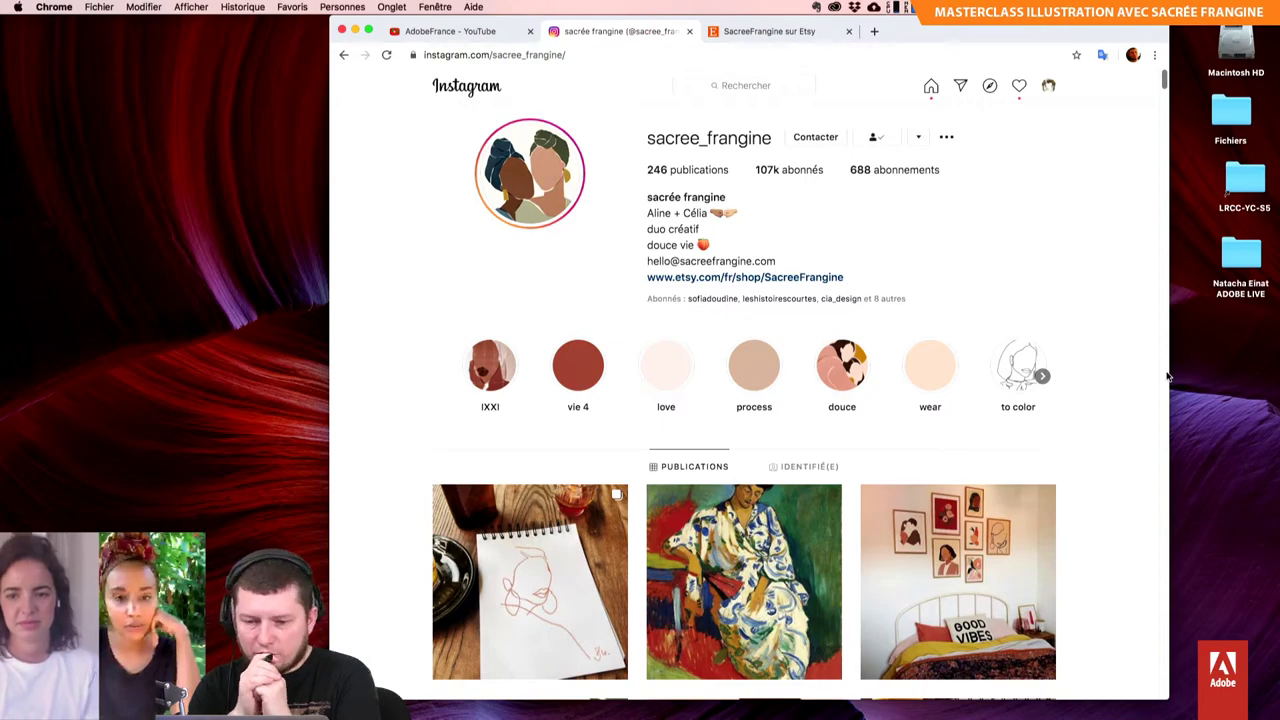
Step: Scroll down through the sacree_frangine post grid to browse the artwork
{"action": "scroll", "coordinate": [1168, 376], "scroll_direction": "down", "scroll_amount": 5}
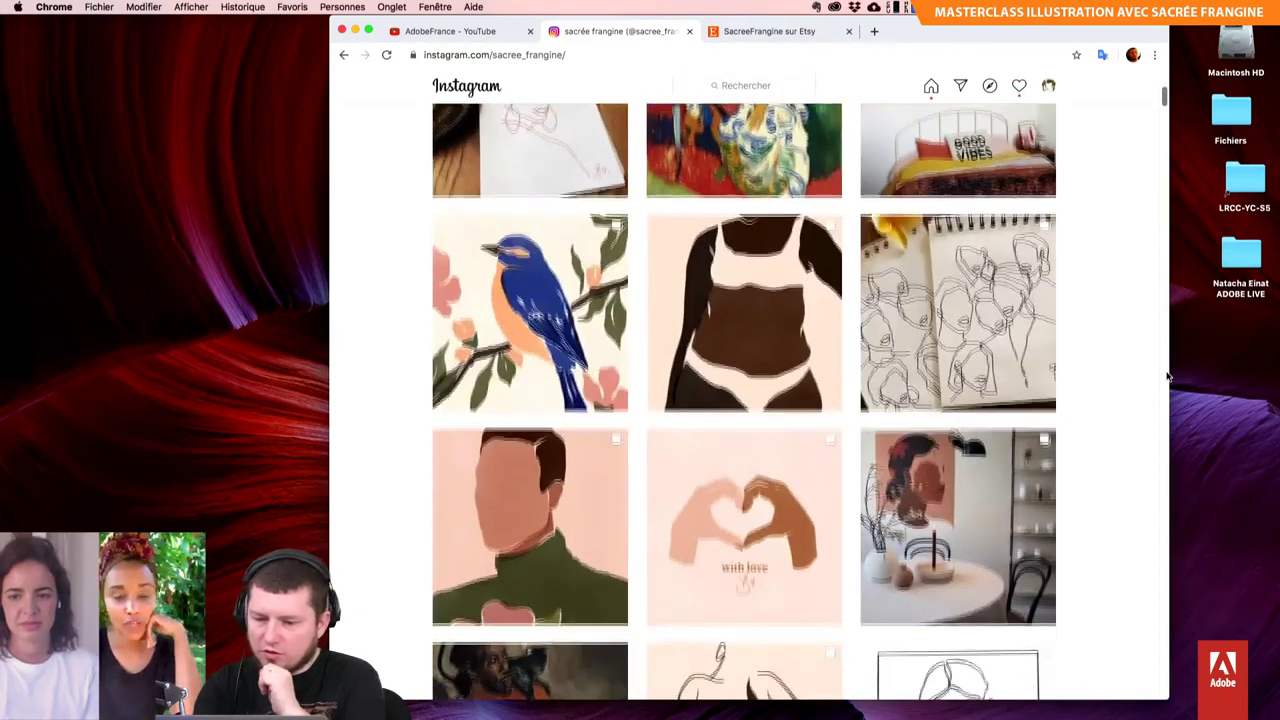
{"action": "scroll", "coordinate": [1074, 523], "scroll_direction": "down", "scroll_amount": 2}
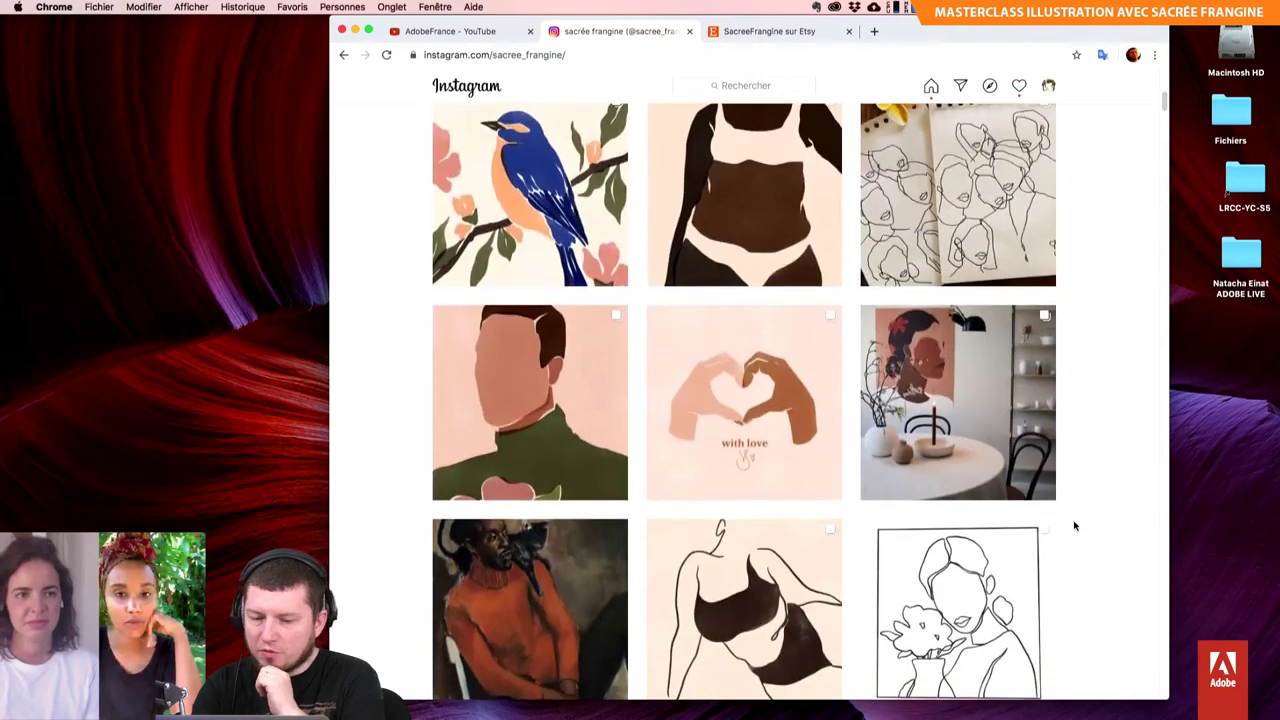
{"action": "scroll", "coordinate": [1074, 526], "scroll_direction": "down", "scroll_amount": 2}
{"action": "scroll", "coordinate": [1074, 526], "scroll_direction": "down", "scroll_amount": 2}
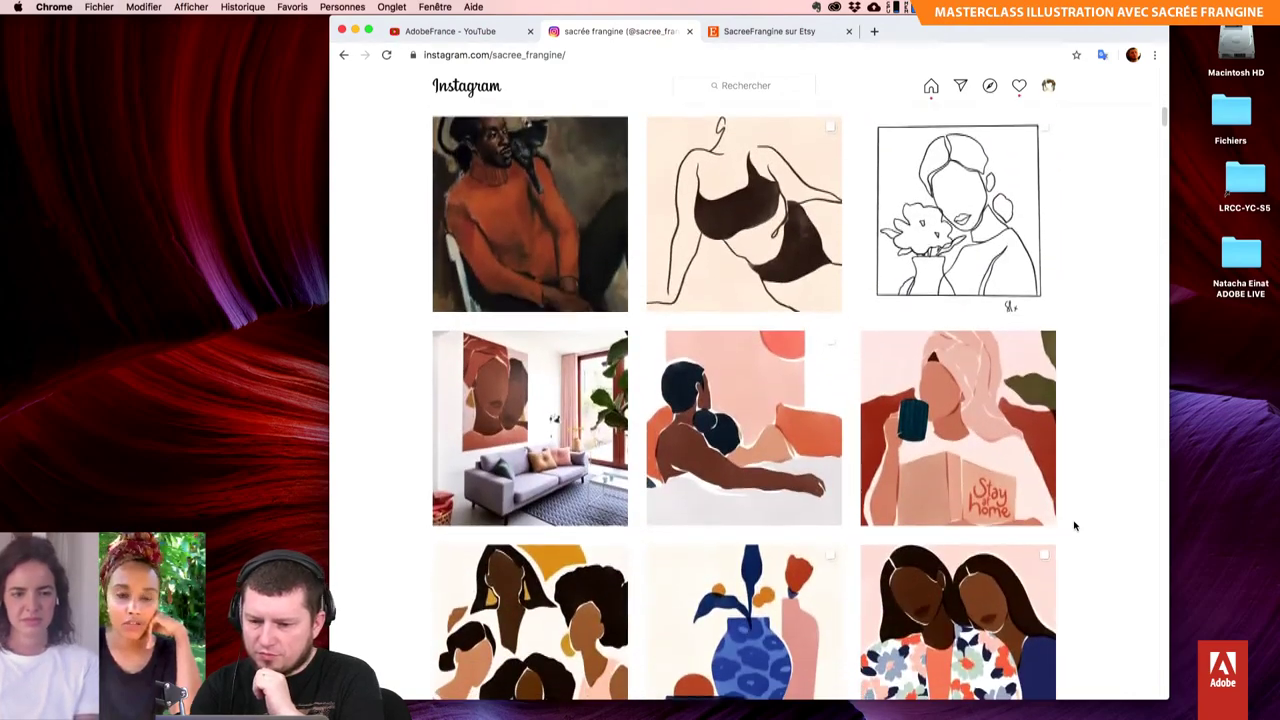
{"action": "scroll", "coordinate": [1074, 526], "scroll_direction": "up", "scroll_amount": 1}
{"action": "scroll", "coordinate": [1072, 530], "scroll_direction": "down", "scroll_amount": 1}
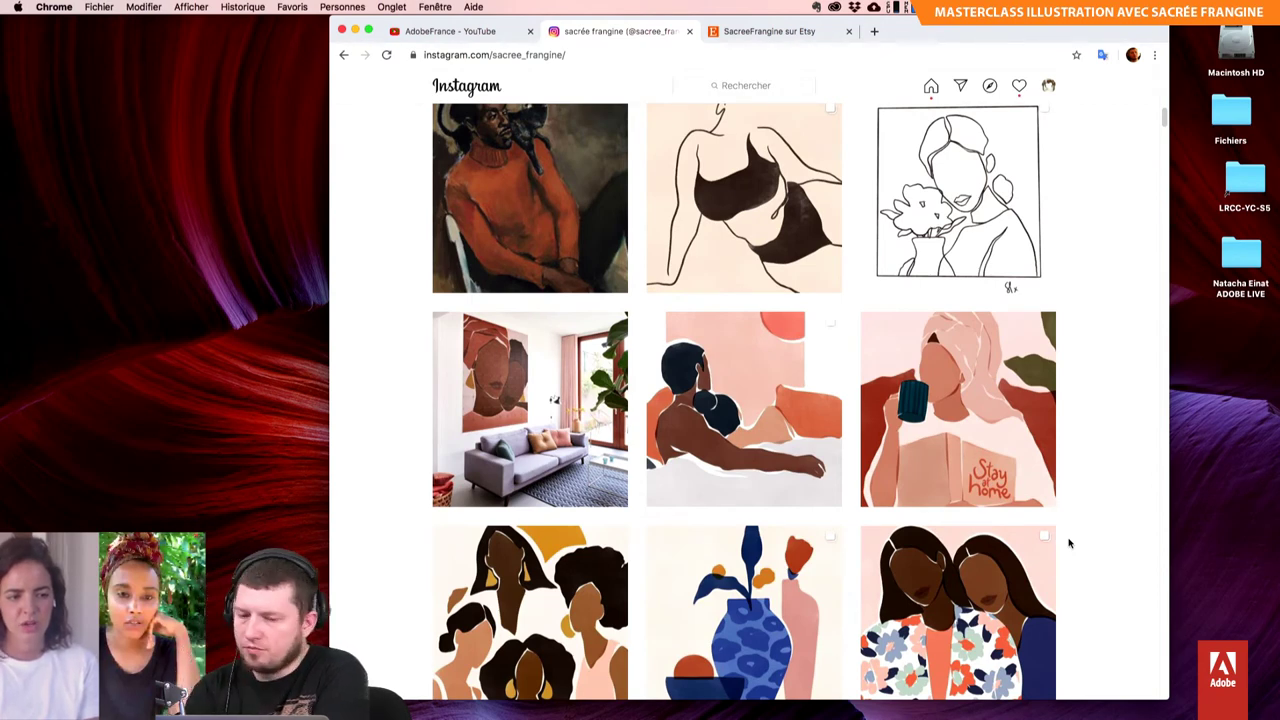
{"action": "scroll", "coordinate": [1069, 543], "scroll_direction": "down", "scroll_amount": 3}
{"action": "scroll", "coordinate": [1069, 543], "scroll_direction": "down", "scroll_amount": 3}
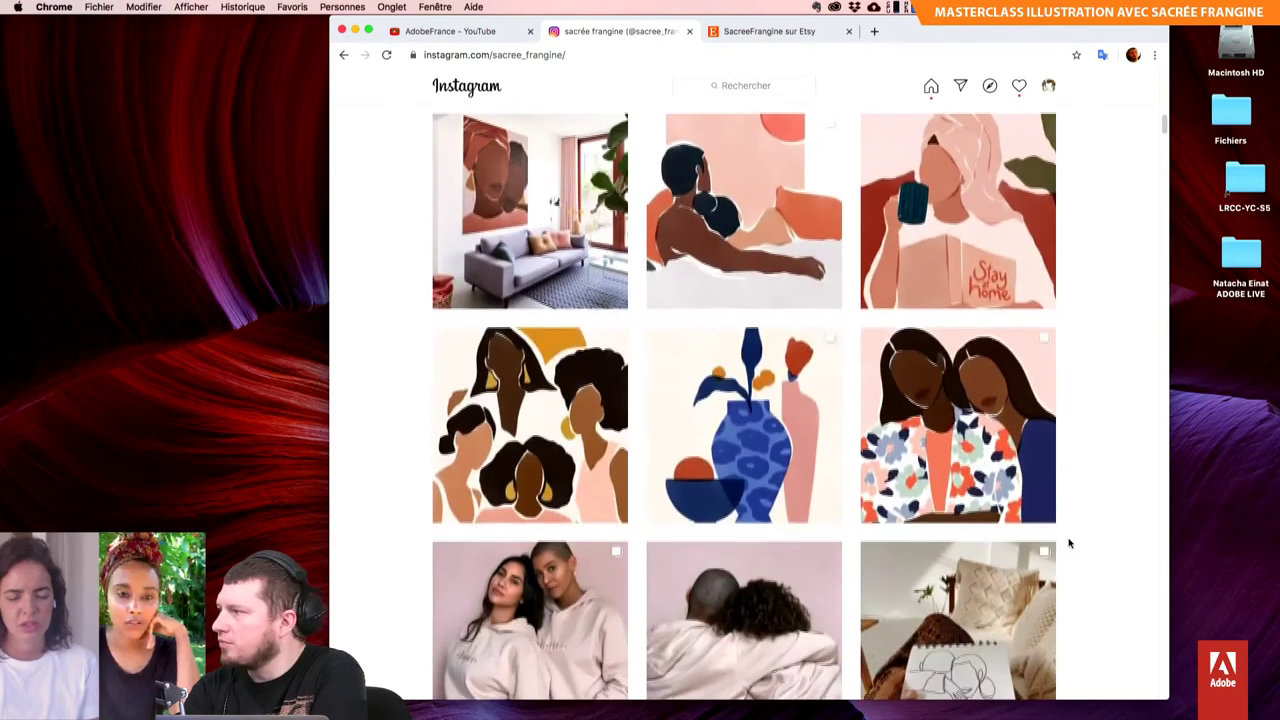
{"action": "scroll", "coordinate": [1069, 543], "scroll_direction": "down", "scroll_amount": 3}
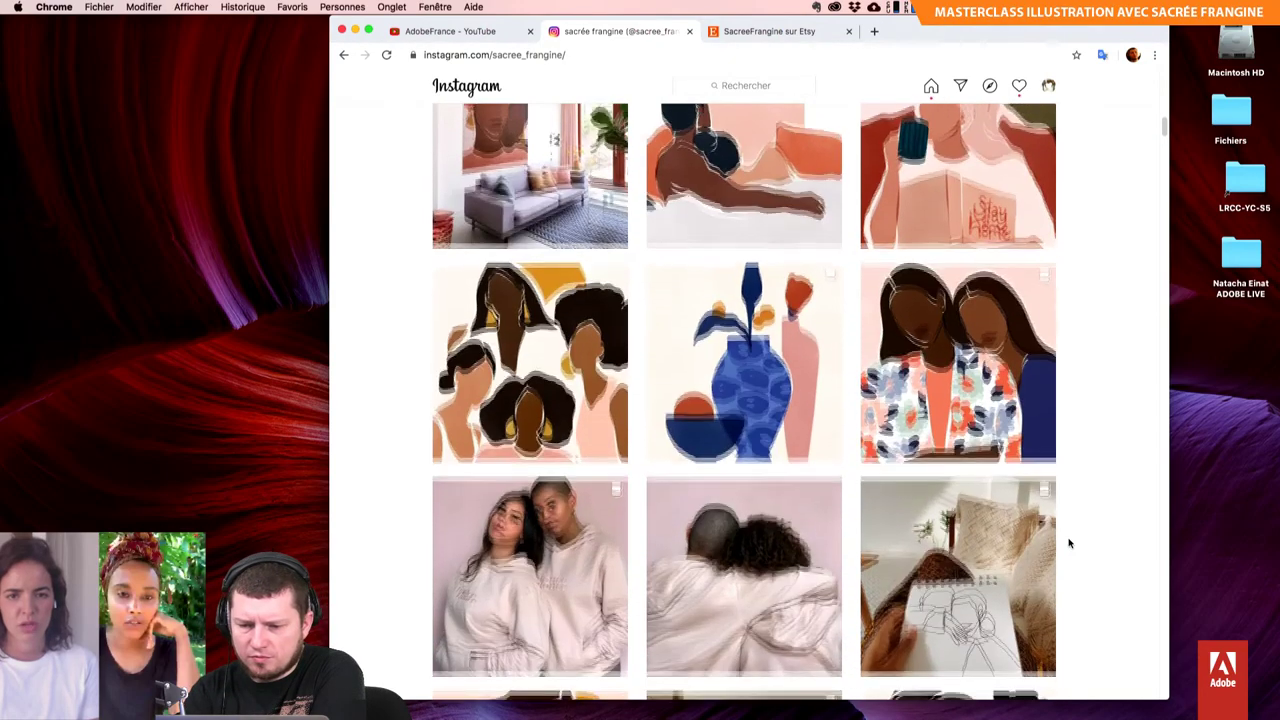
{"action": "scroll", "coordinate": [1069, 543], "scroll_direction": "down", "scroll_amount": 3}
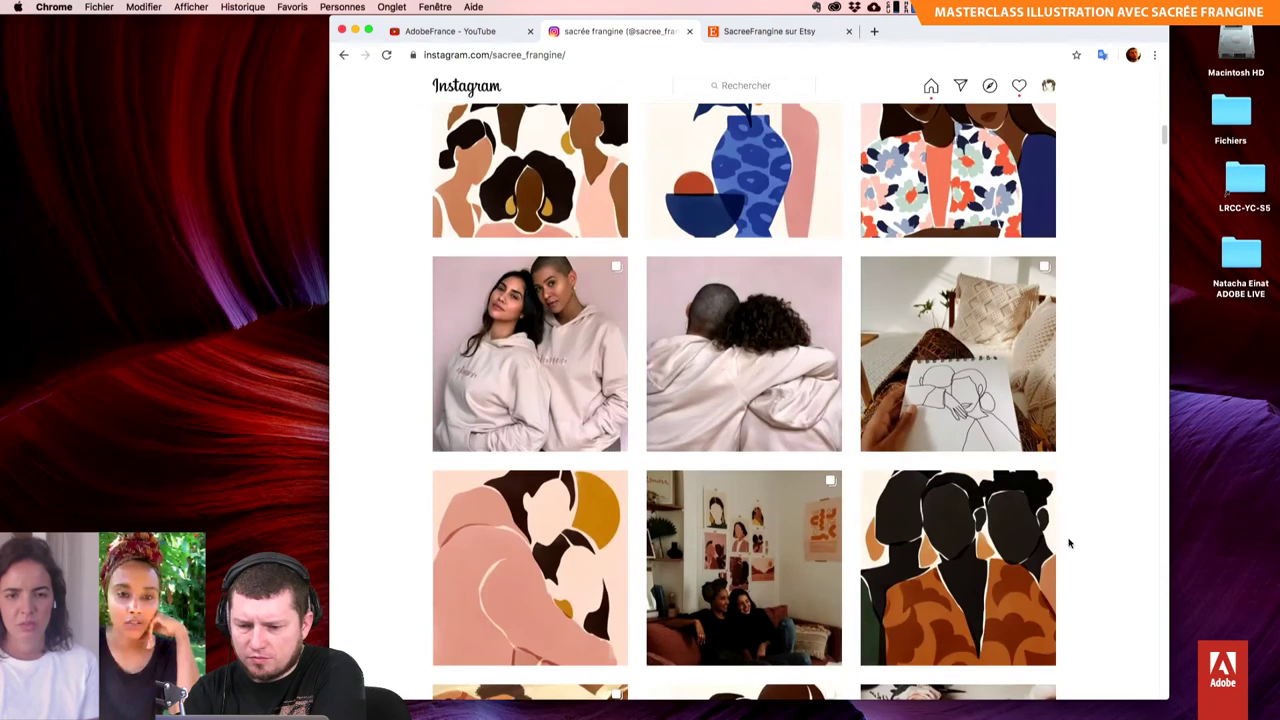
{"action": "scroll", "coordinate": [1069, 543], "scroll_direction": "down", "scroll_amount": 1}
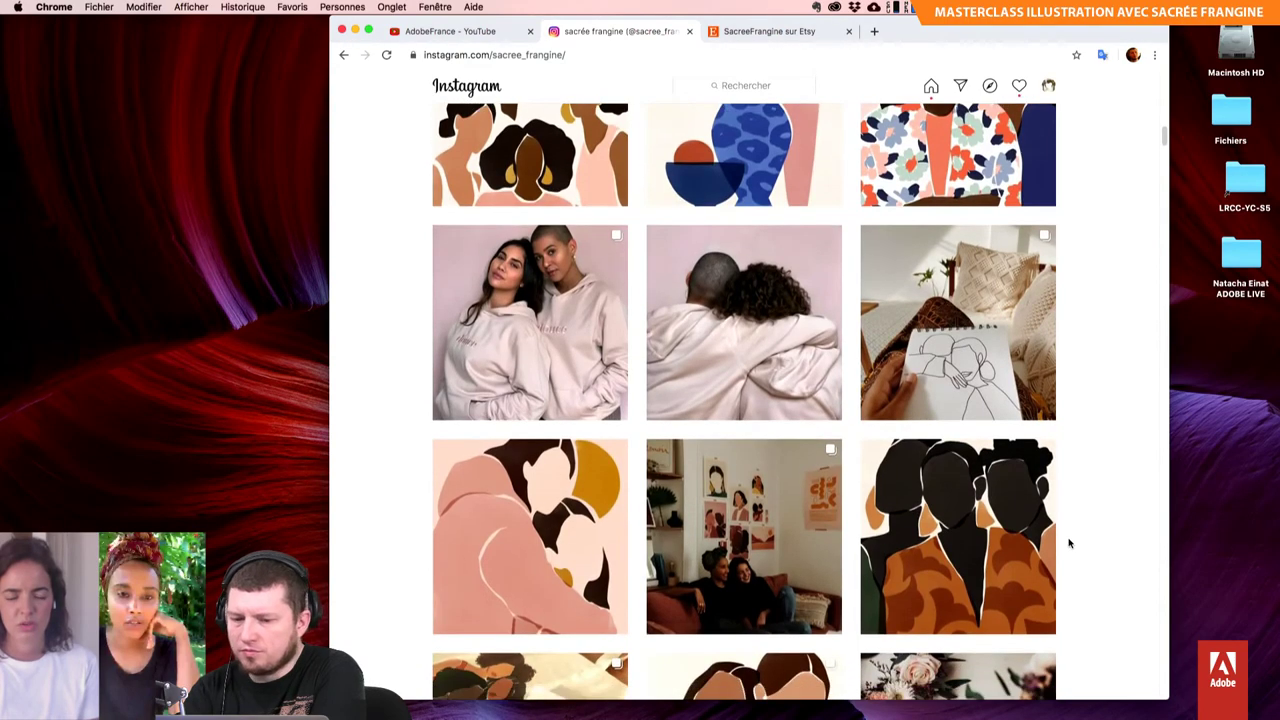
Step: Scroll back up to the recent 'with love' hands, line drawings and 'Stay home' posts
{"action": "scroll", "coordinate": [1069, 543], "scroll_direction": "up", "scroll_amount": 1}
{"action": "scroll", "coordinate": [1069, 543], "scroll_direction": "up", "scroll_amount": 1}
{"action": "scroll", "coordinate": [1069, 543], "scroll_direction": "up", "scroll_amount": 2}
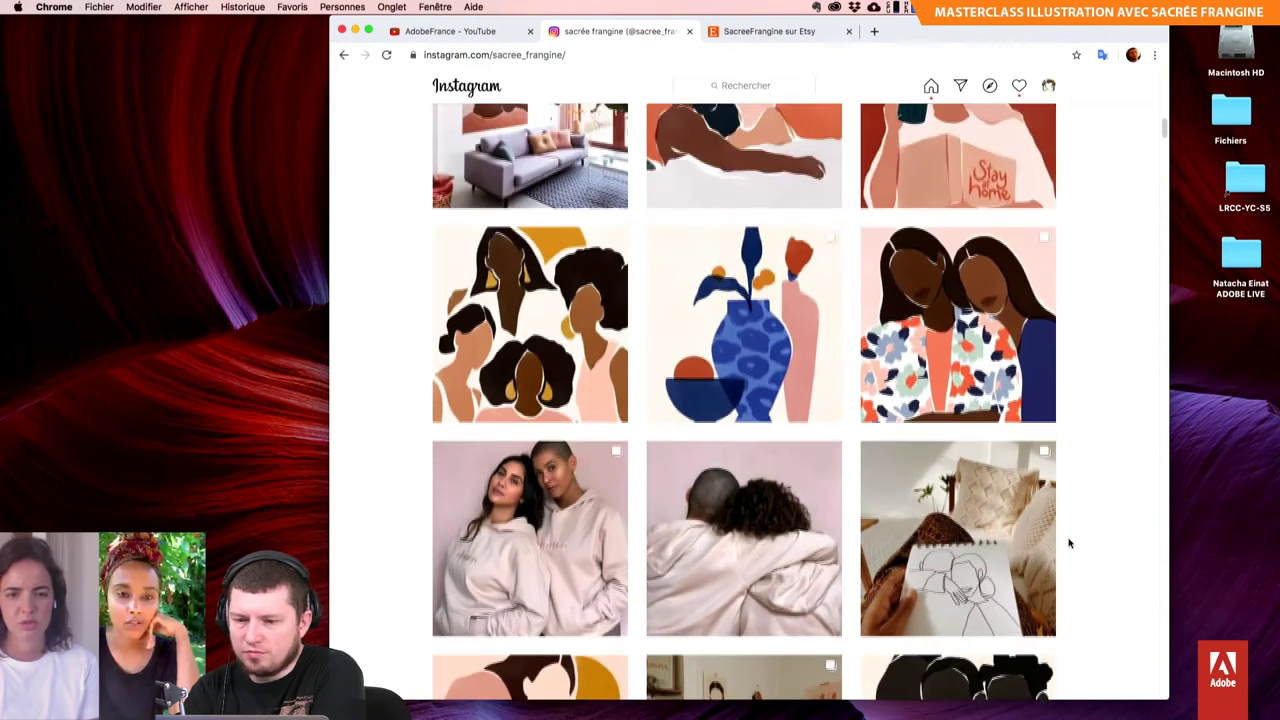
{"action": "scroll", "coordinate": [1069, 543], "scroll_direction": "up", "scroll_amount": 2}
{"action": "scroll", "coordinate": [1069, 543], "scroll_direction": "up", "scroll_amount": 2}
{"action": "scroll", "coordinate": [1069, 543], "scroll_direction": "up", "scroll_amount": 1}
{"action": "scroll", "coordinate": [1069, 543], "scroll_direction": "up", "scroll_amount": 2}
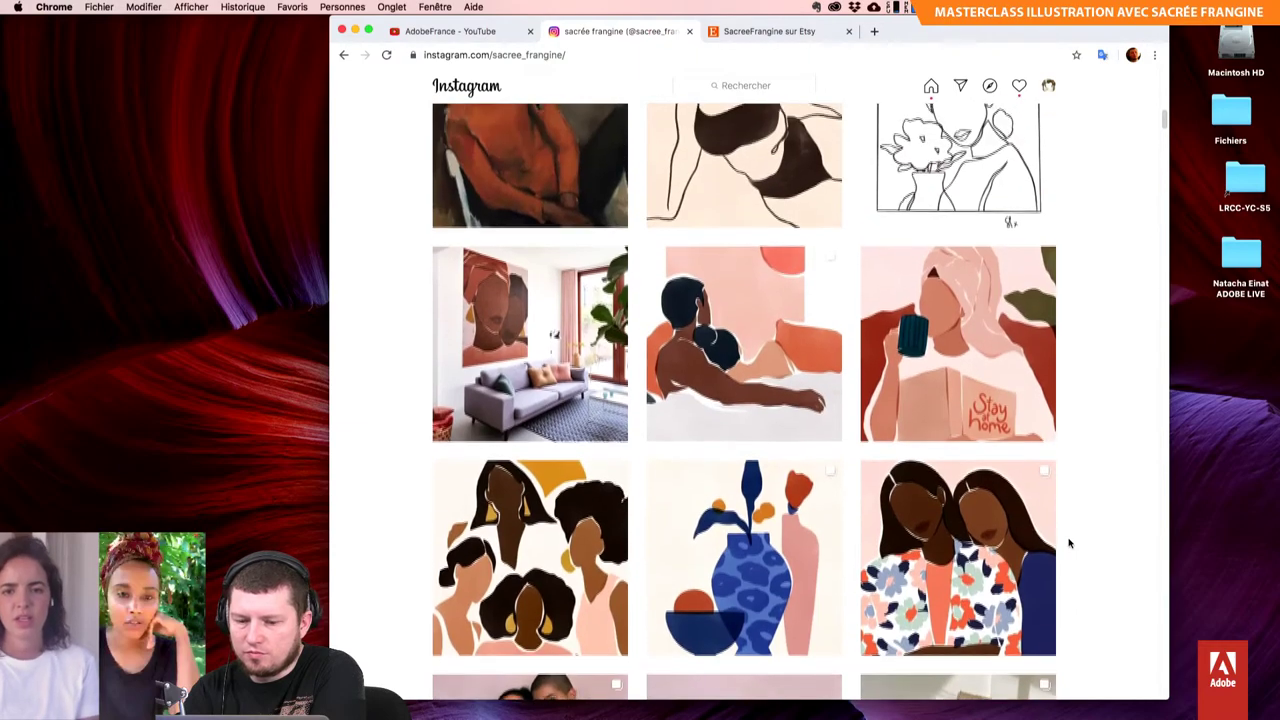
{"action": "scroll", "coordinate": [1069, 543], "scroll_direction": "up", "scroll_amount": 1}
{"action": "scroll", "coordinate": [1069, 543], "scroll_direction": "up", "scroll_amount": 1}
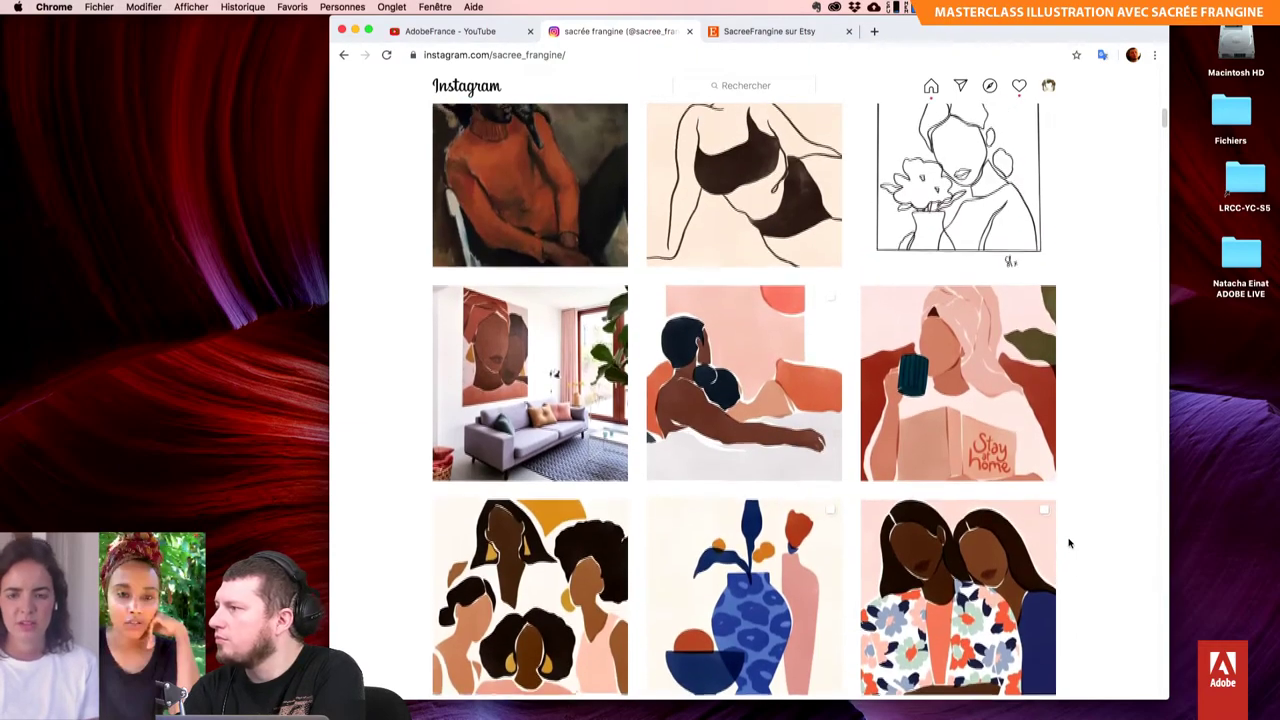
{"action": "scroll", "coordinate": [1069, 543], "scroll_direction": "up", "scroll_amount": 1}
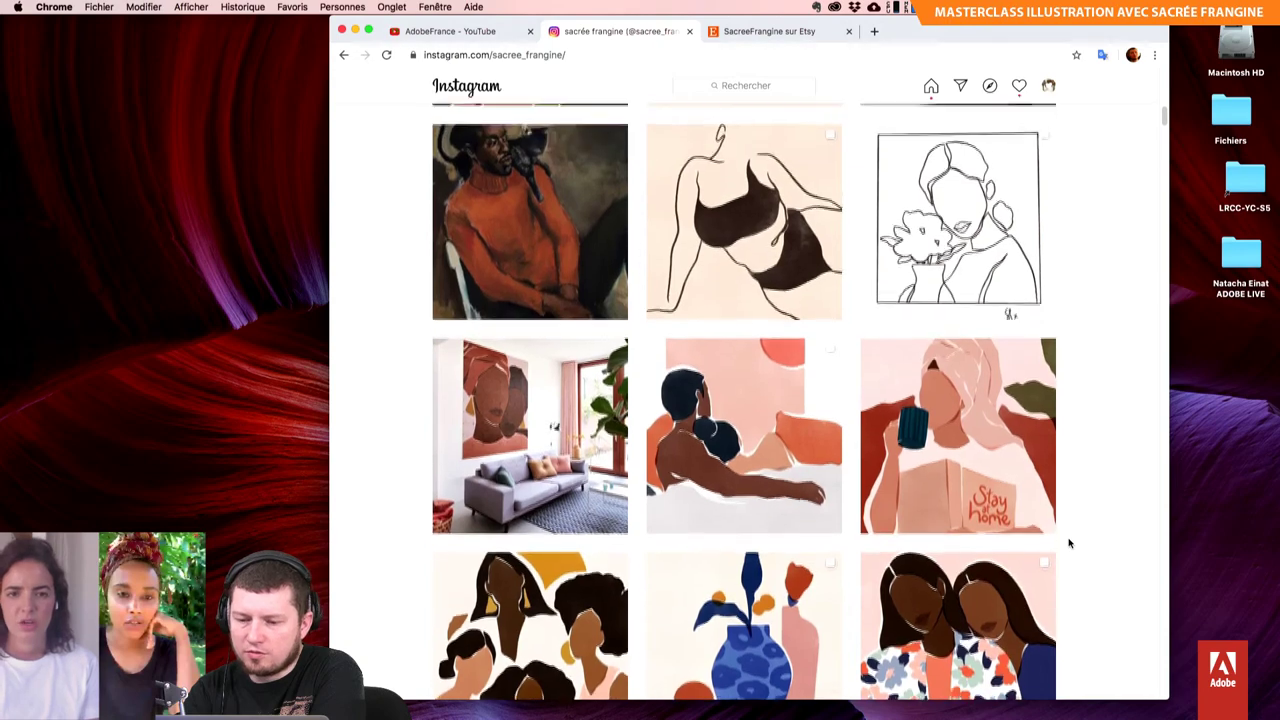
{"action": "scroll", "coordinate": [1069, 543], "scroll_direction": "up", "scroll_amount": 2}
{"action": "scroll", "coordinate": [1069, 543], "scroll_direction": "up", "scroll_amount": 2}
{"action": "scroll", "coordinate": [1069, 543], "scroll_direction": "up", "scroll_amount": 1}
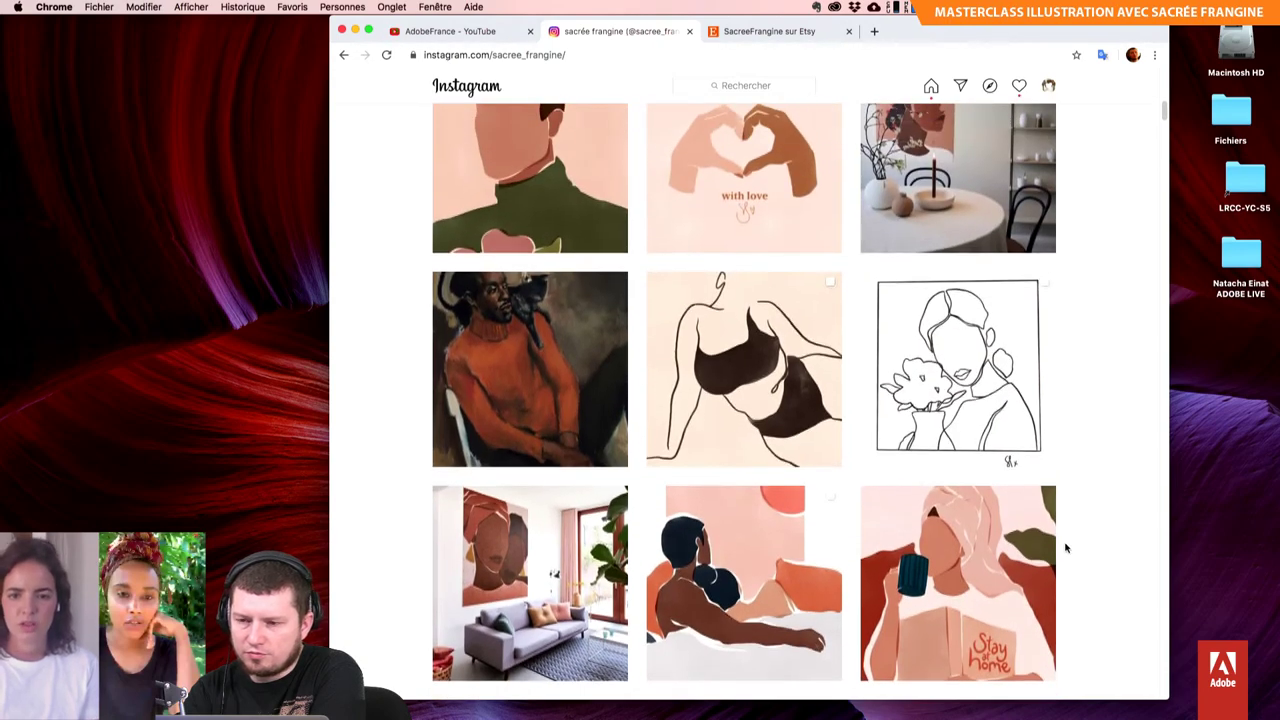
{"action": "mouse_move", "coordinate": [957, 583]}
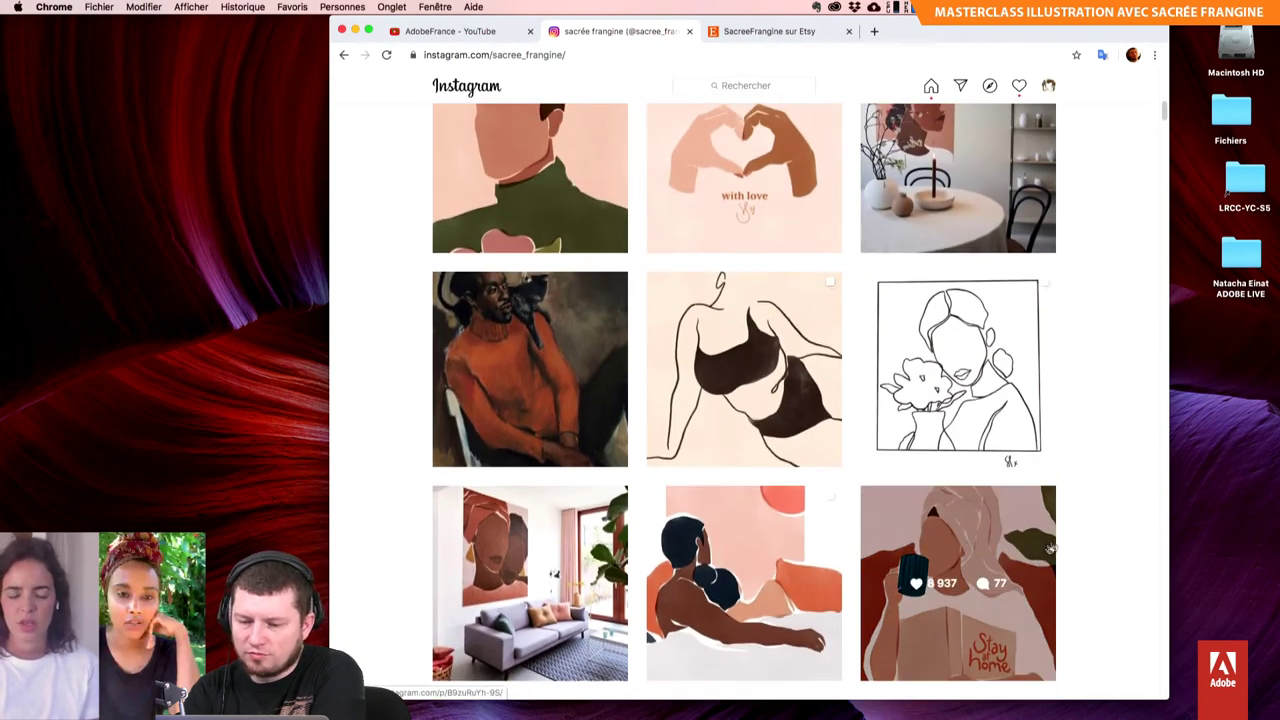
{"action": "left_click", "coordinate": [1039, 527]}
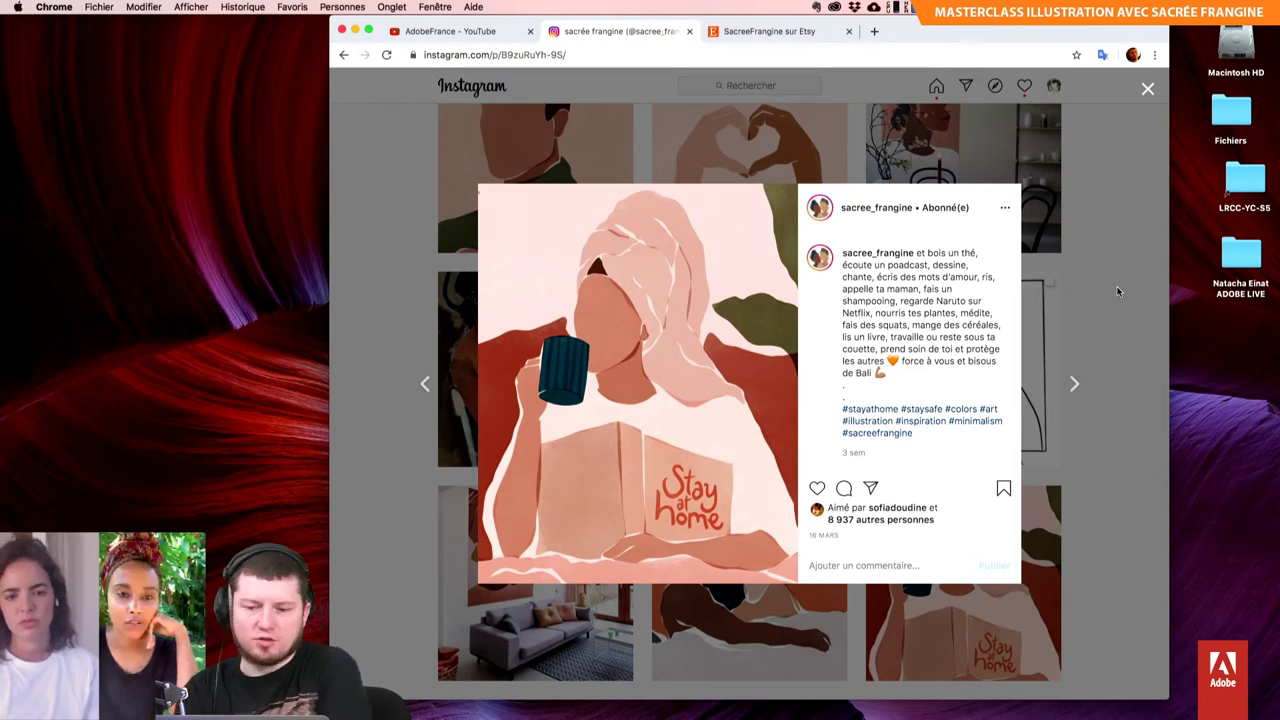
{"action": "left_click", "coordinate": [1118, 291]}
{"action": "scroll", "coordinate": [1118, 291], "scroll_direction": "down", "scroll_amount": 1}
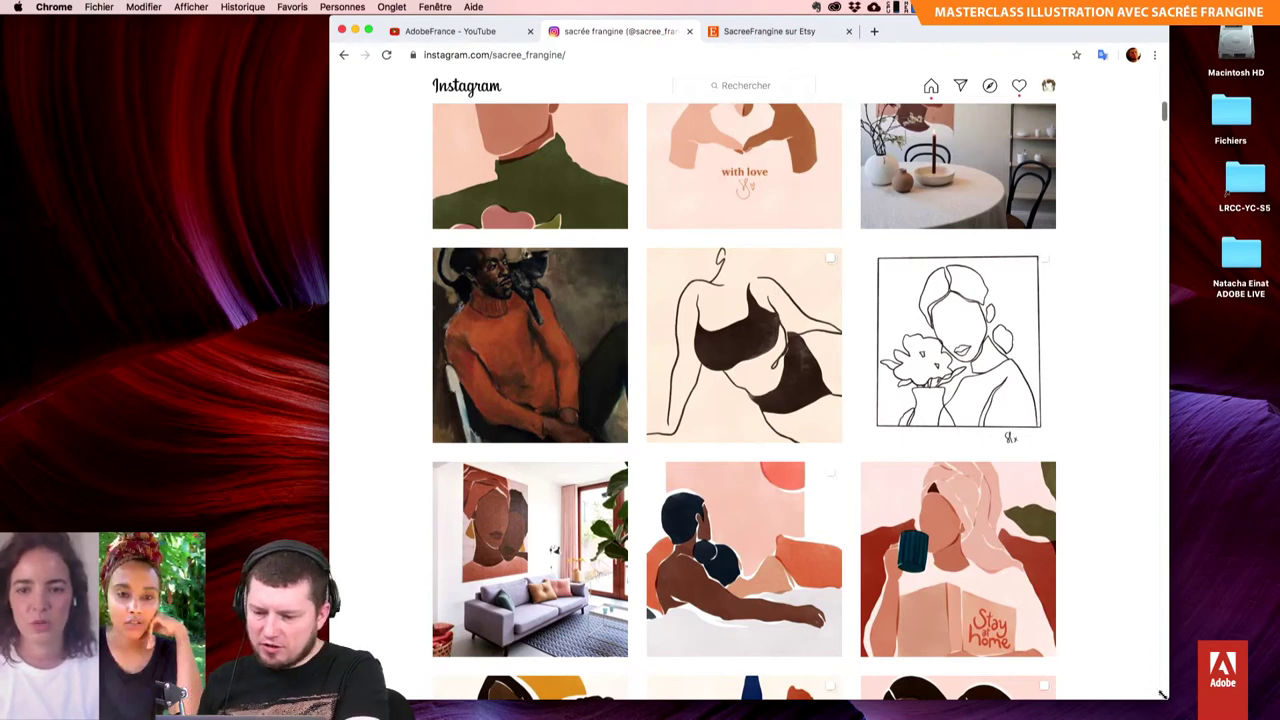
Step: Make the browser window slightly taller and scroll the Instagram profile back up
{"action": "left_click_drag", "start_coordinate": [1166, 698], "coordinate": [1168, 716]}
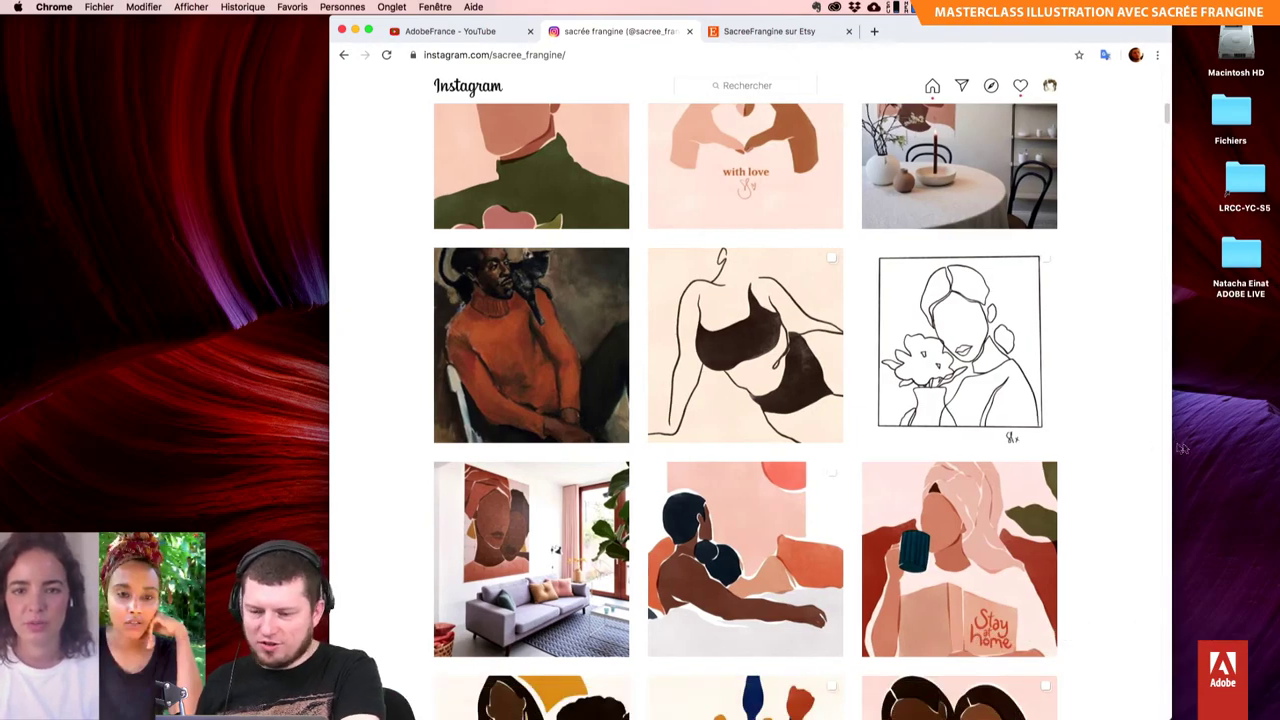
{"action": "scroll", "coordinate": [1136, 453], "scroll_direction": "up", "scroll_amount": 10}
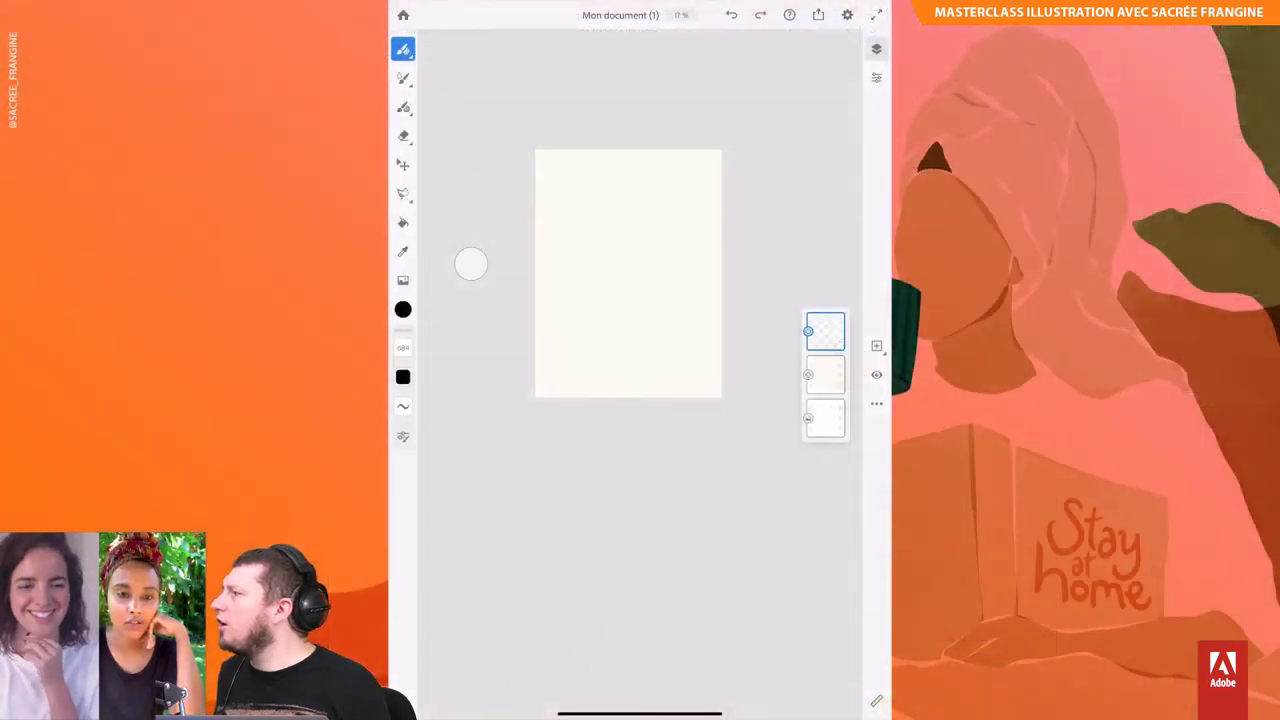
Step: Sketch a black face oval with headwrap, lips and chin line, then a new head outline
{"action": "mouse_move", "coordinate": [588, 198]}
{"action": "left_mouse_down"}
{"action": "mouse_move", "coordinate": [580, 240]}
{"action": "mouse_move", "coordinate": [618, 338]}
{"action": "mouse_move", "coordinate": [635, 346]}
{"action": "mouse_move", "coordinate": [694, 295]}
{"action": "mouse_move", "coordinate": [680, 243]}
{"action": "mouse_move", "coordinate": [580, 225]}
{"action": "left_mouse_up"}
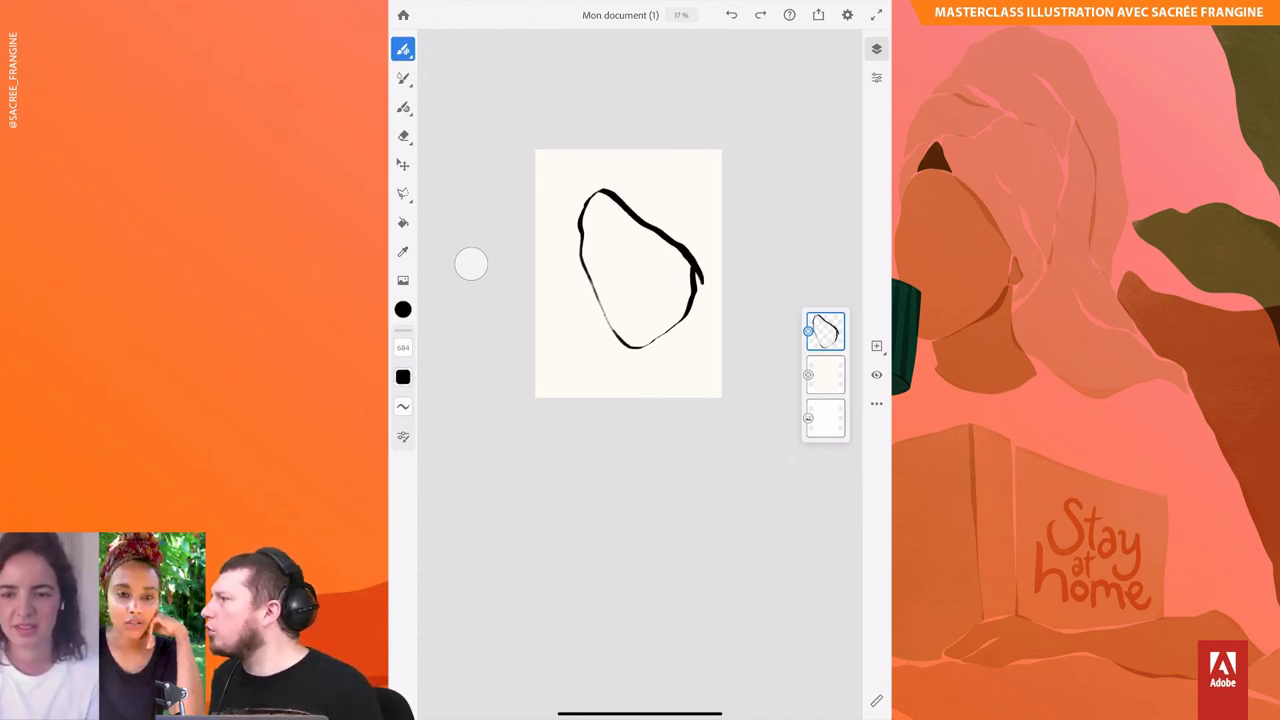
{"action": "mouse_move", "coordinate": [576, 240]}
{"action": "left_mouse_down"}
{"action": "mouse_move", "coordinate": [600, 152]}
{"action": "mouse_move", "coordinate": [700, 262]}
{"action": "mouse_move", "coordinate": [720, 216]}
{"action": "left_mouse_up"}
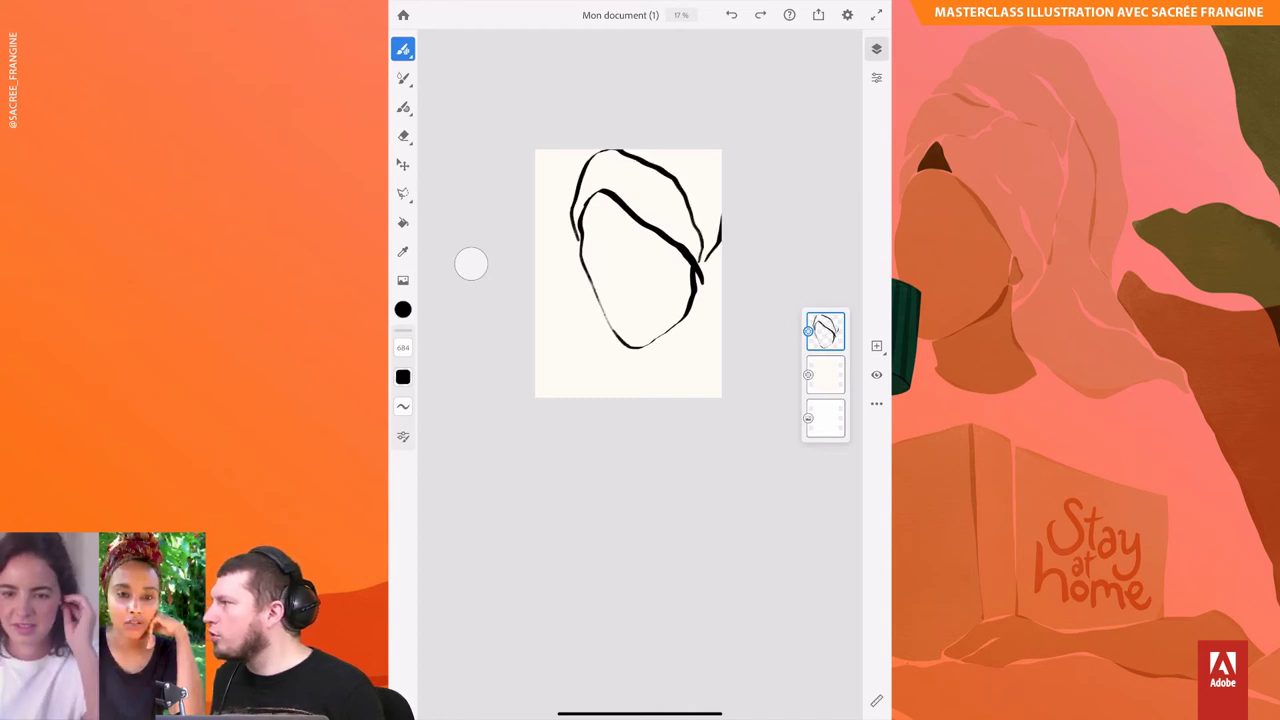
{"action": "mouse_move", "coordinate": [608, 320]}
{"action": "left_mouse_down"}
{"action": "mouse_move", "coordinate": [630, 332]}
{"action": "mouse_move", "coordinate": [648, 314]}
{"action": "mouse_move", "coordinate": [702, 304]}
{"action": "mouse_move", "coordinate": [694, 358]}
{"action": "mouse_move", "coordinate": [718, 330]}
{"action": "mouse_move", "coordinate": [706, 286]}
{"action": "left_mouse_up"}
{"action": "mouse_move", "coordinate": [654, 341]}
{"action": "left_mouse_down"}
{"action": "mouse_move", "coordinate": [662, 355]}
{"action": "mouse_move", "coordinate": [689, 346]}
{"action": "left_mouse_up"}
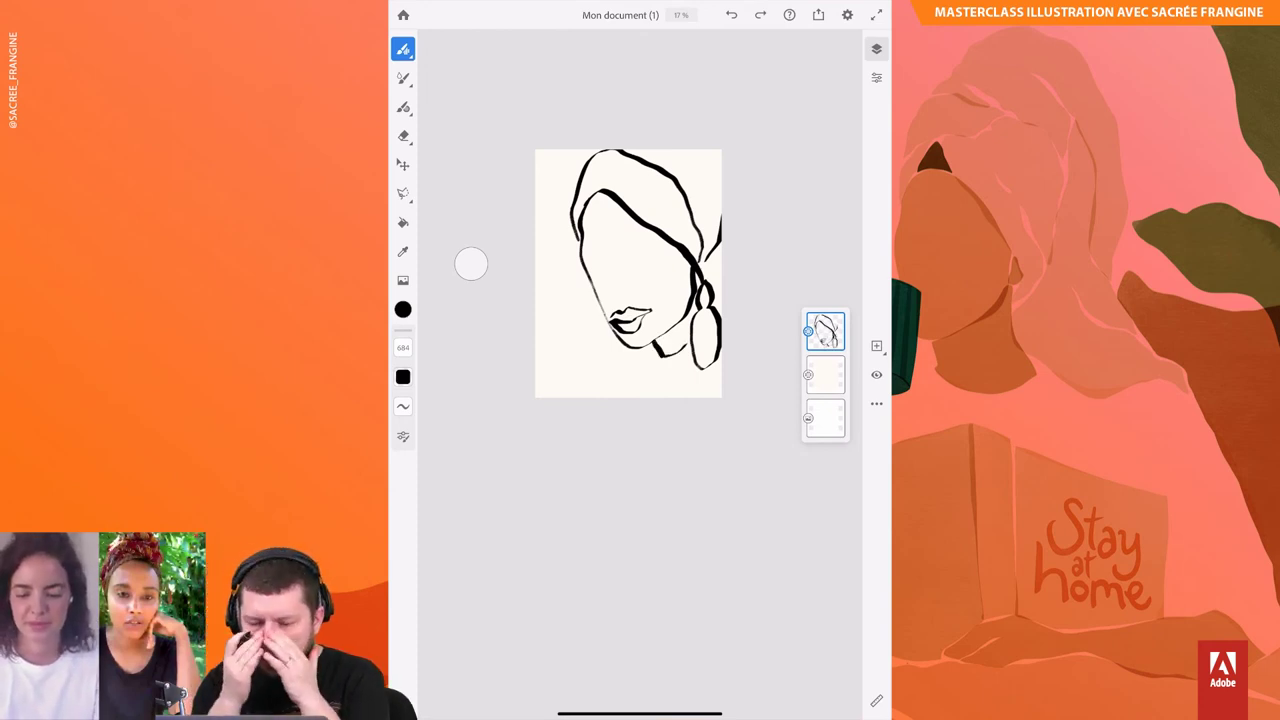
{"action": "mouse_move", "coordinate": [512, 200]}
{"action": "left_mouse_down"}
{"action": "mouse_move", "coordinate": [505, 234]}
{"action": "mouse_move", "coordinate": [549, 280]}
{"action": "mouse_move", "coordinate": [614, 298]}
{"action": "mouse_move", "coordinate": [650, 284]}
{"action": "mouse_move", "coordinate": [646, 214]}
{"action": "mouse_move", "coordinate": [562, 194]}
{"action": "mouse_move", "coordinate": [512, 200]}
{"action": "left_mouse_up"}
Step: Draw the neck, the resting hand and a bow on the new head outline
{"action": "left_click_drag", "start_coordinate": [632, 302], "coordinate": [632, 380]}
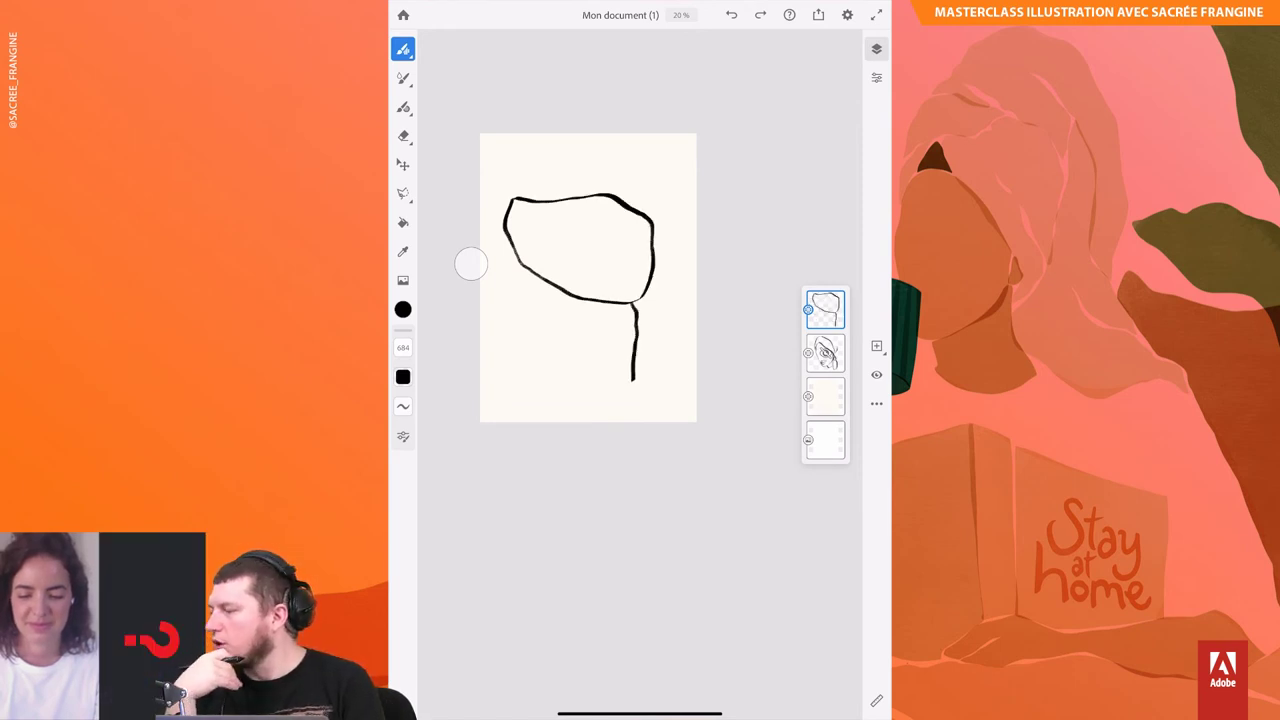
{"action": "mouse_move", "coordinate": [520, 266]}
{"action": "left_mouse_down"}
{"action": "mouse_move", "coordinate": [545, 306]}
{"action": "mouse_move", "coordinate": [610, 322]}
{"action": "mouse_move", "coordinate": [600, 368]}
{"action": "mouse_move", "coordinate": [632, 378]}
{"action": "left_mouse_up"}
{"action": "left_click_drag", "start_coordinate": [606, 282], "coordinate": [638, 266]}
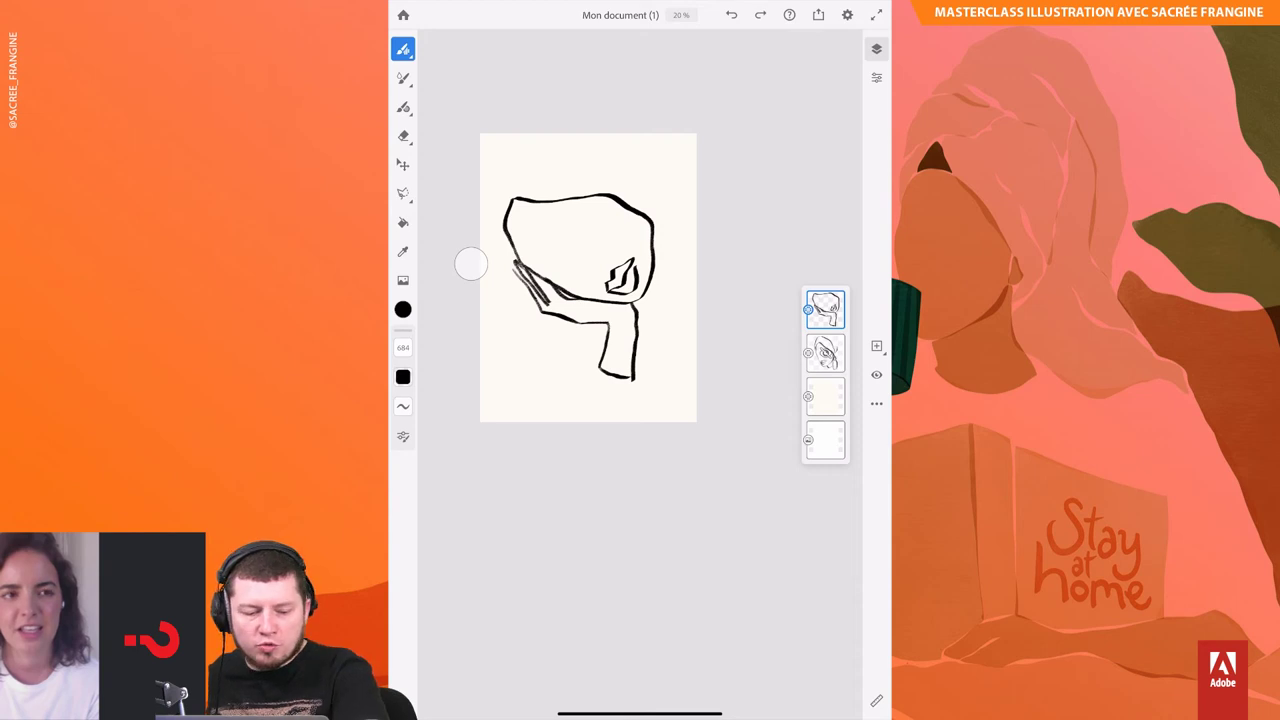
{"action": "mouse_move", "coordinate": [512, 198]}
{"action": "left_mouse_down"}
{"action": "mouse_move", "coordinate": [491, 157]}
{"action": "mouse_move", "coordinate": [514, 258]}
{"action": "left_mouse_up"}
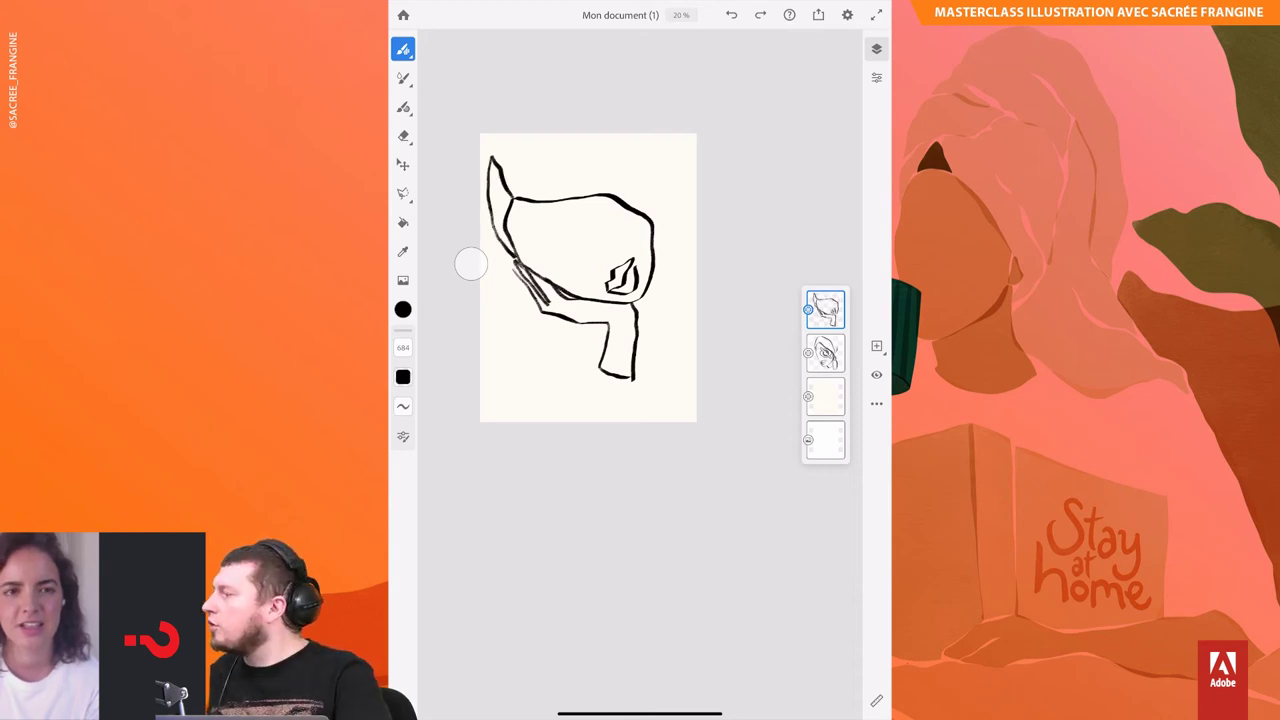
{"action": "mouse_move", "coordinate": [604, 195]}
{"action": "left_mouse_down"}
{"action": "mouse_move", "coordinate": [640, 191]}
{"action": "mouse_move", "coordinate": [680, 232]}
{"action": "mouse_move", "coordinate": [640, 226]}
{"action": "left_mouse_up"}
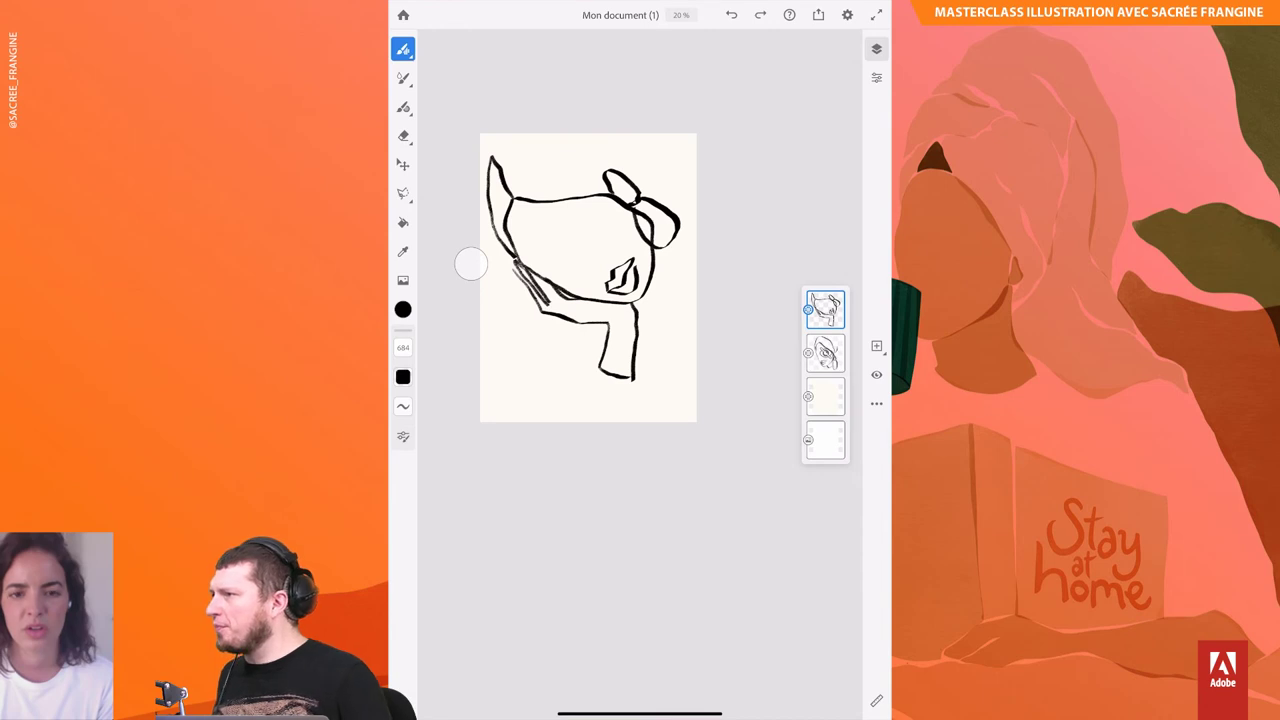
Step: Add the face's right curve, eyelashes and fringed scarf strokes below the chin
{"action": "left_click_drag", "start_coordinate": [645, 296], "coordinate": [688, 234]}
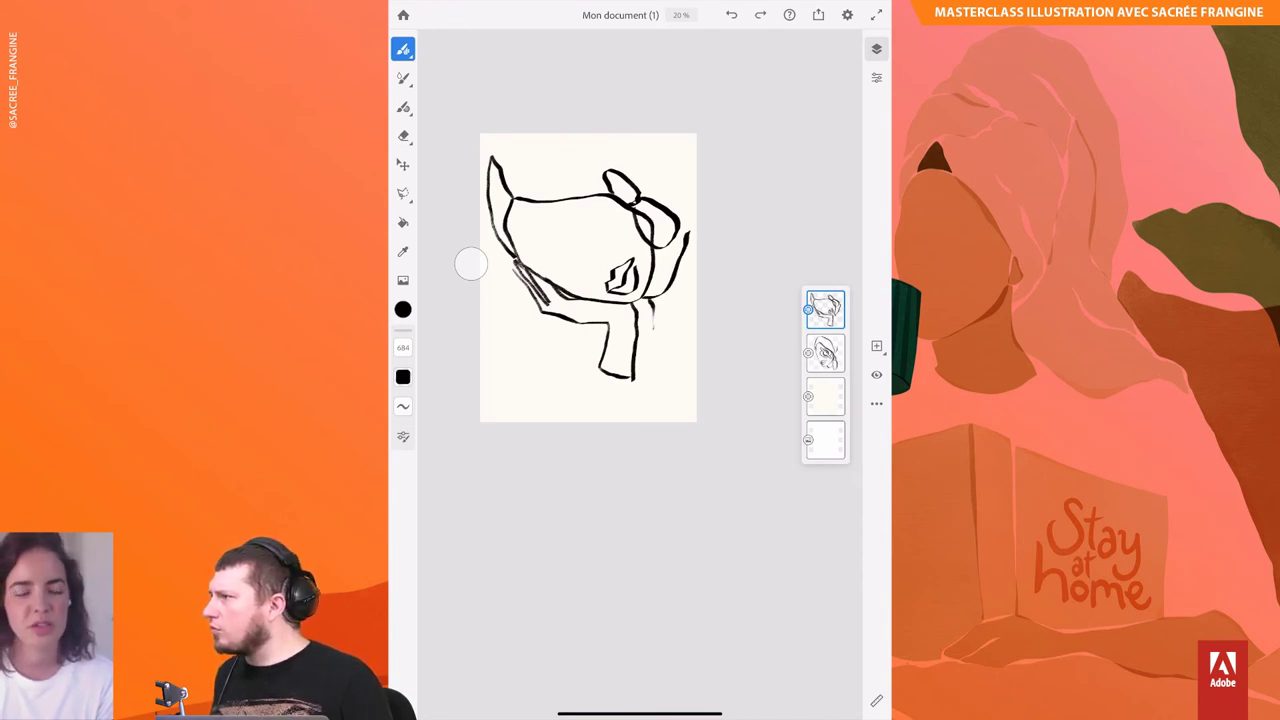
{"action": "mouse_move", "coordinate": [662, 296]}
{"action": "left_mouse_down"}
{"action": "mouse_move", "coordinate": [656, 328]}
{"action": "mouse_move", "coordinate": [674, 314]}
{"action": "left_mouse_up"}
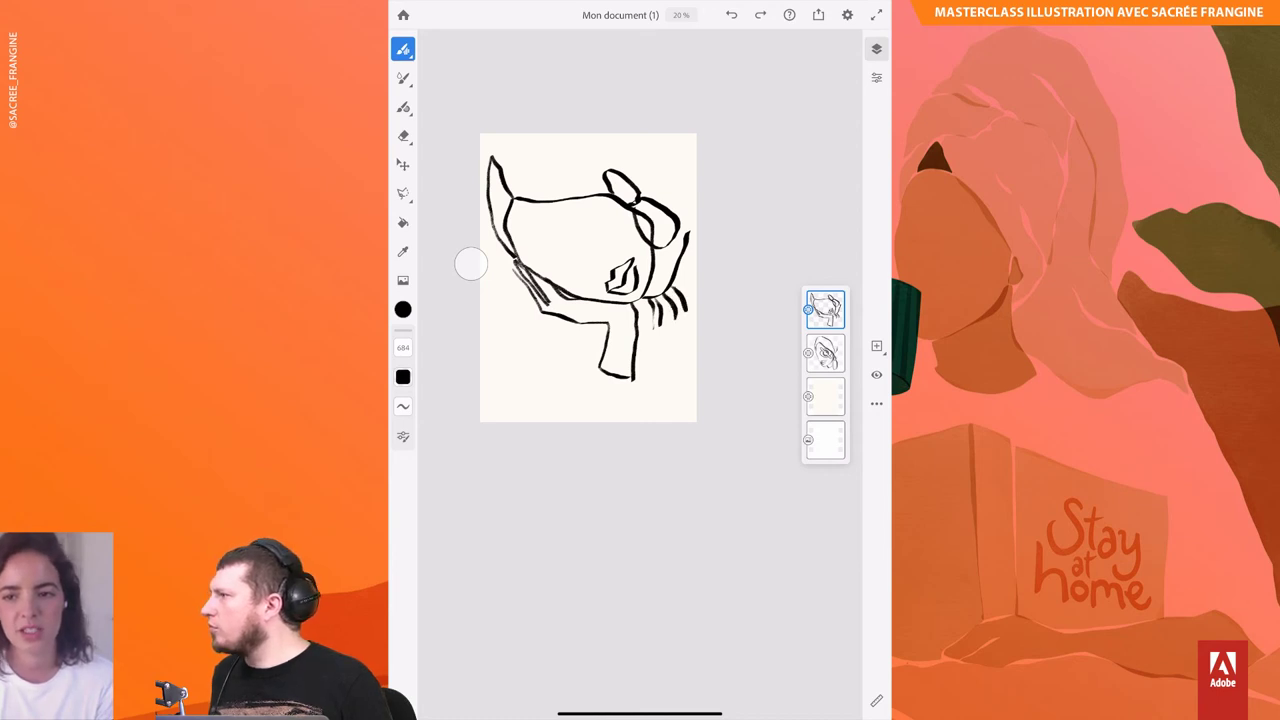
{"action": "left_click_drag", "start_coordinate": [692, 260], "coordinate": [682, 280]}
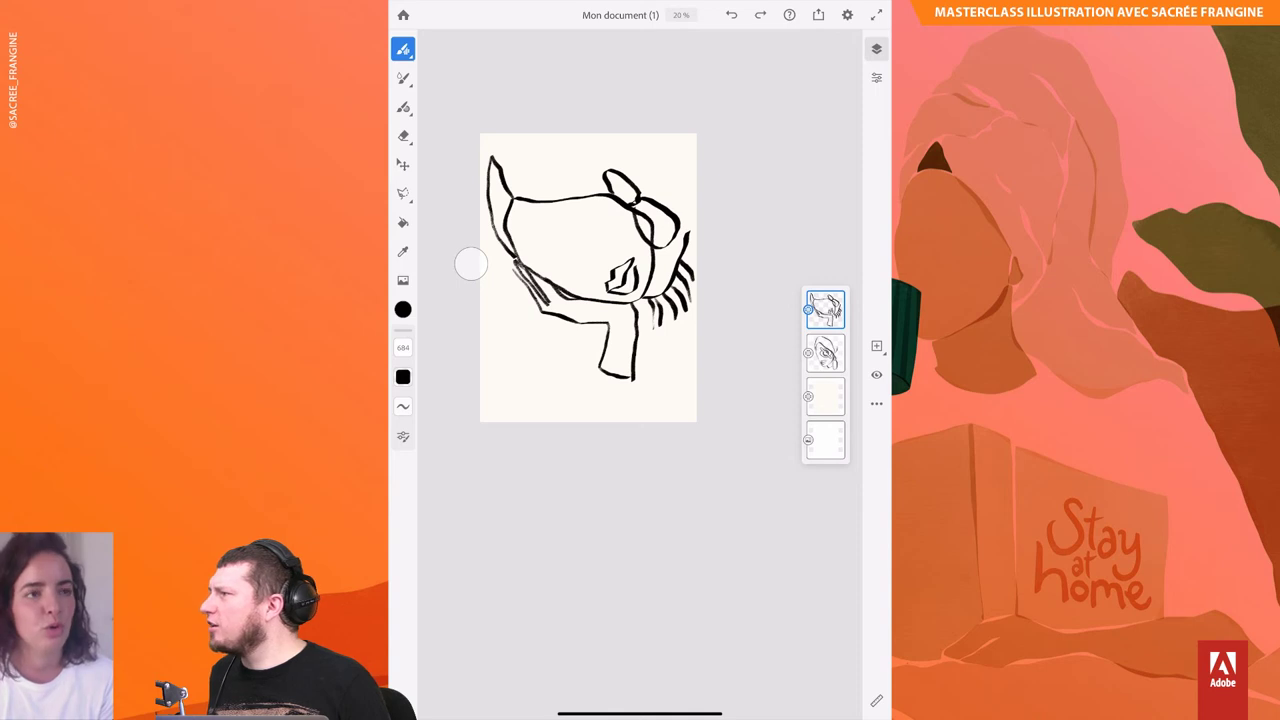
{"action": "scroll", "coordinate": [588, 277], "scroll_direction": "down", "scroll_amount": 2}
{"action": "scroll", "coordinate": [588, 277], "scroll_direction": "down", "scroll_amount": 2}
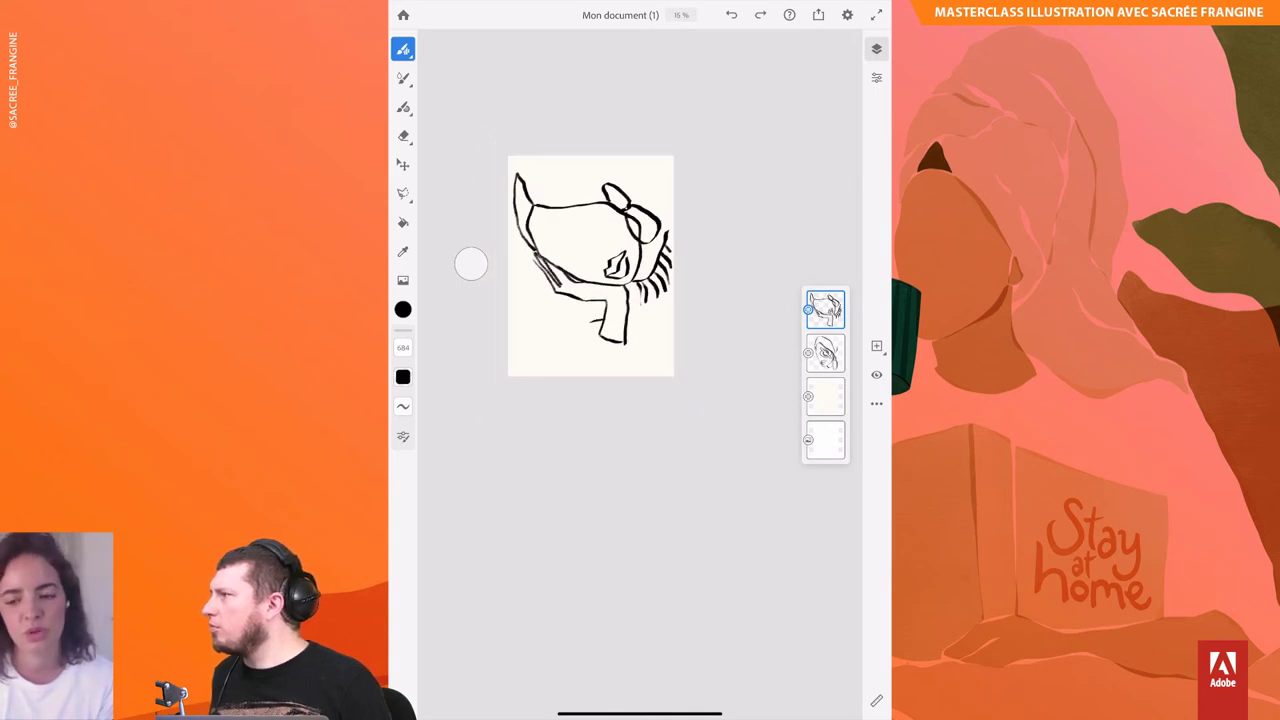
{"action": "left_click_drag", "start_coordinate": [600, 338], "coordinate": [598, 370]}
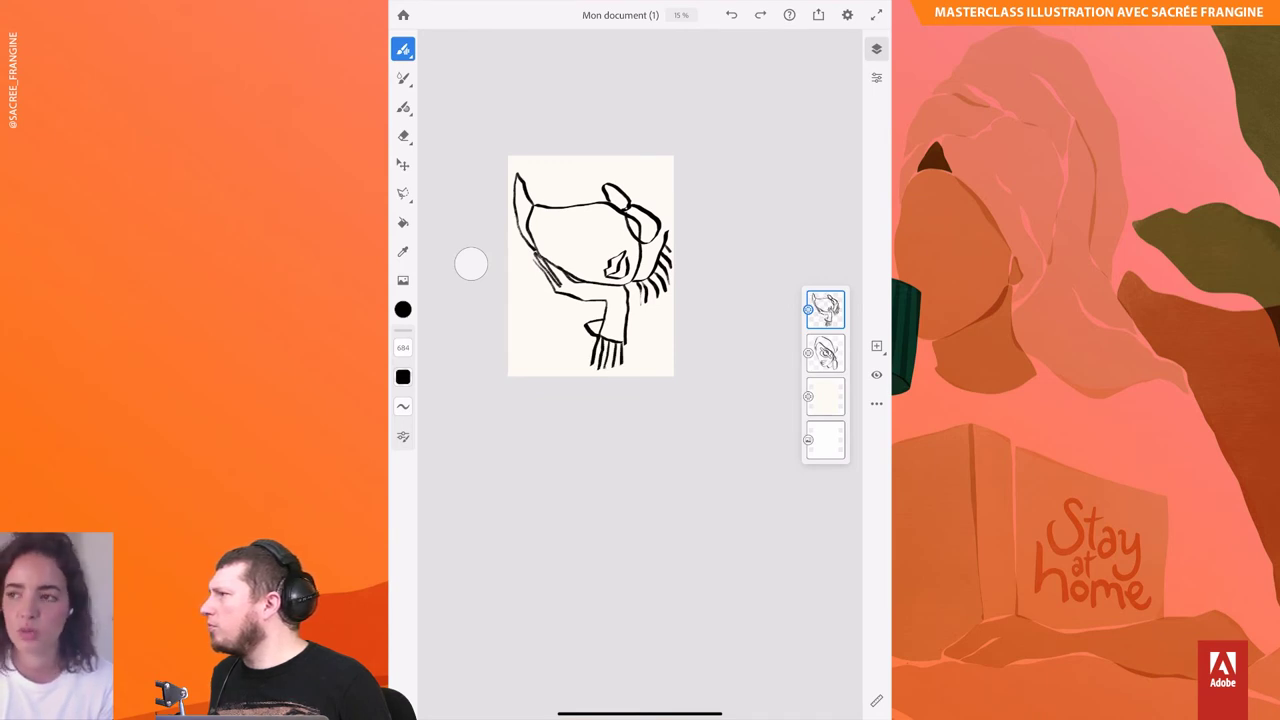
{"action": "left_click_drag", "start_coordinate": [591, 346], "coordinate": [588, 360]}
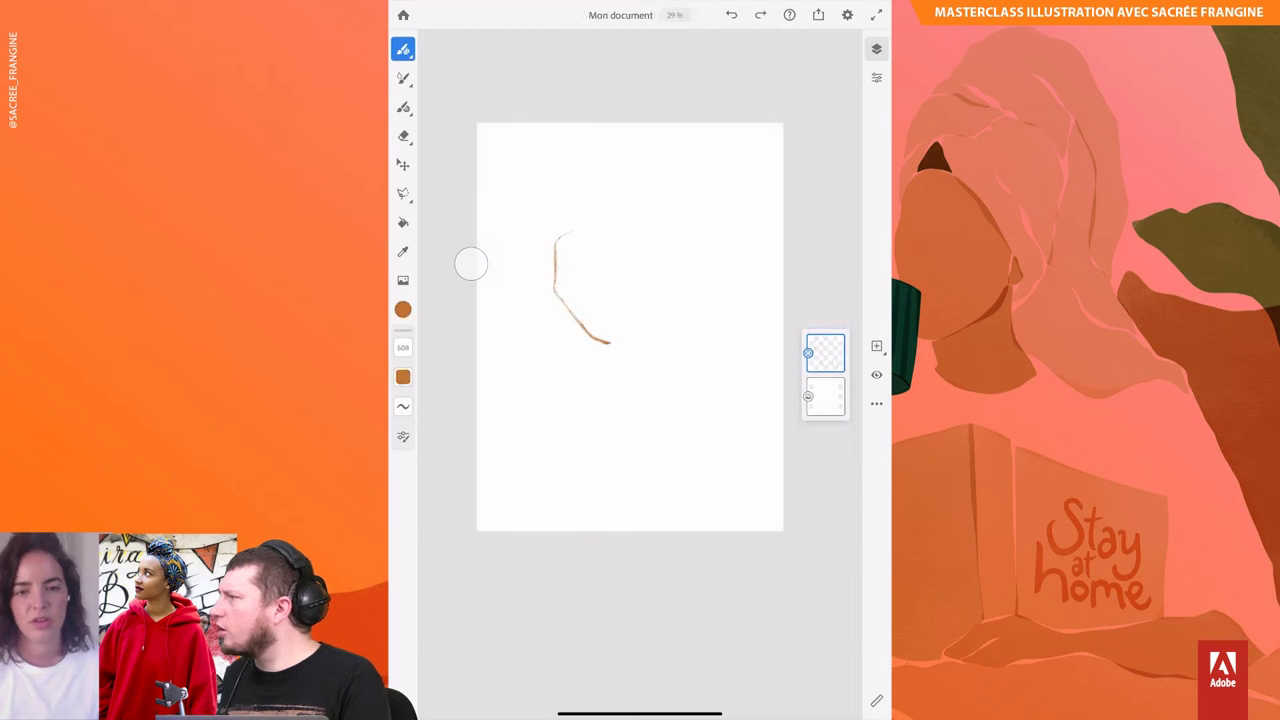
Step: Complete the brown face with closed oval, neck, mouth and left hairline
{"action": "mouse_move", "coordinate": [610, 342]}
{"action": "left_mouse_down"}
{"action": "mouse_move", "coordinate": [641, 292]}
{"action": "mouse_move", "coordinate": [612, 244]}
{"action": "mouse_move", "coordinate": [564, 232]}
{"action": "mouse_move", "coordinate": [648, 262]}
{"action": "mouse_move", "coordinate": [673, 338]}
{"action": "mouse_move", "coordinate": [710, 352]}
{"action": "left_mouse_up"}
{"action": "left_click_drag", "start_coordinate": [592, 345], "coordinate": [636, 414]}
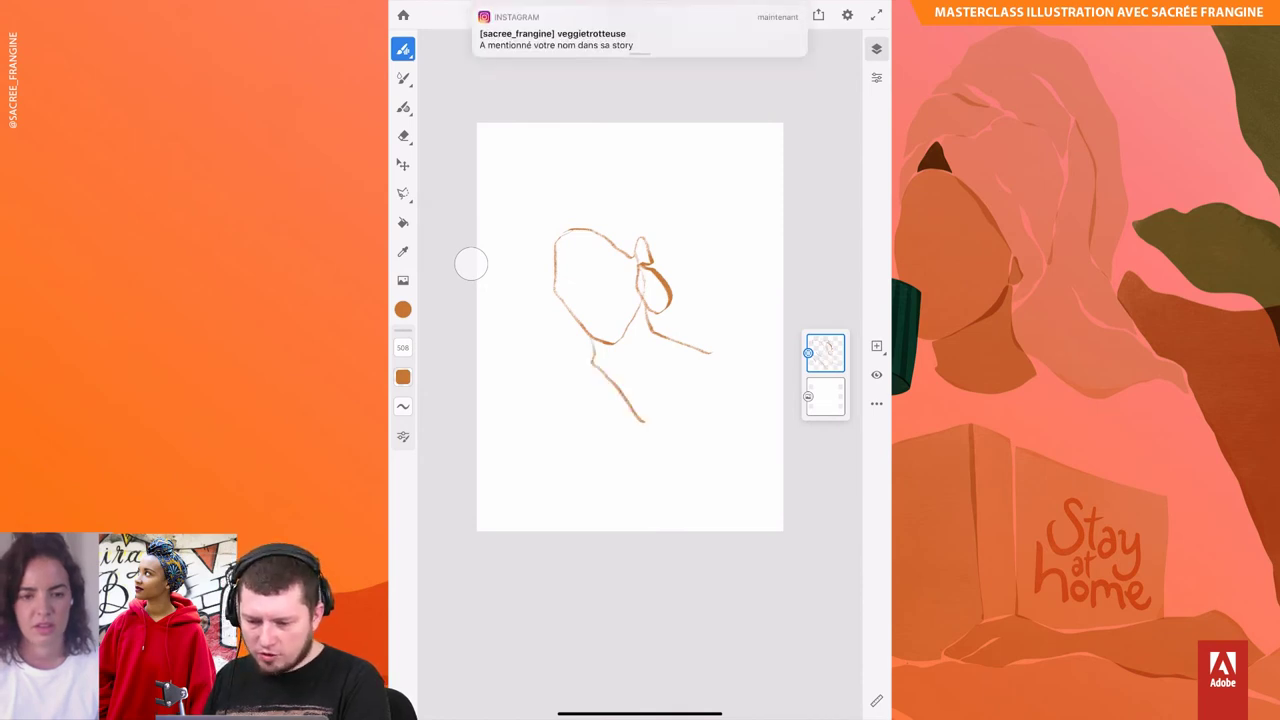
{"action": "left_click_drag", "start_coordinate": [591, 317], "coordinate": [612, 323]}
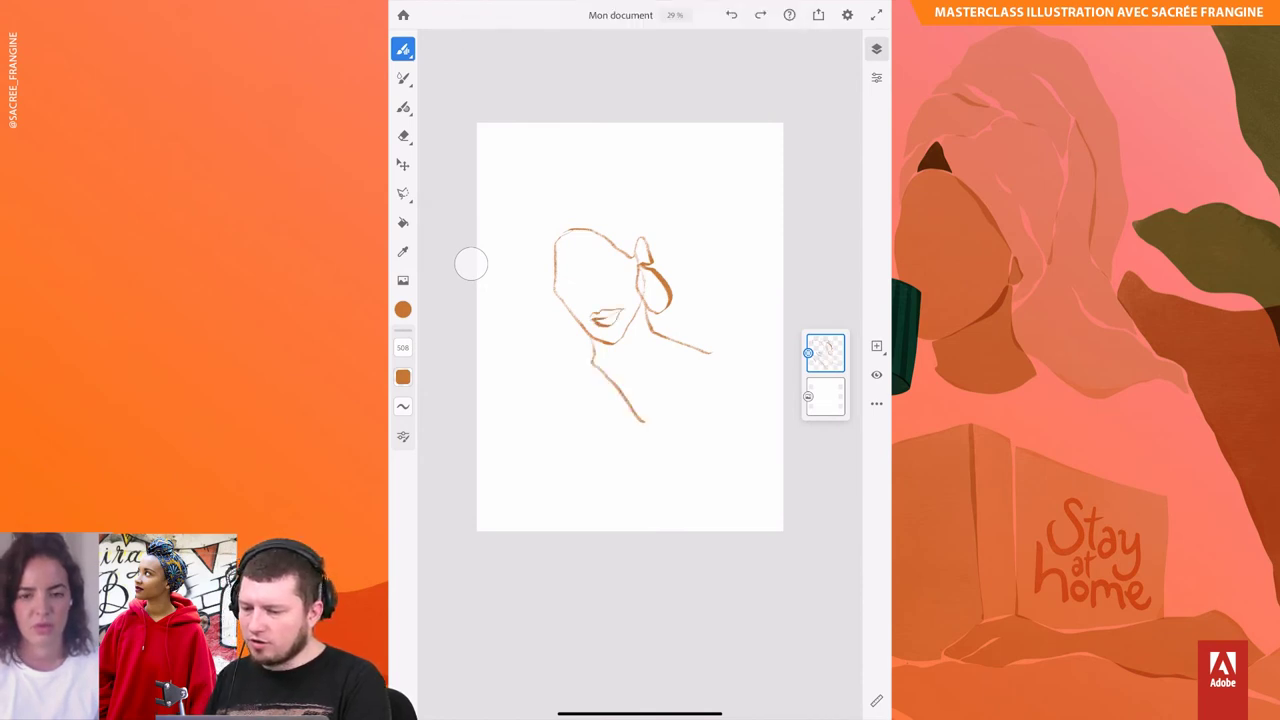
{"action": "left_click_drag", "start_coordinate": [564, 202], "coordinate": [551, 290]}
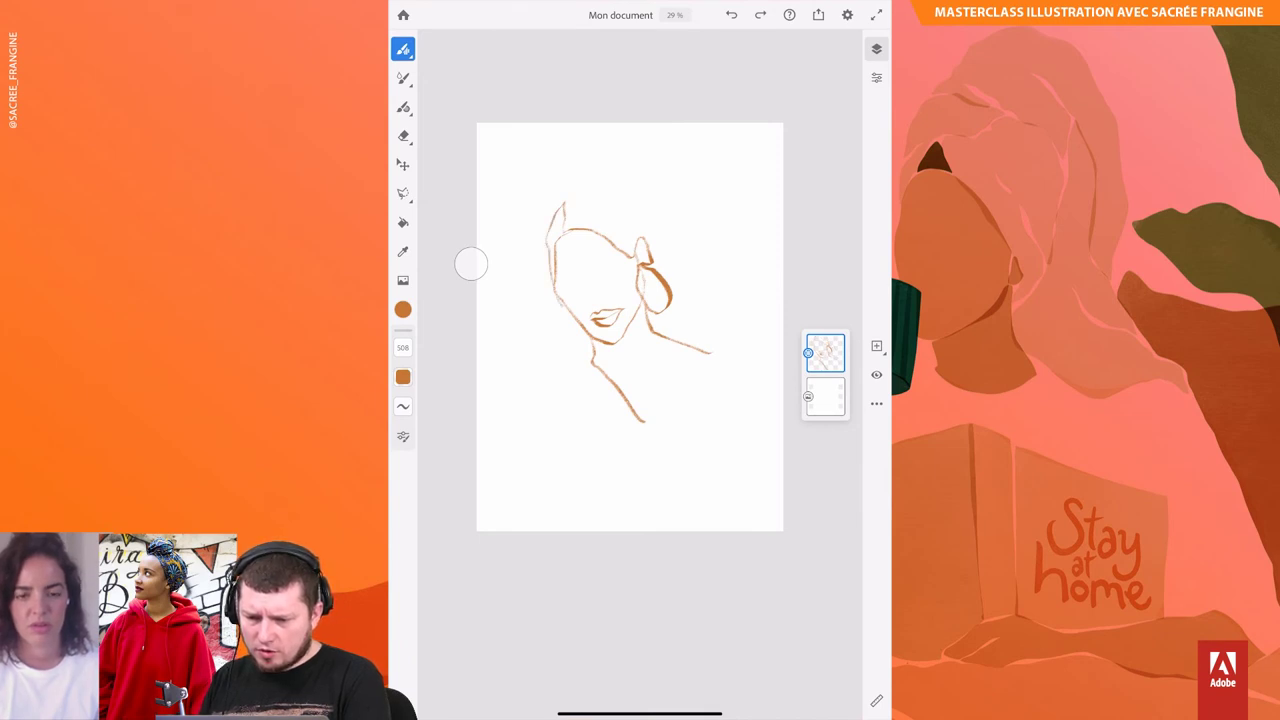
{"action": "mouse_move", "coordinate": [666, 363]}
{"action": "left_mouse_down"}
{"action": "mouse_move", "coordinate": [690, 470]}
{"action": "mouse_move", "coordinate": [742, 436]}
{"action": "mouse_move", "coordinate": [686, 368]}
{"action": "mouse_move", "coordinate": [752, 430]}
{"action": "mouse_move", "coordinate": [745, 492]}
{"action": "left_mouse_up"}
Step: Draw a second face at the lower right with lips, left outline and hair
{"action": "left_click_drag", "start_coordinate": [745, 492], "coordinate": [680, 530]}
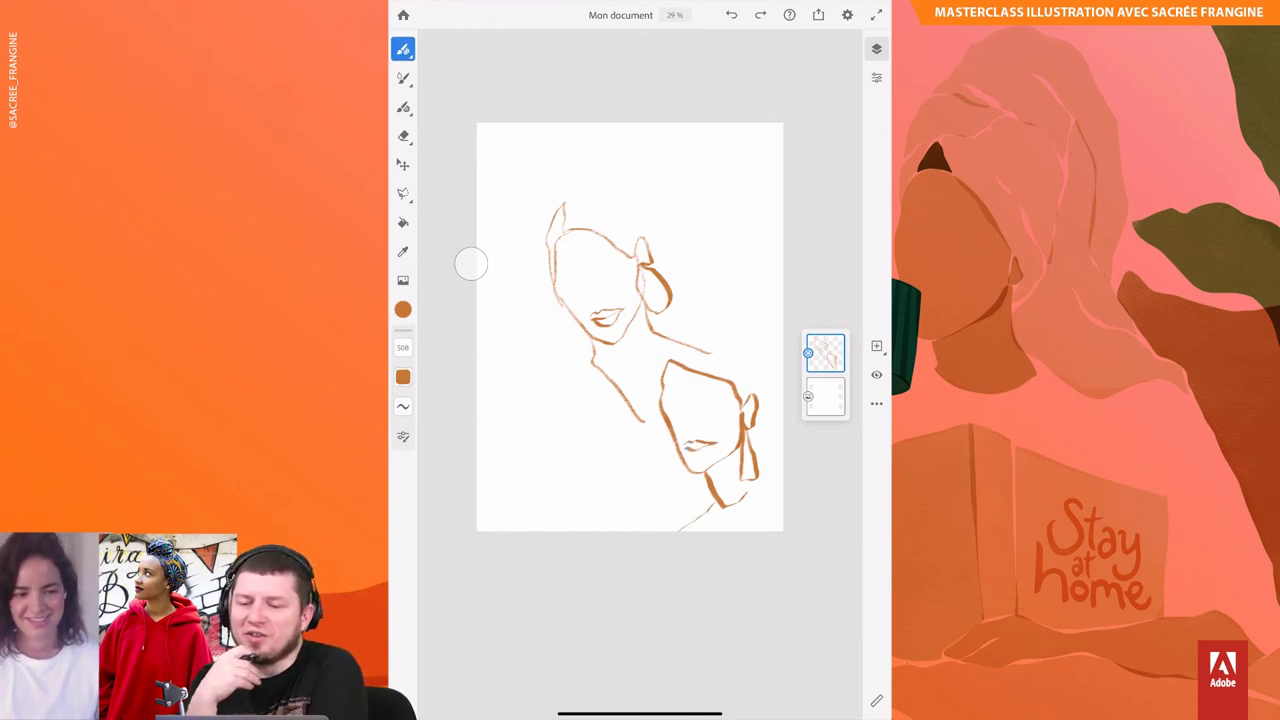
{"action": "left_click_drag", "start_coordinate": [684, 450], "coordinate": [716, 446]}
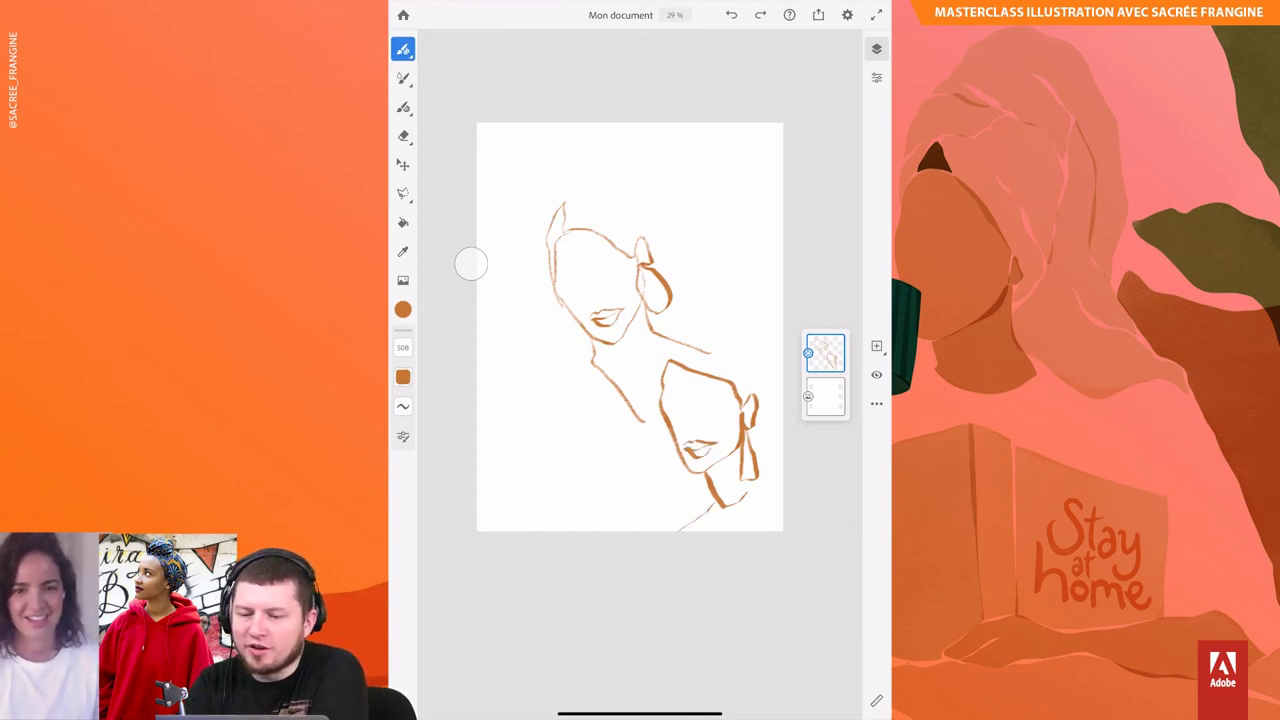
{"action": "left_click_drag", "start_coordinate": [686, 340], "coordinate": [659, 400]}
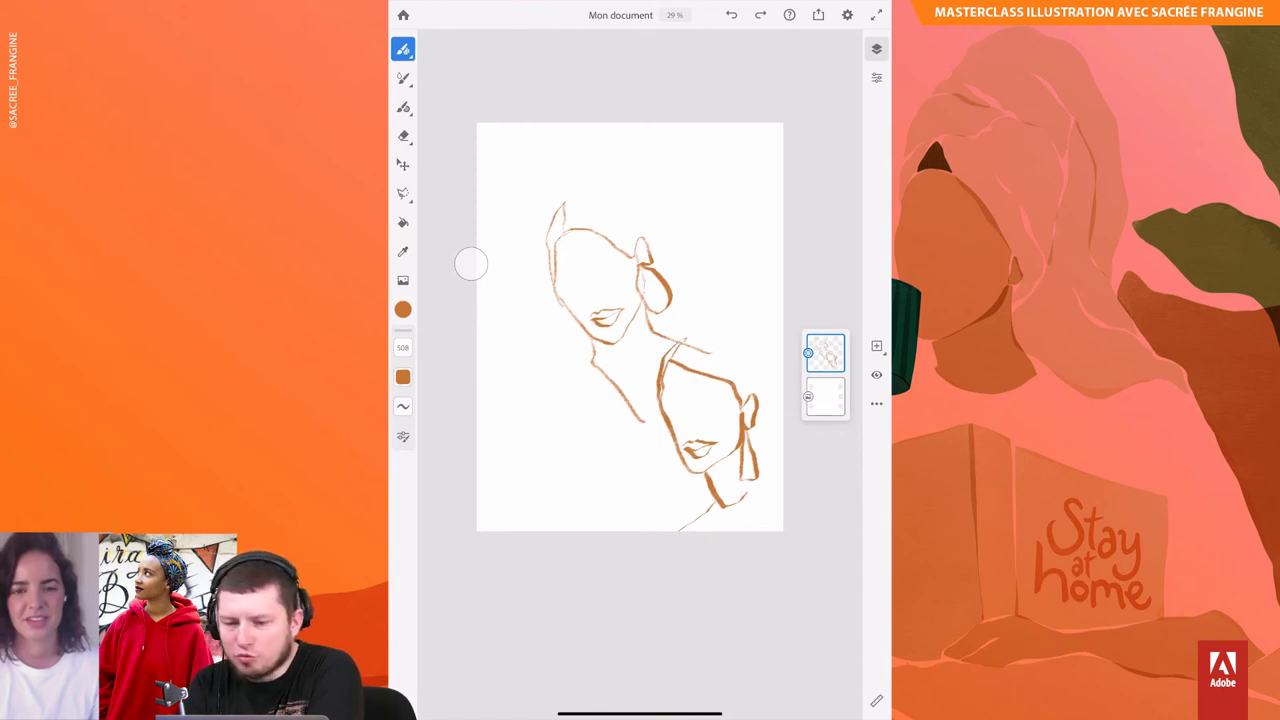
{"action": "left_click_drag", "start_coordinate": [688, 340], "coordinate": [782, 468]}
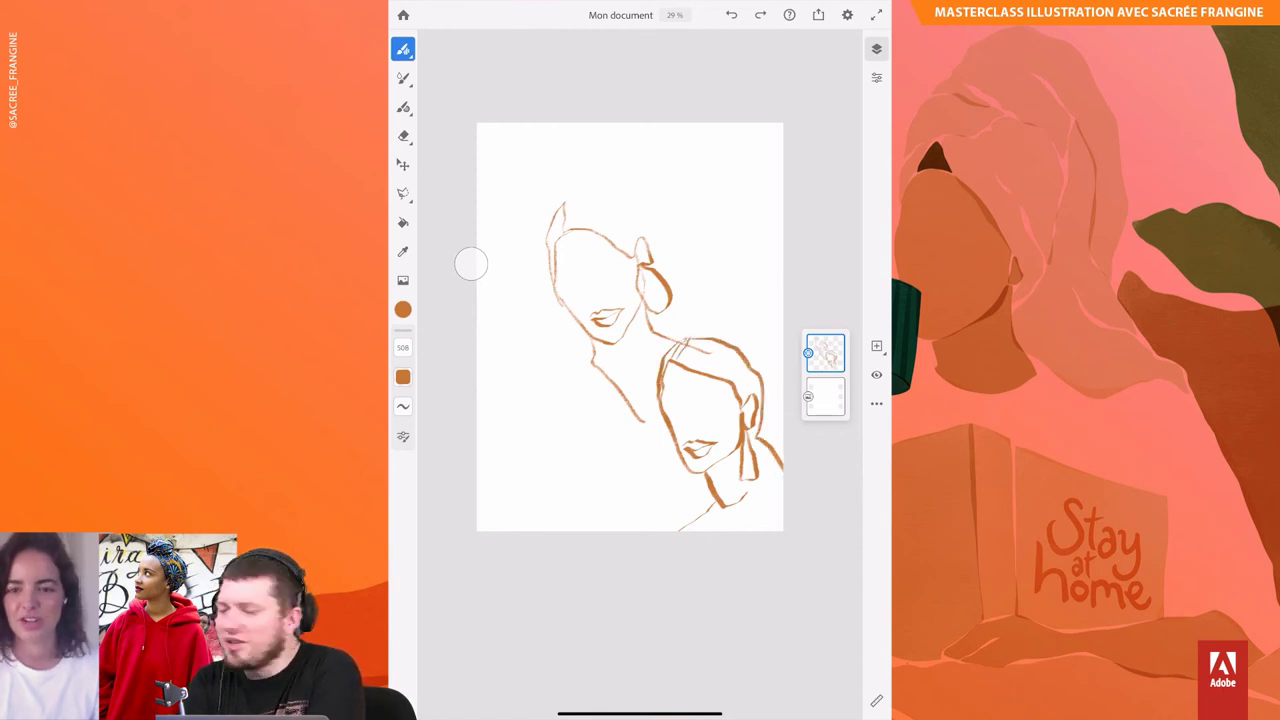
Step: Outline a third head at the left with neck, shoulders and lips, and begin a top-right head
{"action": "mouse_move", "coordinate": [530, 372]}
{"action": "left_mouse_down"}
{"action": "mouse_move", "coordinate": [541, 455]}
{"action": "mouse_move", "coordinate": [611, 437]}
{"action": "left_mouse_up"}
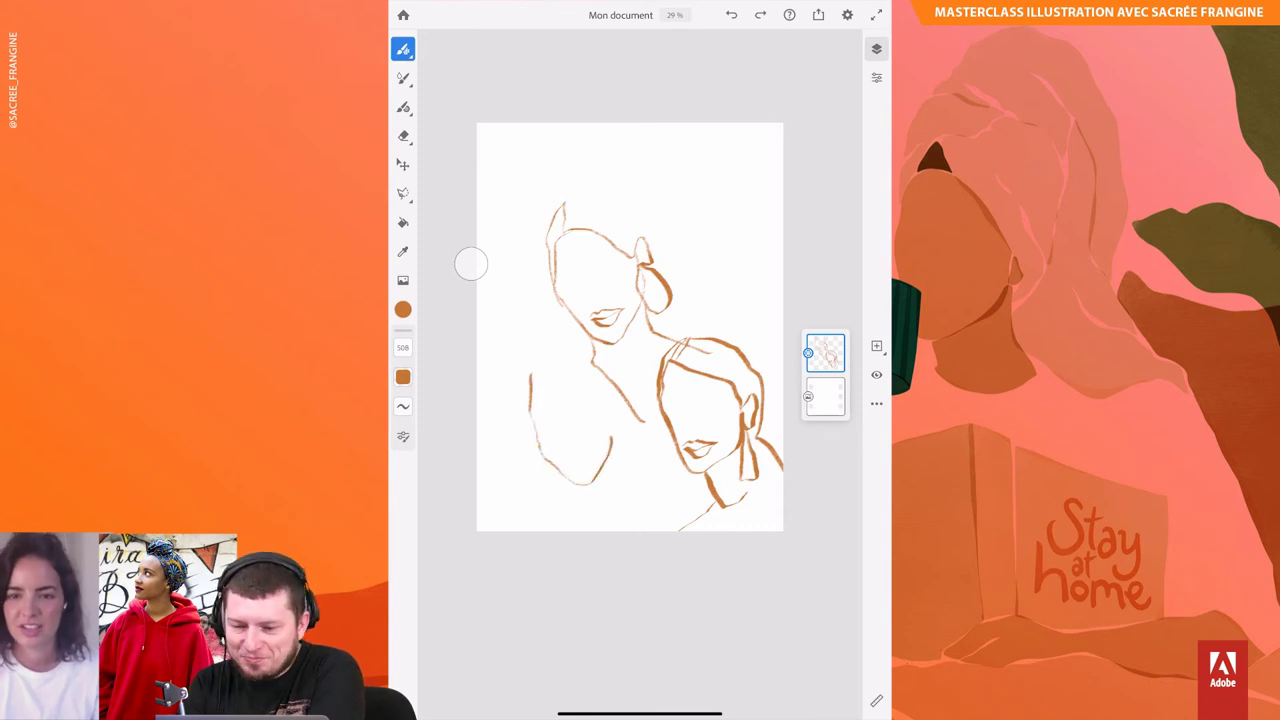
{"action": "left_click_drag", "start_coordinate": [532, 378], "coordinate": [598, 386]}
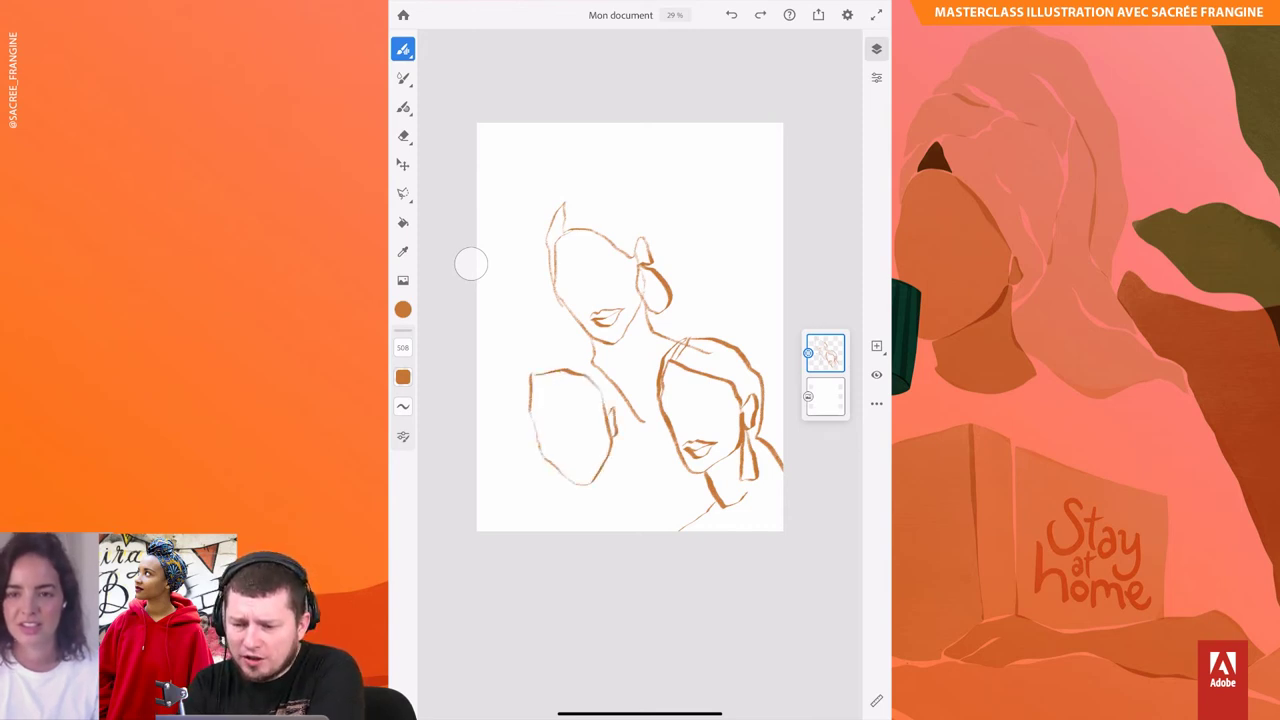
{"action": "left_click_drag", "start_coordinate": [607, 464], "coordinate": [606, 478]}
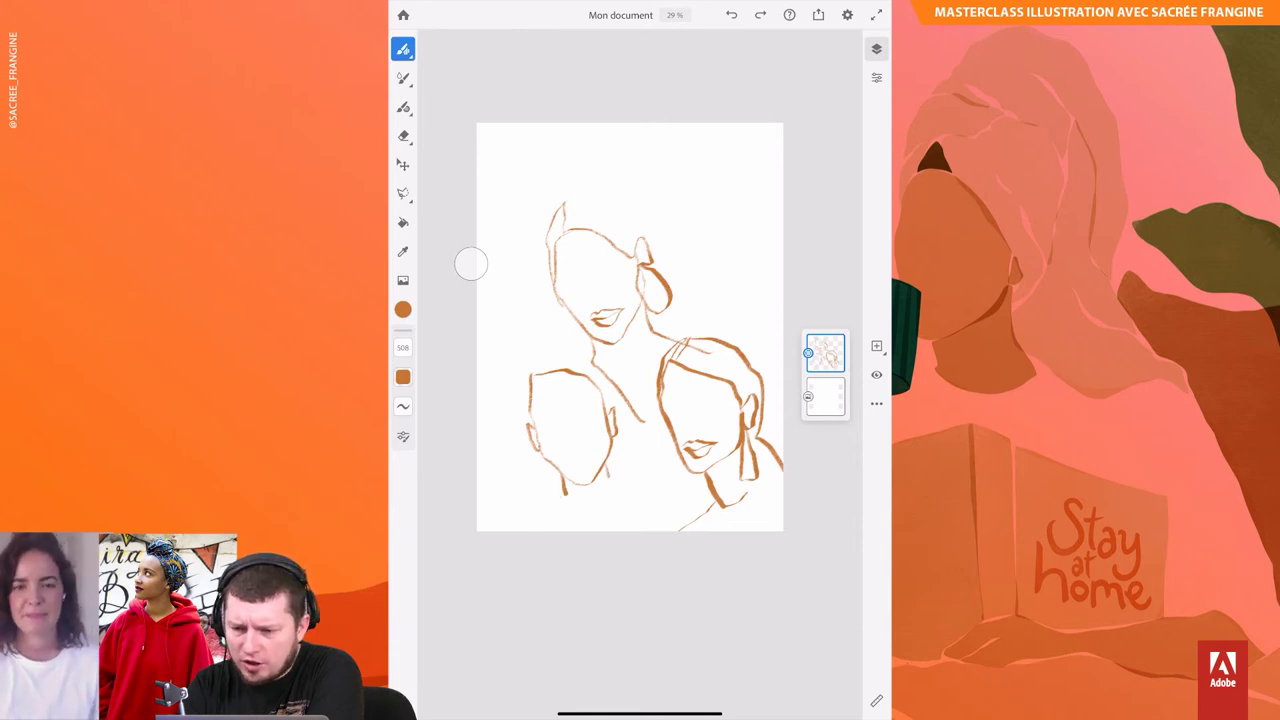
{"action": "left_click_drag", "start_coordinate": [498, 526], "coordinate": [662, 485]}
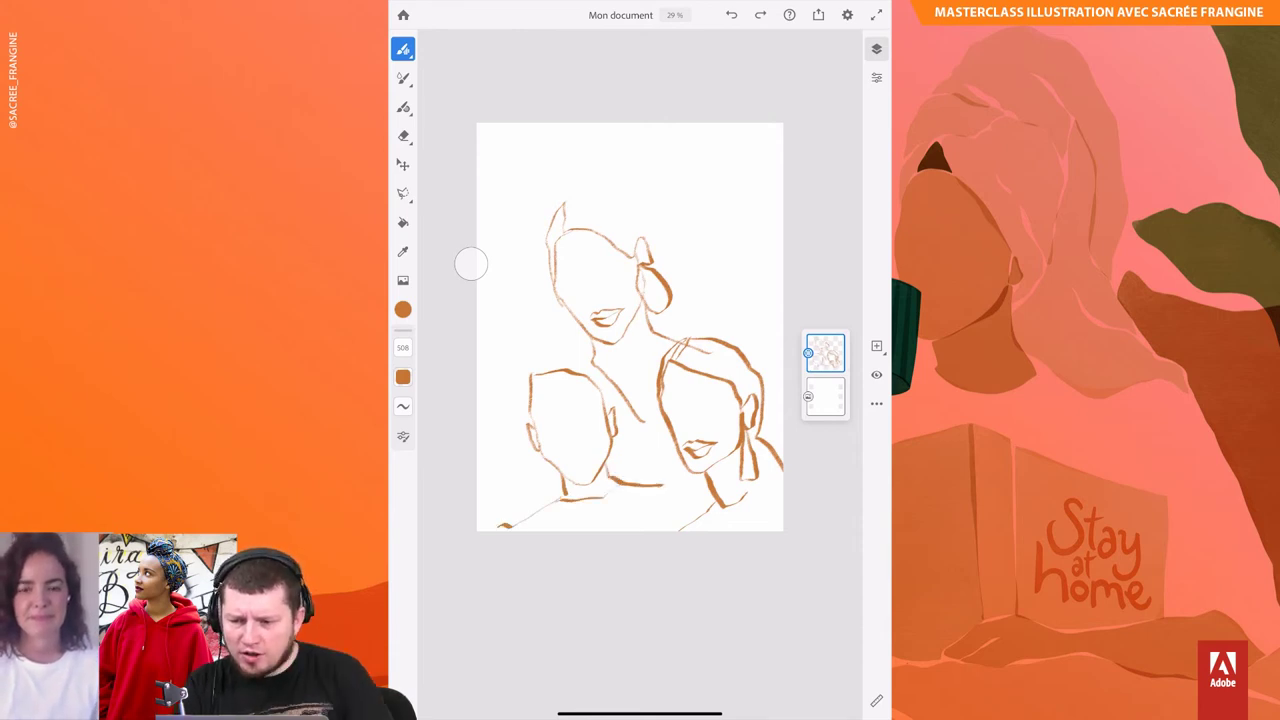
{"action": "left_click_drag", "start_coordinate": [566, 460], "coordinate": [592, 462]}
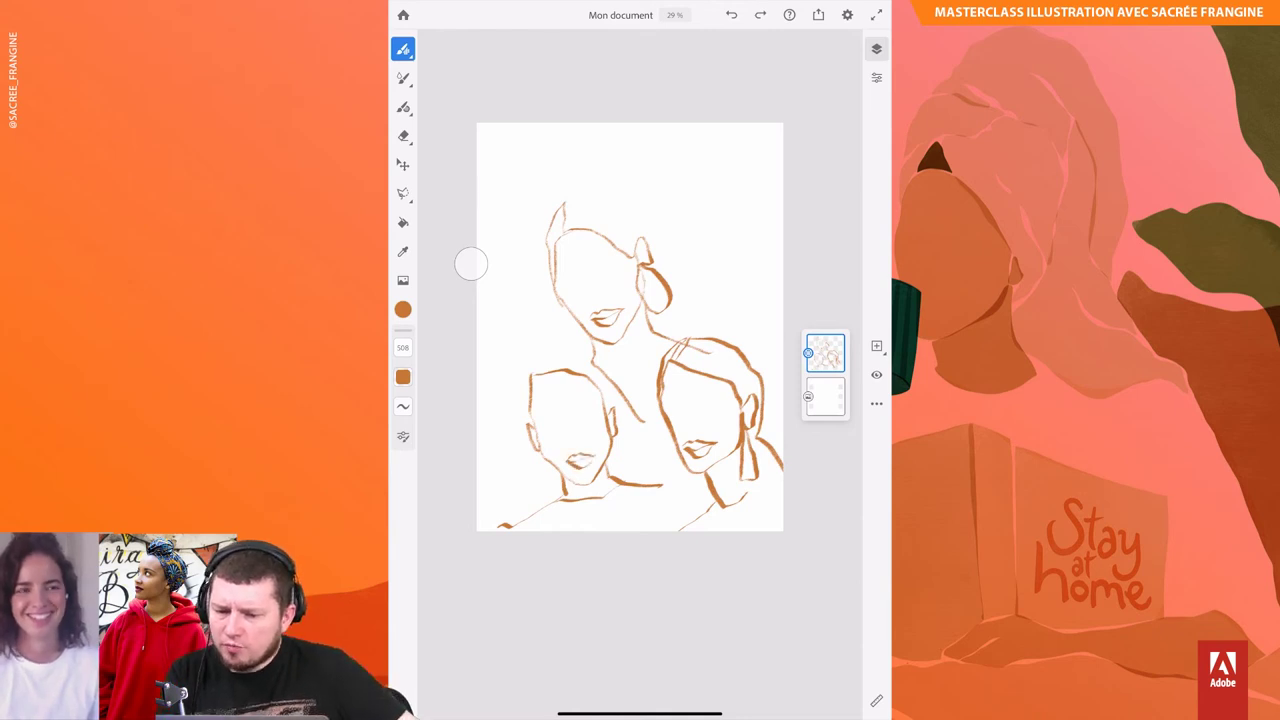
{"action": "left_click_drag", "start_coordinate": [524, 424], "coordinate": [566, 350]}
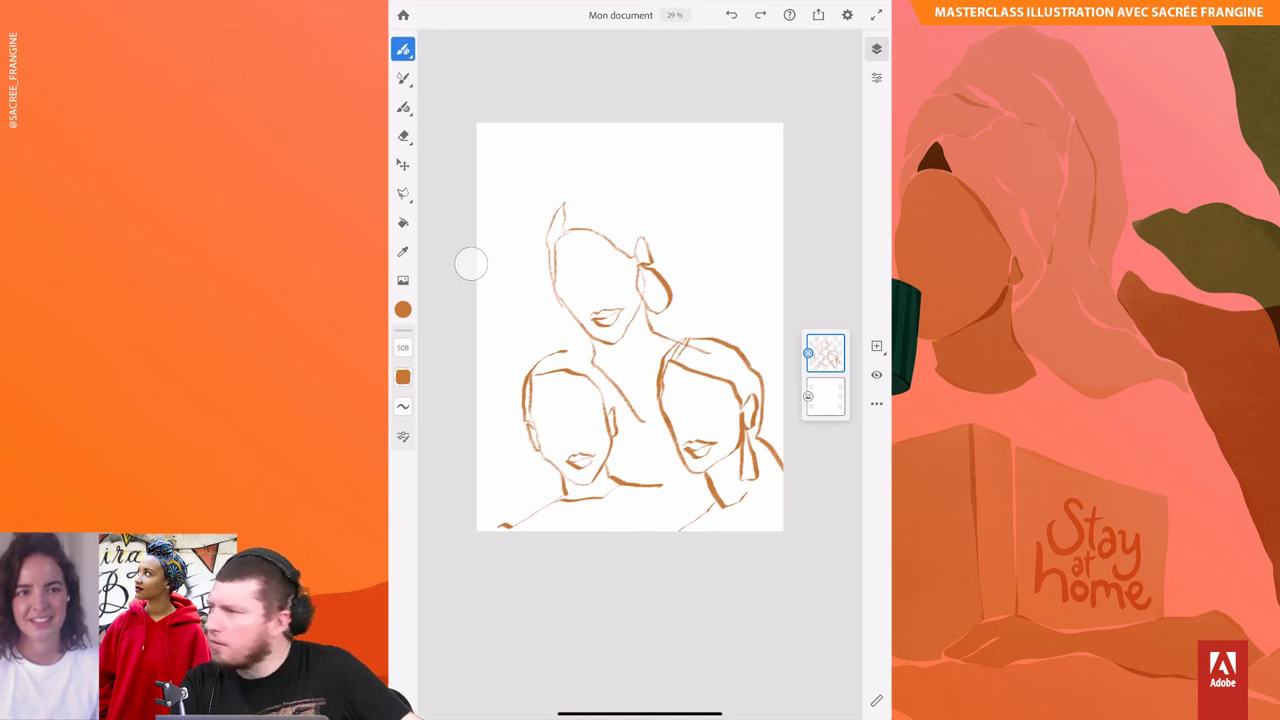
{"action": "mouse_move", "coordinate": [712, 180]}
{"action": "left_mouse_down"}
{"action": "mouse_move", "coordinate": [716, 212]}
{"action": "mouse_move", "coordinate": [686, 280]}
{"action": "left_mouse_up"}
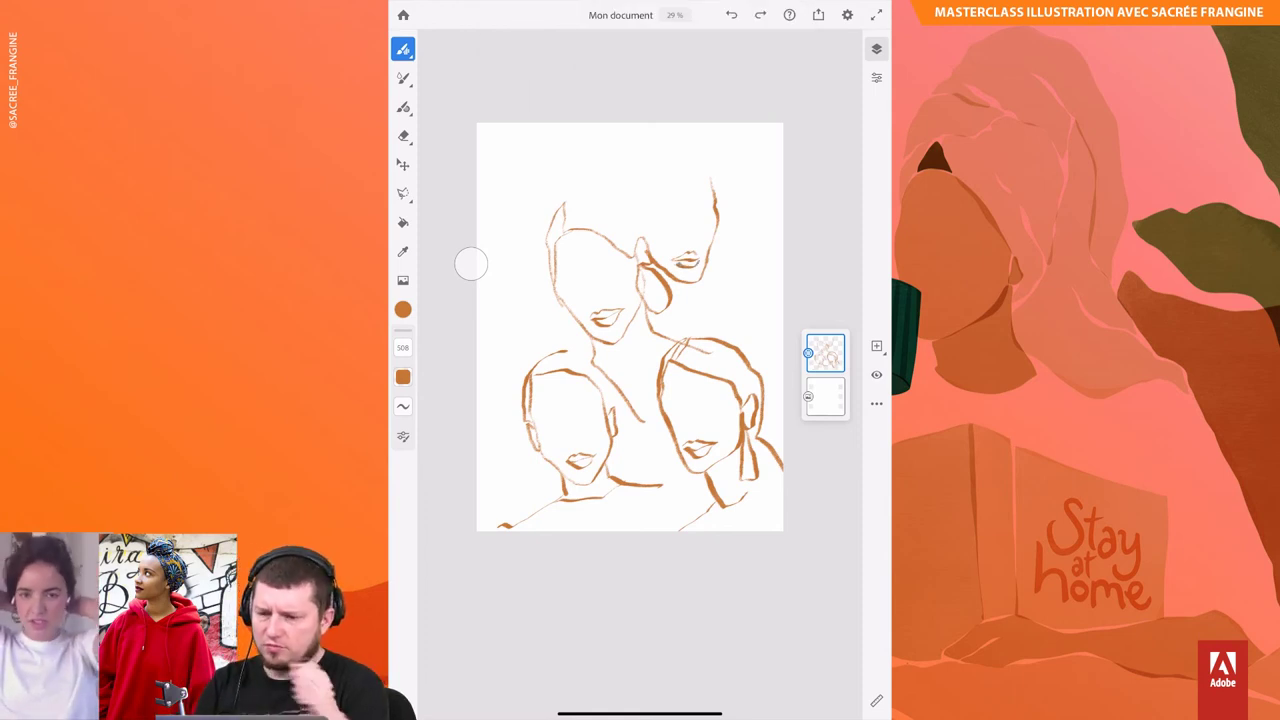
Step: Sketch the top-right face's neckline, crown, loop detail and left head outline in brown
{"action": "left_click_drag", "start_coordinate": [688, 296], "coordinate": [740, 322]}
{"action": "mouse_move", "coordinate": [663, 173]}
{"action": "left_mouse_down"}
{"action": "mouse_move", "coordinate": [712, 186]}
{"action": "mouse_move", "coordinate": [720, 205]}
{"action": "left_mouse_up"}
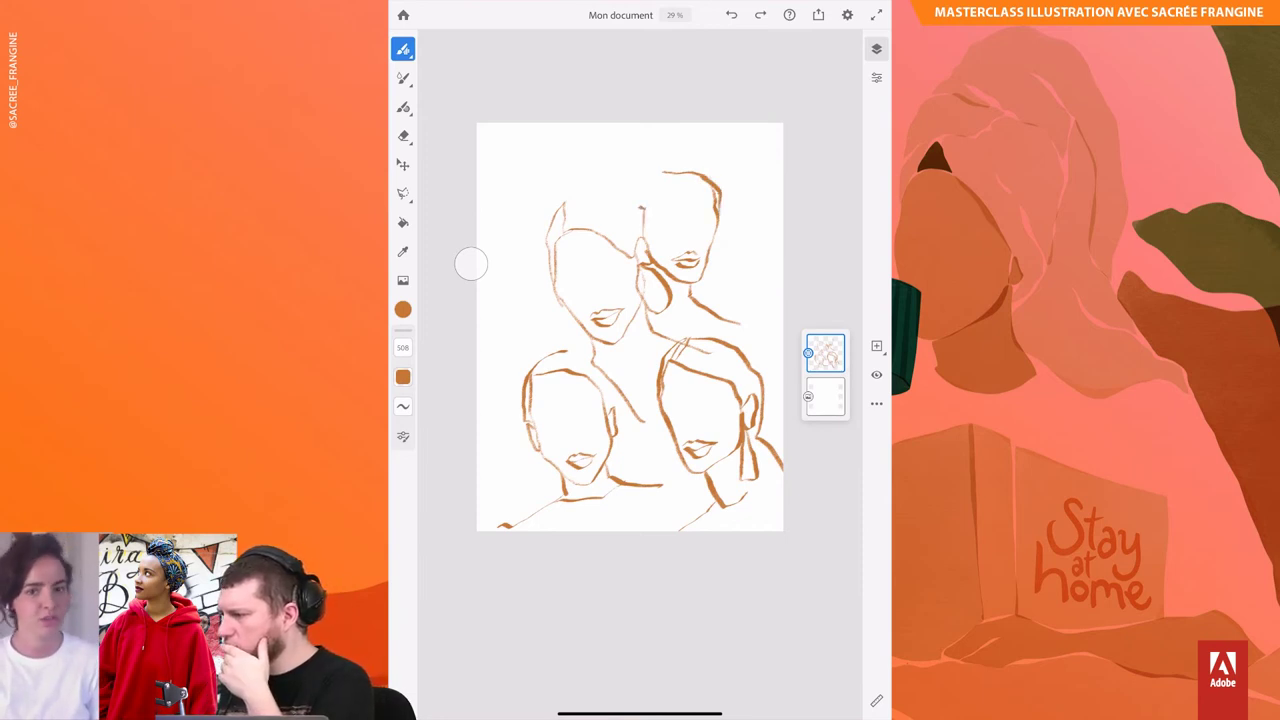
{"action": "left_click_drag", "start_coordinate": [641, 207], "coordinate": [636, 236]}
{"action": "mouse_move", "coordinate": [662, 186]}
{"action": "left_mouse_down"}
{"action": "mouse_move", "coordinate": [647, 228]}
{"action": "mouse_move", "coordinate": [726, 287]}
{"action": "left_mouse_up"}
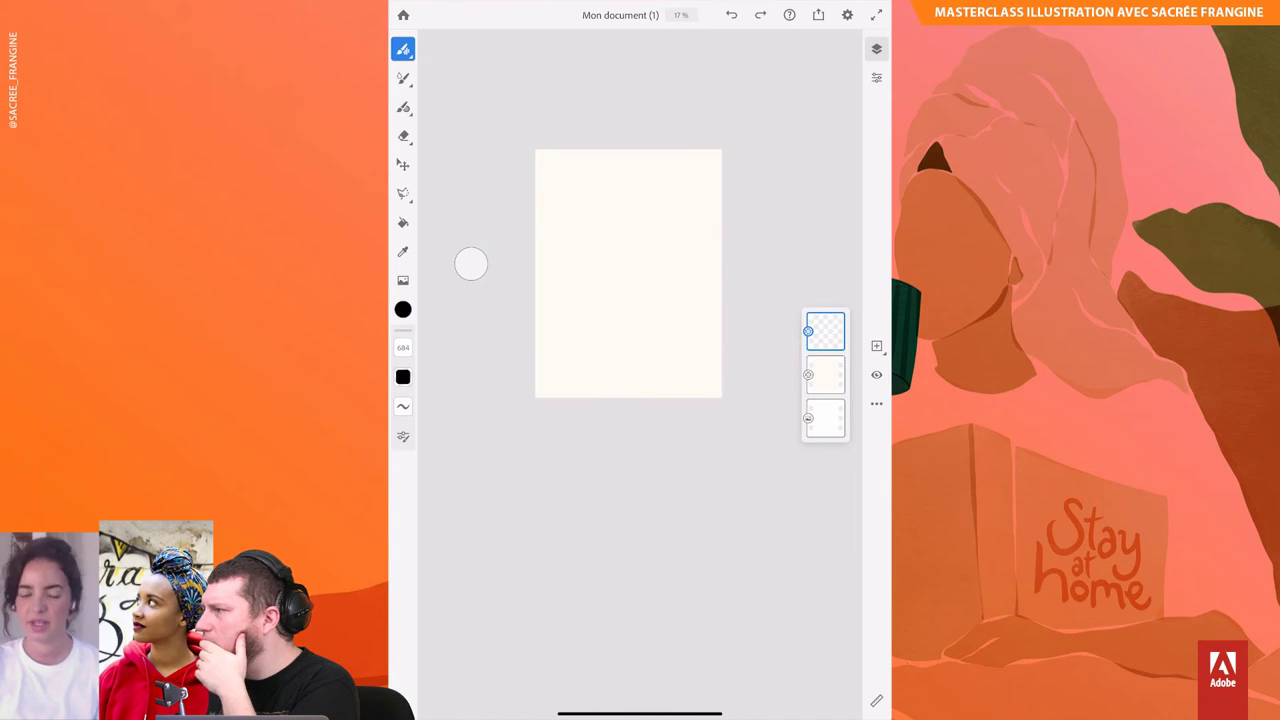
Step: Draw the black face outline, headwrap band, lips, hanging earring and chin, then begin a new head outline
{"action": "mouse_move", "coordinate": [588, 198]}
{"action": "left_mouse_down"}
{"action": "mouse_move", "coordinate": [580, 230]}
{"action": "mouse_move", "coordinate": [615, 334]}
{"action": "mouse_move", "coordinate": [646, 342]}
{"action": "mouse_move", "coordinate": [690, 307]}
{"action": "mouse_move", "coordinate": [686, 253]}
{"action": "mouse_move", "coordinate": [600, 190]}
{"action": "left_mouse_up"}
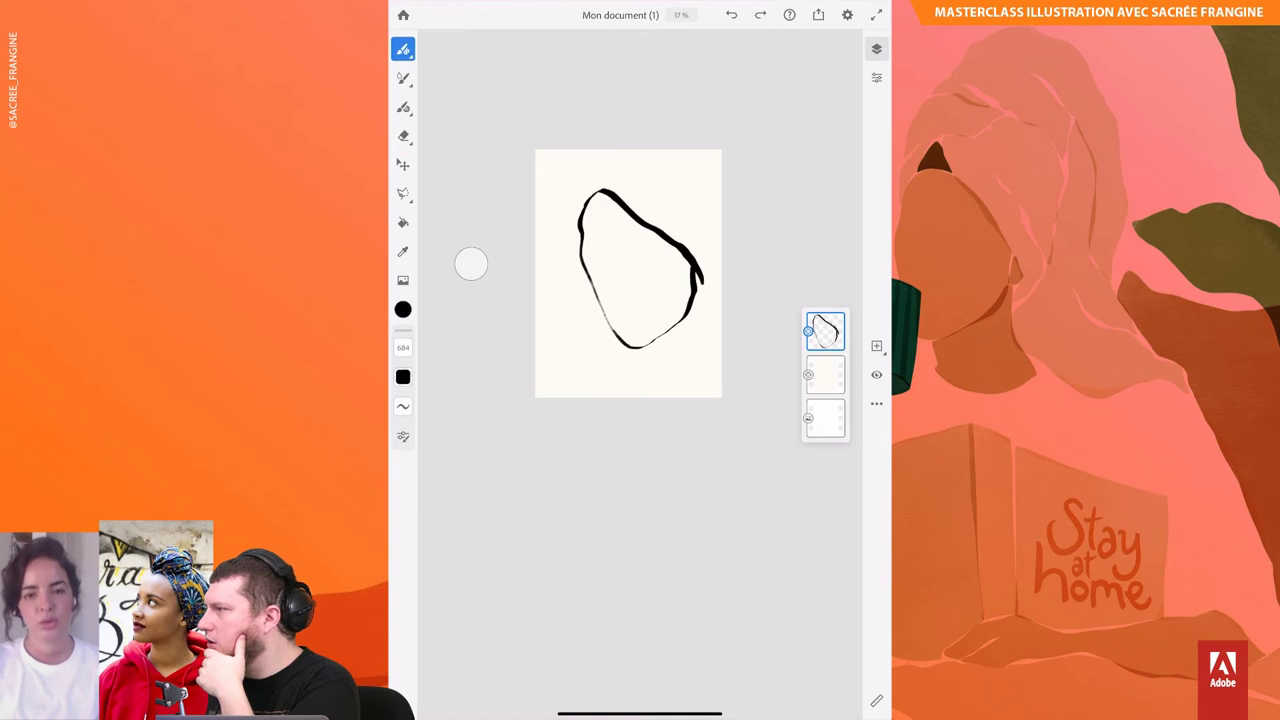
{"action": "mouse_move", "coordinate": [574, 240]}
{"action": "left_mouse_down"}
{"action": "mouse_move", "coordinate": [606, 152]}
{"action": "mouse_move", "coordinate": [702, 264]}
{"action": "mouse_move", "coordinate": [720, 216]}
{"action": "left_mouse_up"}
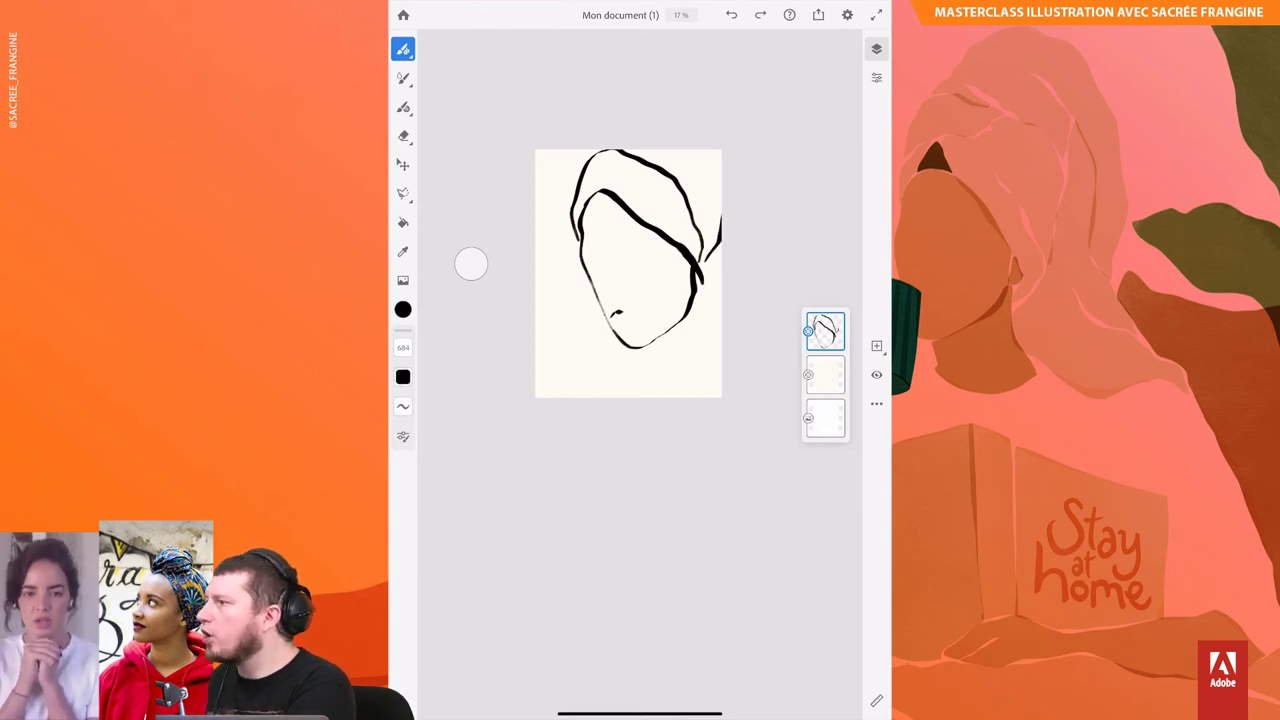
{"action": "left_click_drag", "start_coordinate": [612, 320], "coordinate": [651, 313]}
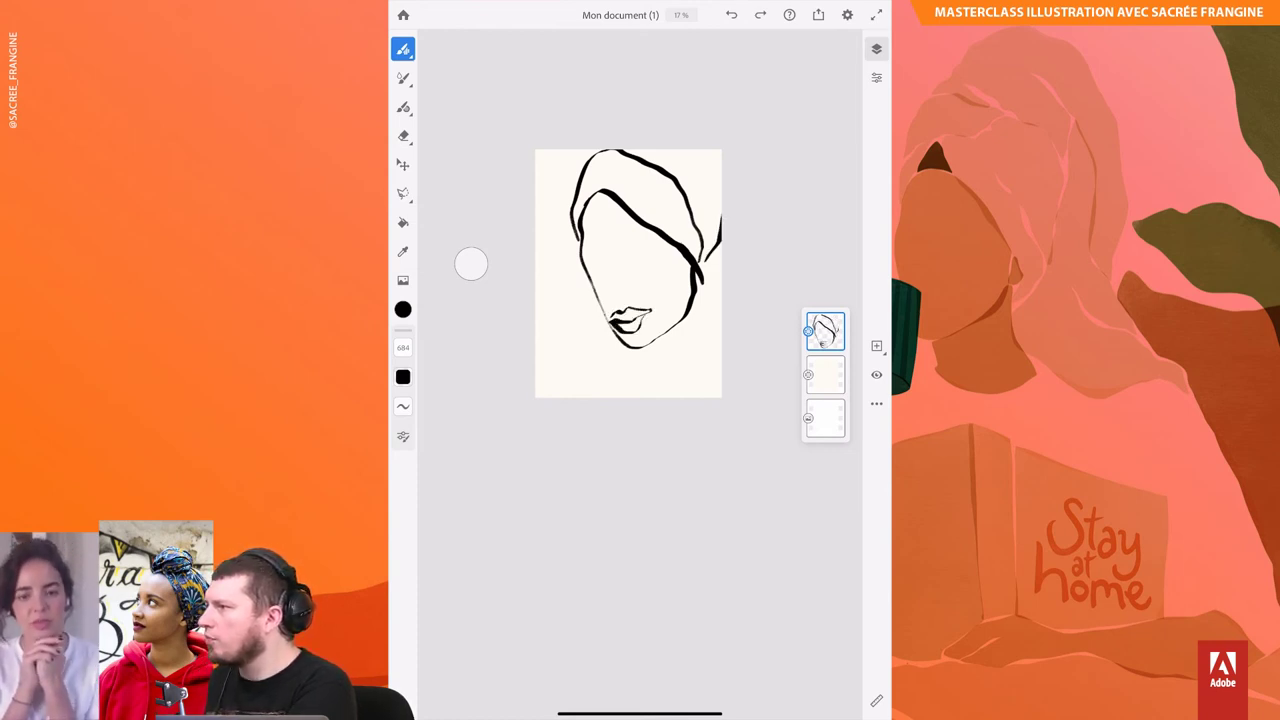
{"action": "mouse_move", "coordinate": [701, 283]}
{"action": "left_mouse_down"}
{"action": "mouse_move", "coordinate": [696, 312]}
{"action": "mouse_move", "coordinate": [718, 366]}
{"action": "mouse_move", "coordinate": [706, 298]}
{"action": "left_mouse_up"}
{"action": "left_click_drag", "start_coordinate": [653, 341], "coordinate": [662, 355]}
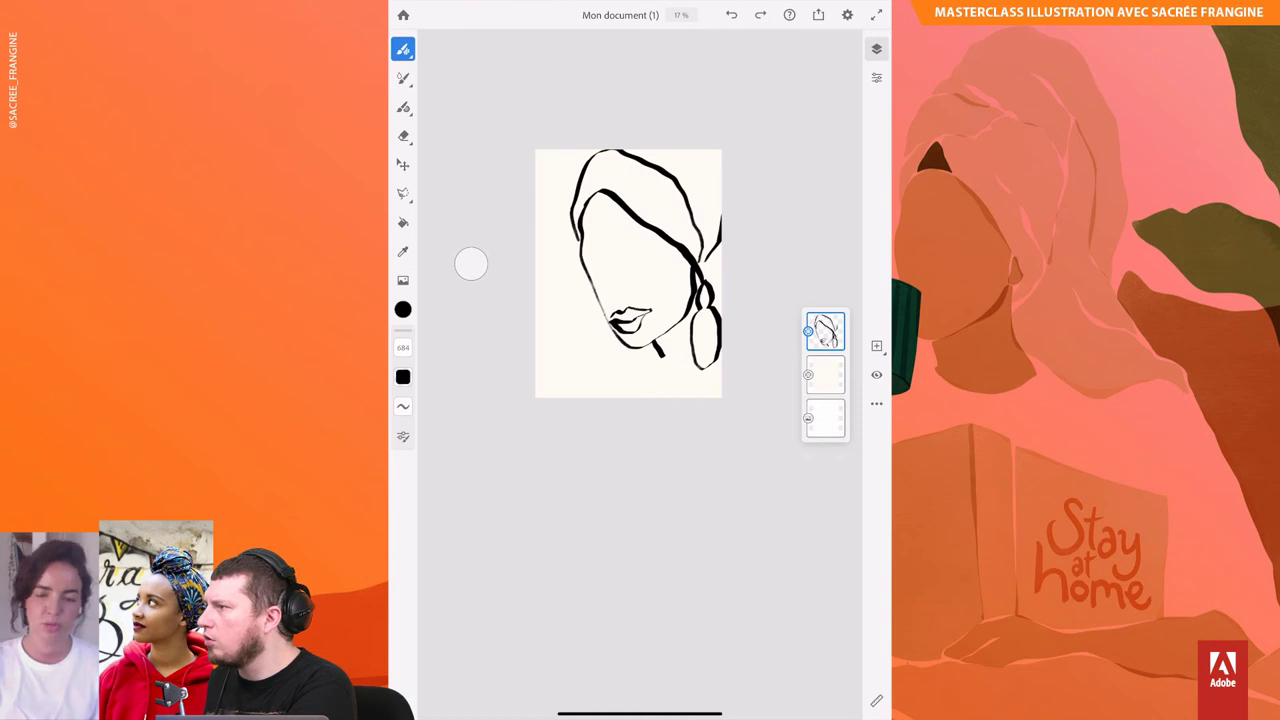
{"action": "mouse_move", "coordinate": [512, 200]}
{"action": "left_mouse_down"}
{"action": "mouse_move", "coordinate": [506, 230]}
{"action": "mouse_move", "coordinate": [534, 272]}
{"action": "mouse_move", "coordinate": [610, 300]}
{"action": "mouse_move", "coordinate": [650, 283]}
{"action": "mouse_move", "coordinate": [652, 222]}
{"action": "mouse_move", "coordinate": [604, 196]}
{"action": "mouse_move", "coordinate": [512, 200]}
{"action": "left_mouse_up"}
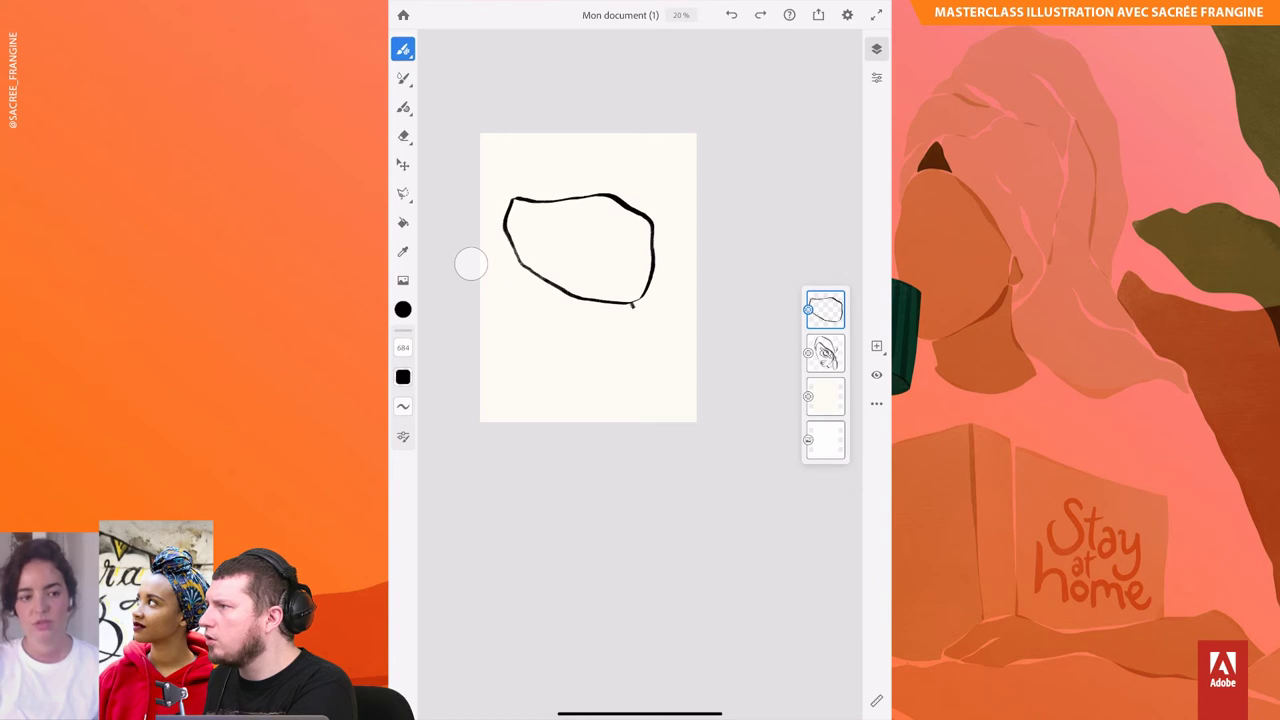
Step: Draw the neck, hand with fingers, lips, and the pointed headwrap tip and knot
{"action": "left_click_drag", "start_coordinate": [632, 305], "coordinate": [632, 380]}
{"action": "mouse_move", "coordinate": [548, 282]}
{"action": "left_mouse_down"}
{"action": "mouse_move", "coordinate": [576, 299]}
{"action": "mouse_move", "coordinate": [550, 302]}
{"action": "left_mouse_up"}
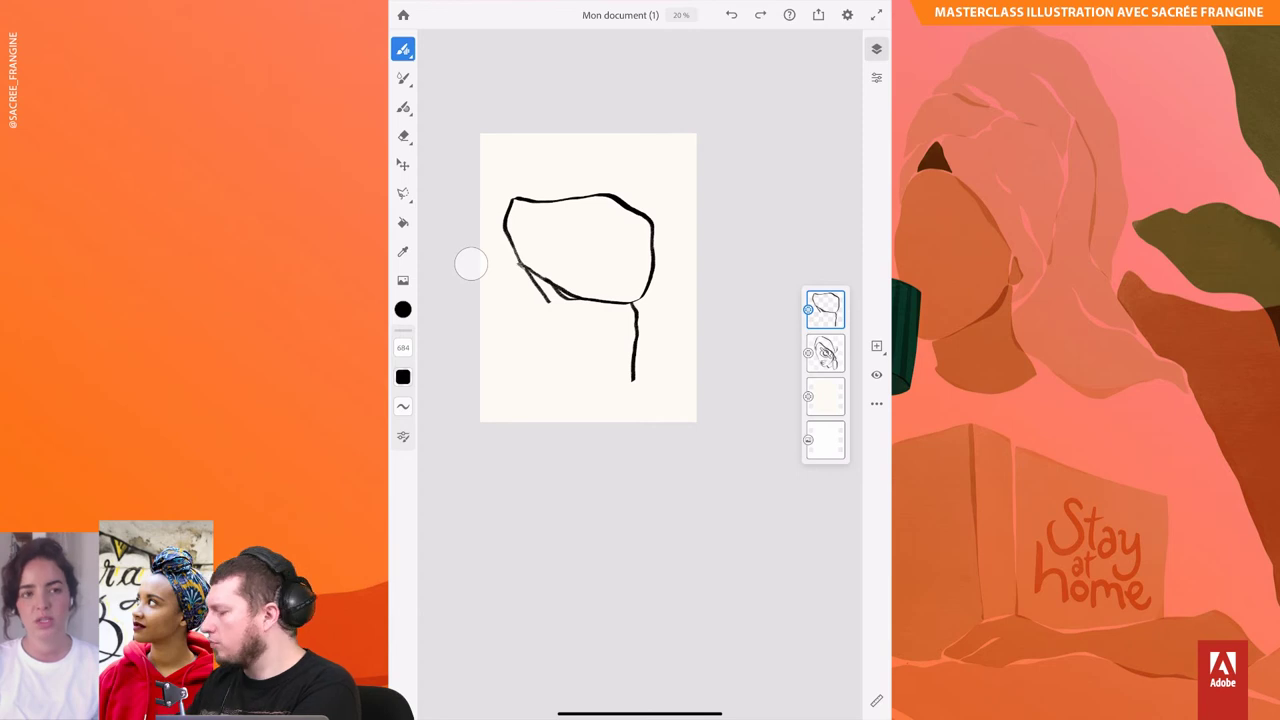
{"action": "mouse_move", "coordinate": [514, 260]}
{"action": "left_mouse_down"}
{"action": "mouse_move", "coordinate": [544, 306]}
{"action": "mouse_move", "coordinate": [607, 322]}
{"action": "mouse_move", "coordinate": [630, 378]}
{"action": "left_mouse_up"}
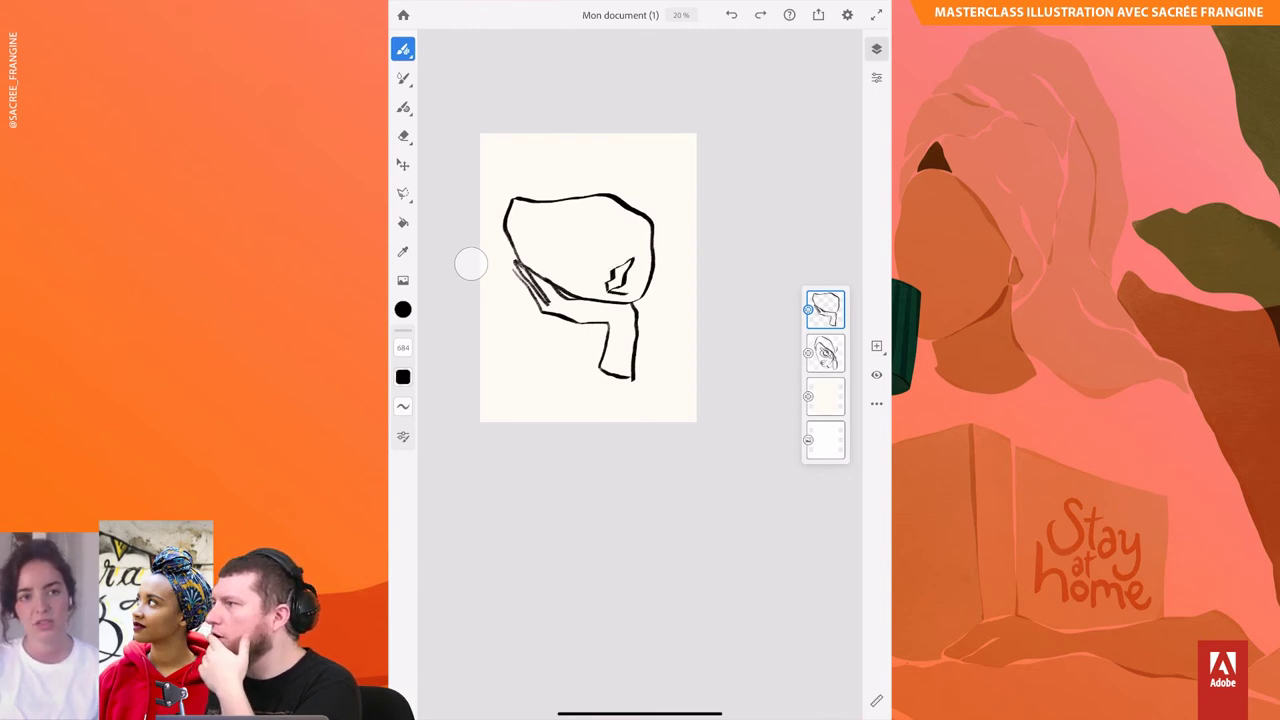
{"action": "left_click_drag", "start_coordinate": [626, 294], "coordinate": [635, 265]}
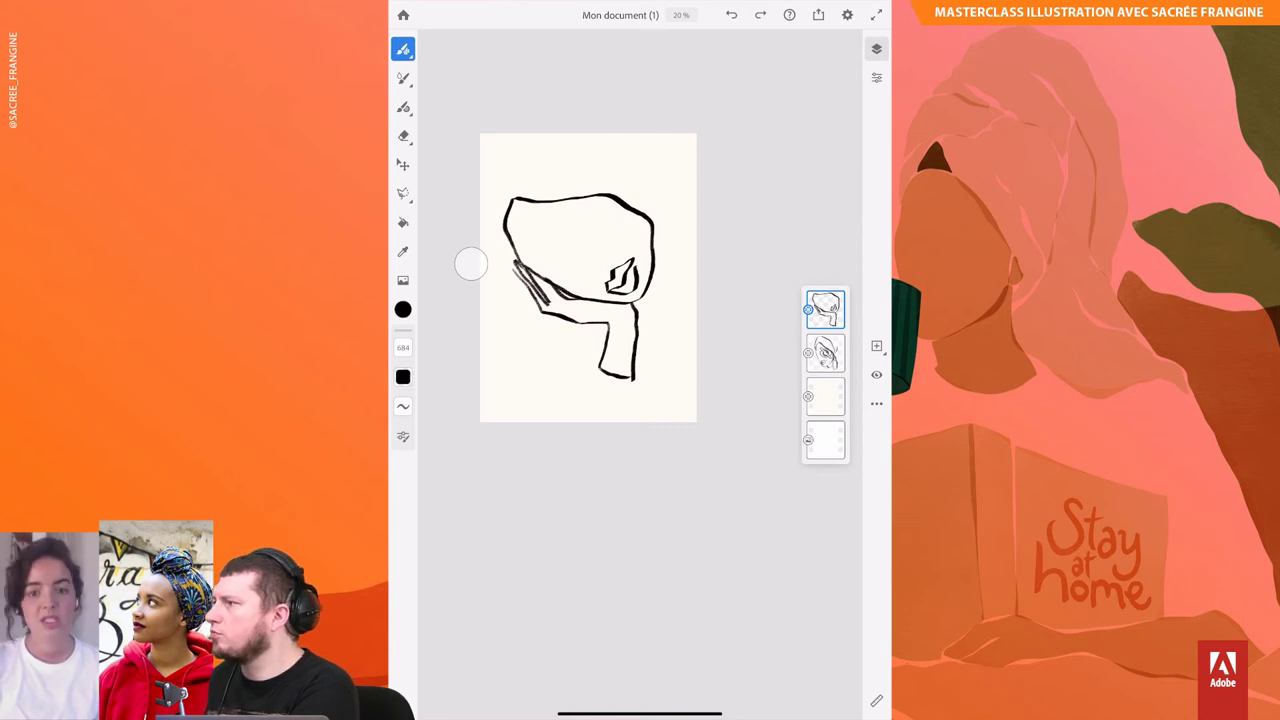
{"action": "mouse_move", "coordinate": [511, 196]}
{"action": "left_mouse_down"}
{"action": "mouse_move", "coordinate": [490, 158]}
{"action": "mouse_move", "coordinate": [503, 248]}
{"action": "left_mouse_up"}
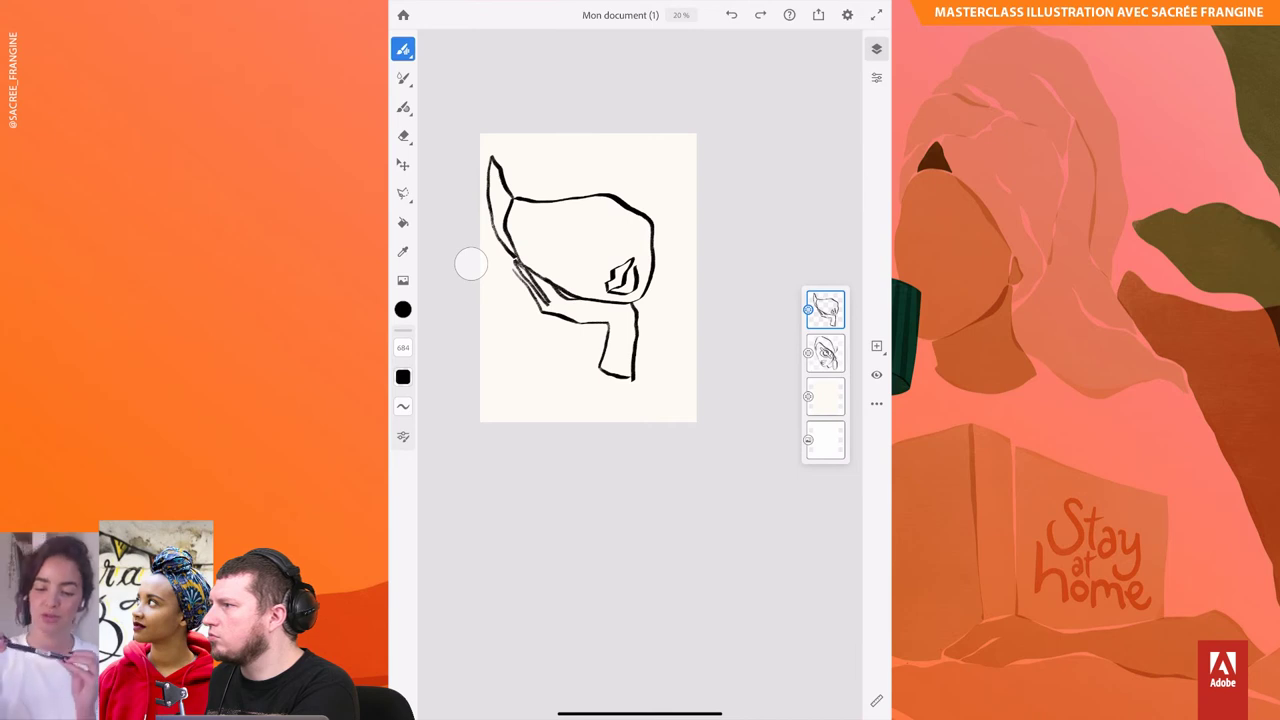
{"action": "left_click_drag", "start_coordinate": [606, 195], "coordinate": [678, 232]}
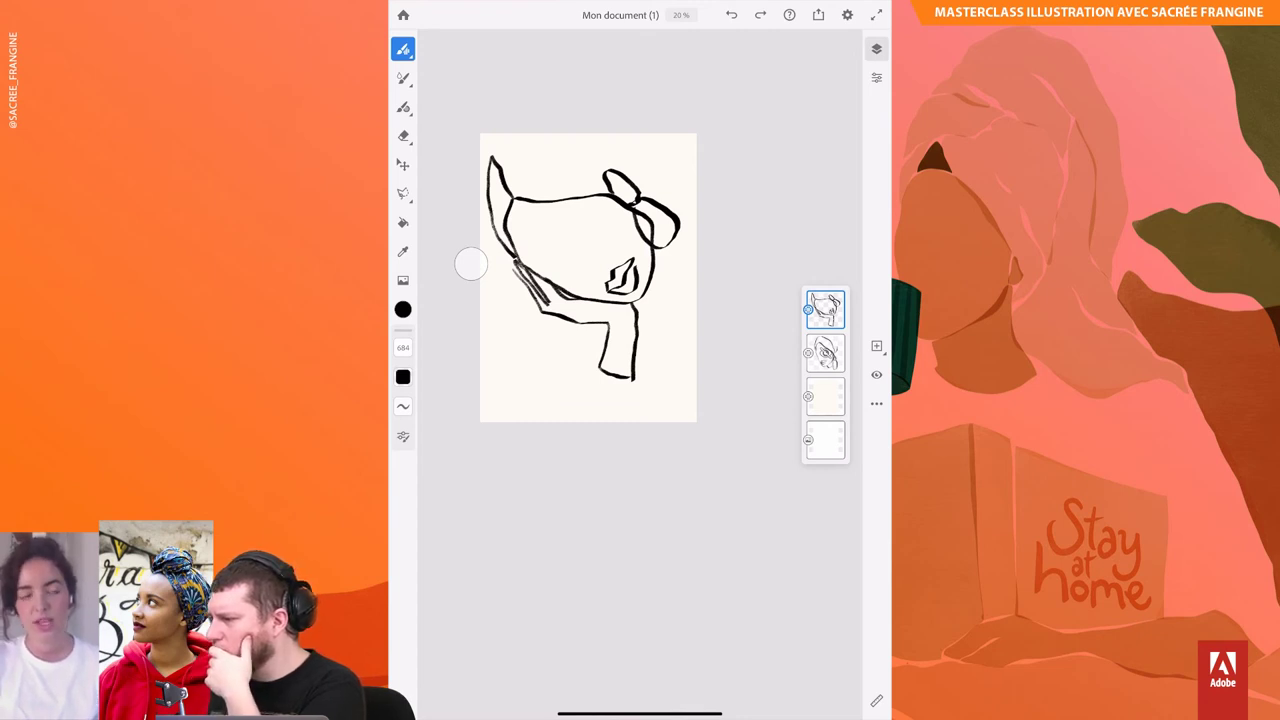
Step: Outline the head's right side, add eyelash hatching, and draw the scarf fringe strokes
{"action": "left_click_drag", "start_coordinate": [646, 298], "coordinate": [688, 234]}
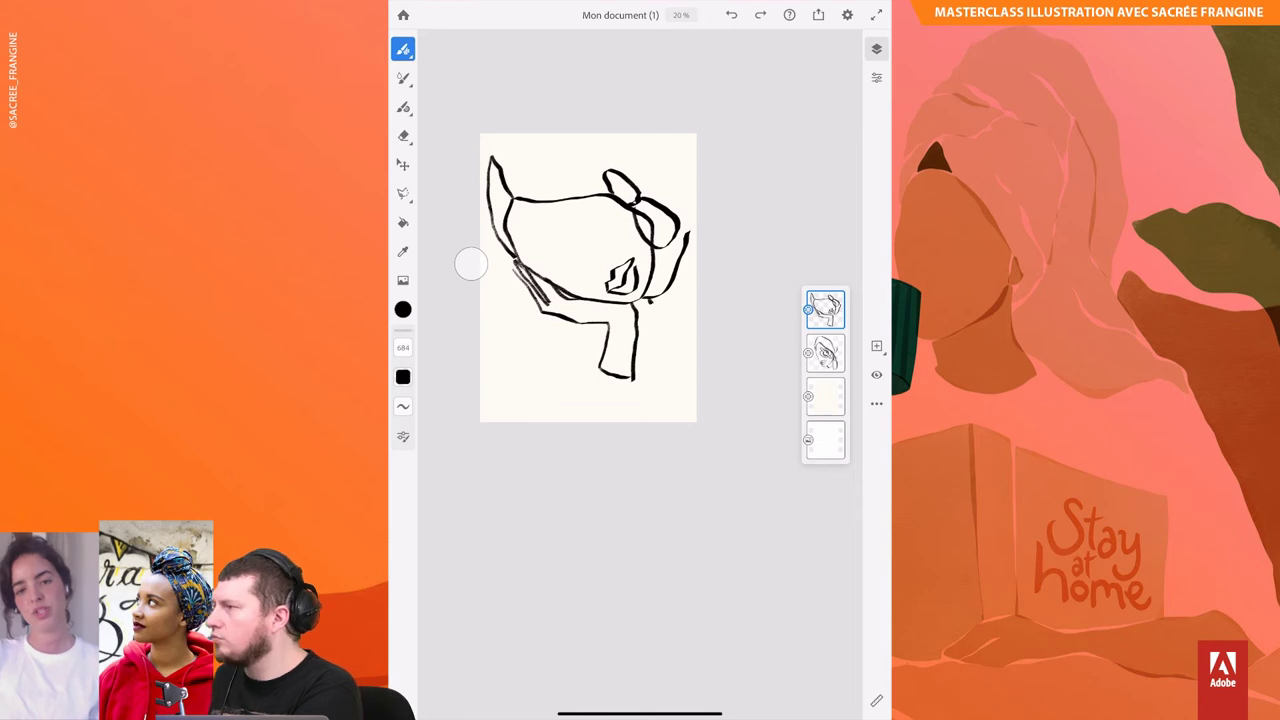
{"action": "mouse_move", "coordinate": [654, 300]}
{"action": "left_mouse_down"}
{"action": "mouse_move", "coordinate": [658, 325]}
{"action": "mouse_move", "coordinate": [668, 310]}
{"action": "left_mouse_up"}
{"action": "mouse_move", "coordinate": [674, 304]}
{"action": "left_mouse_down"}
{"action": "mouse_move", "coordinate": [676, 322]}
{"action": "mouse_move", "coordinate": [690, 302]}
{"action": "left_mouse_up"}
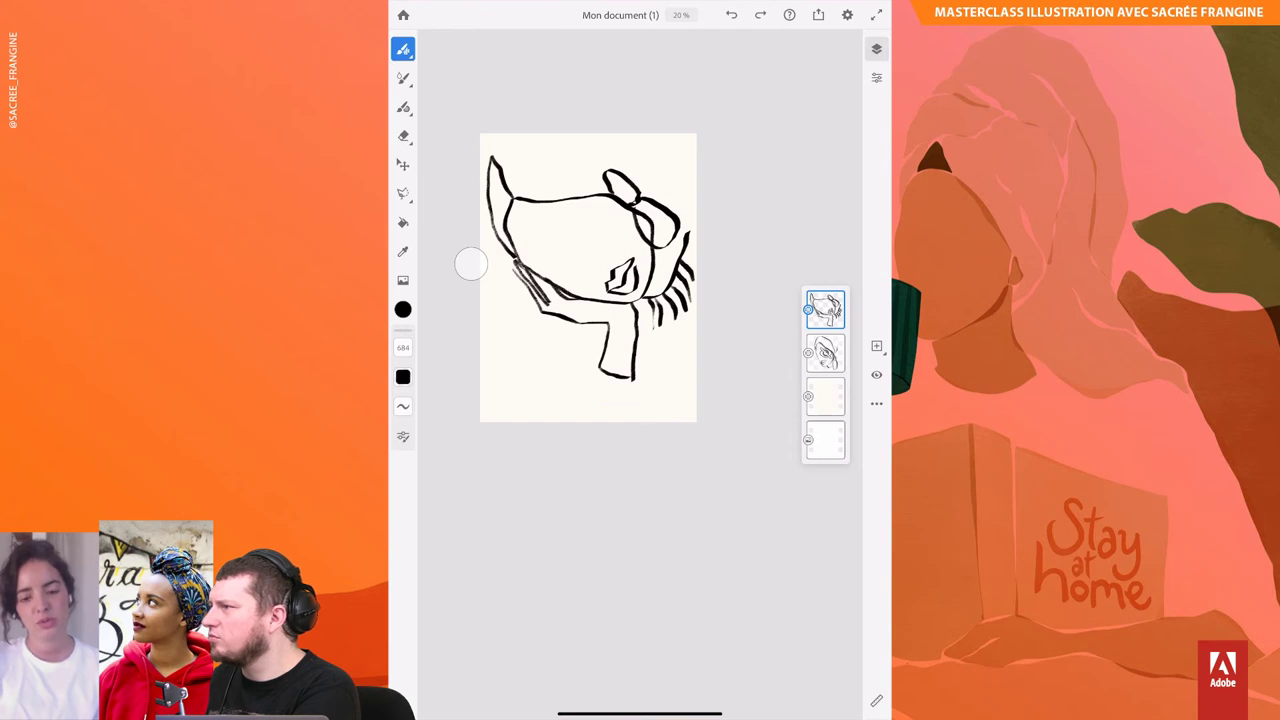
{"action": "scroll", "coordinate": [589, 270], "scroll_direction": "down", "scroll_amount": 1}
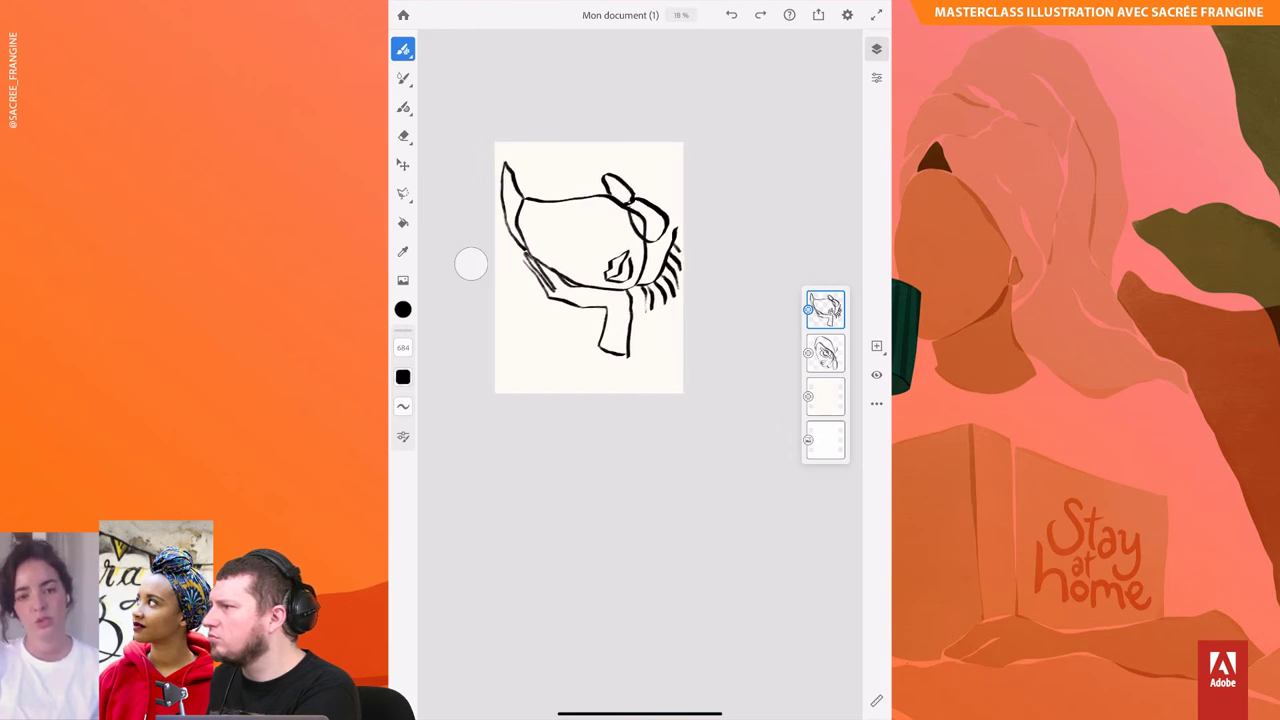
{"action": "scroll", "coordinate": [589, 268], "scroll_direction": "down", "scroll_amount": 1}
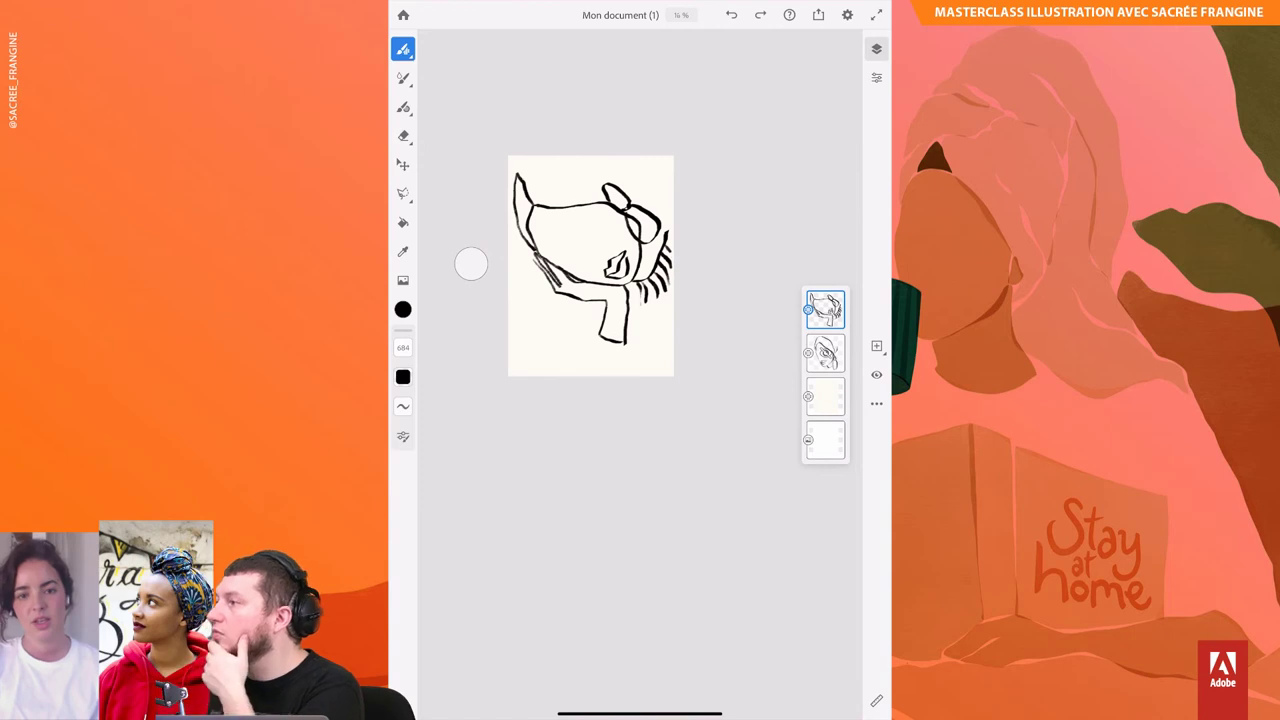
{"action": "mouse_move", "coordinate": [596, 336]}
{"action": "left_mouse_down"}
{"action": "mouse_move", "coordinate": [591, 360]}
{"action": "mouse_move", "coordinate": [613, 362]}
{"action": "left_mouse_up"}
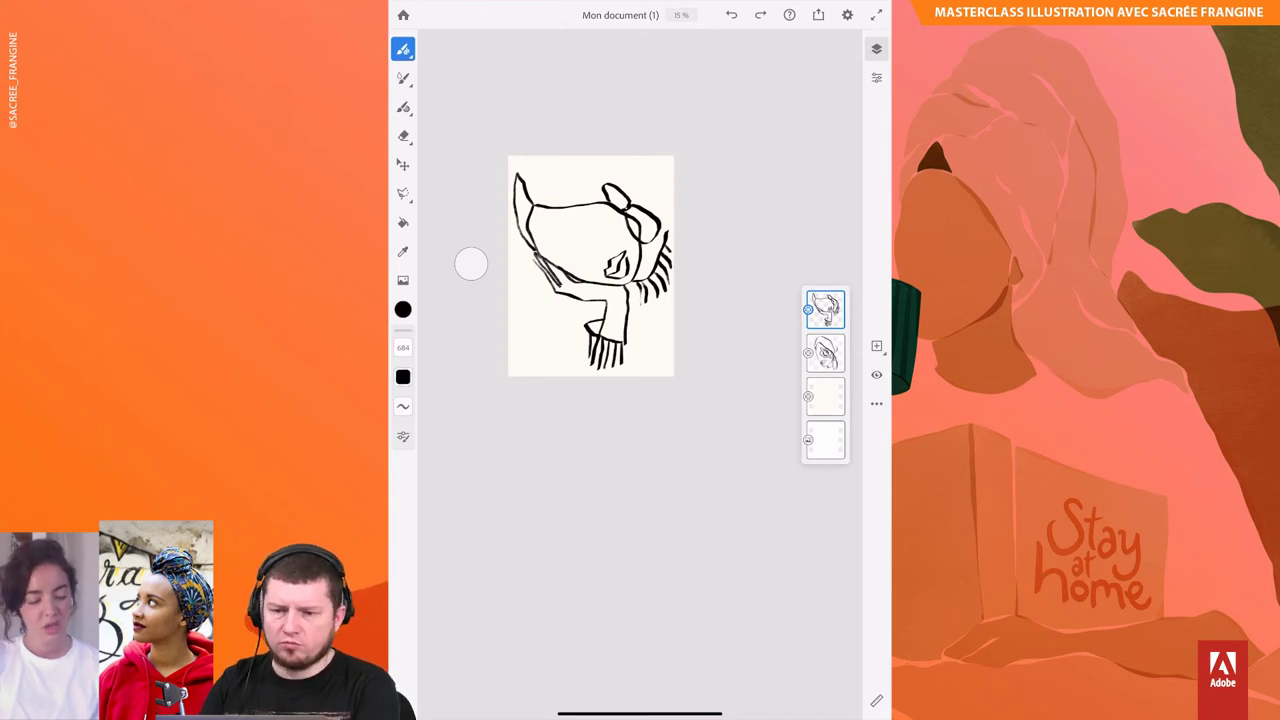
{"action": "left_click_drag", "start_coordinate": [587, 326], "coordinate": [584, 364]}
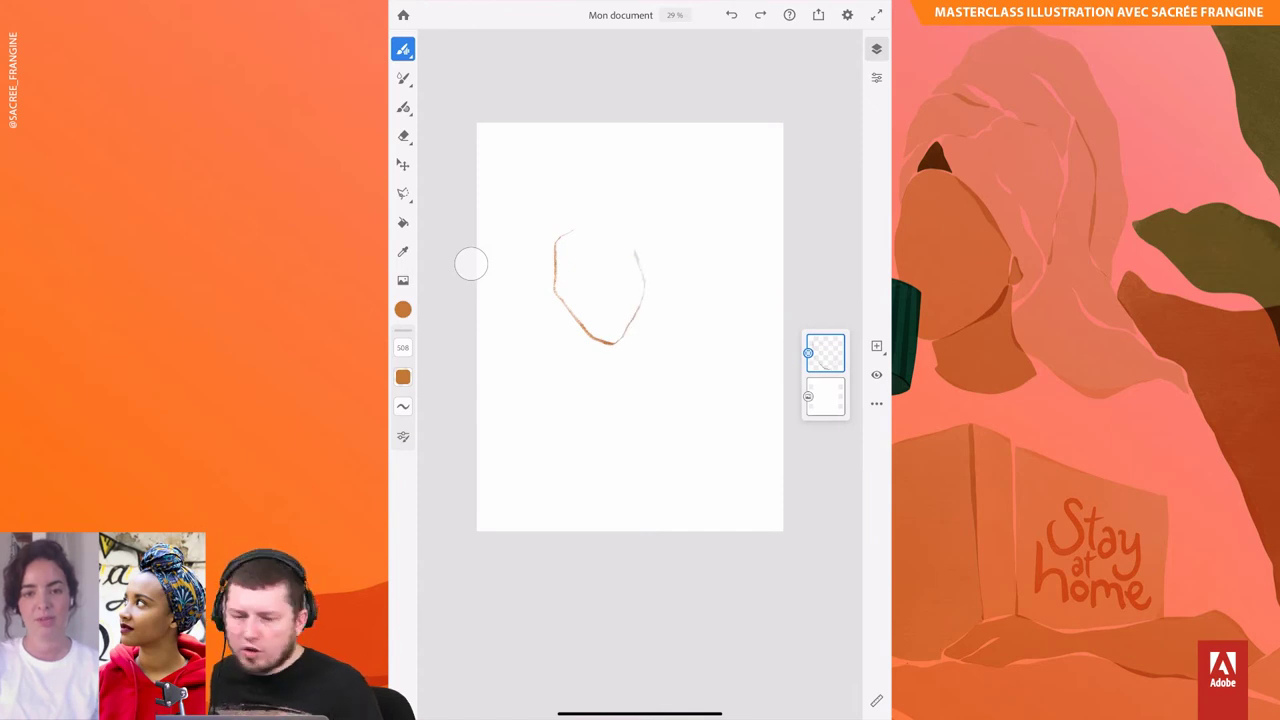
Step: Close the brown head outline and add its earring loop, neckline, lips and upper-left edge
{"action": "mouse_move", "coordinate": [556, 242]}
{"action": "left_mouse_down"}
{"action": "mouse_move", "coordinate": [636, 248]}
{"action": "mouse_move", "coordinate": [662, 308]}
{"action": "left_mouse_up"}
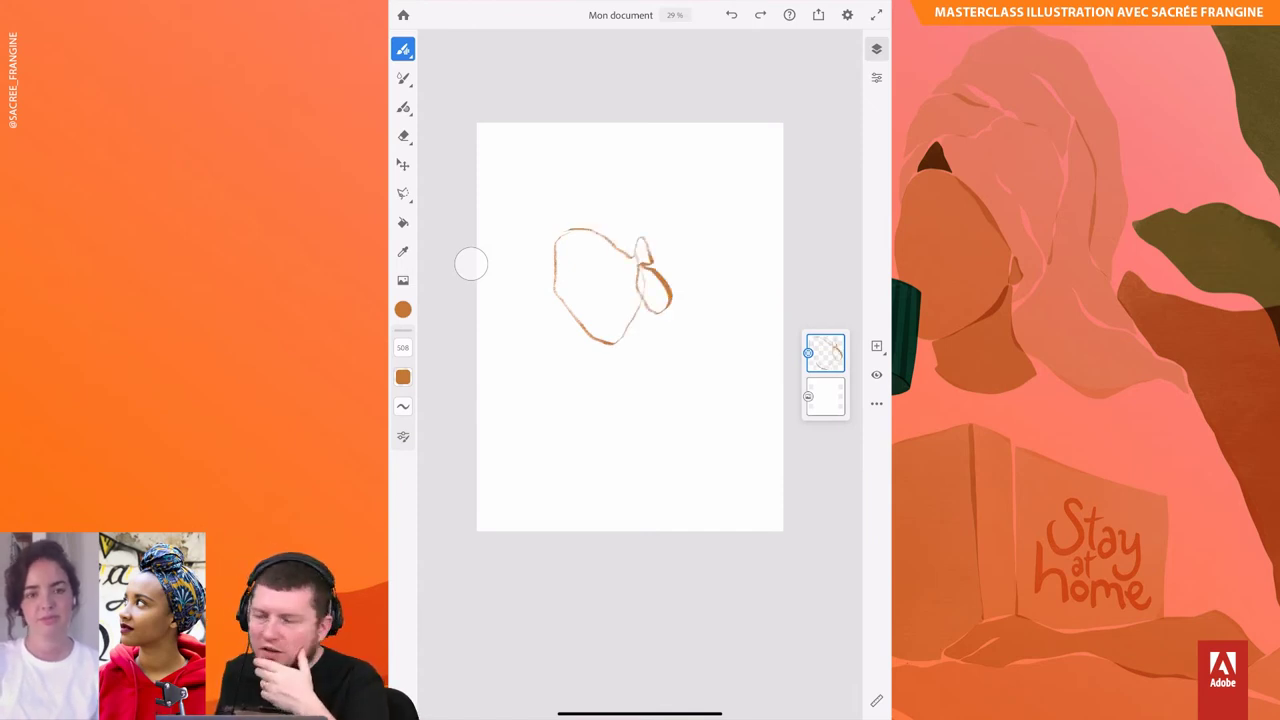
{"action": "left_click_drag", "start_coordinate": [637, 258], "coordinate": [710, 352]}
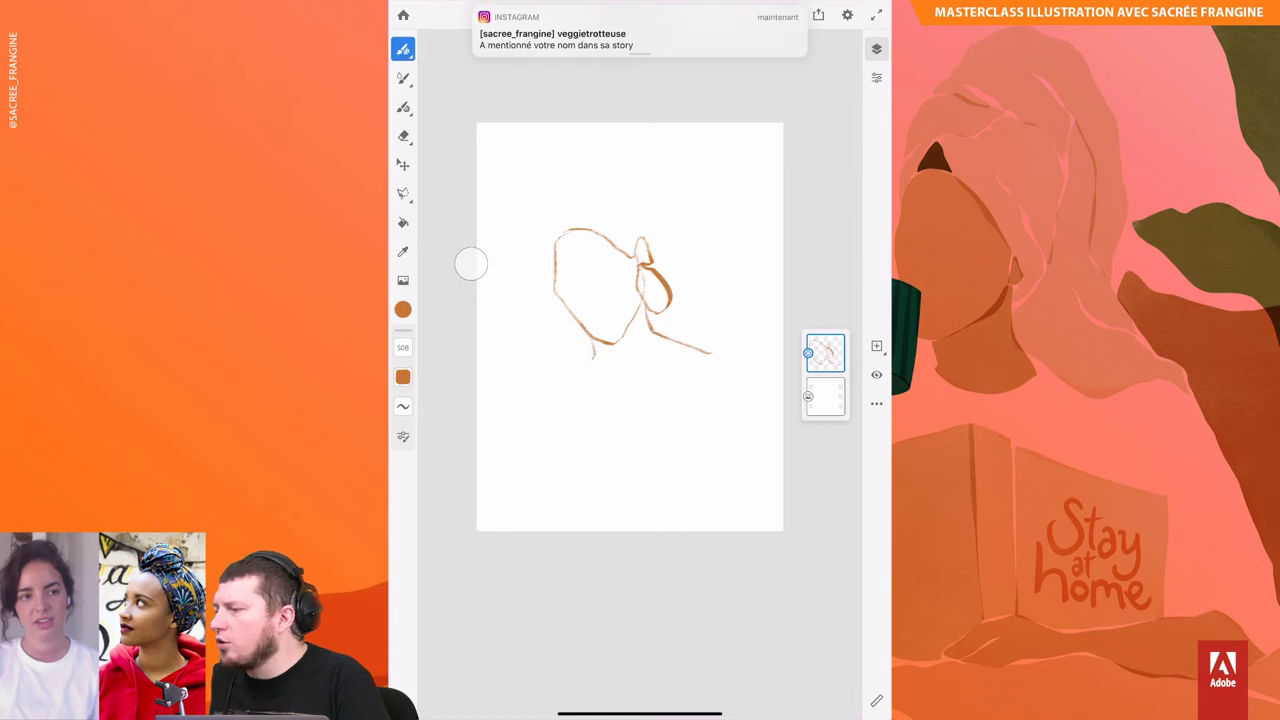
{"action": "left_click_drag", "start_coordinate": [594, 343], "coordinate": [644, 421]}
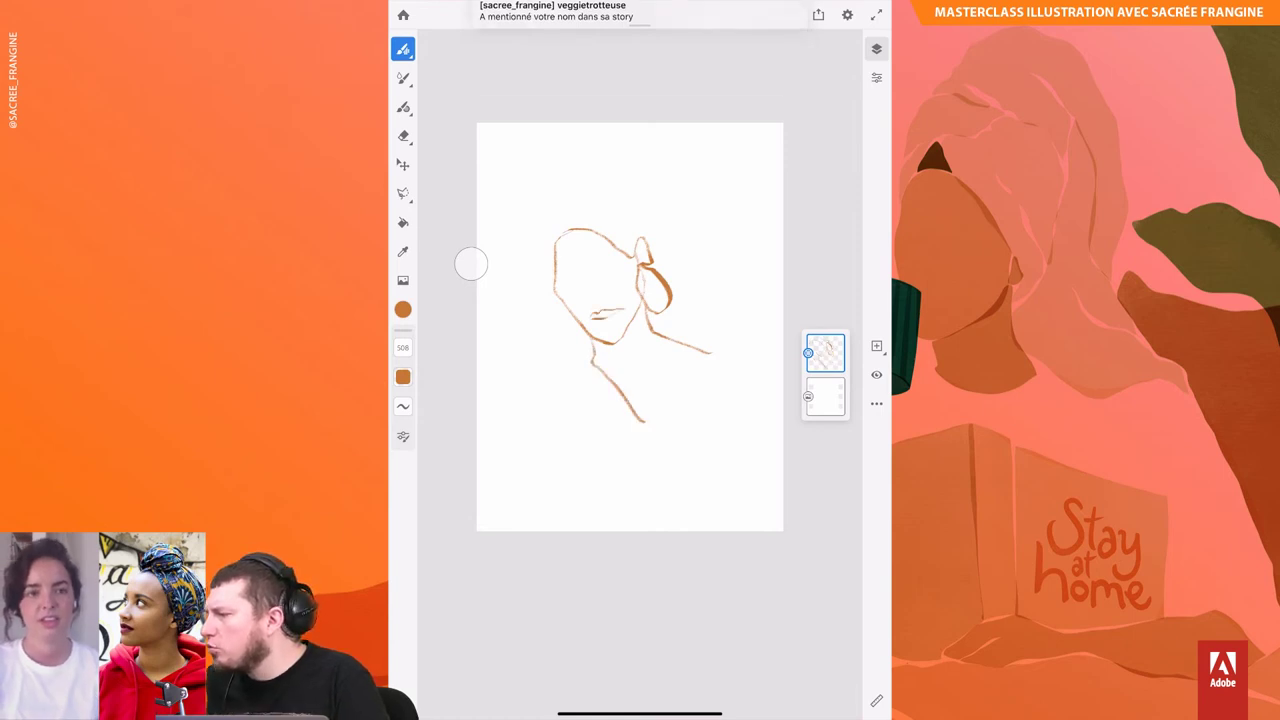
{"action": "left_click_drag", "start_coordinate": [590, 318], "coordinate": [622, 322]}
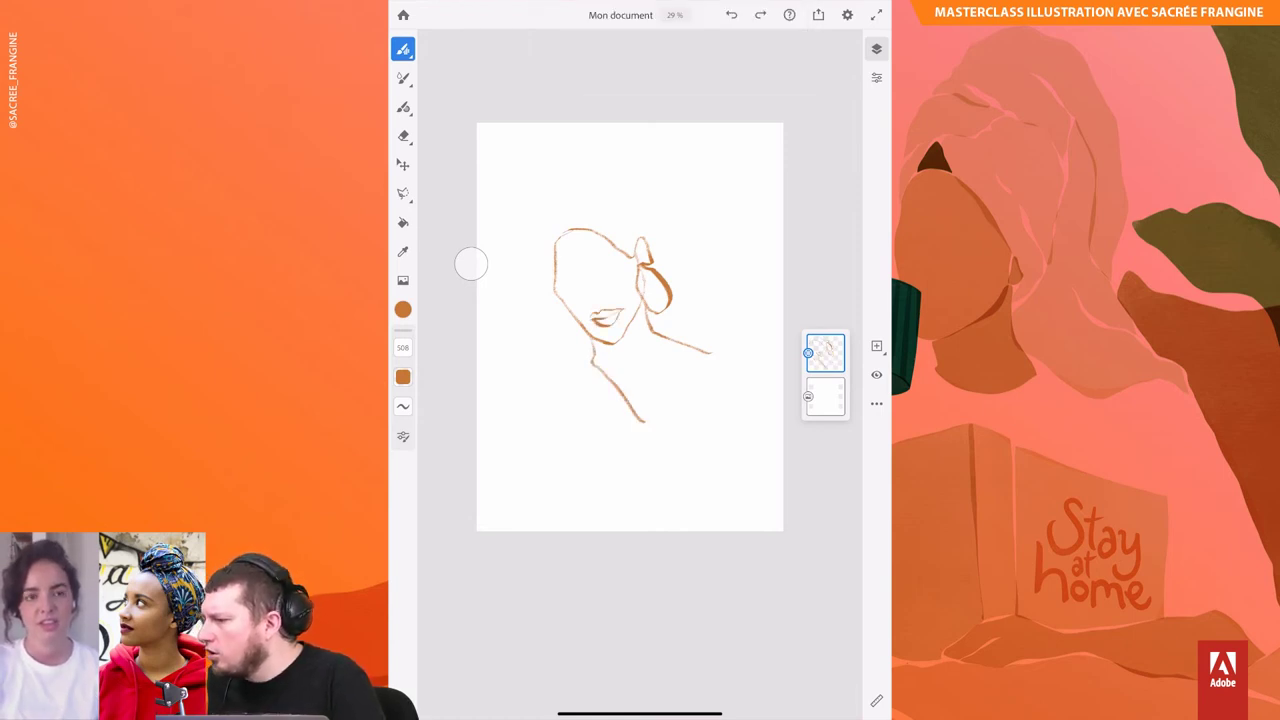
{"action": "left_click_drag", "start_coordinate": [564, 203], "coordinate": [548, 258]}
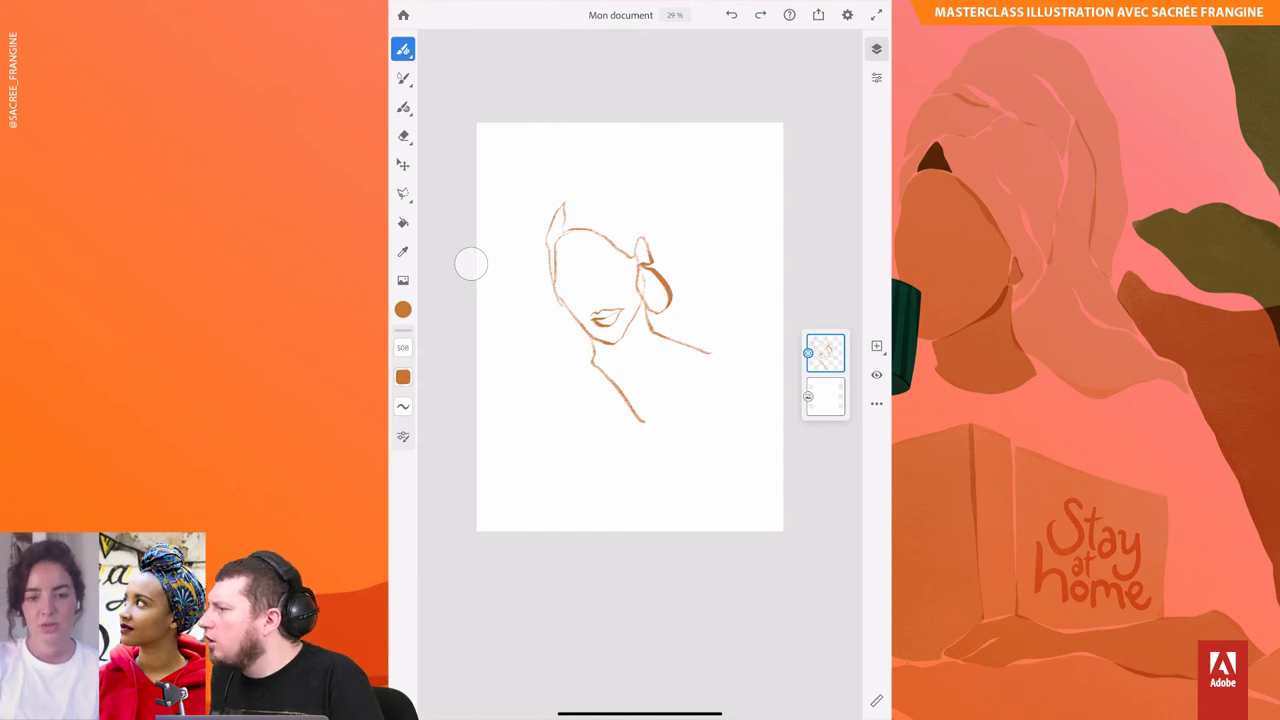
Step: Draw the lower figure's neck-to-shoulder line, torso sides, and upper-left and right head contours
{"action": "mouse_move", "coordinate": [663, 388]}
{"action": "left_mouse_down"}
{"action": "mouse_move", "coordinate": [679, 452]}
{"action": "mouse_move", "coordinate": [742, 412]}
{"action": "left_mouse_up"}
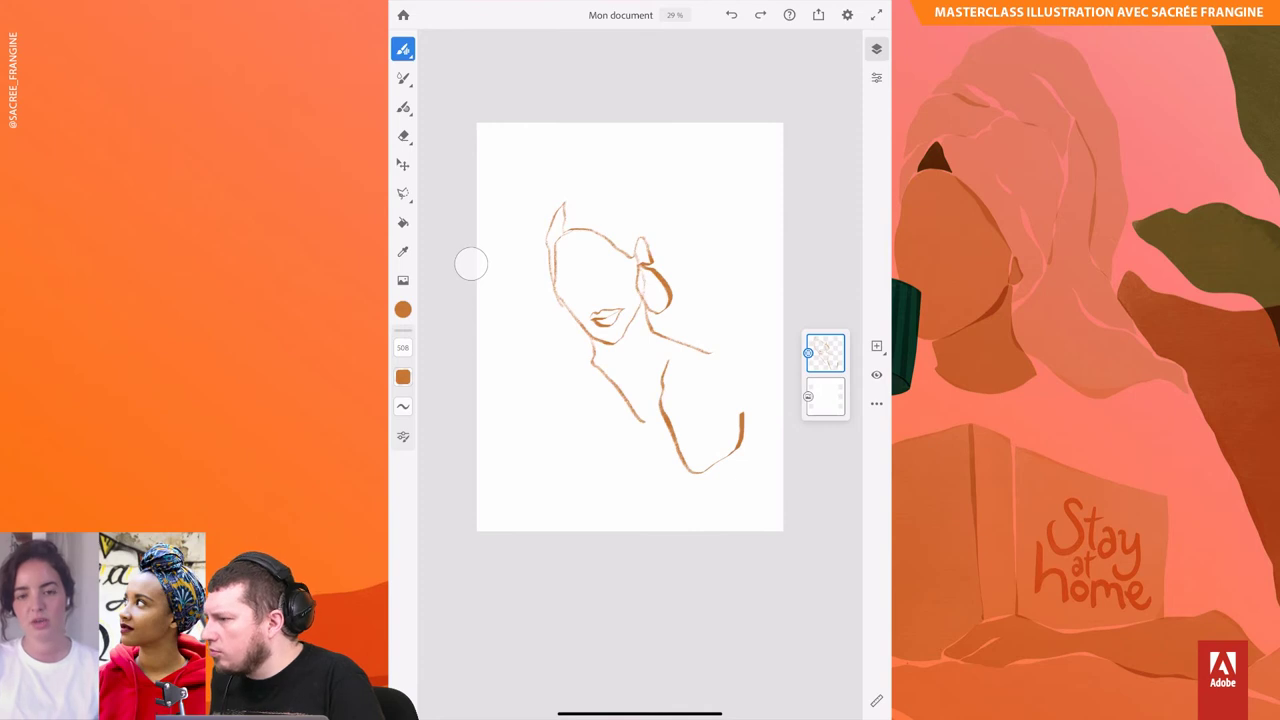
{"action": "mouse_move", "coordinate": [663, 362]}
{"action": "left_mouse_down"}
{"action": "mouse_move", "coordinate": [740, 385]}
{"action": "mouse_move", "coordinate": [758, 480]}
{"action": "left_mouse_up"}
{"action": "mouse_move", "coordinate": [740, 430]}
{"action": "left_mouse_down"}
{"action": "mouse_move", "coordinate": [745, 480]}
{"action": "mouse_move", "coordinate": [680, 529]}
{"action": "left_mouse_up"}
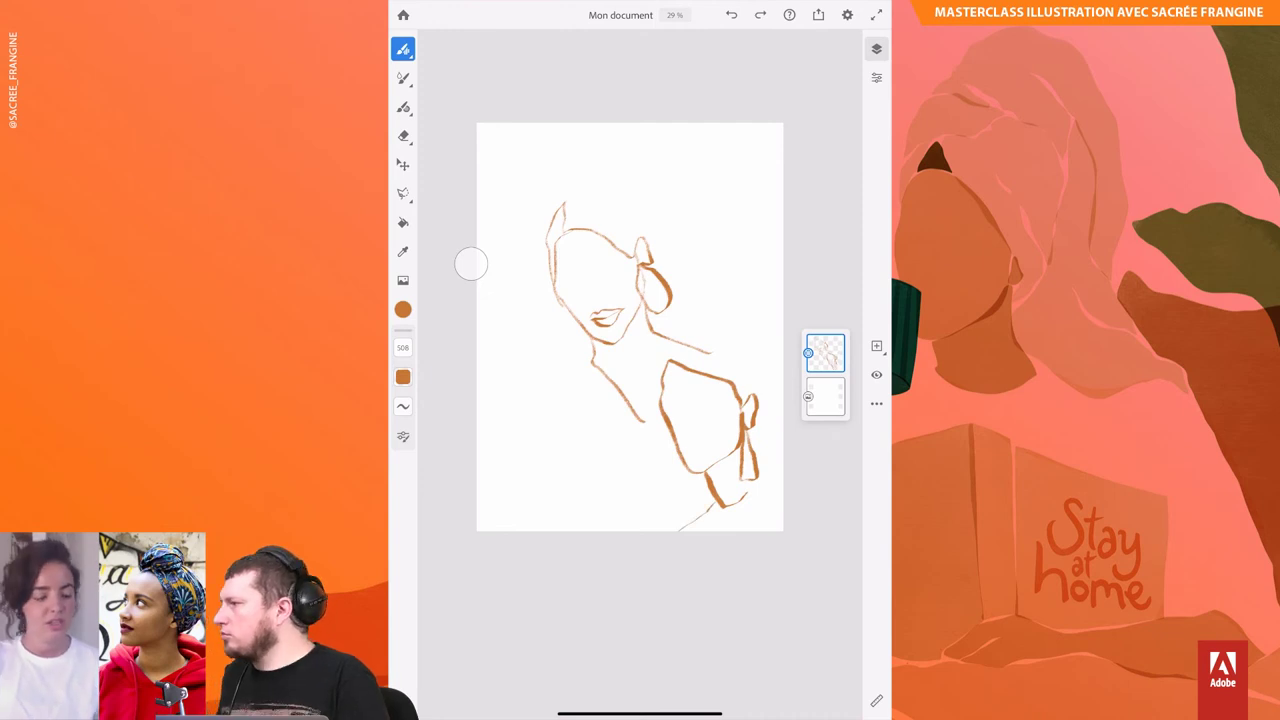
{"action": "mouse_move", "coordinate": [688, 442]}
{"action": "left_mouse_down"}
{"action": "mouse_move", "coordinate": [718, 440]}
{"action": "mouse_move", "coordinate": [708, 456]}
{"action": "left_mouse_up"}
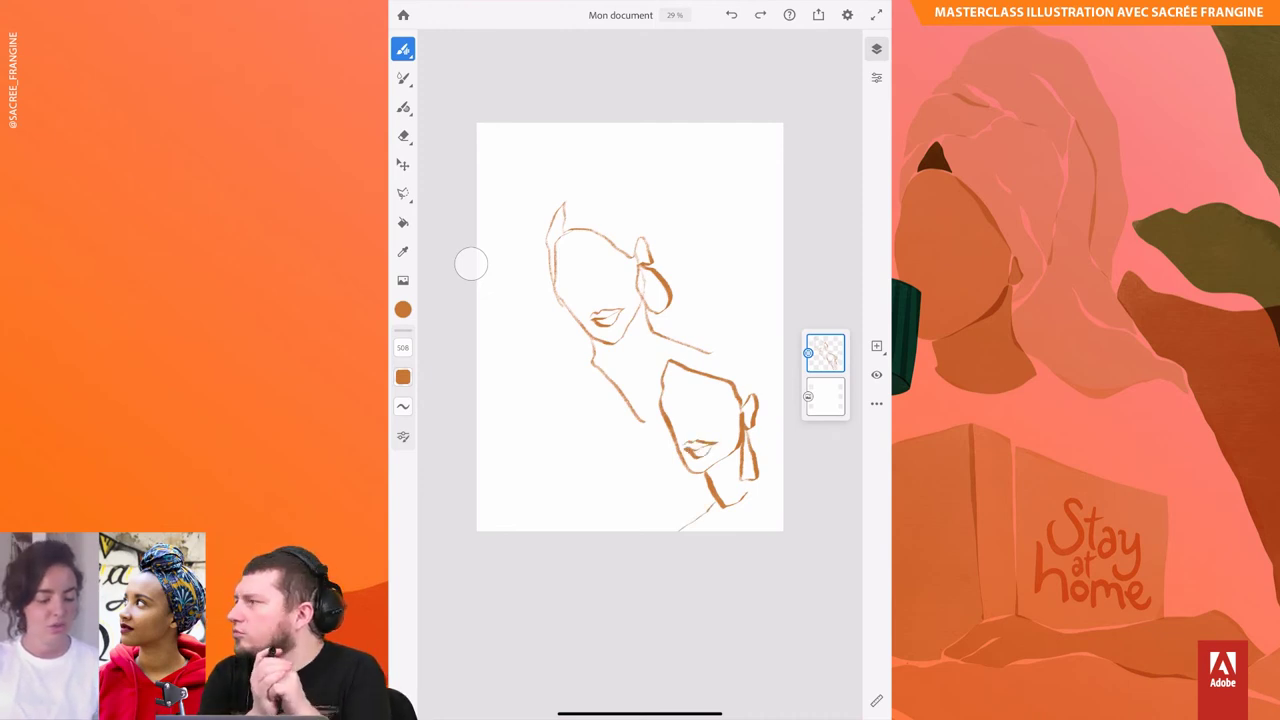
{"action": "left_click_drag", "start_coordinate": [688, 340], "coordinate": [660, 410]}
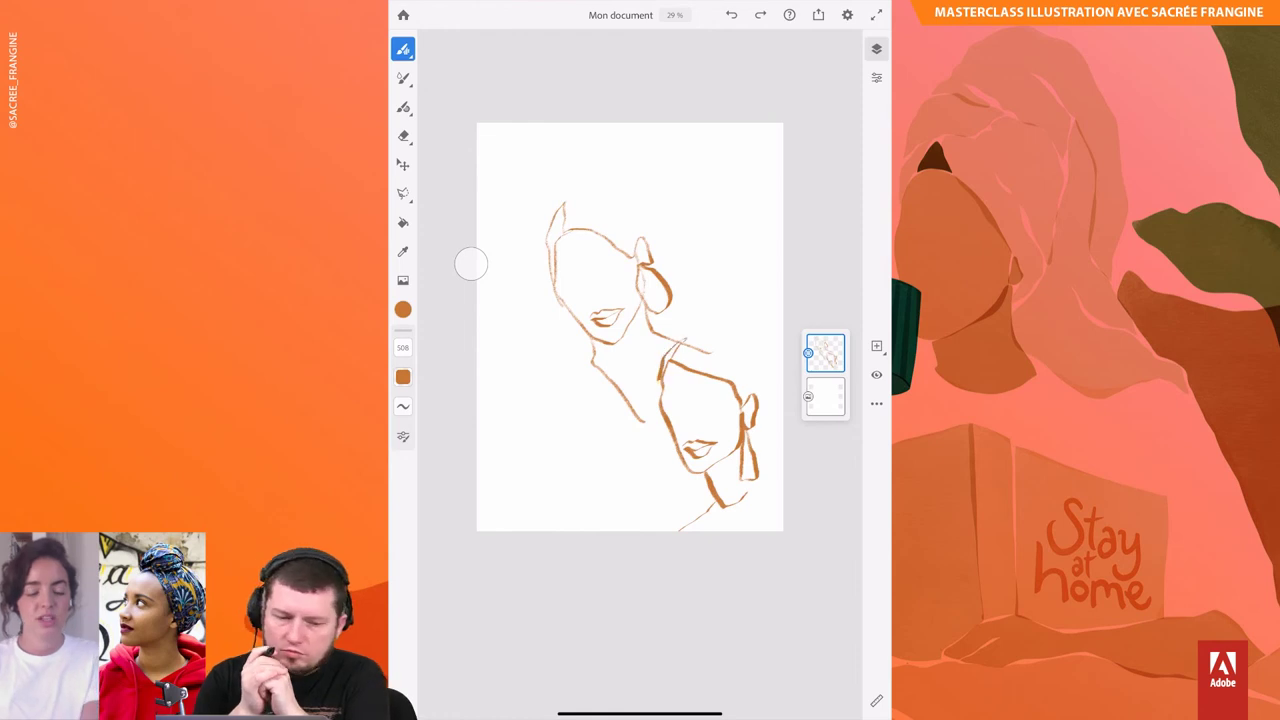
{"action": "mouse_move", "coordinate": [688, 340]}
{"action": "left_mouse_down"}
{"action": "mouse_move", "coordinate": [764, 396]}
{"action": "mouse_move", "coordinate": [782, 470]}
{"action": "left_mouse_up"}
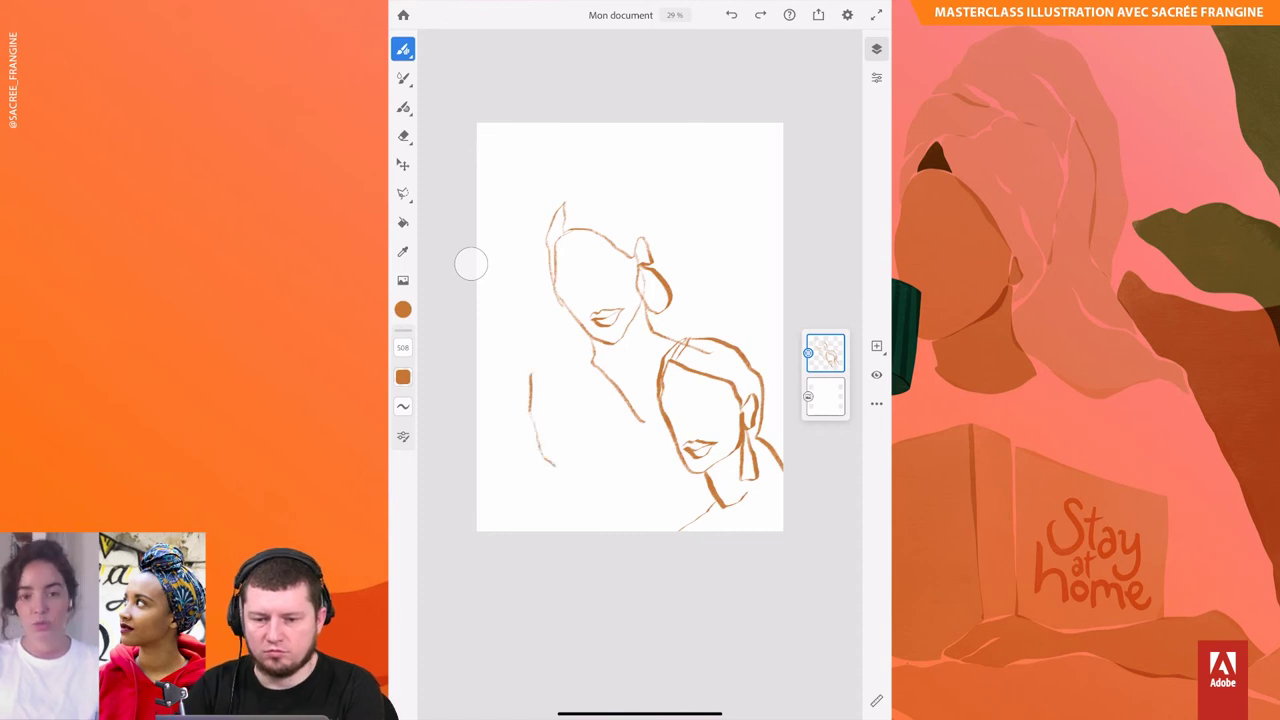
Step: Sketch the lower-left figure's shoulders, bottom lines and top of its head
{"action": "mouse_move", "coordinate": [575, 484]}
{"action": "left_mouse_down"}
{"action": "mouse_move", "coordinate": [610, 452]}
{"action": "mouse_move", "coordinate": [604, 402]}
{"action": "mouse_move", "coordinate": [557, 370]}
{"action": "left_mouse_up"}
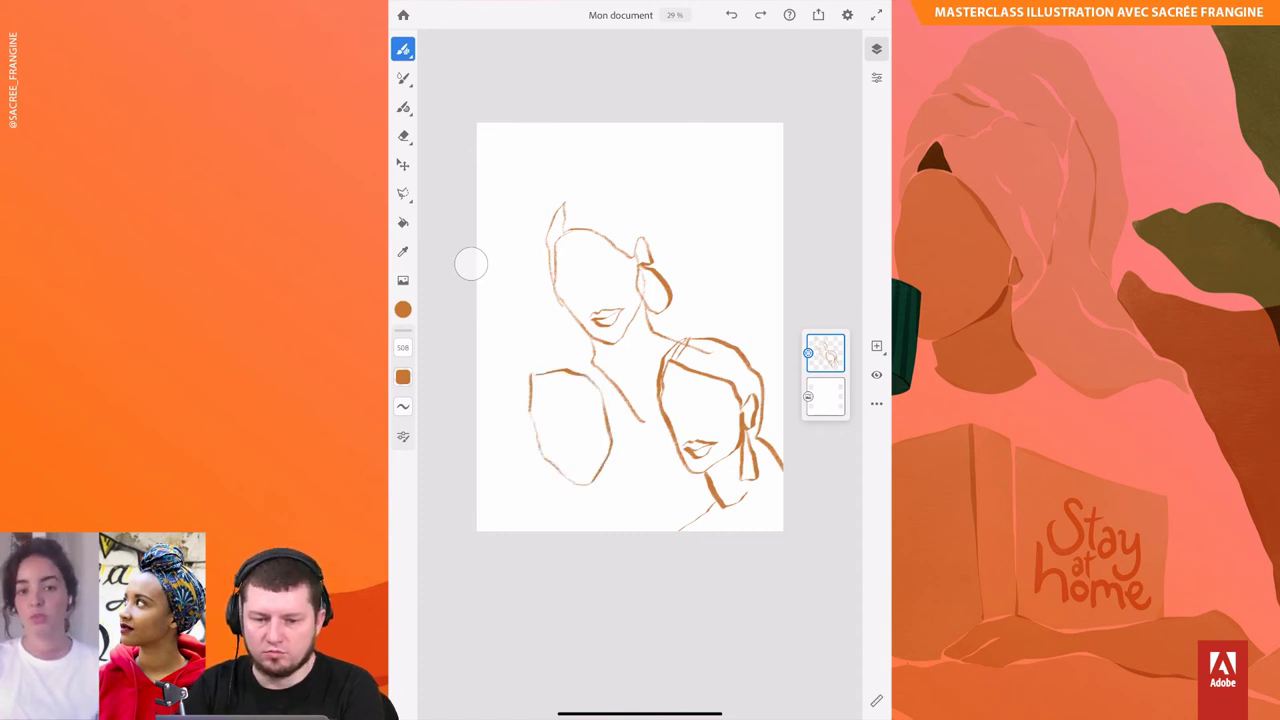
{"action": "left_click_drag", "start_coordinate": [610, 406], "coordinate": [618, 440]}
{"action": "left_click_drag", "start_coordinate": [564, 480], "coordinate": [564, 495]}
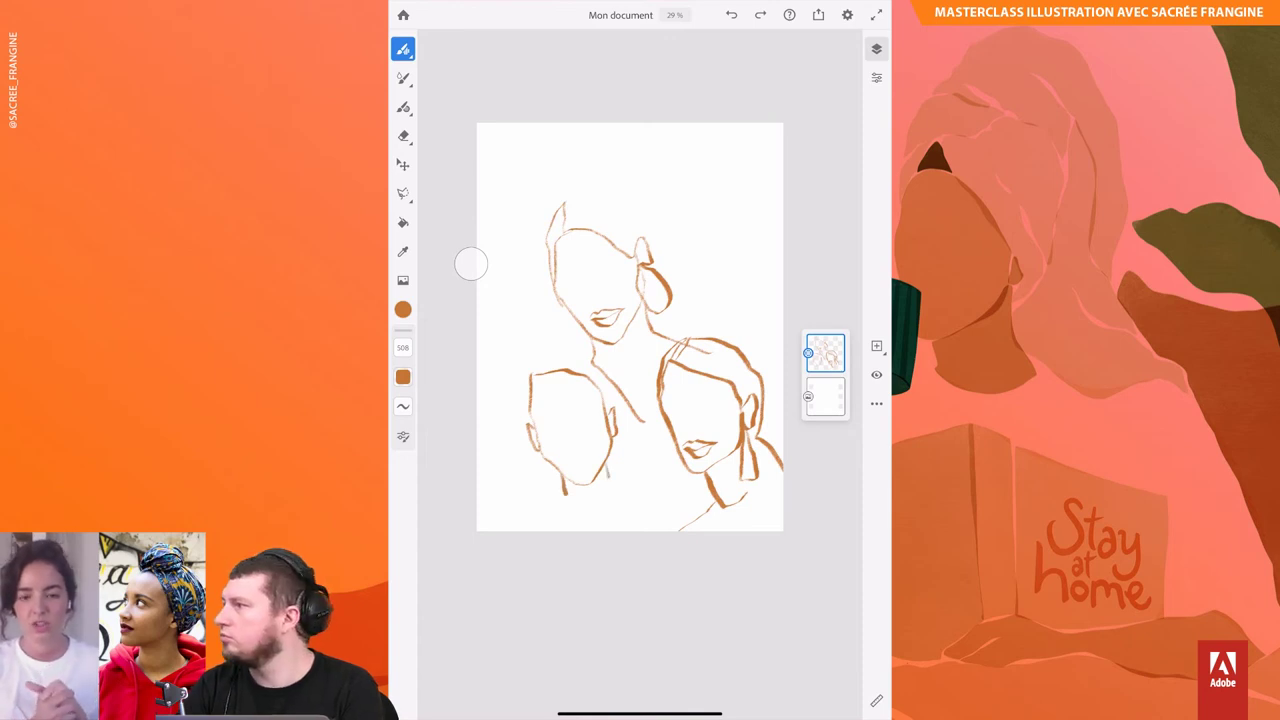
{"action": "left_click_drag", "start_coordinate": [560, 500], "coordinate": [498, 526]}
{"action": "left_click_drag", "start_coordinate": [606, 478], "coordinate": [662, 486]}
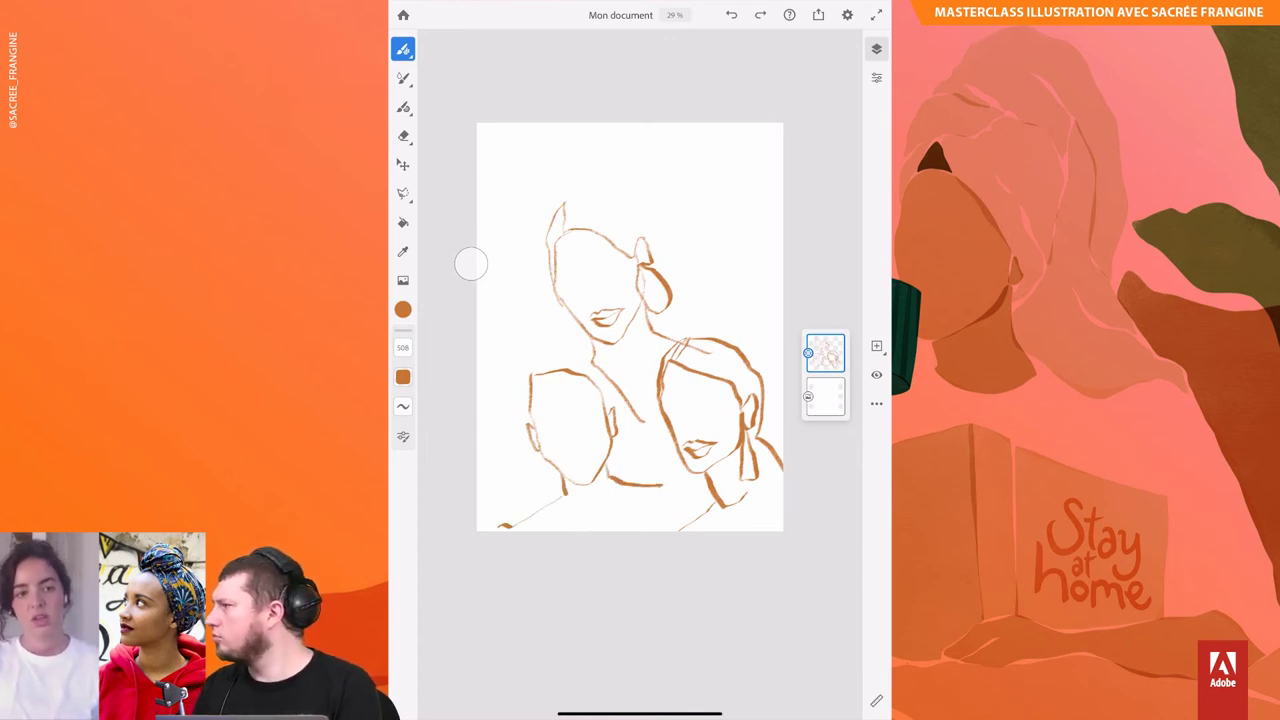
{"action": "left_click_drag", "start_coordinate": [555, 500], "coordinate": [608, 493]}
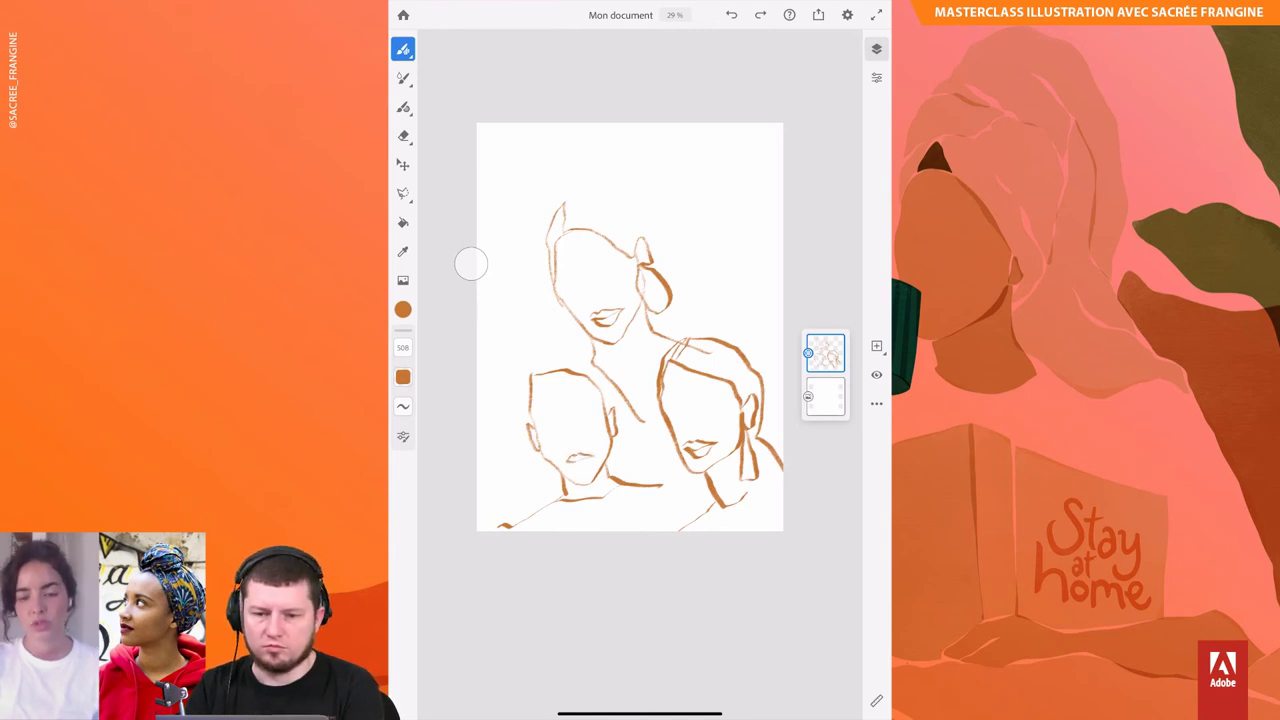
{"action": "left_click_drag", "start_coordinate": [523, 390], "coordinate": [568, 351]}
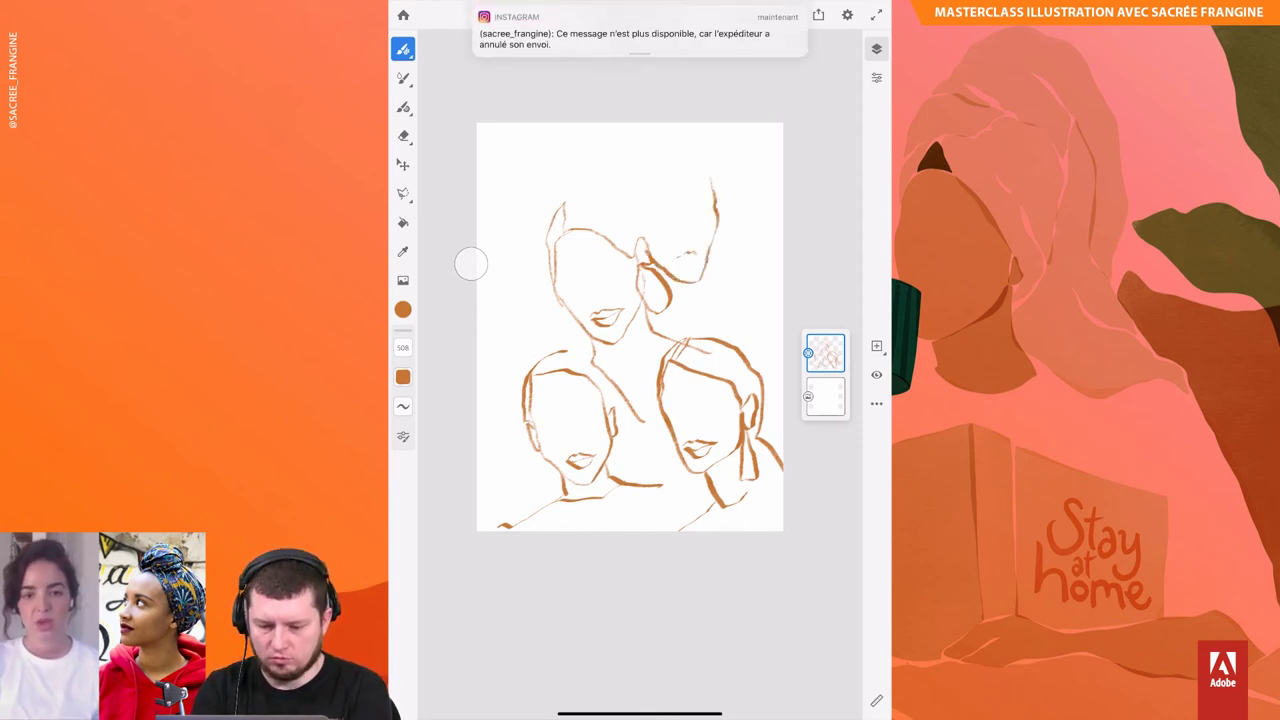
Step: Add a mouth to the upper face and draw a new head at the top with ear loop and jaw
{"action": "left_click_drag", "start_coordinate": [673, 258], "coordinate": [699, 260]}
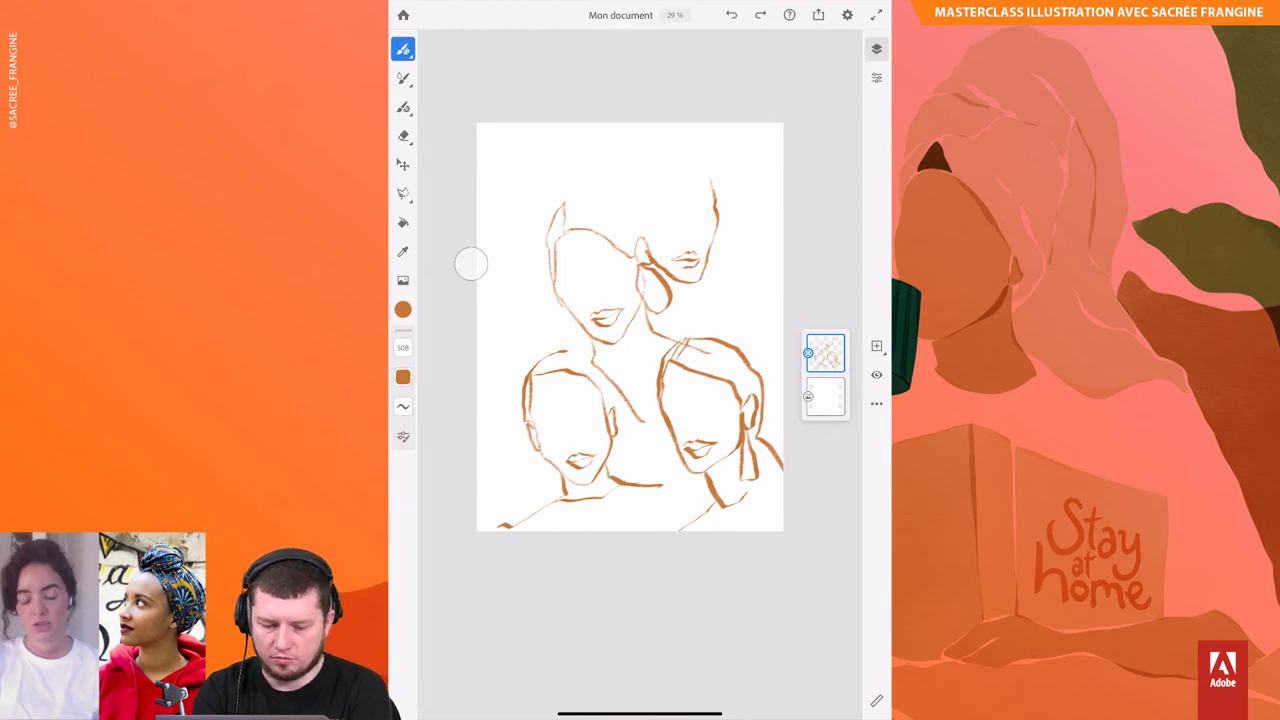
{"action": "left_click_drag", "start_coordinate": [690, 296], "coordinate": [740, 322]}
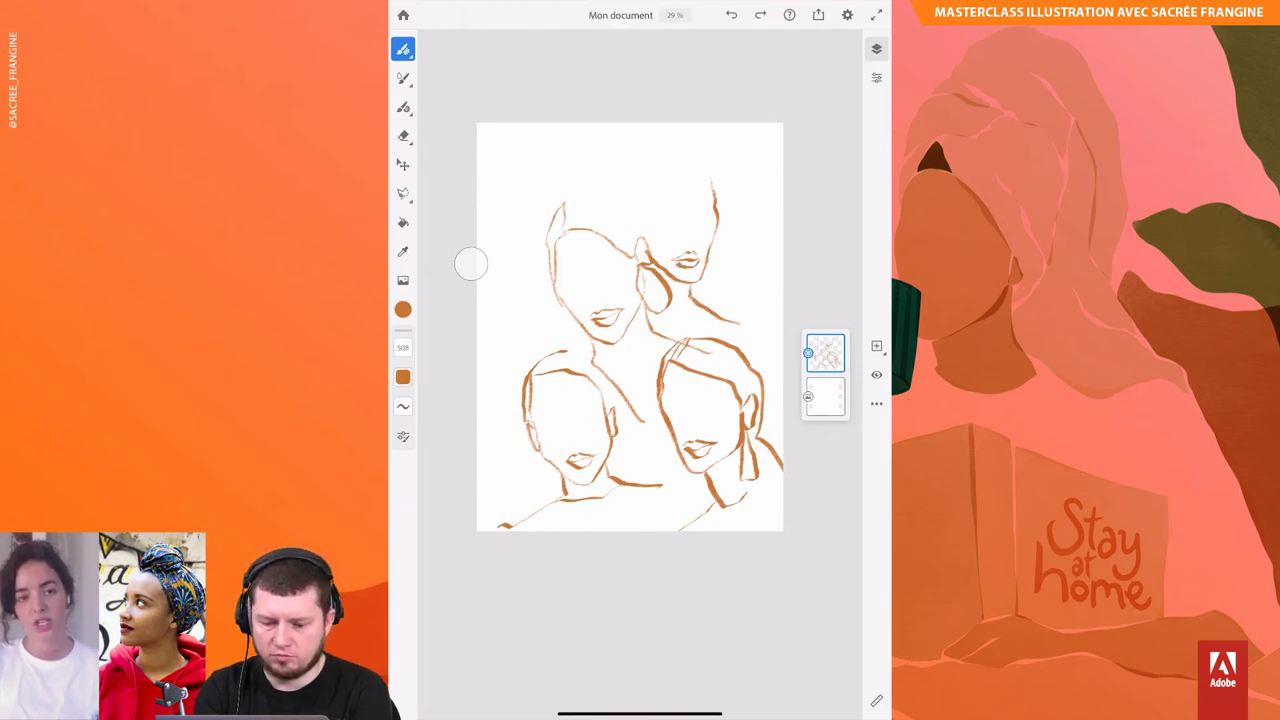
{"action": "mouse_move", "coordinate": [663, 173]}
{"action": "left_mouse_down"}
{"action": "mouse_move", "coordinate": [712, 180]}
{"action": "mouse_move", "coordinate": [699, 177]}
{"action": "left_mouse_up"}
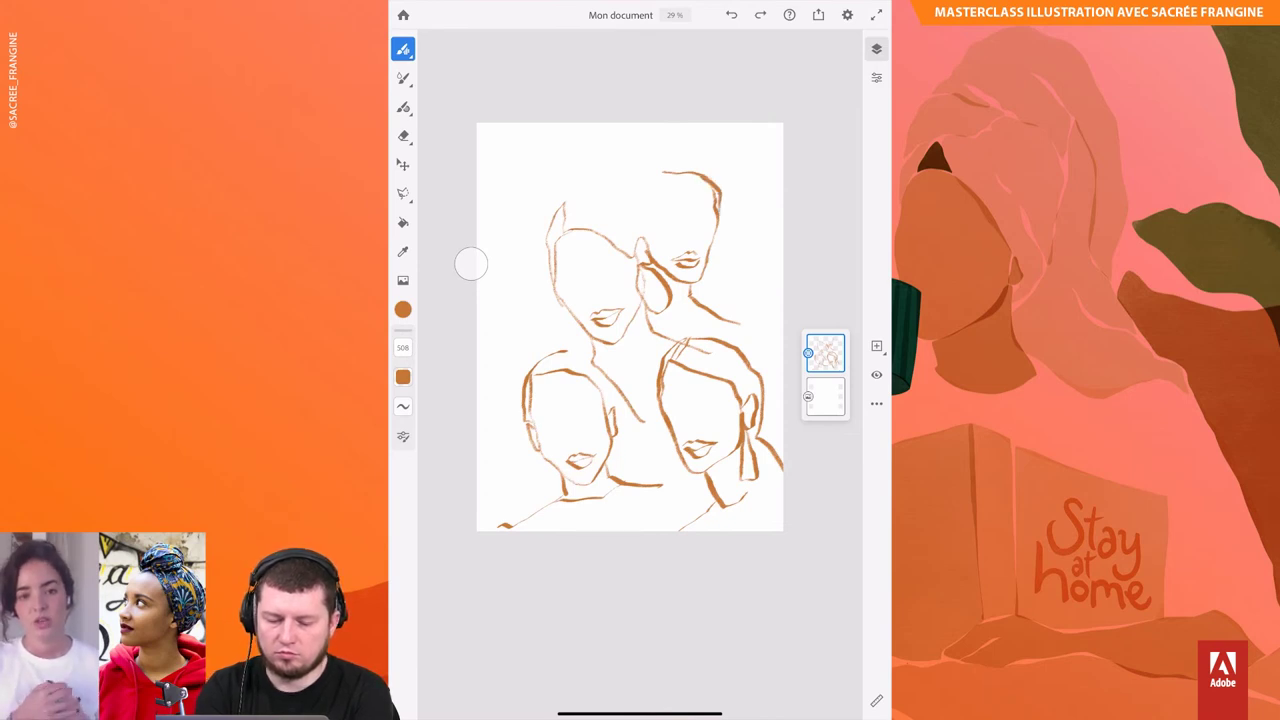
{"action": "mouse_move", "coordinate": [644, 235]}
{"action": "left_mouse_down"}
{"action": "mouse_move", "coordinate": [632, 212]}
{"action": "mouse_move", "coordinate": [638, 236]}
{"action": "left_mouse_up"}
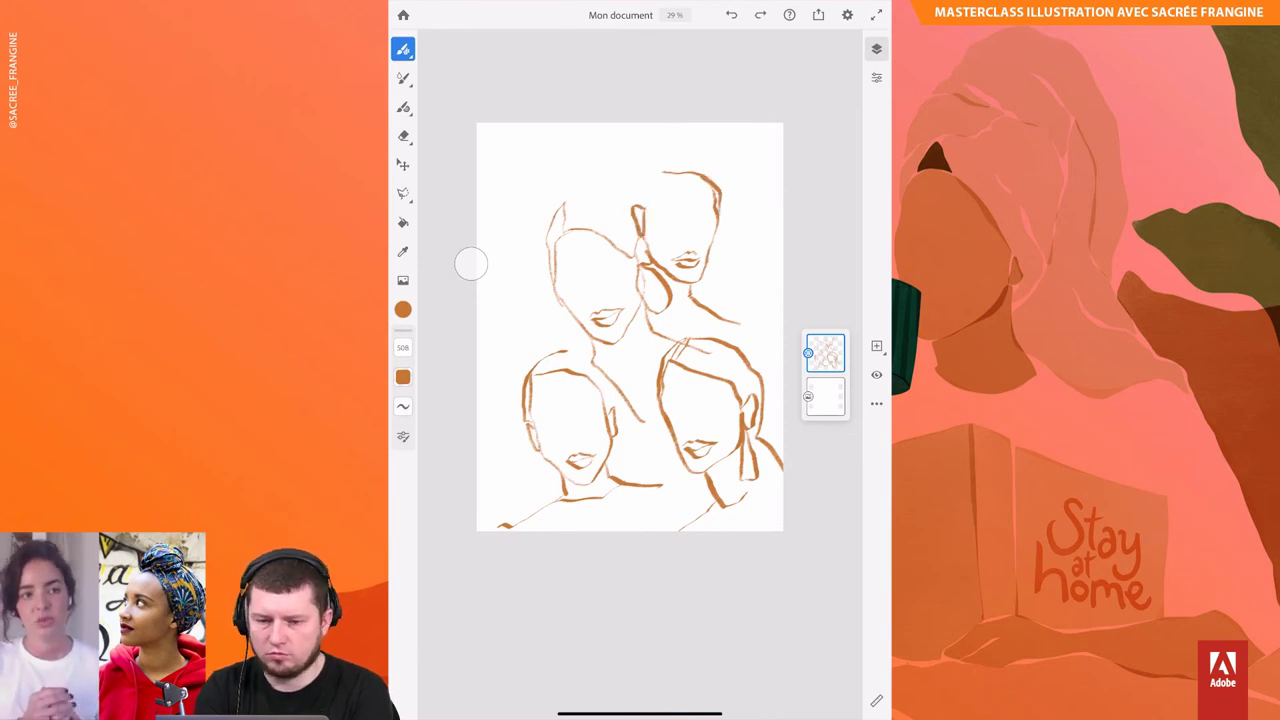
{"action": "left_click_drag", "start_coordinate": [664, 174], "coordinate": [650, 228]}
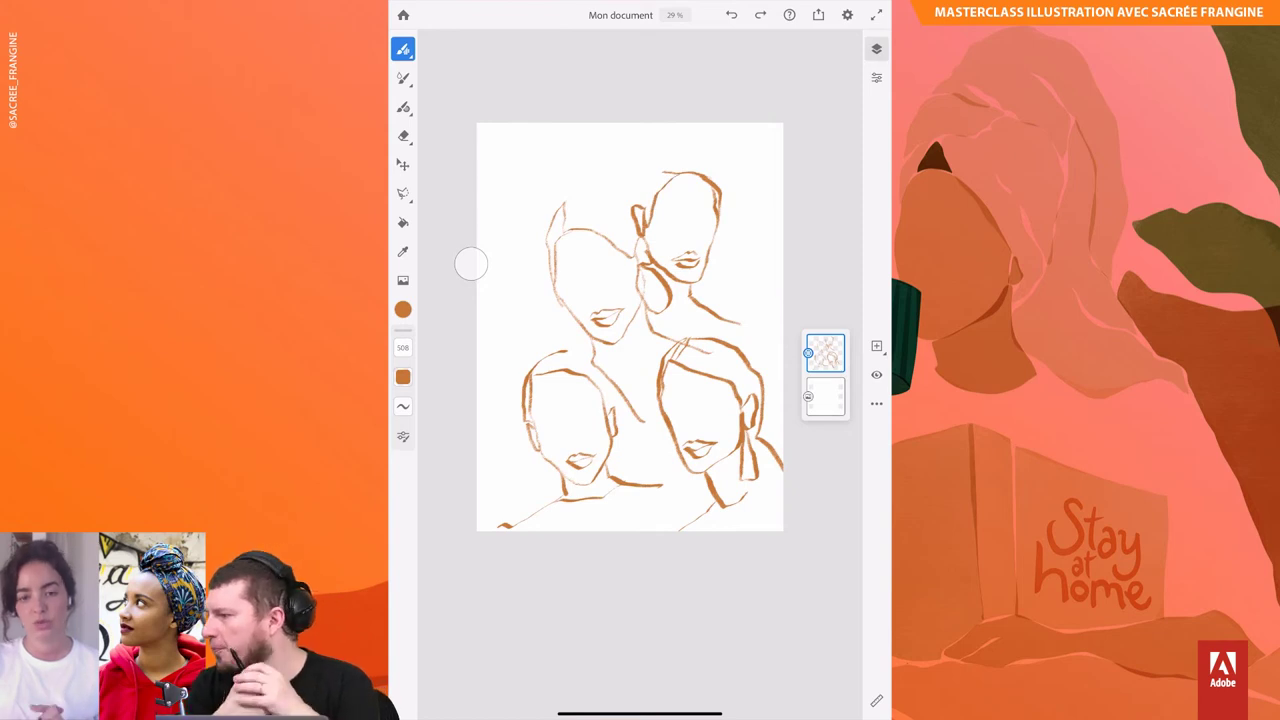
{"action": "left_click_drag", "start_coordinate": [718, 250], "coordinate": [700, 295]}
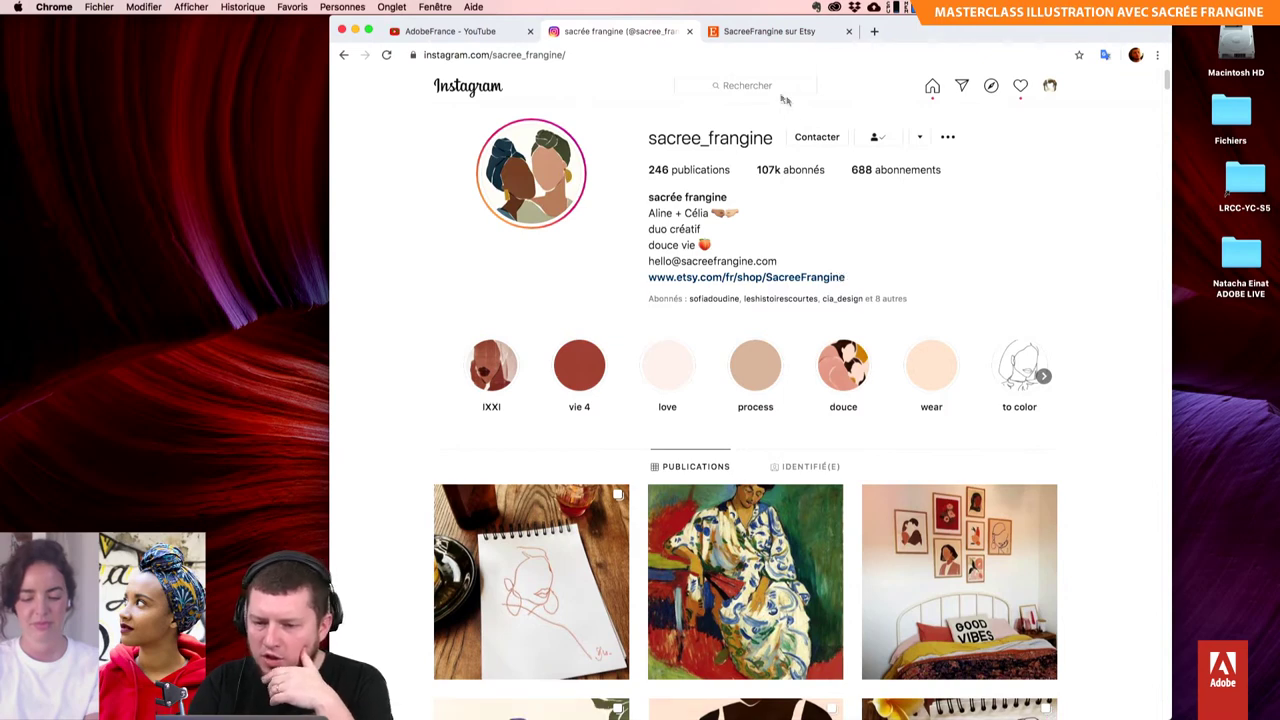
Step: Bring up the artists' Etsy shop page and reload it
{"action": "left_click", "coordinate": [776, 33]}
{"action": "scroll", "coordinate": [810, 400], "scroll_direction": "down", "scroll_amount": 5}
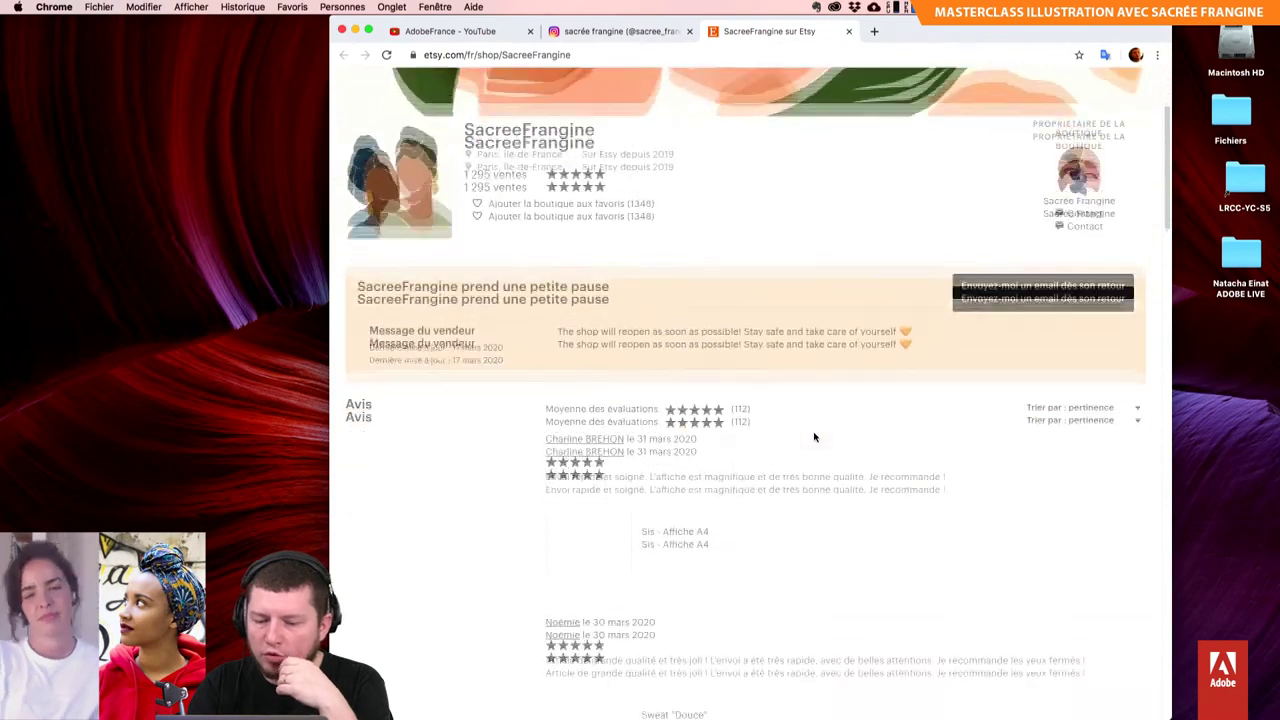
{"action": "scroll", "coordinate": [814, 437], "scroll_direction": "down", "scroll_amount": 3}
{"action": "scroll", "coordinate": [814, 437], "scroll_direction": "up", "scroll_amount": 1}
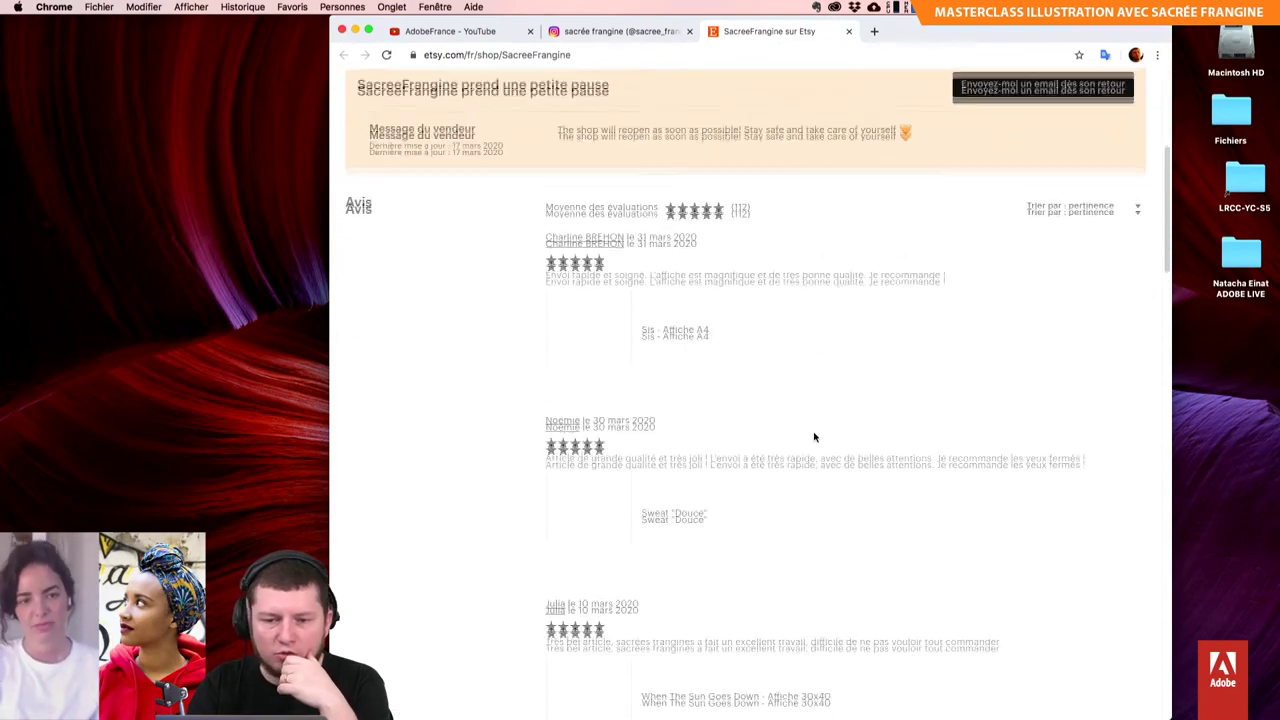
{"action": "scroll", "coordinate": [814, 437], "scroll_direction": "down", "scroll_amount": 3}
{"action": "scroll", "coordinate": [814, 437], "scroll_direction": "down", "scroll_amount": 3}
{"action": "scroll", "coordinate": [814, 437], "scroll_direction": "down", "scroll_amount": 3}
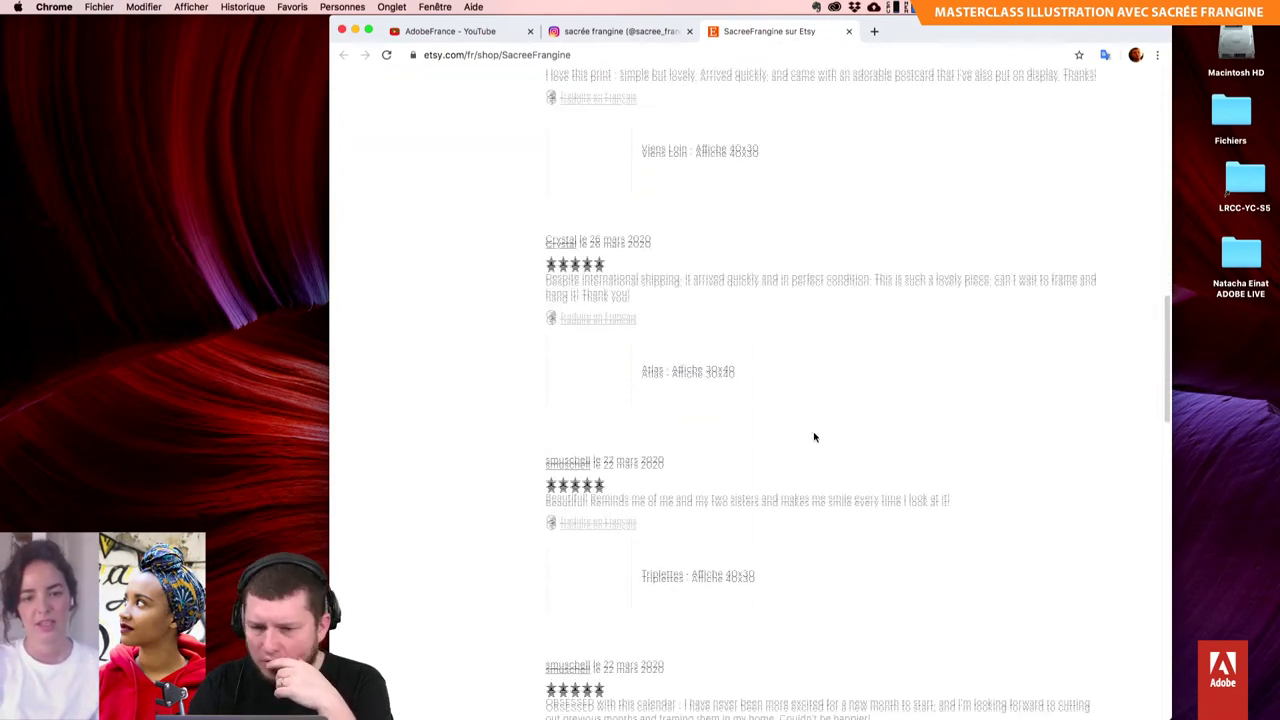
{"action": "left_click", "coordinate": [715, 55]}
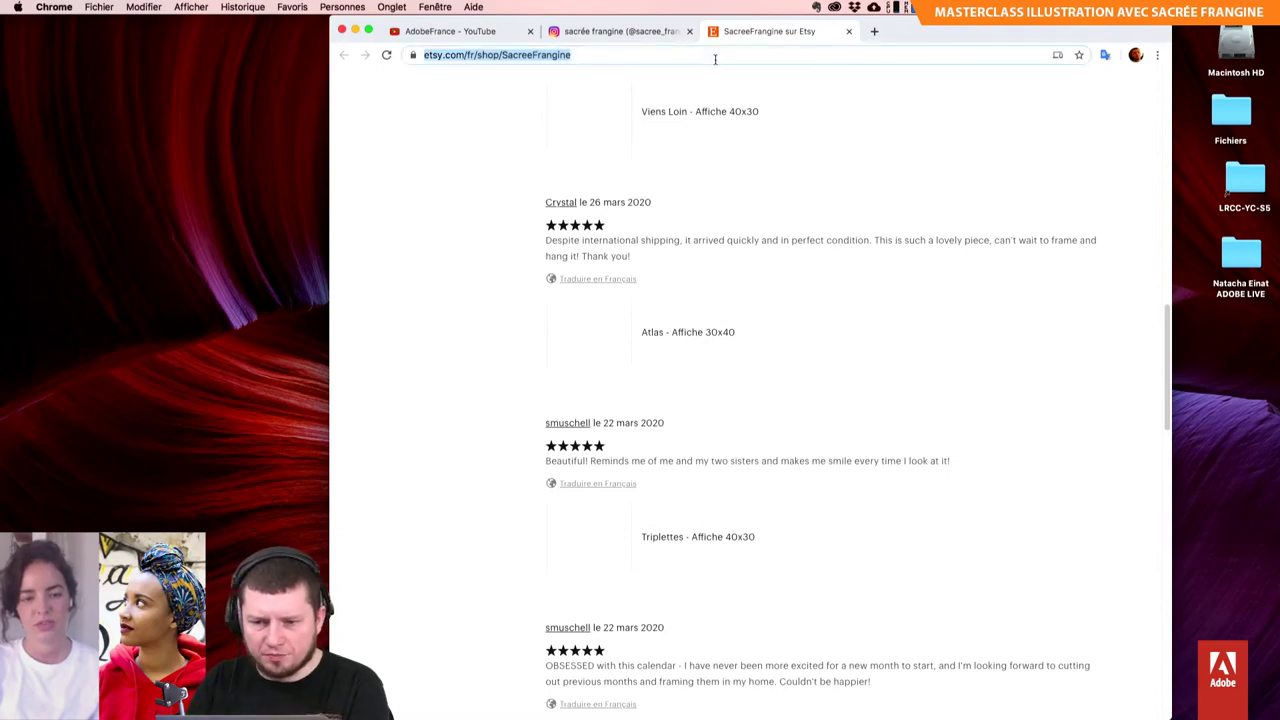
{"action": "key", "text": "Return"}
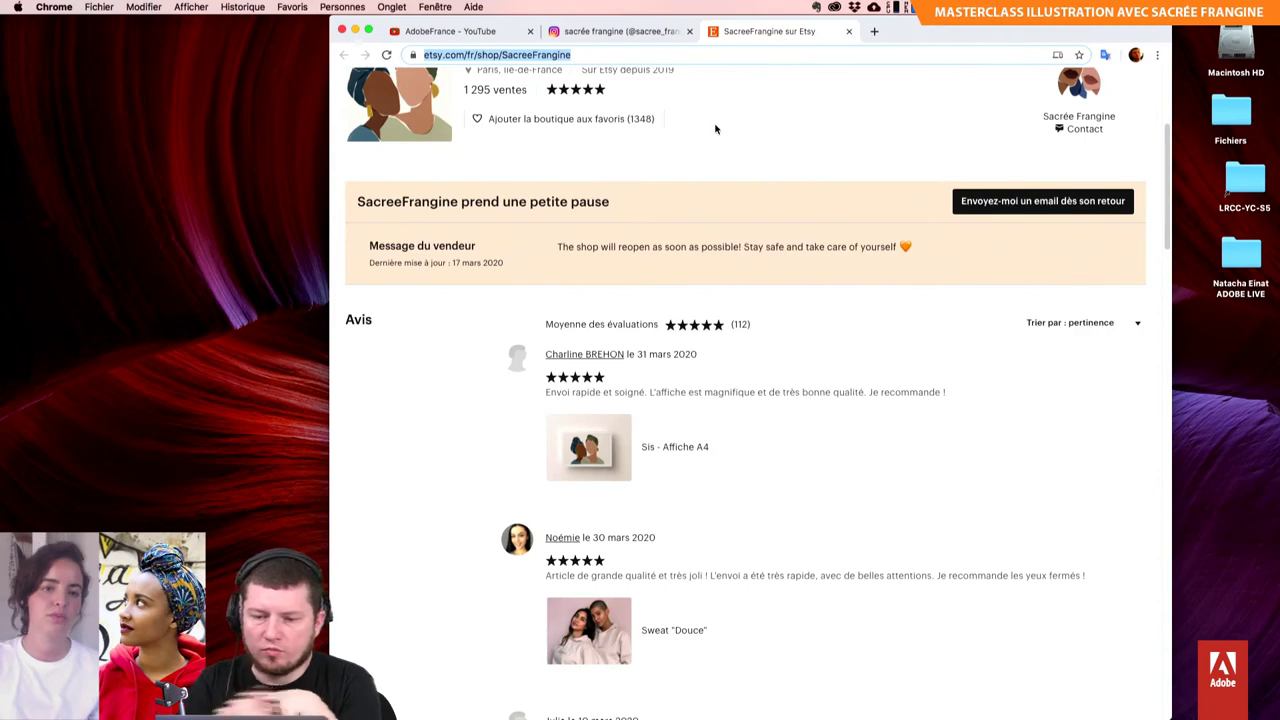
Step: Scroll to the bottom of the shop reviews and go to review page 2
{"action": "scroll", "coordinate": [715, 128], "scroll_direction": "down", "scroll_amount": 2}
{"action": "scroll", "coordinate": [734, 232], "scroll_direction": "down", "scroll_amount": 5}
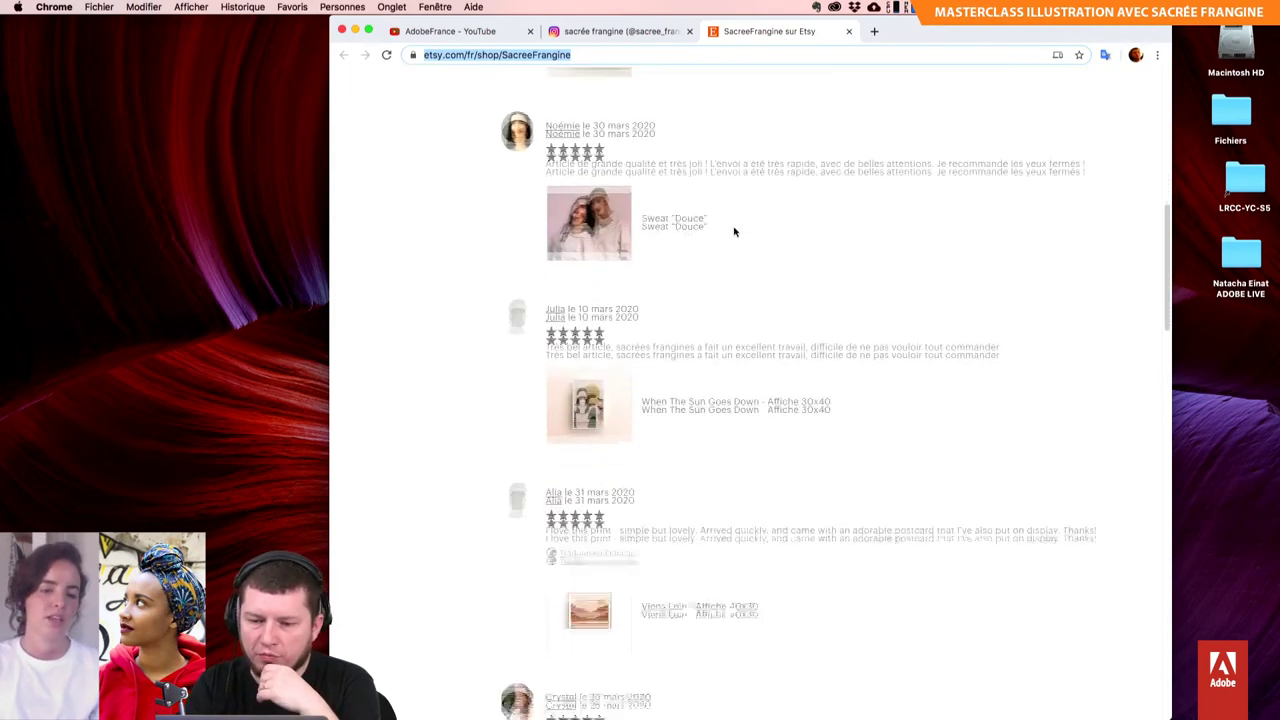
{"action": "scroll", "coordinate": [734, 232], "scroll_direction": "down", "scroll_amount": 2}
{"action": "scroll", "coordinate": [734, 232], "scroll_direction": "down", "scroll_amount": 1}
{"action": "scroll", "coordinate": [734, 232], "scroll_direction": "down", "scroll_amount": 1}
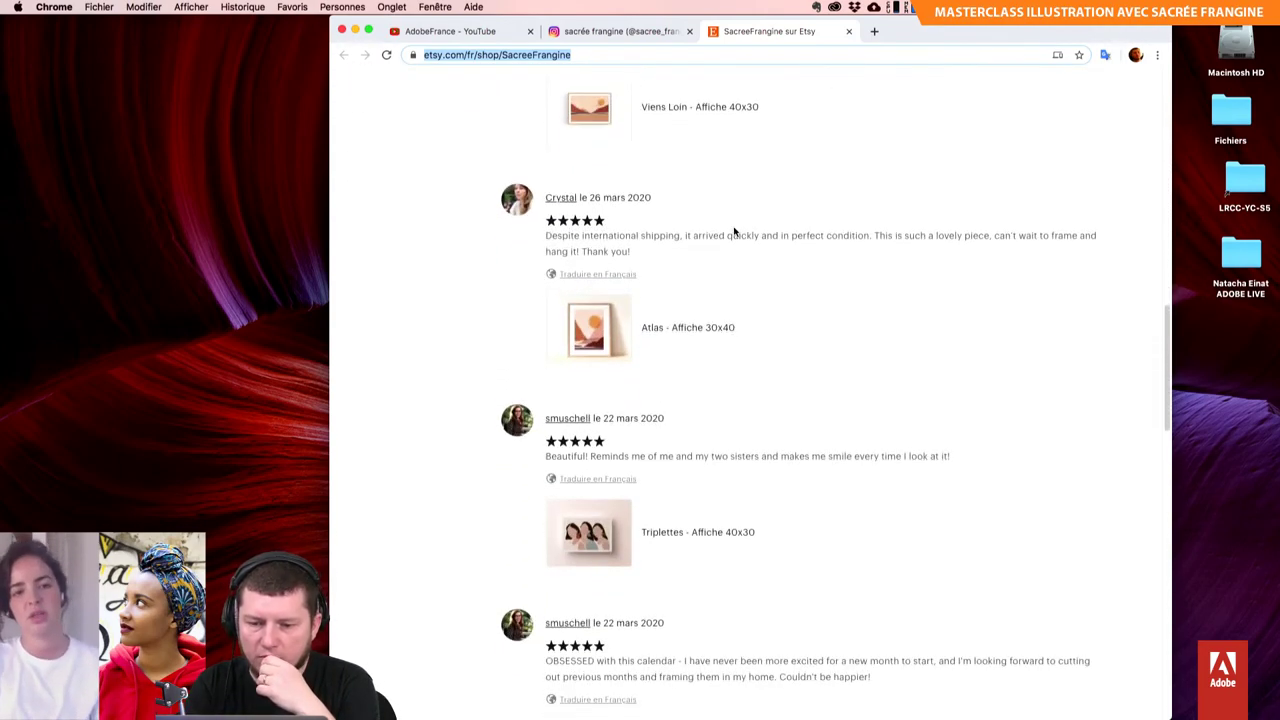
{"action": "scroll", "coordinate": [734, 232], "scroll_direction": "down", "scroll_amount": 1}
{"action": "scroll", "coordinate": [734, 232], "scroll_direction": "down", "scroll_amount": 1}
{"action": "scroll", "coordinate": [734, 232], "scroll_direction": "down", "scroll_amount": 2}
{"action": "scroll", "coordinate": [734, 232], "scroll_direction": "down", "scroll_amount": 1}
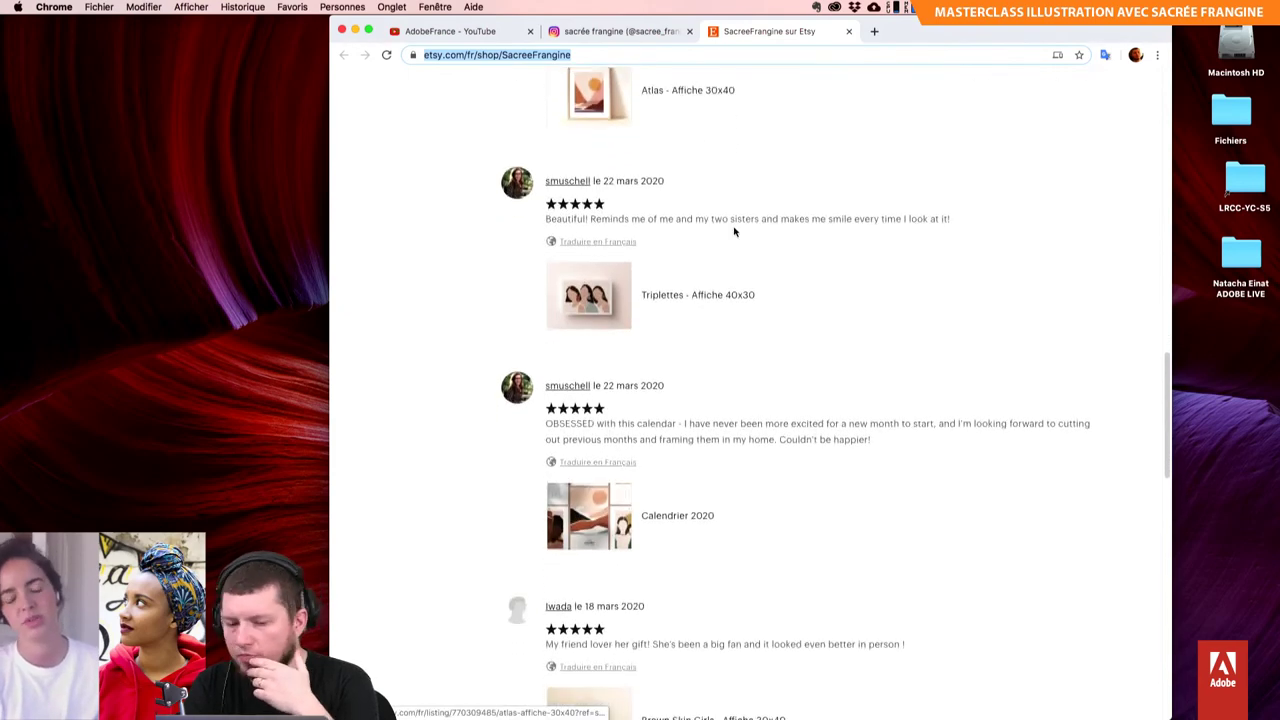
{"action": "scroll", "coordinate": [734, 232], "scroll_direction": "down", "scroll_amount": 1}
{"action": "scroll", "coordinate": [734, 232], "scroll_direction": "down", "scroll_amount": 1}
{"action": "scroll", "coordinate": [734, 232], "scroll_direction": "down", "scroll_amount": 1}
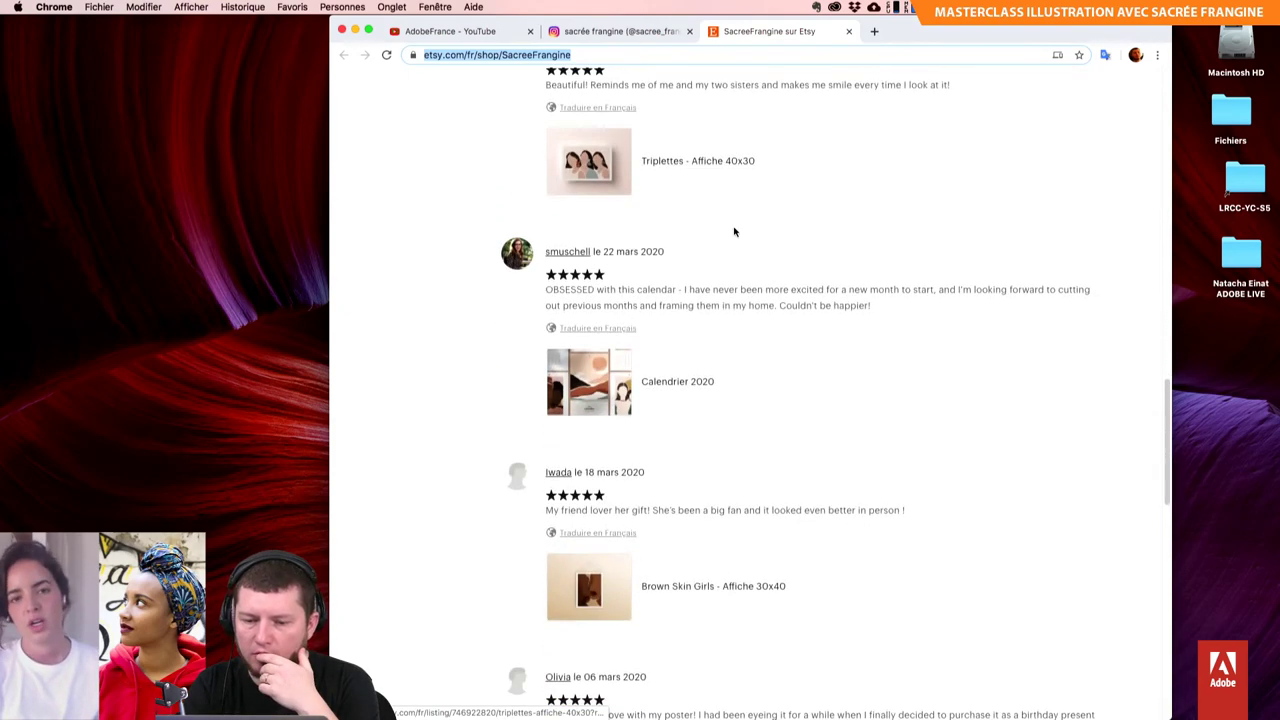
{"action": "scroll", "coordinate": [734, 232], "scroll_direction": "down", "scroll_amount": 1}
{"action": "scroll", "coordinate": [734, 232], "scroll_direction": "down", "scroll_amount": 1}
{"action": "scroll", "coordinate": [734, 232], "scroll_direction": "down", "scroll_amount": 1}
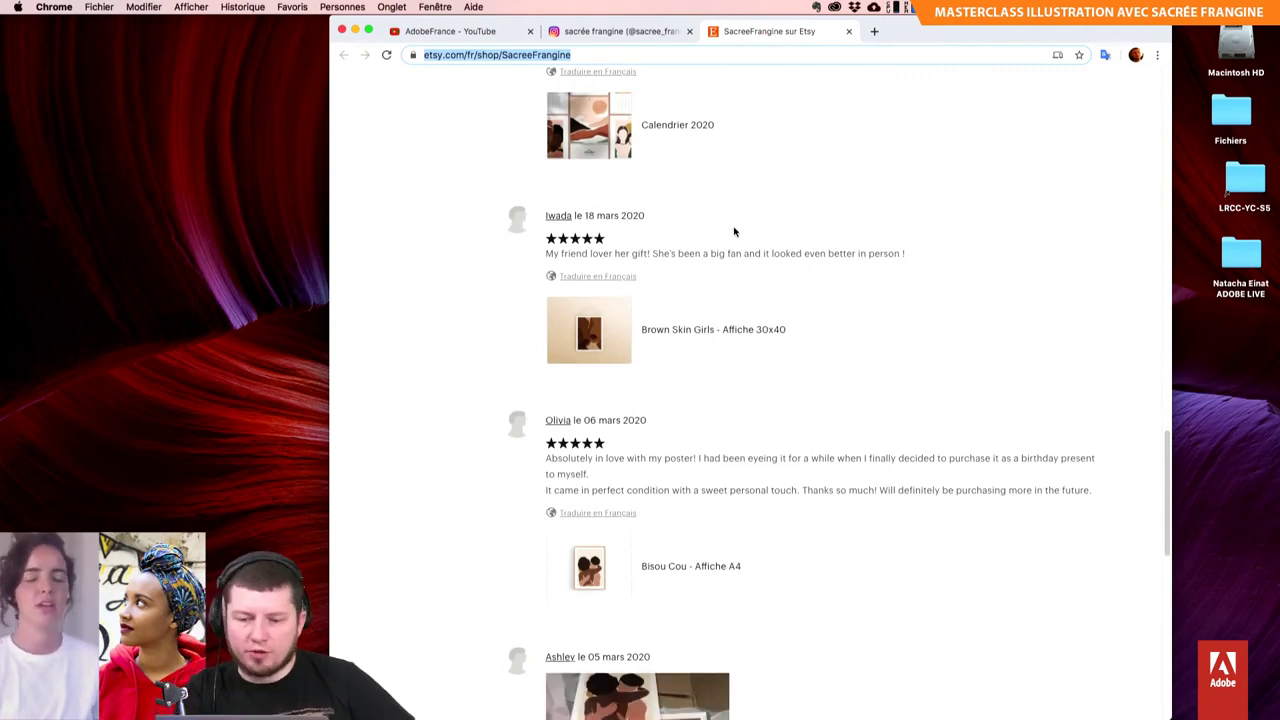
{"action": "scroll", "coordinate": [734, 232], "scroll_direction": "down", "scroll_amount": 3}
{"action": "scroll", "coordinate": [734, 232], "scroll_direction": "down", "scroll_amount": 4}
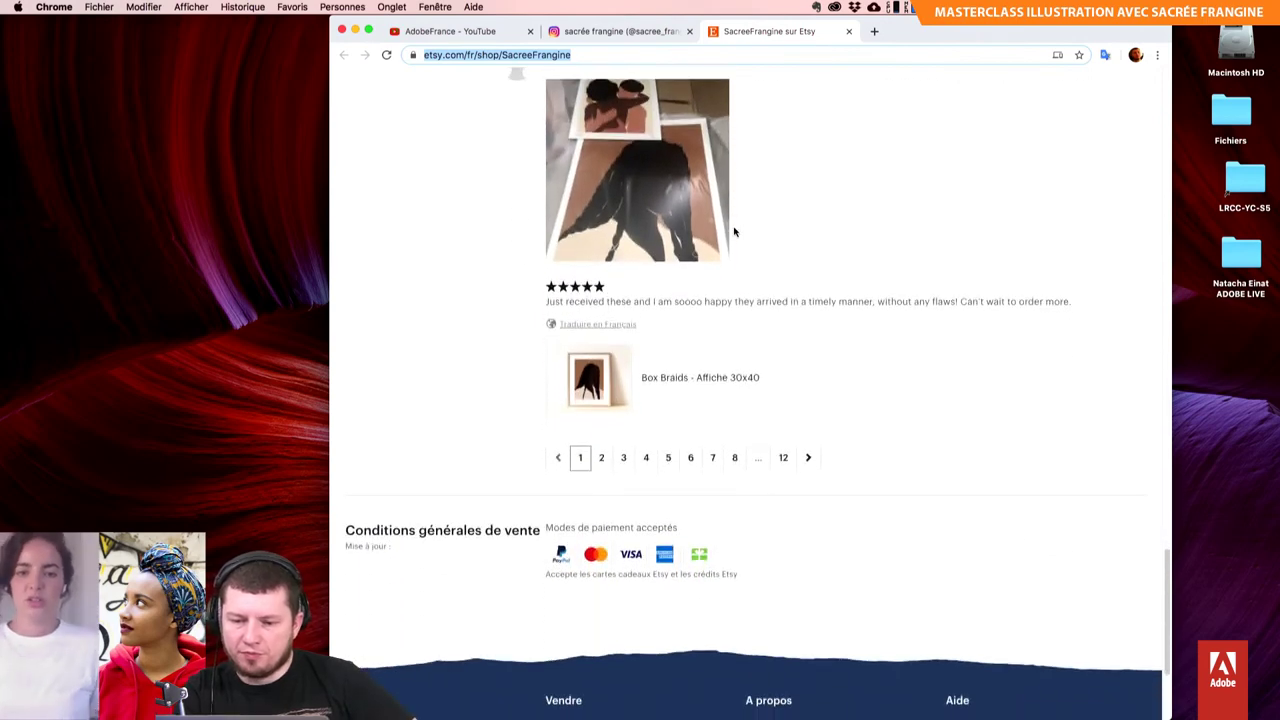
{"action": "left_click", "coordinate": [602, 457]}
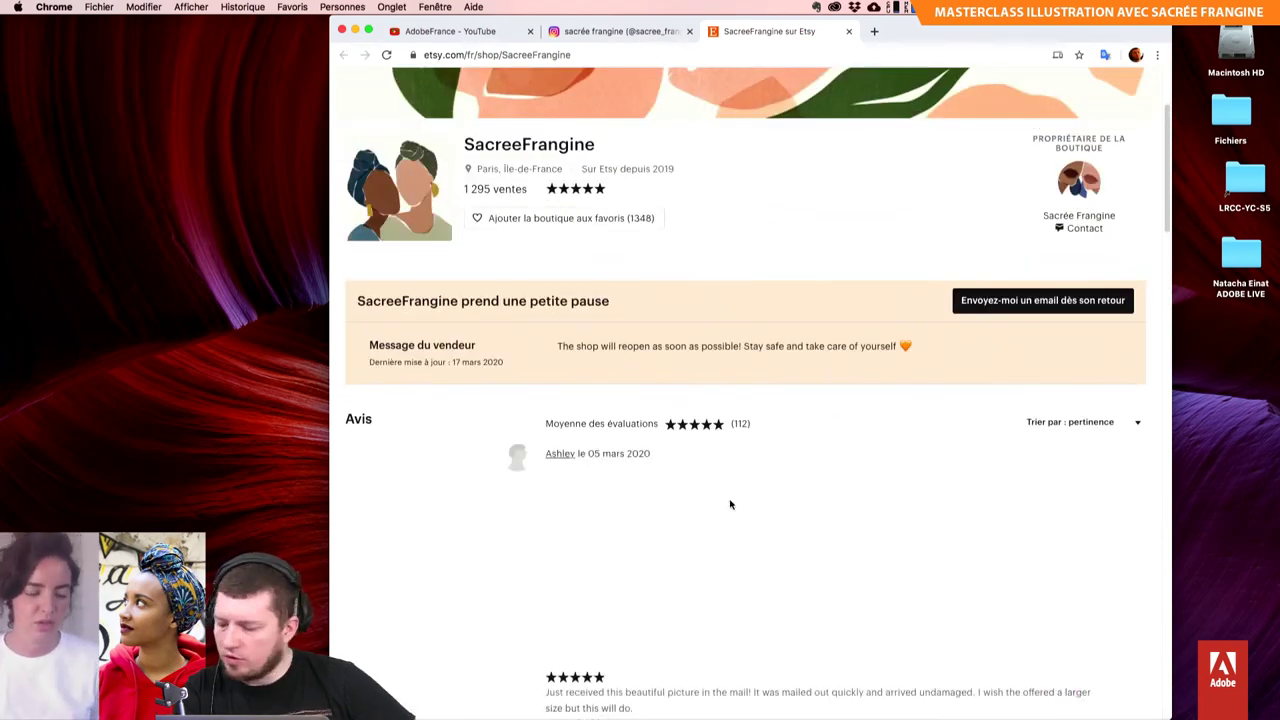
Step: Scroll through the second page of SacreeFrangine reviews and go to review page 3
{"action": "scroll", "coordinate": [730, 505], "scroll_direction": "down", "scroll_amount": 1}
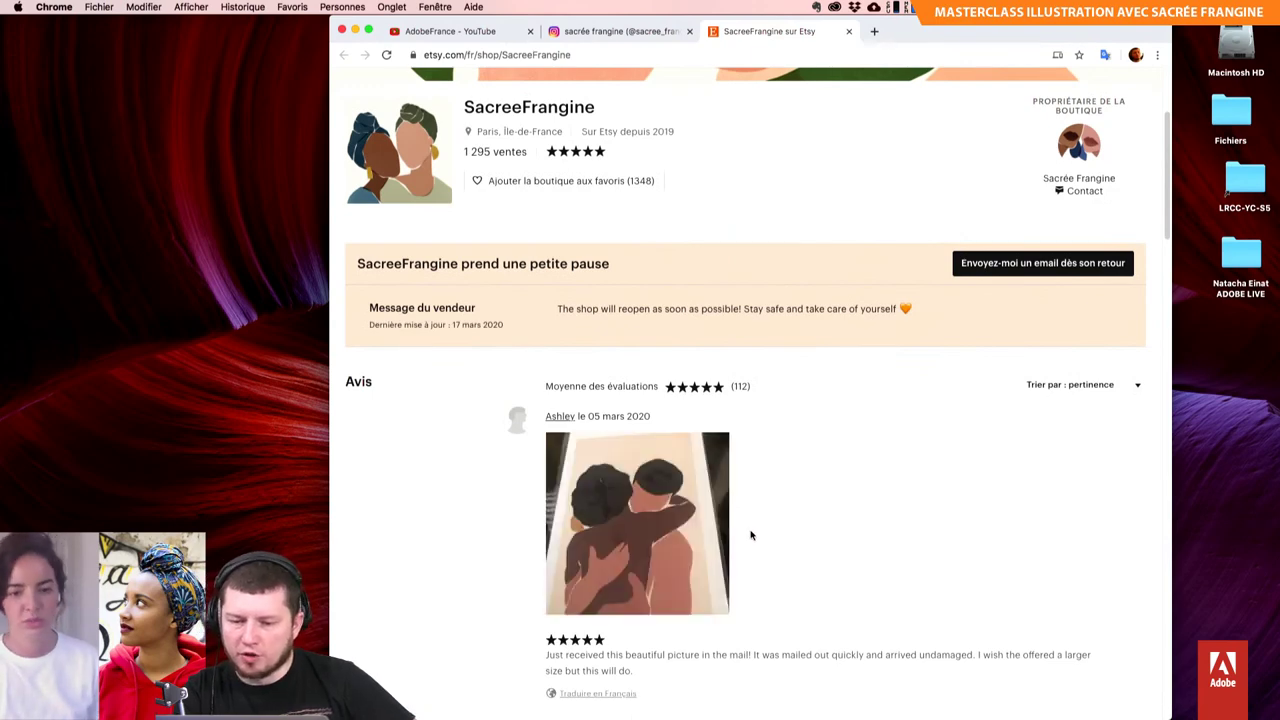
{"action": "scroll", "coordinate": [751, 535], "scroll_direction": "down", "scroll_amount": 1}
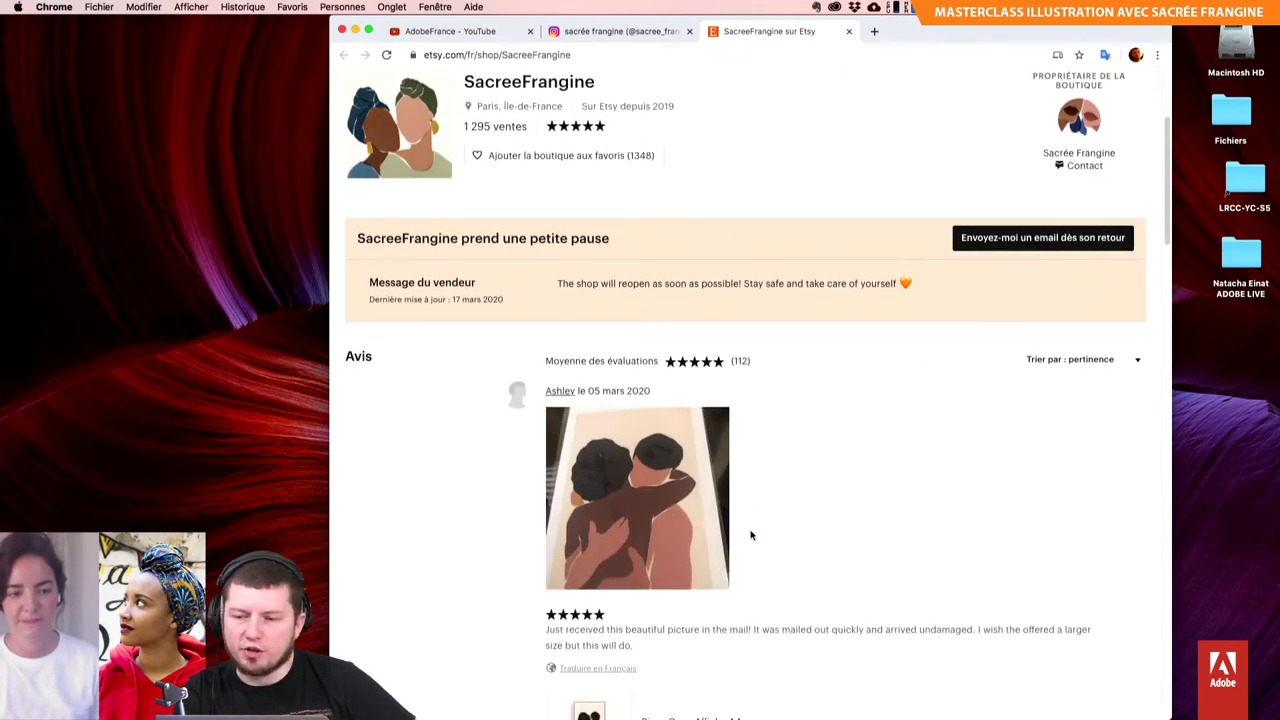
{"action": "scroll", "coordinate": [751, 535], "scroll_direction": "down", "scroll_amount": 3}
{"action": "scroll", "coordinate": [751, 535], "scroll_direction": "down", "scroll_amount": 2}
{"action": "scroll", "coordinate": [751, 535], "scroll_direction": "down", "scroll_amount": 3}
{"action": "scroll", "coordinate": [751, 535], "scroll_direction": "down", "scroll_amount": 2}
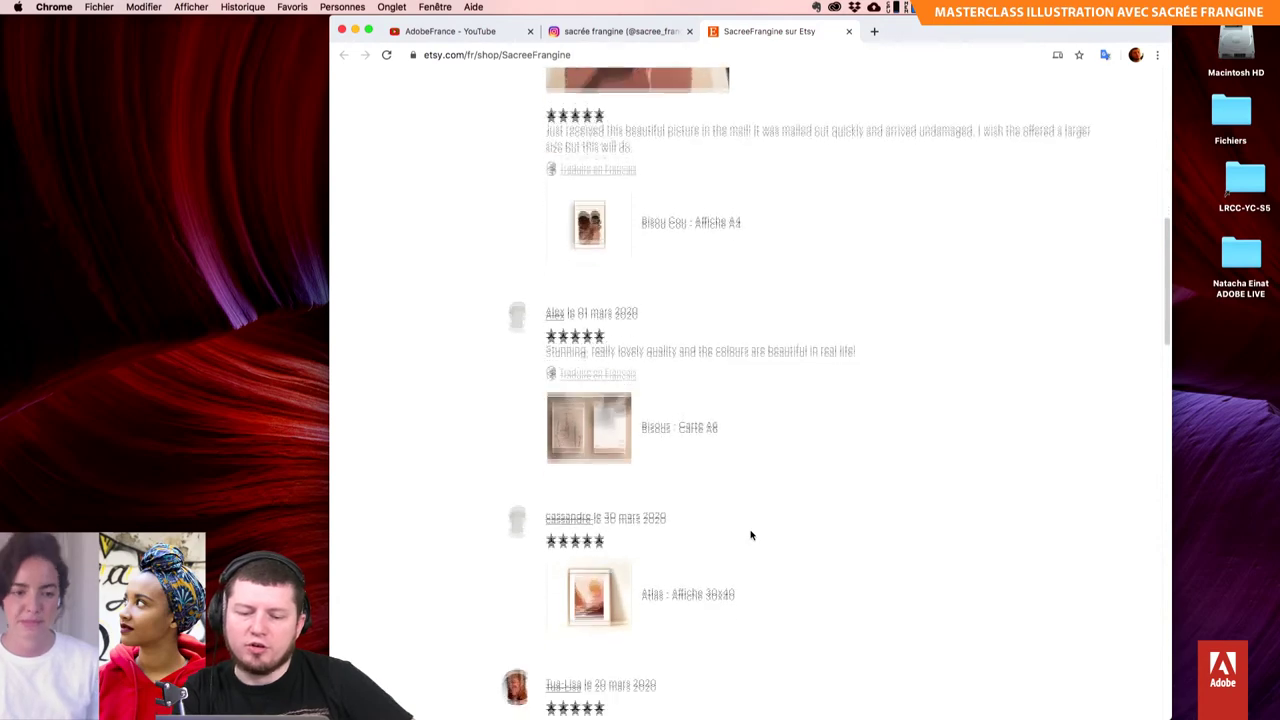
{"action": "scroll", "coordinate": [751, 535], "scroll_direction": "down", "scroll_amount": 3}
{"action": "scroll", "coordinate": [751, 535], "scroll_direction": "down", "scroll_amount": 4}
{"action": "scroll", "coordinate": [751, 535], "scroll_direction": "down", "scroll_amount": 3}
{"action": "scroll", "coordinate": [751, 535], "scroll_direction": "down", "scroll_amount": 1}
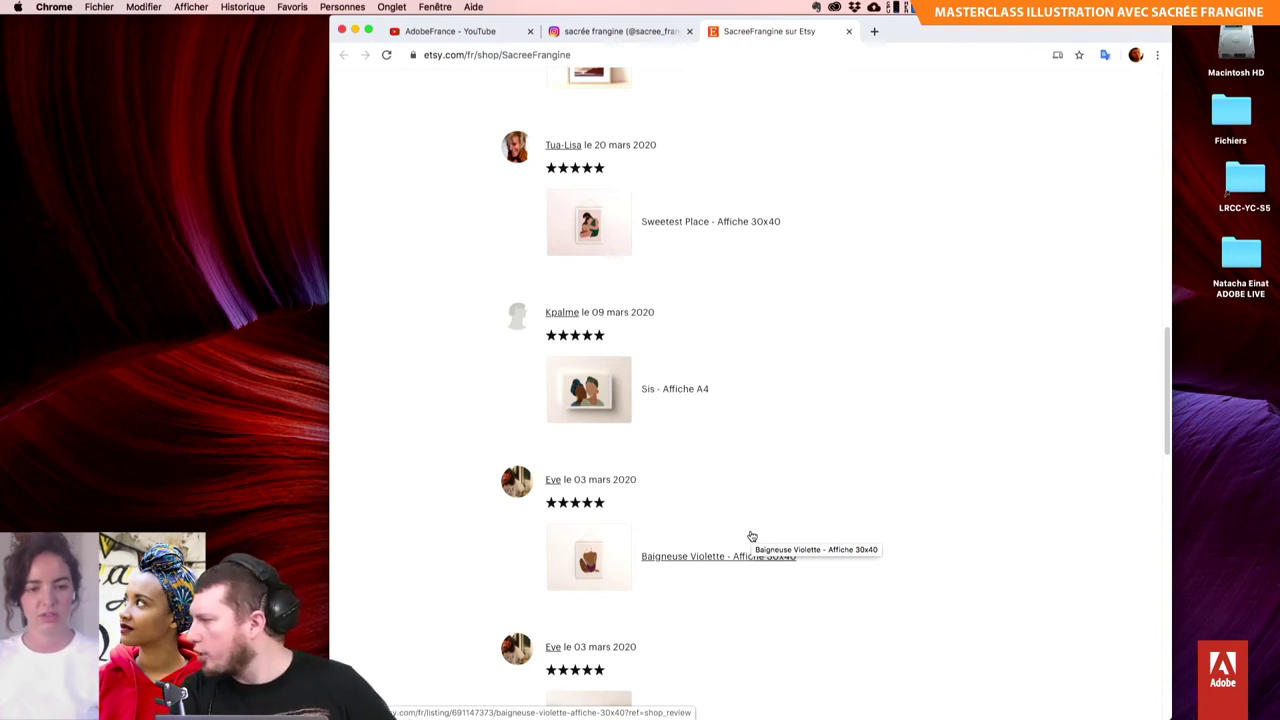
{"action": "scroll", "coordinate": [752, 537], "scroll_direction": "down", "scroll_amount": 1}
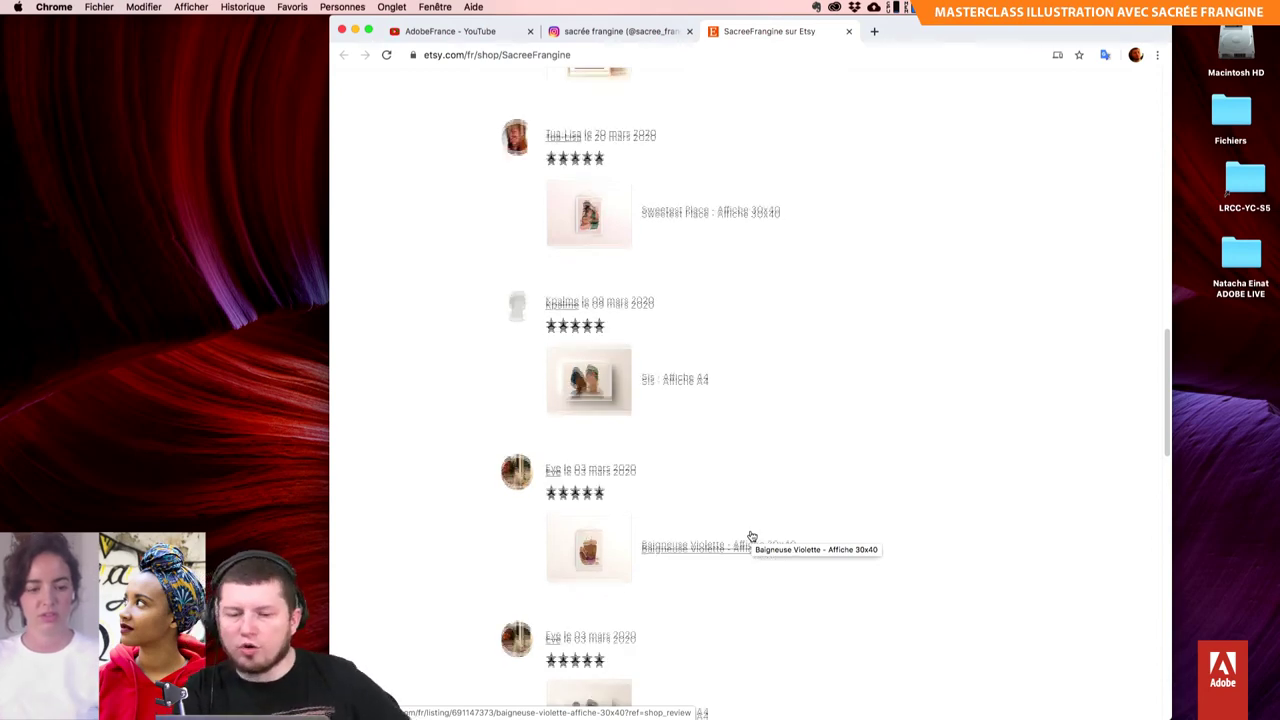
{"action": "scroll", "coordinate": [752, 537], "scroll_direction": "down", "scroll_amount": 4}
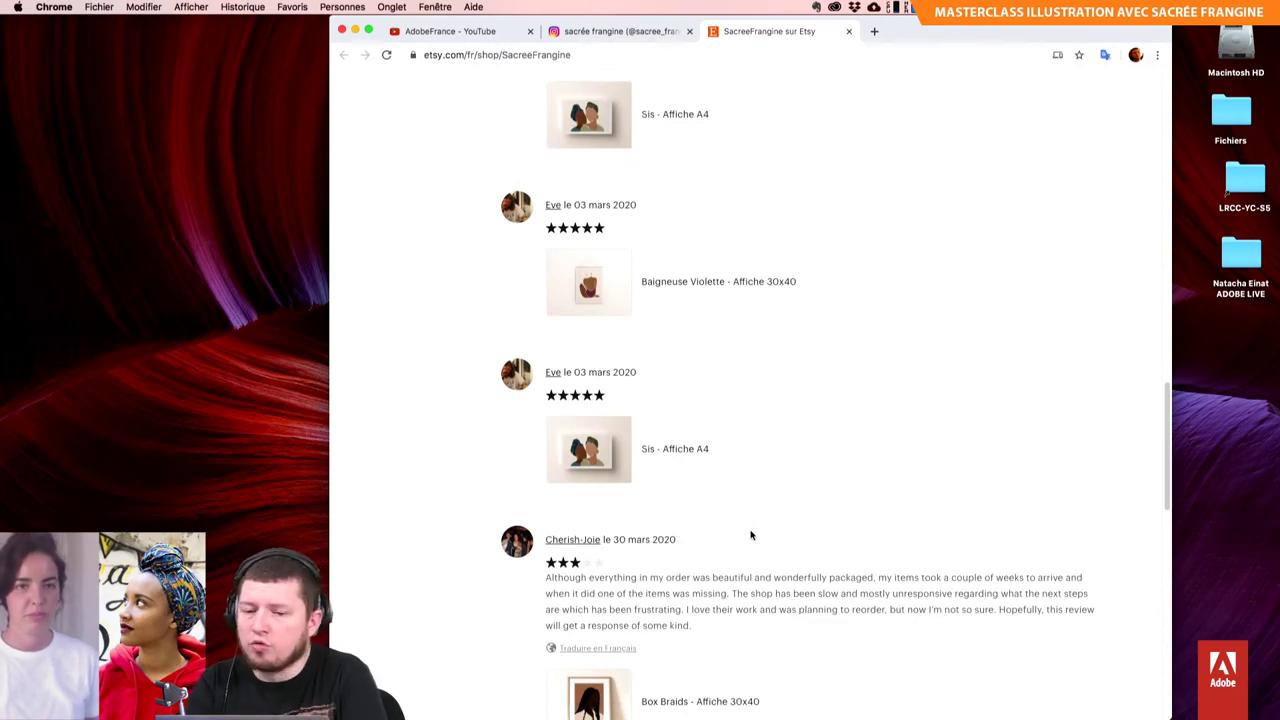
{"action": "scroll", "coordinate": [751, 535], "scroll_direction": "down", "scroll_amount": 3}
{"action": "scroll", "coordinate": [751, 535], "scroll_direction": "down", "scroll_amount": 2}
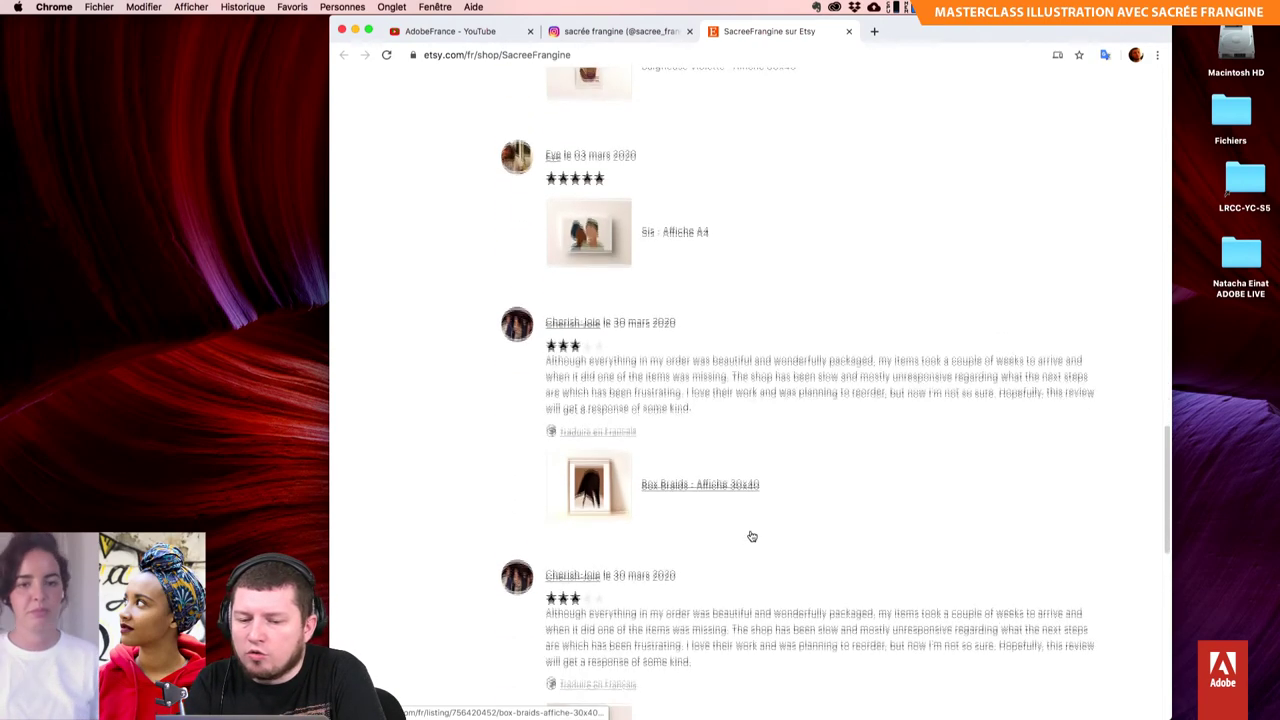
{"action": "scroll", "coordinate": [751, 535], "scroll_direction": "down", "scroll_amount": 2}
{"action": "scroll", "coordinate": [751, 535], "scroll_direction": "down", "scroll_amount": 3}
{"action": "scroll", "coordinate": [751, 535], "scroll_direction": "down", "scroll_amount": 1}
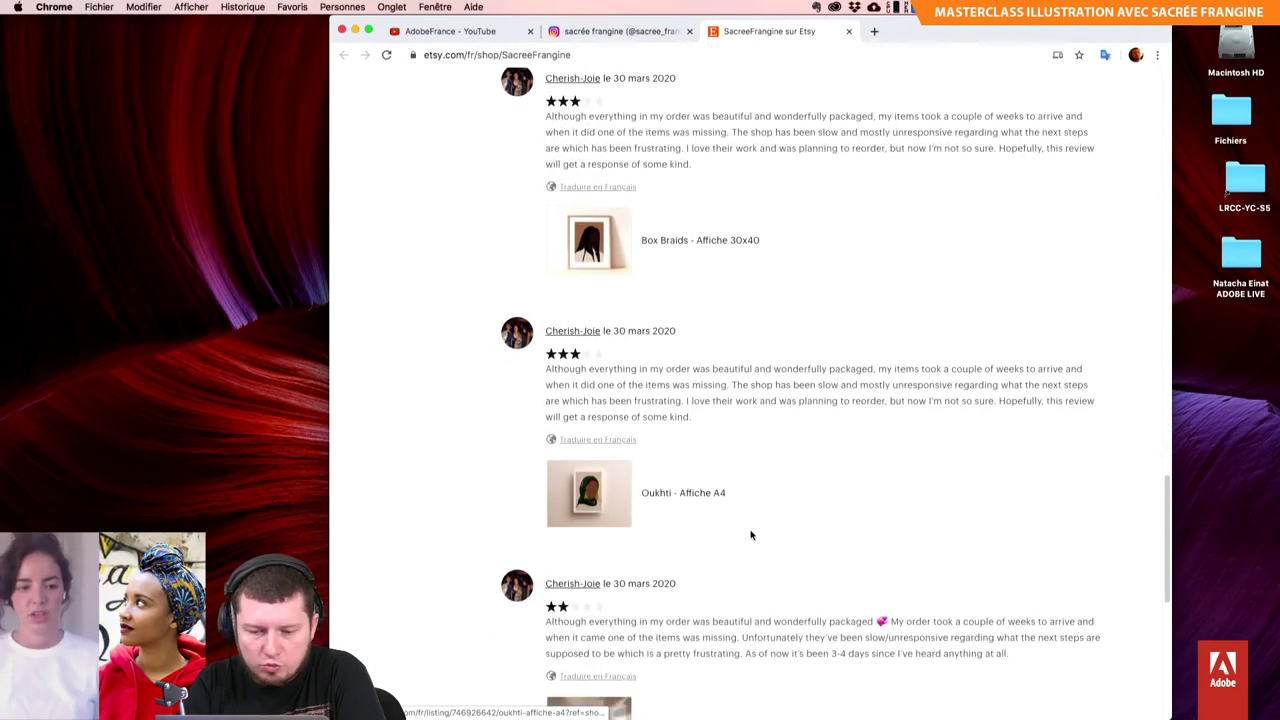
{"action": "scroll", "coordinate": [751, 535], "scroll_direction": "down", "scroll_amount": 2}
{"action": "scroll", "coordinate": [751, 535], "scroll_direction": "down", "scroll_amount": 1}
{"action": "scroll", "coordinate": [751, 535], "scroll_direction": "down", "scroll_amount": 2}
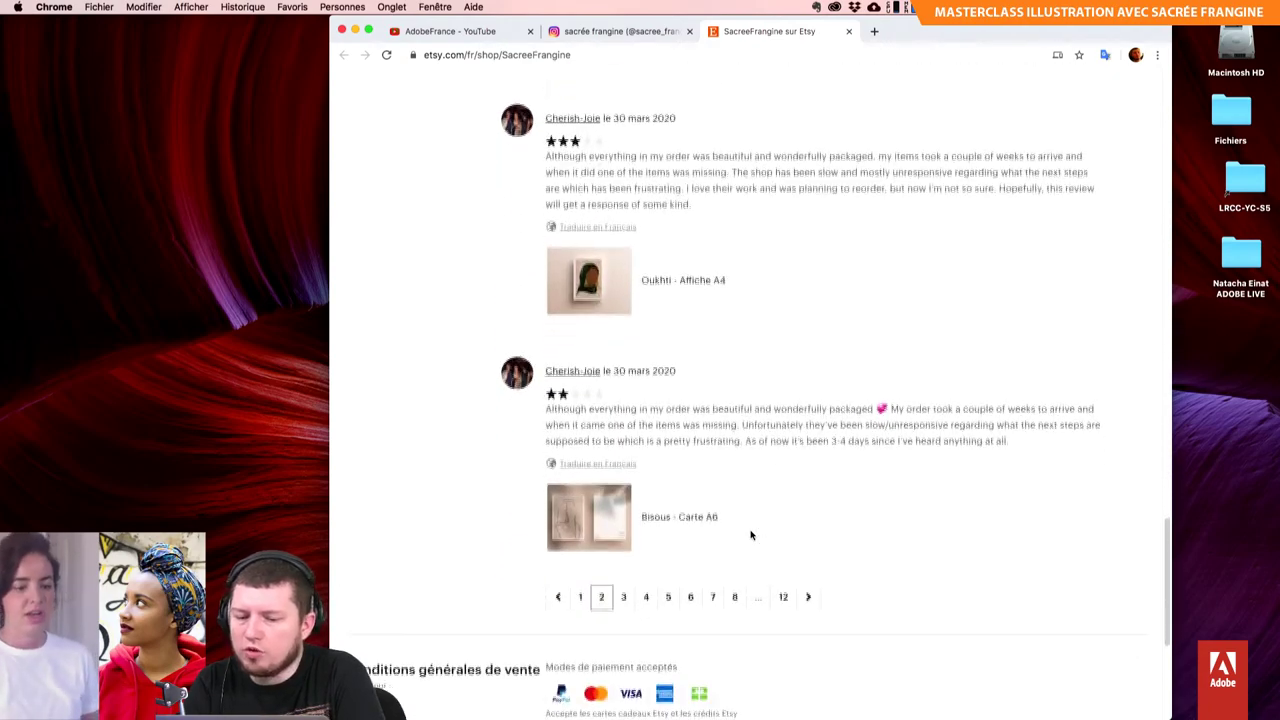
{"action": "left_click", "coordinate": [625, 592]}
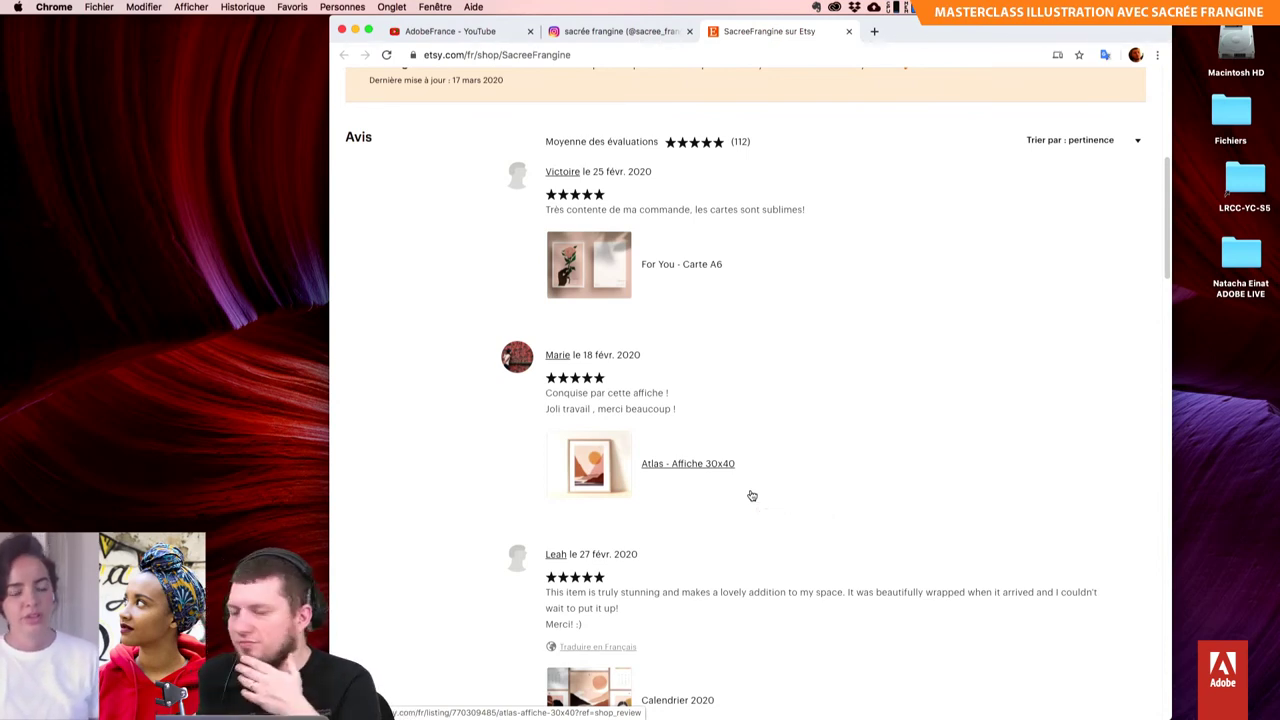
Step: Skim down the third review page, then scroll back up to the shop banner
{"action": "scroll", "coordinate": [752, 495], "scroll_direction": "down", "scroll_amount": 5}
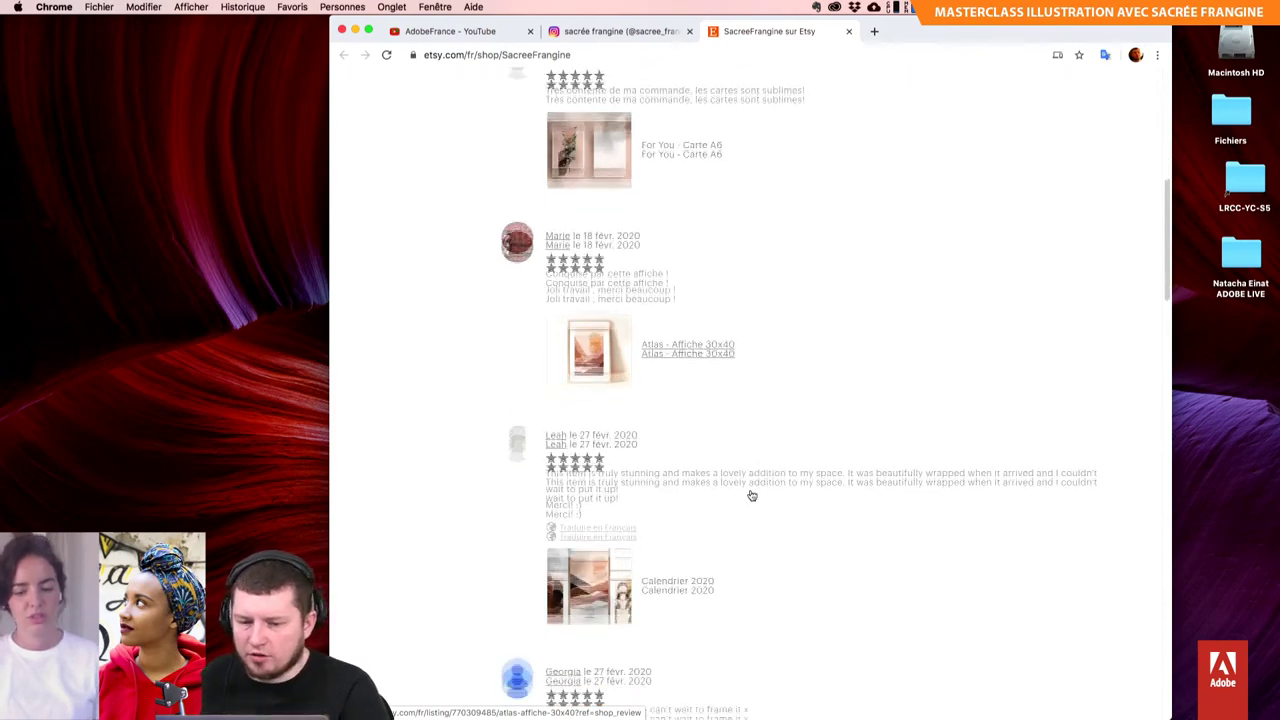
{"action": "scroll", "coordinate": [752, 495], "scroll_direction": "down", "scroll_amount": 3}
{"action": "scroll", "coordinate": [752, 495], "scroll_direction": "up", "scroll_amount": 10}
{"action": "scroll", "coordinate": [752, 495], "scroll_direction": "up", "scroll_amount": 10}
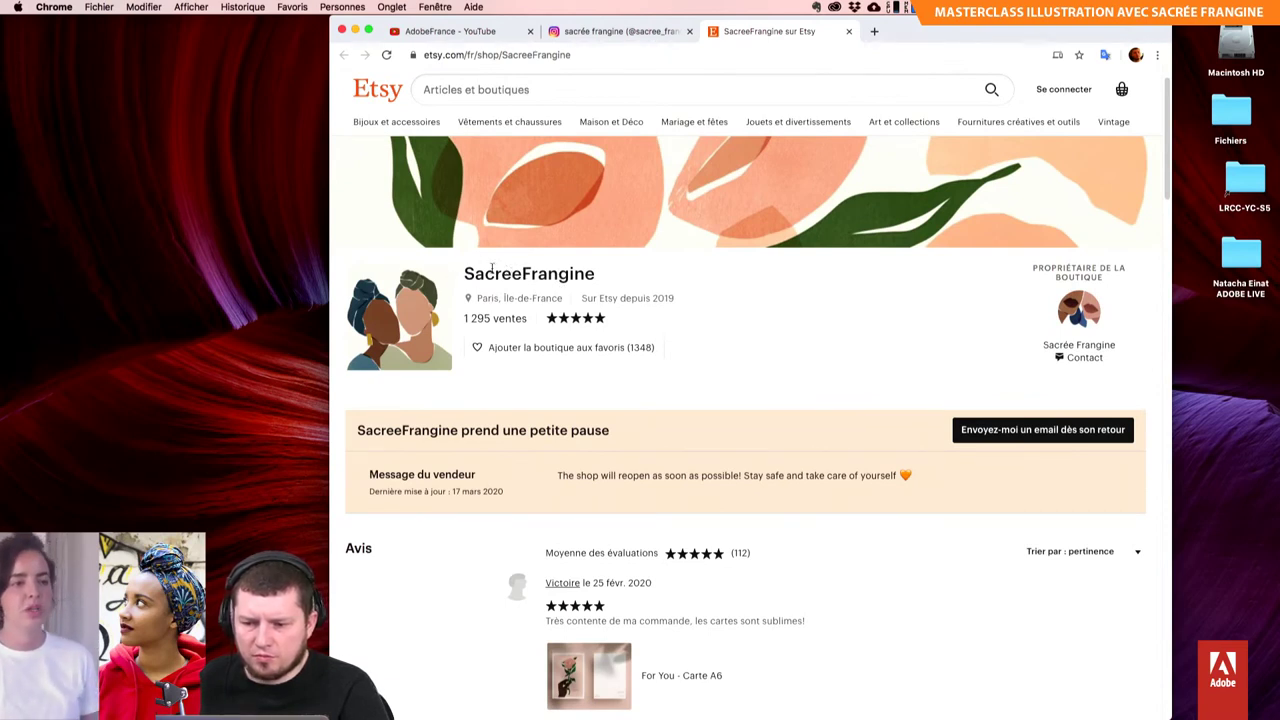
Step: View the shop owner's Sacrée Frangine profile, then switch to the sacree_frangine Instagram tab
{"action": "left_click", "coordinate": [1074, 306]}
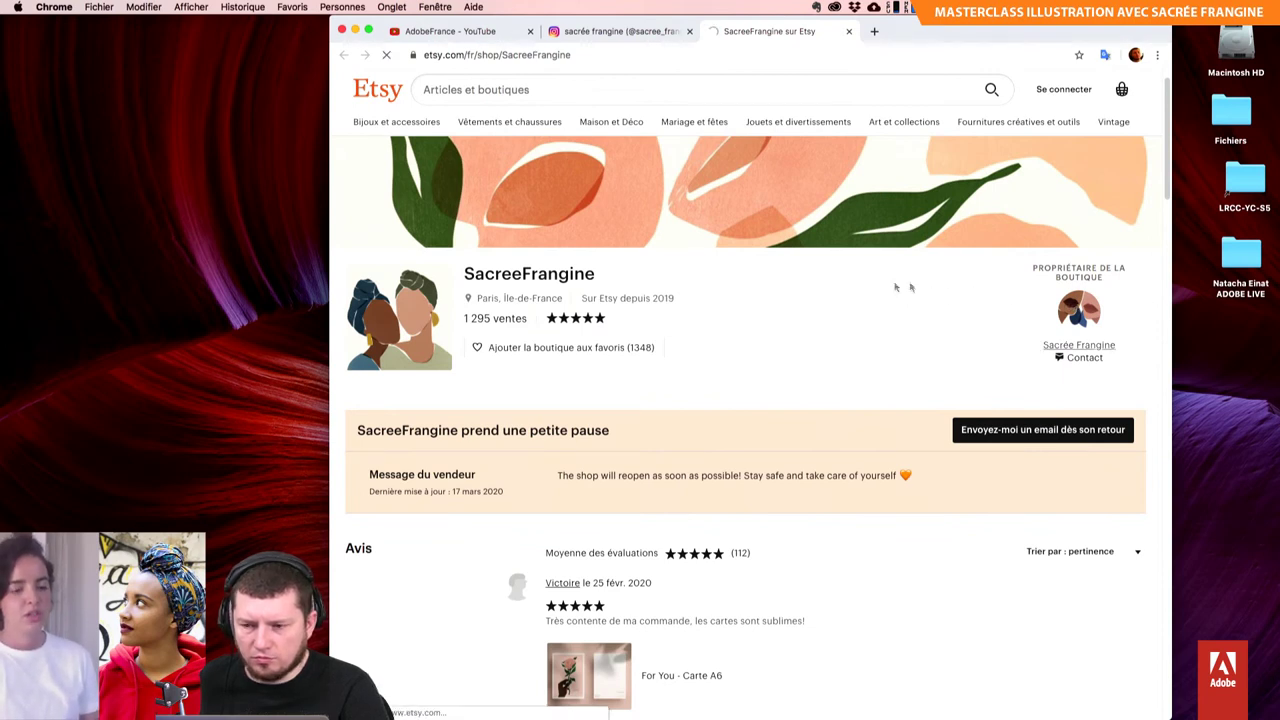
{"action": "scroll", "coordinate": [728, 470], "scroll_direction": "down", "scroll_amount": 6}
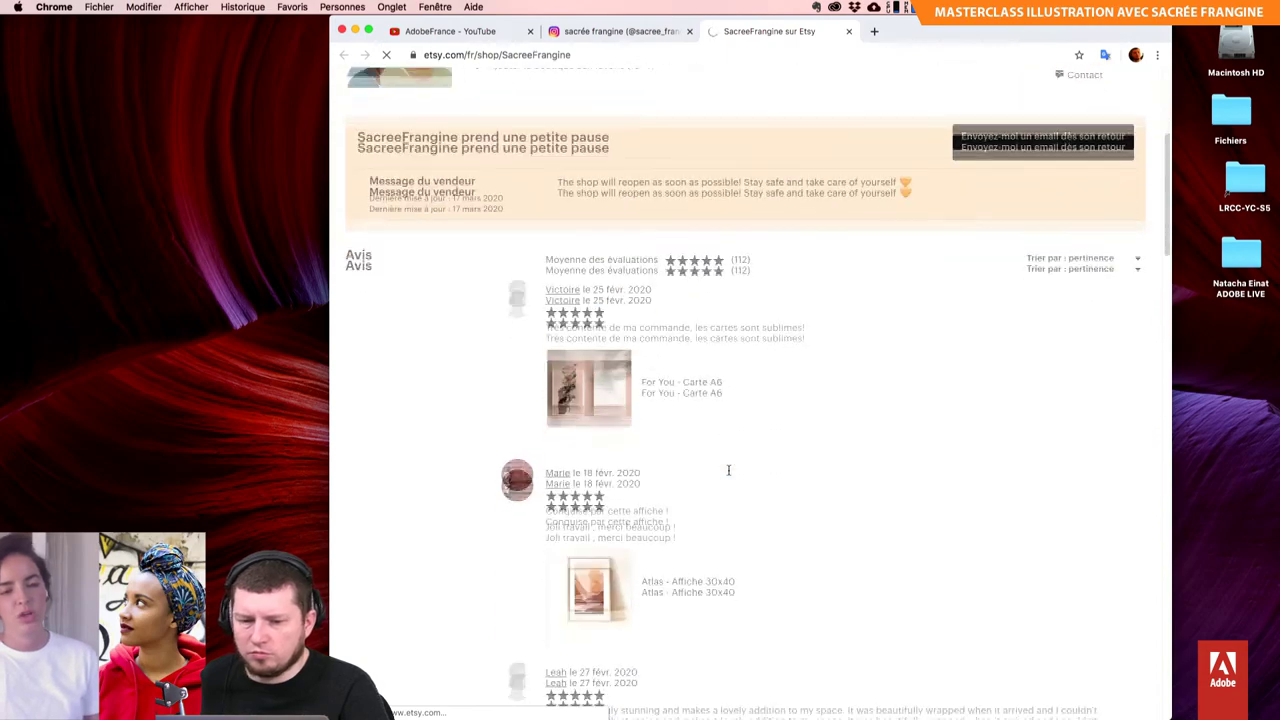
{"action": "scroll", "coordinate": [728, 474], "scroll_direction": "down", "scroll_amount": 1}
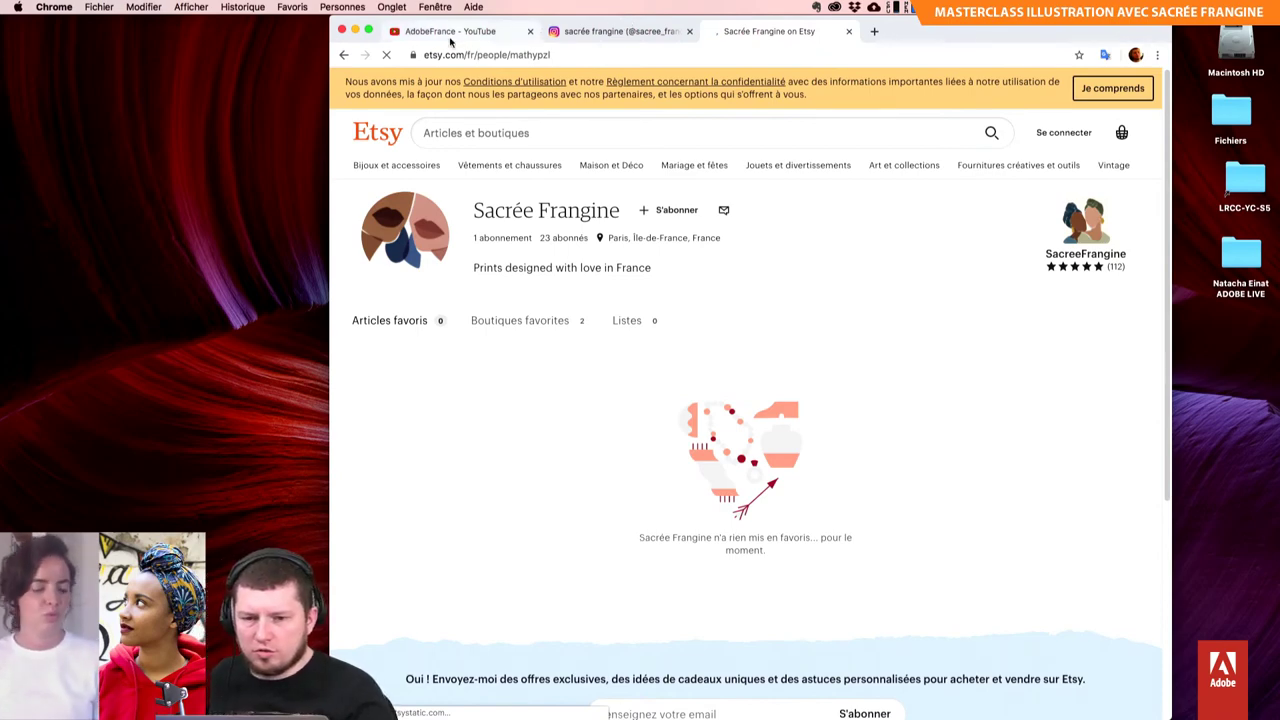
{"action": "left_click", "coordinate": [596, 37]}
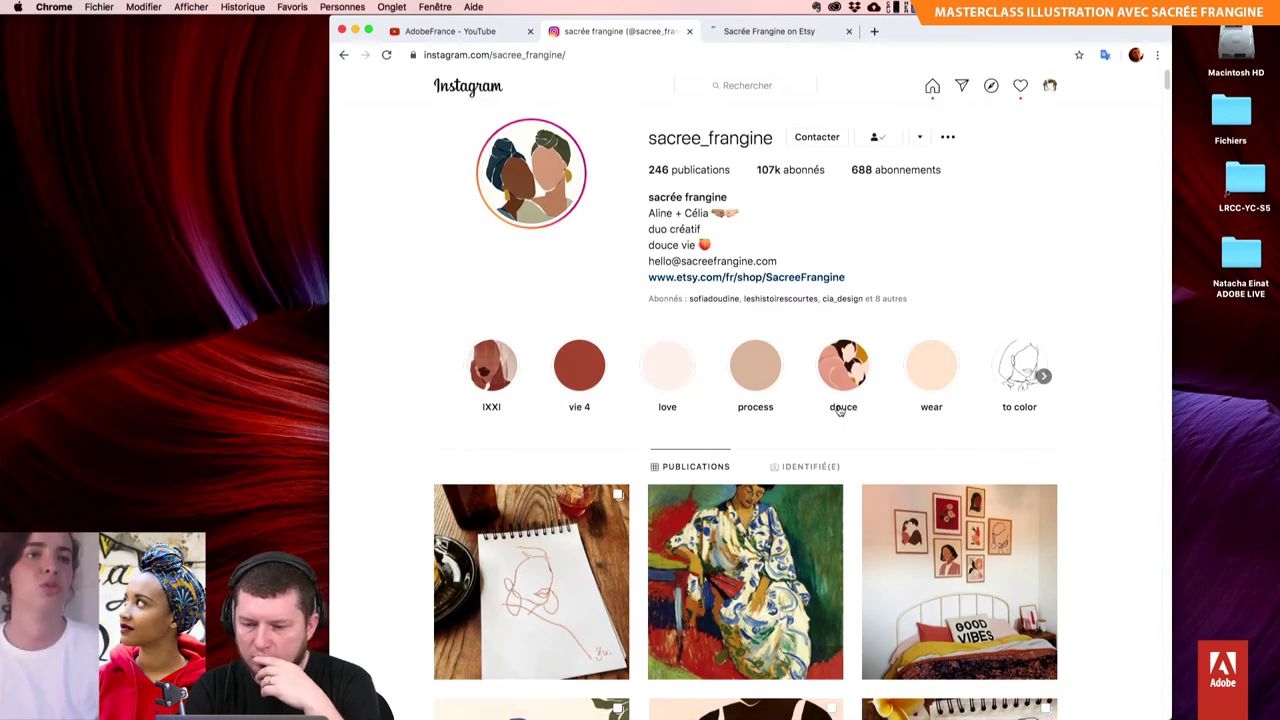
Step: Scroll down the sacree_frangine post grid to the 'with love' hands, line drawings and portraits
{"action": "scroll", "coordinate": [843, 411], "scroll_direction": "down", "scroll_amount": 2}
{"action": "scroll", "coordinate": [843, 411], "scroll_direction": "down", "scroll_amount": 2}
{"action": "scroll", "coordinate": [840, 410], "scroll_direction": "down", "scroll_amount": 2}
{"action": "scroll", "coordinate": [840, 410], "scroll_direction": "down", "scroll_amount": 1}
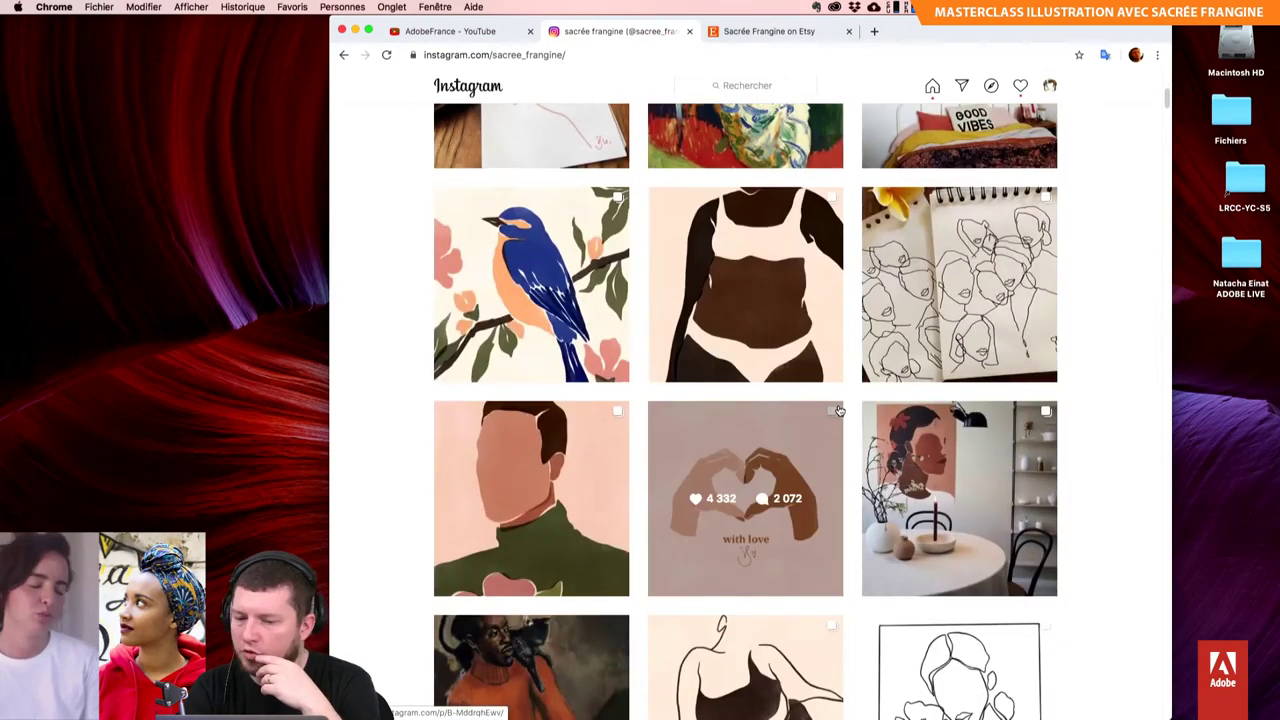
{"action": "scroll", "coordinate": [840, 410], "scroll_direction": "down", "scroll_amount": 1}
{"action": "scroll", "coordinate": [840, 410], "scroll_direction": "down", "scroll_amount": 1}
{"action": "scroll", "coordinate": [840, 410], "scroll_direction": "down", "scroll_amount": 2}
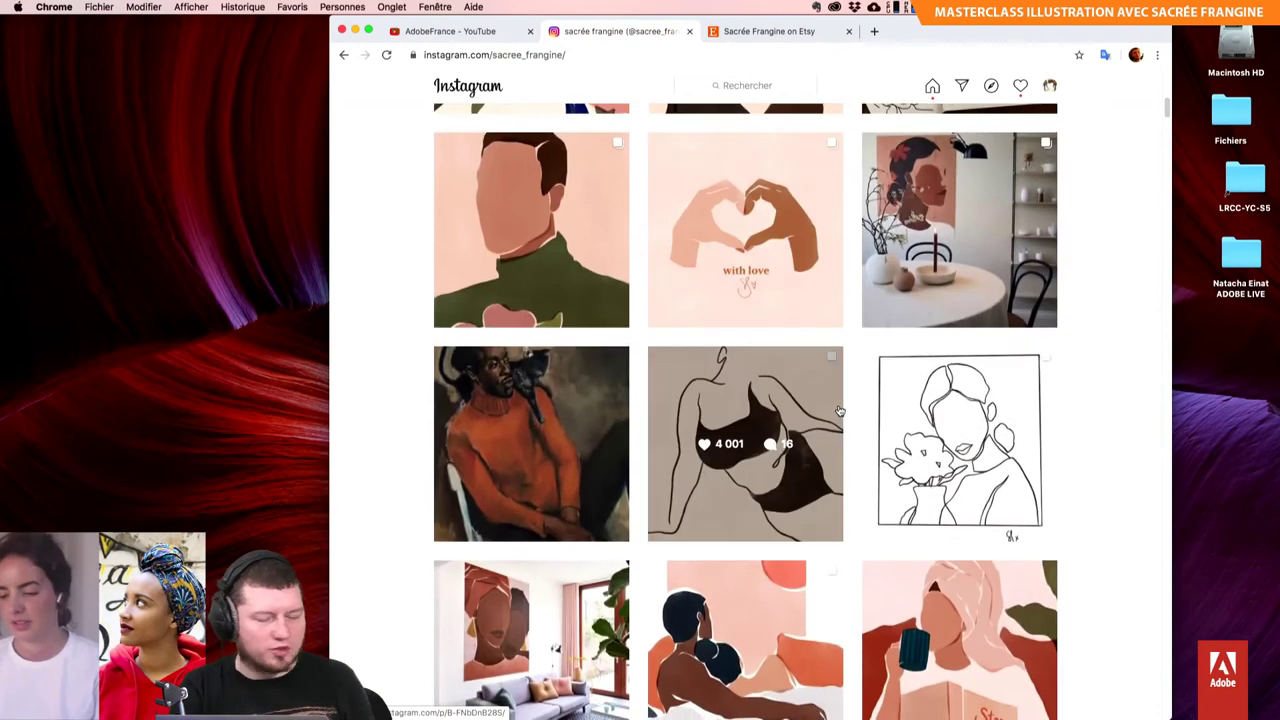
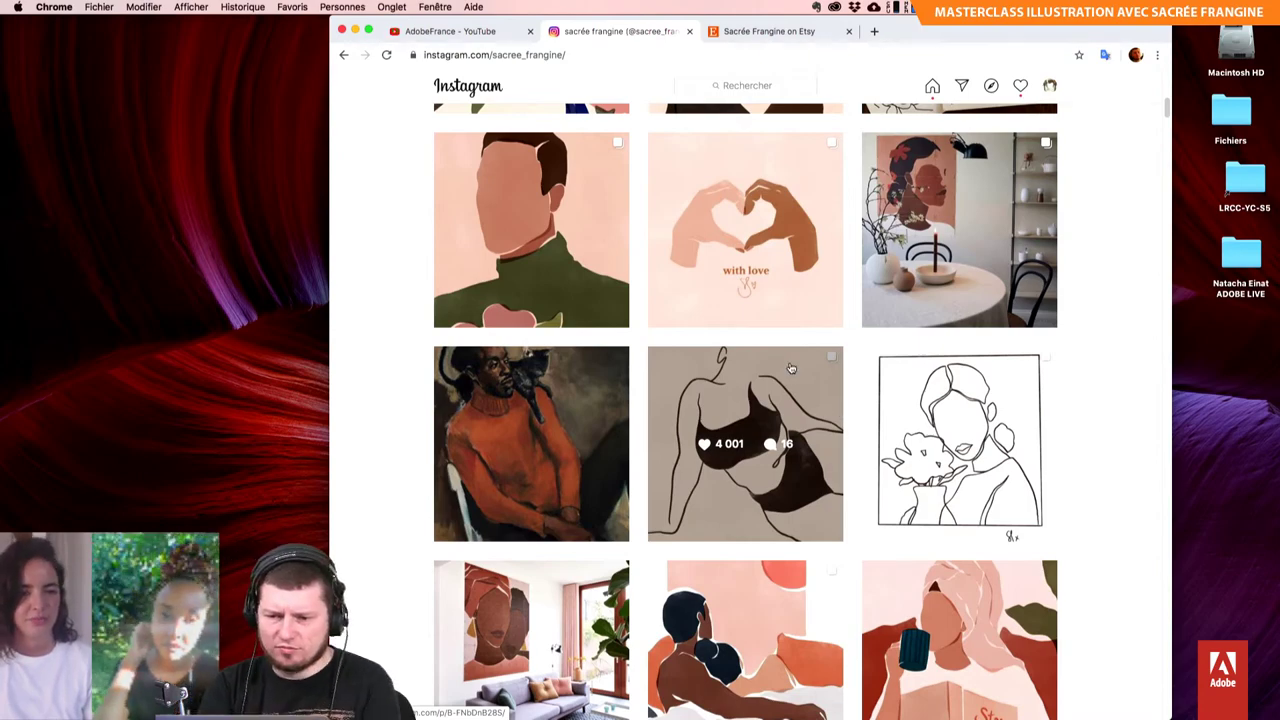
Step: Scroll to the top of sacree_frangine's profile and open the IXXI story highlight
{"action": "scroll", "coordinate": [790, 368], "scroll_direction": "up", "scroll_amount": 10}
{"action": "left_click", "coordinate": [490, 373]}
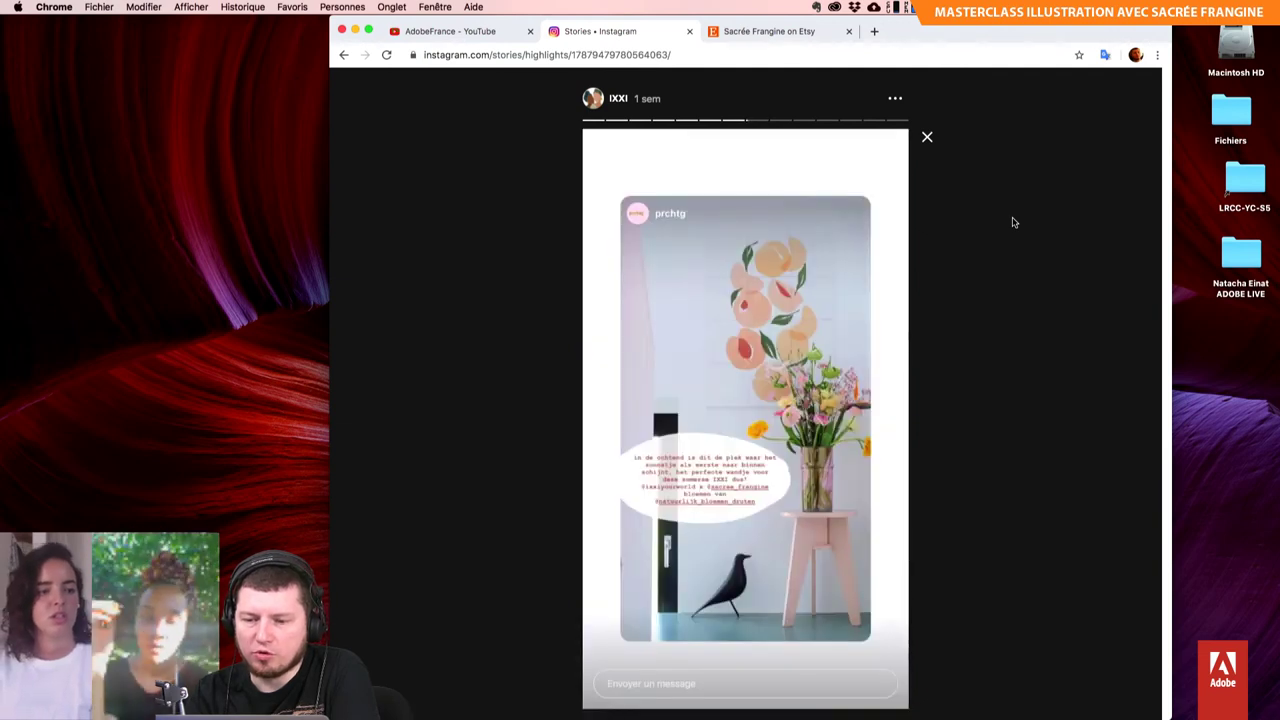
Step: Step back seven times through the IXXI highlight's stories with the Left arrow key
{"action": "key", "text": "Left"}
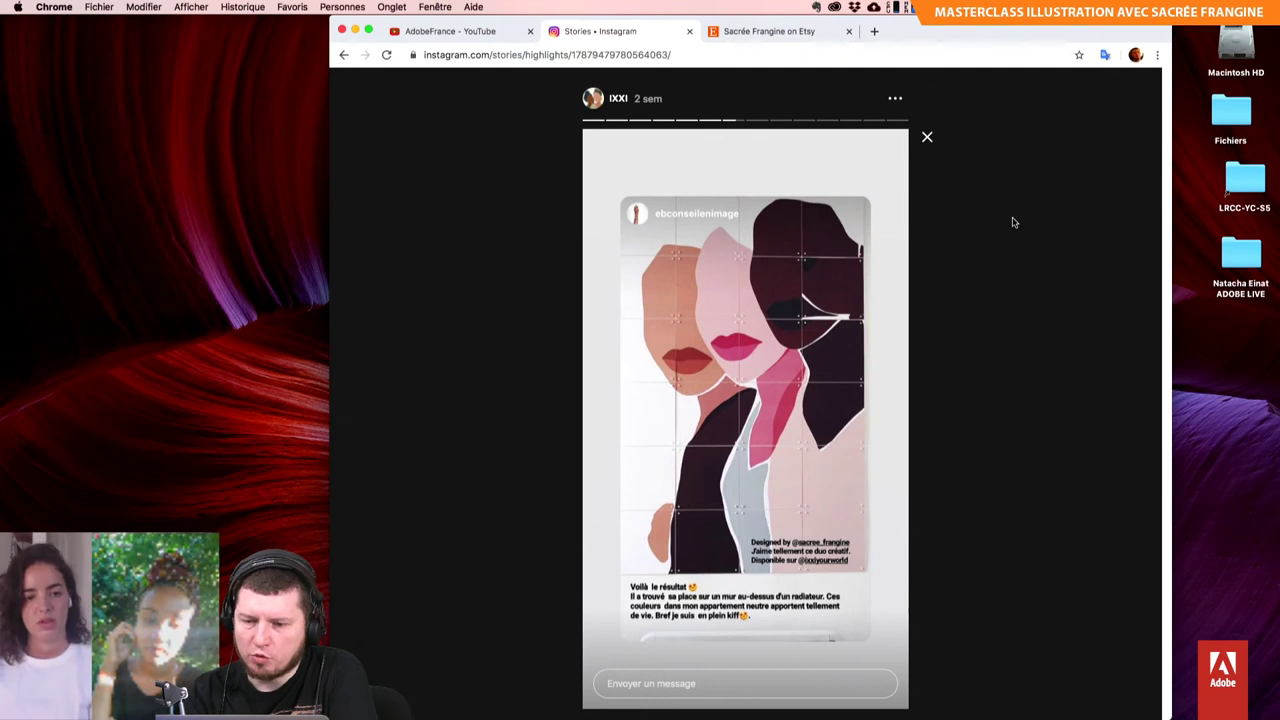
{"action": "key", "text": "Left"}
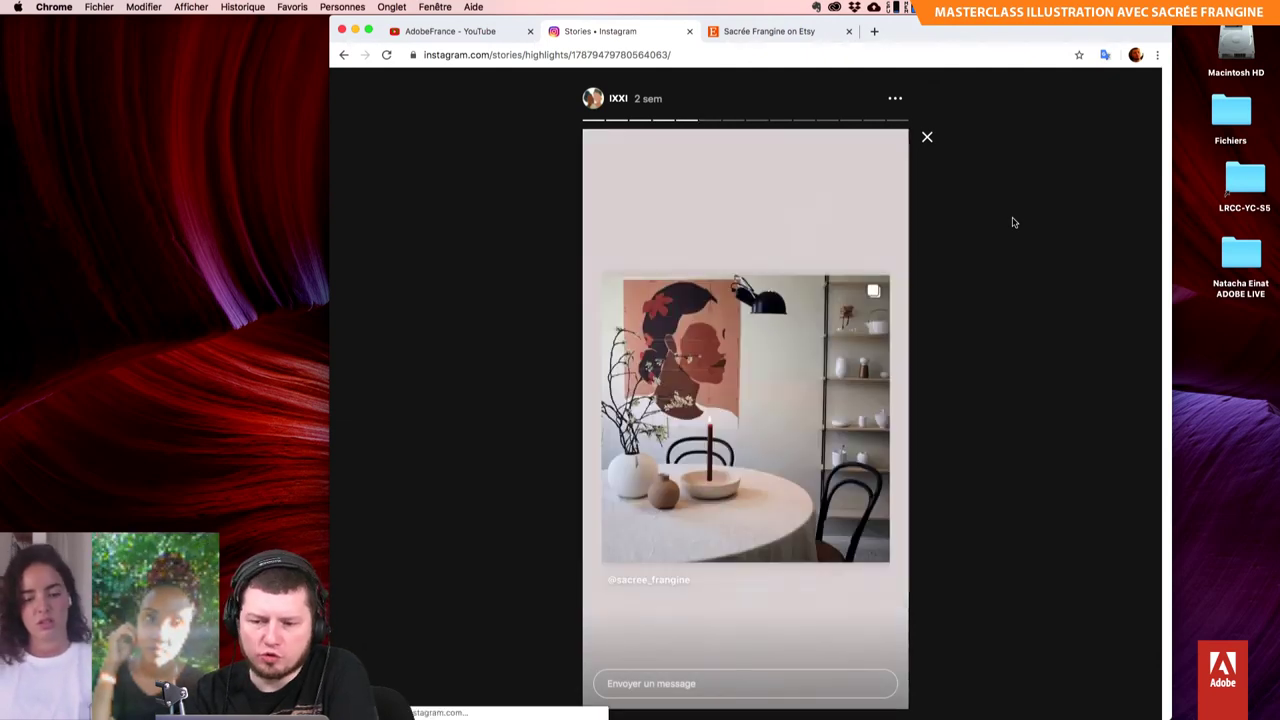
{"action": "key", "text": "Left"}
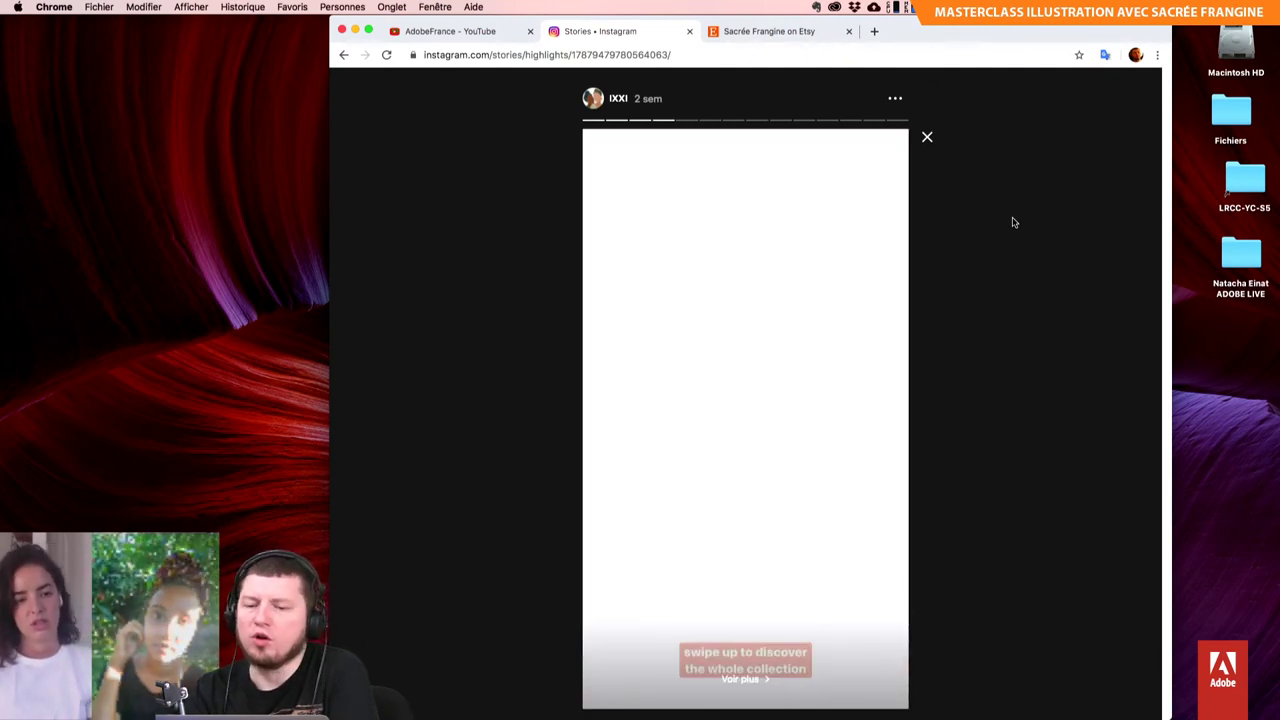
{"action": "key", "text": "Left"}
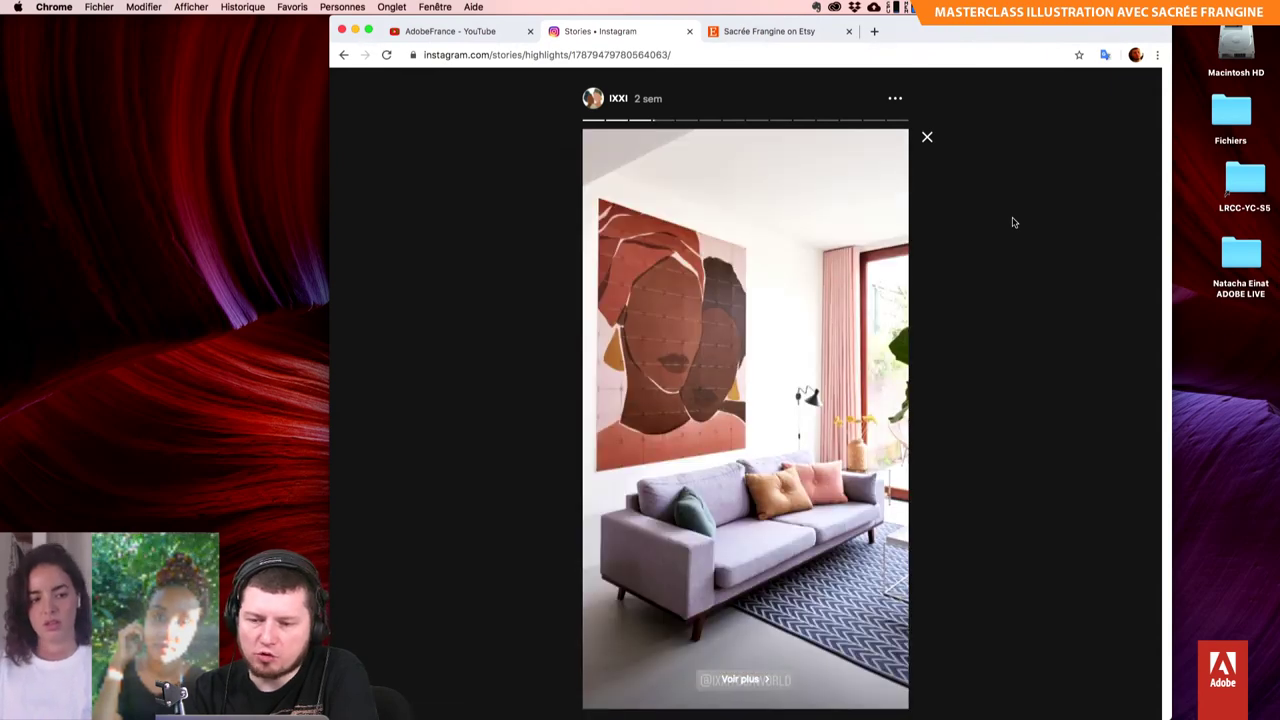
{"action": "key", "text": "Left"}
{"action": "key", "text": "Left"}
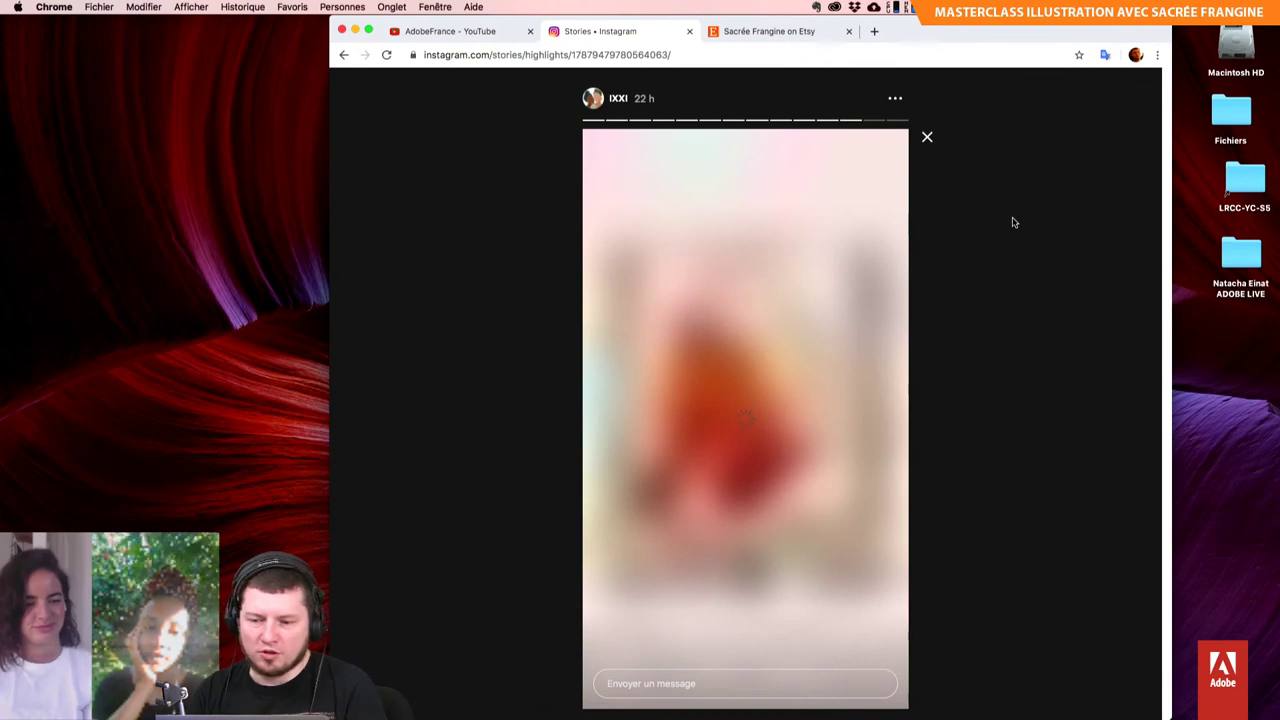
{"action": "key", "text": "Left"}
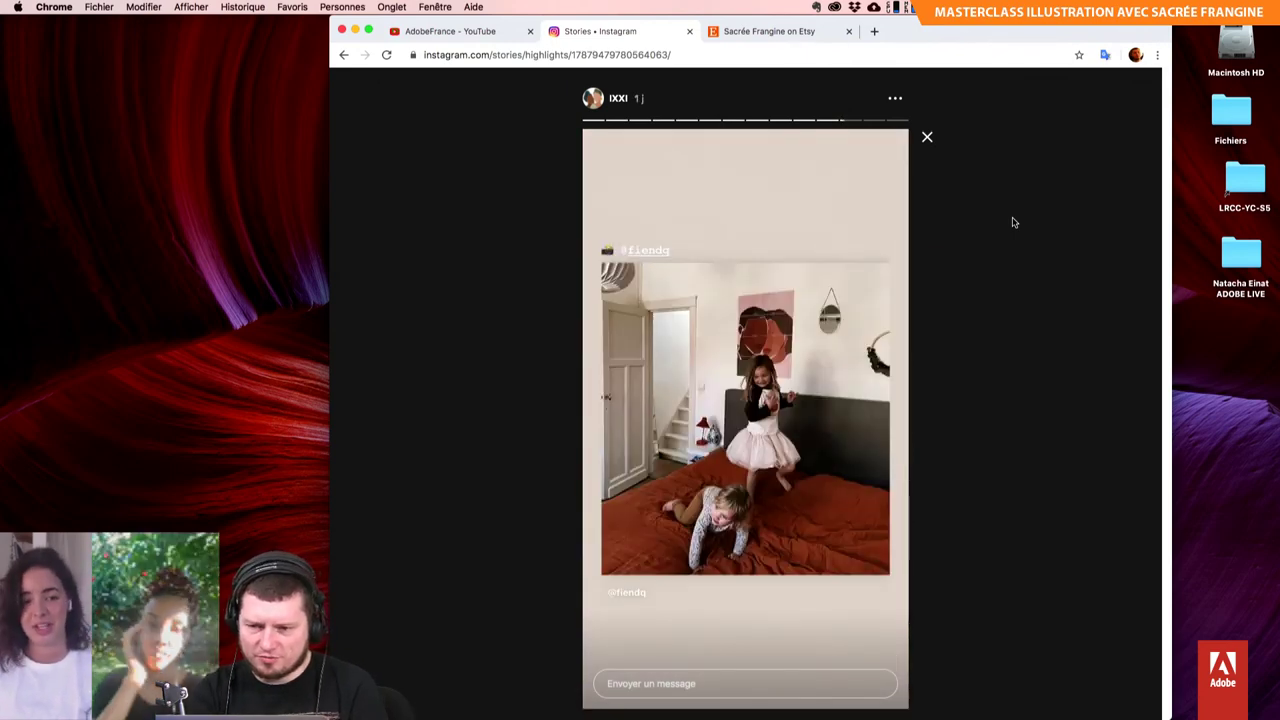
{"action": "key", "text": "Left"}
{"action": "key", "text": "Left"}
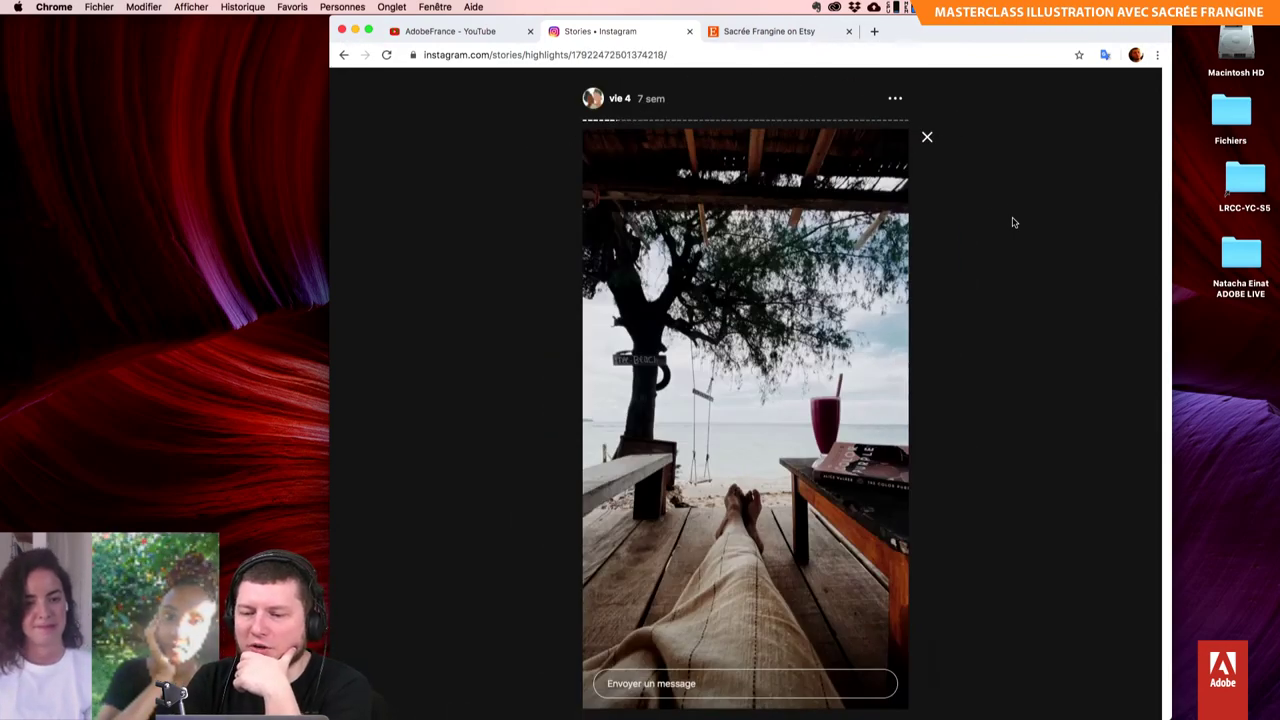
Step: Close the story viewer to return to the sacree_frangine profile page
{"action": "left_click", "coordinate": [927, 137]}
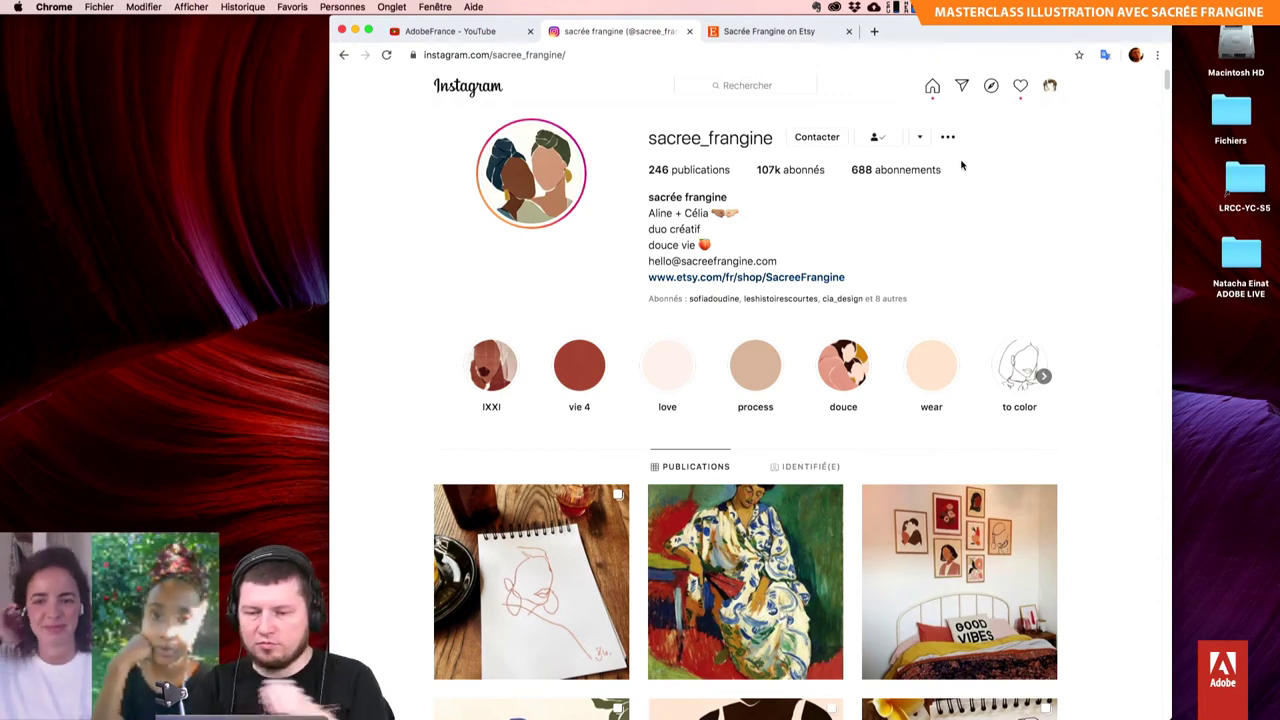
Step: Scroll down the post grid to the bluebird and heart-shaped hands illustrations
{"action": "scroll", "coordinate": [961, 405], "scroll_direction": "down", "scroll_amount": 5}
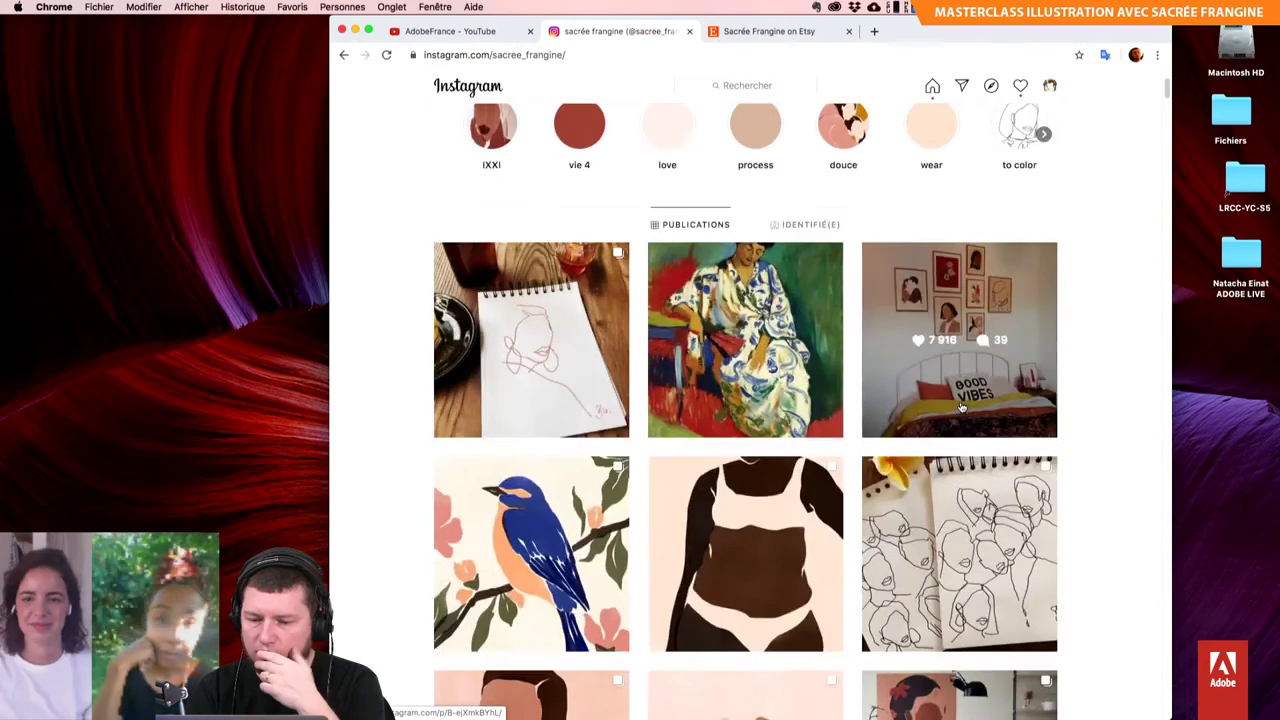
{"action": "scroll", "coordinate": [961, 405], "scroll_direction": "down", "scroll_amount": 3}
{"action": "scroll", "coordinate": [961, 405], "scroll_direction": "down", "scroll_amount": 3}
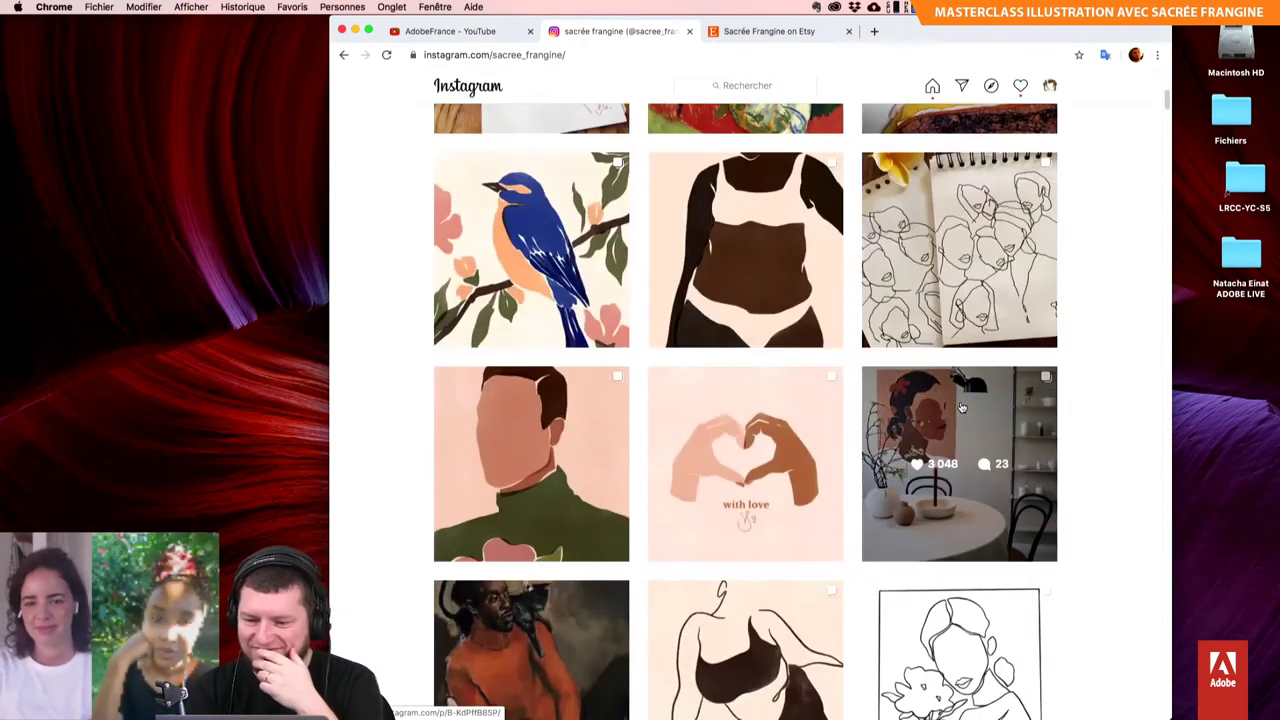
{"action": "scroll", "coordinate": [961, 405], "scroll_direction": "down", "scroll_amount": 1}
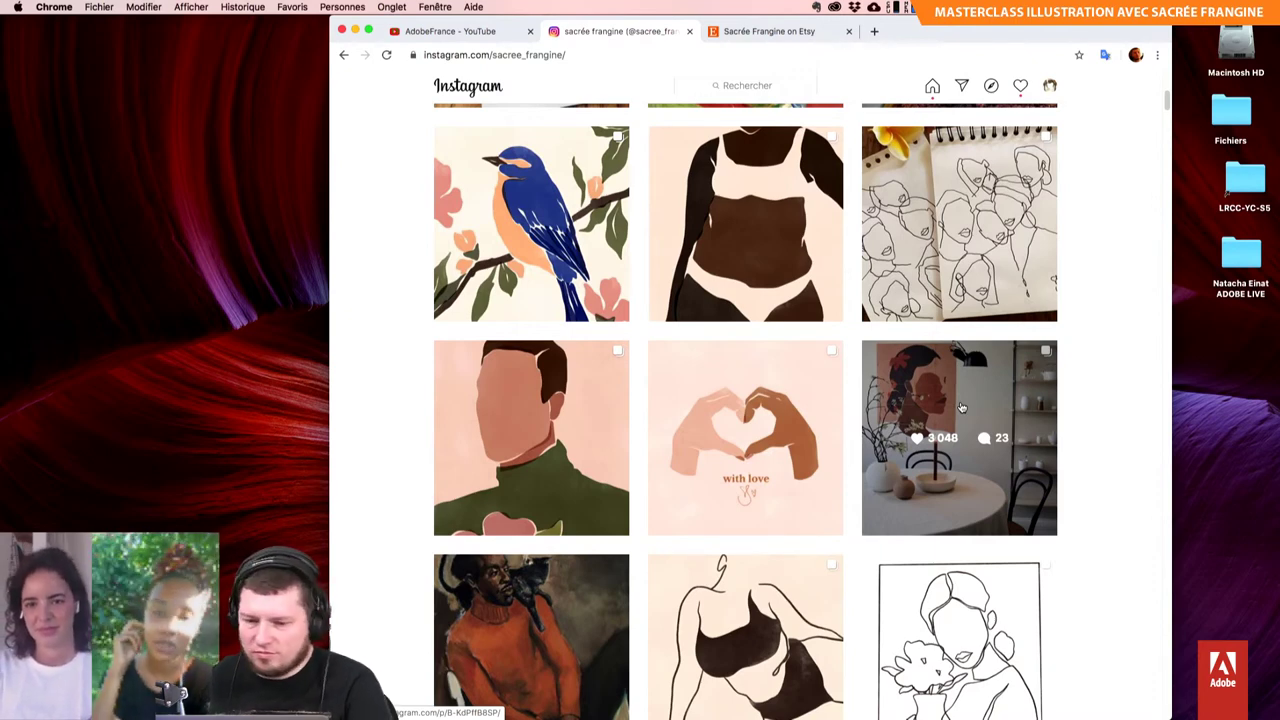
Step: Scroll the grid further to the blue vase, 'Stay at home' portrait and hoodie posts
{"action": "scroll", "coordinate": [961, 407], "scroll_direction": "up", "scroll_amount": 2}
{"action": "scroll", "coordinate": [961, 407], "scroll_direction": "up", "scroll_amount": 3}
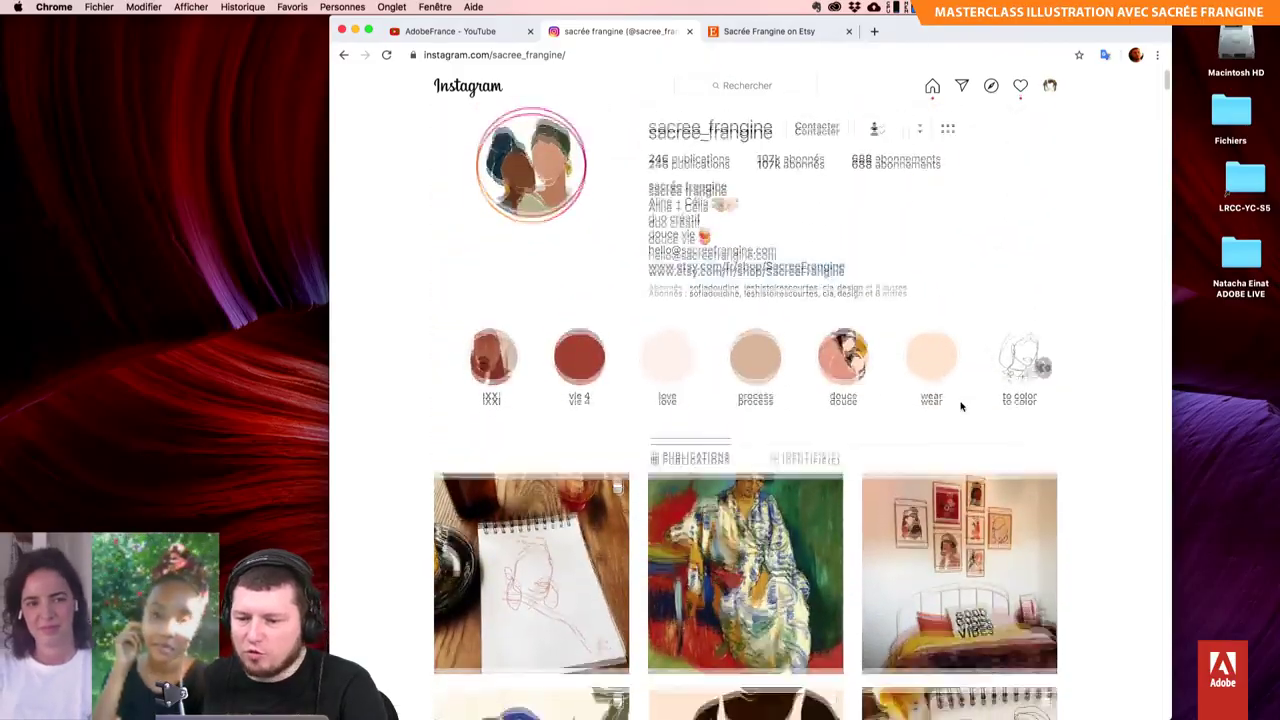
{"action": "scroll", "coordinate": [961, 407], "scroll_direction": "down", "scroll_amount": 3}
{"action": "scroll", "coordinate": [961, 407], "scroll_direction": "down", "scroll_amount": 2}
{"action": "scroll", "coordinate": [961, 407], "scroll_direction": "down", "scroll_amount": 5}
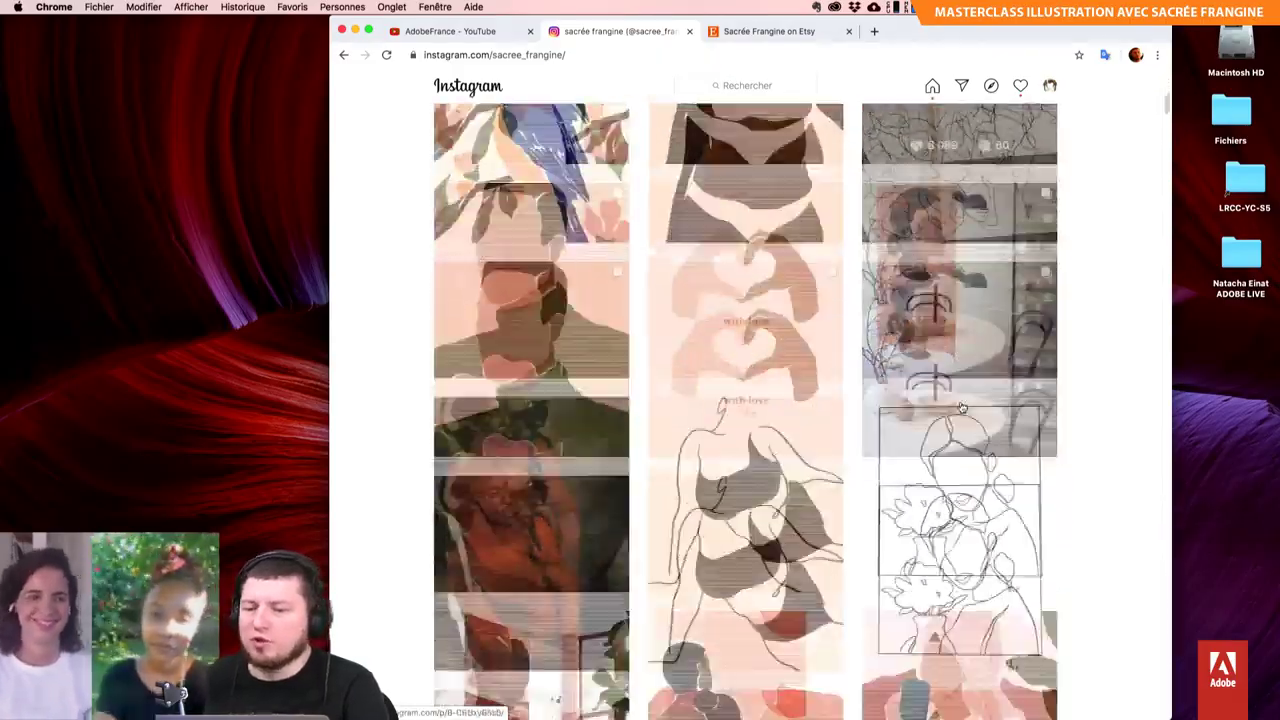
{"action": "scroll", "coordinate": [961, 407], "scroll_direction": "down", "scroll_amount": 2}
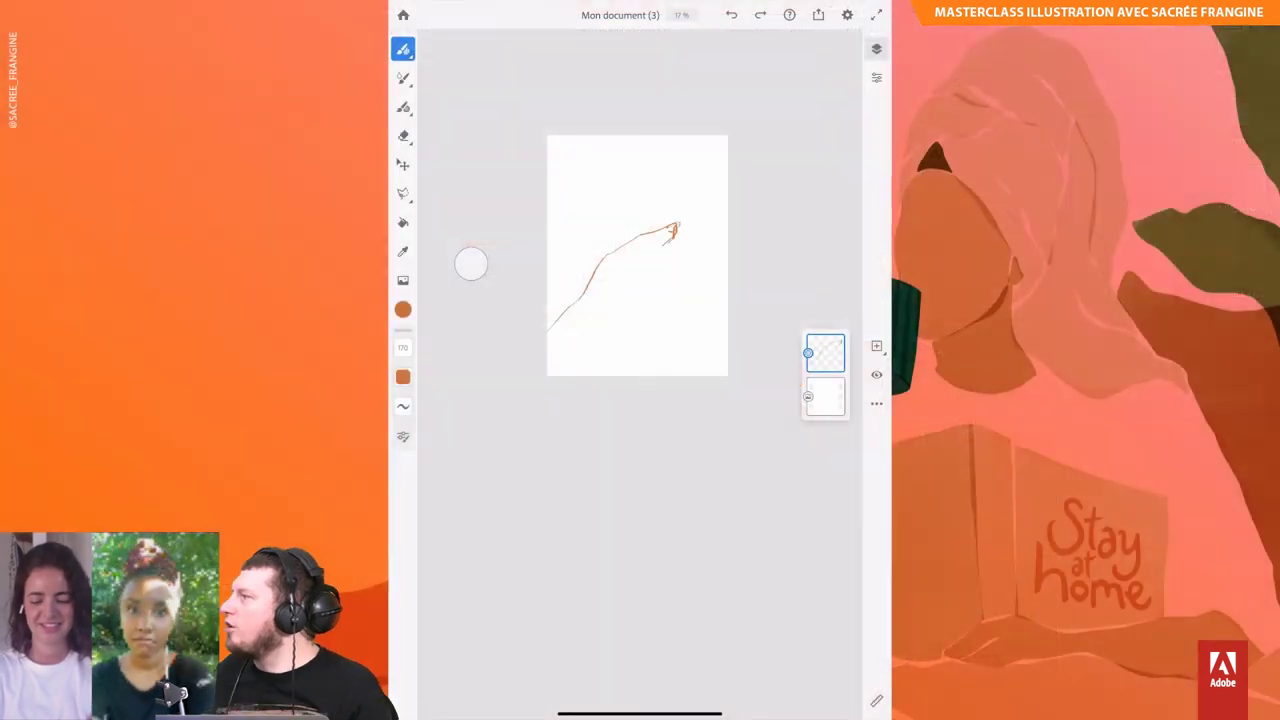
Step: Refine the hand's fingers with brush strokes and erase a stray fingertip stroke
{"action": "mouse_move", "coordinate": [636, 258]}
{"action": "left_mouse_down"}
{"action": "mouse_move", "coordinate": [672, 242]}
{"action": "mouse_move", "coordinate": [672, 278]}
{"action": "mouse_move", "coordinate": [566, 375]}
{"action": "left_mouse_up"}
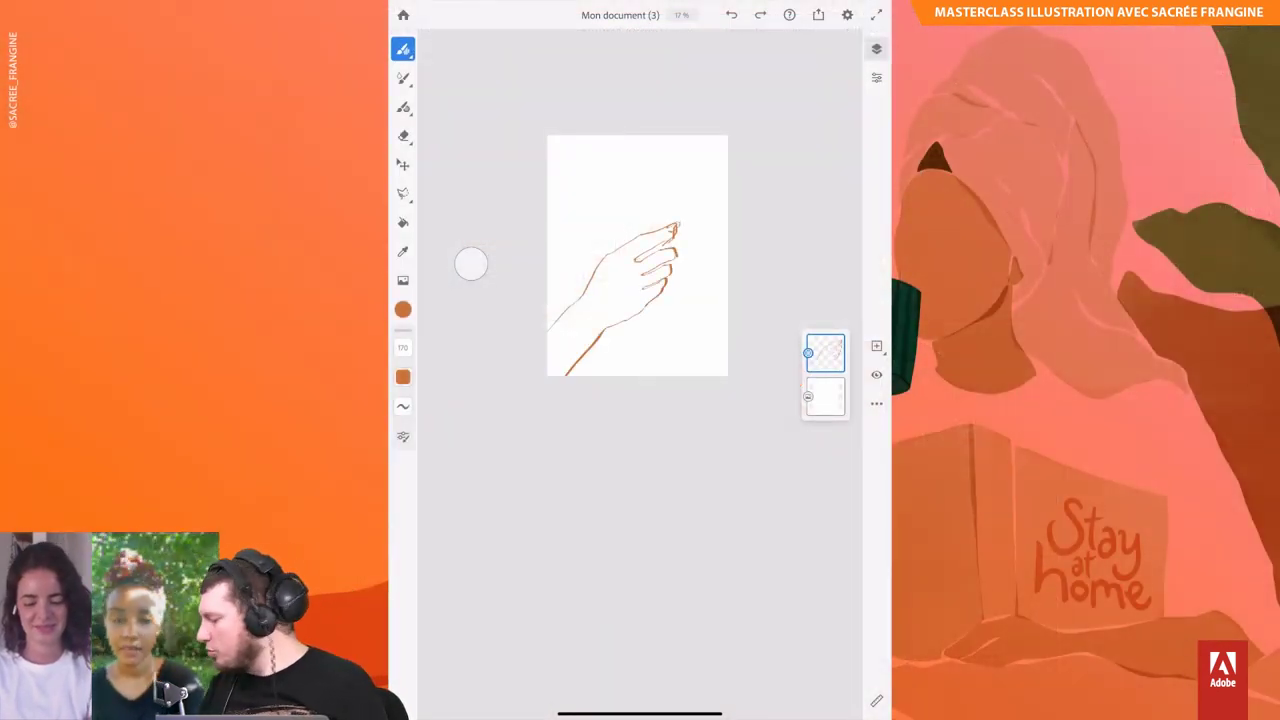
{"action": "left_click", "coordinate": [403, 135]}
{"action": "left_click", "coordinate": [403, 49]}
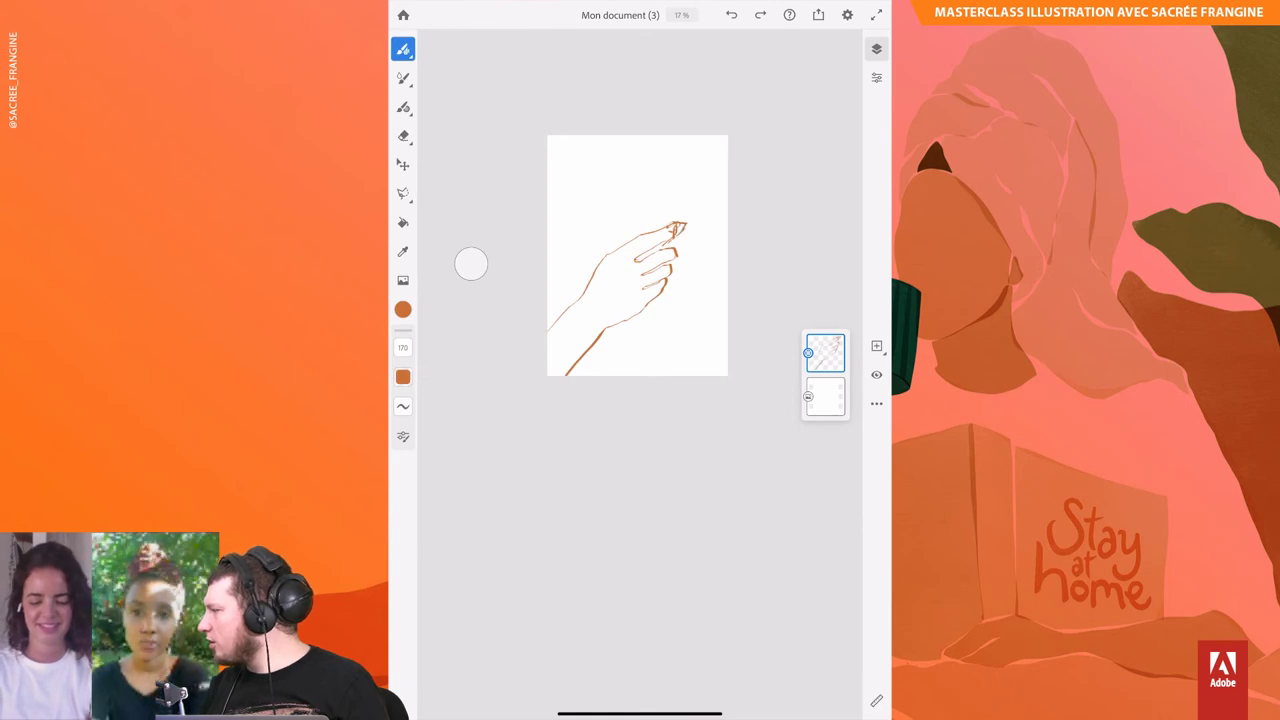
{"action": "left_click", "coordinate": [403, 135]}
{"action": "mouse_move", "coordinate": [682, 224]}
{"action": "left_mouse_down"}
{"action": "mouse_move", "coordinate": [662, 246]}
{"action": "mouse_move", "coordinate": [682, 231]}
{"action": "left_mouse_up"}
{"action": "left_click", "coordinate": [403, 49]}
{"action": "left_click", "coordinate": [403, 135]}
{"action": "left_click", "coordinate": [403, 49]}
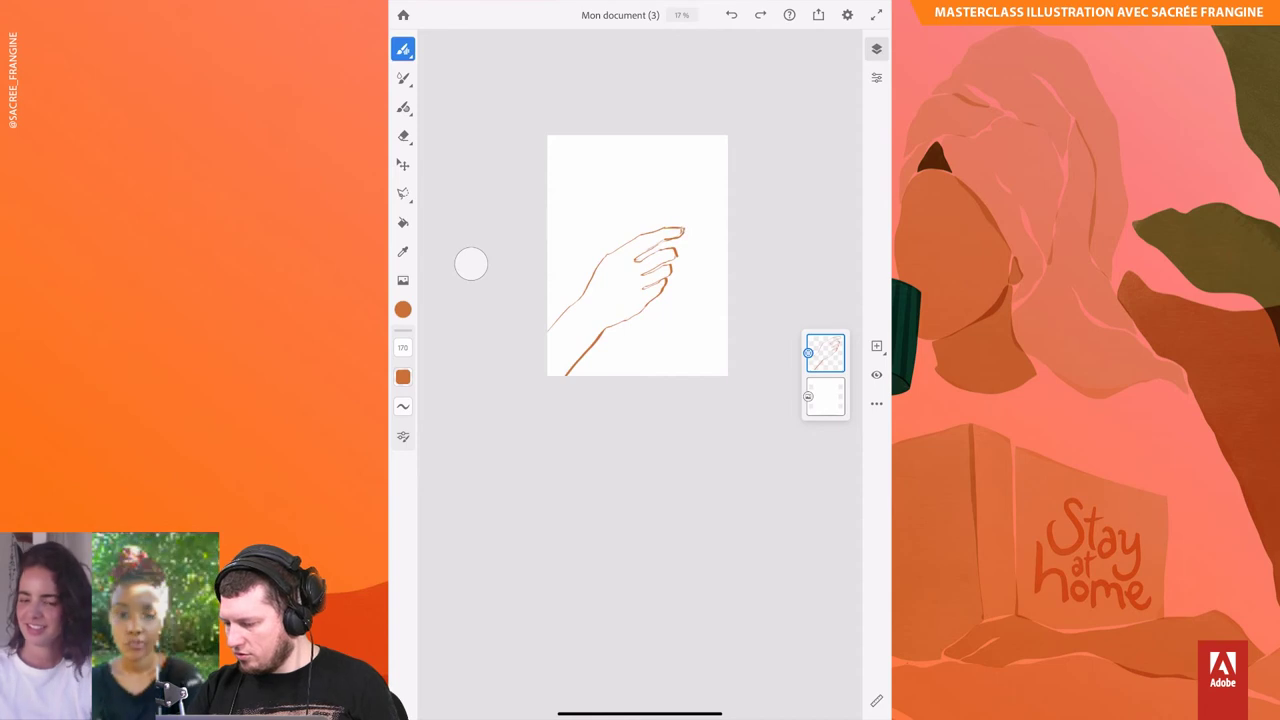
Step: Move the hand sketch lower and draw the bunch of stems held in it
{"action": "left_click", "coordinate": [403, 164]}
{"action": "left_click_drag", "start_coordinate": [640, 290], "coordinate": [632, 322]}
{"action": "left_click", "coordinate": [403, 49]}
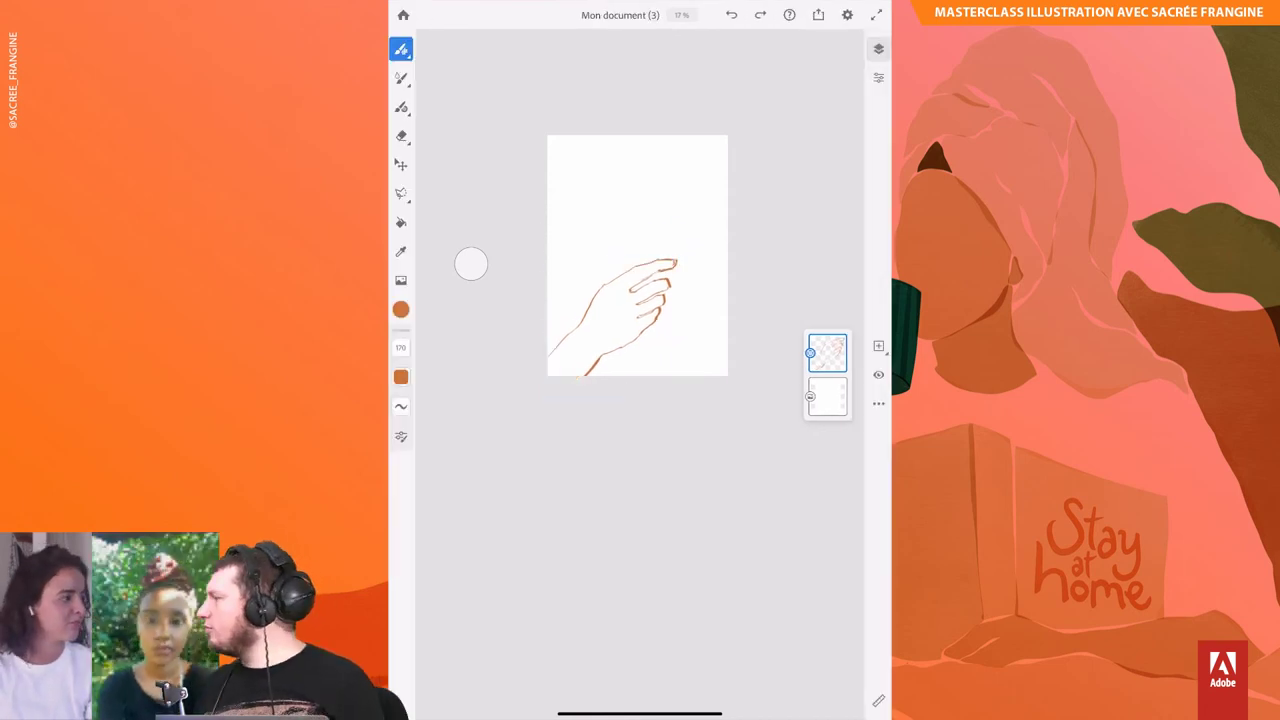
{"action": "left_click_drag", "start_coordinate": [638, 220], "coordinate": [638, 266]}
{"action": "left_click_drag", "start_coordinate": [644, 230], "coordinate": [644, 264]}
{"action": "left_click_drag", "start_coordinate": [648, 330], "coordinate": [648, 352]}
{"action": "left_click_drag", "start_coordinate": [653, 220], "coordinate": [653, 260]}
{"action": "mouse_move", "coordinate": [651, 324]}
{"action": "left_mouse_down"}
{"action": "mouse_move", "coordinate": [651, 362]}
{"action": "mouse_move", "coordinate": [652, 346]}
{"action": "left_mouse_up"}
Step: Sketch leaves, a rounded flower head, a tulip bud and small buds atop the stems
{"action": "left_click_drag", "start_coordinate": [634, 246], "coordinate": [588, 234]}
{"action": "left_click_drag", "start_coordinate": [638, 250], "coordinate": [582, 226]}
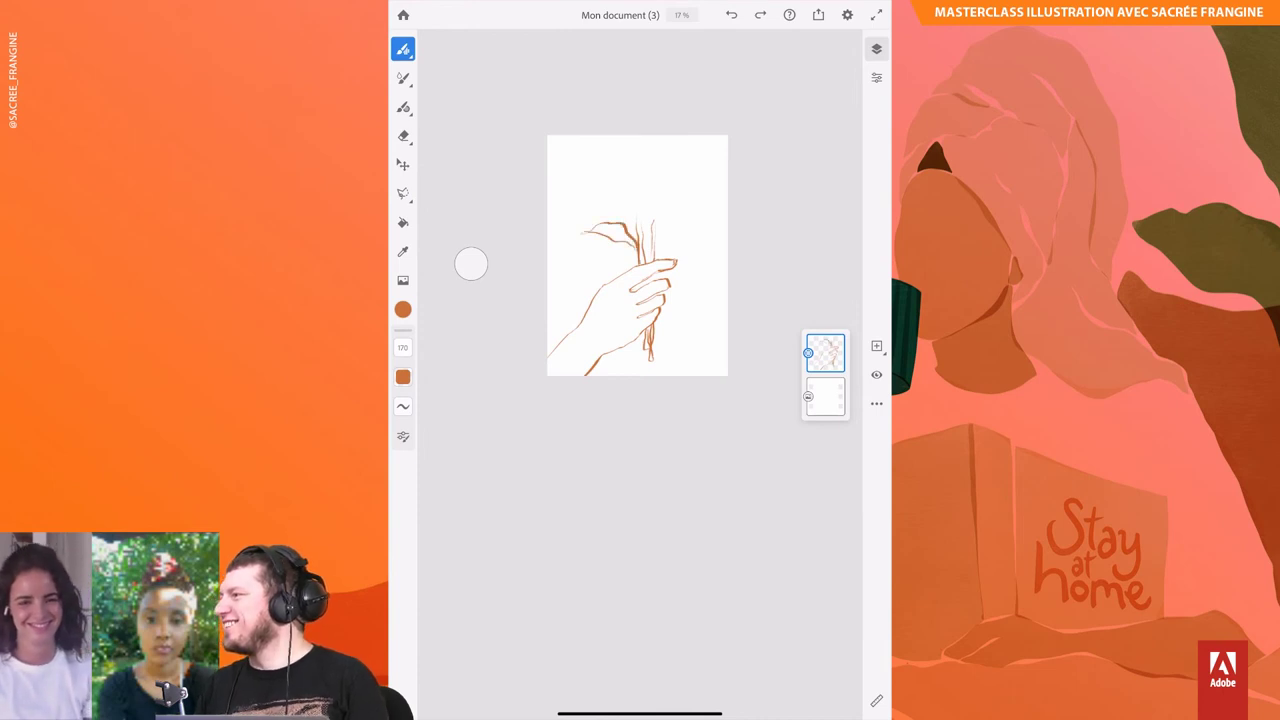
{"action": "mouse_move", "coordinate": [656, 252]}
{"action": "left_mouse_down"}
{"action": "mouse_move", "coordinate": [692, 224]}
{"action": "mouse_move", "coordinate": [682, 230]}
{"action": "mouse_move", "coordinate": [668, 194]}
{"action": "mouse_move", "coordinate": [646, 201]}
{"action": "left_mouse_up"}
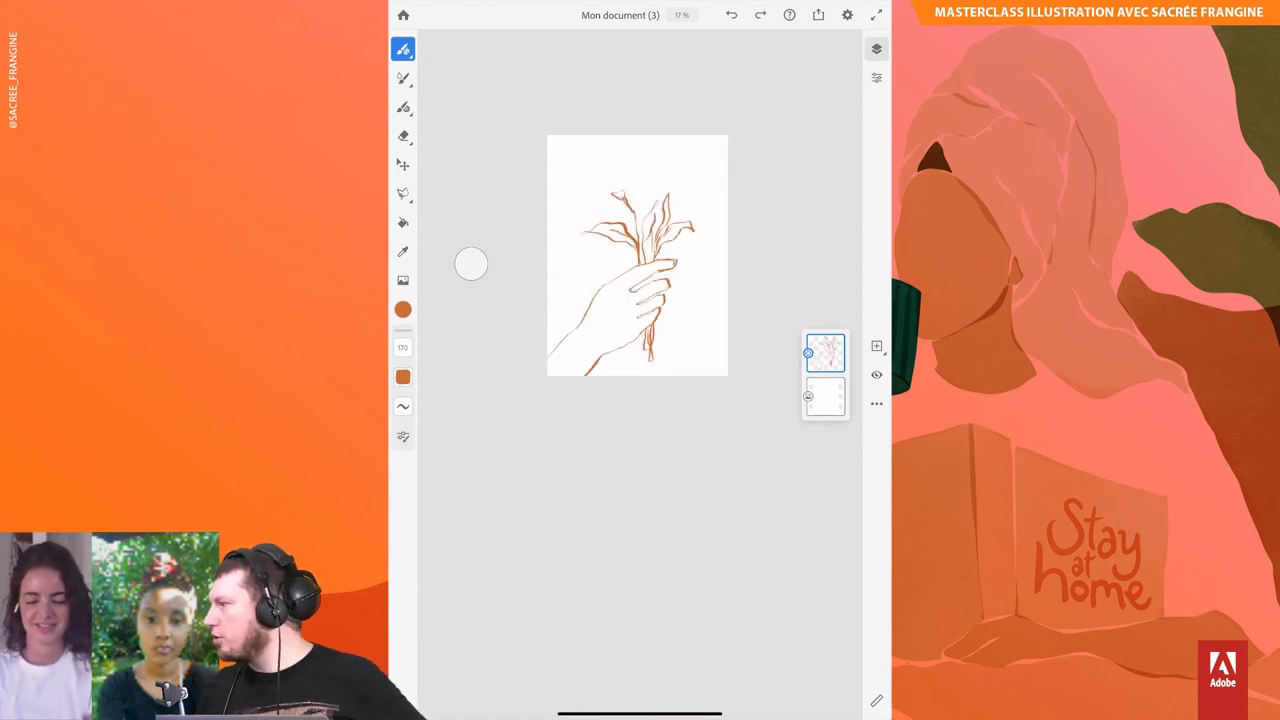
{"action": "mouse_move", "coordinate": [618, 190]}
{"action": "left_mouse_down"}
{"action": "mouse_move", "coordinate": [585, 151]}
{"action": "mouse_move", "coordinate": [648, 186]}
{"action": "left_mouse_up"}
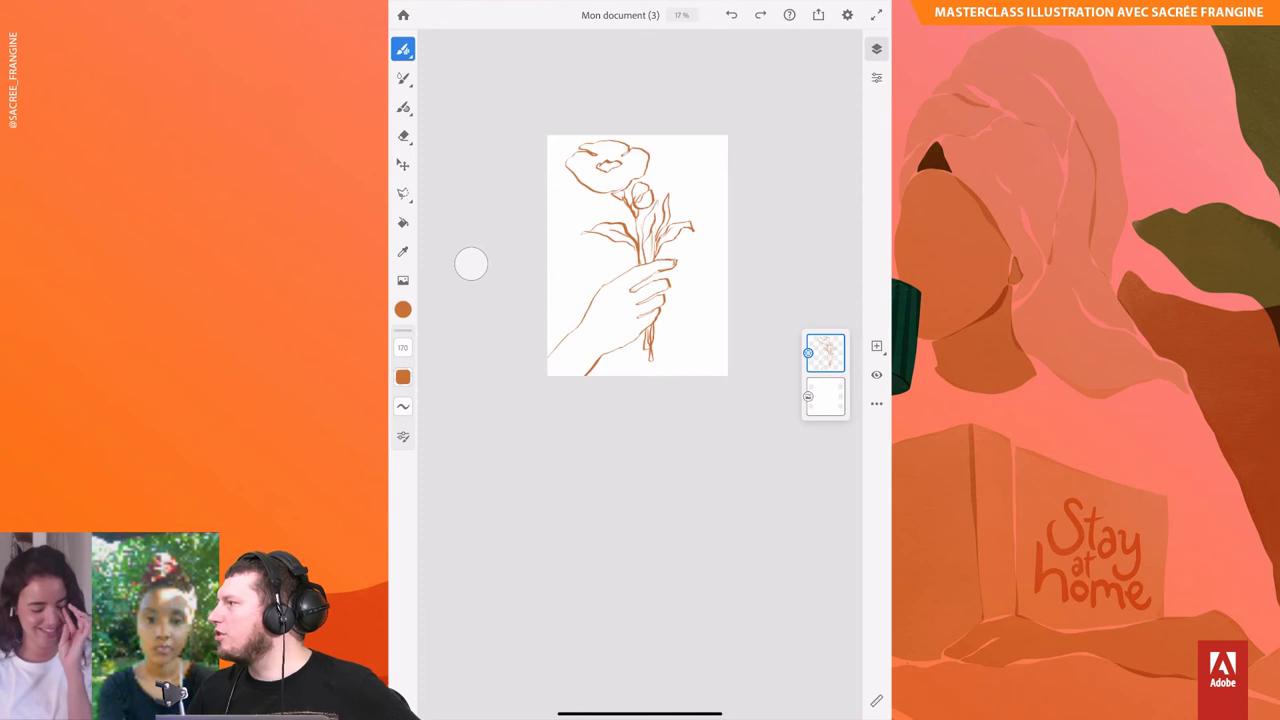
{"action": "left_click_drag", "start_coordinate": [662, 188], "coordinate": [682, 166]}
{"action": "mouse_move", "coordinate": [680, 218]}
{"action": "left_mouse_down"}
{"action": "mouse_move", "coordinate": [680, 195]}
{"action": "mouse_move", "coordinate": [572, 212]}
{"action": "mouse_move", "coordinate": [608, 248]}
{"action": "left_mouse_up"}
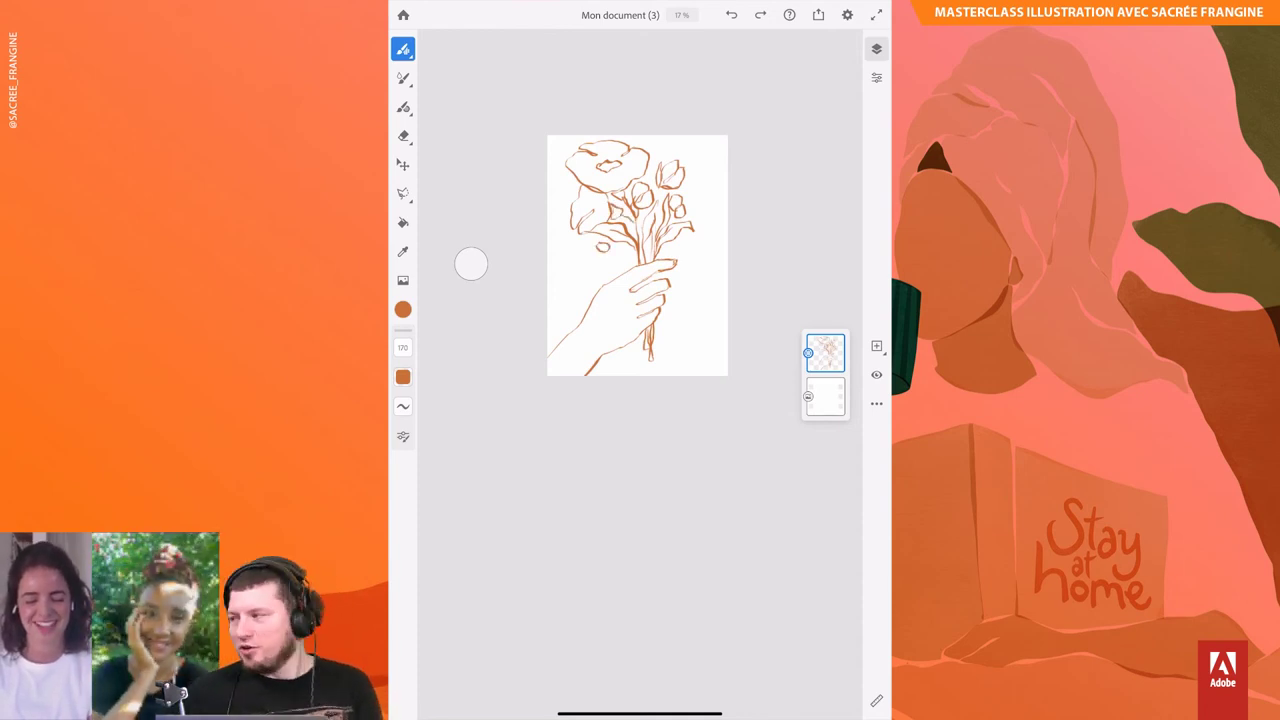
Step: Add a new layer and lower the bouquet sketch's opacity to fade it
{"action": "left_click", "coordinate": [403, 135]}
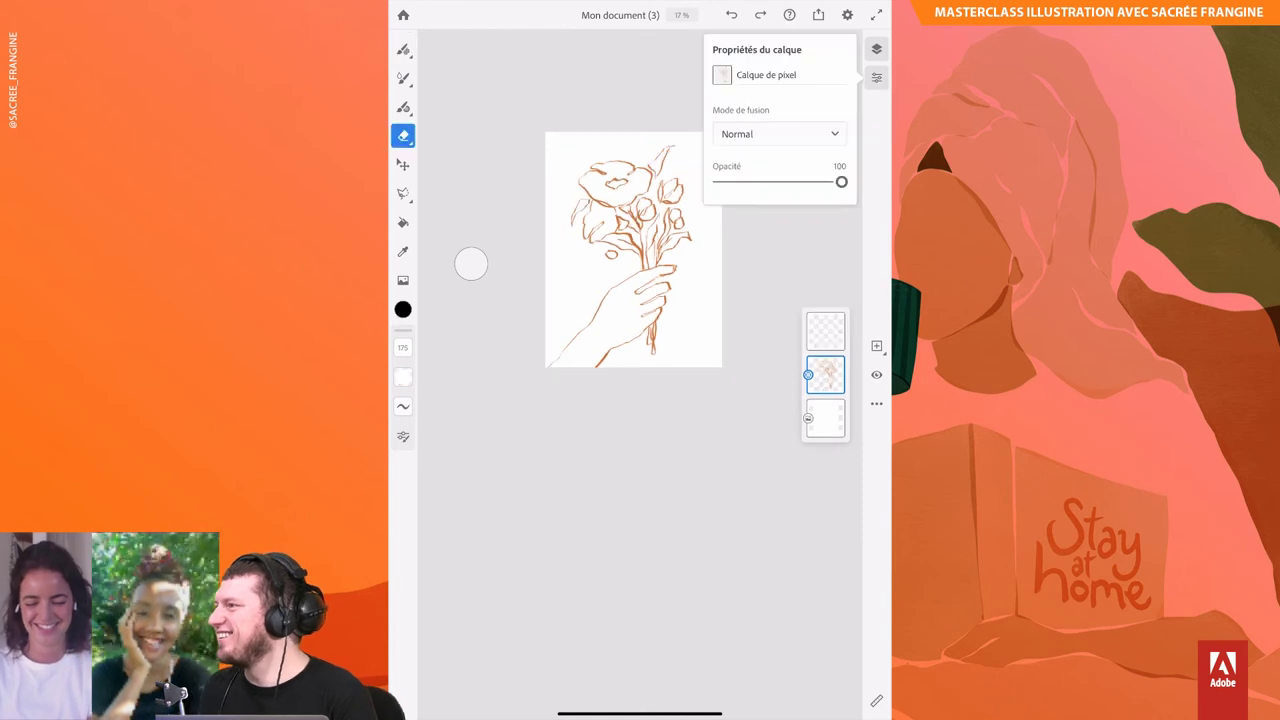
{"action": "left_click_drag", "start_coordinate": [840, 180], "coordinate": [740, 180]}
{"action": "left_click", "coordinate": [825, 375]}
{"action": "left_click", "coordinate": [471, 263]}
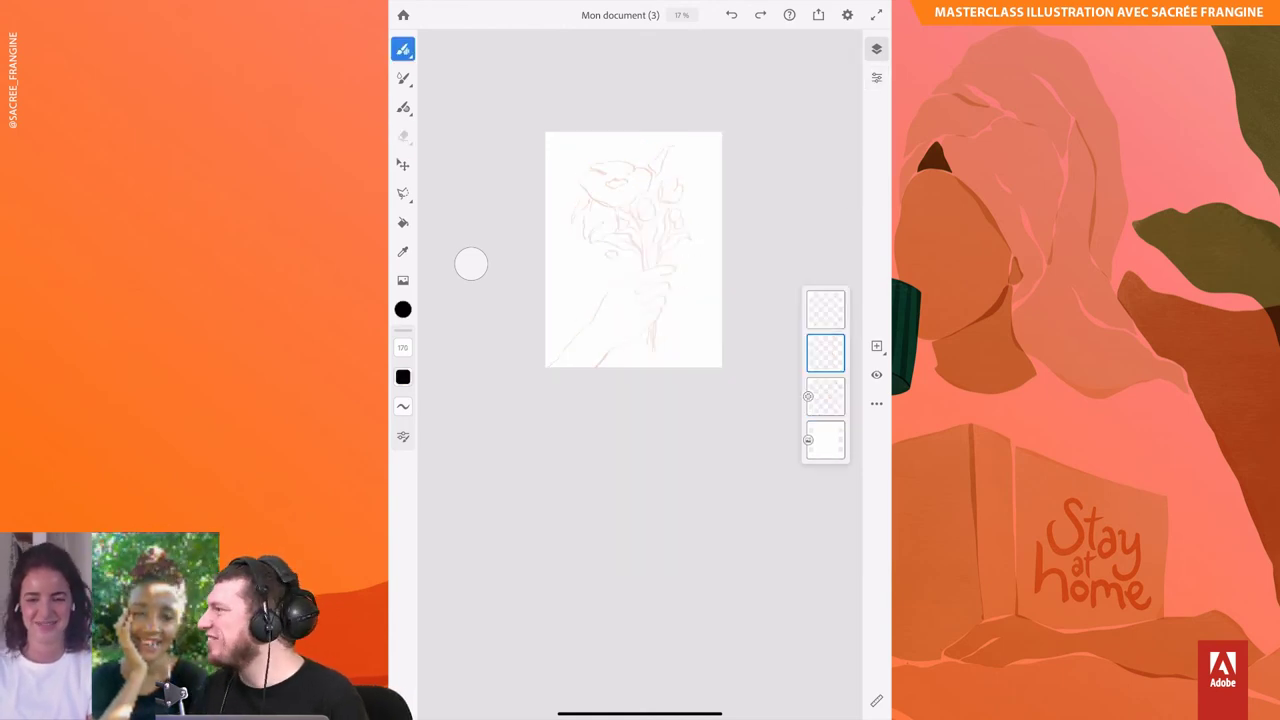
{"action": "scroll", "coordinate": [618, 267], "scroll_direction": "up", "scroll_amount": 3}
Step: Ink the hand and forearm outline in black with the vector brush, then add a layer
{"action": "left_click", "coordinate": [403, 107]}
{"action": "left_click", "coordinate": [471, 263]}
{"action": "scroll", "coordinate": [618, 267], "scroll_direction": "up", "scroll_amount": 1}
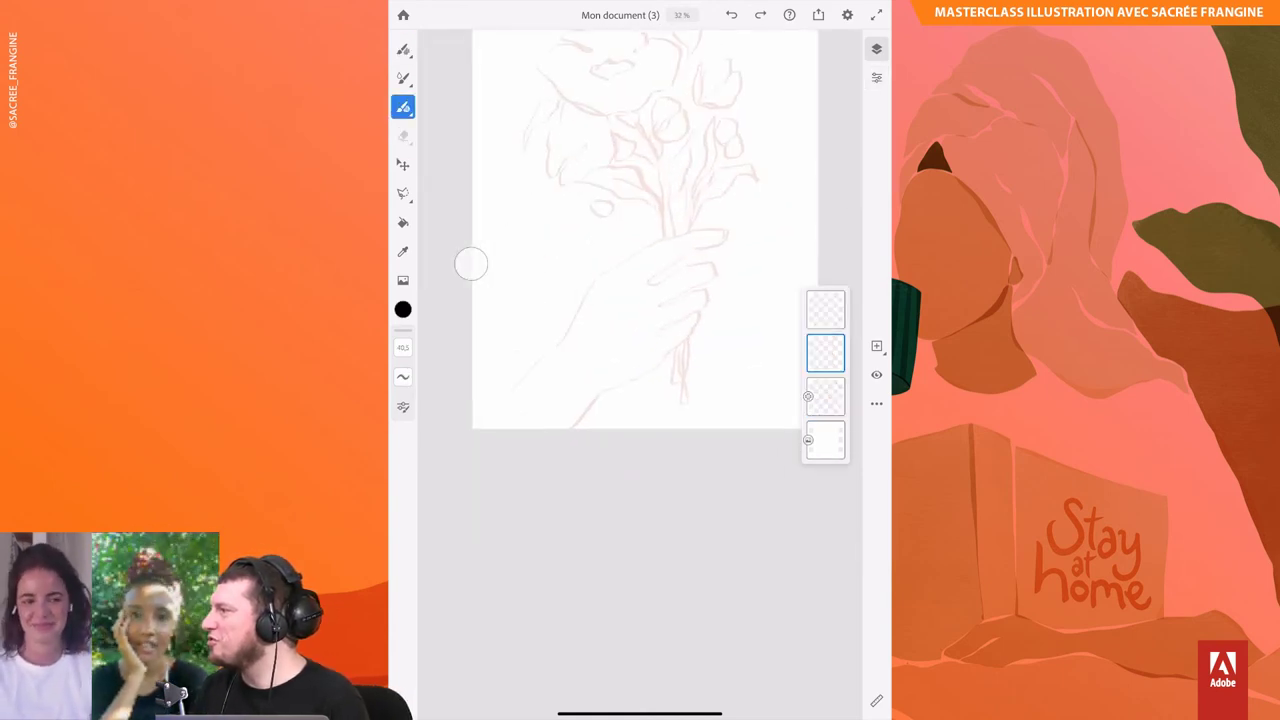
{"action": "scroll", "coordinate": [618, 267], "scroll_direction": "up", "scroll_amount": 1}
{"action": "mouse_move", "coordinate": [478, 479]}
{"action": "left_mouse_down"}
{"action": "mouse_move", "coordinate": [600, 327]}
{"action": "mouse_move", "coordinate": [724, 284]}
{"action": "mouse_move", "coordinate": [645, 334]}
{"action": "mouse_move", "coordinate": [710, 316]}
{"action": "mouse_move", "coordinate": [657, 356]}
{"action": "mouse_move", "coordinate": [705, 344]}
{"action": "mouse_move", "coordinate": [566, 484]}
{"action": "left_mouse_up"}
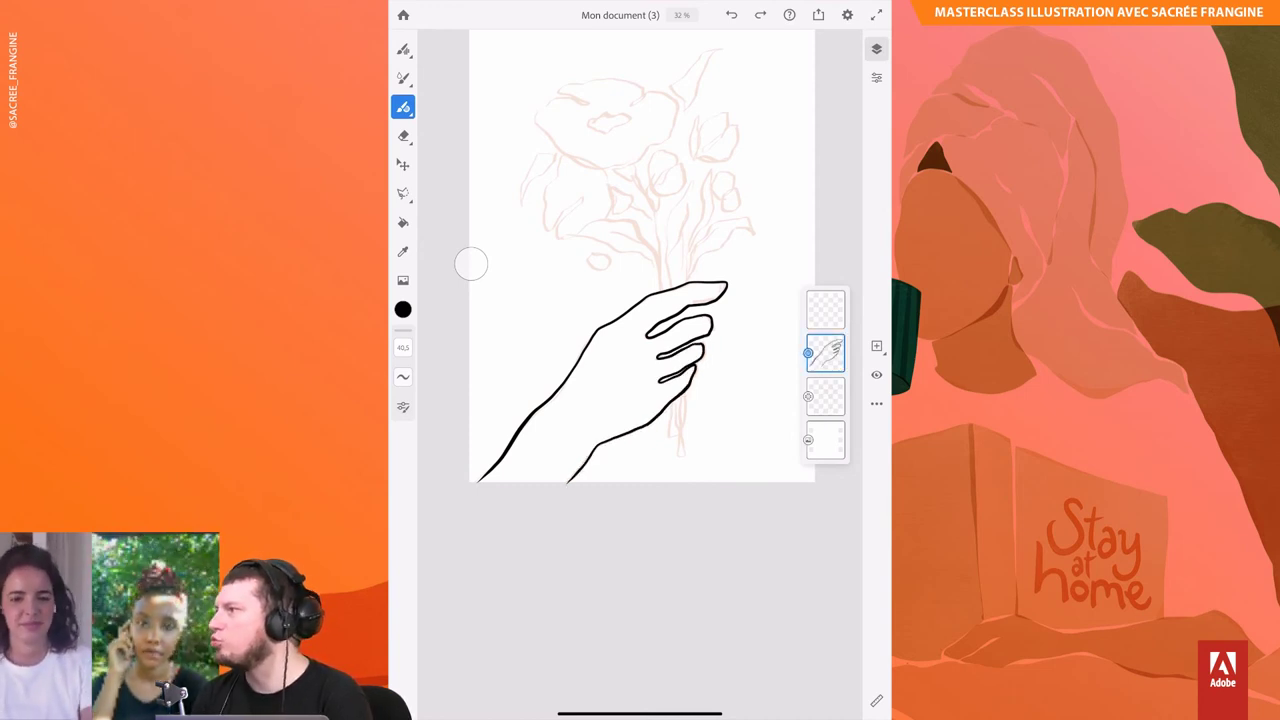
{"action": "left_click_drag", "start_coordinate": [471, 263], "coordinate": [445, 300]}
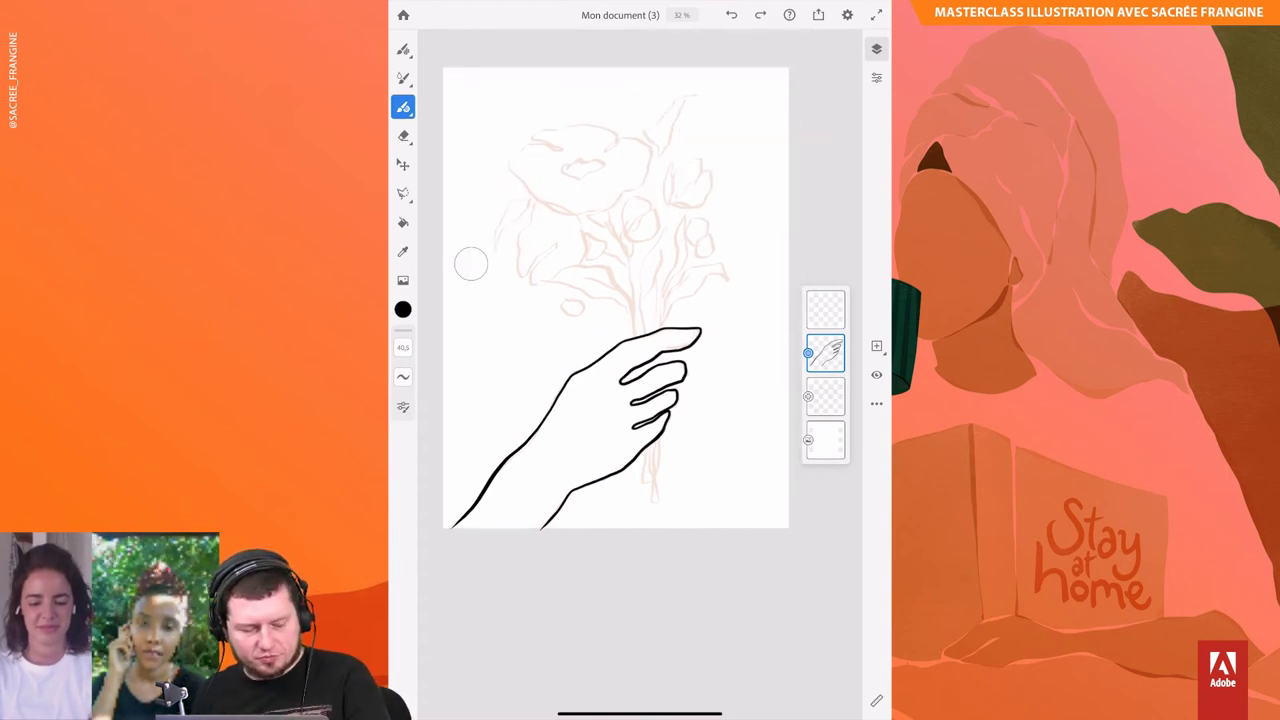
{"action": "left_click", "coordinate": [876, 345]}
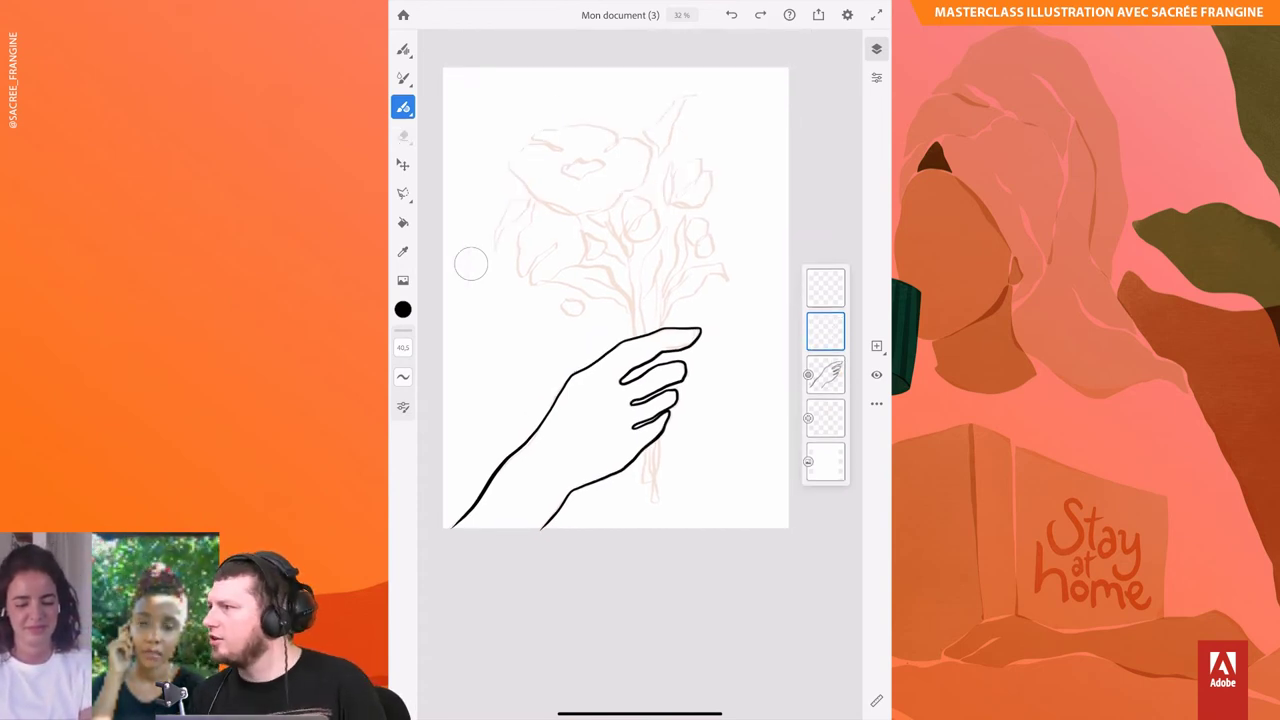
Step: Ink the flower stem above and below the hand and outline the bud at its top
{"action": "mouse_move", "coordinate": [590, 218]}
{"action": "left_mouse_down"}
{"action": "mouse_move", "coordinate": [614, 235]}
{"action": "mouse_move", "coordinate": [631, 332]}
{"action": "mouse_move", "coordinate": [630, 262]}
{"action": "mouse_move", "coordinate": [612, 212]}
{"action": "mouse_move", "coordinate": [590, 212]}
{"action": "mouse_move", "coordinate": [600, 220]}
{"action": "left_mouse_up"}
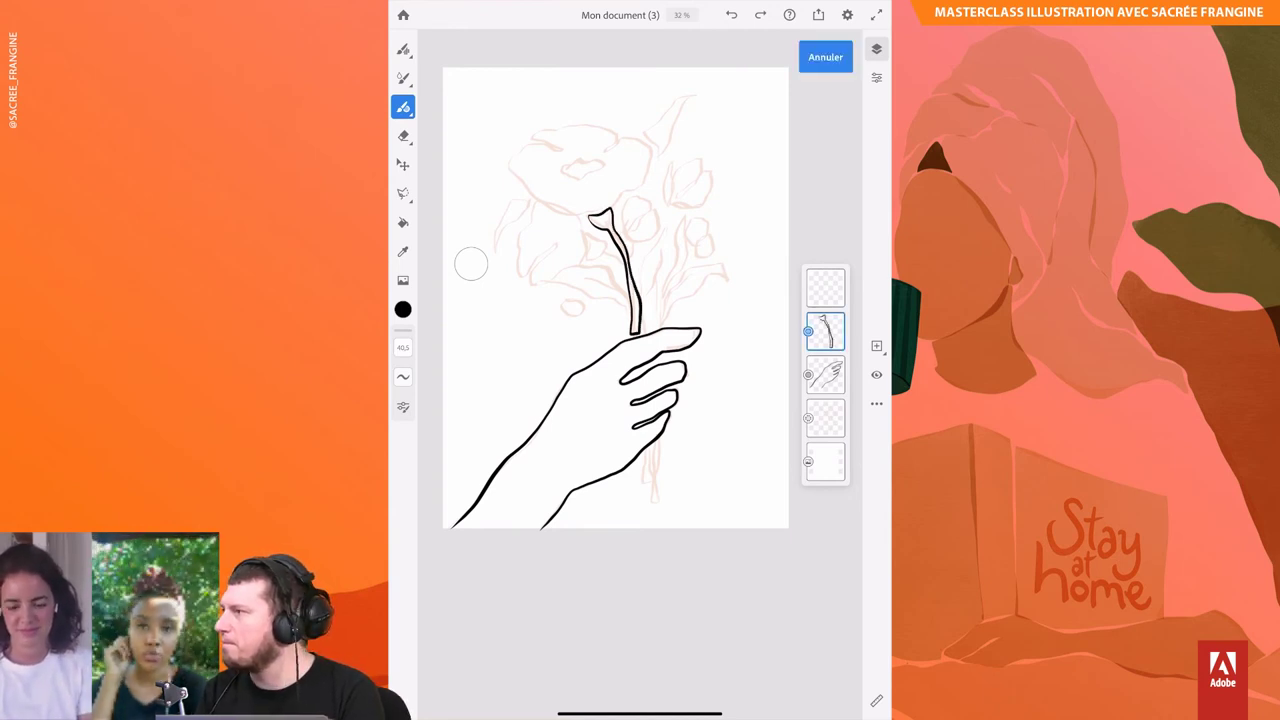
{"action": "mouse_move", "coordinate": [645, 454]}
{"action": "left_mouse_down"}
{"action": "mouse_move", "coordinate": [643, 486]}
{"action": "mouse_move", "coordinate": [646, 456]}
{"action": "left_mouse_up"}
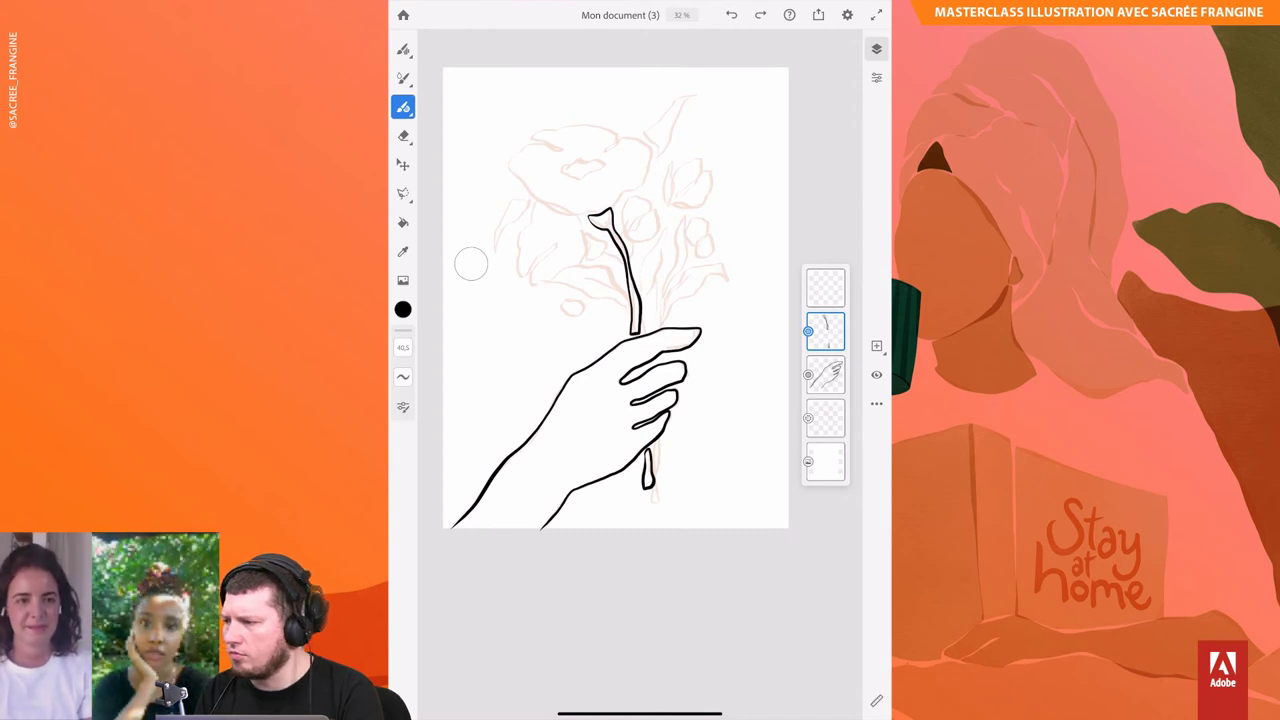
{"action": "left_click", "coordinate": [826, 288]}
{"action": "mouse_move", "coordinate": [624, 198]}
{"action": "left_mouse_down"}
{"action": "mouse_move", "coordinate": [656, 242]}
{"action": "mouse_move", "coordinate": [654, 204]}
{"action": "mouse_move", "coordinate": [656, 222]}
{"action": "left_mouse_up"}
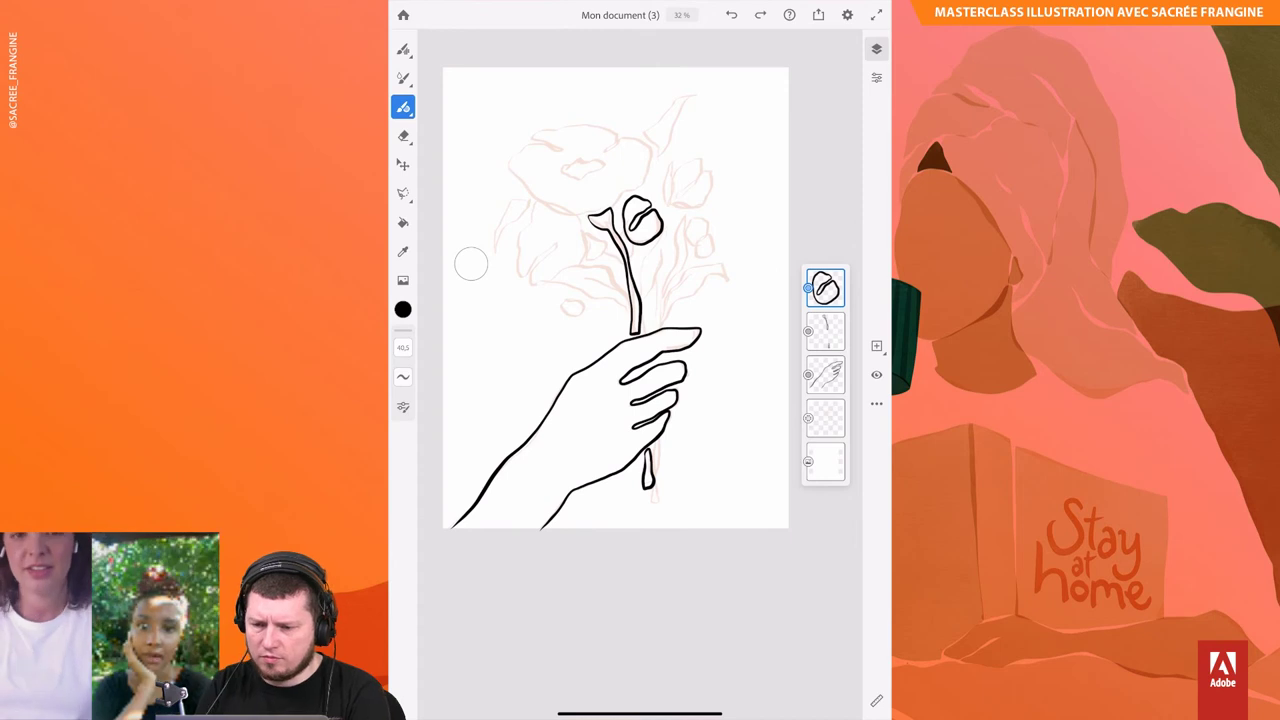
{"action": "left_click", "coordinate": [403, 135]}
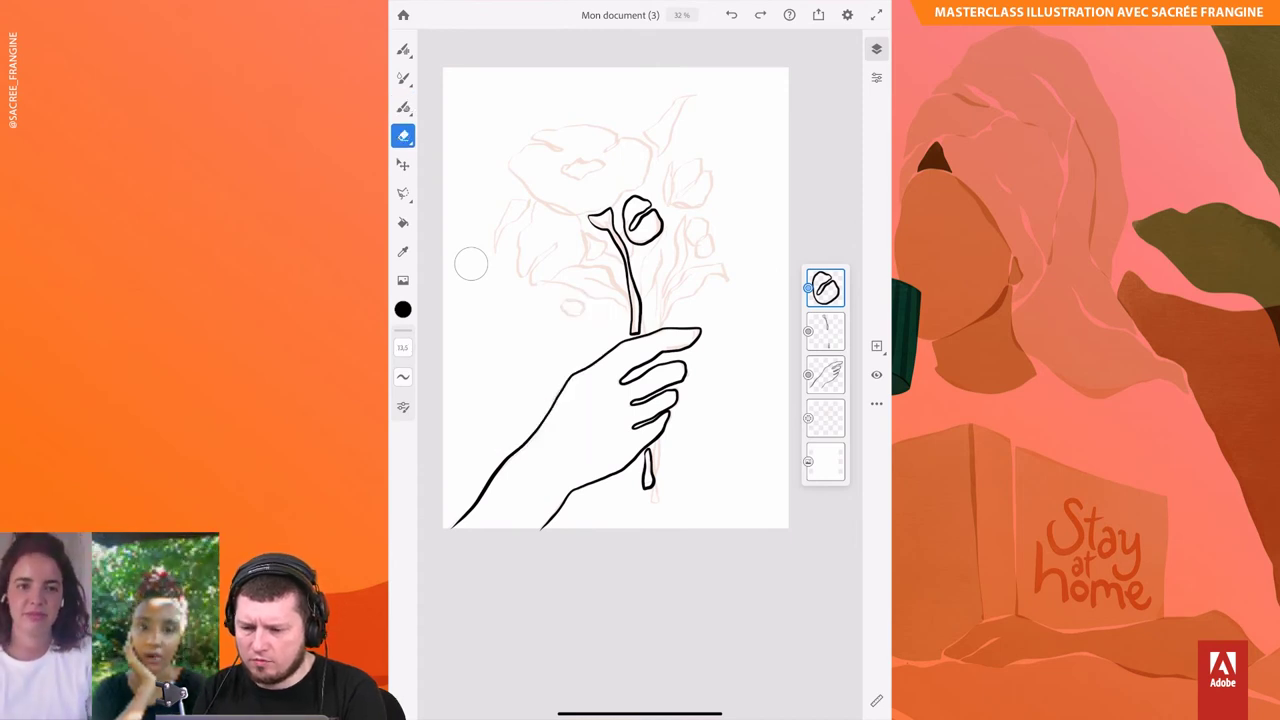
{"action": "scroll", "coordinate": [664, 200], "scroll_direction": "up", "scroll_amount": 5}
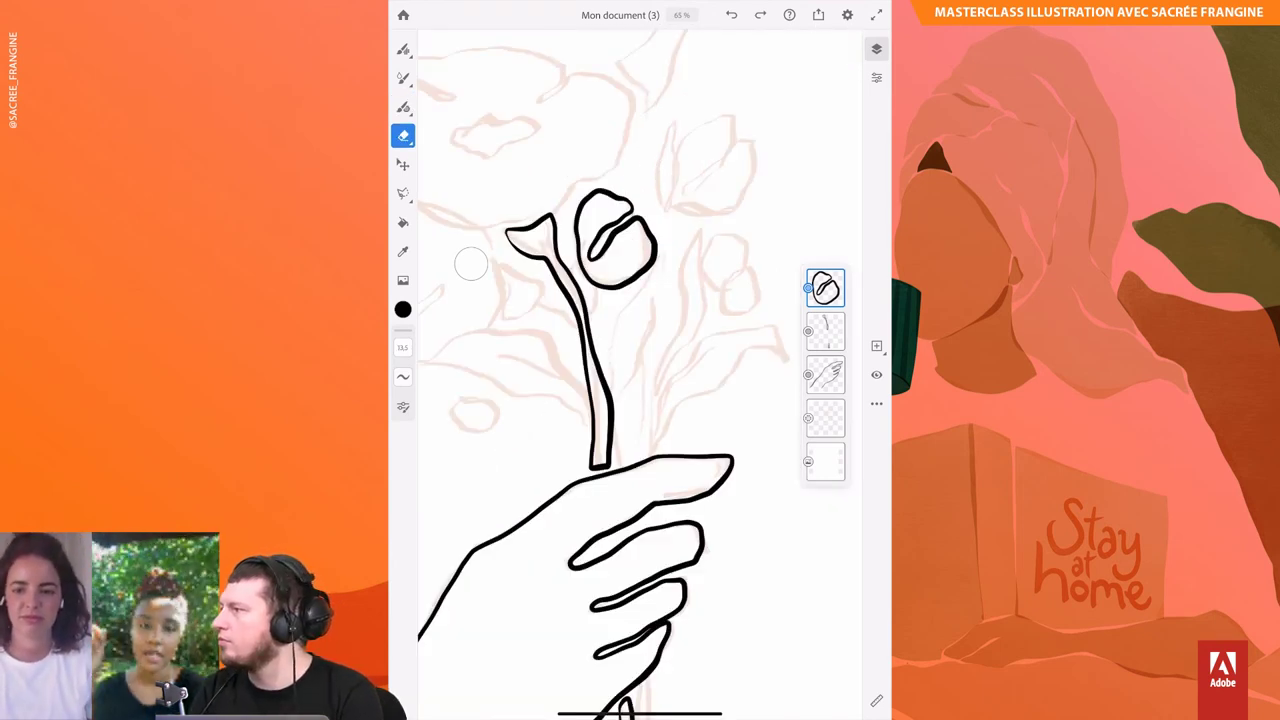
{"action": "scroll", "coordinate": [640, 360], "scroll_direction": "down", "scroll_amount": 5}
{"action": "left_click", "coordinate": [403, 107]}
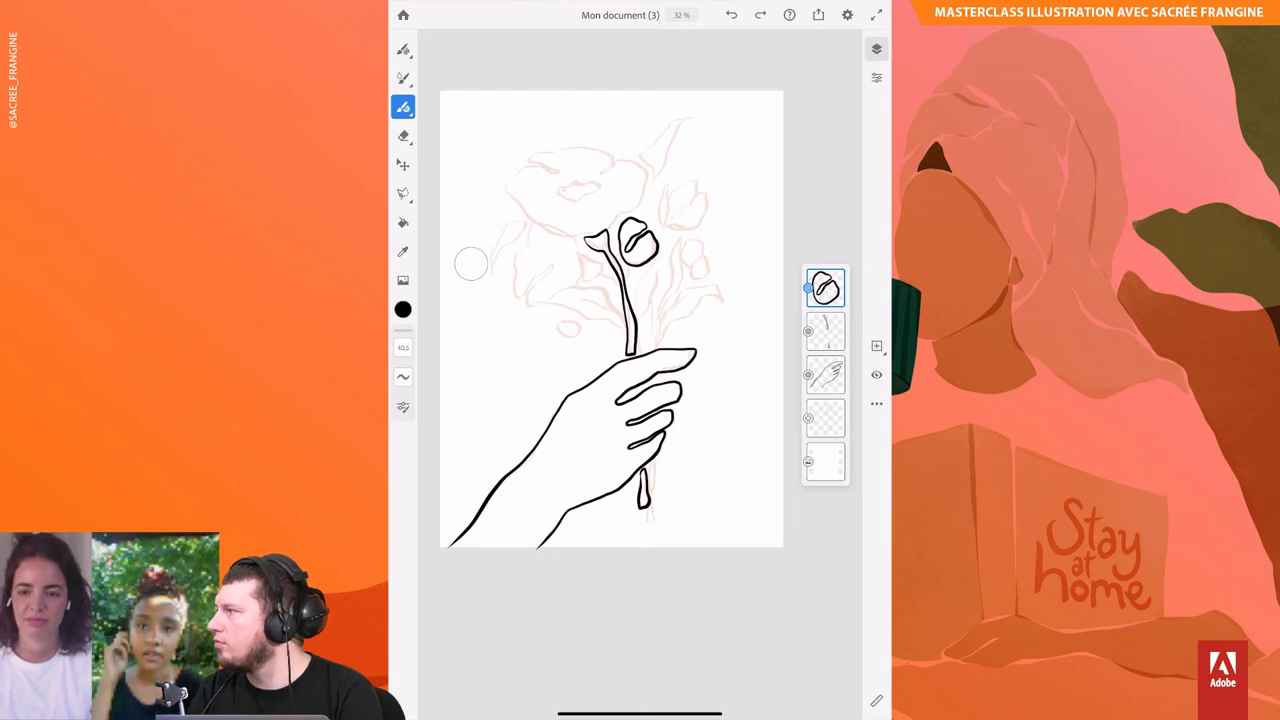
{"action": "left_click_drag", "start_coordinate": [686, 248], "coordinate": [708, 276]}
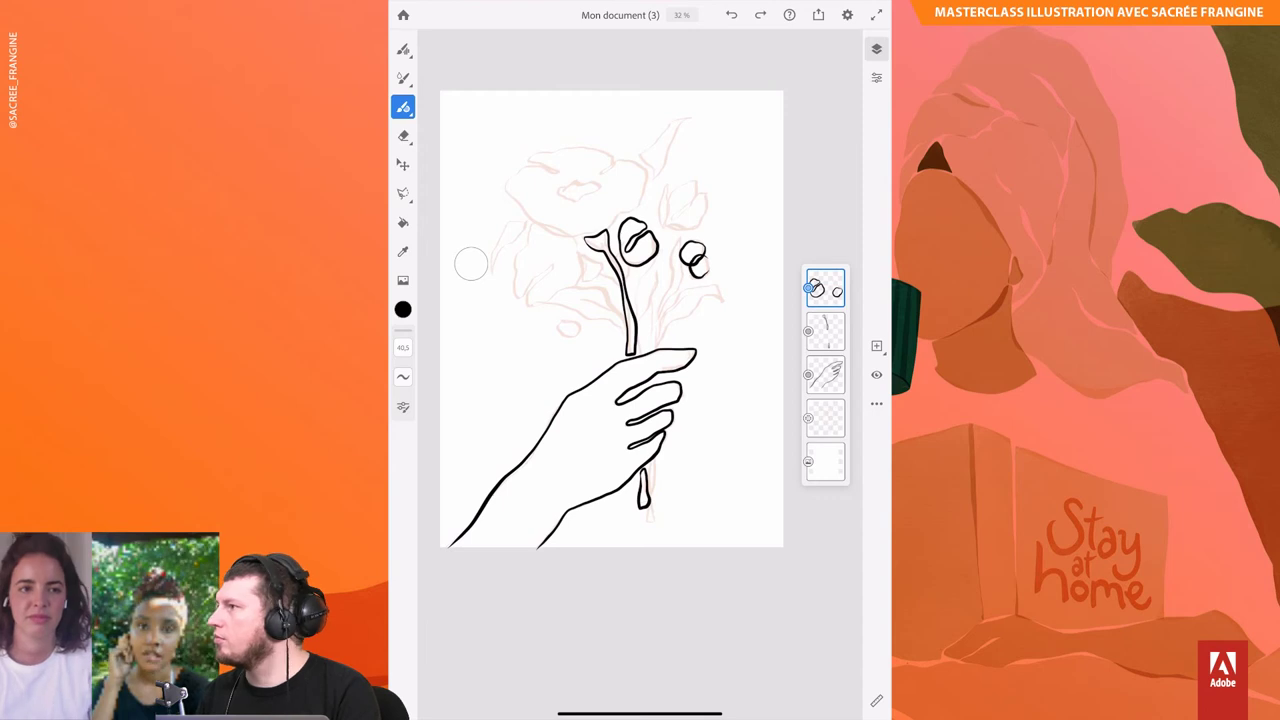
Step: On a new layer, ink the large poppy petals, a small round bud and the upper-right flower
{"action": "left_click", "coordinate": [876, 345]}
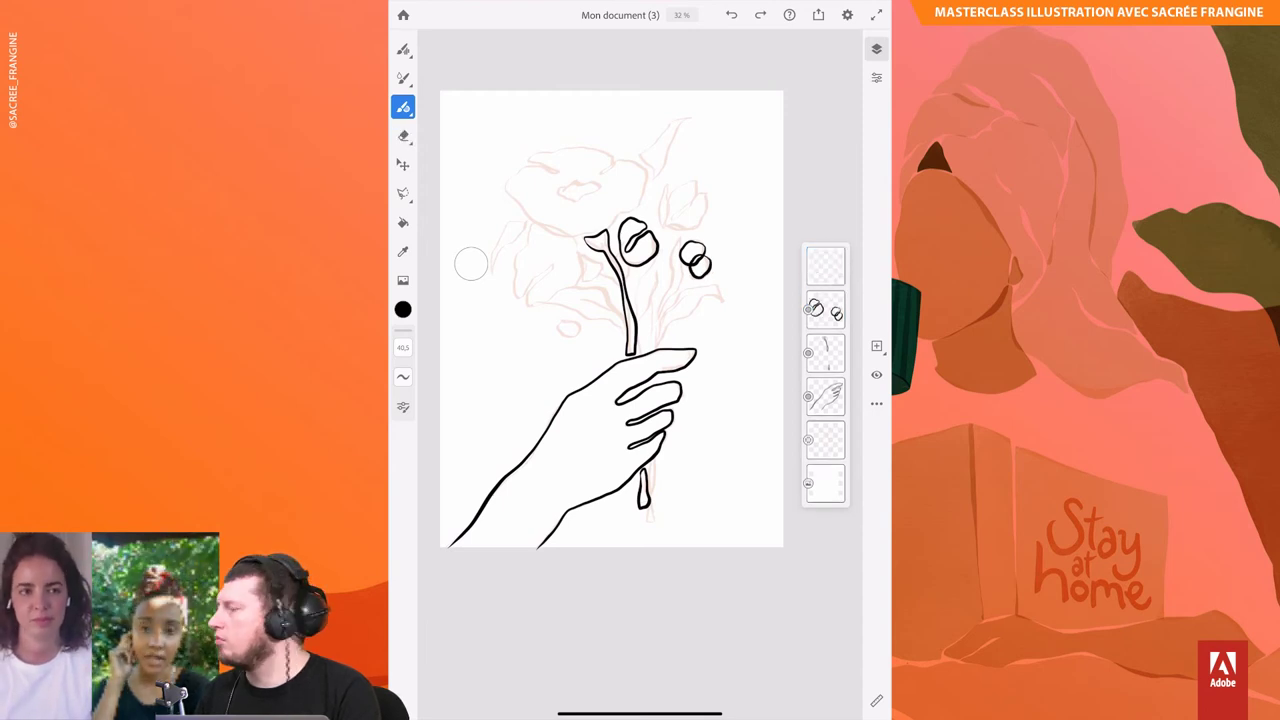
{"action": "mouse_move", "coordinate": [608, 230]}
{"action": "left_mouse_down"}
{"action": "mouse_move", "coordinate": [542, 230]}
{"action": "mouse_move", "coordinate": [512, 172]}
{"action": "mouse_move", "coordinate": [612, 152]}
{"action": "mouse_move", "coordinate": [647, 190]}
{"action": "mouse_move", "coordinate": [614, 214]}
{"action": "mouse_move", "coordinate": [584, 184]}
{"action": "mouse_move", "coordinate": [556, 191]}
{"action": "mouse_move", "coordinate": [600, 194]}
{"action": "left_mouse_up"}
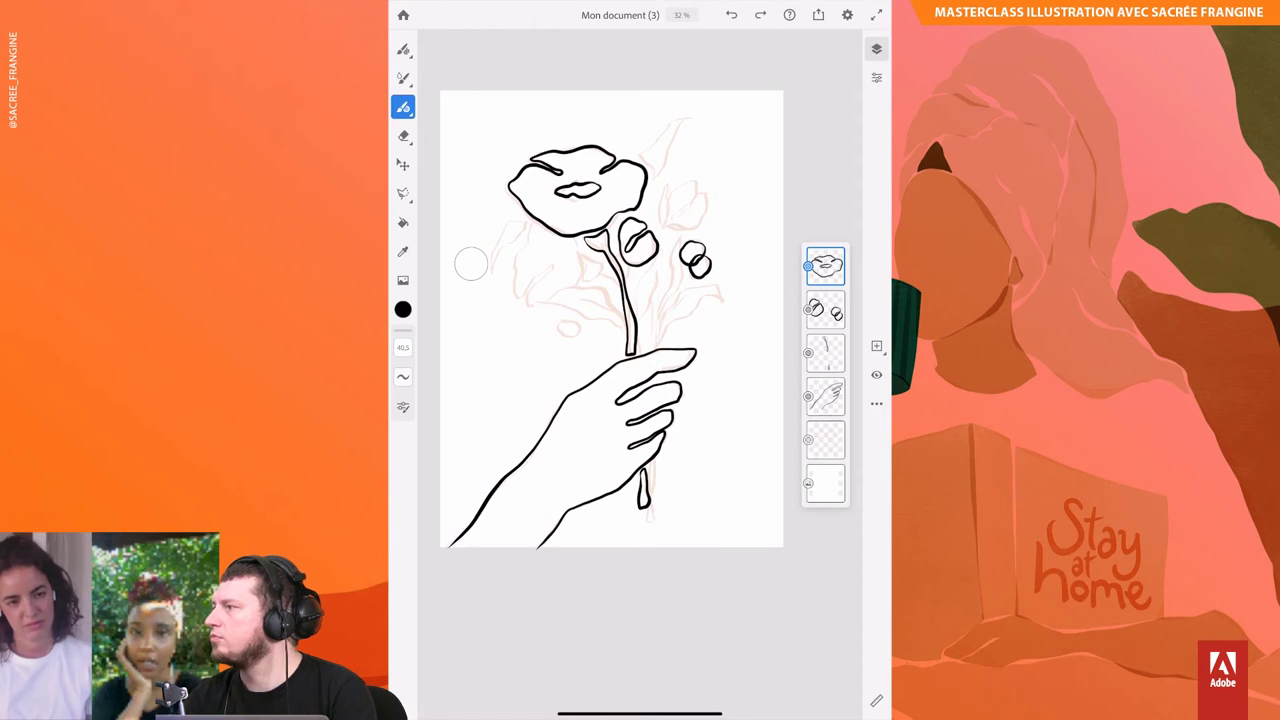
{"action": "left_click", "coordinate": [825, 310]}
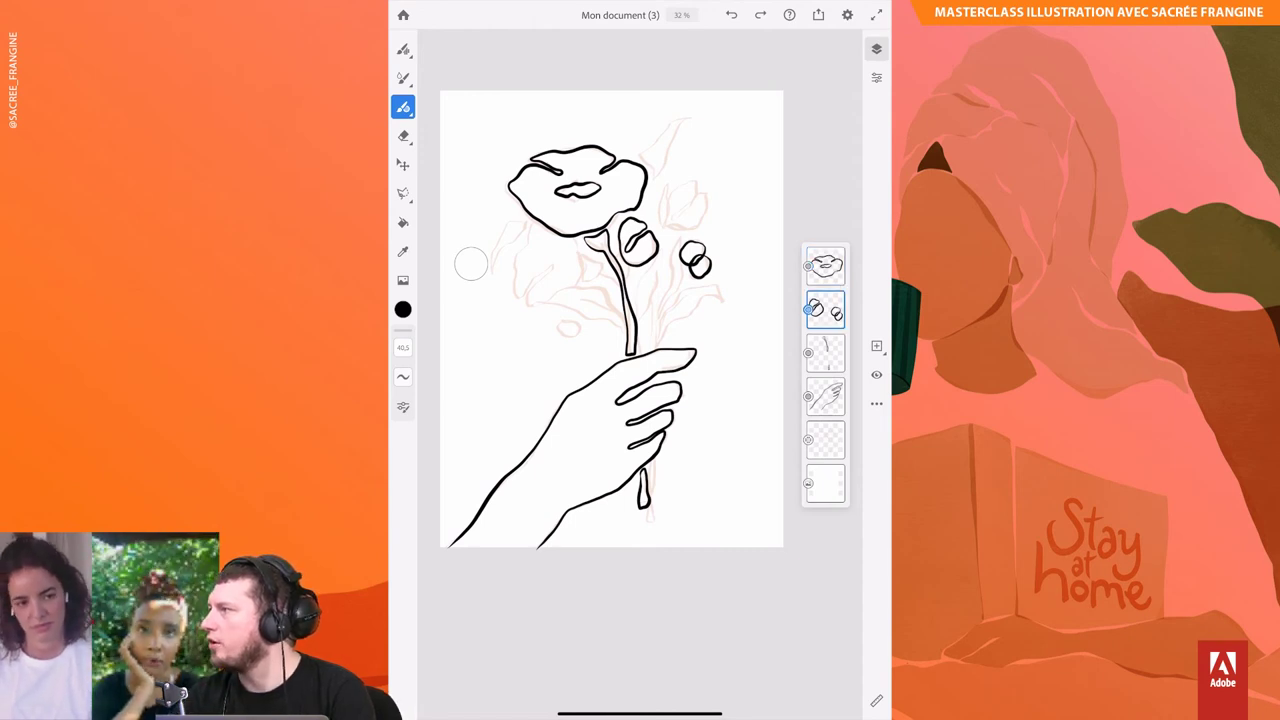
{"action": "mouse_move", "coordinate": [574, 320]}
{"action": "left_mouse_down"}
{"action": "mouse_move", "coordinate": [558, 330]}
{"action": "mouse_move", "coordinate": [578, 322]}
{"action": "left_mouse_up"}
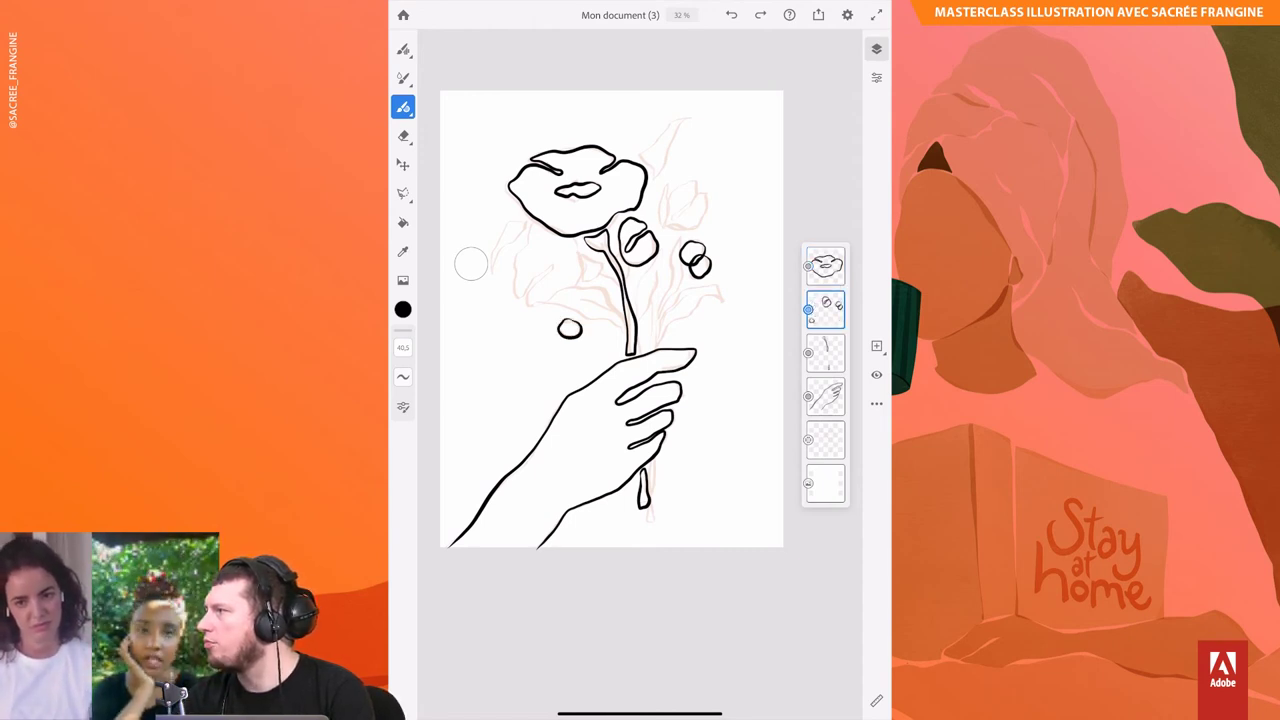
{"action": "mouse_move", "coordinate": [676, 230]}
{"action": "left_mouse_down"}
{"action": "mouse_move", "coordinate": [708, 198]}
{"action": "mouse_move", "coordinate": [708, 210]}
{"action": "left_mouse_up"}
{"action": "left_click_drag", "start_coordinate": [696, 200], "coordinate": [672, 216]}
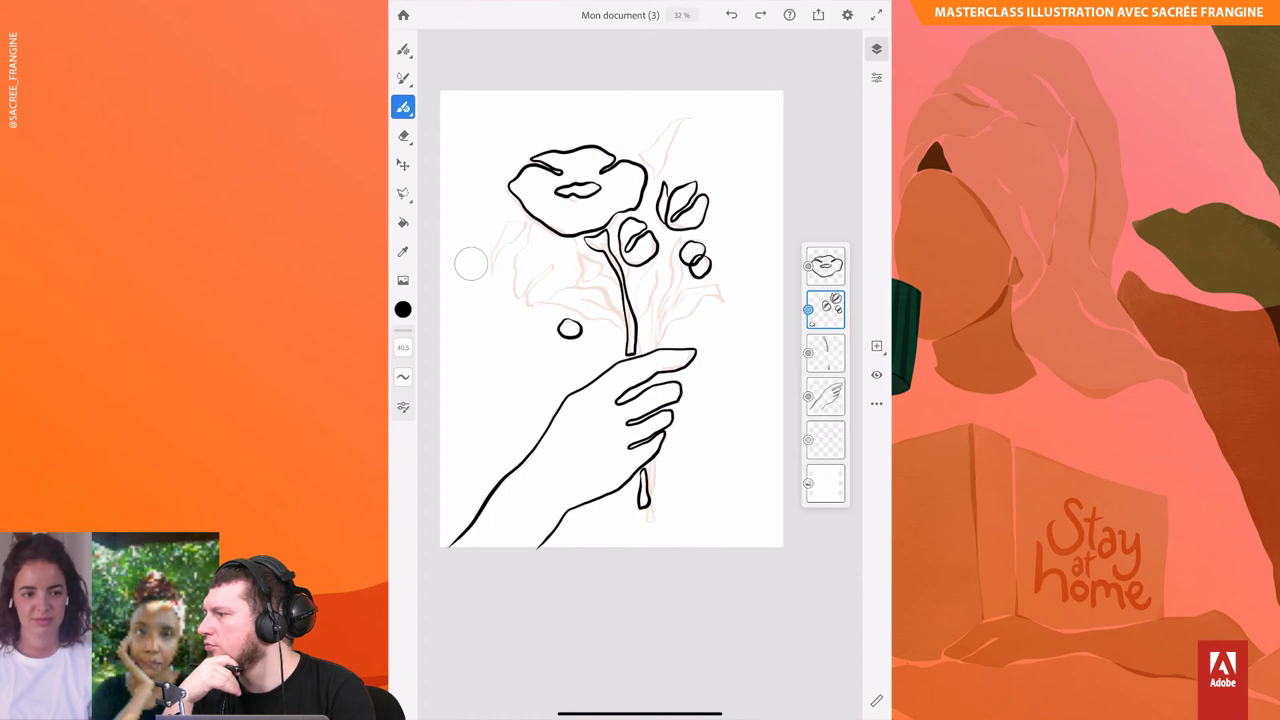
Step: Ink a second stem, a branch toward the right bud and a leaf left of the stem
{"action": "left_click", "coordinate": [825, 265]}
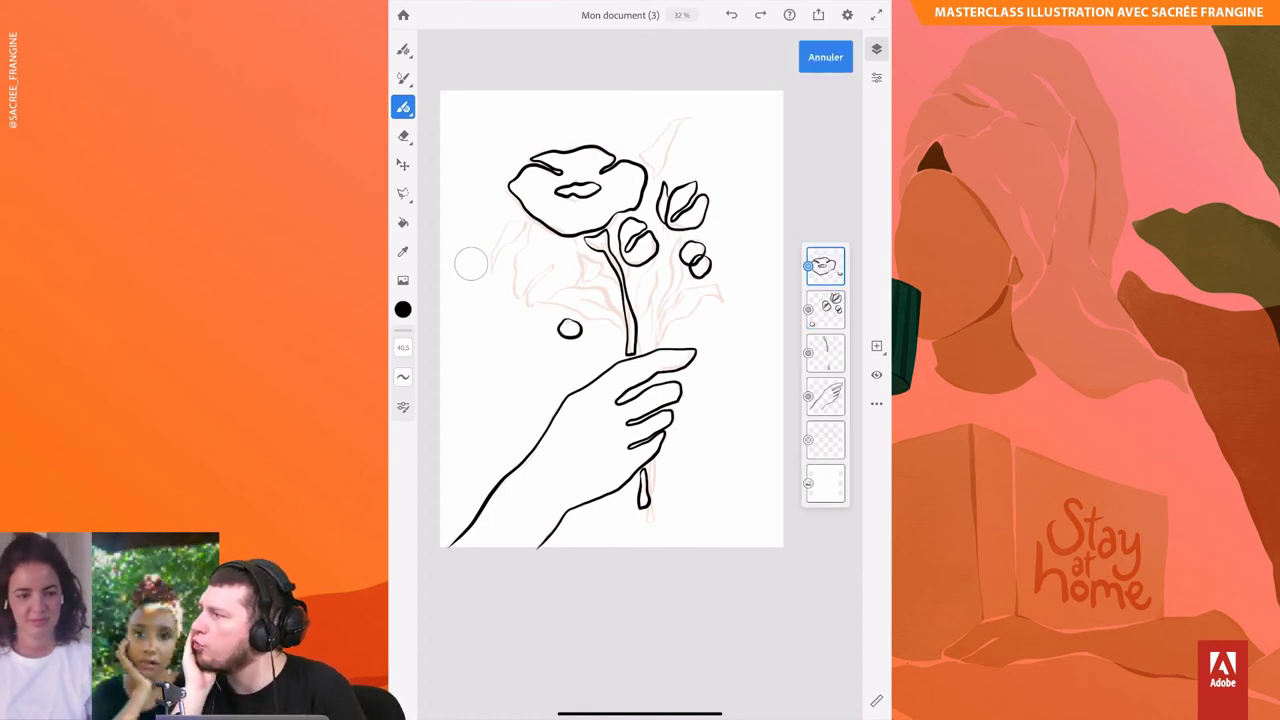
{"action": "mouse_move", "coordinate": [667, 250]}
{"action": "left_mouse_down"}
{"action": "mouse_move", "coordinate": [650, 346]}
{"action": "mouse_move", "coordinate": [662, 264]}
{"action": "left_mouse_up"}
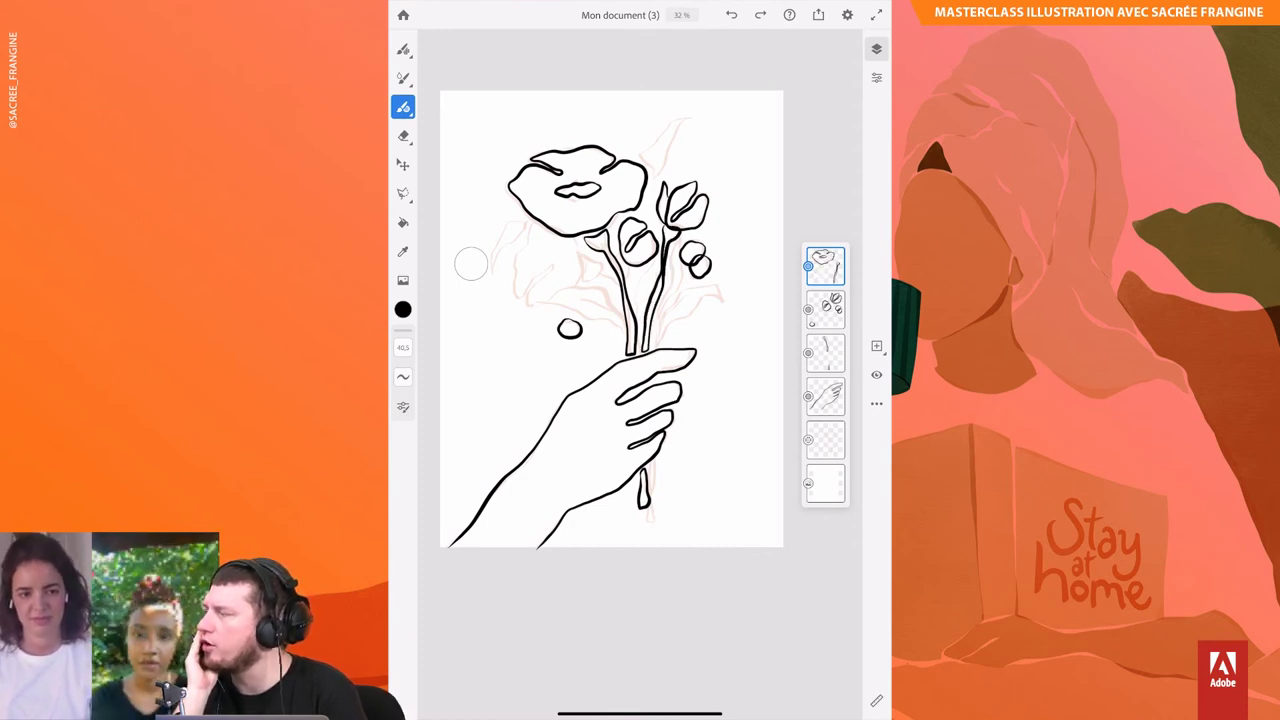
{"action": "mouse_move", "coordinate": [656, 338]}
{"action": "left_mouse_down"}
{"action": "mouse_move", "coordinate": [707, 286]}
{"action": "mouse_move", "coordinate": [655, 348]}
{"action": "mouse_move", "coordinate": [694, 297]}
{"action": "left_mouse_up"}
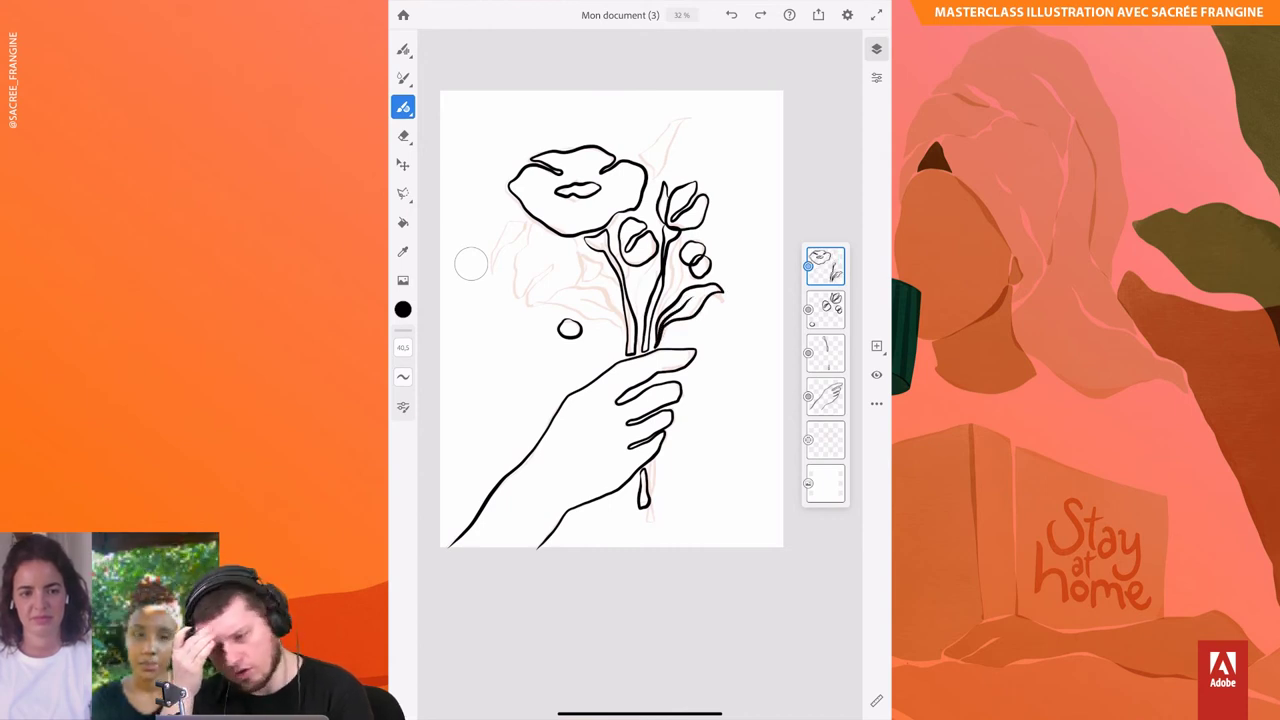
{"action": "left_click_drag", "start_coordinate": [610, 292], "coordinate": [532, 306]}
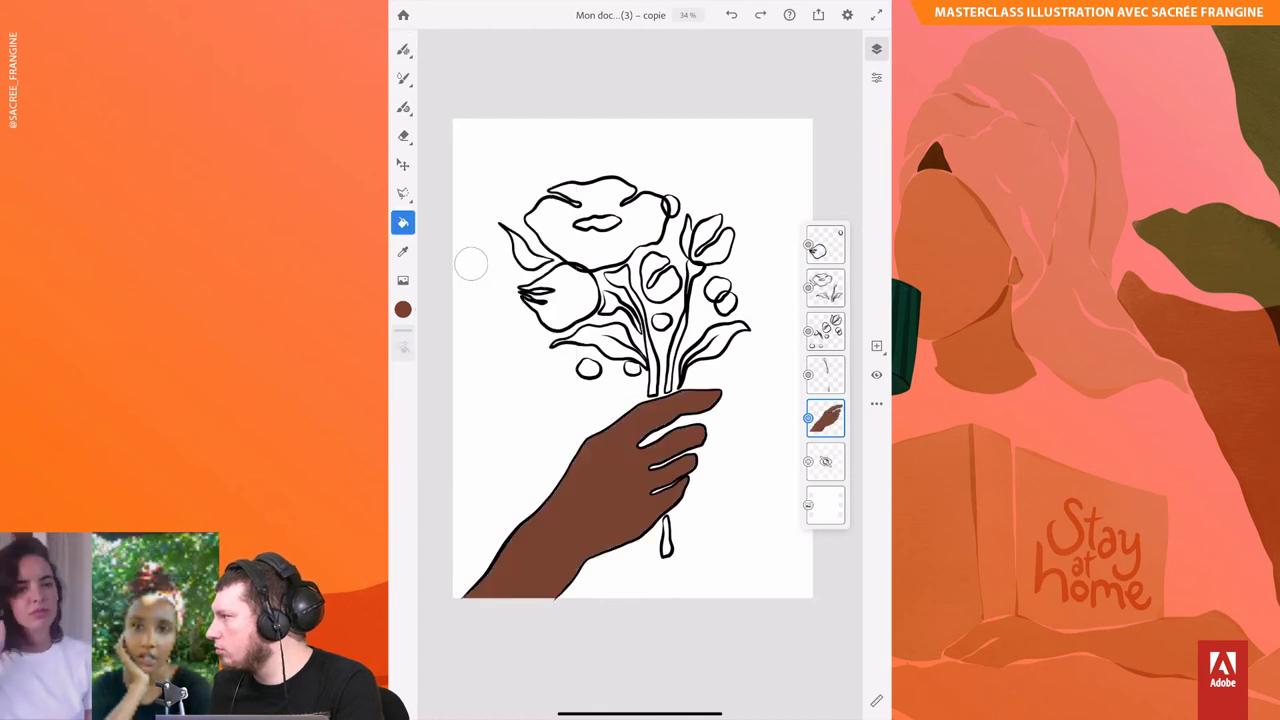
Step: Fill the right and left leaves with two shades of green
{"action": "left_click", "coordinate": [825, 288]}
{"action": "left_click", "coordinate": [403, 309]}
{"action": "left_click_drag", "start_coordinate": [465, 236], "coordinate": [509, 226]}
{"action": "left_click", "coordinate": [487, 276]}
{"action": "left_click", "coordinate": [715, 345]}
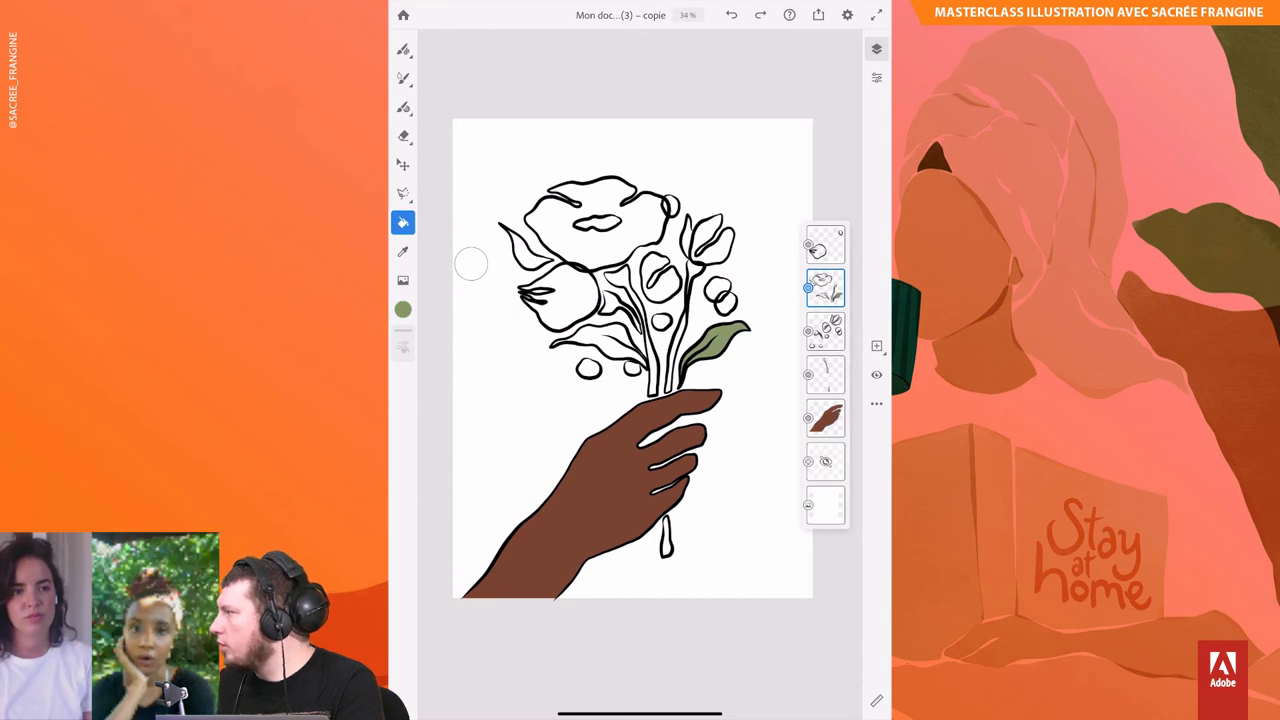
{"action": "left_click", "coordinate": [403, 309]}
{"action": "left_click", "coordinate": [488, 283]}
{"action": "left_click", "coordinate": [471, 263]}
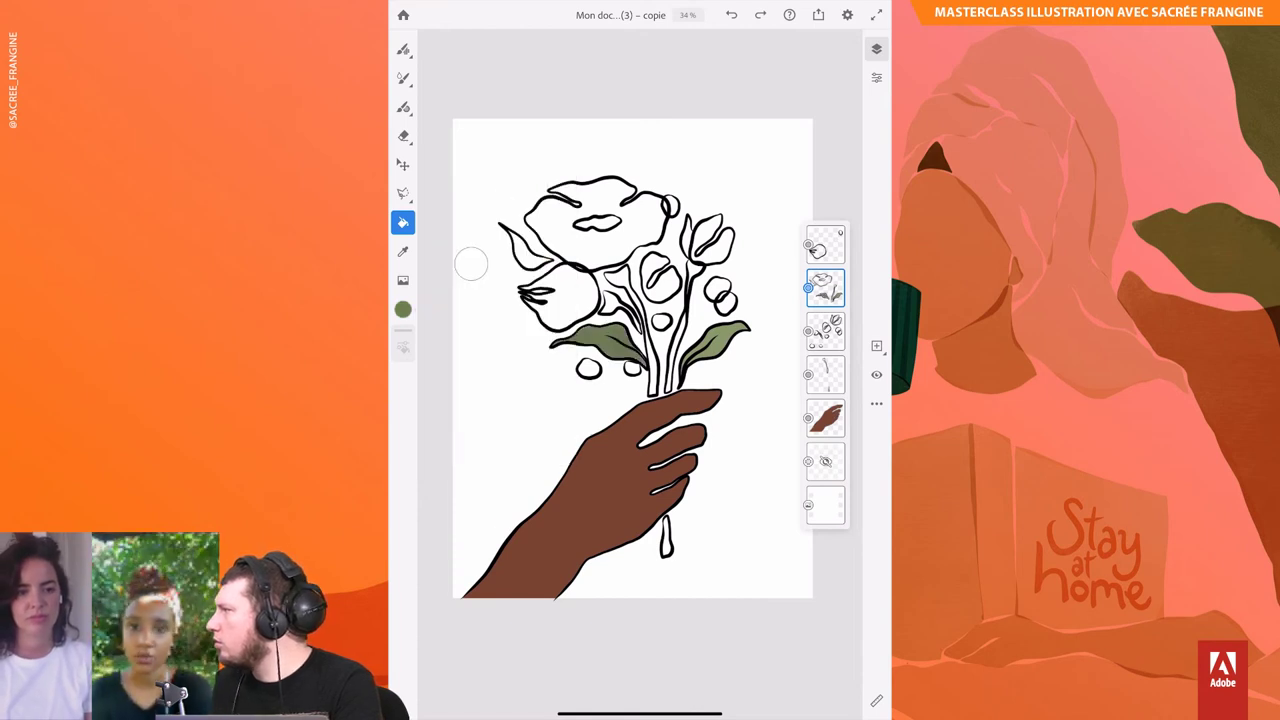
Step: Fill the central stem and the long second stem with dark green
{"action": "left_click", "coordinate": [876, 403]}
{"action": "left_click", "coordinate": [694, 276]}
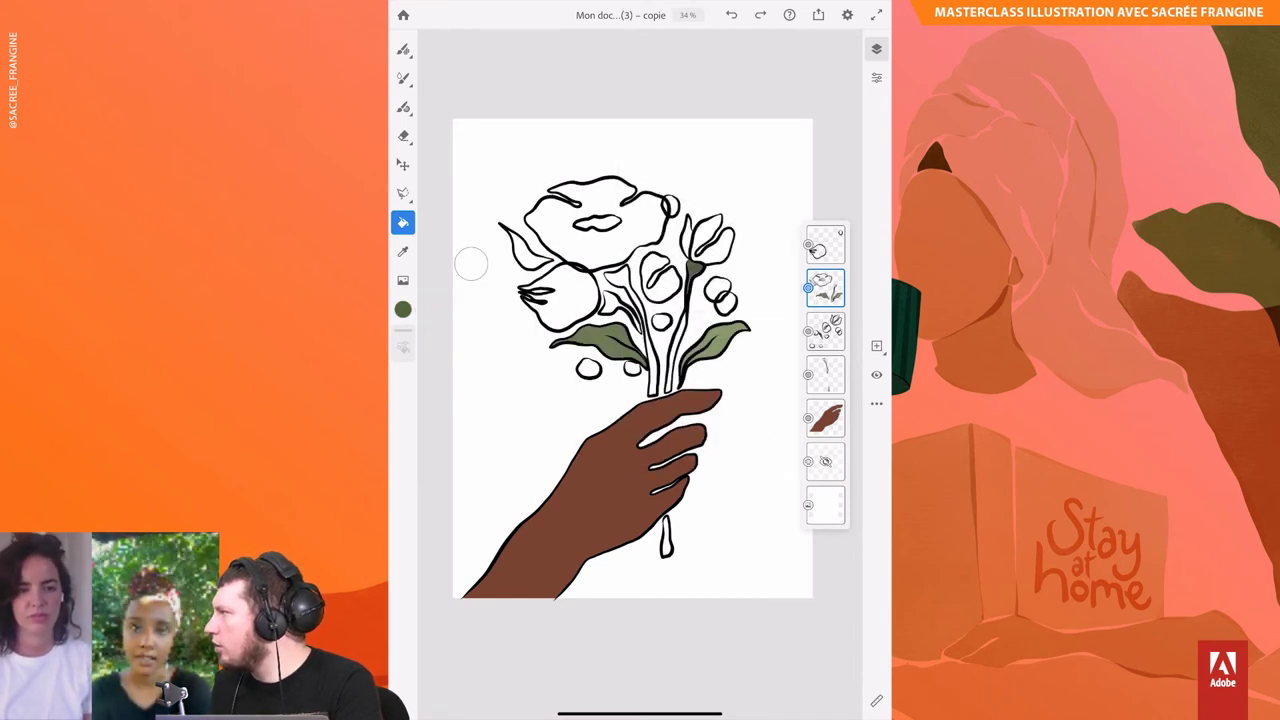
{"action": "left_click", "coordinate": [675, 350]}
{"action": "scroll", "coordinate": [632, 360], "scroll_direction": "down", "scroll_amount": 2}
{"action": "left_click", "coordinate": [825, 375]}
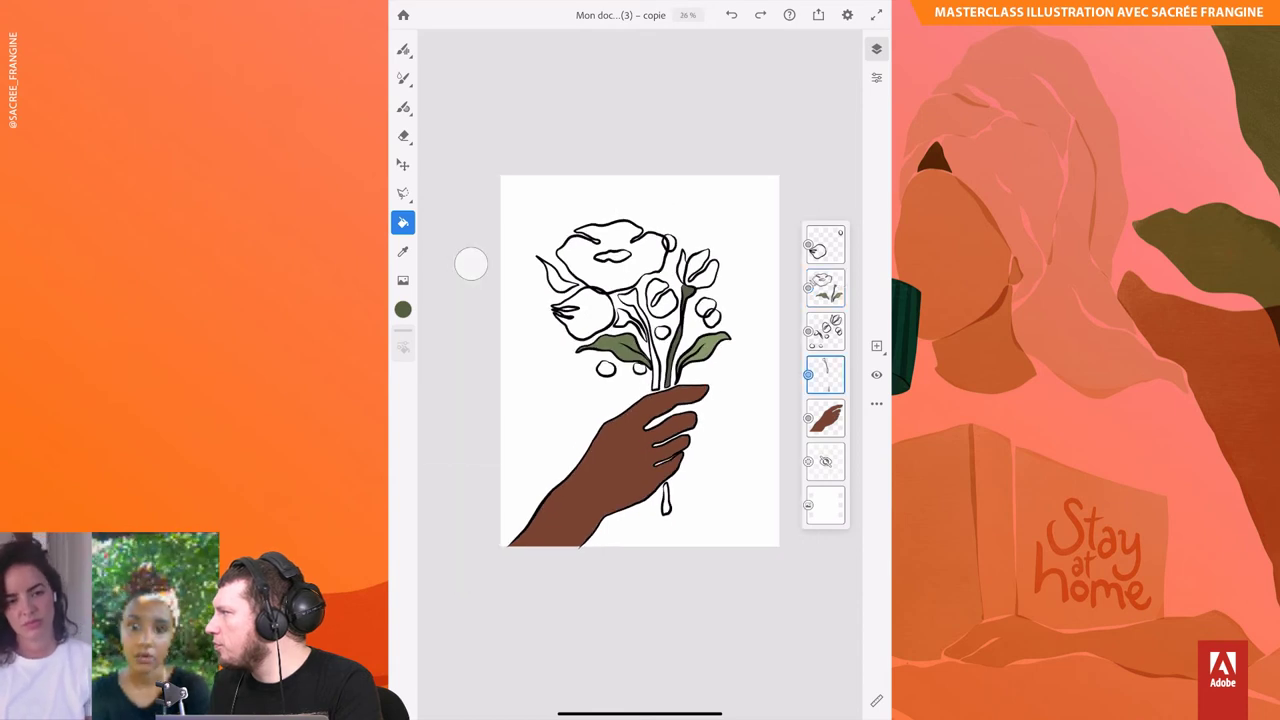
{"action": "left_click", "coordinate": [403, 309]}
{"action": "left_click", "coordinate": [471, 263]}
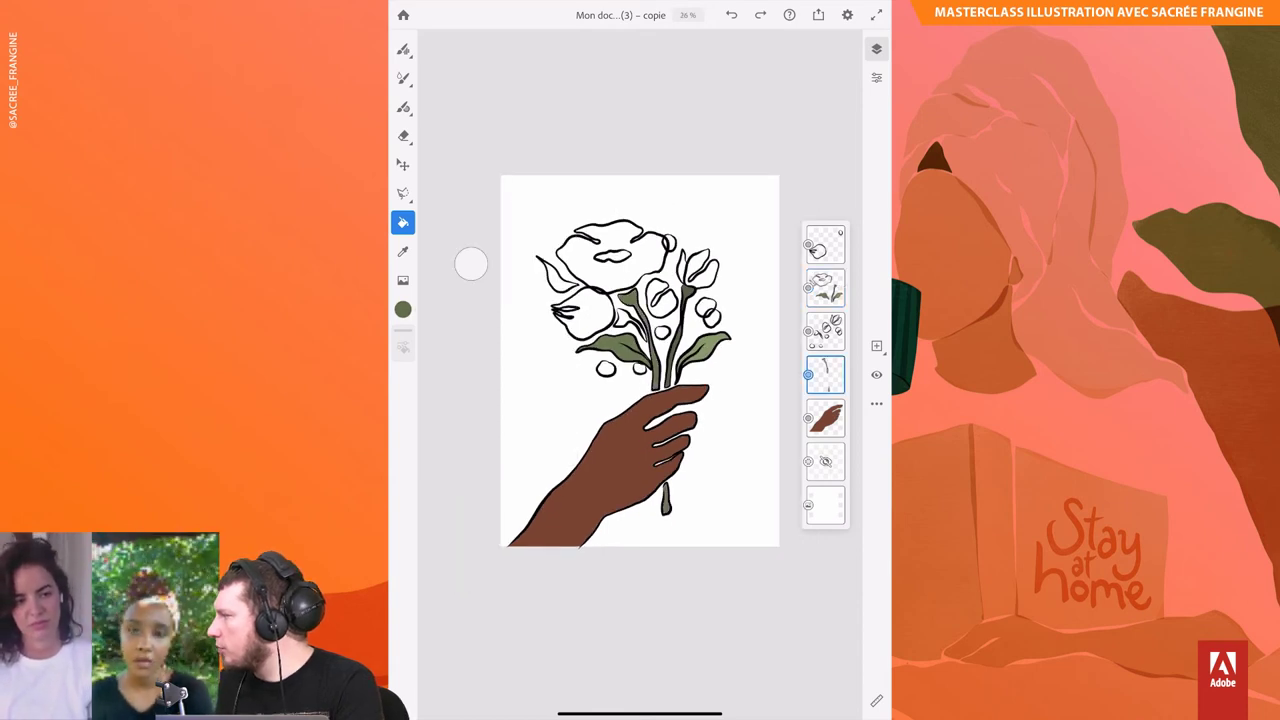
Step: Select the buds layer and pick a brown from the recent colours
{"action": "left_click", "coordinate": [825, 330]}
{"action": "left_click", "coordinate": [403, 309]}
{"action": "left_click", "coordinate": [551, 251]}
Step: Fill two flower buds with peach and check the layer's blending mode options
{"action": "left_click_drag", "start_coordinate": [551, 251], "coordinate": [498, 210]}
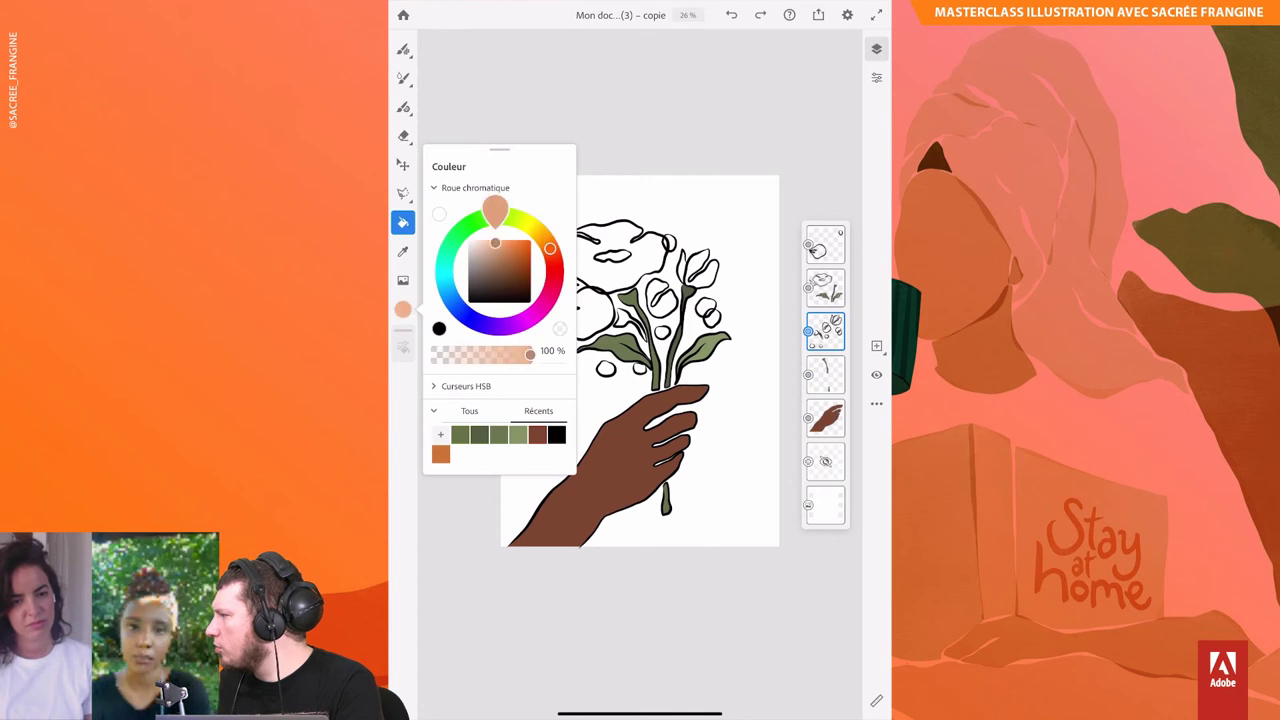
{"action": "left_click", "coordinate": [471, 263]}
{"action": "left_click", "coordinate": [660, 298]}
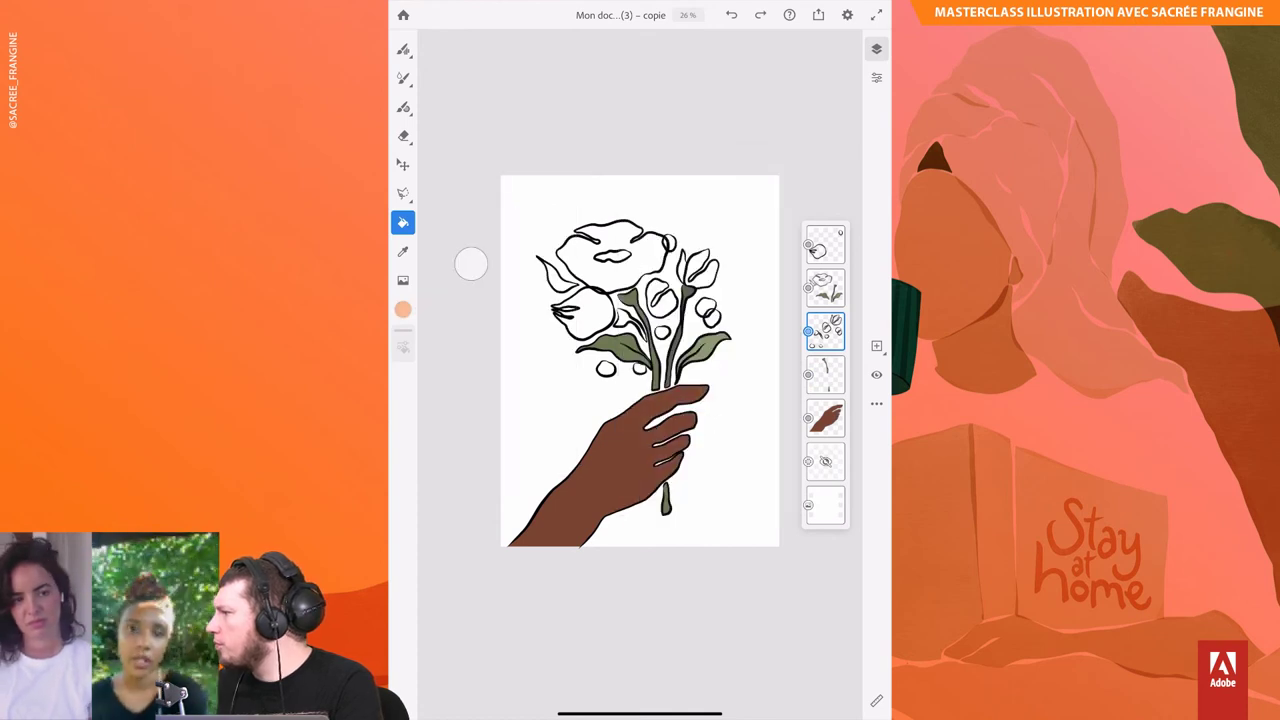
{"action": "left_click", "coordinate": [403, 309]}
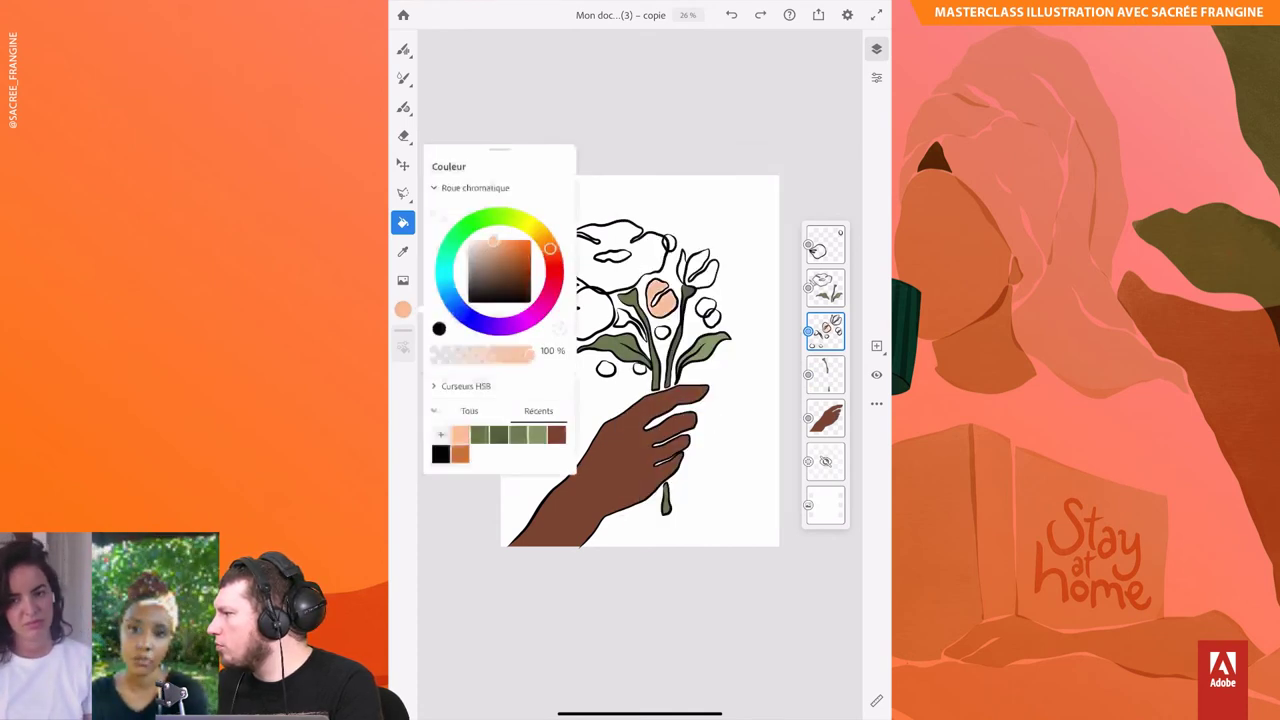
{"action": "left_click", "coordinate": [403, 49]}
{"action": "left_click", "coordinate": [876, 345]}
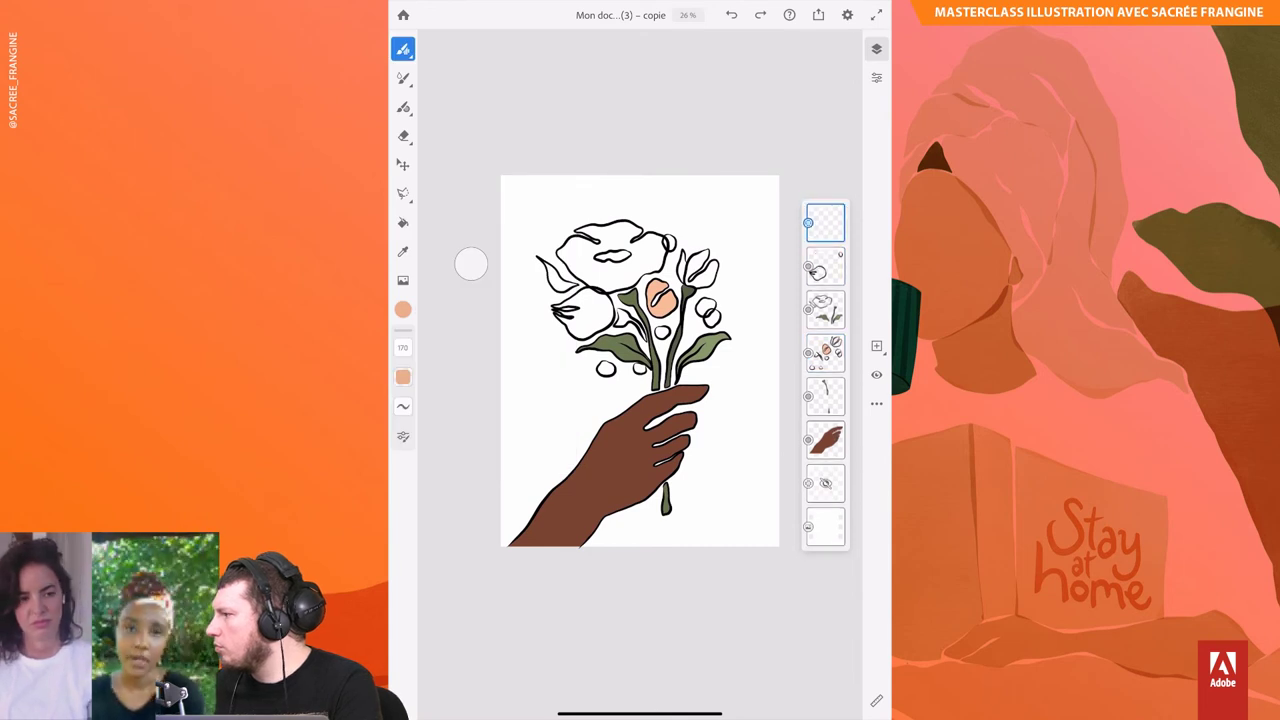
{"action": "left_click", "coordinate": [403, 222]}
{"action": "left_click", "coordinate": [585, 313]}
{"action": "left_click", "coordinate": [876, 77]}
{"action": "left_click", "coordinate": [779, 133]}
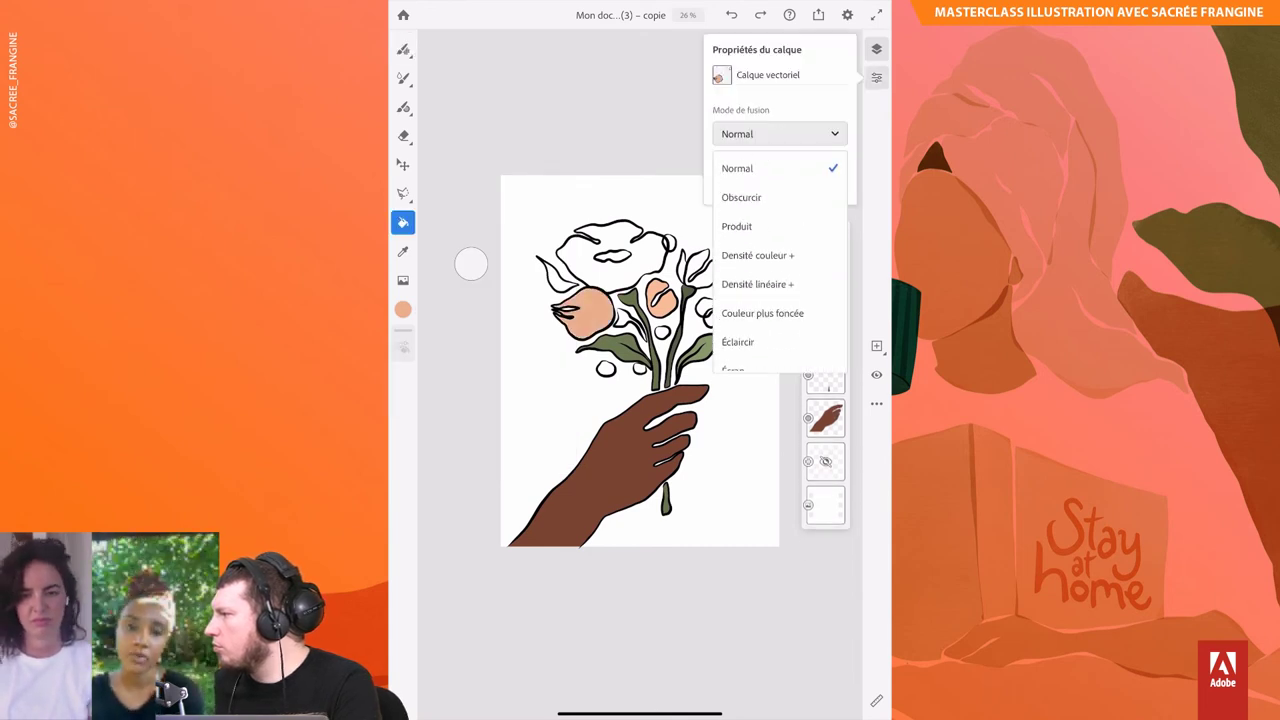
{"action": "left_click", "coordinate": [600, 250]}
Step: Fill the large top poppy and the right-hand flower with pink, then pick a deeper red
{"action": "left_click", "coordinate": [825, 288]}
{"action": "left_click", "coordinate": [403, 309]}
{"action": "left_click", "coordinate": [612, 245]}
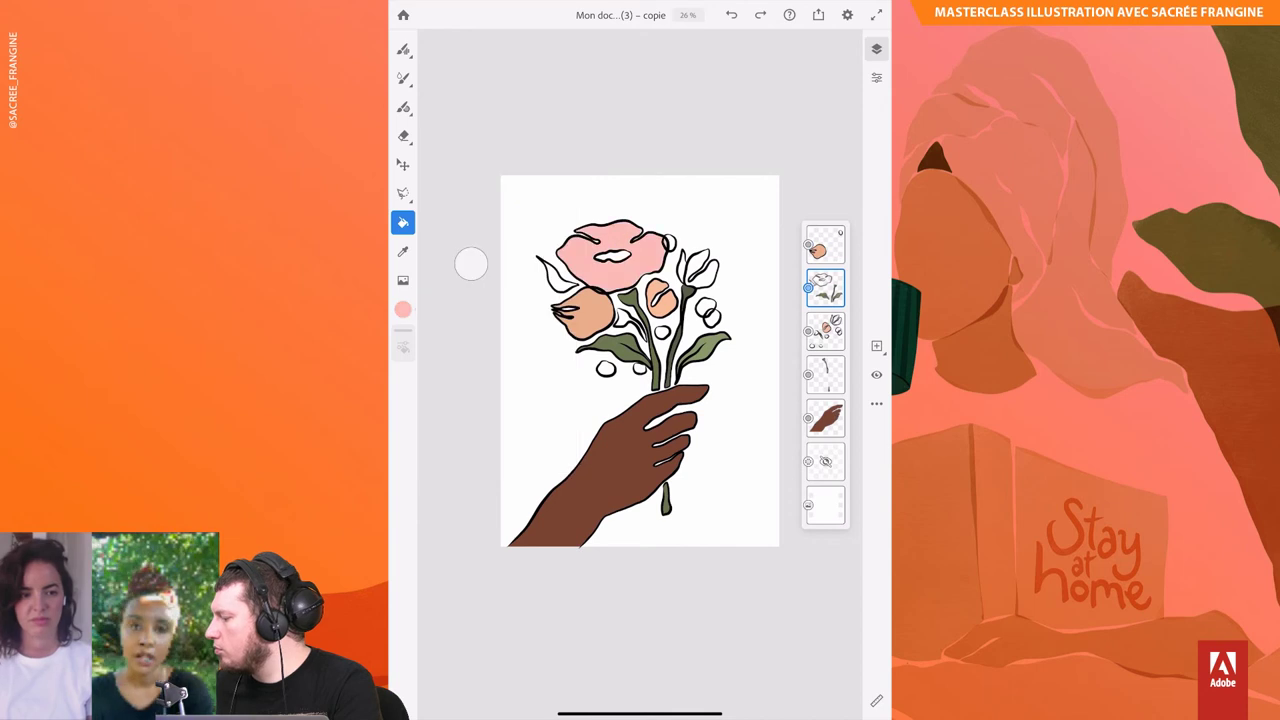
{"action": "left_click", "coordinate": [825, 330]}
{"action": "left_click", "coordinate": [700, 268]}
{"action": "left_click", "coordinate": [403, 309]}
{"action": "left_click", "coordinate": [505, 355]}
{"action": "left_click", "coordinate": [403, 309]}
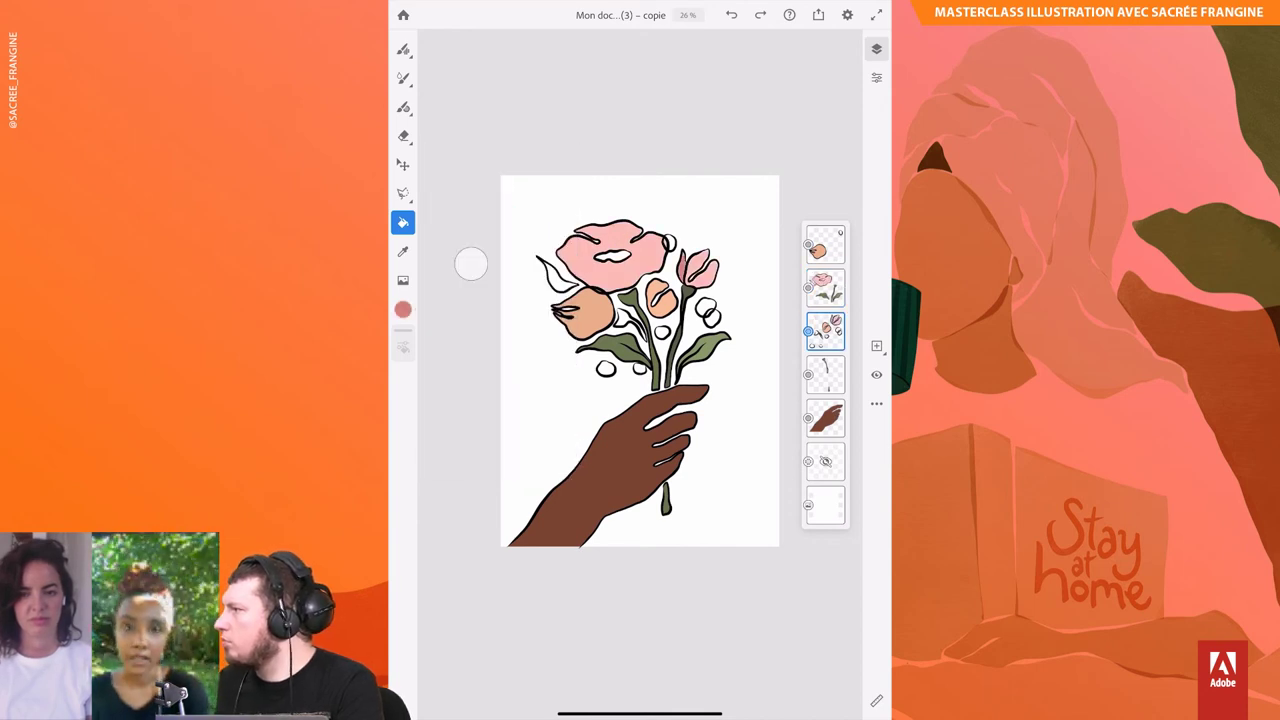
{"action": "left_click", "coordinate": [705, 335]}
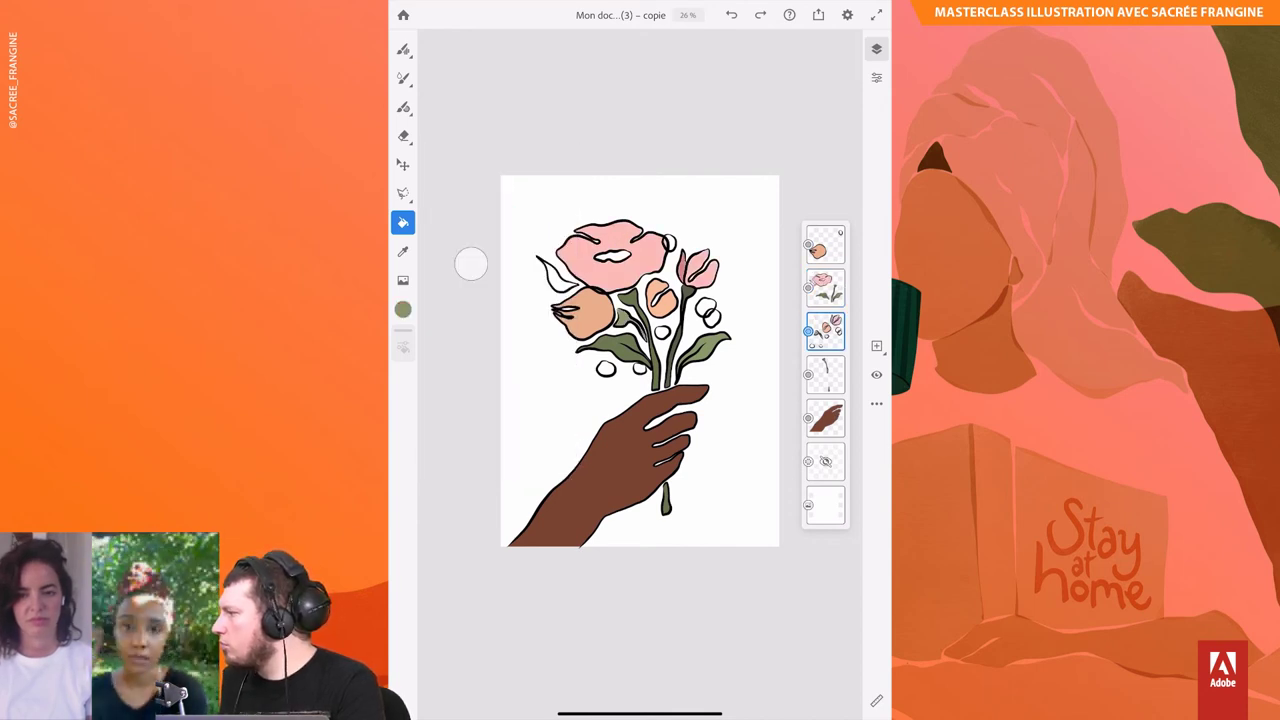
Step: Fill the small bouquet circles and the bud by the pink flower with yellow-orange
{"action": "left_click", "coordinate": [403, 309]}
{"action": "left_click", "coordinate": [825, 245]}
{"action": "left_click", "coordinate": [403, 309]}
{"action": "left_click_drag", "start_coordinate": [541, 230], "coordinate": [513, 210]}
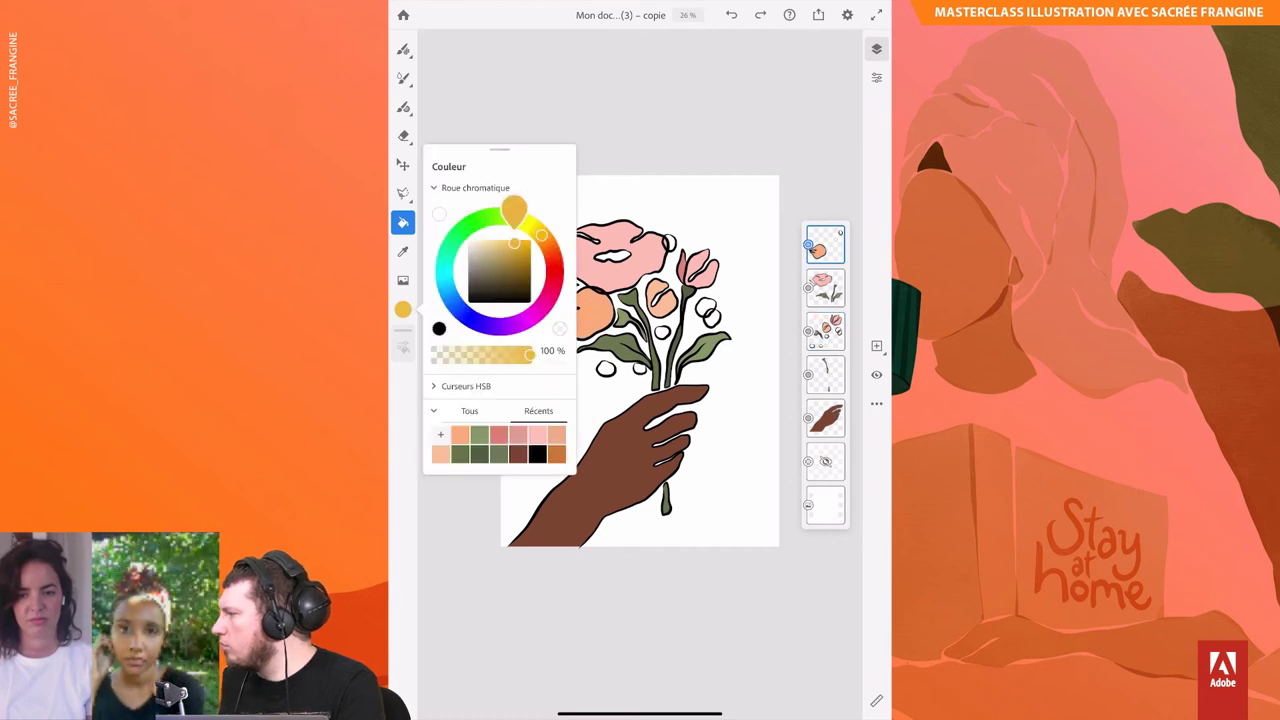
{"action": "left_click", "coordinate": [825, 330]}
{"action": "left_click", "coordinate": [706, 307]}
{"action": "left_click", "coordinate": [662, 332]}
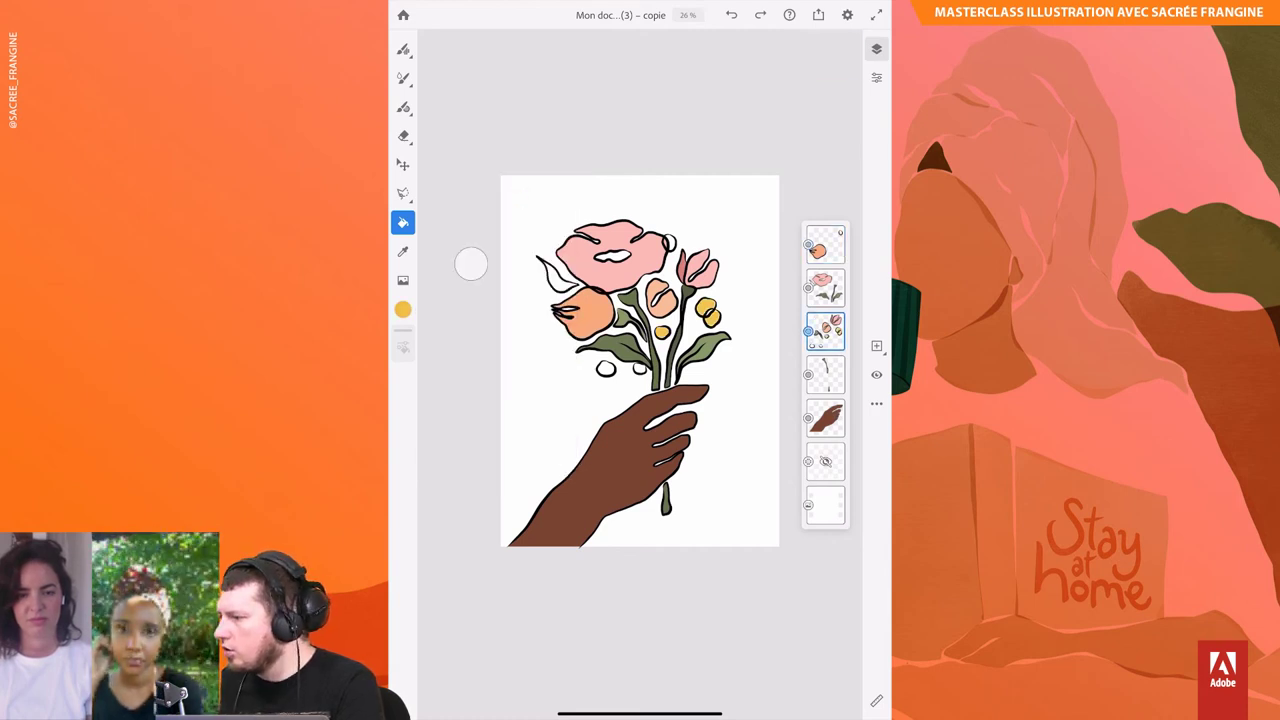
{"action": "left_click", "coordinate": [825, 245]}
{"action": "left_click", "coordinate": [669, 242]}
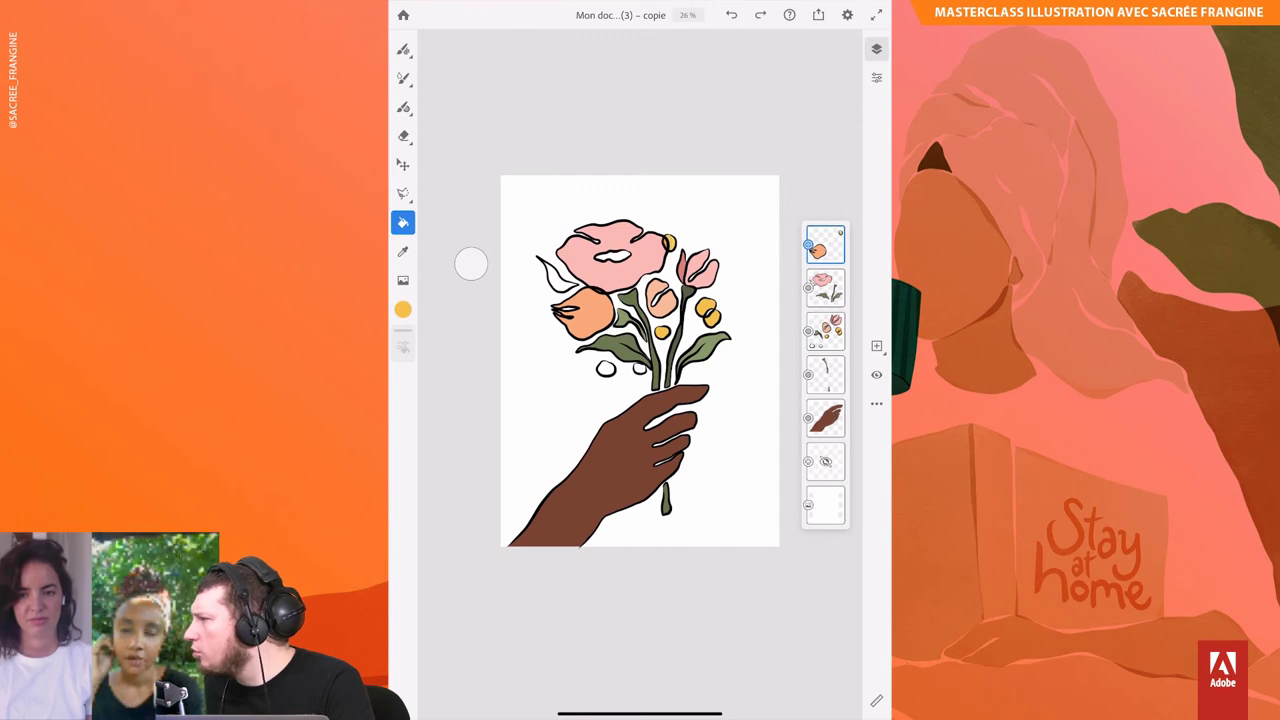
{"action": "left_click", "coordinate": [825, 330]}
{"action": "left_click", "coordinate": [606, 368]}
Step: Fill the pink flower's centre yellow and select the empty bottom layer
{"action": "left_click", "coordinate": [403, 49]}
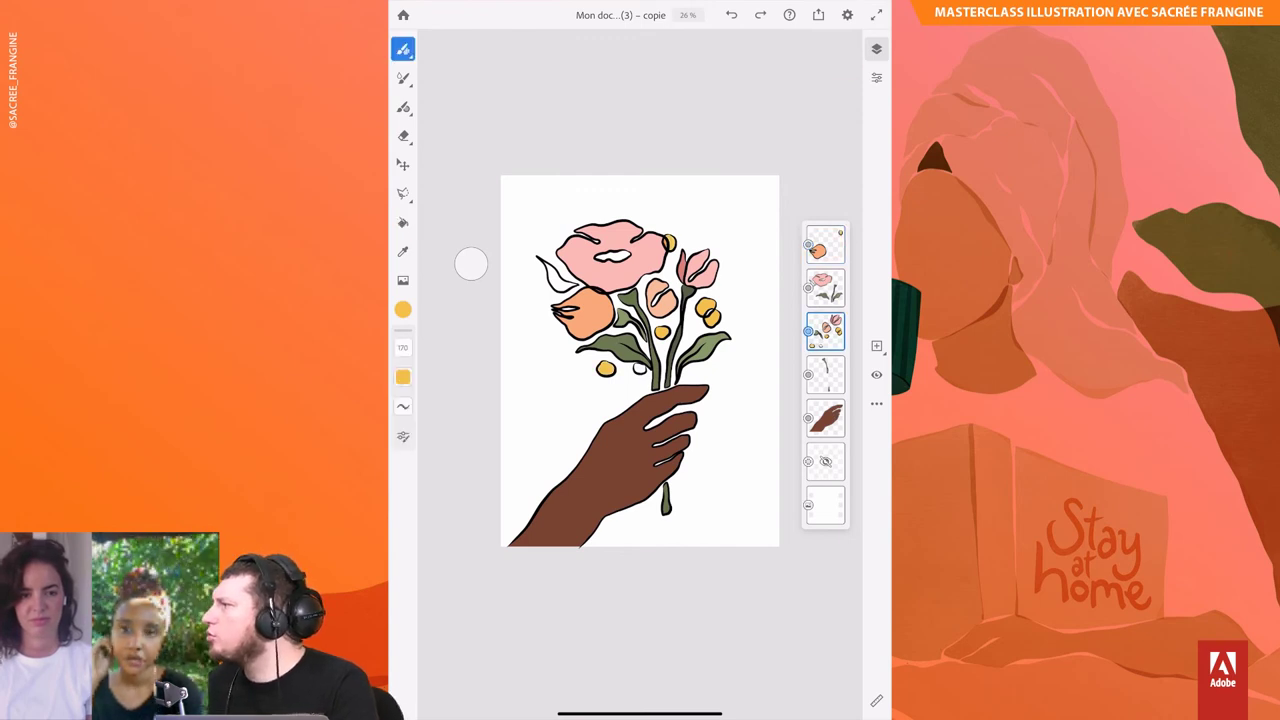
{"action": "left_click", "coordinate": [403, 309]}
{"action": "left_click", "coordinate": [403, 107]}
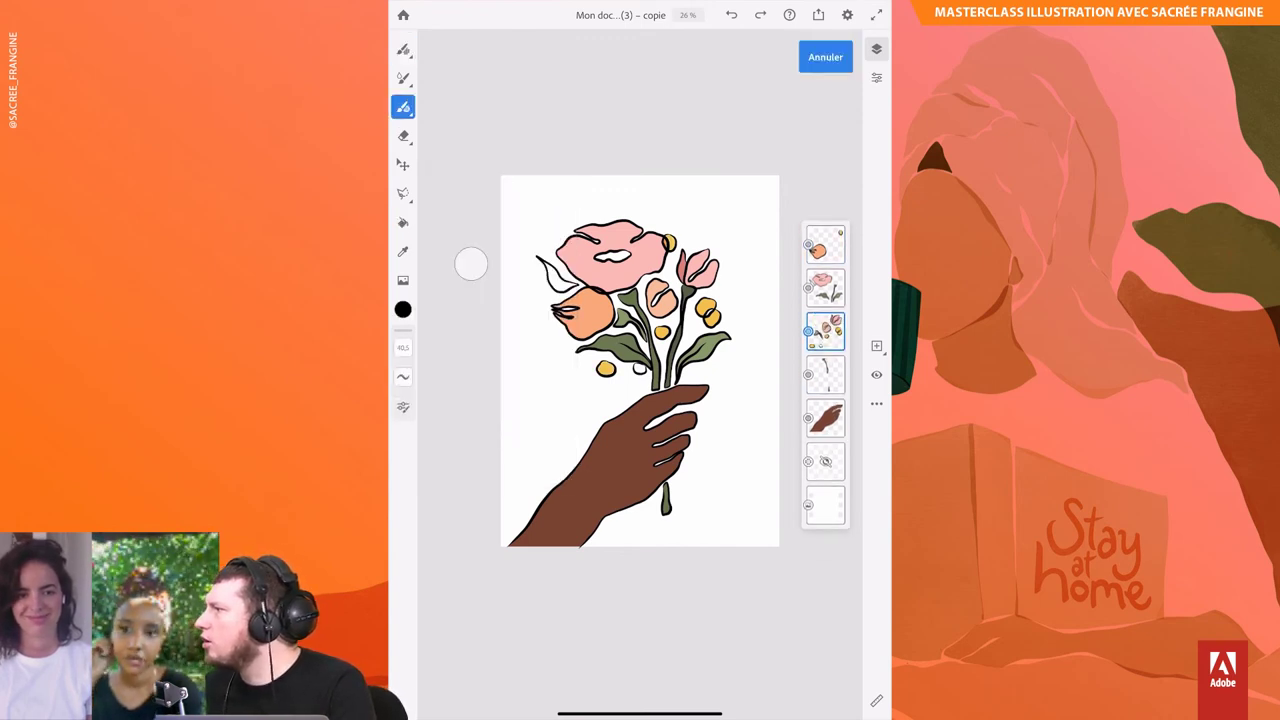
{"action": "left_click", "coordinate": [403, 222]}
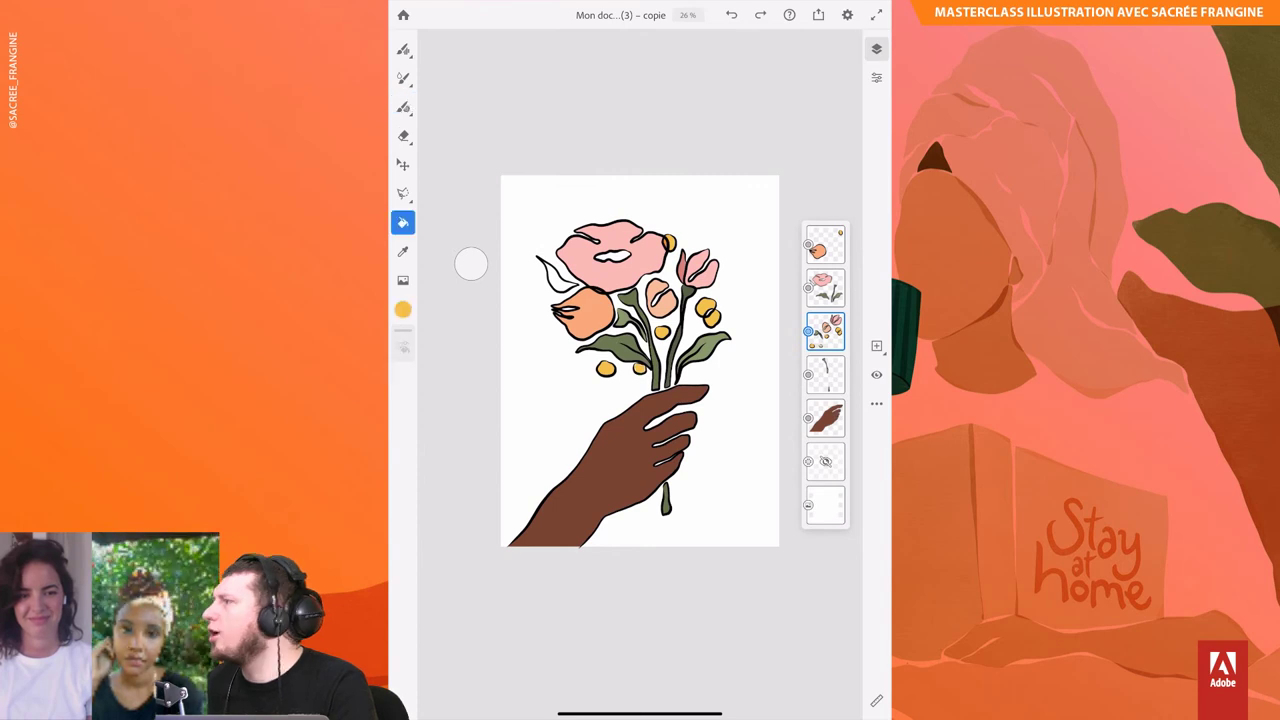
{"action": "left_click", "coordinate": [825, 288]}
{"action": "left_click", "coordinate": [471, 263]}
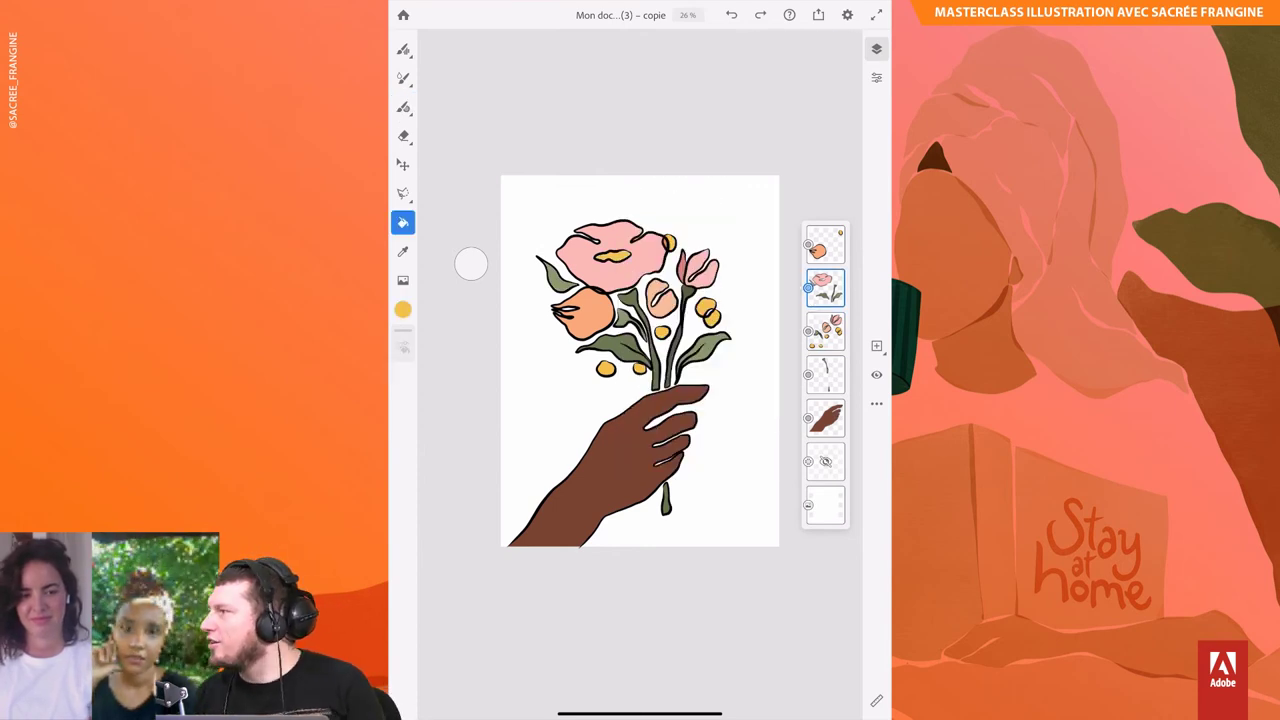
{"action": "left_click", "coordinate": [825, 505]}
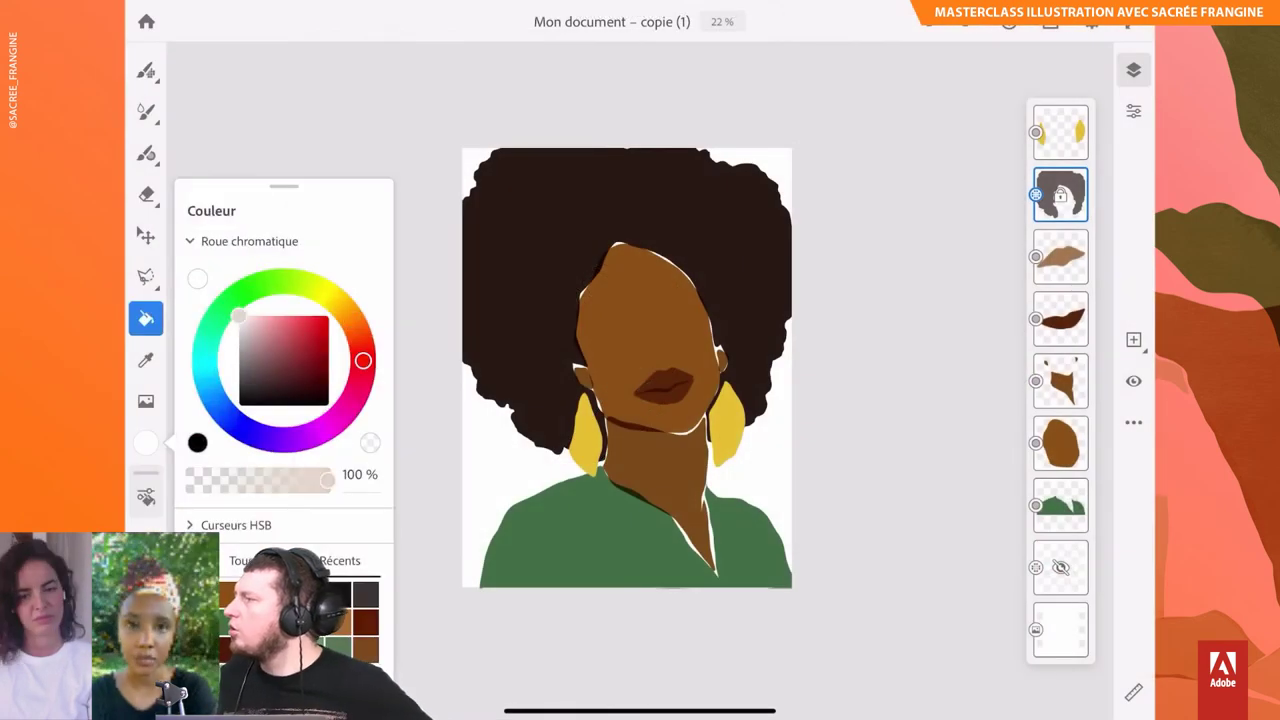
Step: Clear the hair's flat colour and set up a large textured pixel brush in dark maroon
{"action": "left_click", "coordinate": [294, 263]}
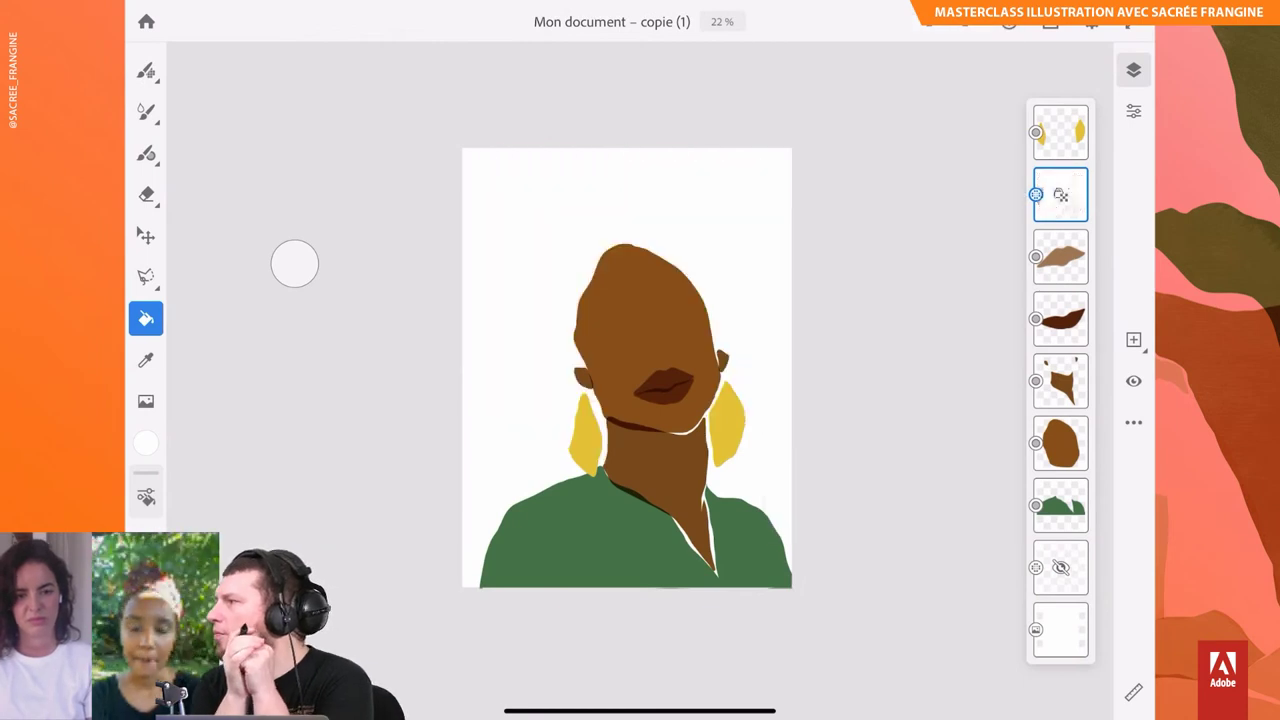
{"action": "left_click", "coordinate": [146, 111]}
{"action": "left_click", "coordinate": [146, 70]}
{"action": "left_click", "coordinate": [146, 443]}
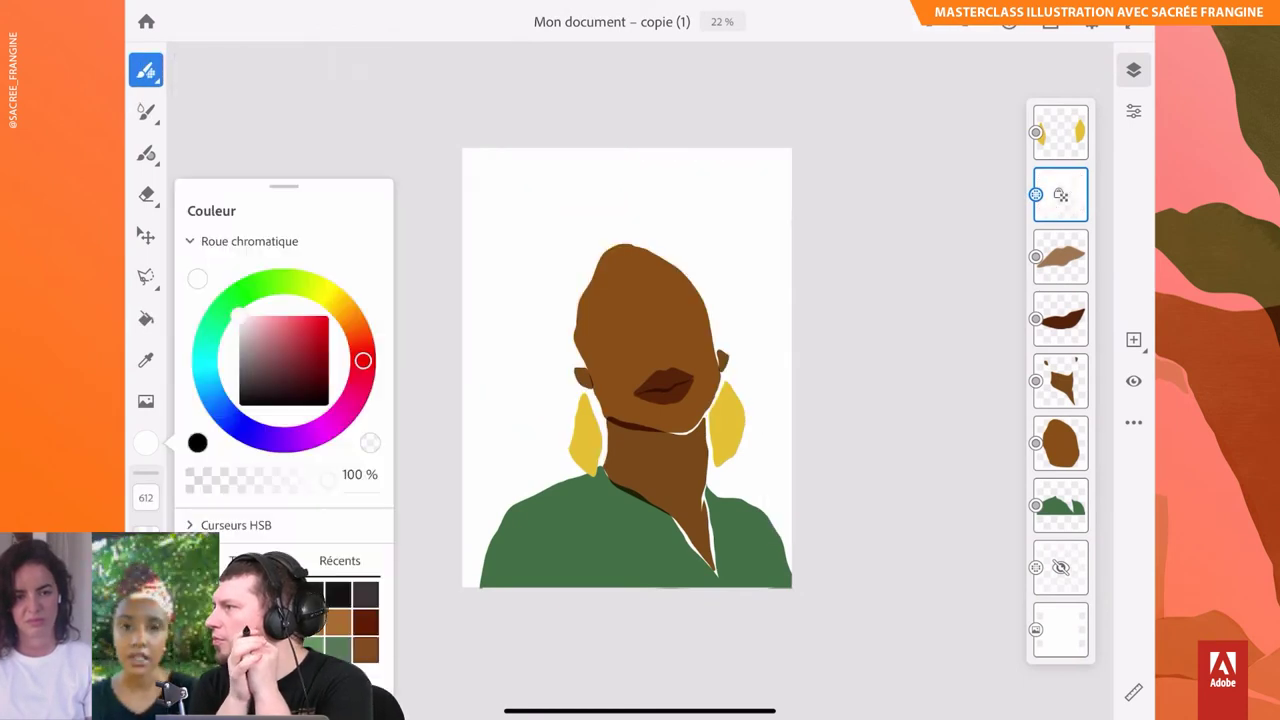
{"action": "left_click", "coordinate": [365, 622]}
{"action": "left_click_drag", "start_coordinate": [186, 470], "coordinate": [186, 450]}
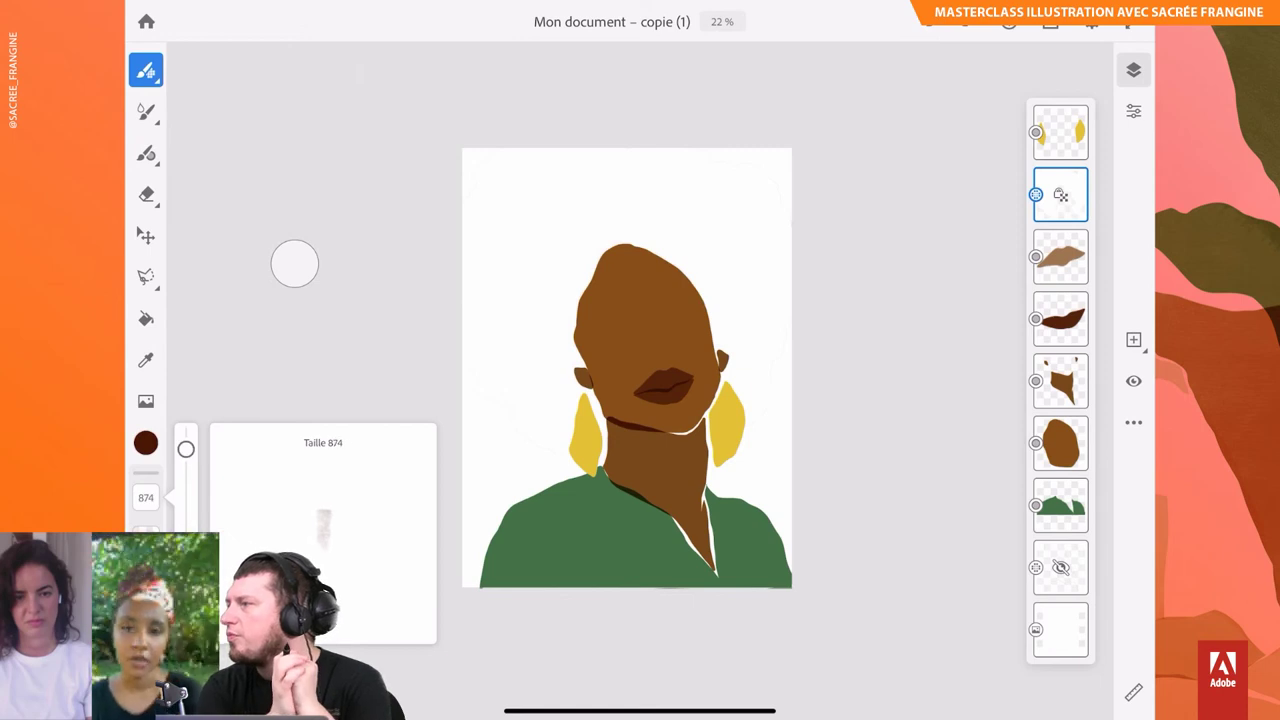
{"action": "left_click", "coordinate": [146, 443]}
Step: Paint textured dark hair across the left, top and right of the afro
{"action": "mouse_move", "coordinate": [480, 165]}
{"action": "left_mouse_down"}
{"action": "mouse_move", "coordinate": [560, 440]}
{"action": "mouse_move", "coordinate": [745, 165]}
{"action": "mouse_move", "coordinate": [770, 280]}
{"action": "left_mouse_up"}
{"action": "left_click_drag", "start_coordinate": [740, 190], "coordinate": [760, 300]}
{"action": "left_click_drag", "start_coordinate": [780, 220], "coordinate": [760, 440]}
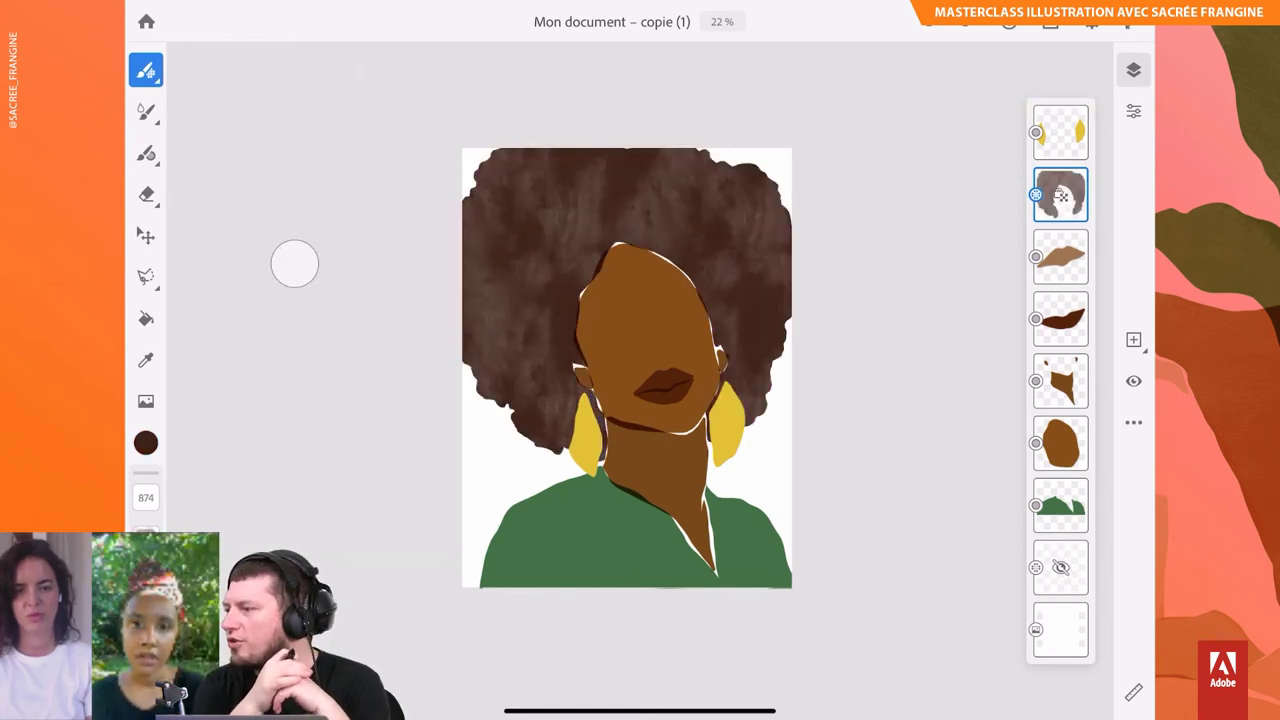
{"action": "mouse_move", "coordinate": [186, 440]}
{"action": "left_mouse_down"}
{"action": "mouse_move", "coordinate": [186, 500]}
{"action": "mouse_move", "coordinate": [186, 440]}
{"action": "left_mouse_up"}
{"action": "left_click_drag", "start_coordinate": [480, 160], "coordinate": [500, 350]}
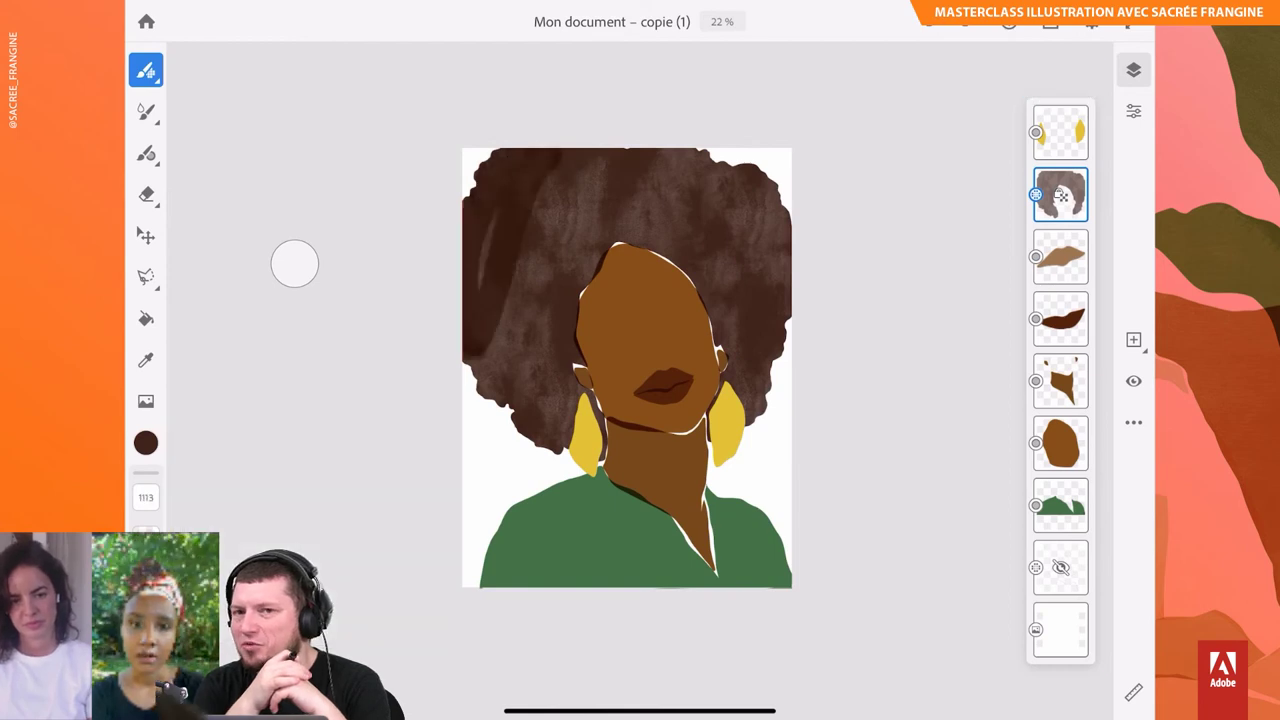
{"action": "left_click_drag", "start_coordinate": [690, 160], "coordinate": [540, 430]}
{"action": "mouse_move", "coordinate": [650, 160]}
{"action": "left_mouse_down"}
{"action": "mouse_move", "coordinate": [760, 340]}
{"action": "mouse_move", "coordinate": [760, 420]}
{"action": "left_mouse_up"}
Step: Lock the face layer's transparency and fill the face white
{"action": "left_click", "coordinate": [1060, 443]}
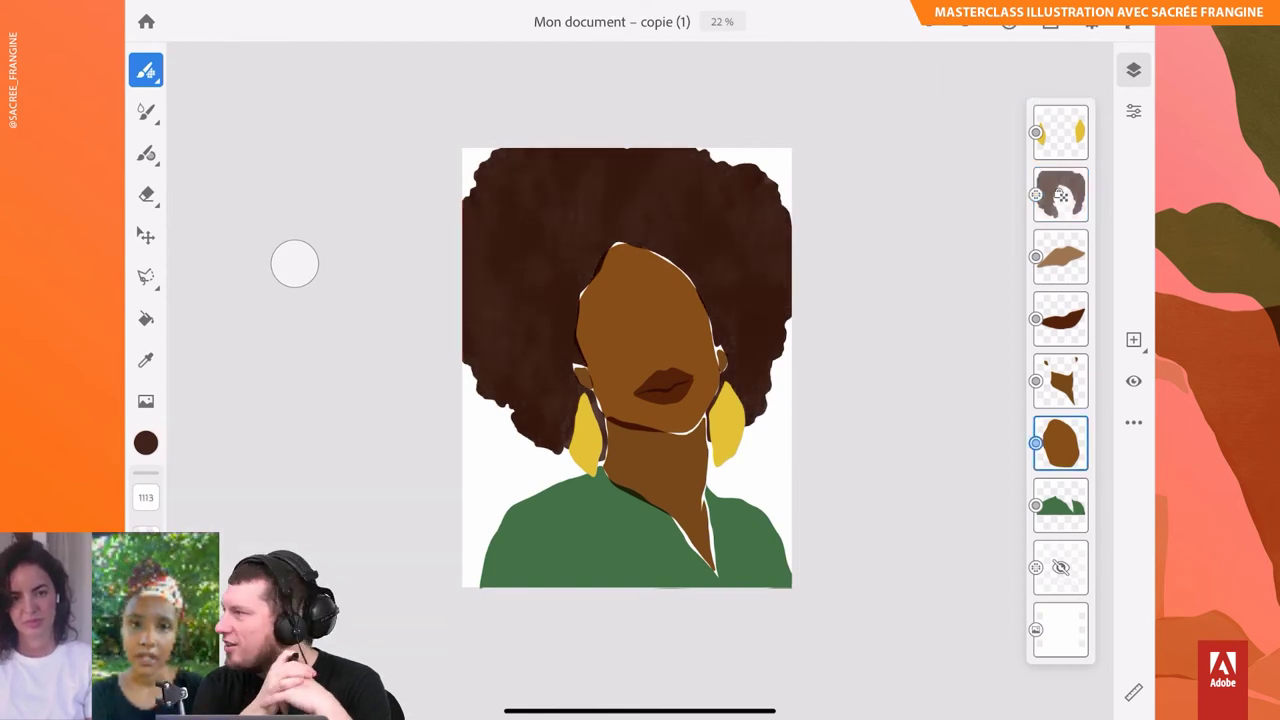
{"action": "left_click", "coordinate": [146, 443]}
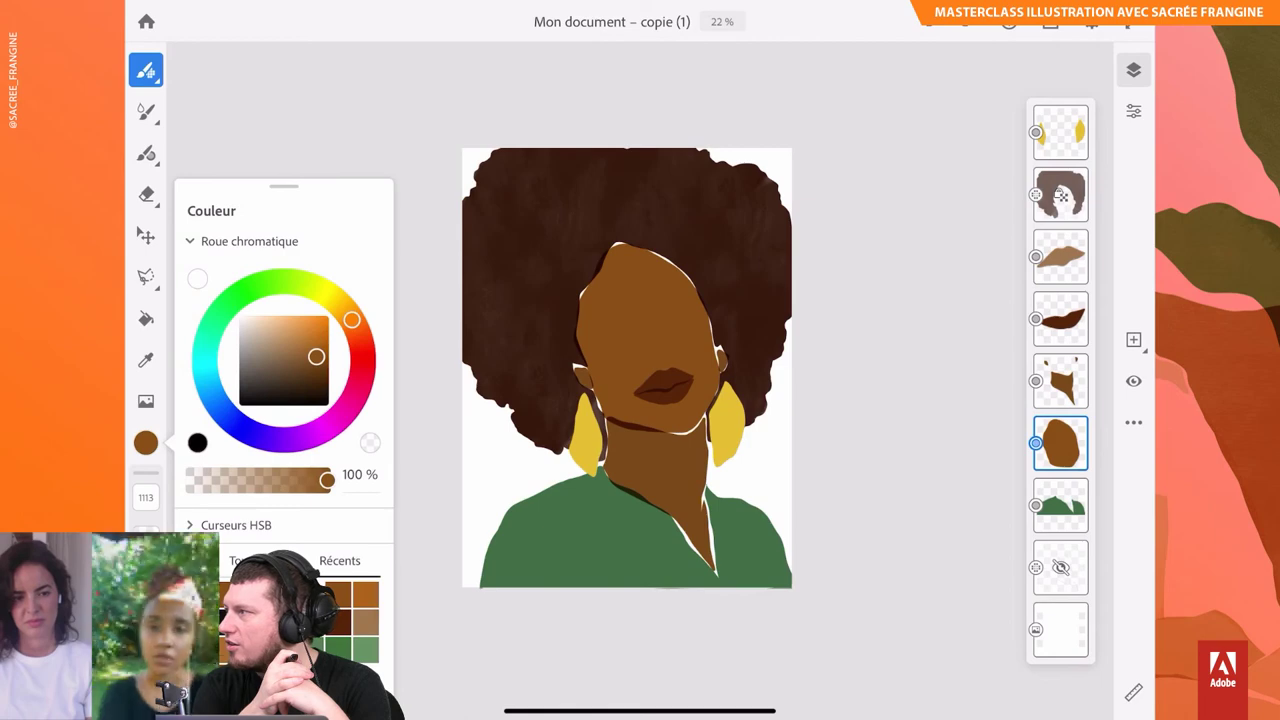
{"action": "left_click", "coordinate": [294, 264]}
{"action": "left_click", "coordinate": [1060, 443]}
{"action": "left_click", "coordinate": [889, 593]}
{"action": "left_click", "coordinate": [146, 443]}
{"action": "left_click", "coordinate": [146, 318]}
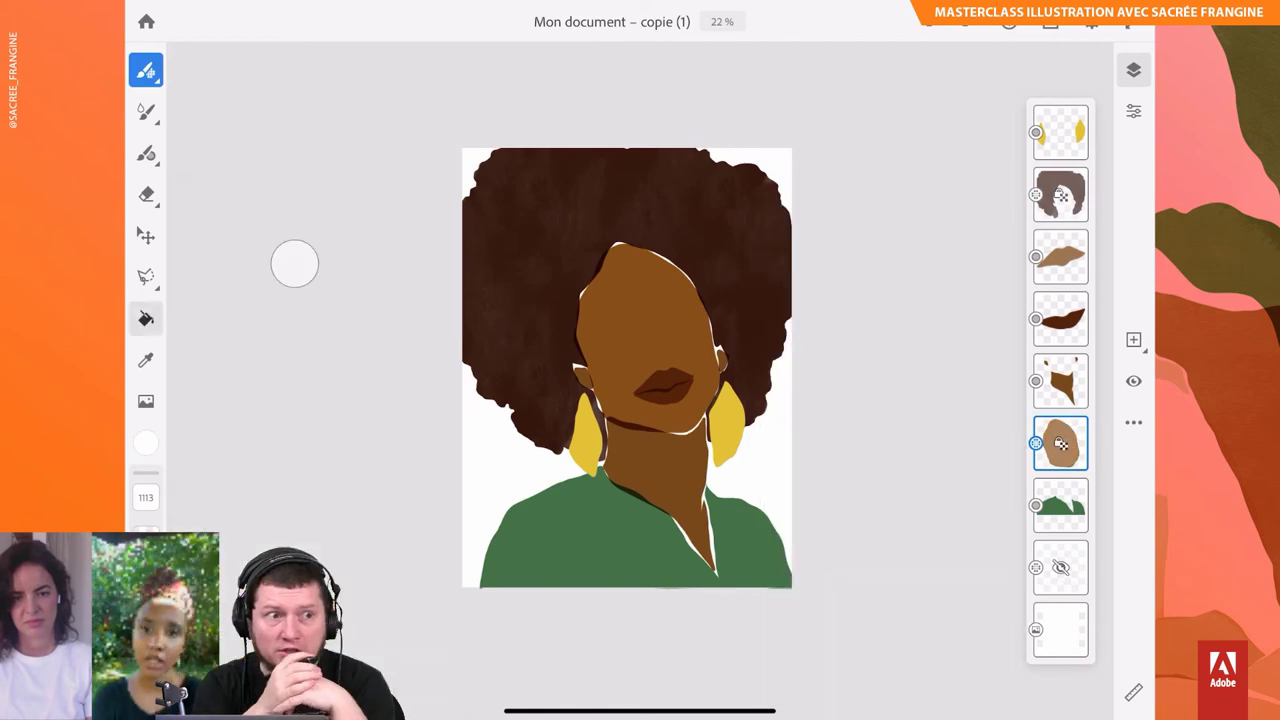
{"action": "left_click", "coordinate": [645, 330]}
Step: Brush brown texture over the whole face, undoing one darker stroke
{"action": "left_click", "coordinate": [146, 70]}
{"action": "left_click", "coordinate": [146, 443]}
{"action": "left_click", "coordinate": [294, 264]}
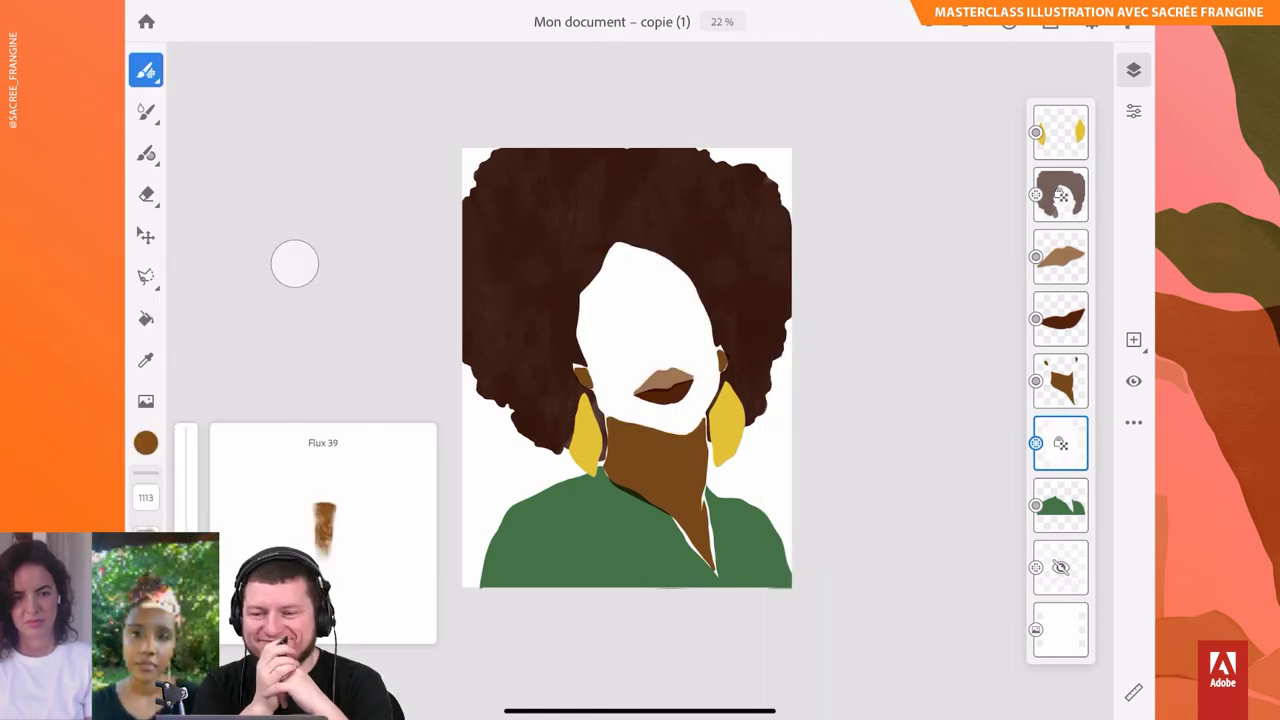
{"action": "left_click_drag", "start_coordinate": [600, 260], "coordinate": [610, 390]}
{"action": "left_click_drag", "start_coordinate": [650, 250], "coordinate": [700, 420]}
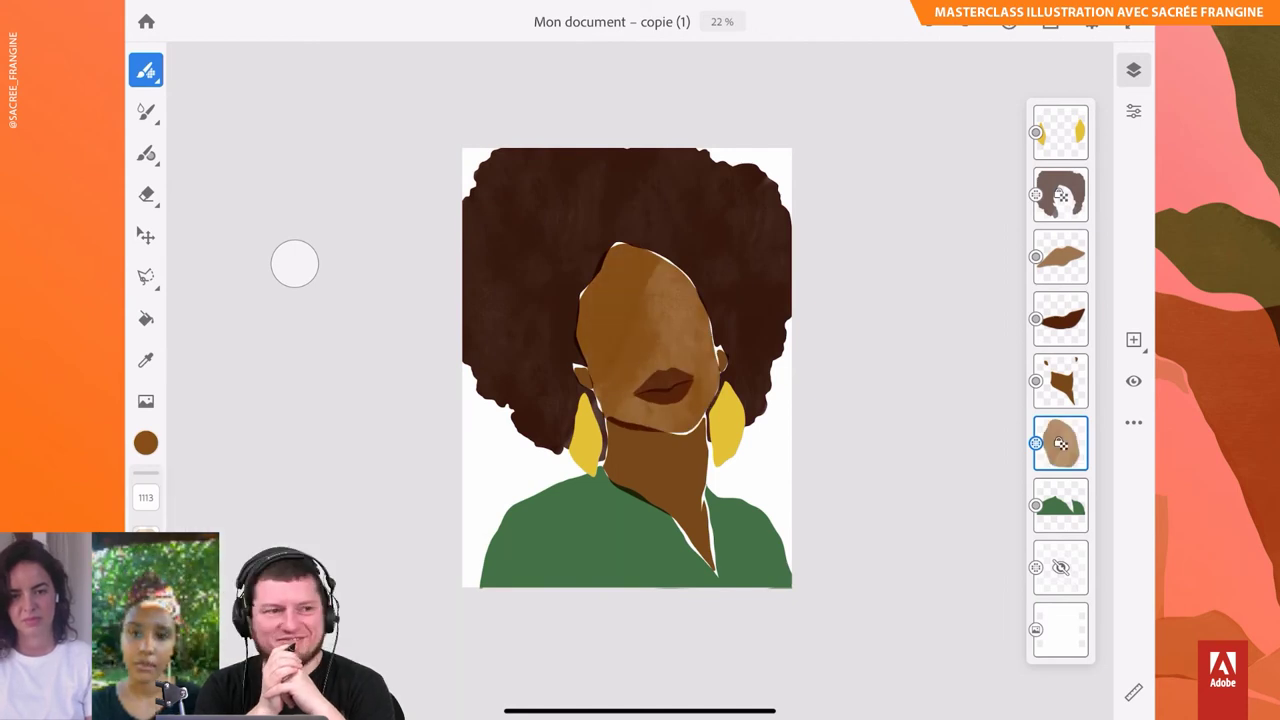
{"action": "left_click_drag", "start_coordinate": [620, 270], "coordinate": [700, 420]}
{"action": "key", "text": "ctrl+z"}
{"action": "left_click", "coordinate": [186, 439]}
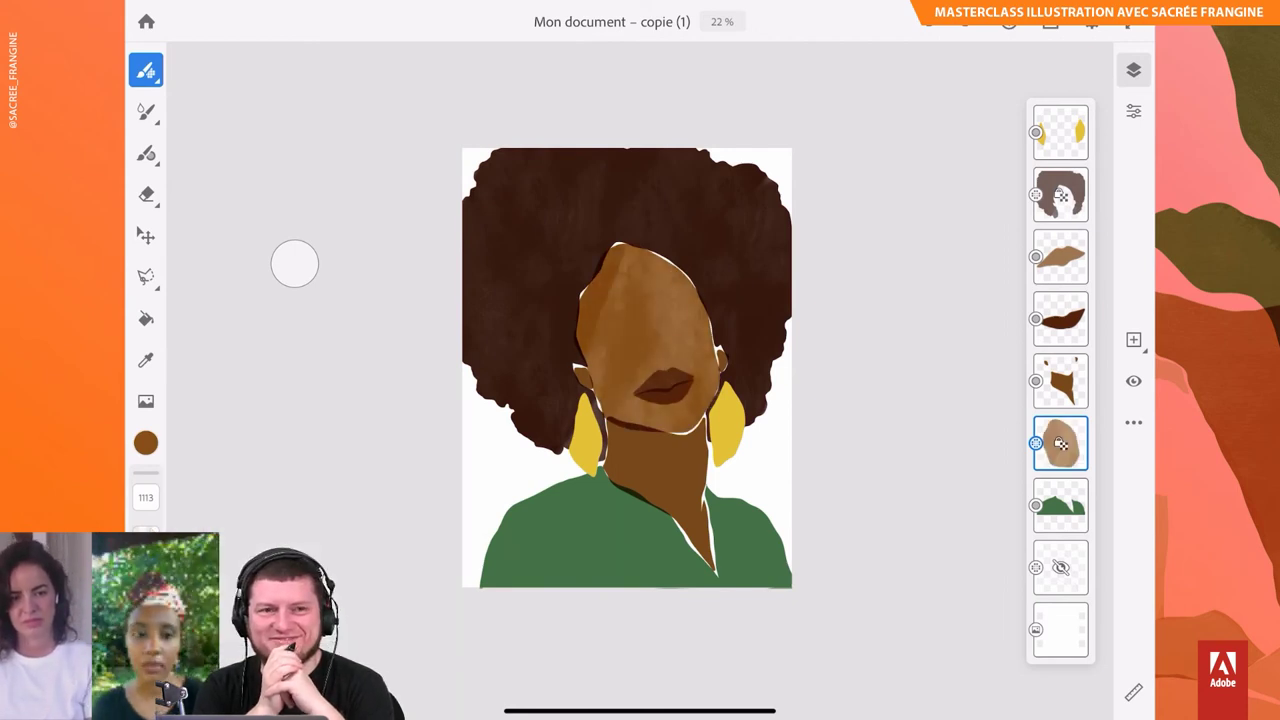
Step: Lock the neck layer, fill it white, then paint the neck and V-neck brown
{"action": "left_click", "coordinate": [1060, 380]}
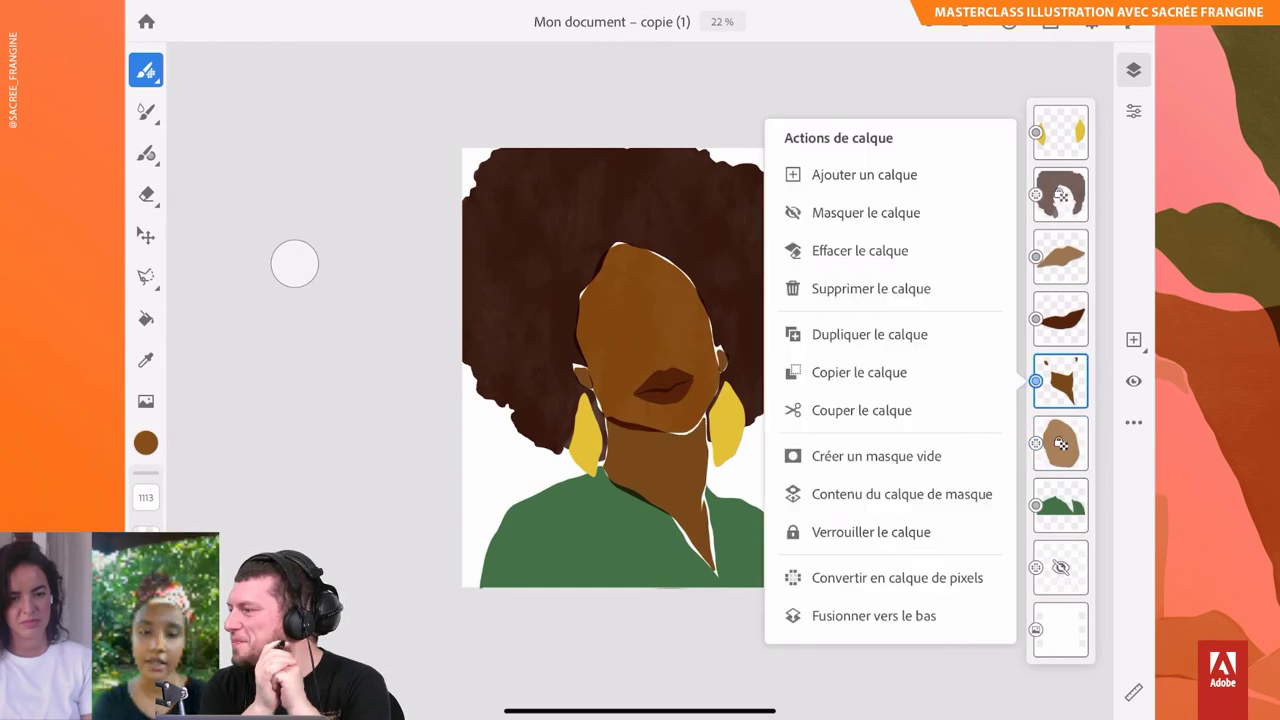
{"action": "left_click", "coordinate": [814, 454]}
{"action": "left_click", "coordinate": [1060, 380]}
{"action": "left_click", "coordinate": [145, 443]}
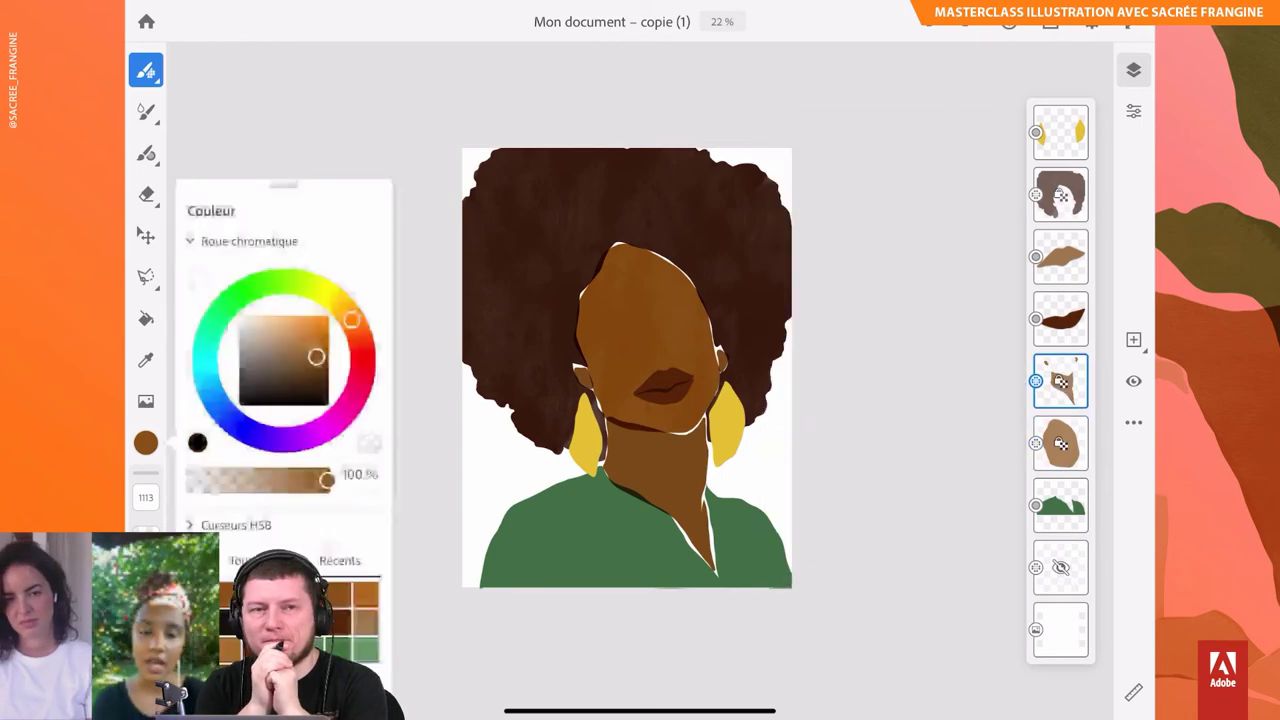
{"action": "left_click", "coordinate": [255, 275]}
{"action": "left_click", "coordinate": [145, 318]}
{"action": "left_click", "coordinate": [660, 500]}
{"action": "left_click", "coordinate": [145, 70]}
{"action": "left_click", "coordinate": [145, 443]}
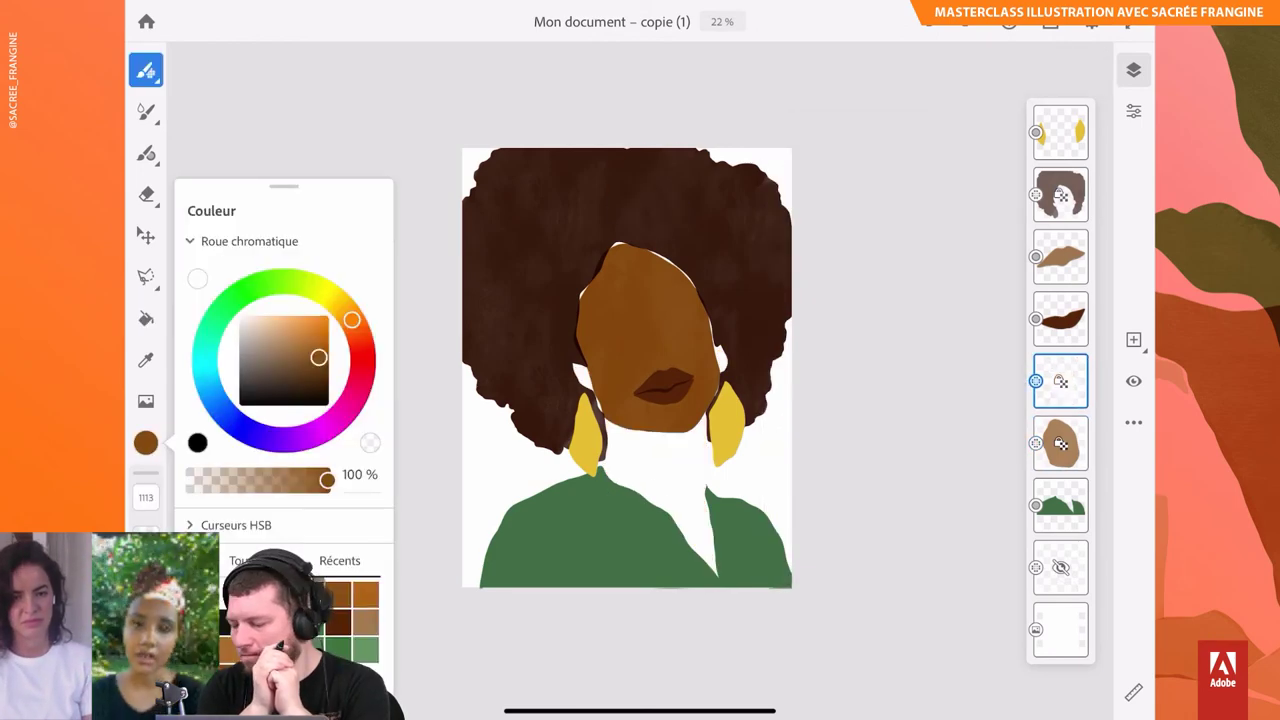
{"action": "mouse_move", "coordinate": [615, 440]}
{"action": "left_mouse_down"}
{"action": "mouse_move", "coordinate": [690, 505]}
{"action": "mouse_move", "coordinate": [708, 565]}
{"action": "left_mouse_up"}
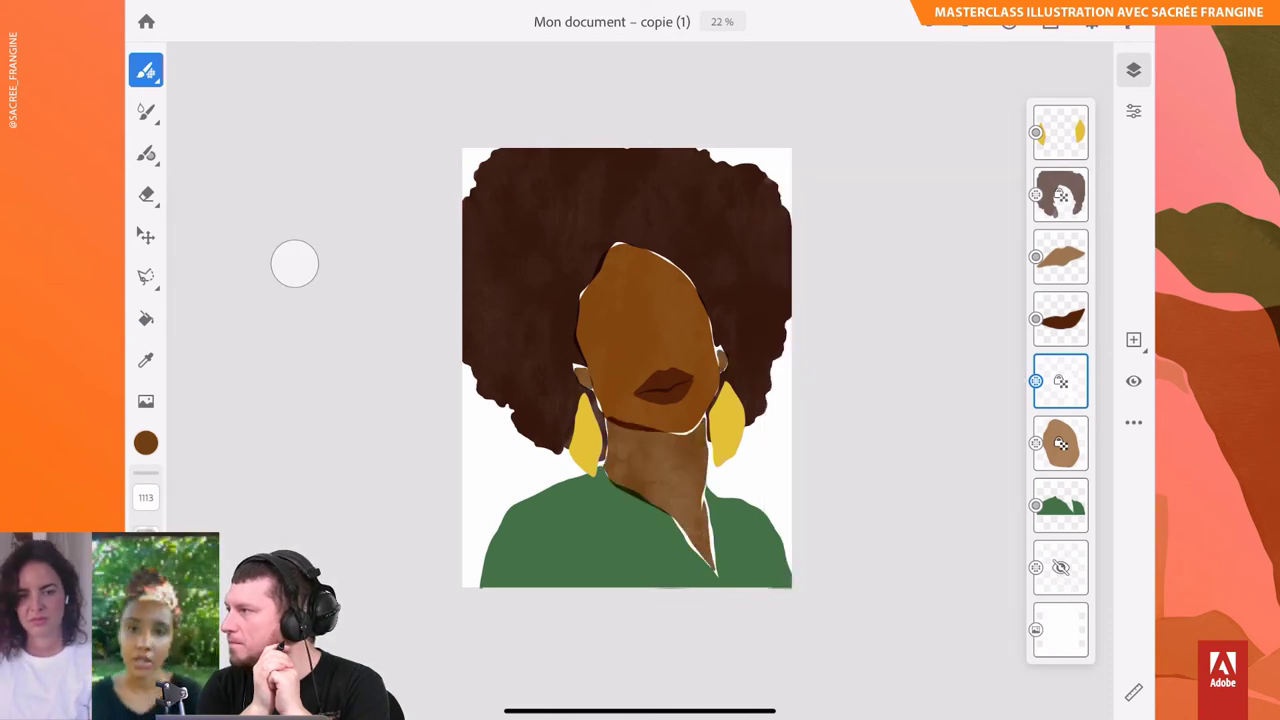
{"action": "left_click_drag", "start_coordinate": [640, 440], "coordinate": [705, 560]}
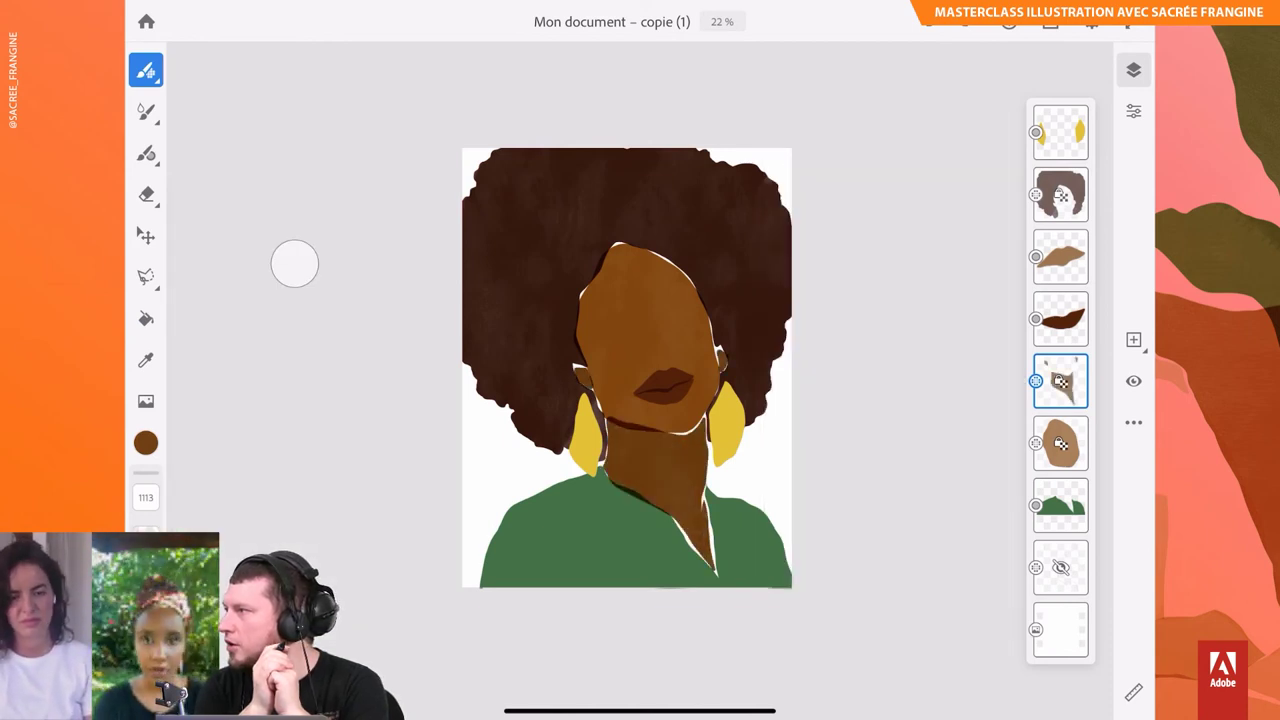
Step: Lock the clothing layer, fill it white, then repaint the top in deep green
{"action": "left_click", "coordinate": [1060, 505]}
{"action": "left_click", "coordinate": [1060, 505]}
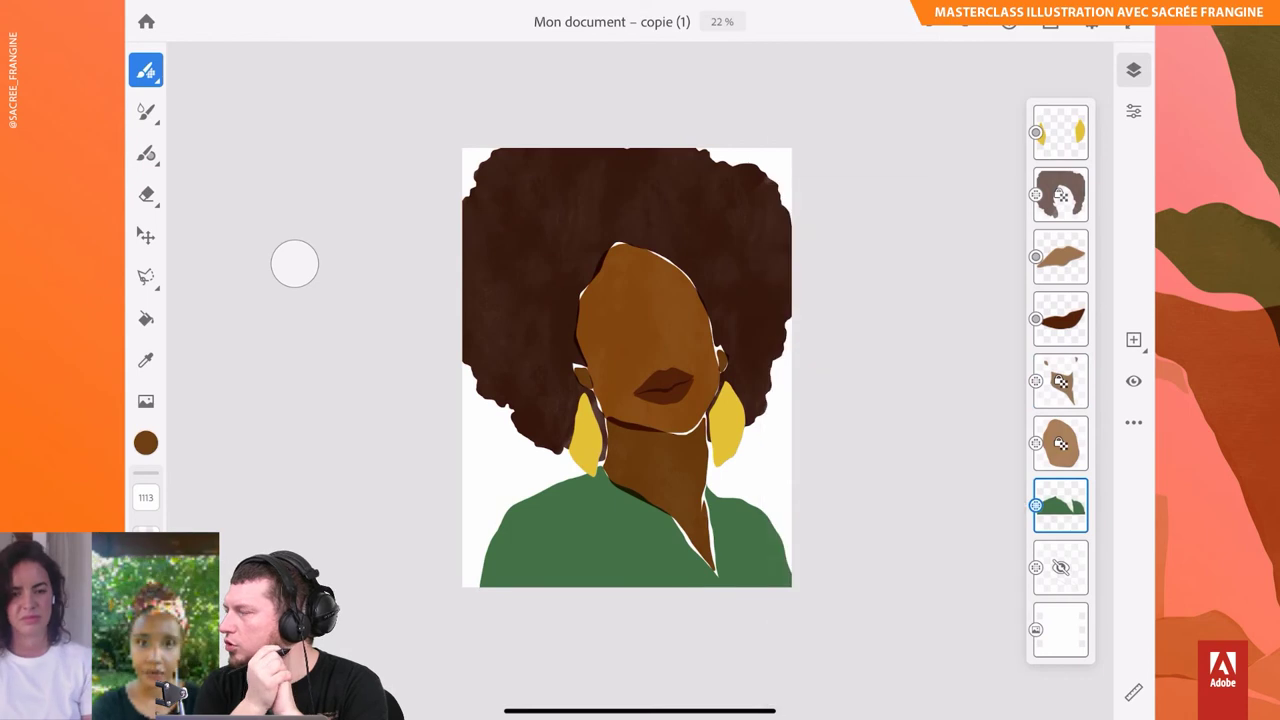
{"action": "left_click", "coordinate": [145, 318]}
{"action": "left_click", "coordinate": [145, 443]}
{"action": "left_click", "coordinate": [630, 540]}
{"action": "left_click", "coordinate": [145, 70]}
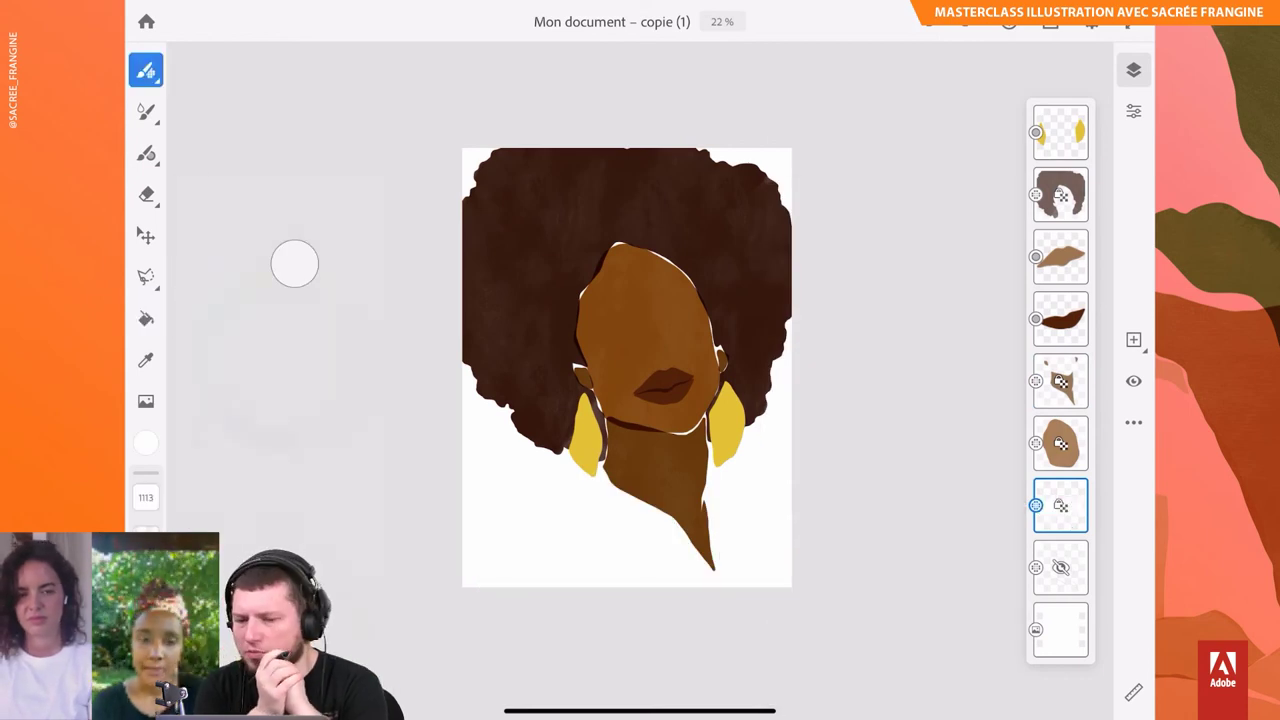
{"action": "left_click", "coordinate": [145, 443]}
{"action": "left_click_drag", "start_coordinate": [490, 540], "coordinate": [780, 540]}
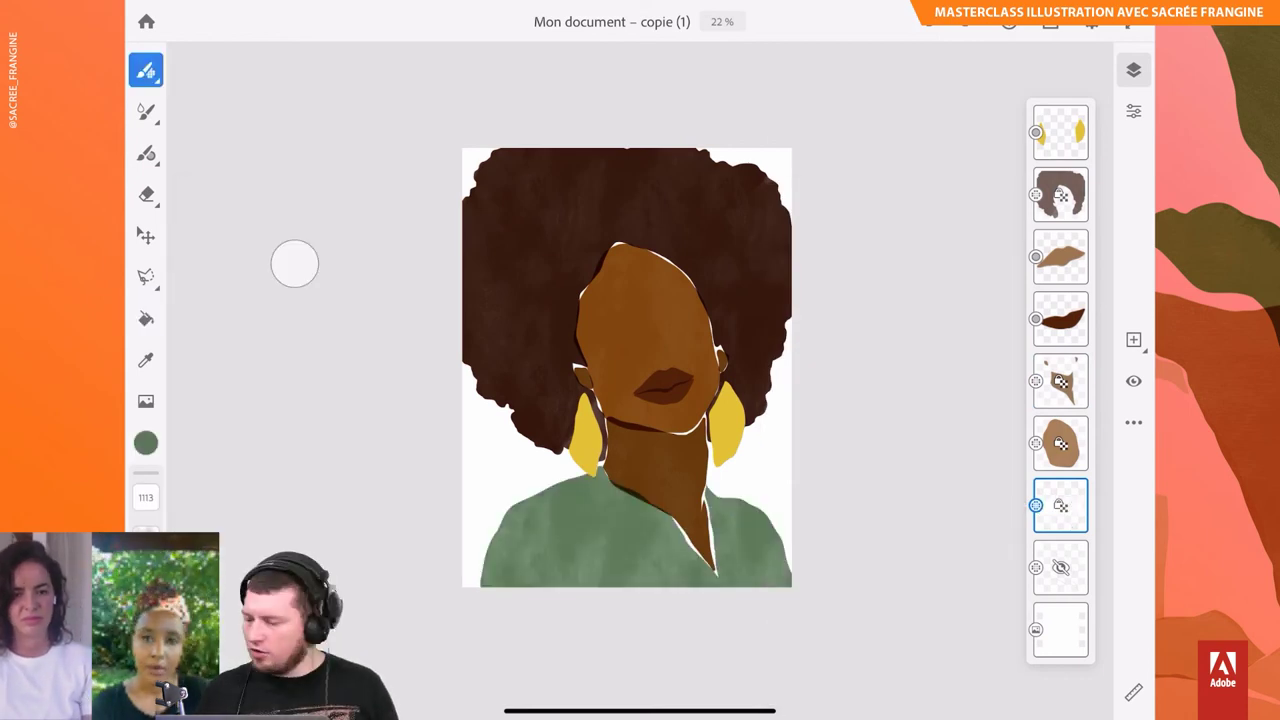
{"action": "left_click_drag", "start_coordinate": [490, 540], "coordinate": [785, 540]}
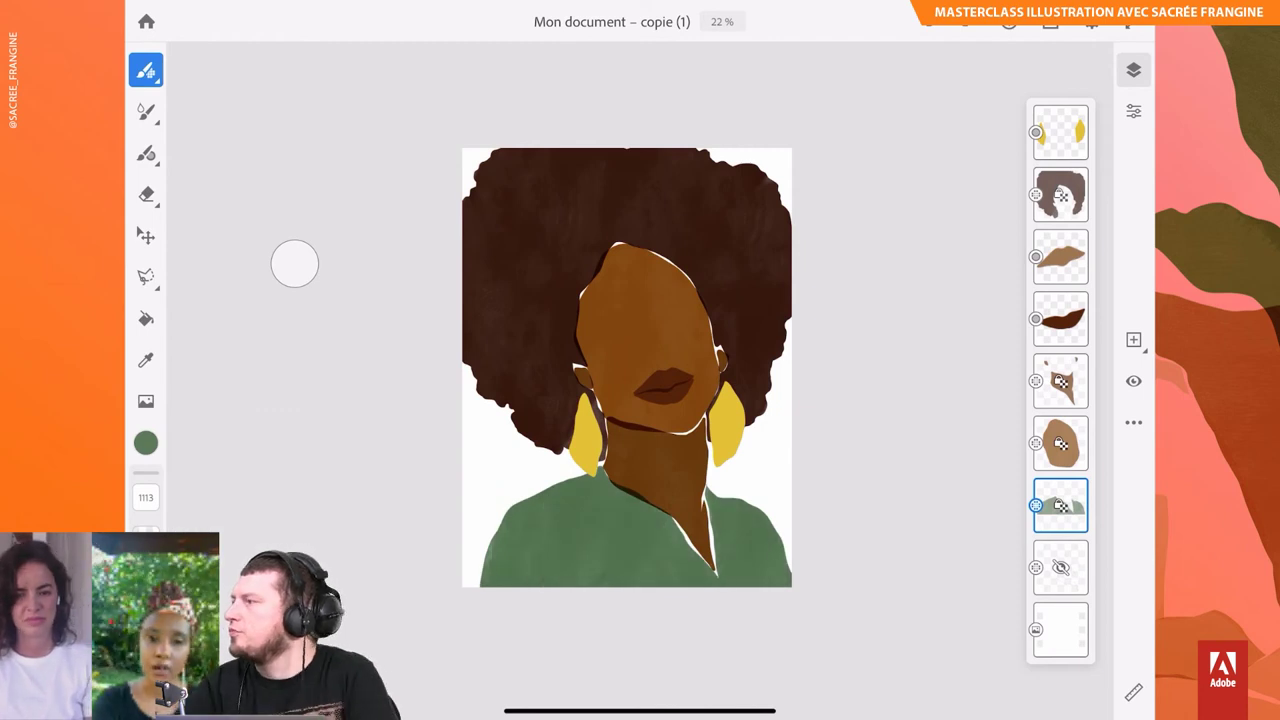
Step: Clear the earrings layer and repaint both earrings in golden yellow
{"action": "left_click", "coordinate": [1060, 132]}
{"action": "left_click", "coordinate": [1060, 132]}
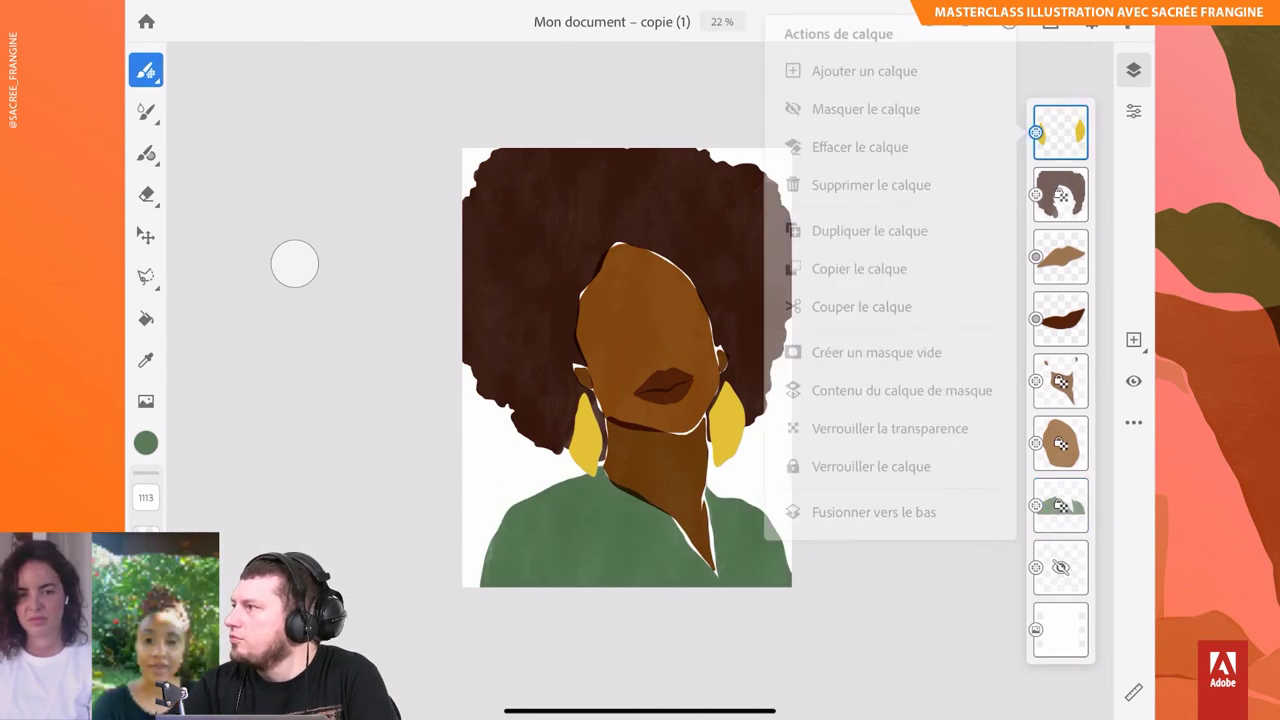
{"action": "left_click", "coordinate": [145, 318]}
{"action": "left_click", "coordinate": [146, 70]}
{"action": "left_click", "coordinate": [145, 443]}
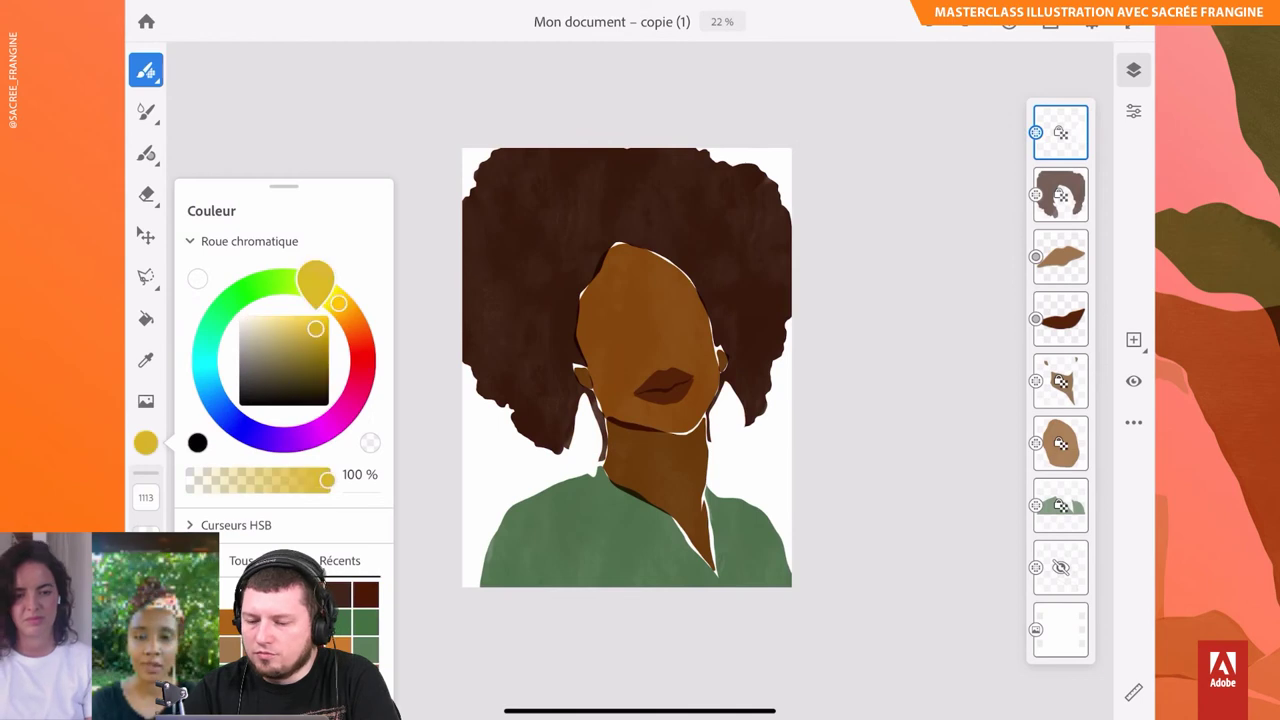
{"action": "left_click_drag", "start_coordinate": [339, 303], "coordinate": [340, 300]}
{"action": "left_click", "coordinate": [294, 264]}
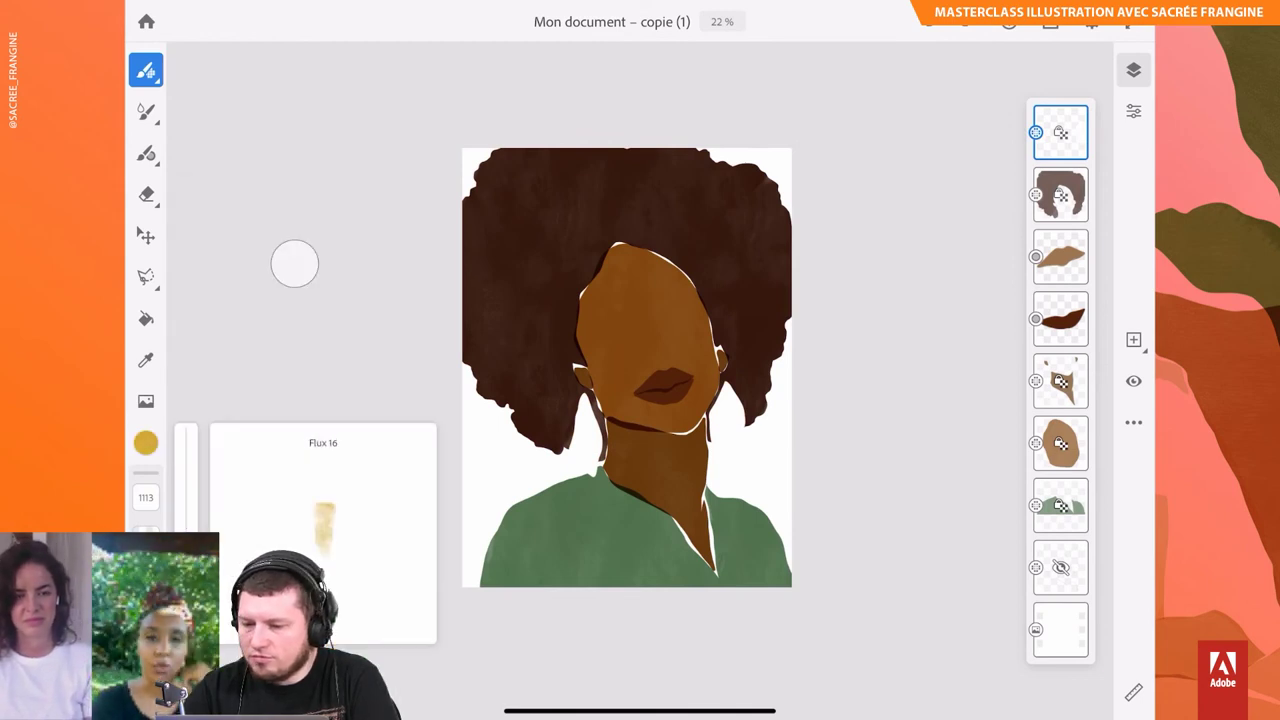
{"action": "left_click", "coordinate": [727, 424]}
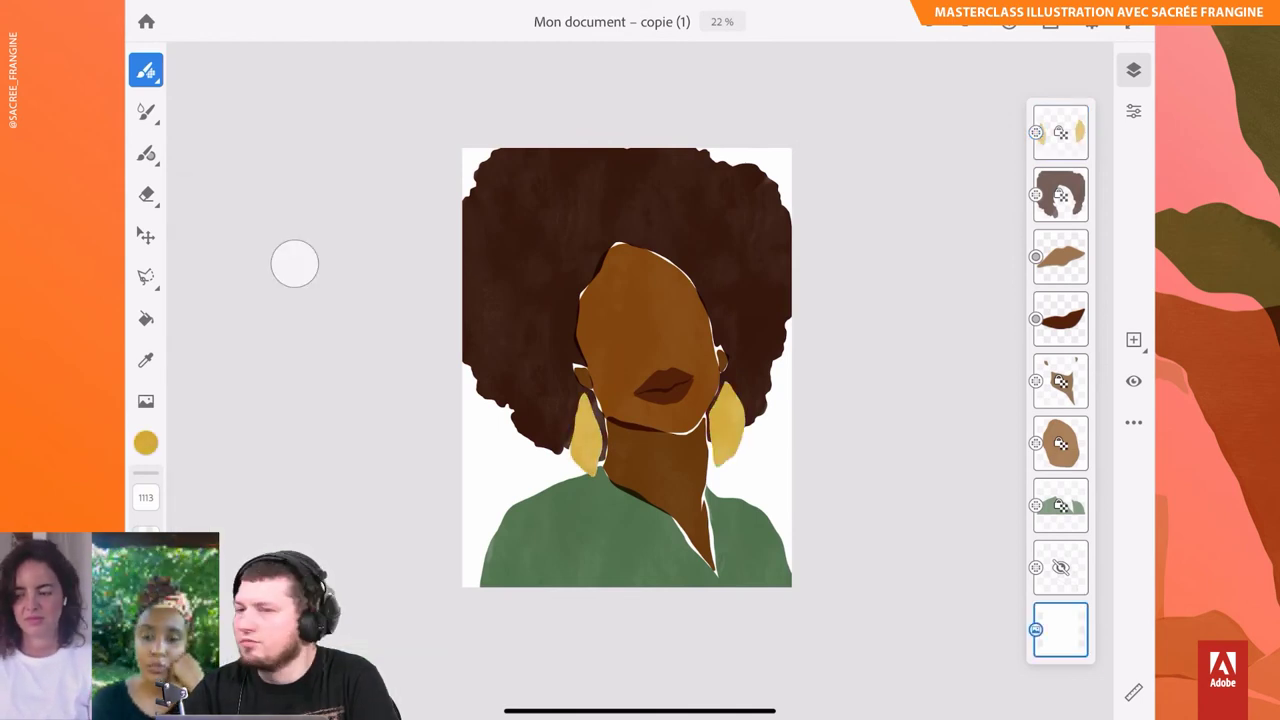
Step: Add a layer above the background and fill it pale cream
{"action": "left_click", "coordinate": [1060, 630]}
{"action": "left_click", "coordinate": [1133, 340]}
{"action": "left_click", "coordinate": [145, 443]}
{"action": "left_click_drag", "start_coordinate": [254, 249], "coordinate": [346, 289]}
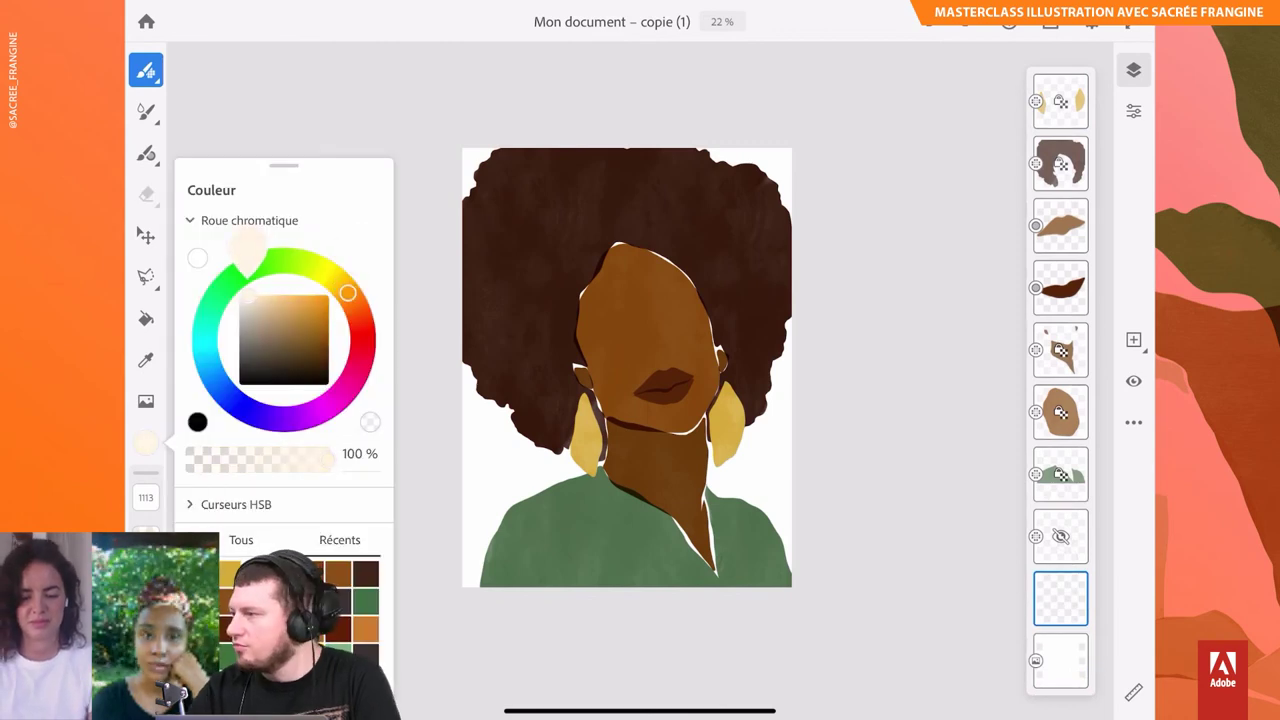
{"action": "left_click", "coordinate": [145, 443]}
{"action": "left_click", "coordinate": [520, 470]}
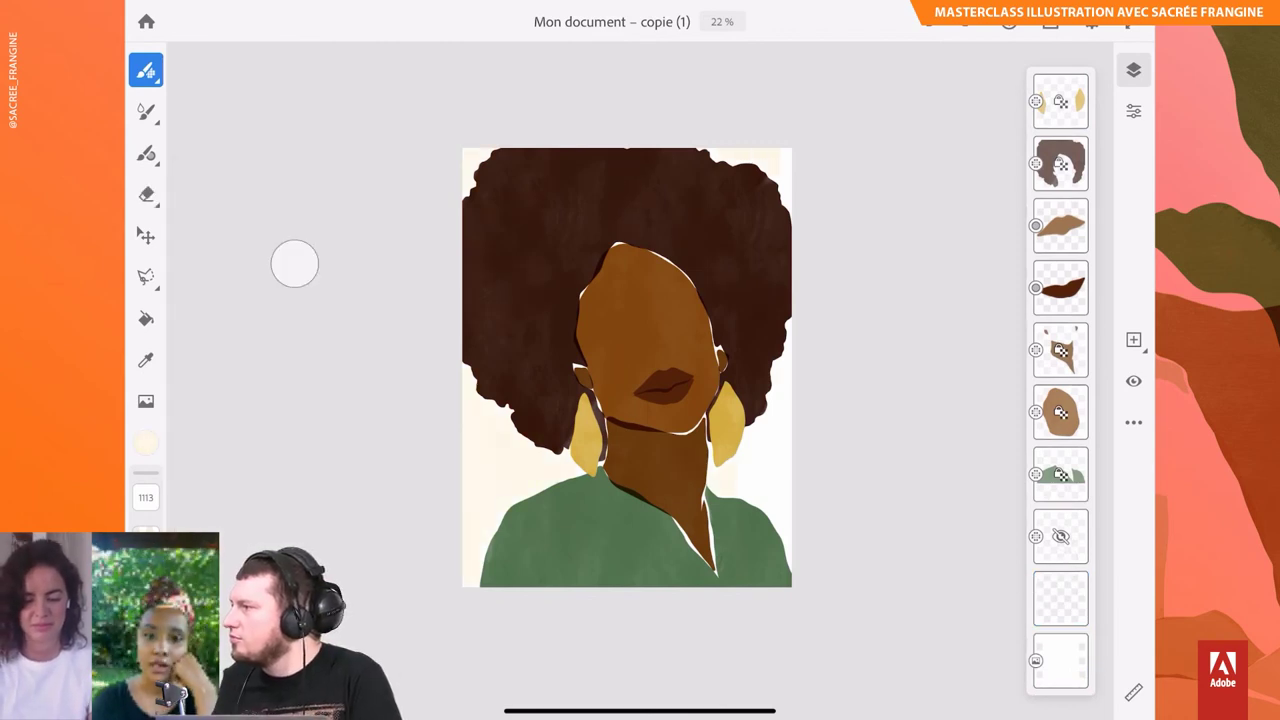
Step: Lock transparency on the lip shading layer and open the lips layer's actions
{"action": "left_click", "coordinate": [1060, 225]}
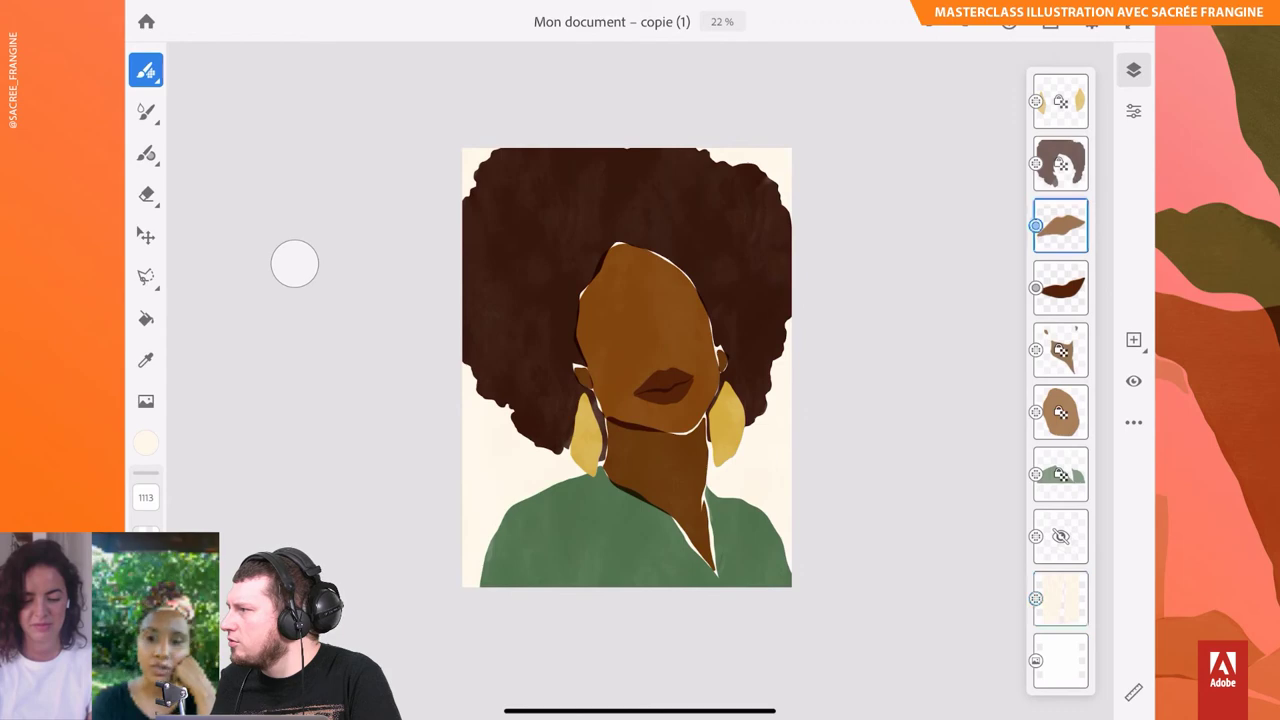
{"action": "left_click", "coordinate": [1060, 225]}
{"action": "left_click", "coordinate": [1060, 287]}
{"action": "left_click", "coordinate": [1060, 287]}
{"action": "left_click", "coordinate": [890, 428]}
Step: Fill the lips white
{"action": "left_click", "coordinate": [1060, 225]}
{"action": "left_click", "coordinate": [1060, 225]}
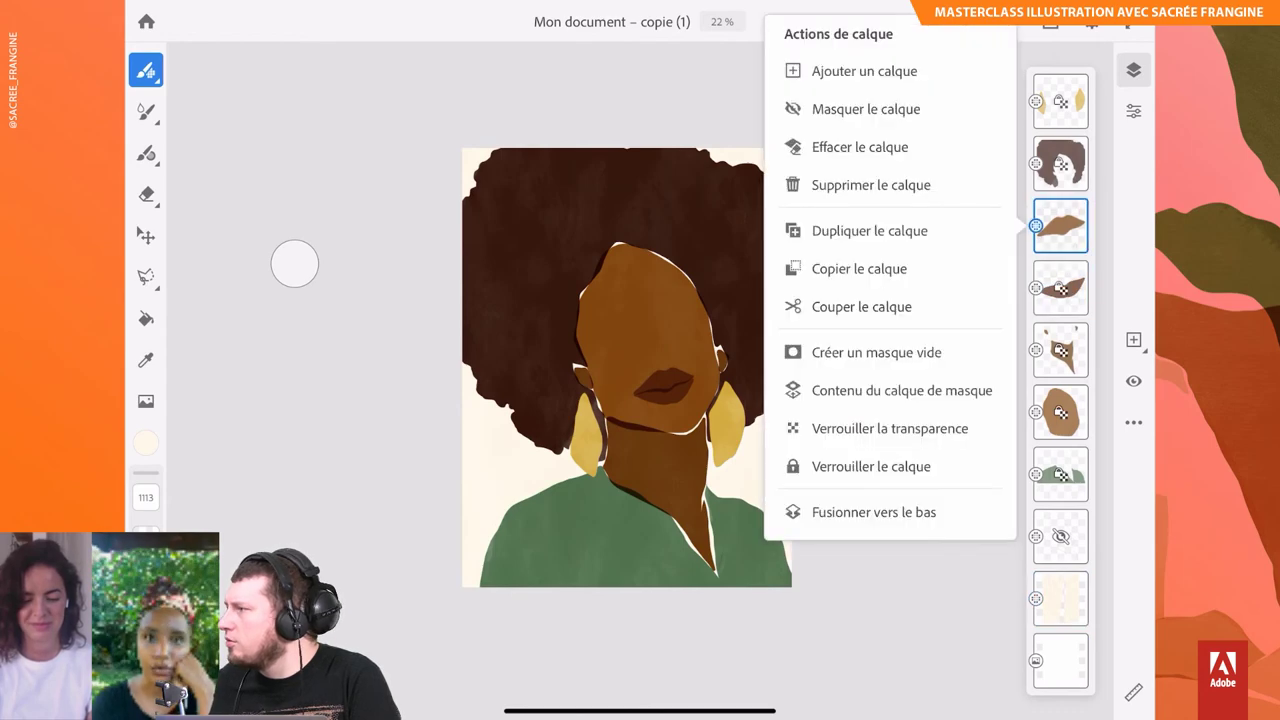
{"action": "left_click", "coordinate": [146, 443]}
{"action": "left_click", "coordinate": [363, 340]}
{"action": "left_click", "coordinate": [146, 318]}
{"action": "left_click", "coordinate": [1060, 287]}
{"action": "left_click", "coordinate": [660, 388]}
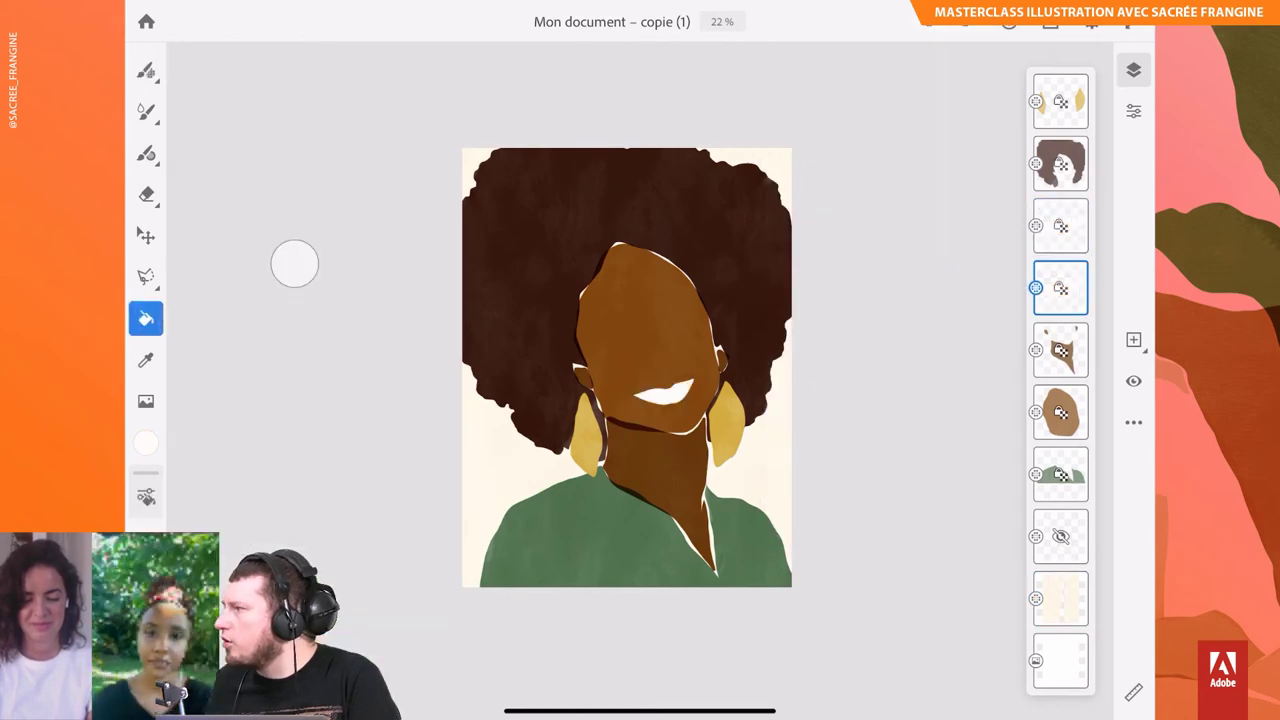
Step: Brush light tan strokes across the lower lip
{"action": "left_click", "coordinate": [1060, 225]}
{"action": "left_click", "coordinate": [146, 70]}
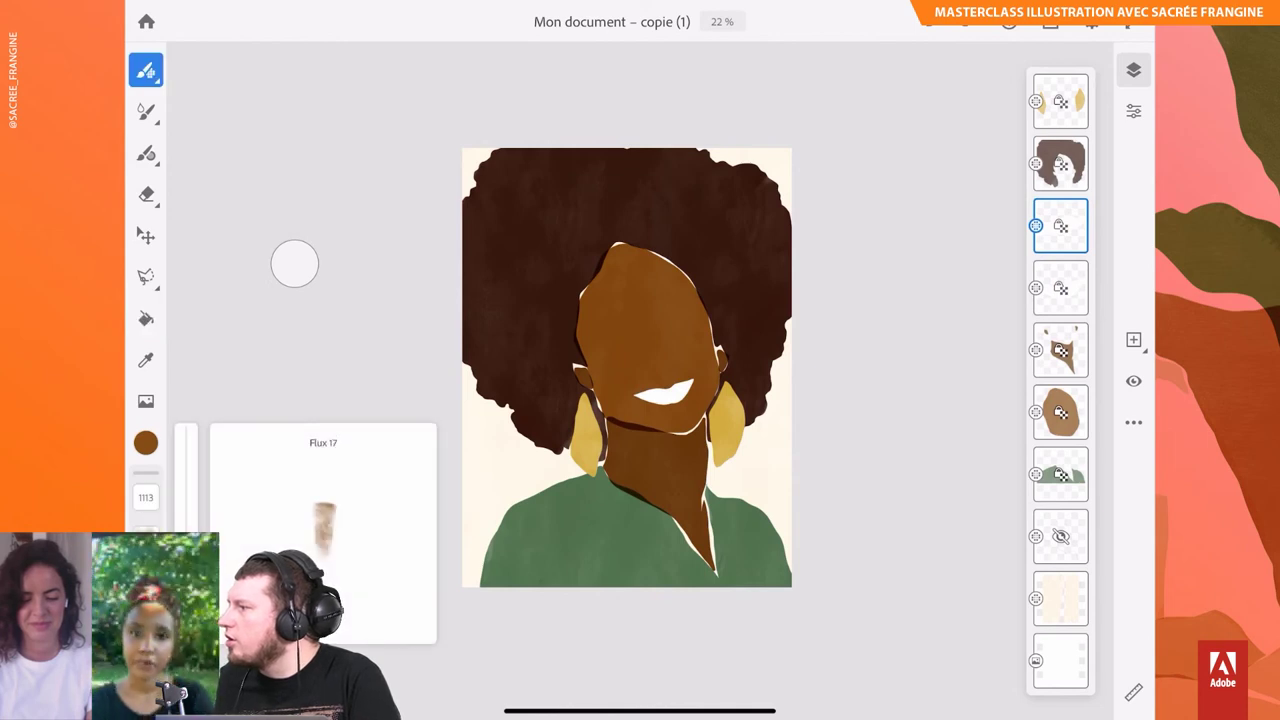
{"action": "left_click", "coordinate": [146, 443]}
{"action": "left_click", "coordinate": [330, 300]}
{"action": "left_click_drag", "start_coordinate": [636, 388], "coordinate": [692, 384]}
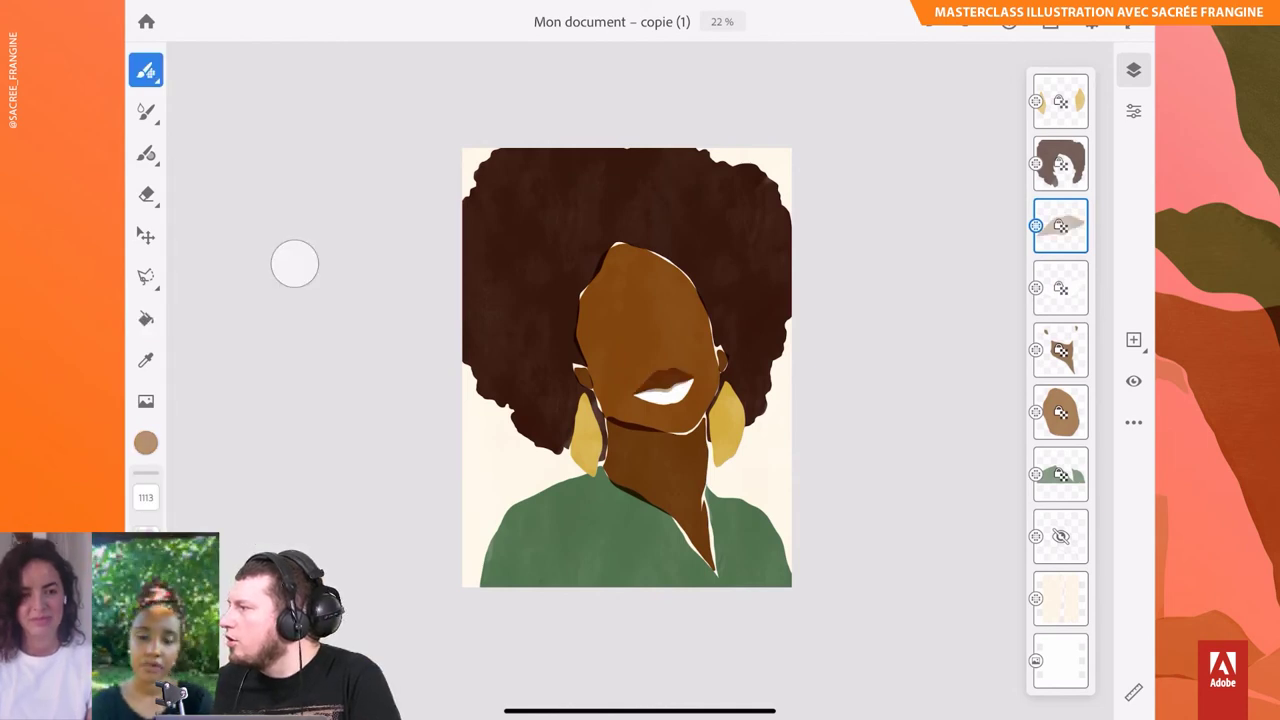
Step: Fill the lip shading layer dark brown and check its blend mode and opacity
{"action": "left_click", "coordinate": [669, 290]}
{"action": "left_click", "coordinate": [1060, 287]}
{"action": "left_click", "coordinate": [662, 390]}
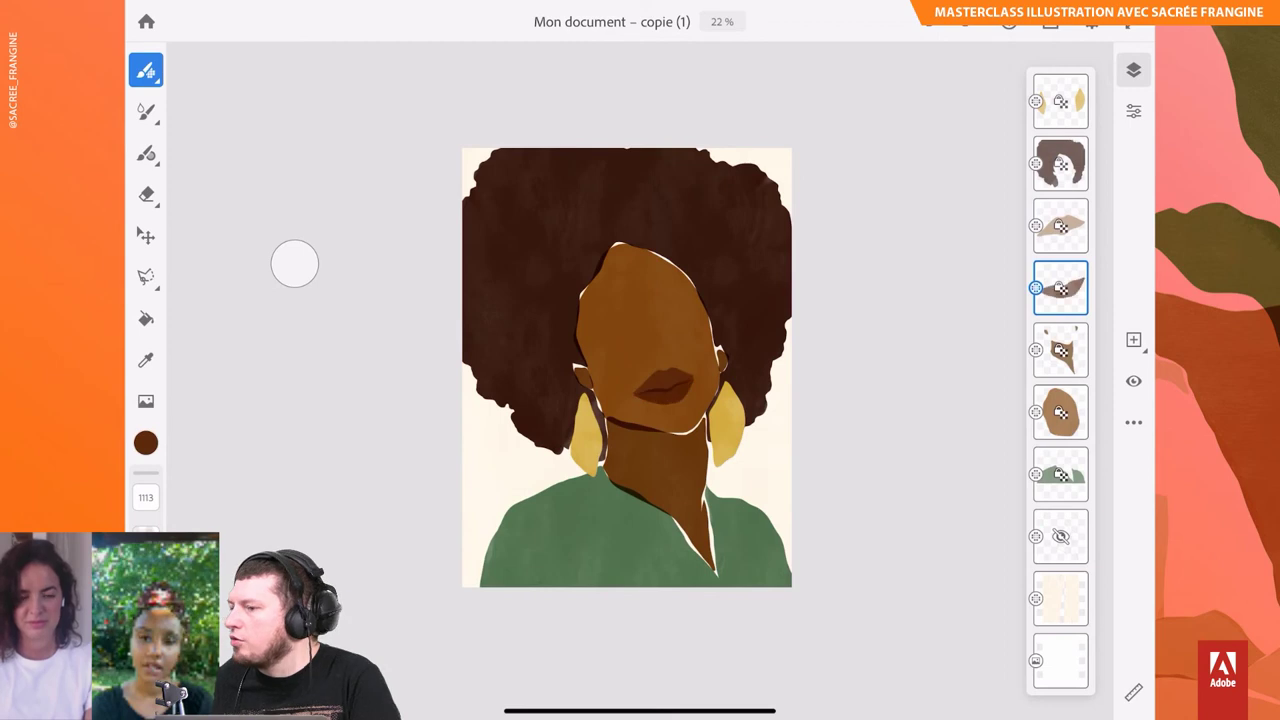
{"action": "left_click", "coordinate": [1060, 287]}
{"action": "left_click", "coordinate": [1133, 111]}
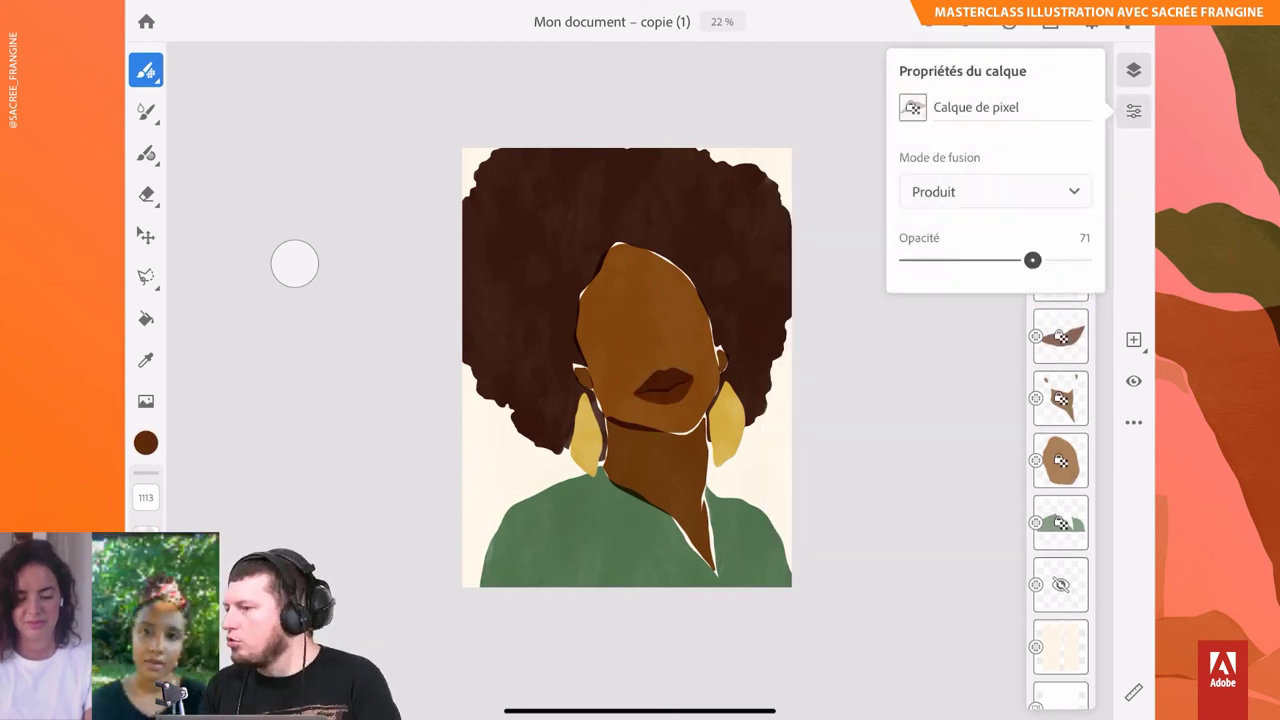
{"action": "left_click", "coordinate": [1133, 70]}
Step: Move the lips layer higher in the stack and reposition the lips, undoing the final change
{"action": "left_click_drag", "start_coordinate": [1060, 329], "coordinate": [1060, 220]}
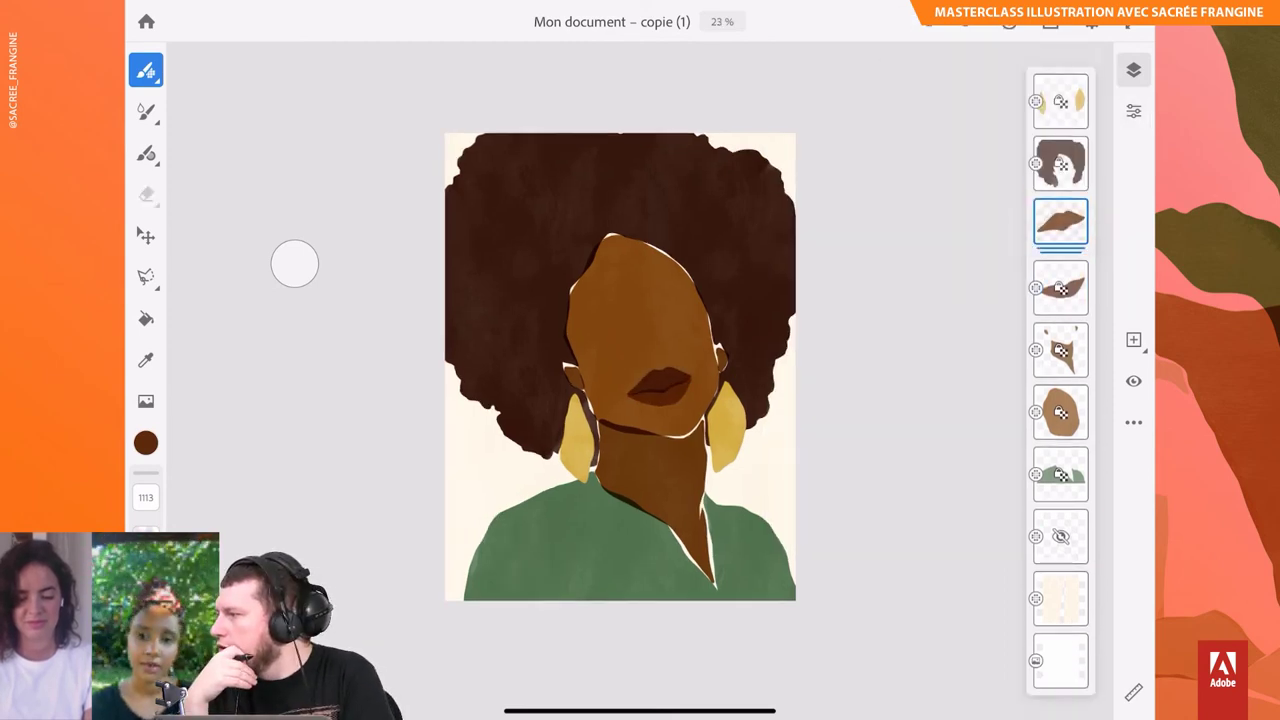
{"action": "scroll", "coordinate": [697, 432], "scroll_direction": "up", "scroll_amount": 3}
{"action": "left_click", "coordinate": [146, 236]}
{"action": "left_click", "coordinate": [1102, 287]}
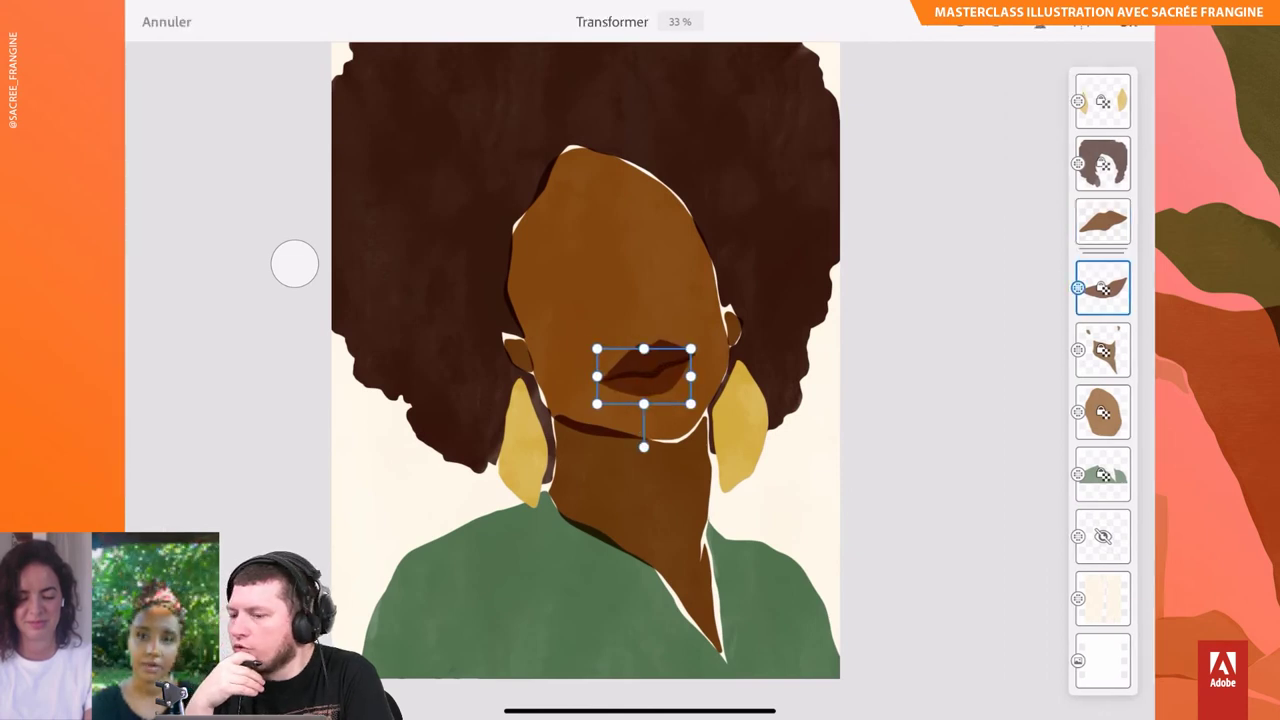
{"action": "key", "text": "b"}
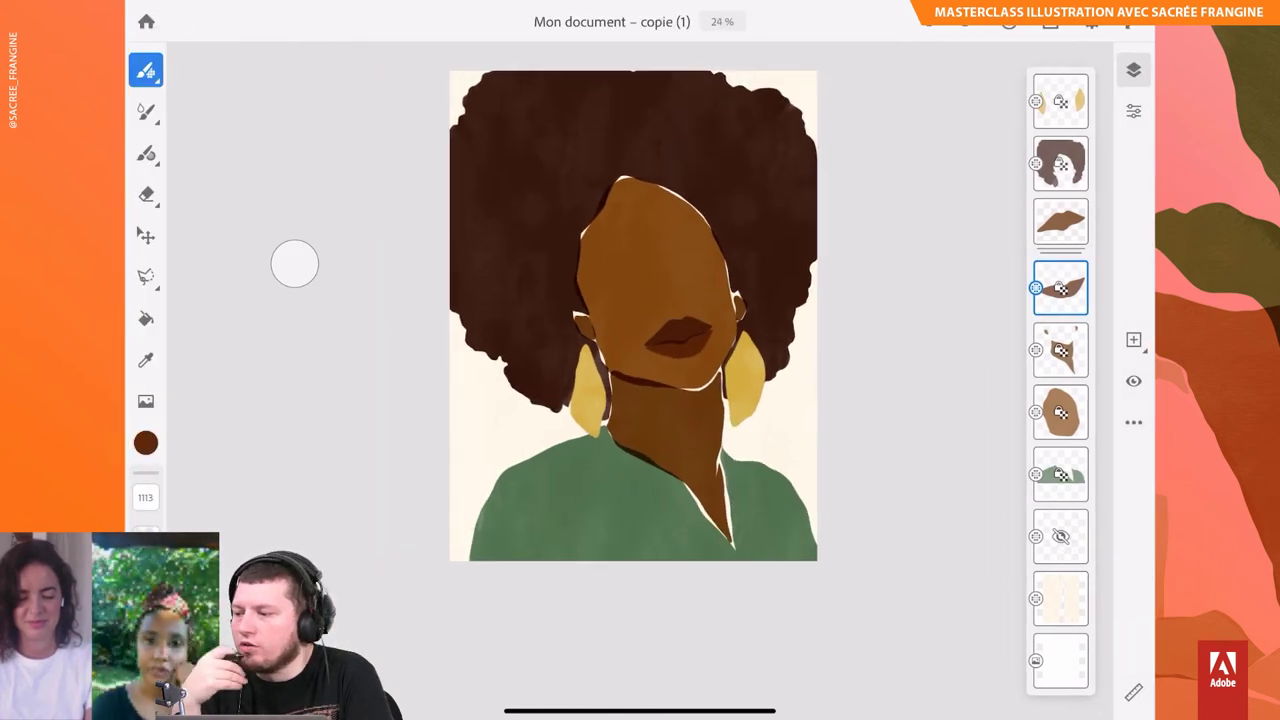
{"action": "scroll", "coordinate": [294, 264], "scroll_direction": "up", "scroll_amount": 2}
{"action": "key", "text": "v"}
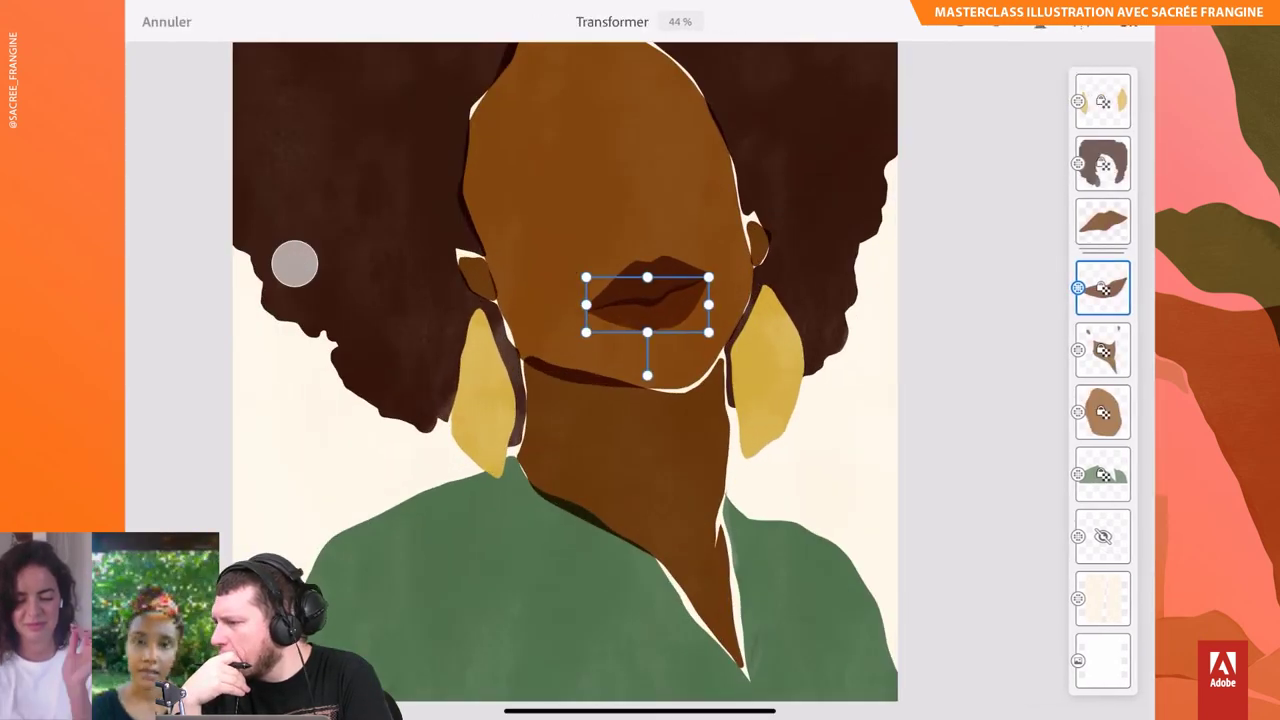
{"action": "scroll", "coordinate": [294, 264], "scroll_direction": "down", "scroll_amount": 3}
{"action": "scroll", "coordinate": [294, 264], "scroll_direction": "up", "scroll_amount": 1}
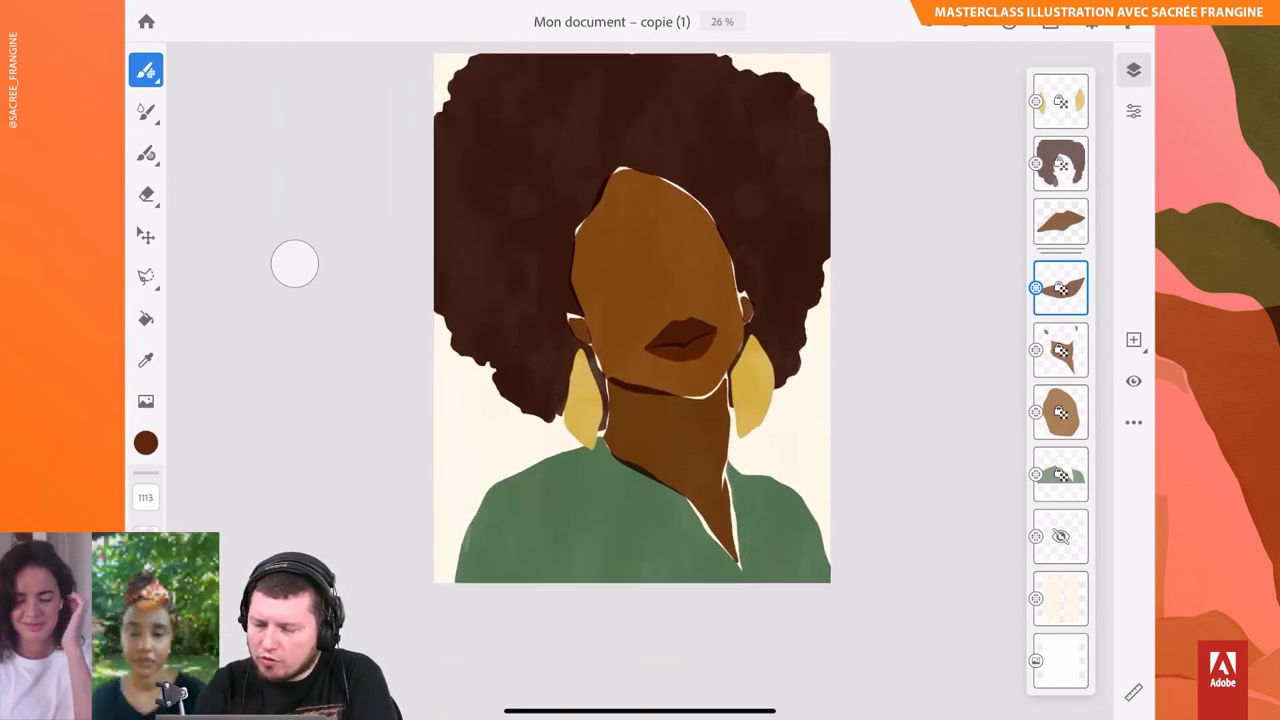
{"action": "scroll", "coordinate": [294, 264], "scroll_direction": "down", "scroll_amount": 2}
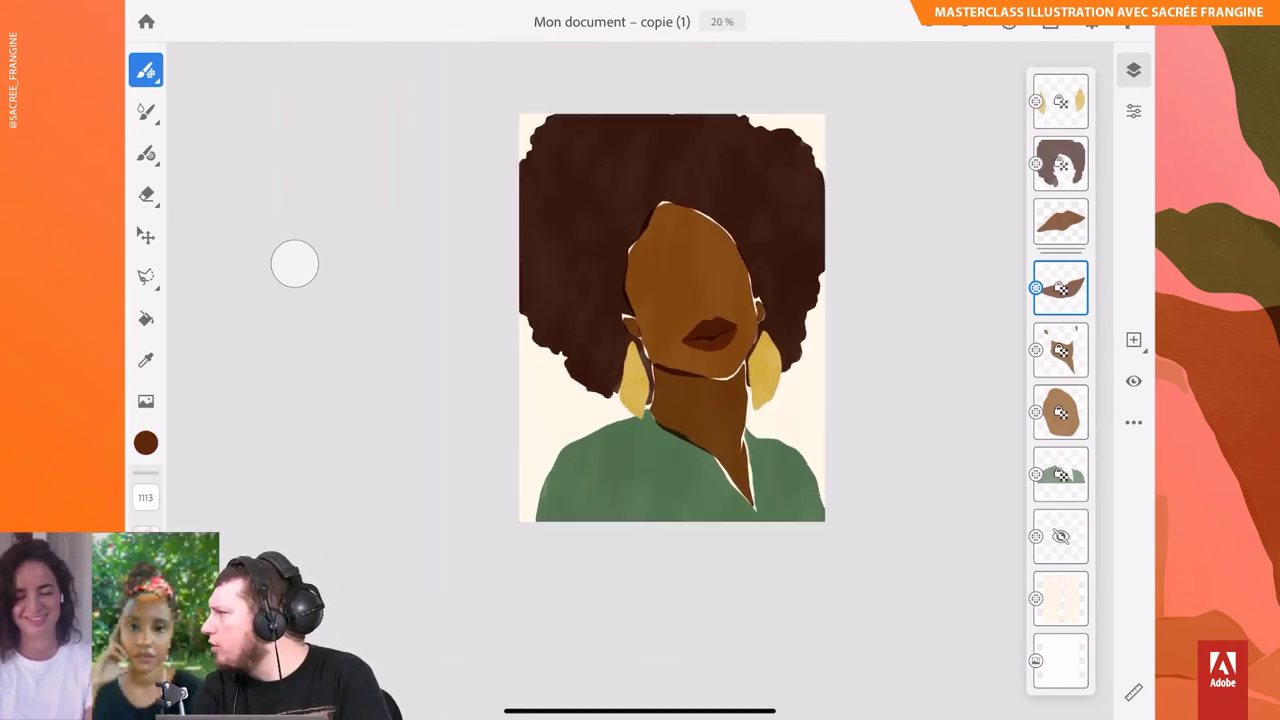
{"action": "key", "text": "ctrl+z"}
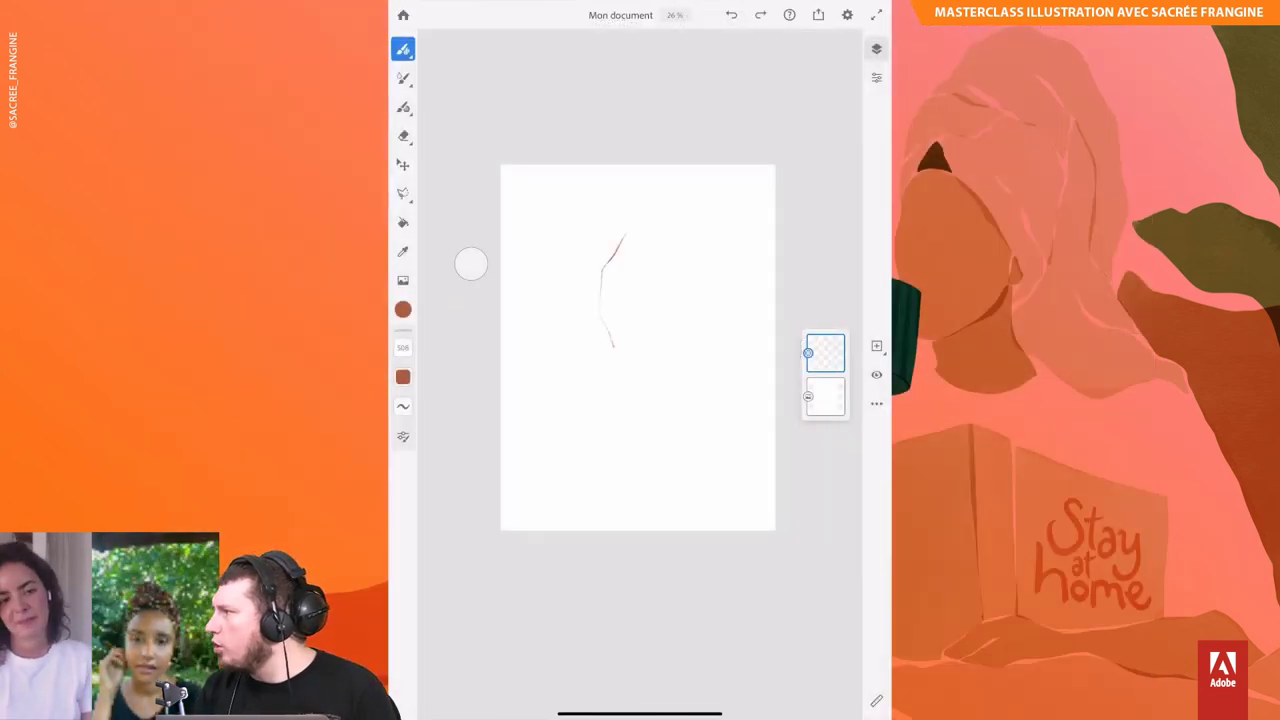
Step: Sketch the face edge, both neck sides, the shoulders and the start of the hair outline
{"action": "mouse_move", "coordinate": [610, 338]}
{"action": "left_mouse_down"}
{"action": "mouse_move", "coordinate": [676, 389]}
{"action": "mouse_move", "coordinate": [732, 298]}
{"action": "mouse_move", "coordinate": [680, 234]}
{"action": "mouse_move", "coordinate": [624, 222]}
{"action": "left_mouse_up"}
{"action": "left_click_drag", "start_coordinate": [717, 438], "coordinate": [716, 453]}
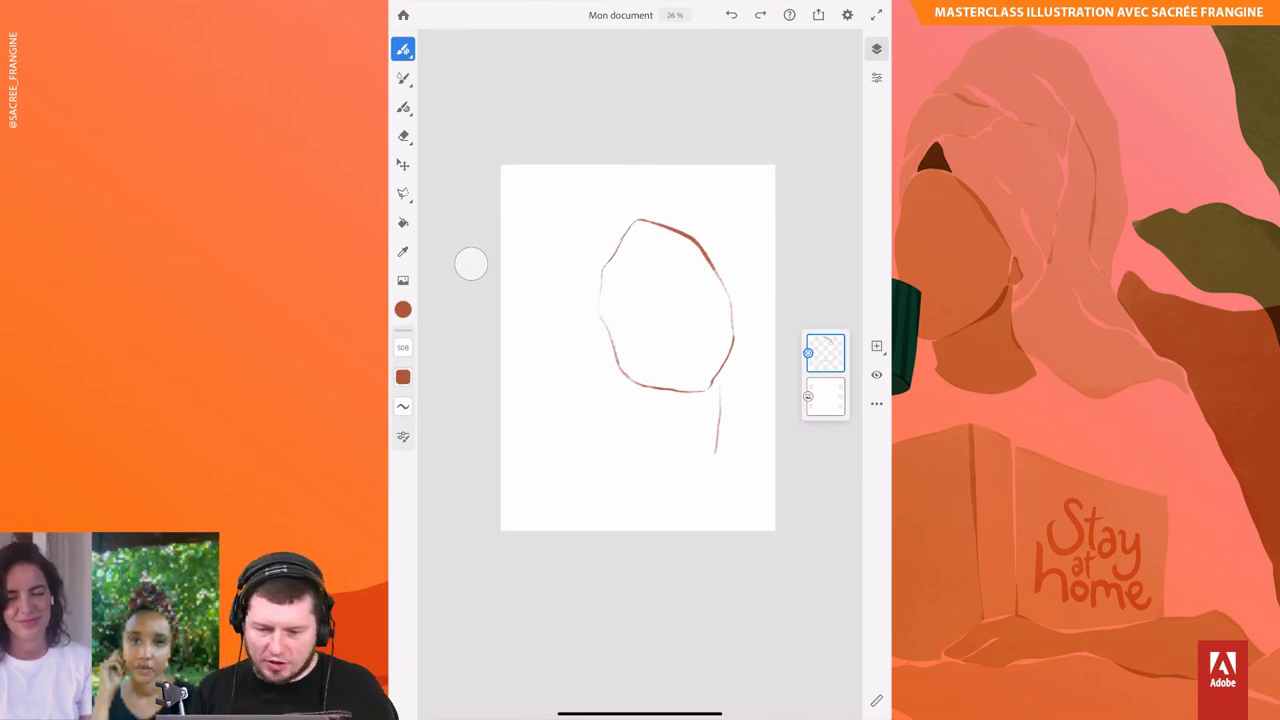
{"action": "mouse_move", "coordinate": [625, 392]}
{"action": "left_mouse_down"}
{"action": "mouse_move", "coordinate": [628, 428]}
{"action": "mouse_move", "coordinate": [535, 484]}
{"action": "mouse_move", "coordinate": [518, 530]}
{"action": "left_mouse_up"}
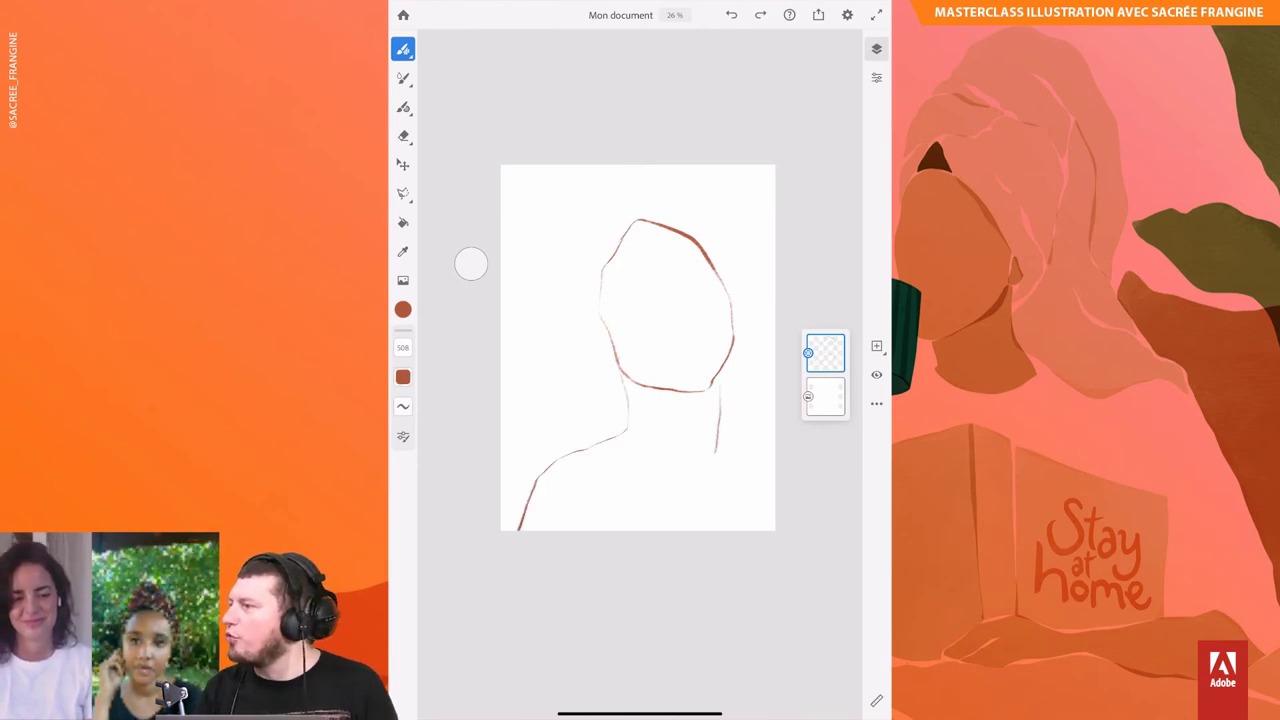
{"action": "left_click_drag", "start_coordinate": [737, 452], "coordinate": [775, 478]}
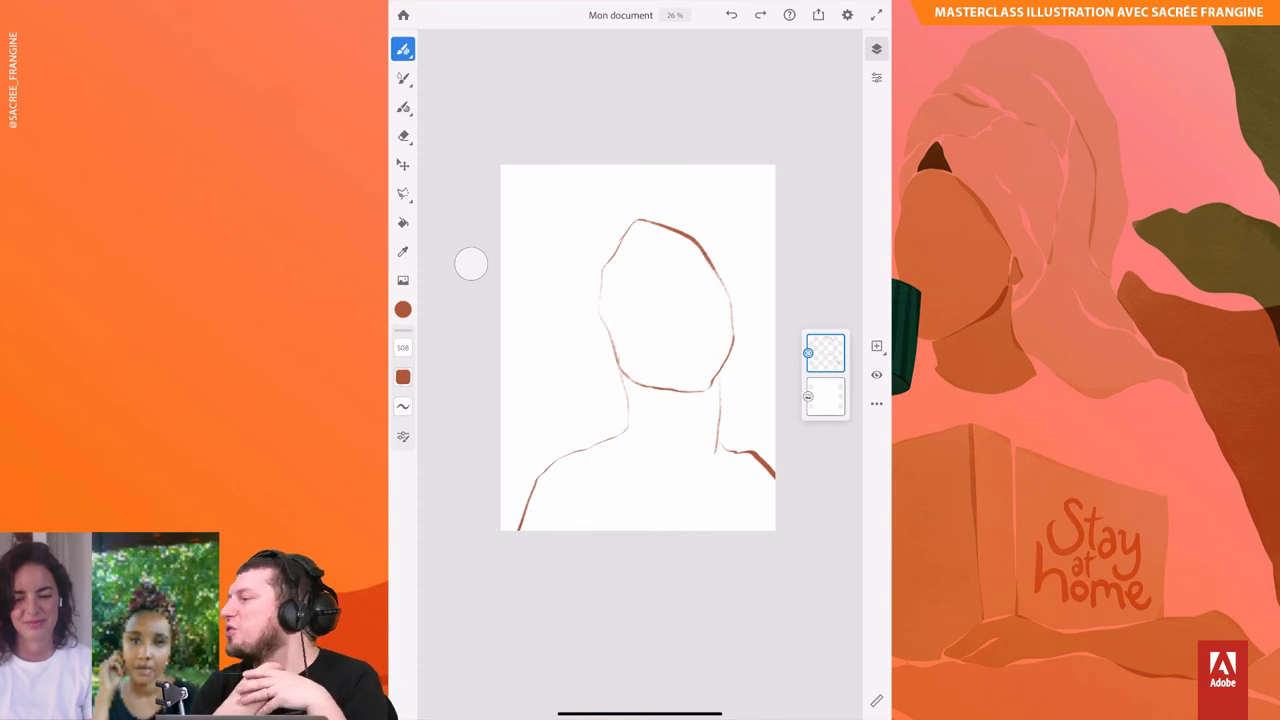
{"action": "left_click_drag", "start_coordinate": [748, 388], "coordinate": [775, 324]}
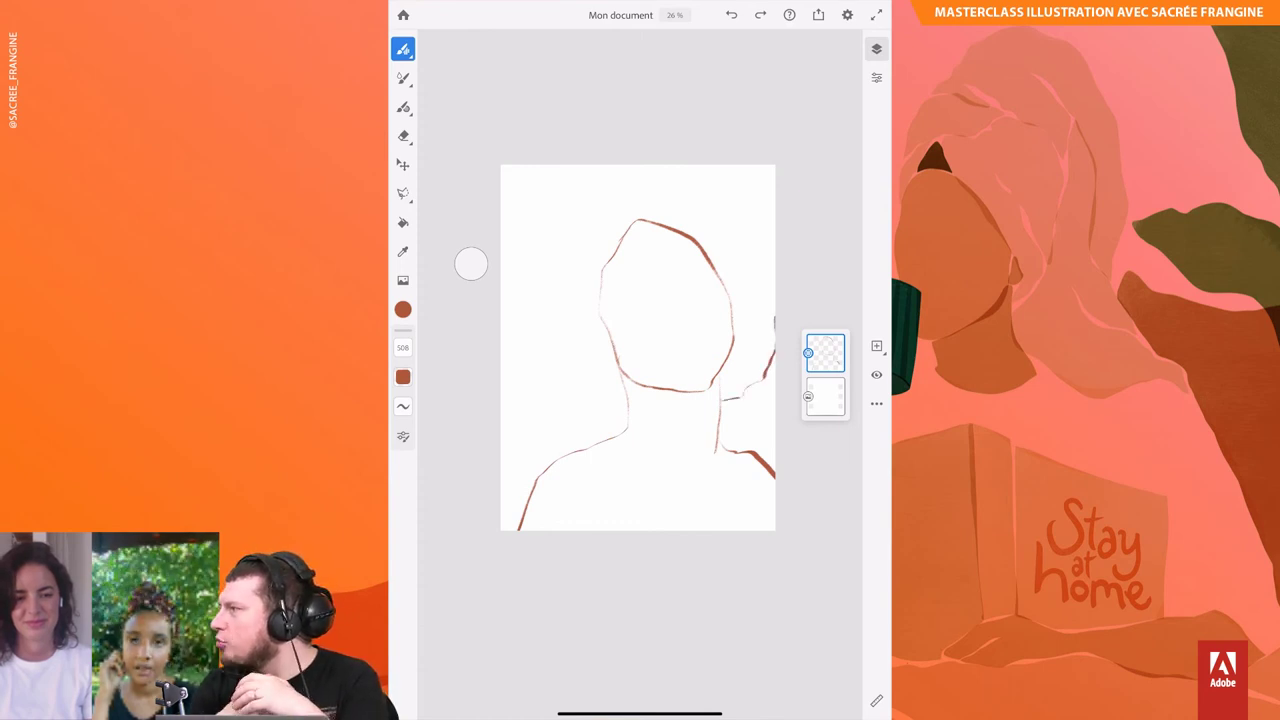
Step: Shrink the sketch slightly, then add hair strokes along the right, top and left
{"action": "left_click", "coordinate": [403, 164]}
{"action": "left_click_drag", "start_coordinate": [775, 218], "coordinate": [757, 240]}
{"action": "left_click", "coordinate": [403, 49]}
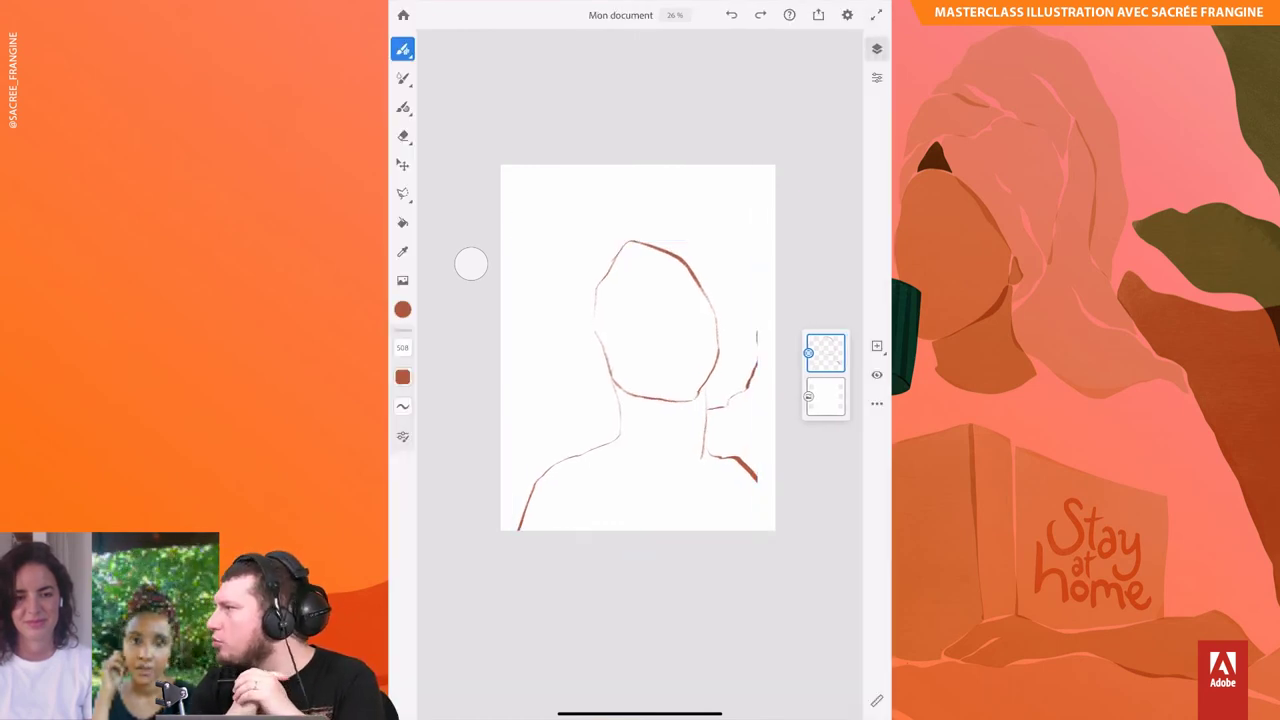
{"action": "left_click_drag", "start_coordinate": [768, 332], "coordinate": [773, 308]}
{"action": "left_click_drag", "start_coordinate": [684, 166], "coordinate": [710, 176]}
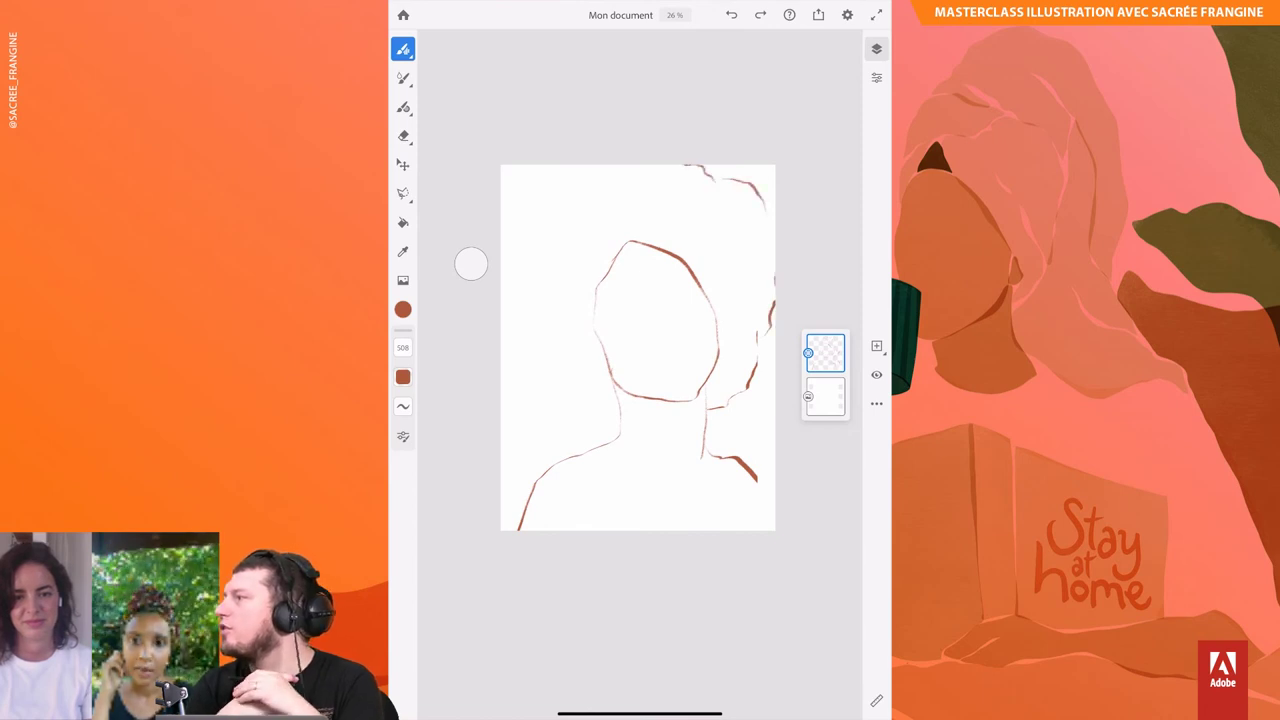
{"action": "left_click_drag", "start_coordinate": [518, 174], "coordinate": [505, 204]}
{"action": "mouse_move", "coordinate": [618, 432]}
{"action": "left_mouse_down"}
{"action": "mouse_move", "coordinate": [550, 402]}
{"action": "mouse_move", "coordinate": [512, 362]}
{"action": "mouse_move", "coordinate": [502, 326]}
{"action": "left_mouse_up"}
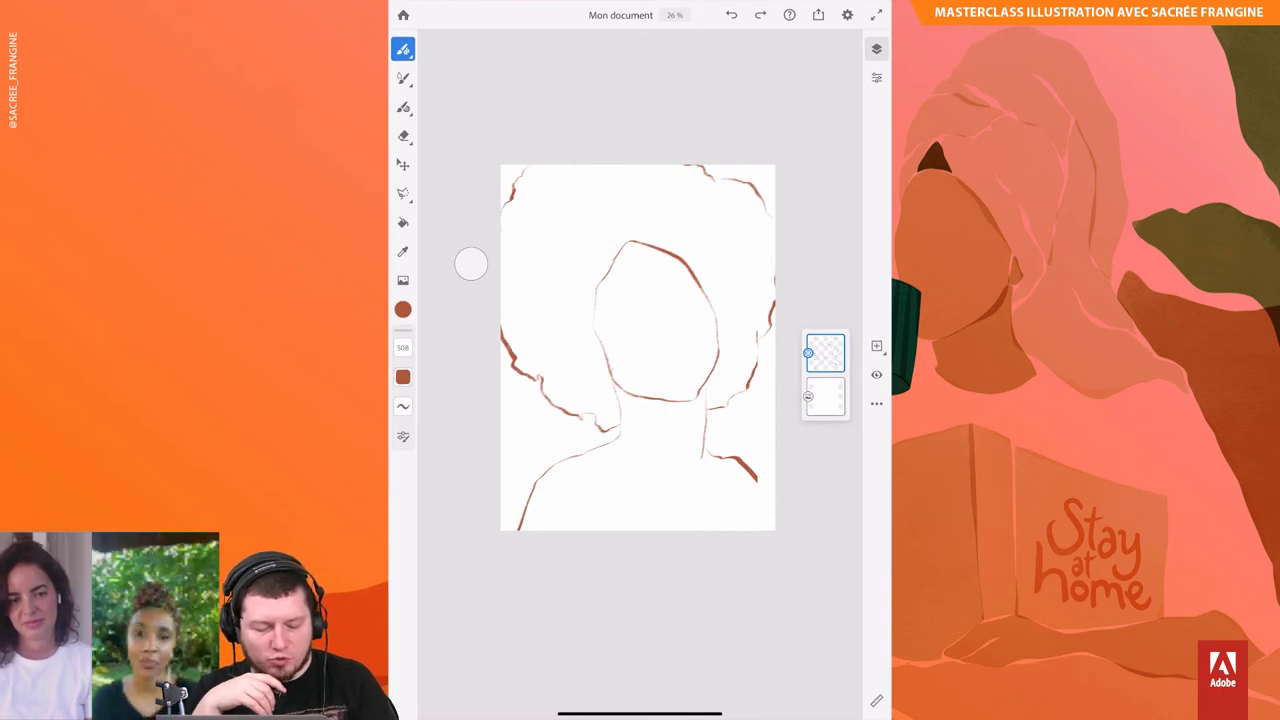
Step: Draw both ears, a hoop earring, the extended right shoulder and the collarbone lines
{"action": "left_click_drag", "start_coordinate": [593, 342], "coordinate": [602, 366]}
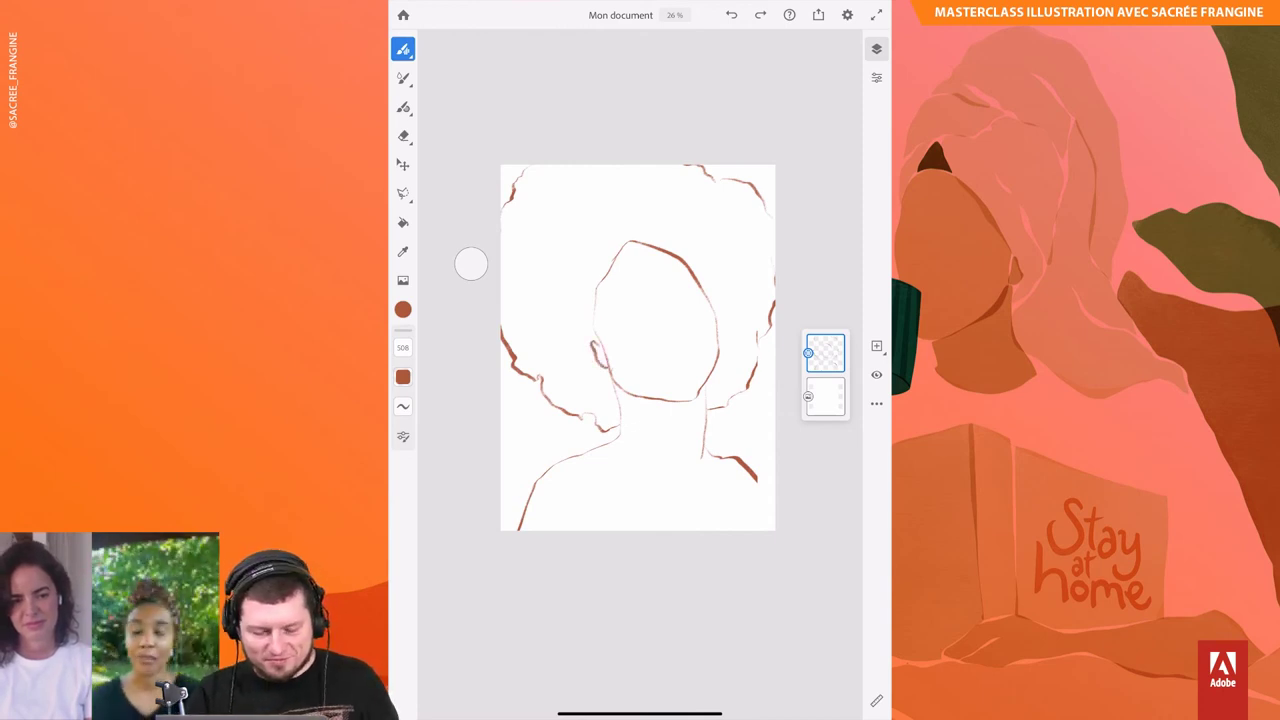
{"action": "left_click_drag", "start_coordinate": [718, 326], "coordinate": [722, 350]}
{"action": "left_click_drag", "start_coordinate": [598, 368], "coordinate": [614, 412]}
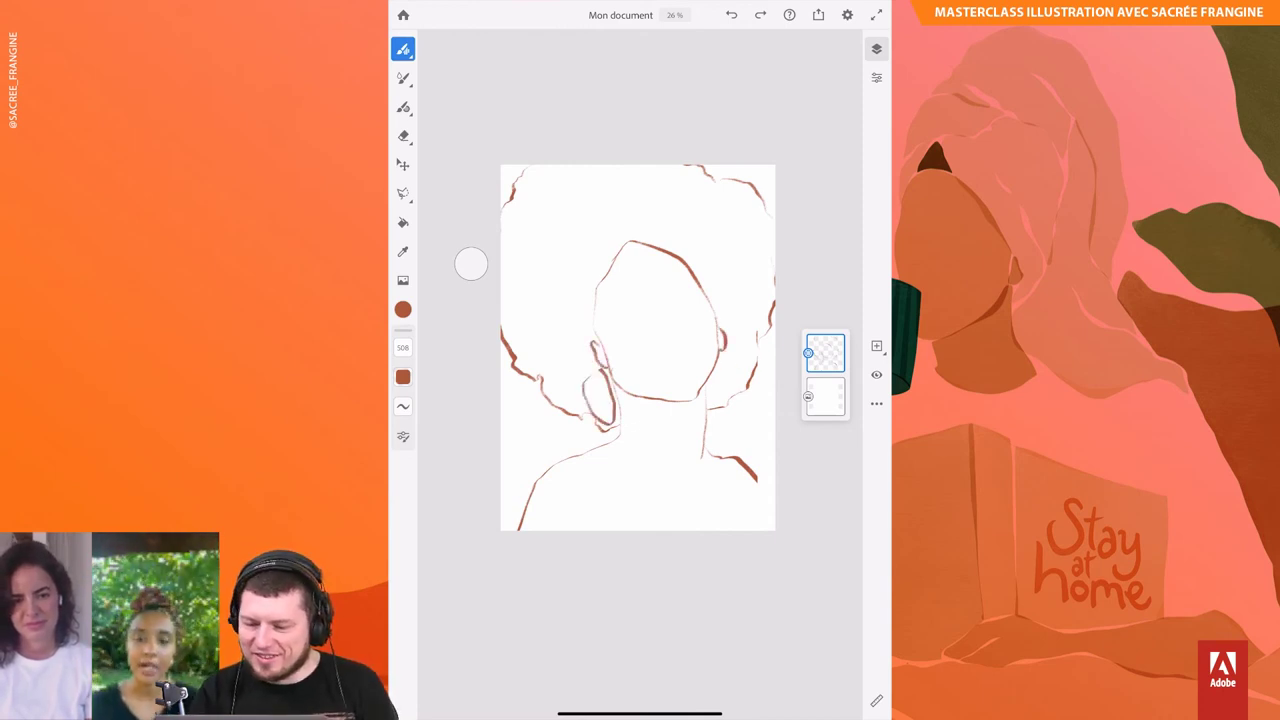
{"action": "mouse_move", "coordinate": [734, 350]}
{"action": "left_mouse_down"}
{"action": "mouse_move", "coordinate": [712, 406]}
{"action": "mouse_move", "coordinate": [722, 384]}
{"action": "left_mouse_up"}
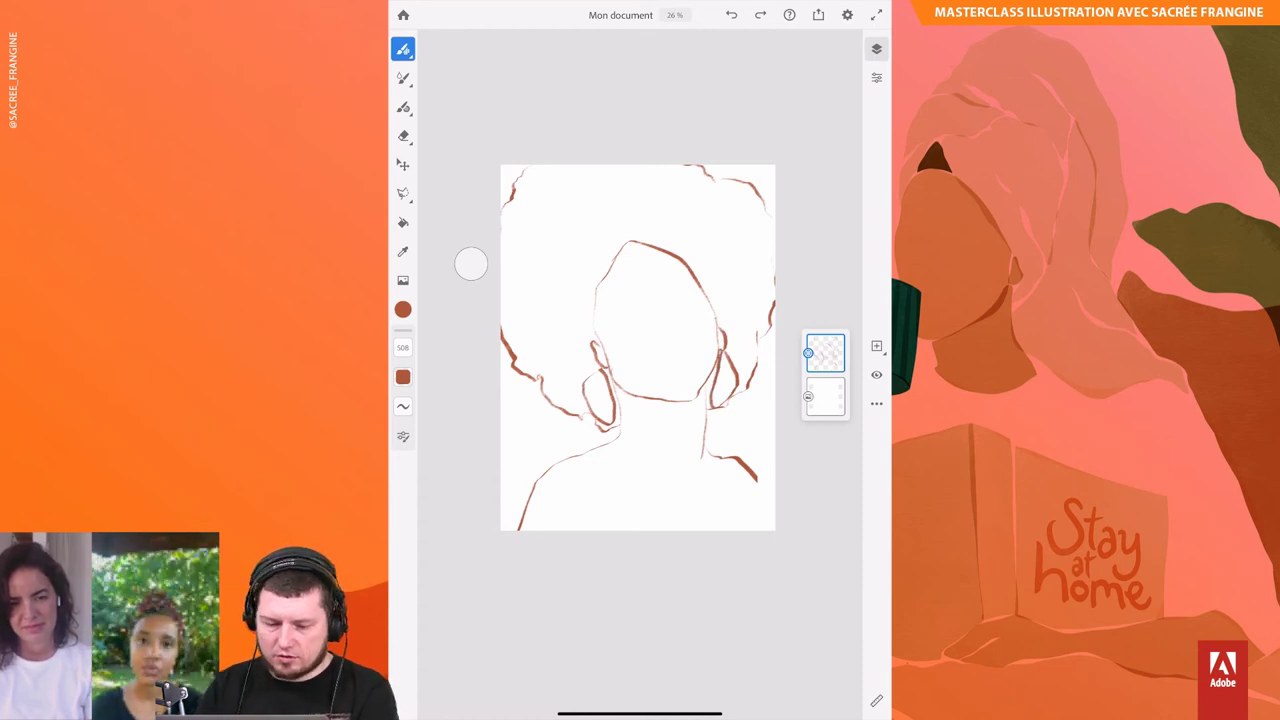
{"action": "left_click_drag", "start_coordinate": [756, 478], "coordinate": [771, 530]}
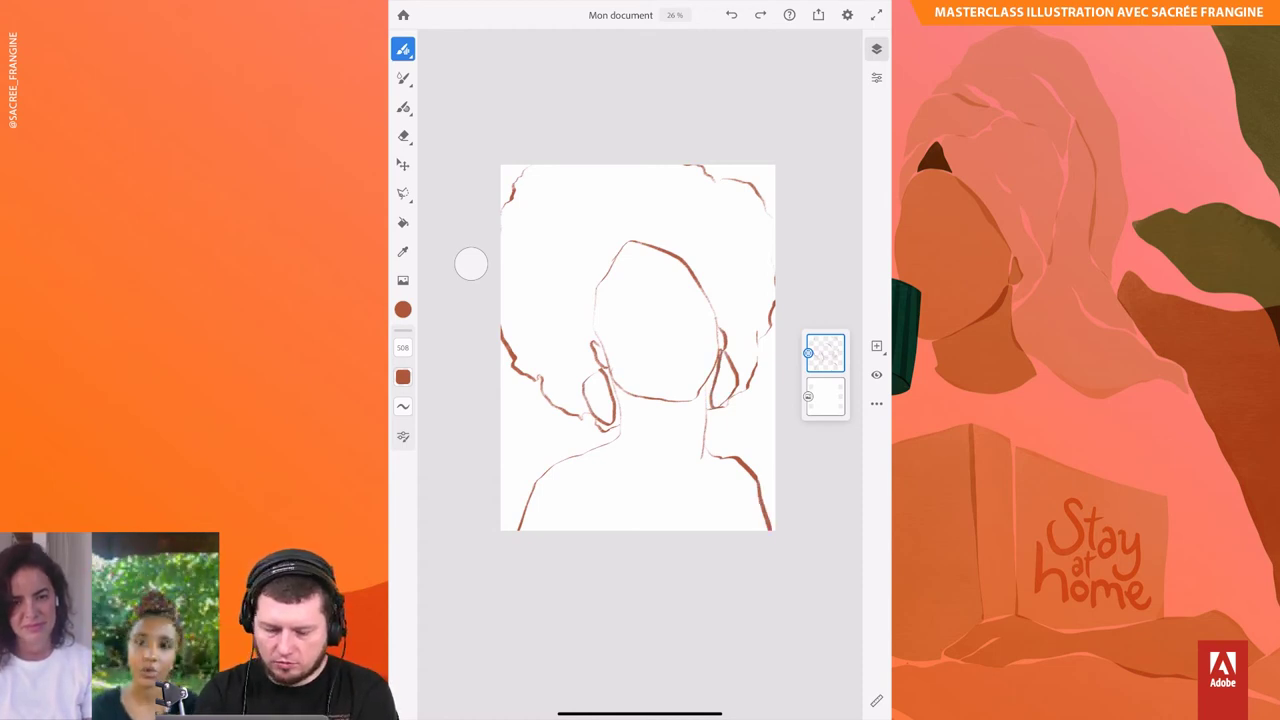
{"action": "mouse_move", "coordinate": [706, 452]}
{"action": "left_mouse_down"}
{"action": "mouse_move", "coordinate": [712, 522]}
{"action": "mouse_move", "coordinate": [616, 418]}
{"action": "left_mouse_up"}
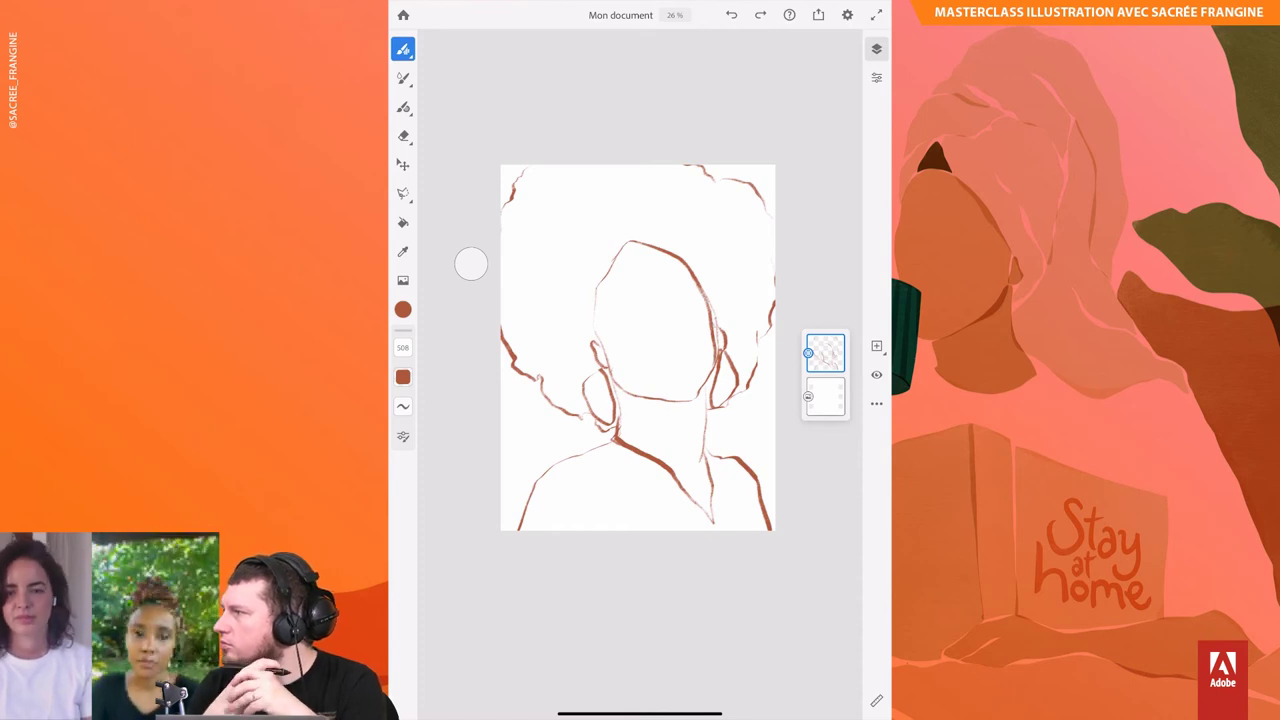
Step: Lower the sketch layer's opacity and pick the Cône basique vector brush in dark brown
{"action": "left_click", "coordinate": [876, 77]}
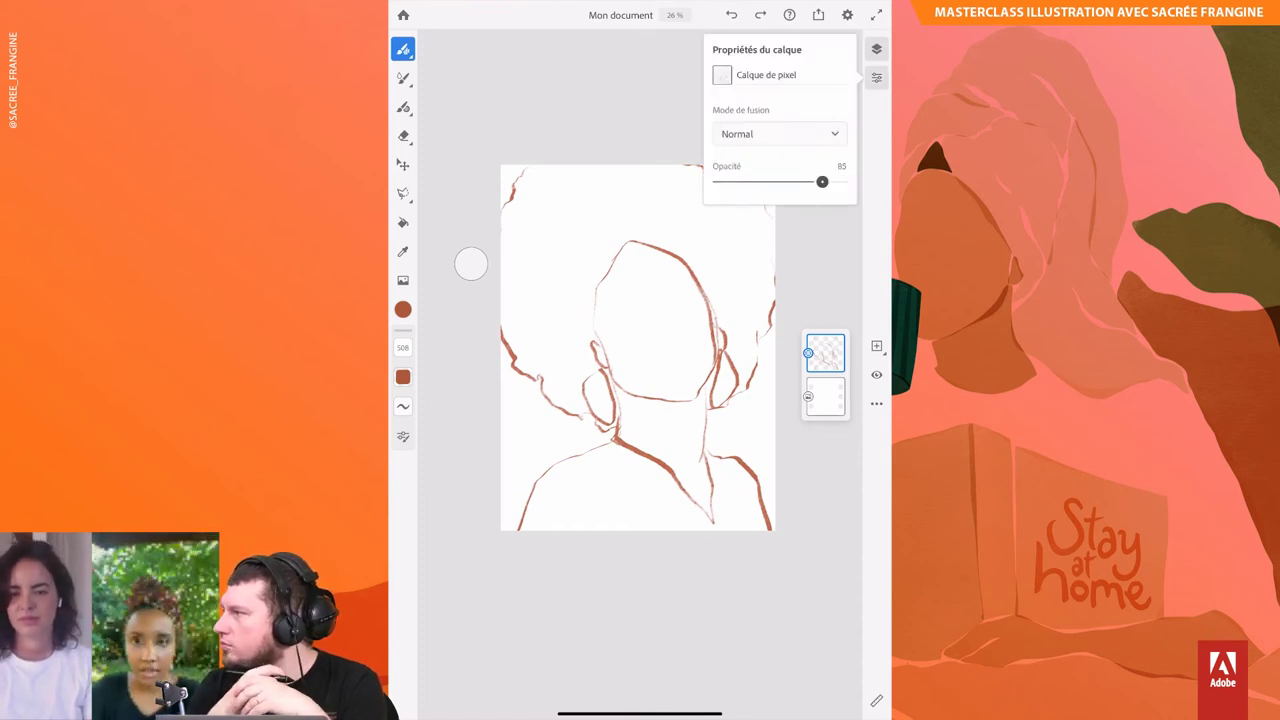
{"action": "left_click_drag", "start_coordinate": [823, 181], "coordinate": [746, 181]}
{"action": "left_click", "coordinate": [876, 77]}
{"action": "left_click", "coordinate": [403, 107]}
{"action": "left_click", "coordinate": [403, 309]}
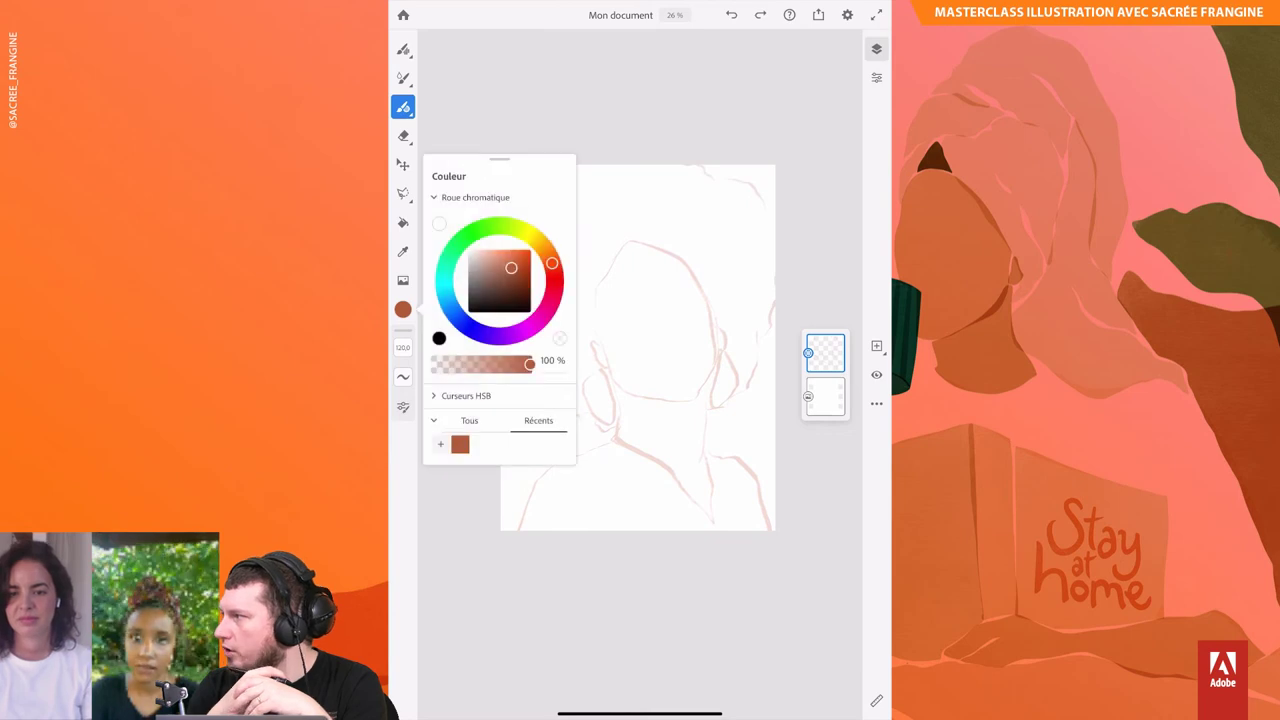
{"action": "left_click", "coordinate": [491, 296]}
{"action": "left_click", "coordinate": [403, 107]}
{"action": "left_click", "coordinate": [463, 211]}
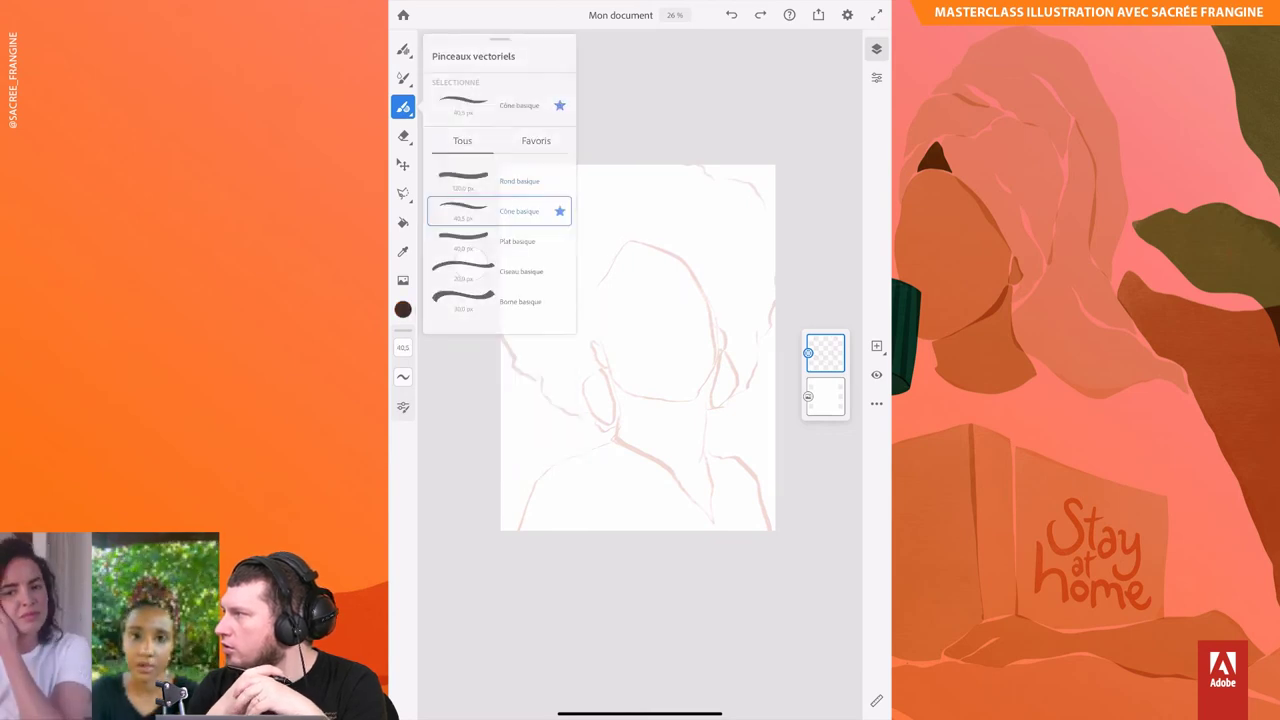
{"action": "left_click", "coordinate": [471, 263]}
Step: Trace the afro's outline along the face and outer edge, then fill it dark brown
{"action": "mouse_move", "coordinate": [627, 243]}
{"action": "left_mouse_down"}
{"action": "mouse_move", "coordinate": [597, 300]}
{"action": "mouse_move", "coordinate": [603, 345]}
{"action": "left_mouse_up"}
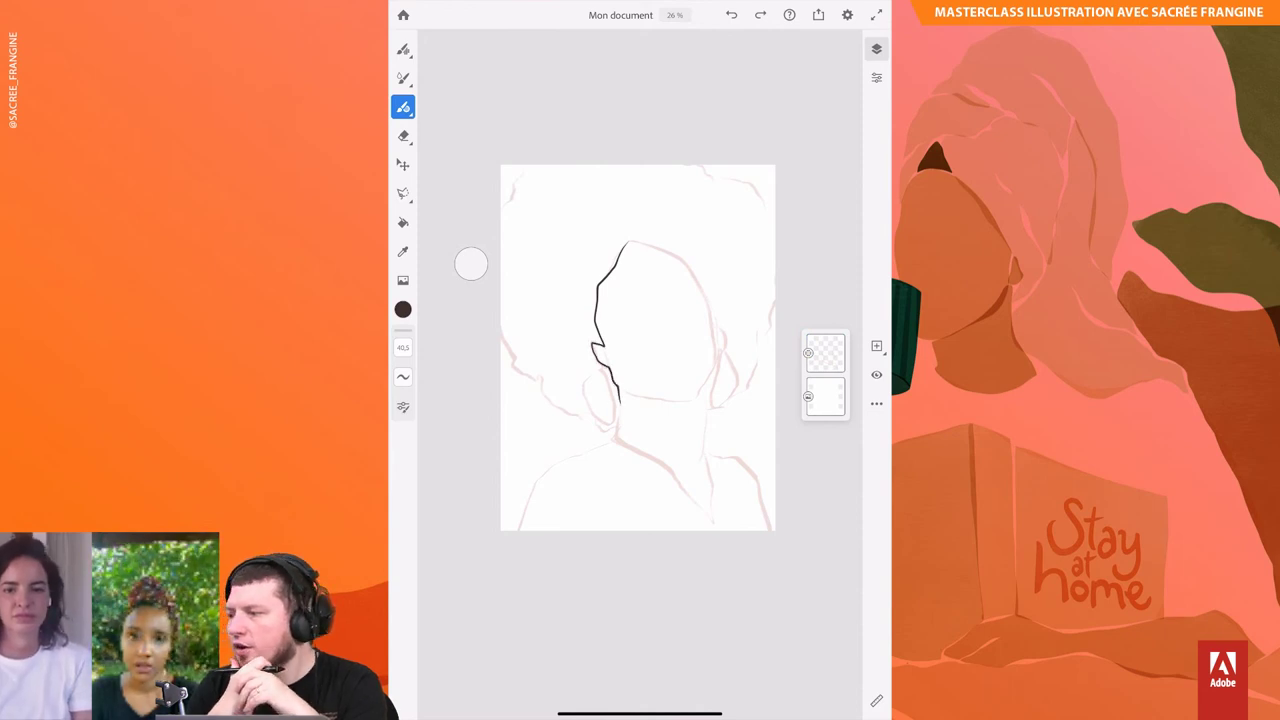
{"action": "mouse_move", "coordinate": [620, 400]}
{"action": "left_mouse_down"}
{"action": "mouse_move", "coordinate": [610, 428]}
{"action": "mouse_move", "coordinate": [570, 418]}
{"action": "mouse_move", "coordinate": [498, 325]}
{"action": "left_mouse_up"}
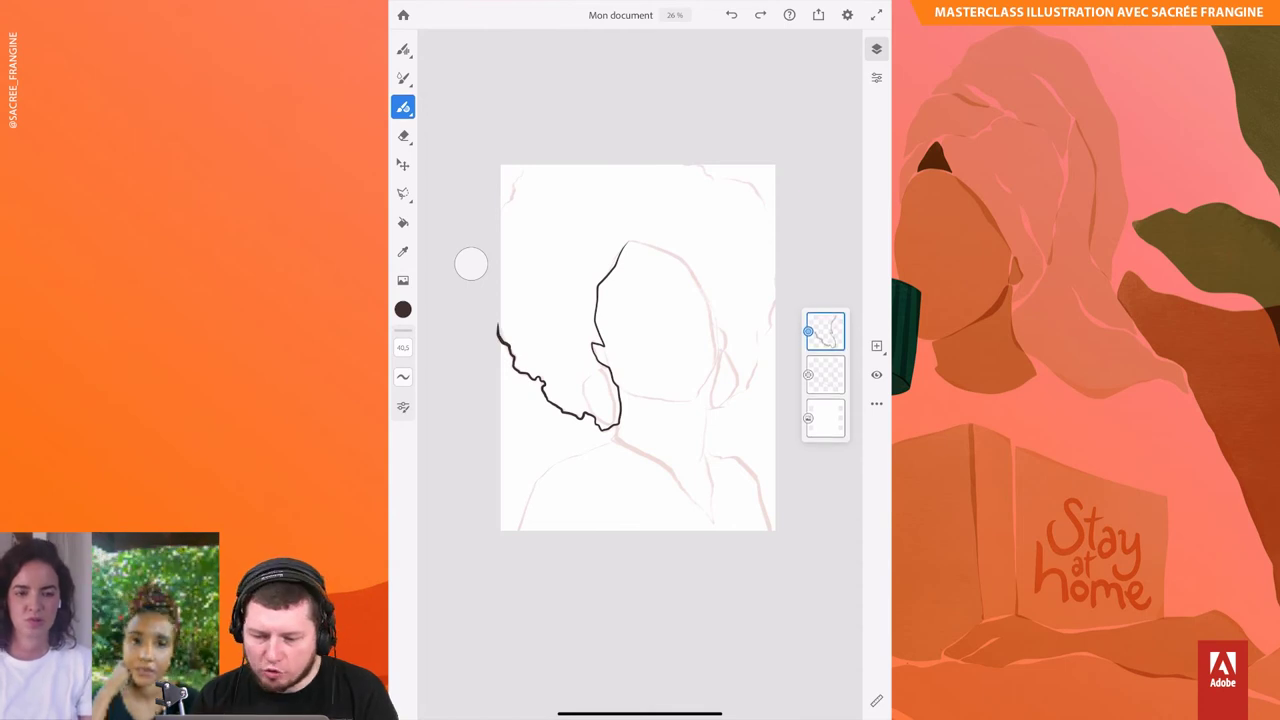
{"action": "mouse_move", "coordinate": [512, 188]}
{"action": "left_mouse_down"}
{"action": "mouse_move", "coordinate": [501, 209]}
{"action": "mouse_move", "coordinate": [540, 163]}
{"action": "left_mouse_up"}
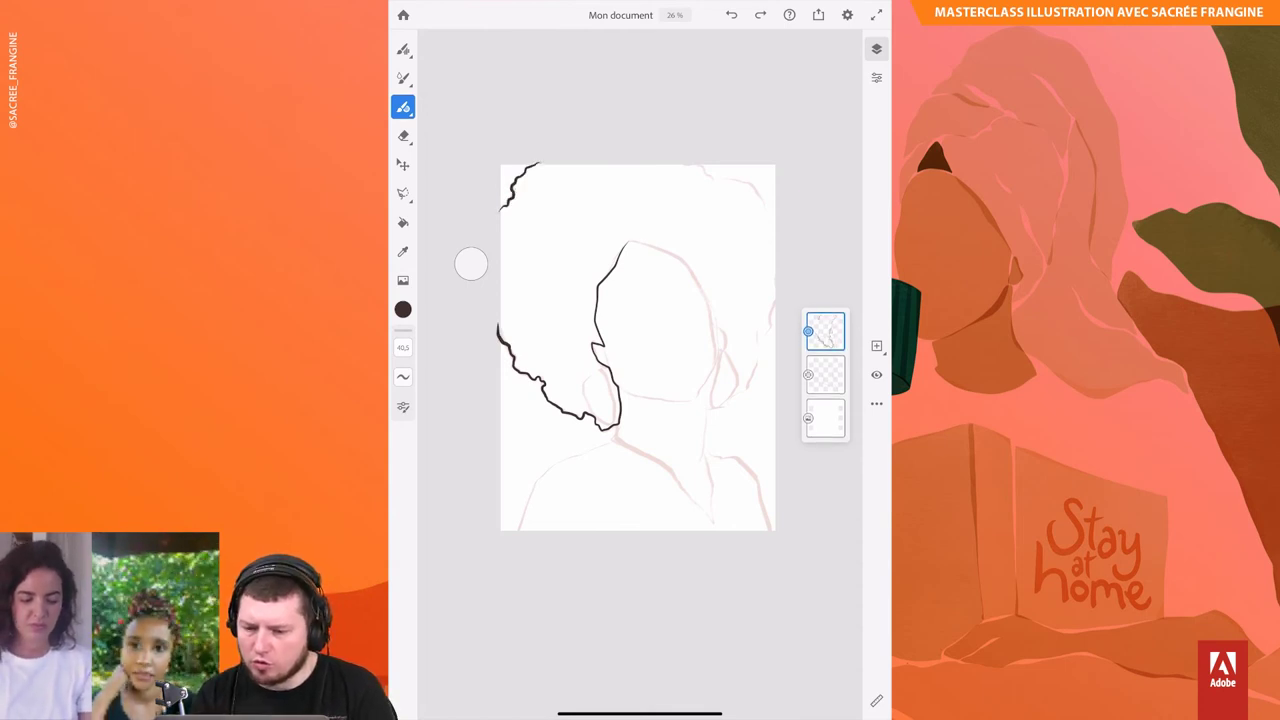
{"action": "mouse_move", "coordinate": [681, 259]}
{"action": "left_mouse_down"}
{"action": "mouse_move", "coordinate": [722, 362]}
{"action": "mouse_move", "coordinate": [706, 407]}
{"action": "mouse_move", "coordinate": [745, 390]}
{"action": "mouse_move", "coordinate": [771, 316]}
{"action": "mouse_move", "coordinate": [776, 222]}
{"action": "mouse_move", "coordinate": [714, 178]}
{"action": "left_mouse_up"}
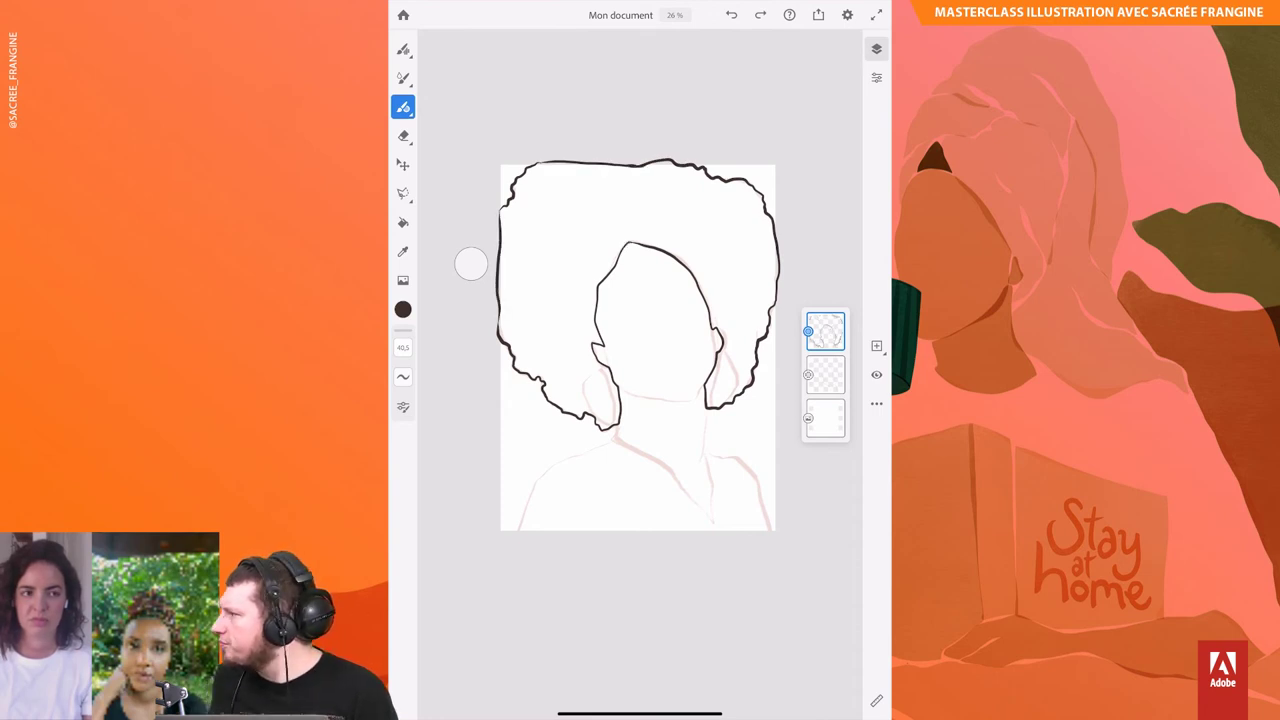
{"action": "left_click", "coordinate": [403, 222]}
{"action": "left_click", "coordinate": [560, 230]}
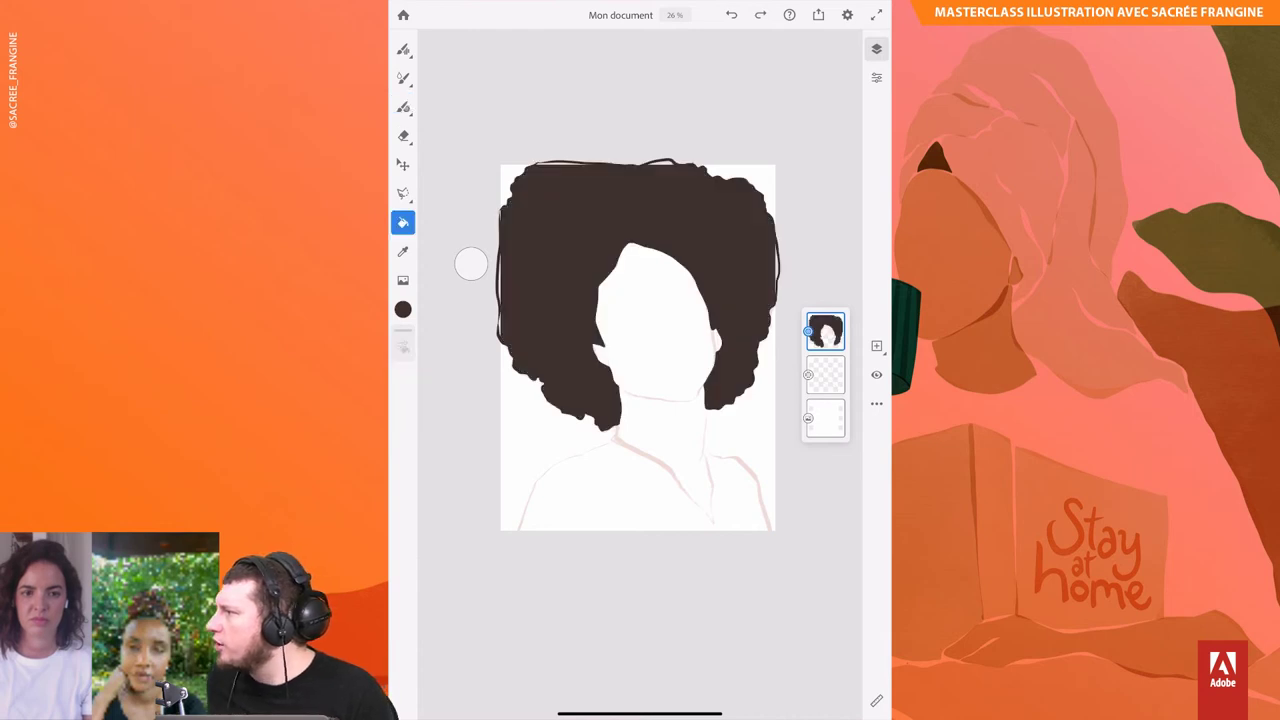
Step: Add an empty layer below the hair and choose a light green
{"action": "left_click", "coordinate": [876, 345]}
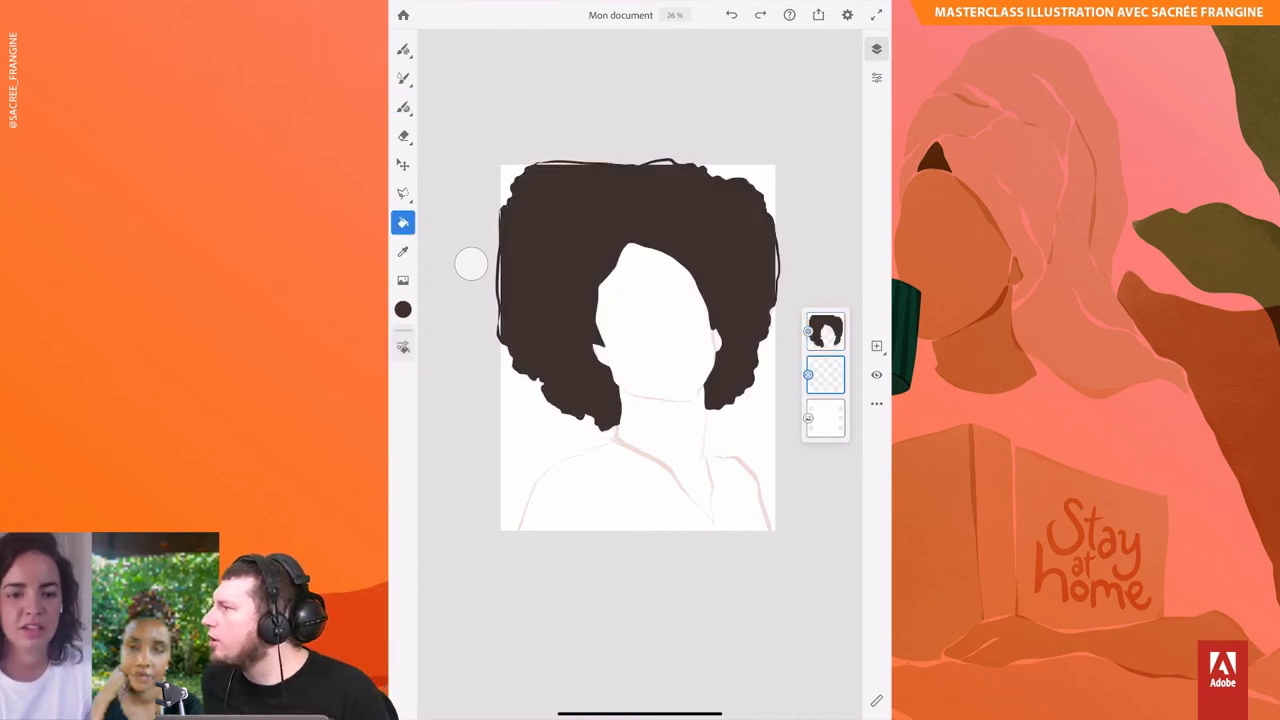
{"action": "left_click", "coordinate": [403, 309]}
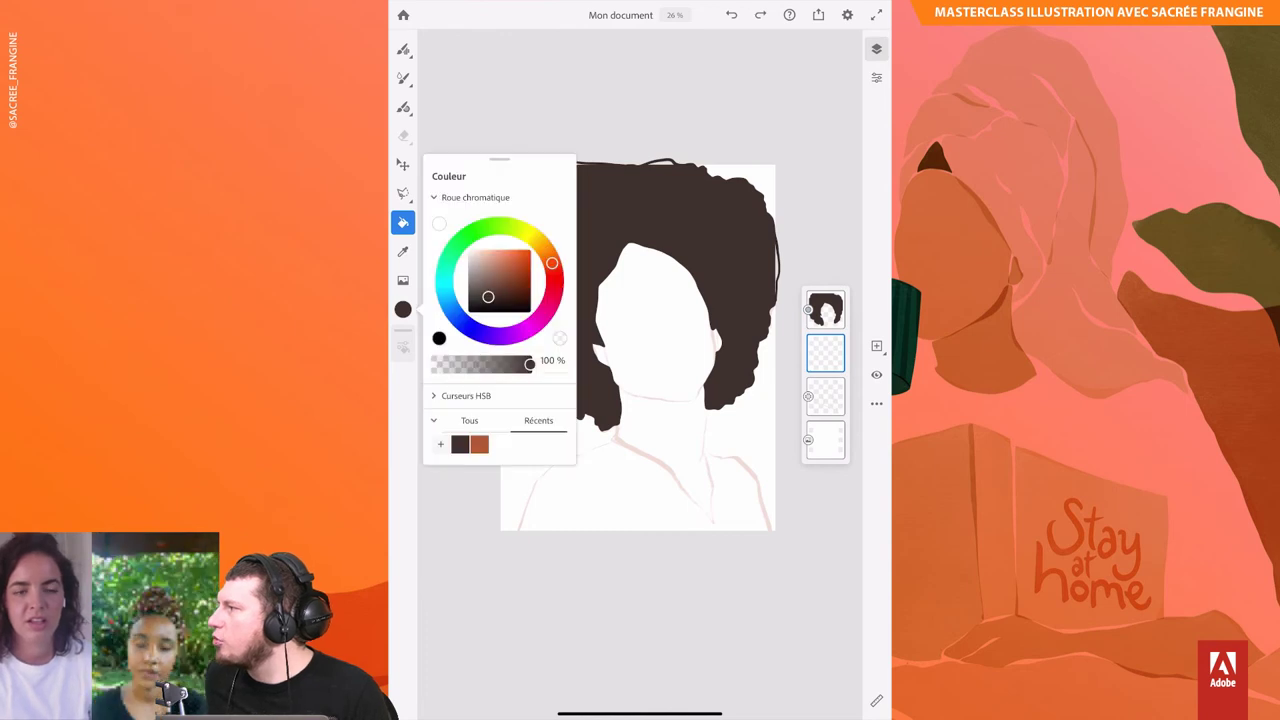
{"action": "left_click_drag", "start_coordinate": [551, 263], "coordinate": [545, 228]}
{"action": "left_click_drag", "start_coordinate": [488, 297], "coordinate": [488, 260]}
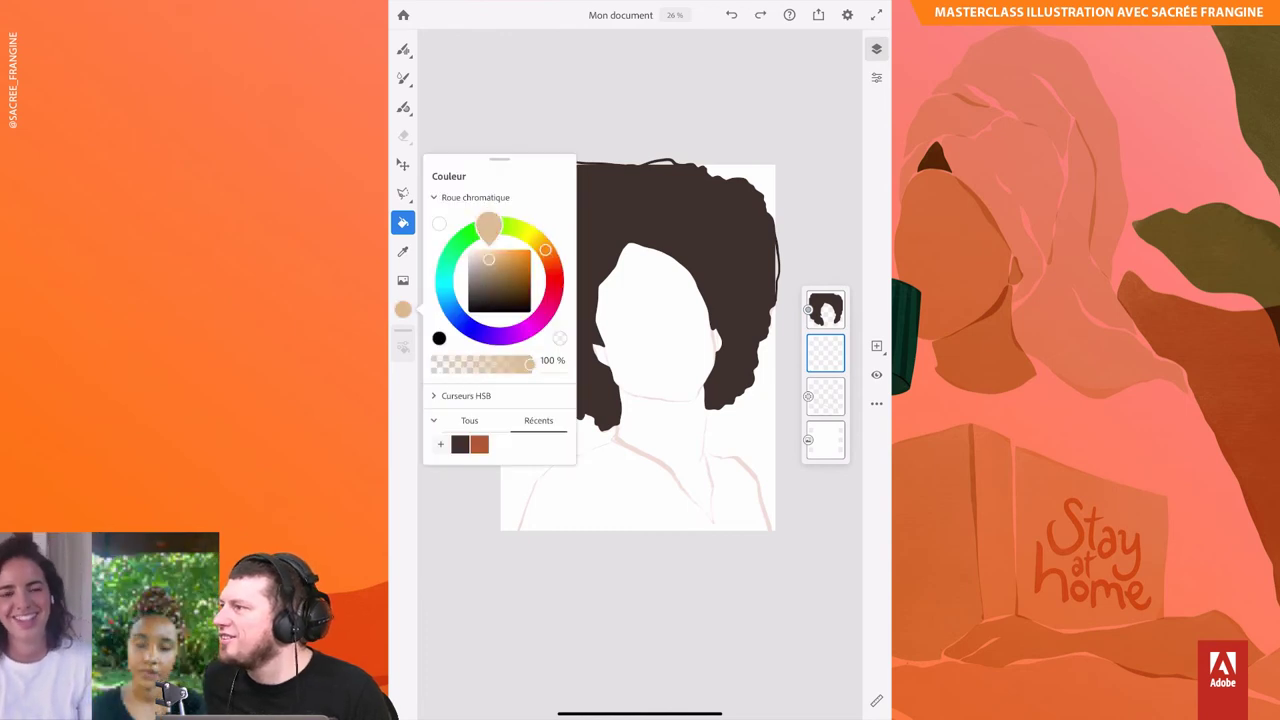
{"action": "mouse_move", "coordinate": [540, 222]}
{"action": "left_mouse_down"}
{"action": "mouse_move", "coordinate": [470, 232]}
{"action": "mouse_move", "coordinate": [485, 271]}
{"action": "left_mouse_up"}
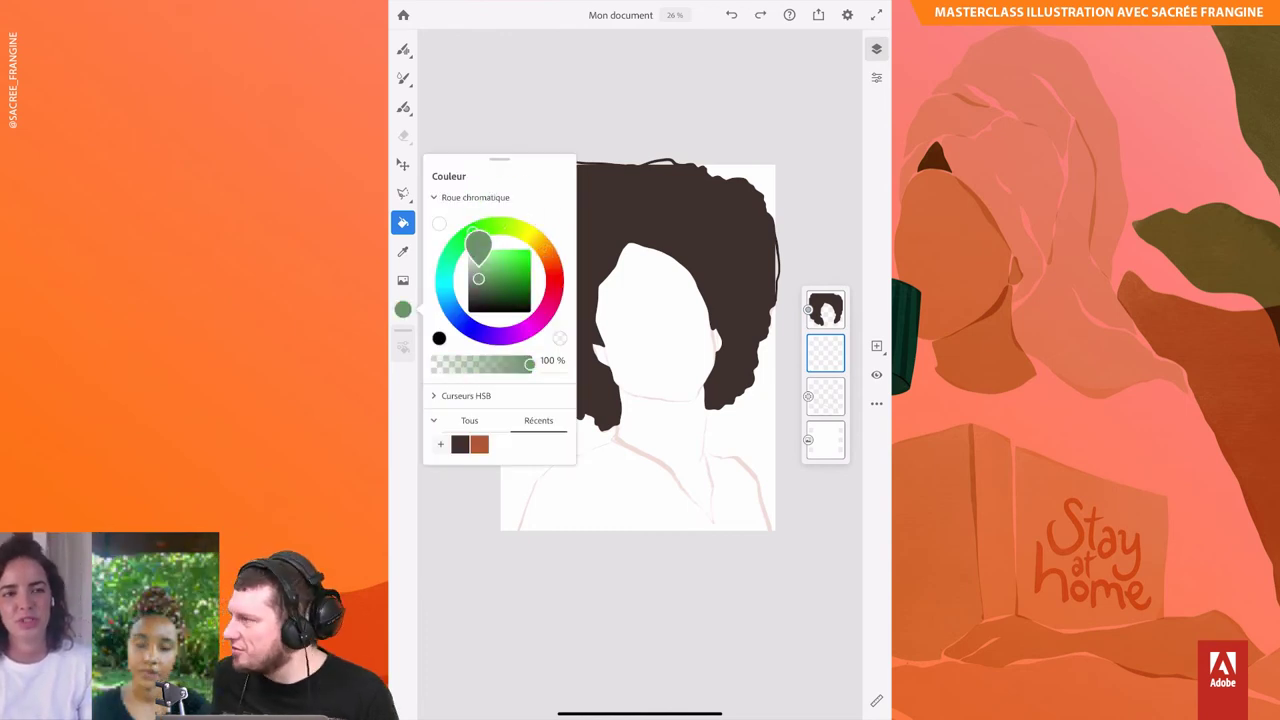
{"action": "left_click", "coordinate": [403, 309]}
Step: Brush the green outline of the top: collar, left shoulder and bottom edge
{"action": "left_click", "coordinate": [403, 107]}
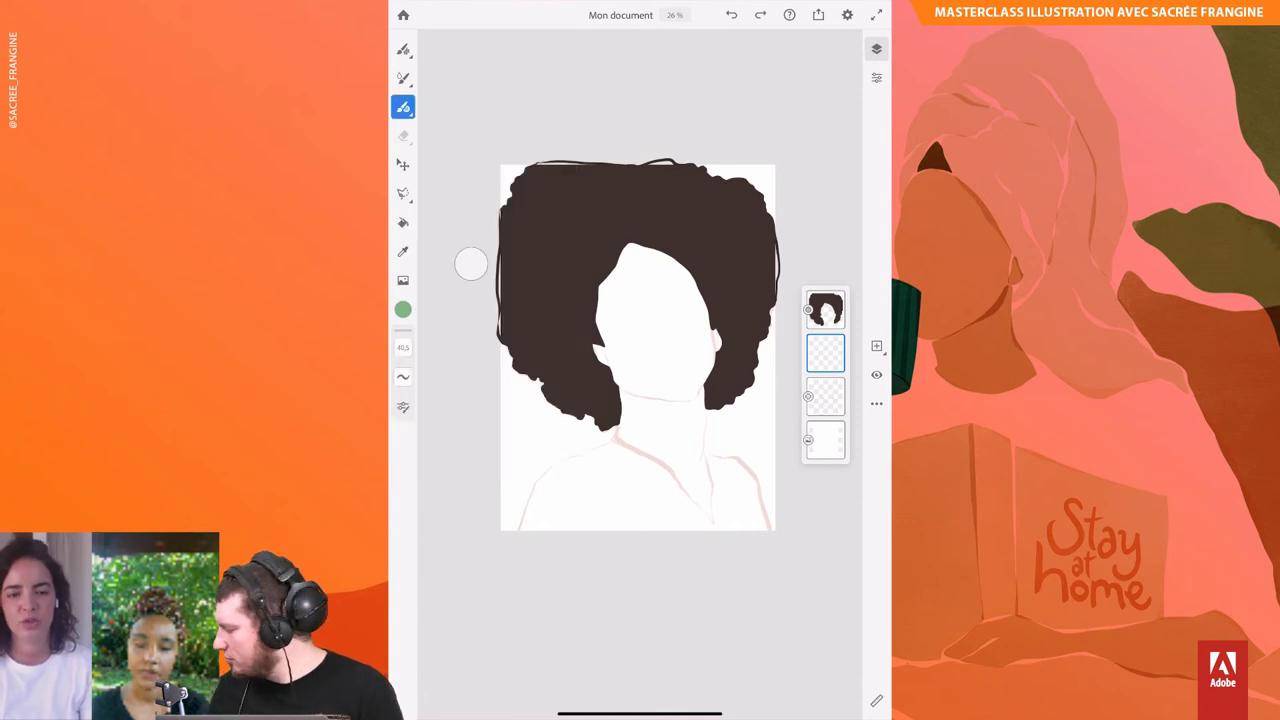
{"action": "left_click", "coordinate": [825, 310]}
{"action": "mouse_move", "coordinate": [708, 458]}
{"action": "left_mouse_down"}
{"action": "mouse_move", "coordinate": [714, 522]}
{"action": "mouse_move", "coordinate": [624, 444]}
{"action": "left_mouse_up"}
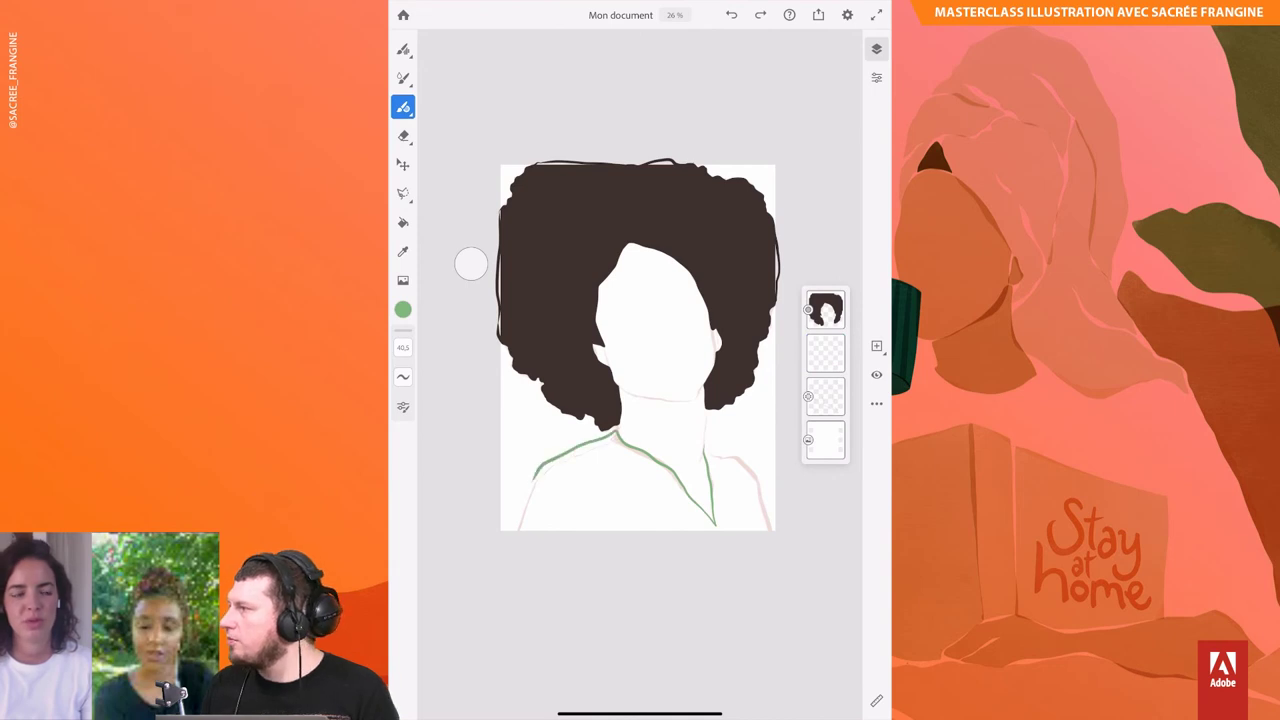
{"action": "left_click_drag", "start_coordinate": [534, 478], "coordinate": [515, 538]}
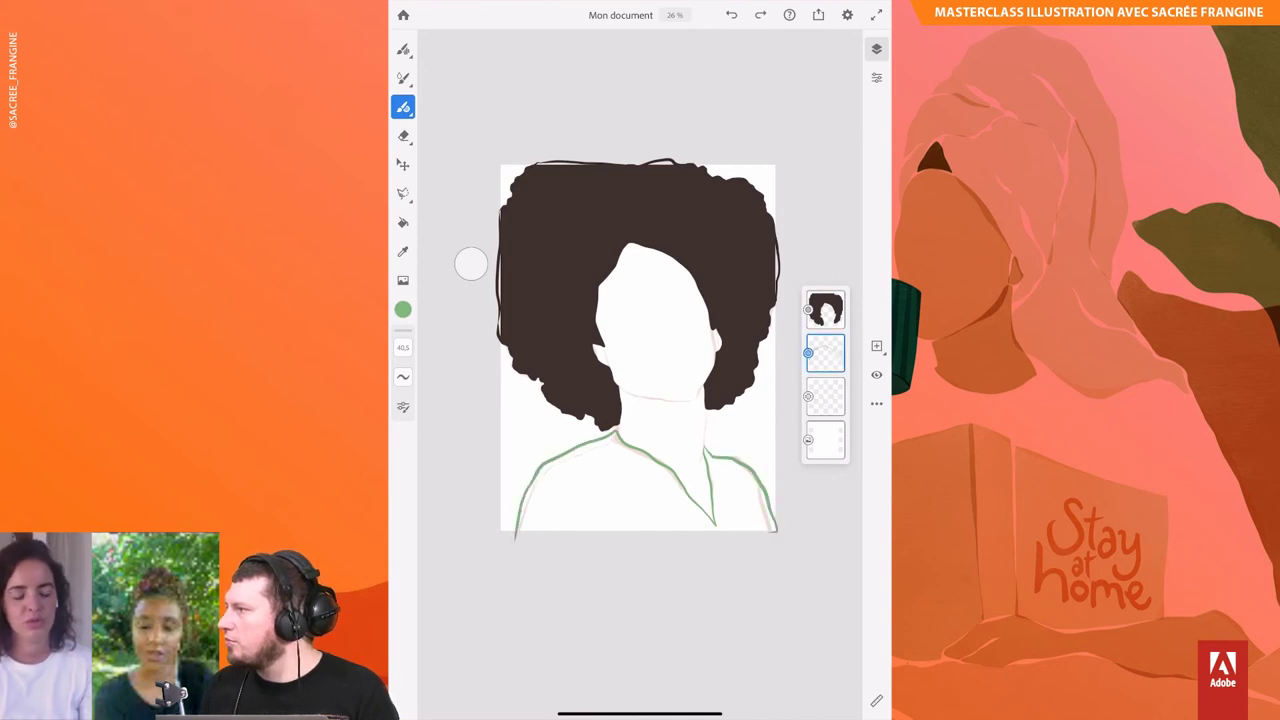
{"action": "left_click_drag", "start_coordinate": [778, 530], "coordinate": [515, 537]}
Step: Fill the top solid green, toggle the sketch layer's visibility, and reselect the top layer
{"action": "left_click", "coordinate": [403, 193]}
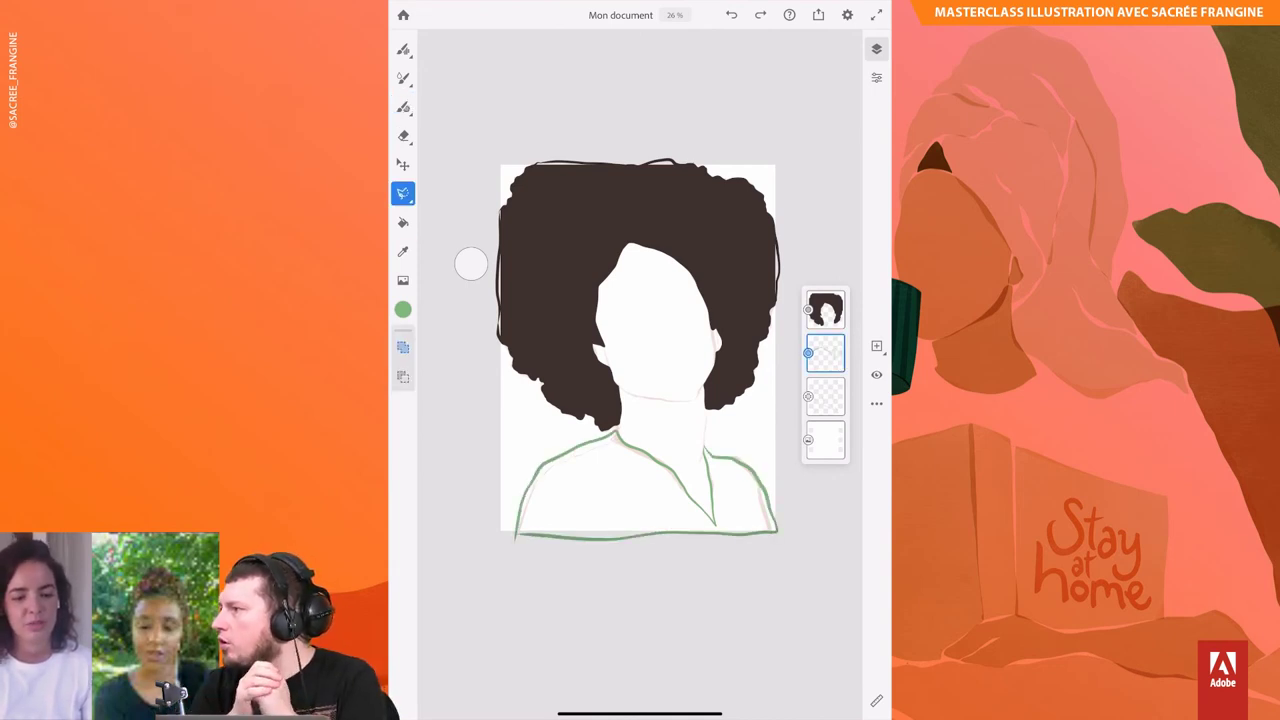
{"action": "left_click", "coordinate": [403, 222]}
{"action": "left_click", "coordinate": [640, 490]}
{"action": "left_click", "coordinate": [825, 397]}
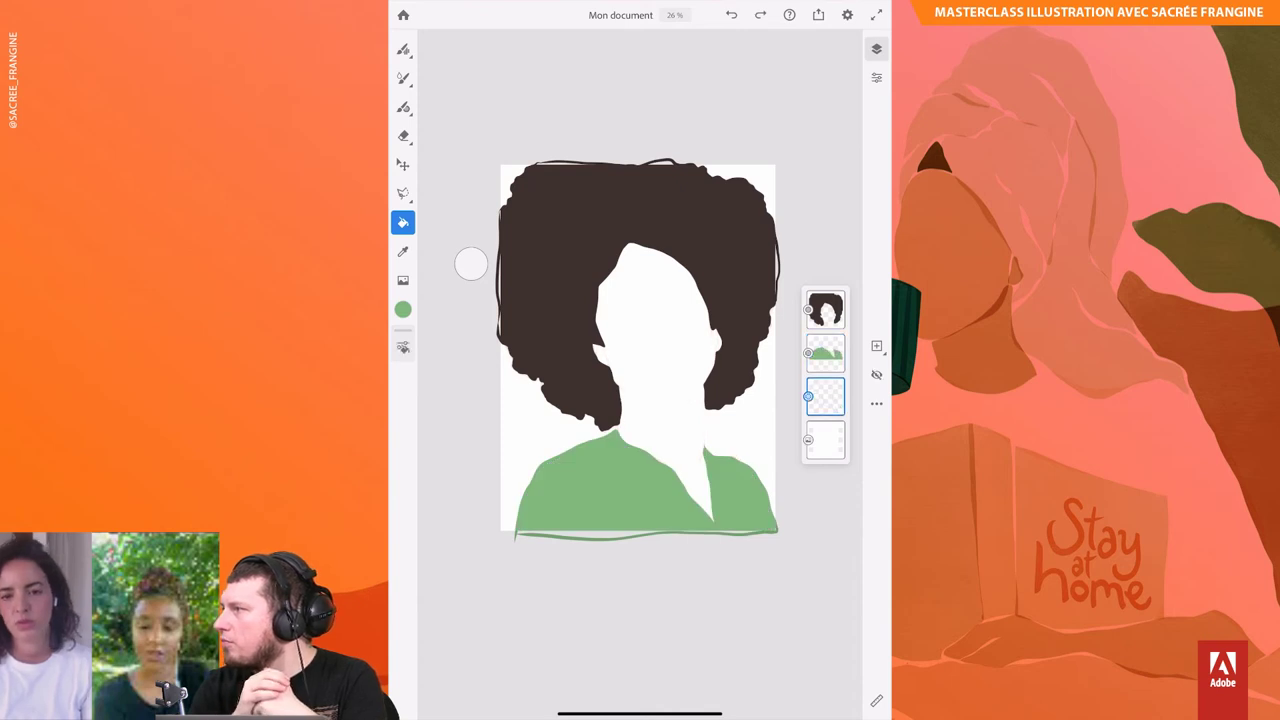
{"action": "left_click", "coordinate": [876, 374]}
{"action": "left_click", "coordinate": [825, 353]}
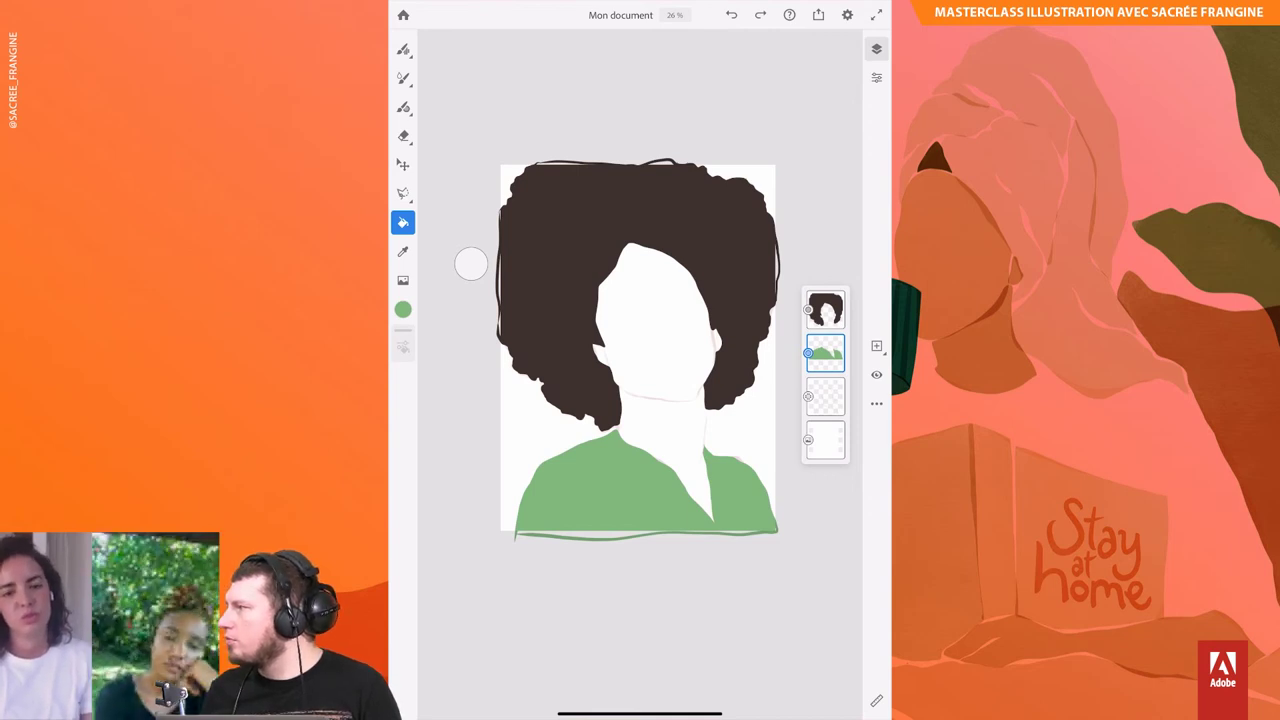
Step: Choose yellow for the earrings and add a new empty layer above the top
{"action": "left_click", "coordinate": [403, 107]}
{"action": "left_click", "coordinate": [403, 309]}
{"action": "left_click", "coordinate": [515, 220]}
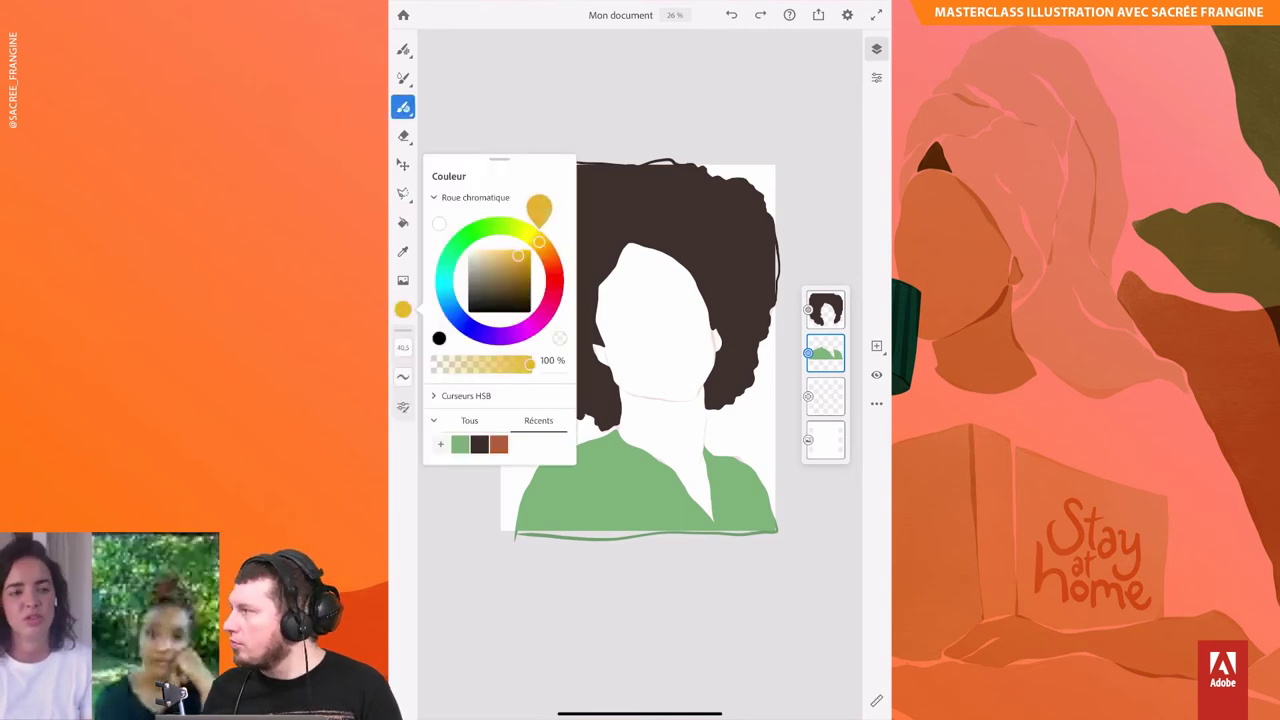
{"action": "left_click", "coordinate": [403, 309]}
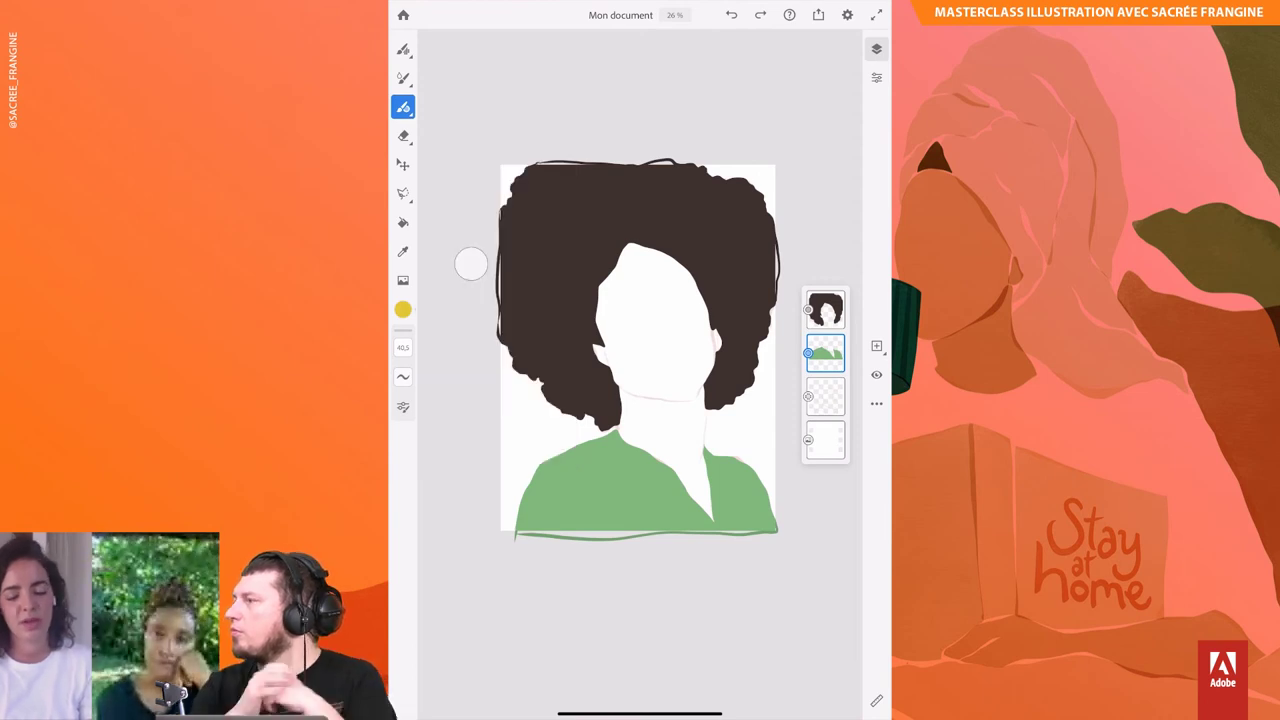
{"action": "left_click", "coordinate": [825, 353]}
{"action": "left_click", "coordinate": [876, 345]}
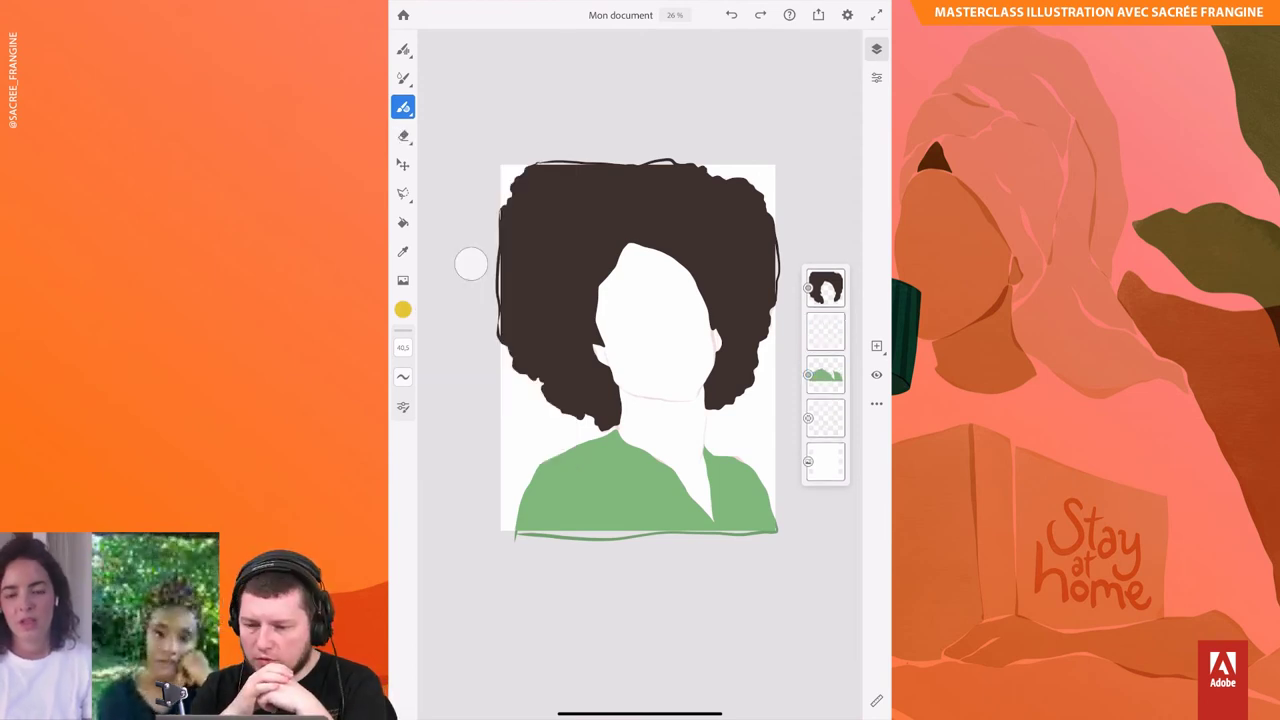
Step: Move the new layer above the hair, then draw and fill both earrings solid yellow
{"action": "left_click_drag", "start_coordinate": [825, 331], "coordinate": [825, 288]}
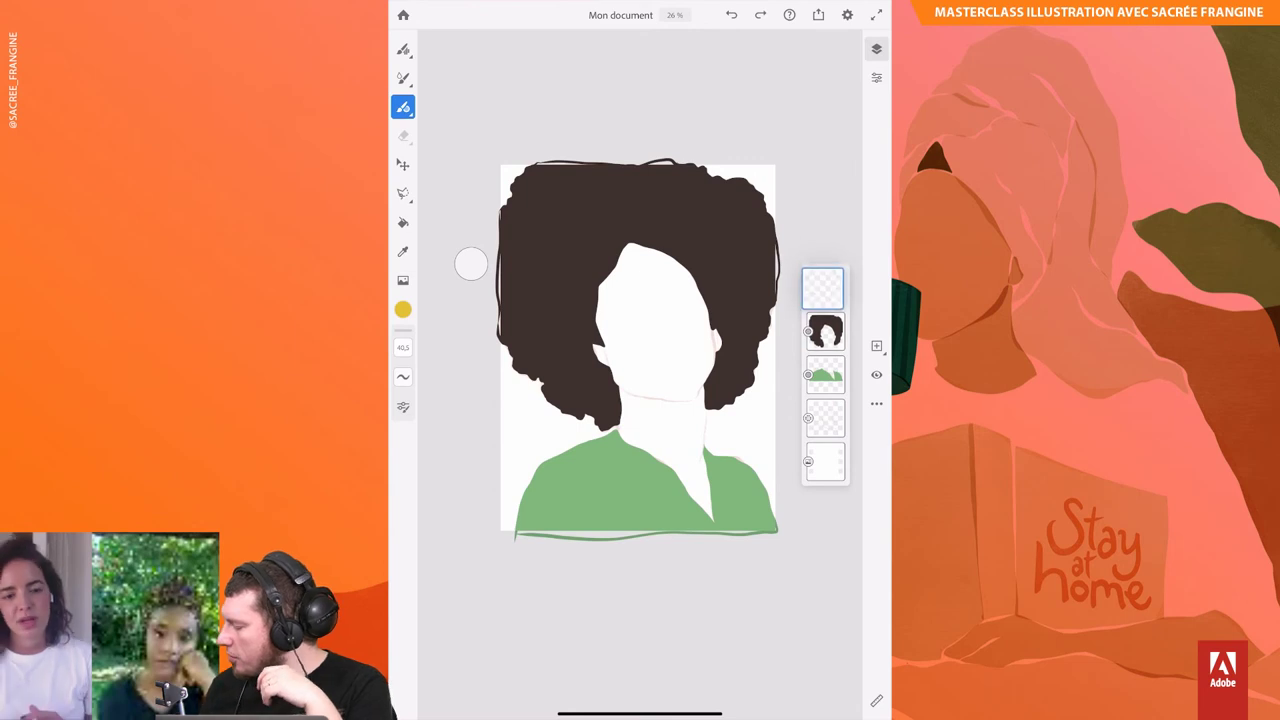
{"action": "mouse_move", "coordinate": [599, 372]}
{"action": "left_mouse_down"}
{"action": "mouse_move", "coordinate": [592, 418]}
{"action": "mouse_move", "coordinate": [612, 385]}
{"action": "left_mouse_up"}
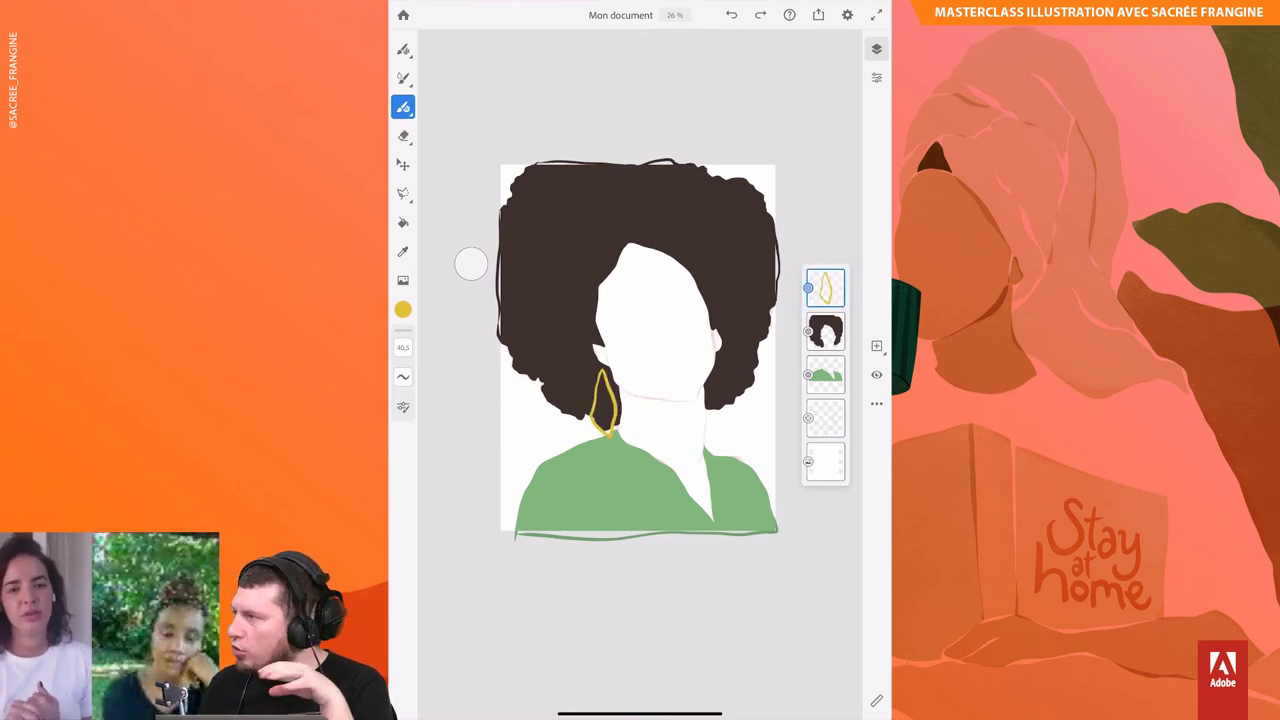
{"action": "mouse_move", "coordinate": [722, 358]}
{"action": "left_mouse_down"}
{"action": "mouse_move", "coordinate": [730, 415]}
{"action": "mouse_move", "coordinate": [710, 386]}
{"action": "left_mouse_up"}
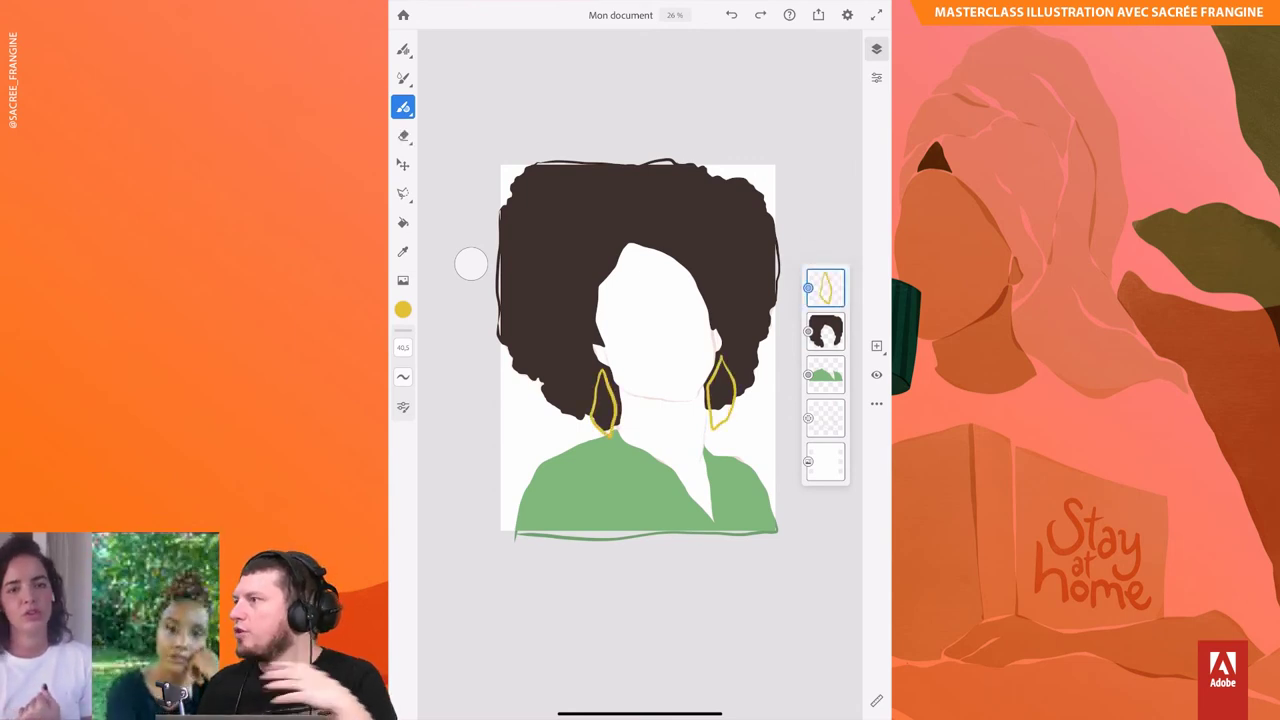
{"action": "left_click", "coordinate": [403, 222]}
{"action": "left_click", "coordinate": [603, 402]}
{"action": "left_click", "coordinate": [720, 395]}
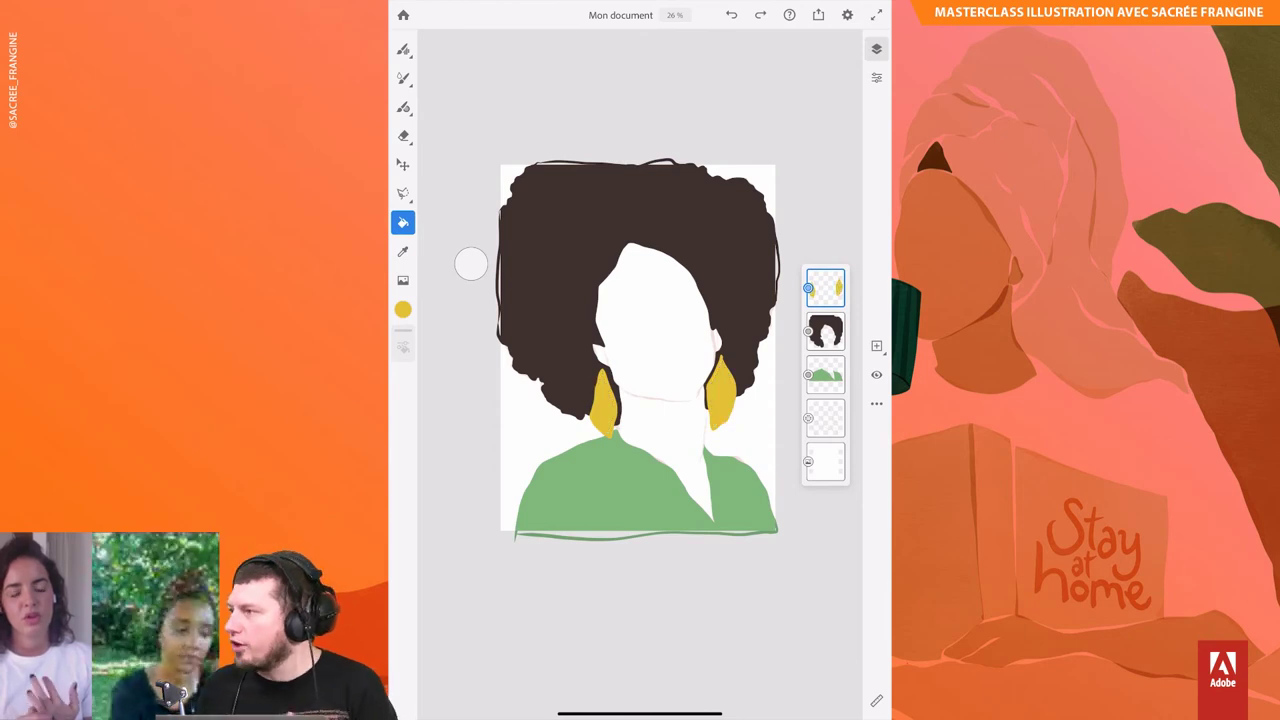
Step: Unhide the empty layer below the top, then select the green shirt layer with the Pixel brush
{"action": "left_click", "coordinate": [403, 107]}
{"action": "left_click", "coordinate": [403, 135]}
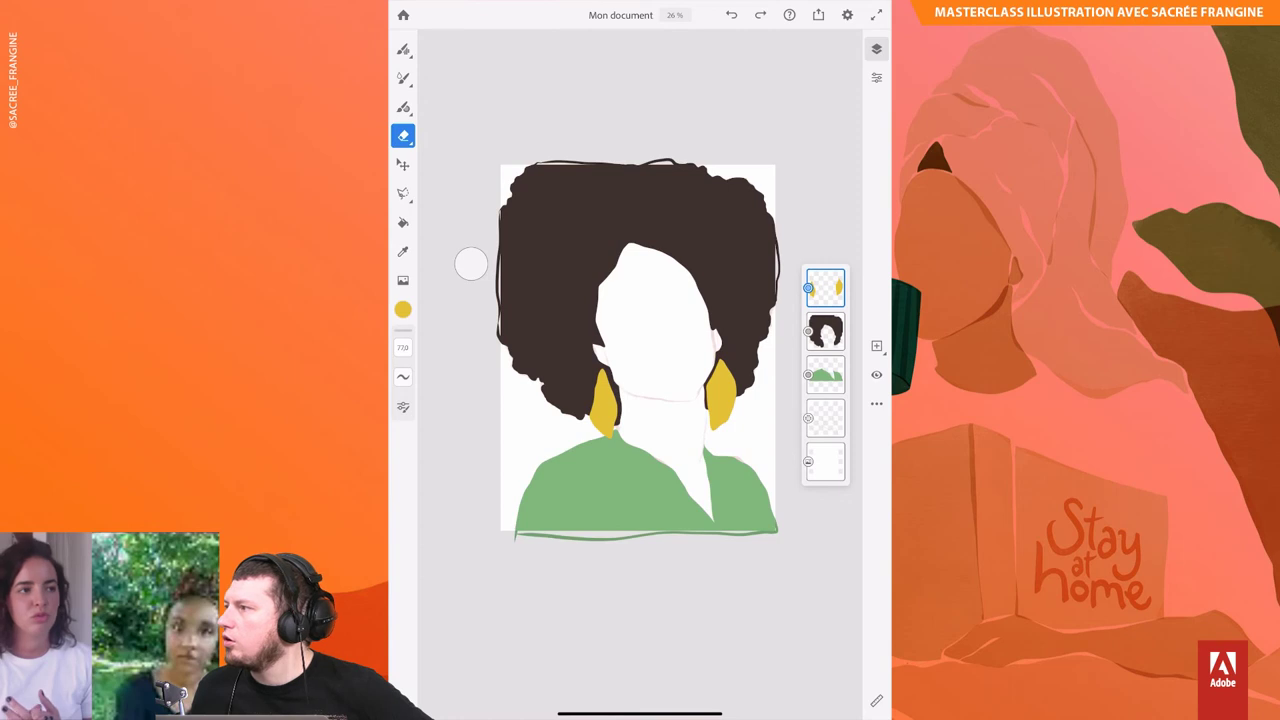
{"action": "left_click", "coordinate": [825, 418]}
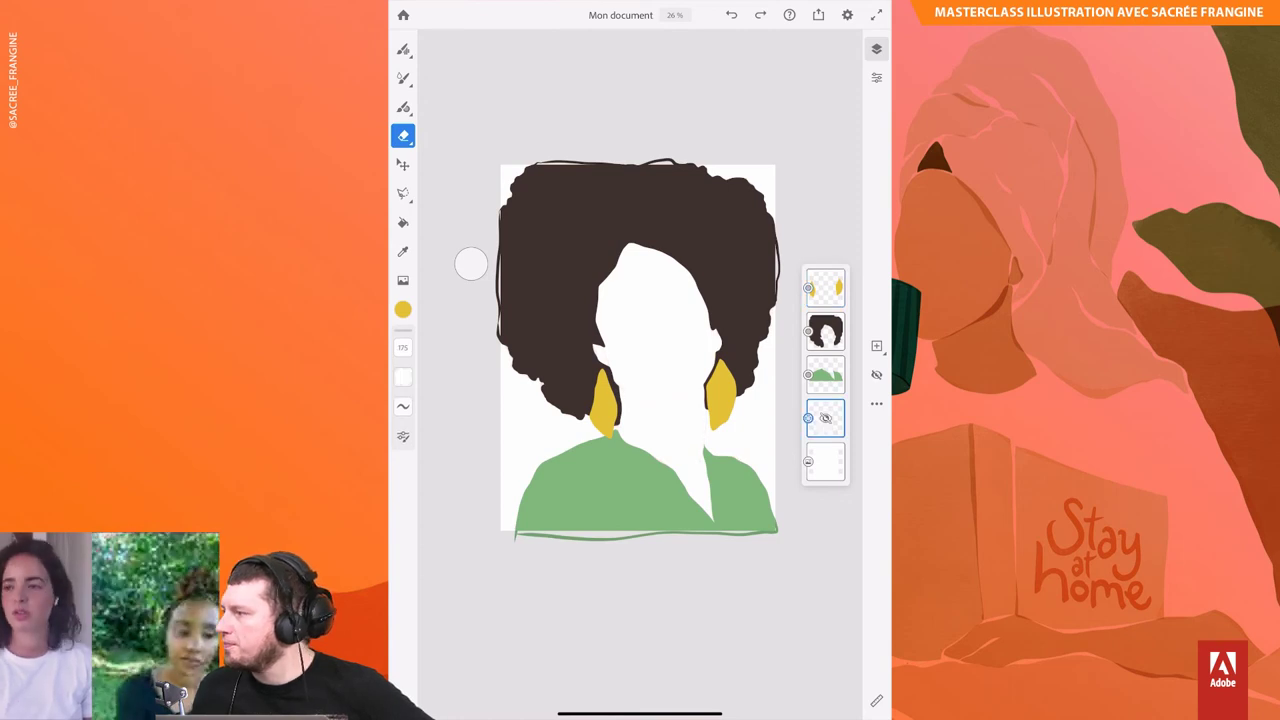
{"action": "left_click", "coordinate": [876, 374]}
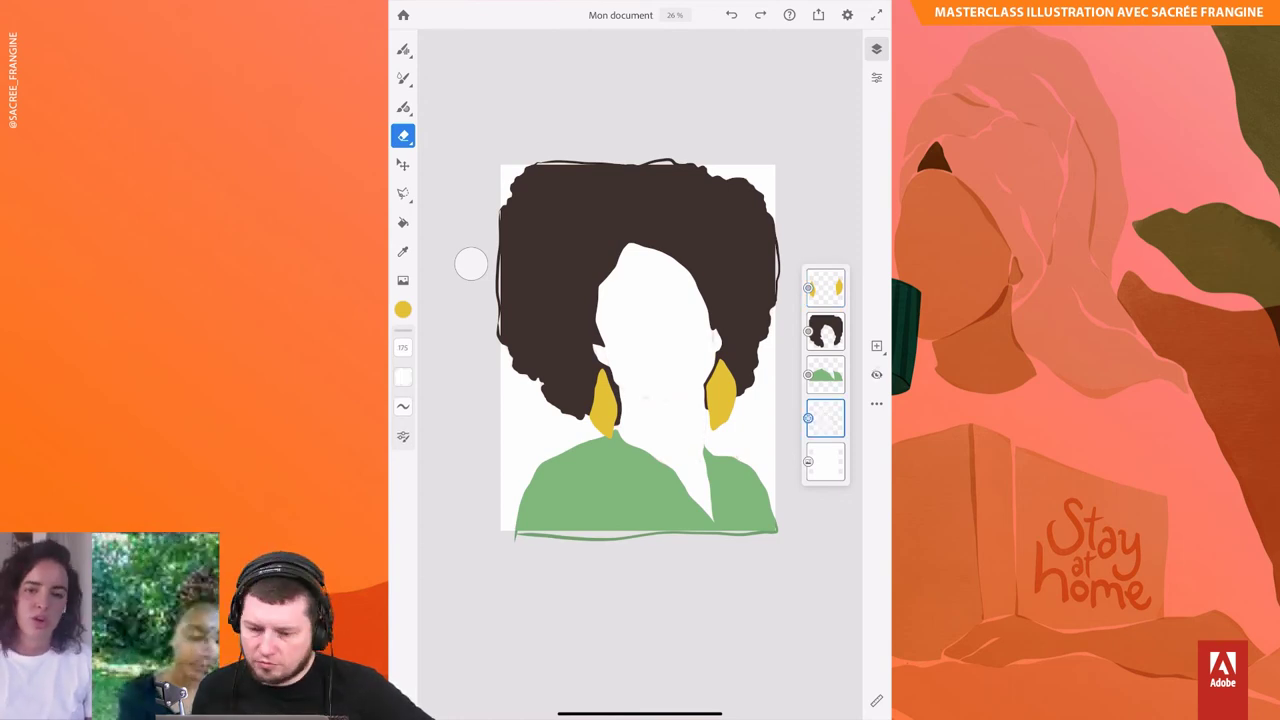
{"action": "left_click", "coordinate": [825, 375]}
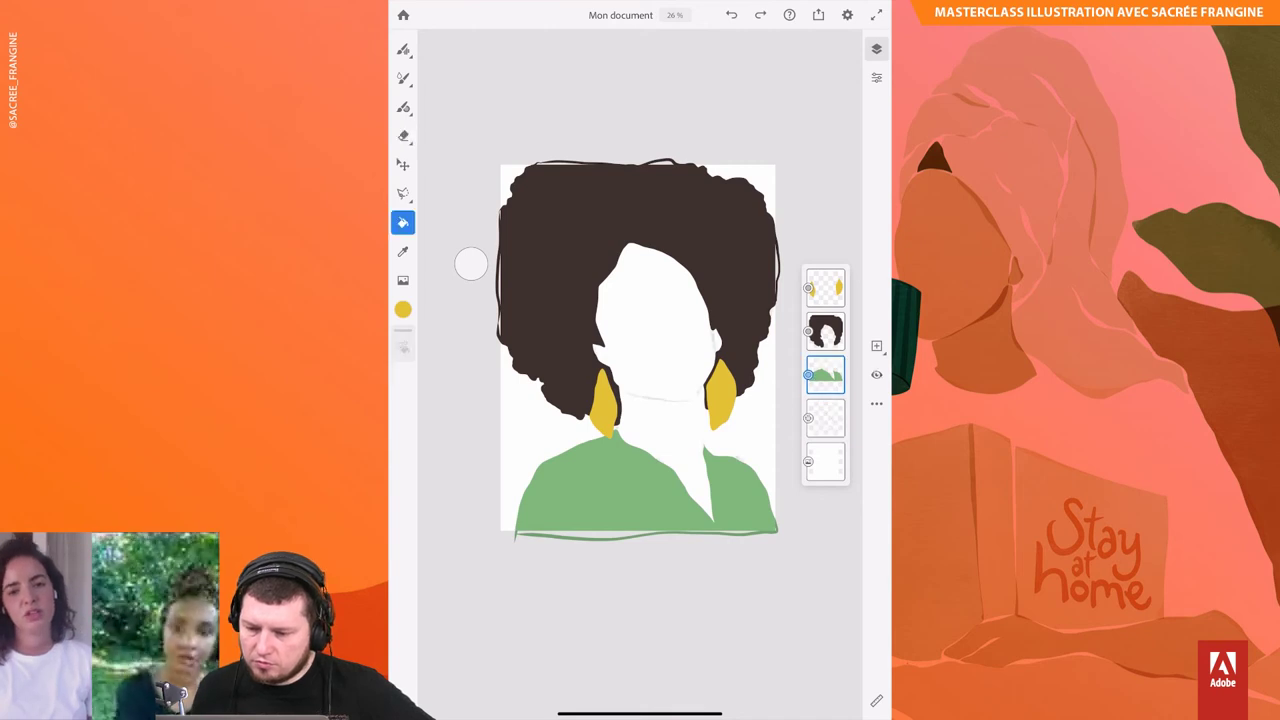
{"action": "left_click", "coordinate": [403, 106]}
{"action": "left_click", "coordinate": [403, 309]}
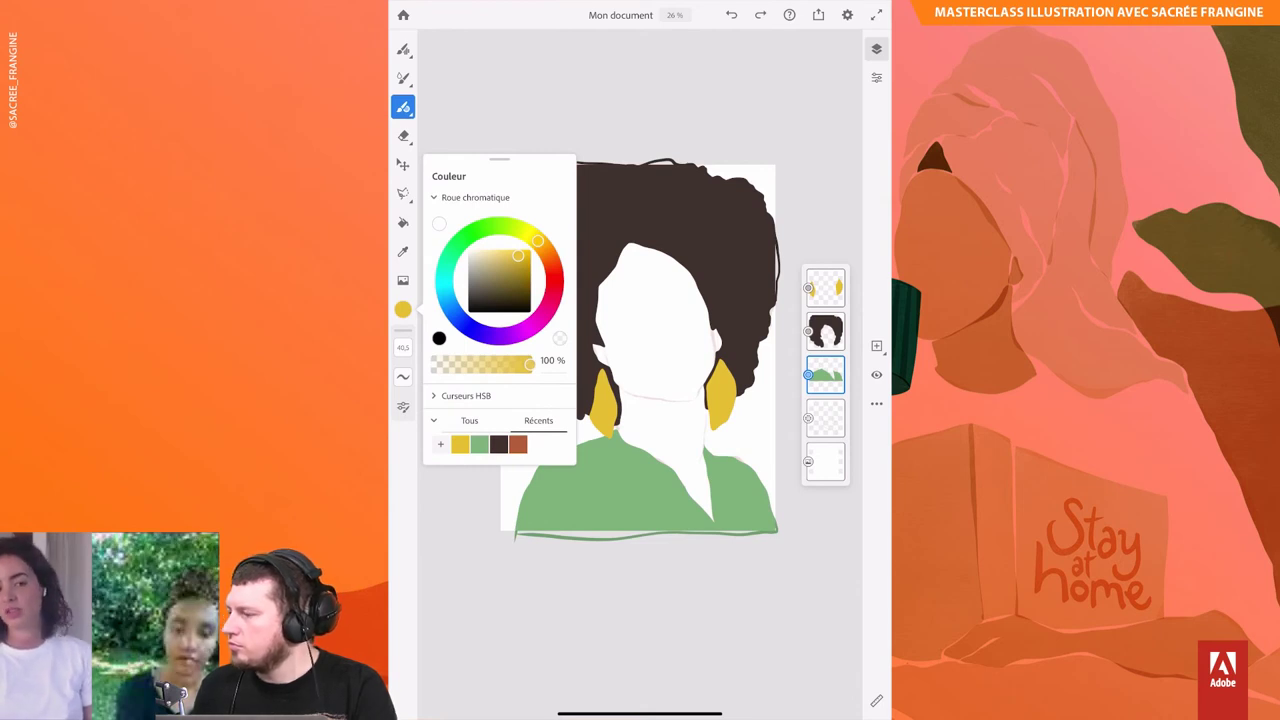
Step: Pick brown, add a face layer, outline both face edges and fill it flat brown
{"action": "left_click", "coordinate": [471, 263]}
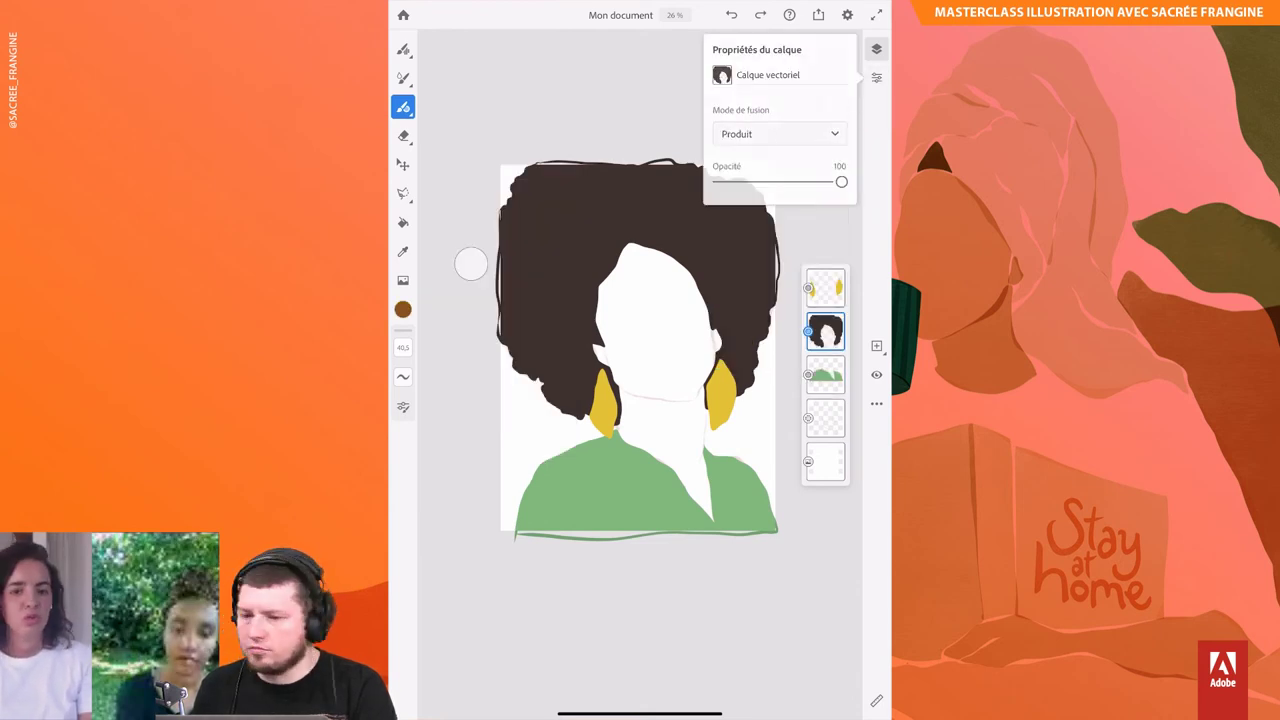
{"action": "left_click", "coordinate": [876, 345]}
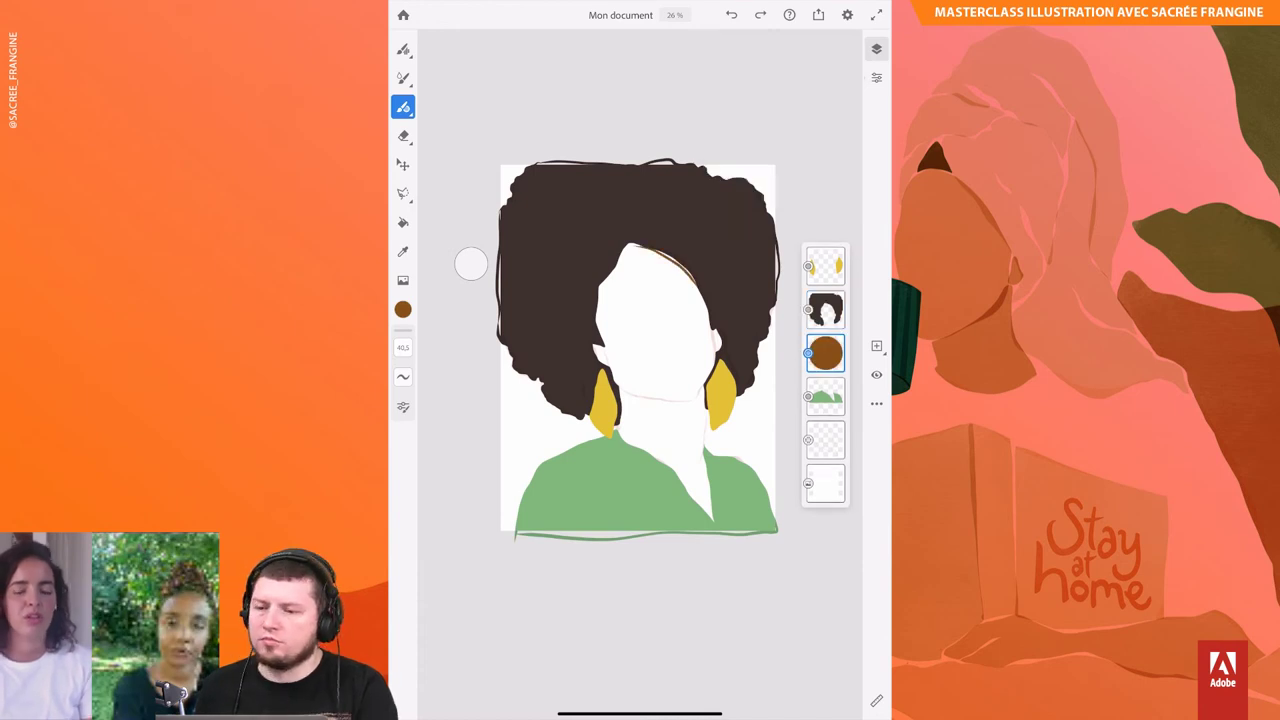
{"action": "mouse_move", "coordinate": [708, 318]}
{"action": "left_mouse_down"}
{"action": "mouse_move", "coordinate": [717, 350]}
{"action": "mouse_move", "coordinate": [645, 400]}
{"action": "mouse_move", "coordinate": [612, 370]}
{"action": "left_mouse_up"}
{"action": "left_click_drag", "start_coordinate": [606, 306], "coordinate": [598, 350]}
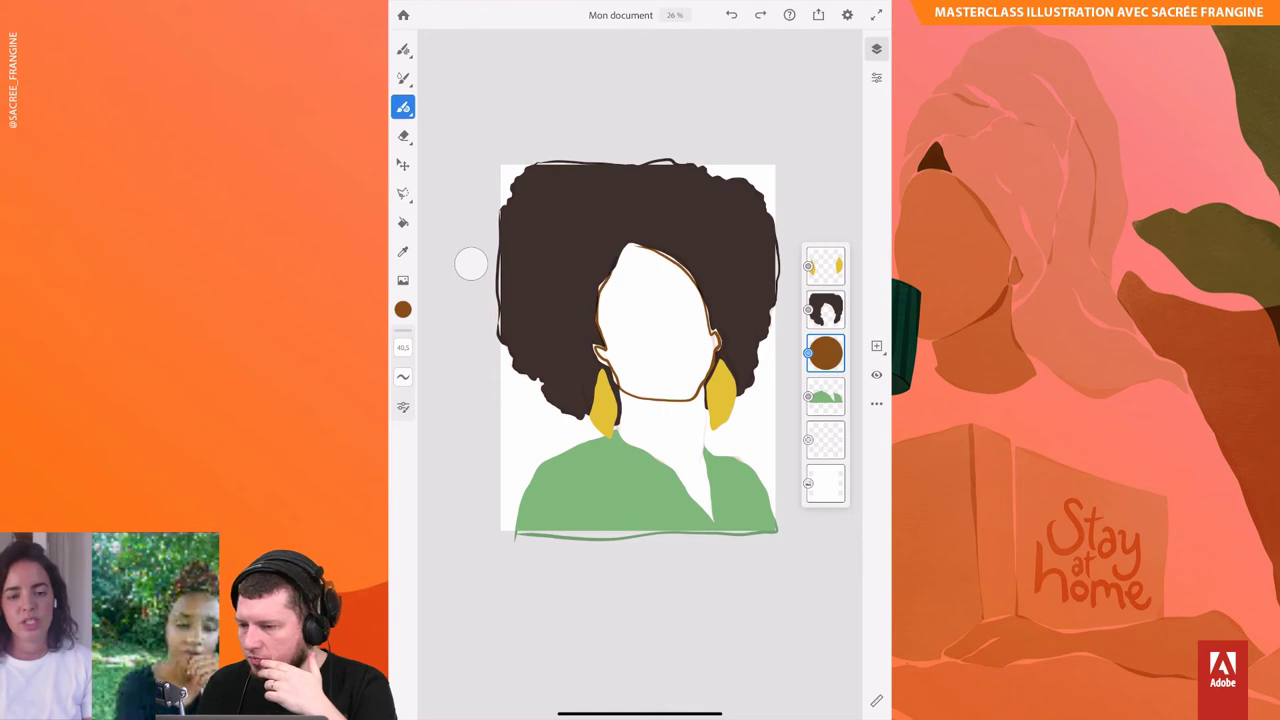
{"action": "left_click", "coordinate": [403, 222]}
{"action": "left_click", "coordinate": [655, 320]}
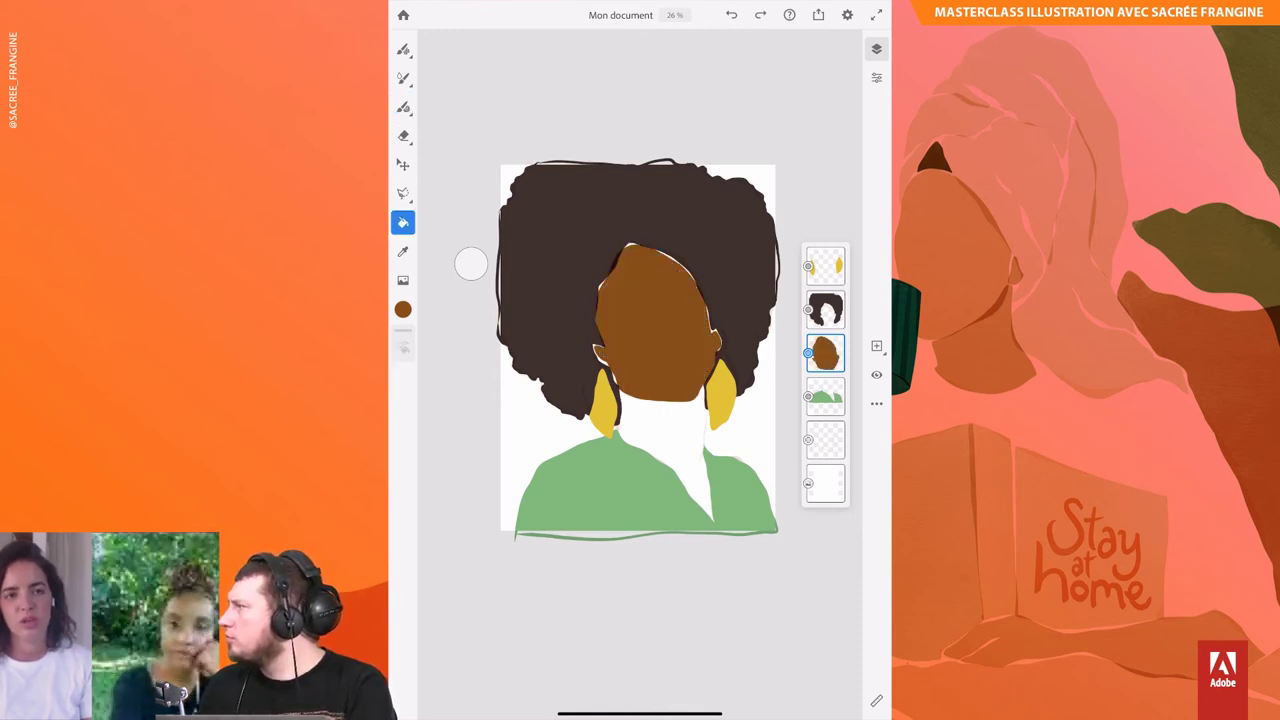
Step: Rotate the view to tidy the face edge and check the face layer's properties
{"action": "left_click", "coordinate": [403, 135]}
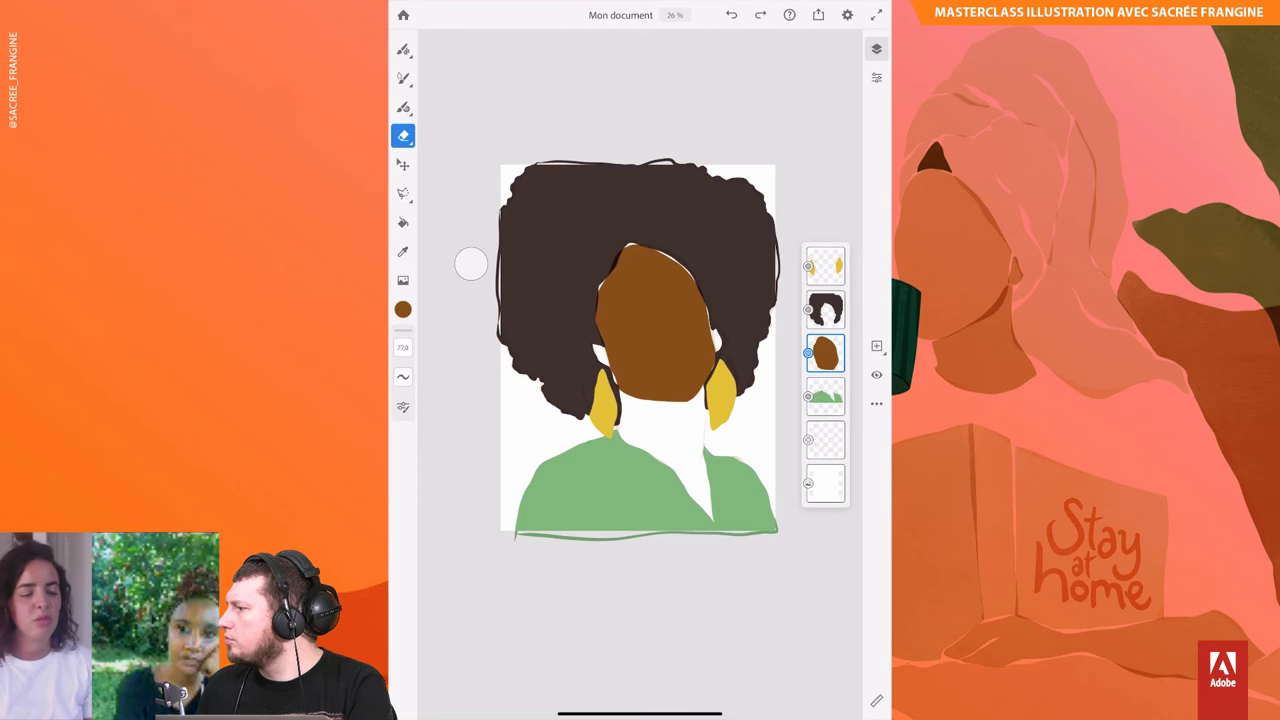
{"action": "left_click_drag", "start_coordinate": [471, 263], "coordinate": [471, 263]}
{"action": "left_click", "coordinate": [403, 107]}
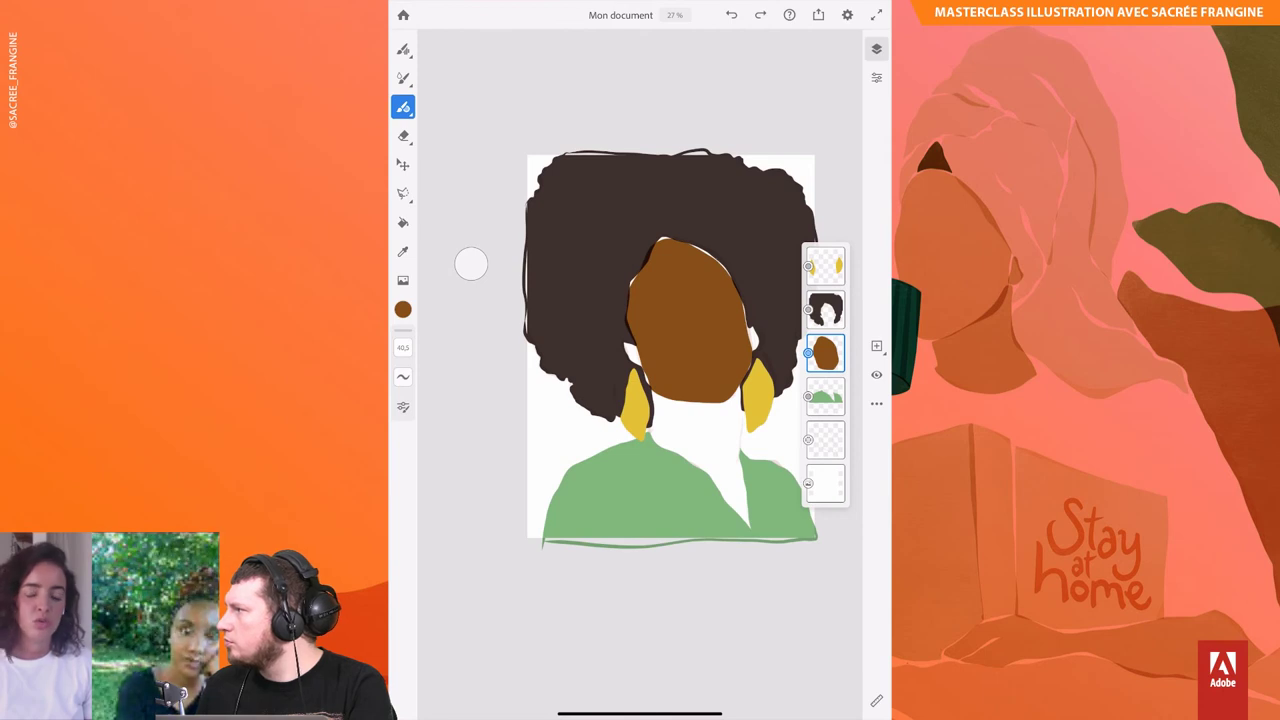
{"action": "left_click", "coordinate": [876, 77]}
{"action": "left_click", "coordinate": [777, 131]}
Step: Select the green shirt layer and add a new empty layer above it
{"action": "left_click", "coordinate": [876, 77]}
{"action": "left_click", "coordinate": [825, 397]}
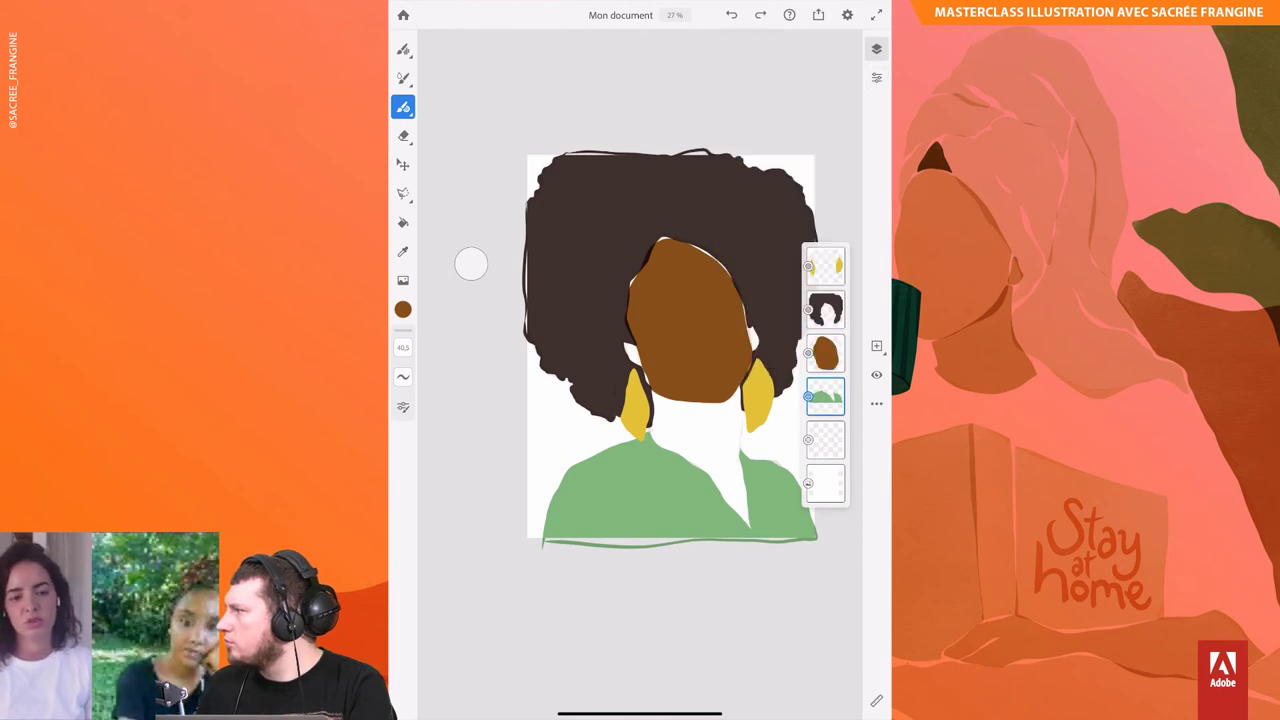
{"action": "left_click", "coordinate": [876, 345]}
{"action": "left_click", "coordinate": [403, 309]}
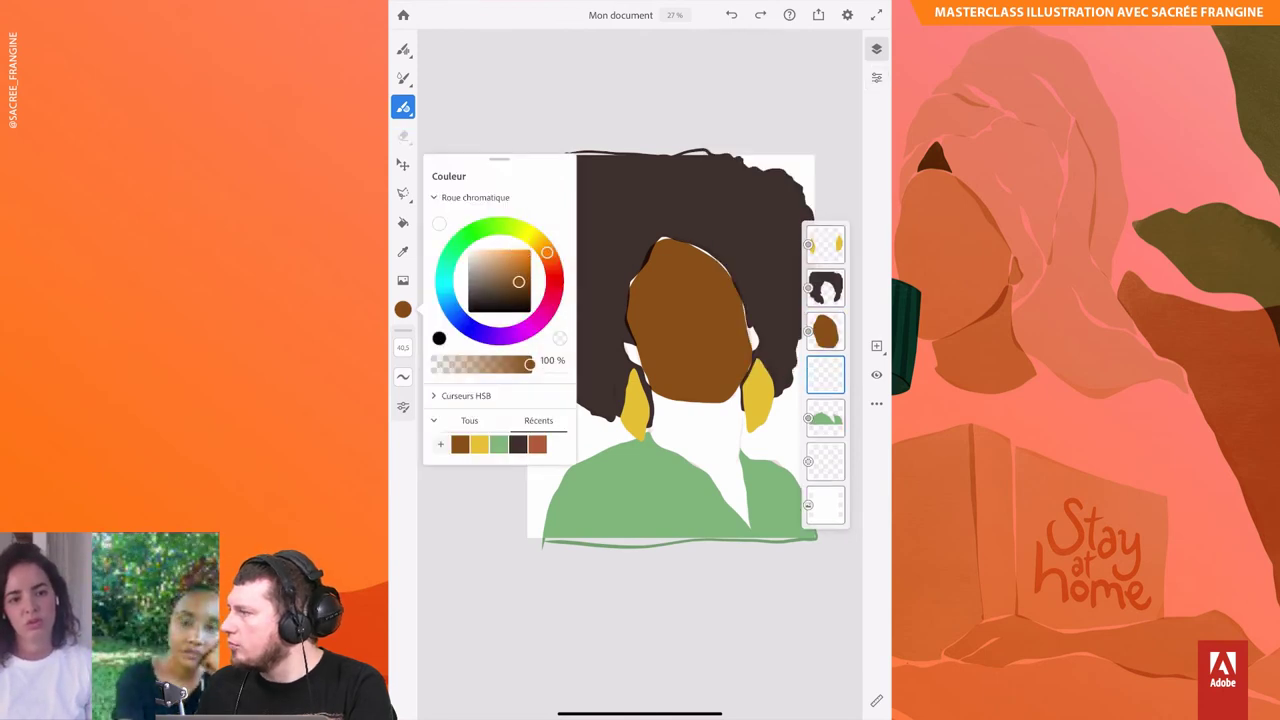
Step: Outline the neck and chin line in dark brown and fill the neck solid
{"action": "left_click", "coordinate": [403, 107]}
{"action": "mouse_move", "coordinate": [656, 402]}
{"action": "left_mouse_down"}
{"action": "mouse_move", "coordinate": [655, 445]}
{"action": "mouse_move", "coordinate": [726, 496]}
{"action": "left_mouse_up"}
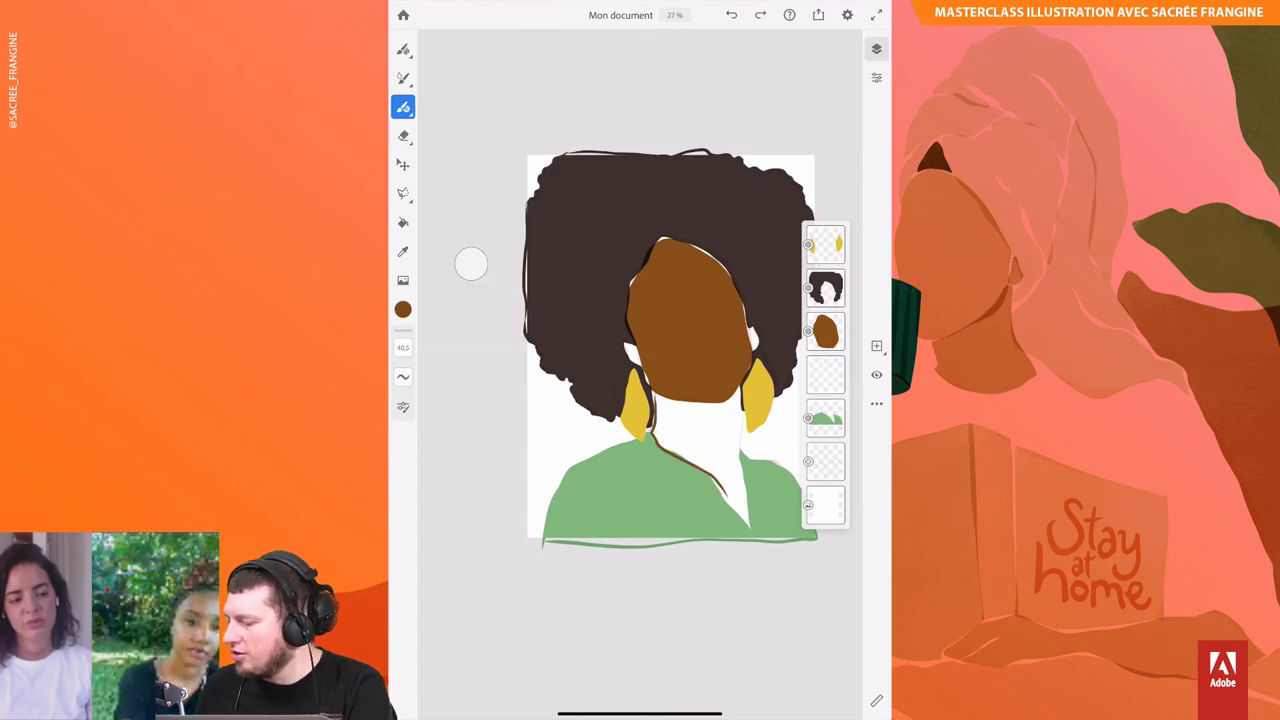
{"action": "mouse_move", "coordinate": [742, 440]}
{"action": "left_mouse_down"}
{"action": "mouse_move", "coordinate": [728, 398]}
{"action": "mouse_move", "coordinate": [664, 402]}
{"action": "mouse_move", "coordinate": [652, 390]}
{"action": "left_mouse_up"}
{"action": "left_click", "coordinate": [403, 222]}
{"action": "left_click", "coordinate": [697, 455]}
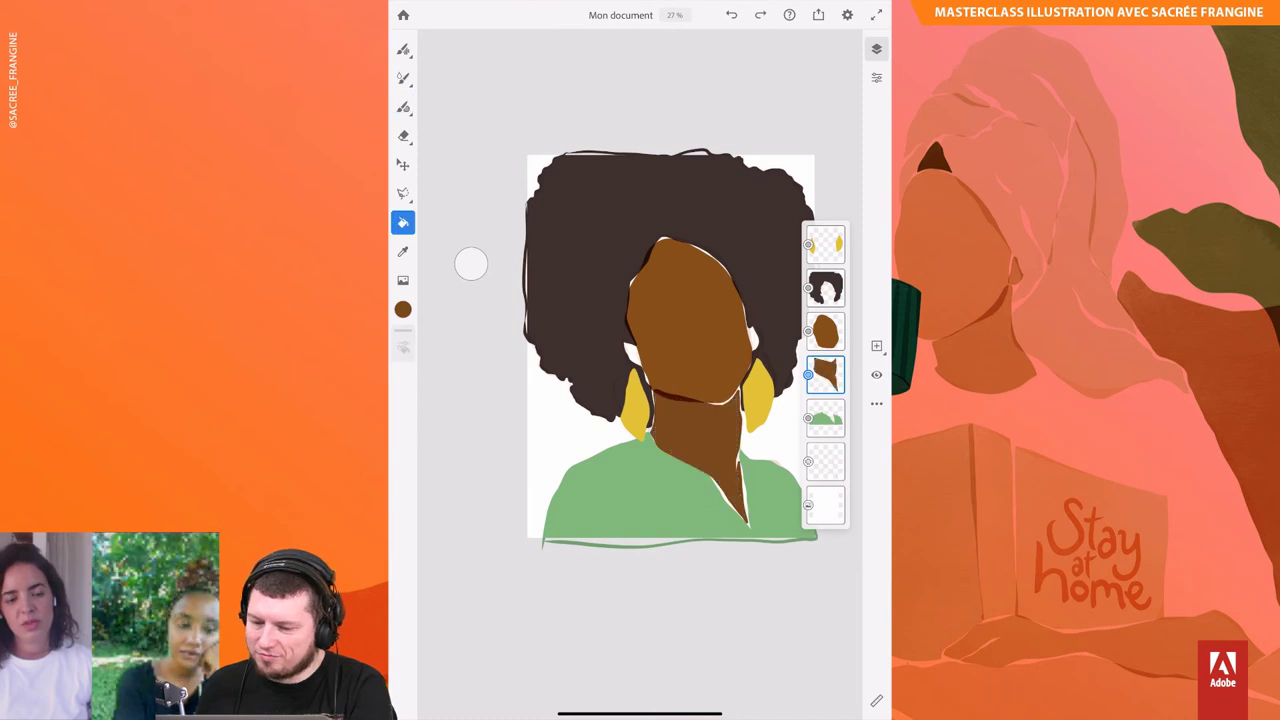
{"action": "left_click", "coordinate": [403, 107]}
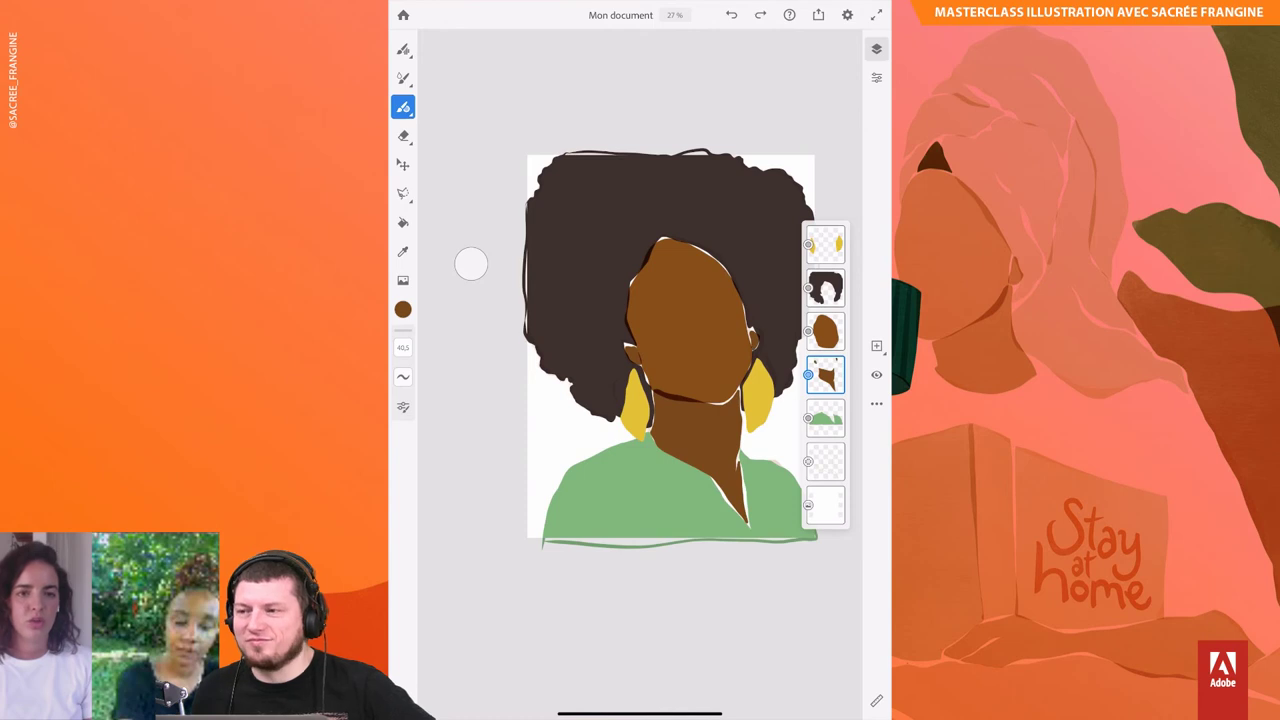
{"action": "key", "text": "e"}
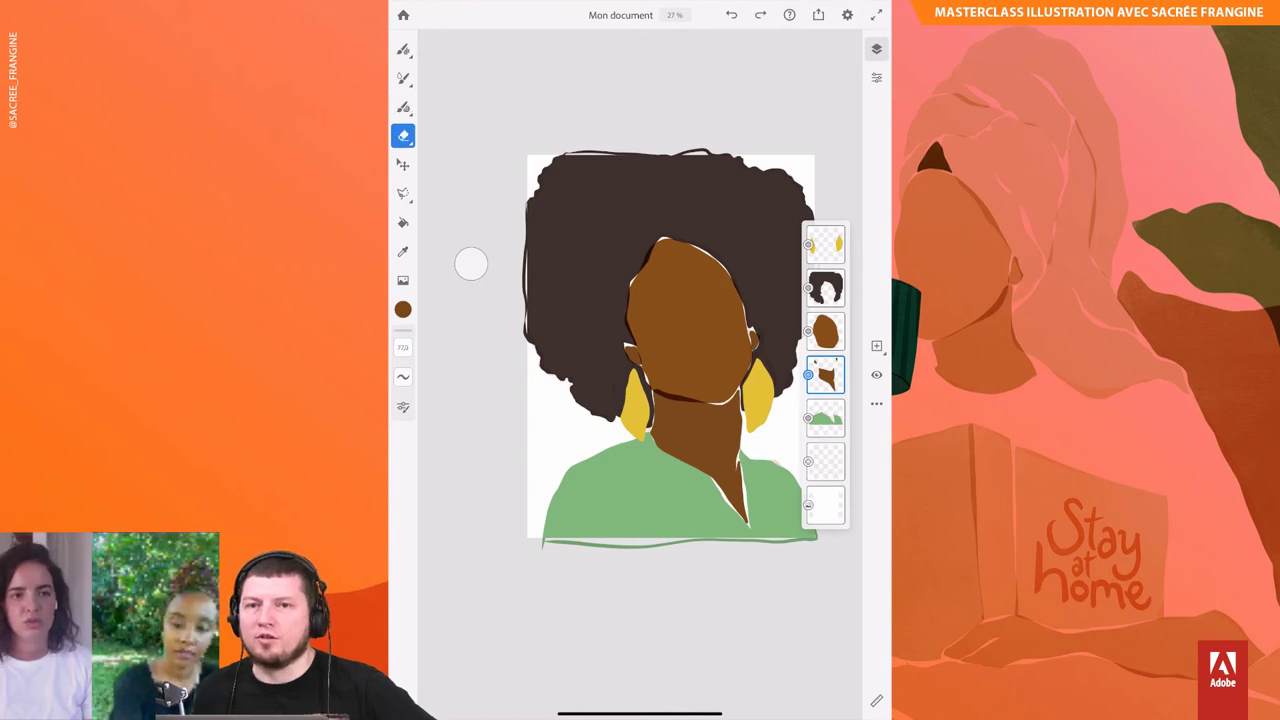
{"action": "left_click", "coordinate": [825, 417]}
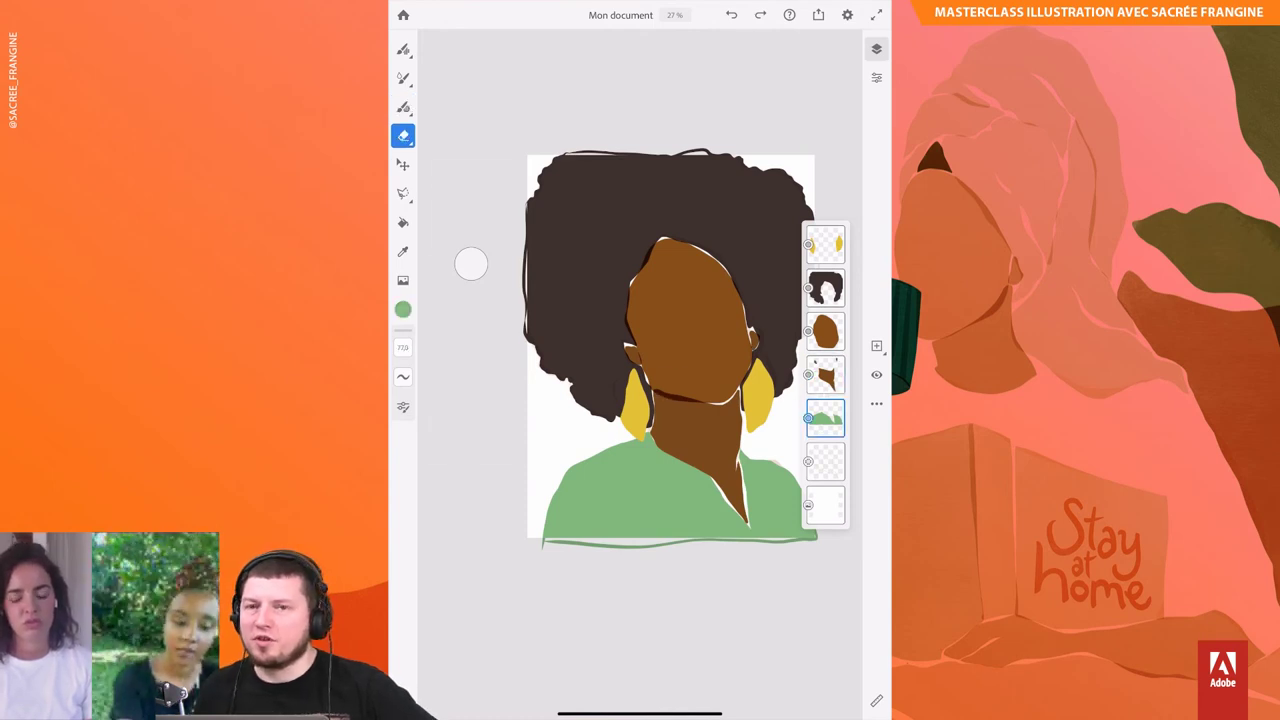
Step: Refill the shirt with a darker green
{"action": "left_click", "coordinate": [403, 309]}
{"action": "left_click", "coordinate": [403, 222]}
{"action": "left_click", "coordinate": [660, 490]}
{"action": "left_click", "coordinate": [403, 309]}
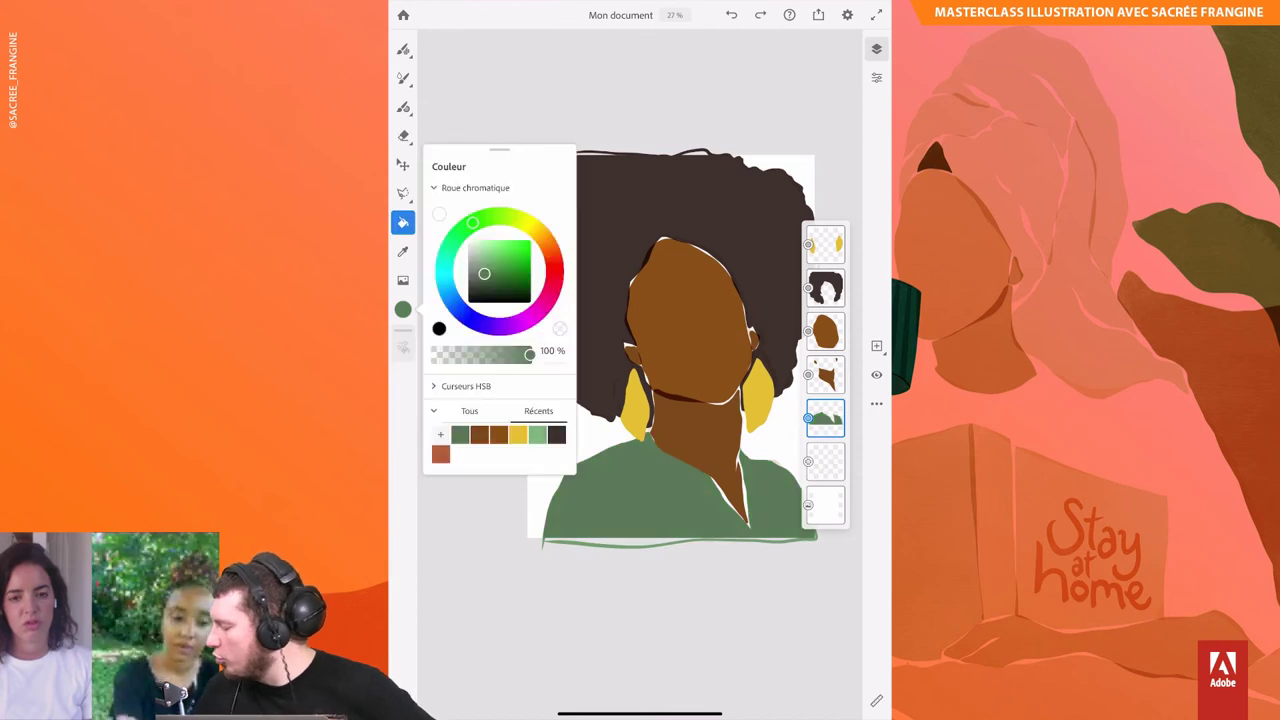
{"action": "left_click", "coordinate": [471, 263]}
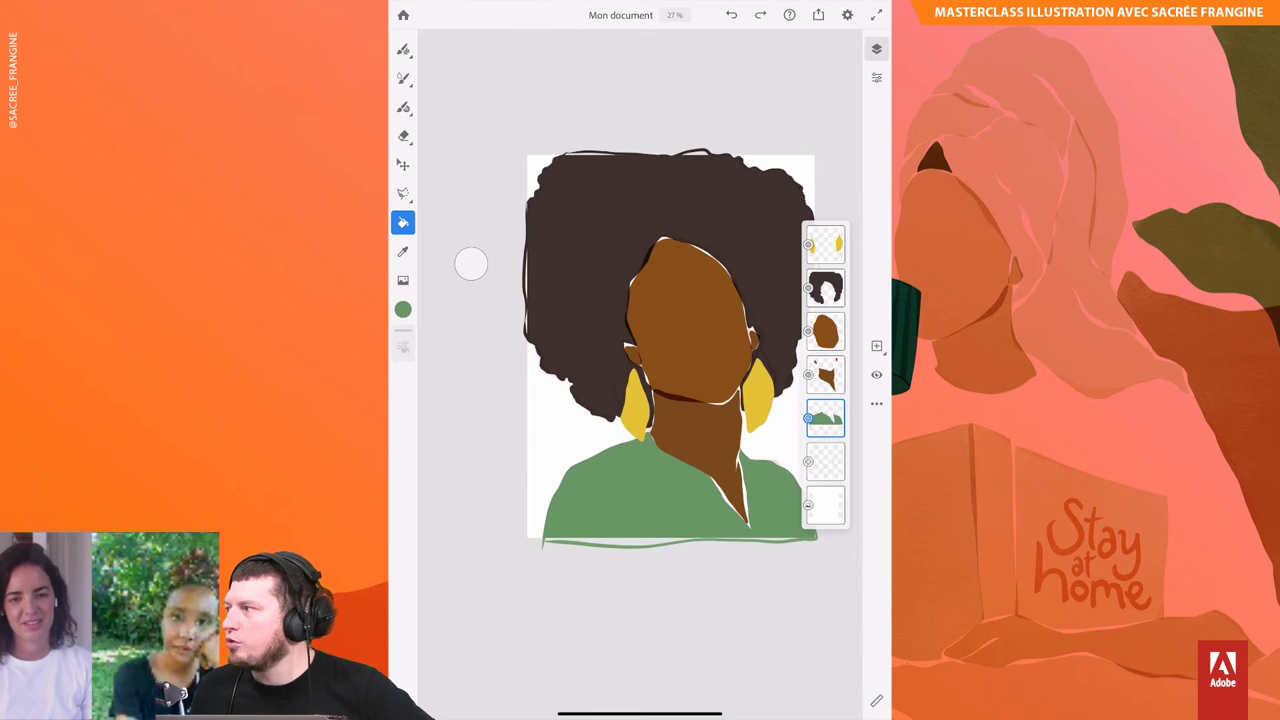
Step: Select the top, left, right and bottom strips outside the canvas, delete them, and deselect
{"action": "scroll", "coordinate": [471, 263], "scroll_direction": "down", "scroll_amount": 1}
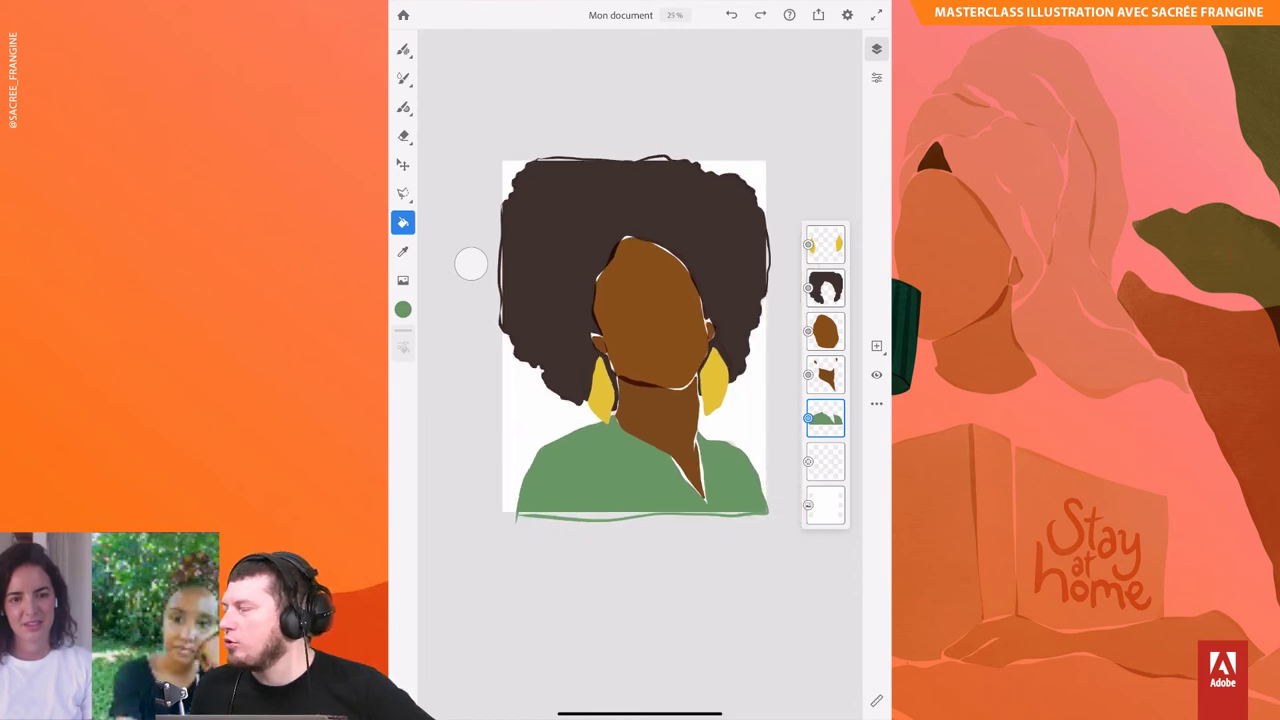
{"action": "scroll", "coordinate": [635, 340], "scroll_direction": "down", "scroll_amount": 1}
{"action": "left_click", "coordinate": [403, 193]}
{"action": "left_click_drag", "start_coordinate": [484, 140], "coordinate": [758, 193]}
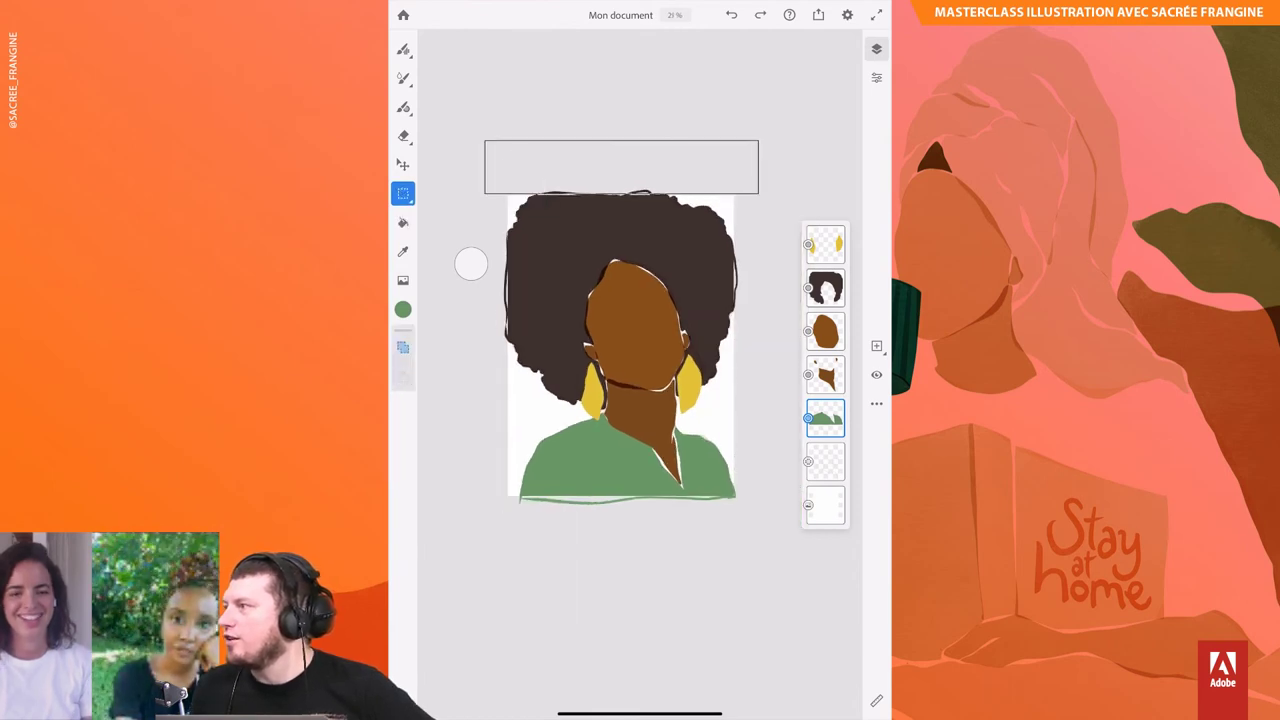
{"action": "left_click_drag", "start_coordinate": [443, 160], "coordinate": [507, 515]}
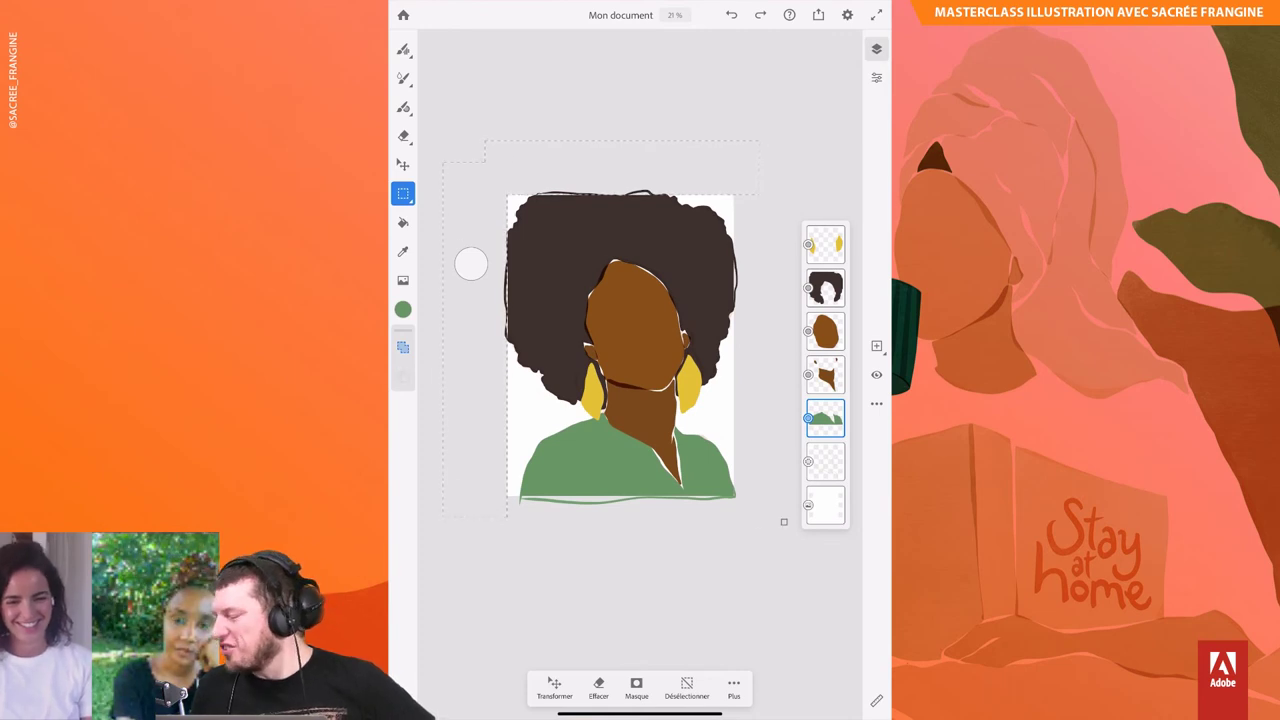
{"action": "mouse_move", "coordinate": [734, 162]}
{"action": "left_mouse_down"}
{"action": "mouse_move", "coordinate": [788, 526]}
{"action": "mouse_move", "coordinate": [480, 496]}
{"action": "left_mouse_up"}
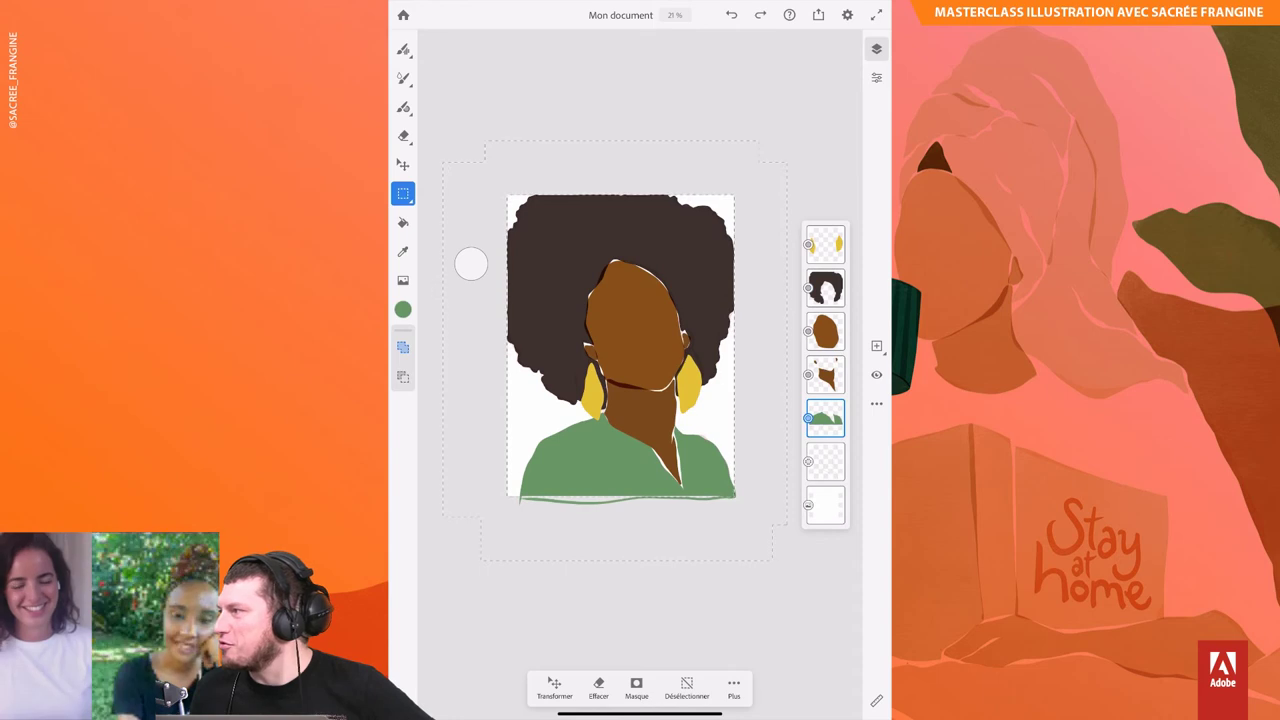
{"action": "key", "text": "Delete"}
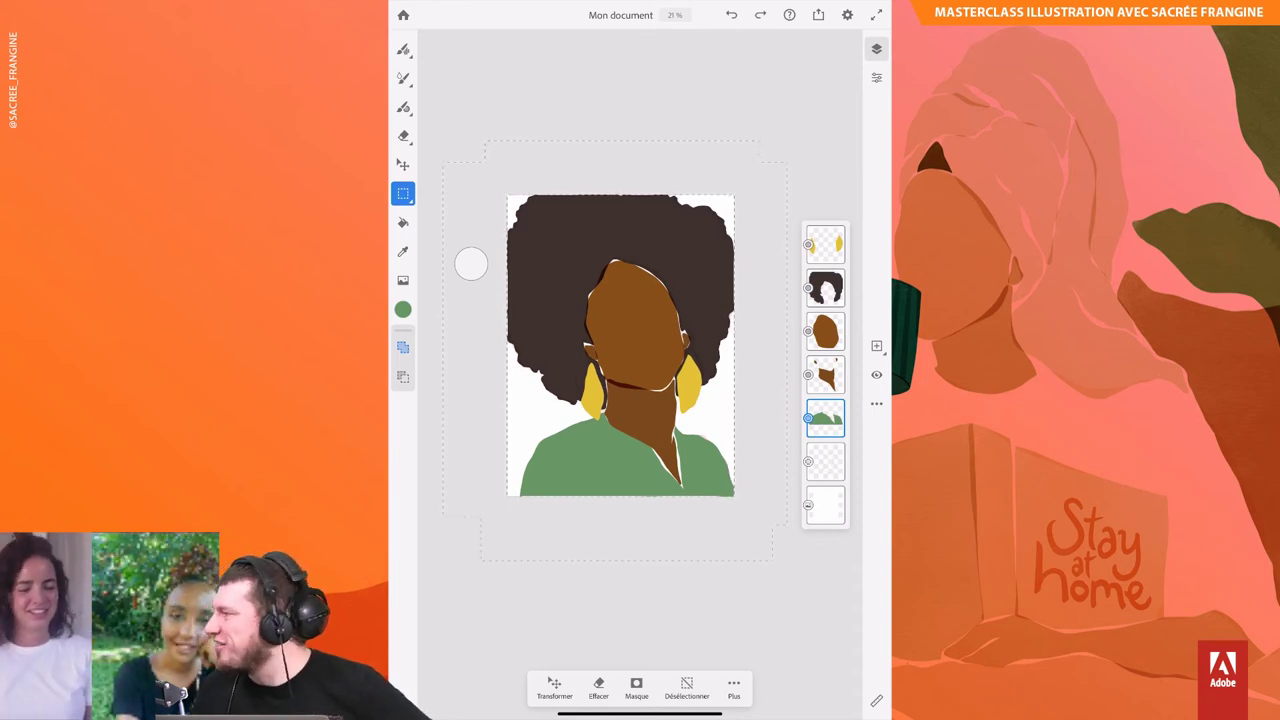
{"action": "left_click", "coordinate": [825, 461]}
Step: Hide the empty layer below the shirt and refill the shirt with a darker green
{"action": "left_click", "coordinate": [876, 374]}
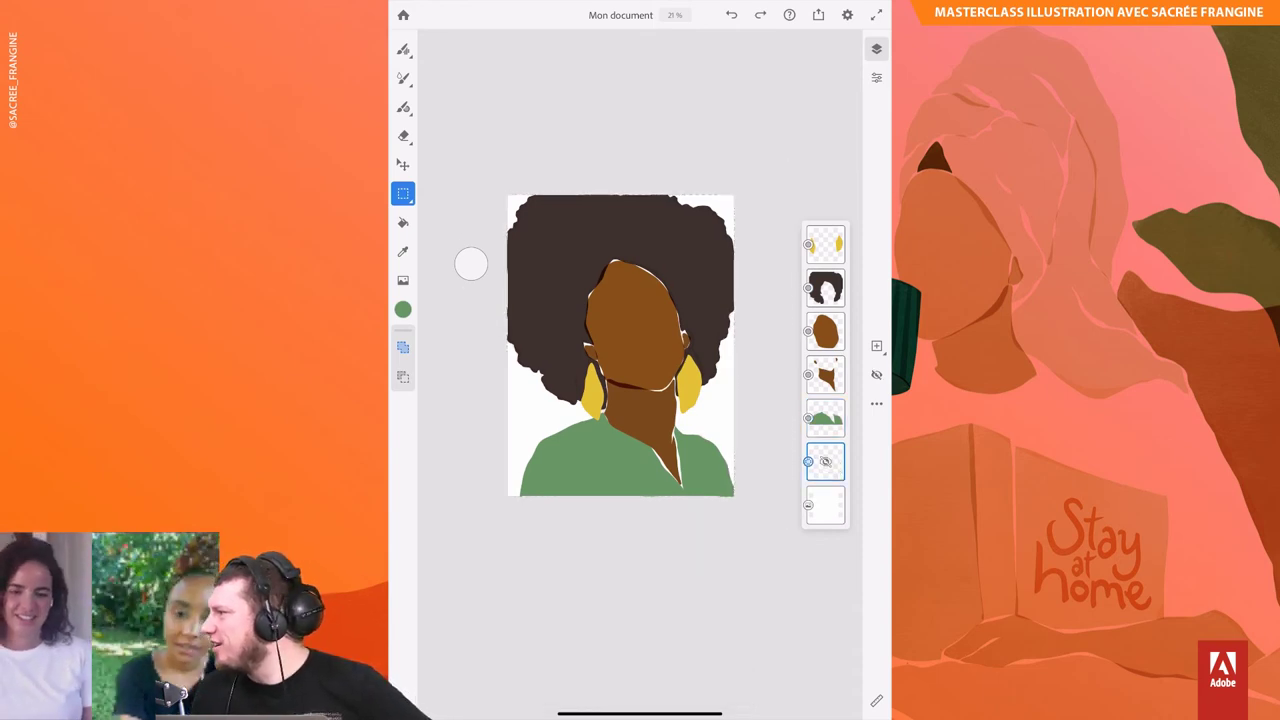
{"action": "left_click", "coordinate": [825, 418]}
{"action": "left_click", "coordinate": [403, 309]}
{"action": "mouse_move", "coordinate": [488, 245]}
{"action": "left_mouse_down"}
{"action": "mouse_move", "coordinate": [496, 275]}
{"action": "mouse_move", "coordinate": [485, 272]}
{"action": "left_mouse_up"}
{"action": "left_click", "coordinate": [403, 222]}
{"action": "left_click", "coordinate": [620, 465]}
{"action": "left_click", "coordinate": [403, 309]}
{"action": "left_click", "coordinate": [471, 263]}
Step: Set the neck layer's blend mode to Produit (Multiply) and move it above the face layer
{"action": "left_click", "coordinate": [825, 375]}
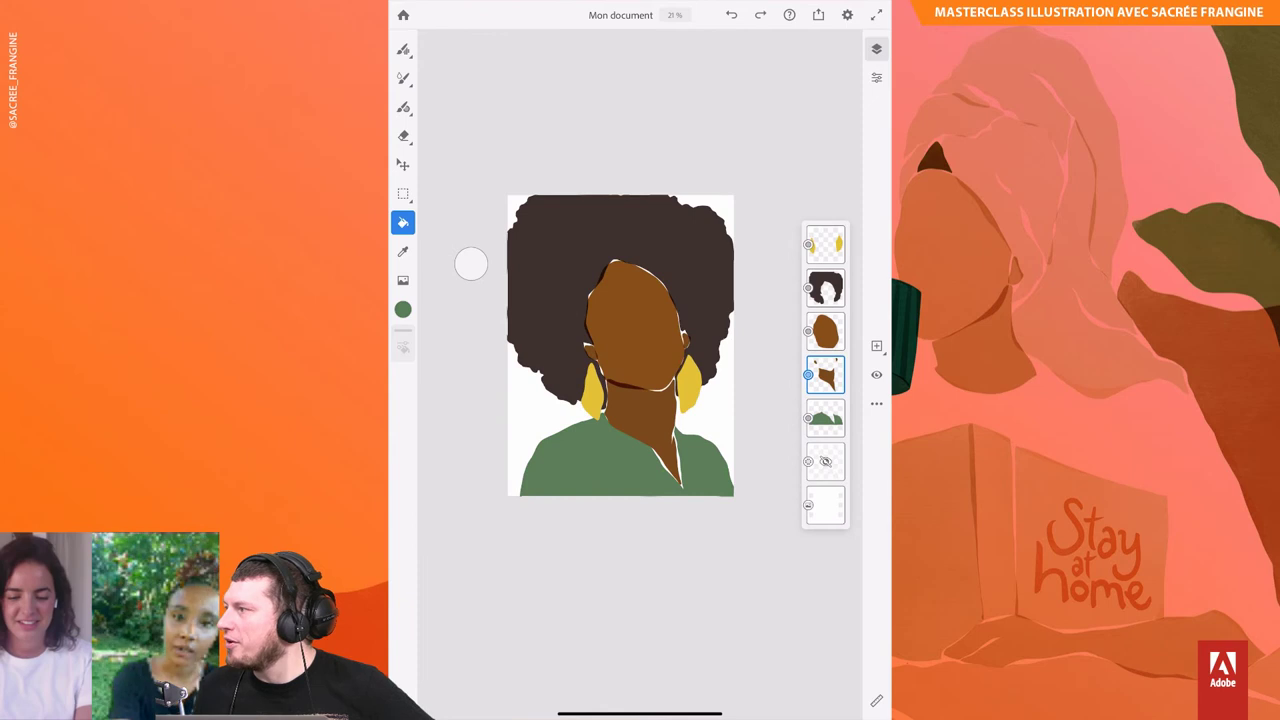
{"action": "left_click", "coordinate": [876, 77]}
{"action": "left_click", "coordinate": [777, 131]}
{"action": "left_click", "coordinate": [757, 223]}
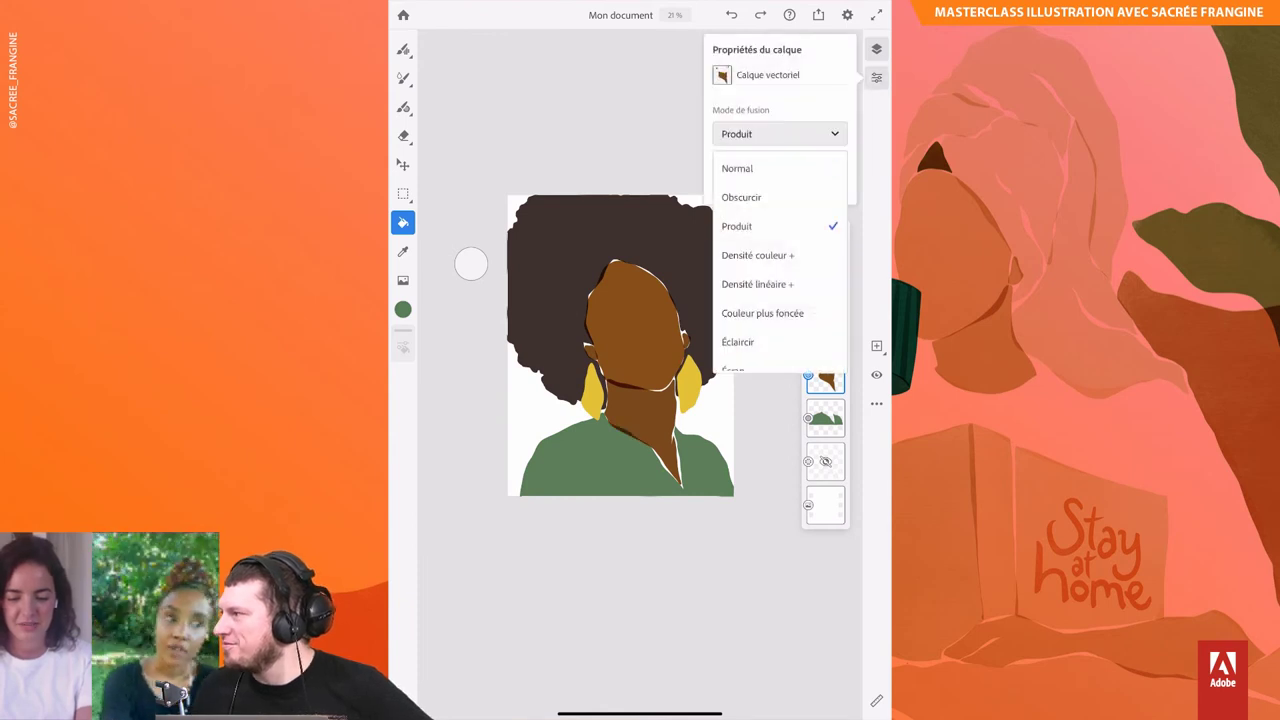
{"action": "left_click", "coordinate": [825, 418]}
{"action": "left_click_drag", "start_coordinate": [825, 375], "coordinate": [825, 330]}
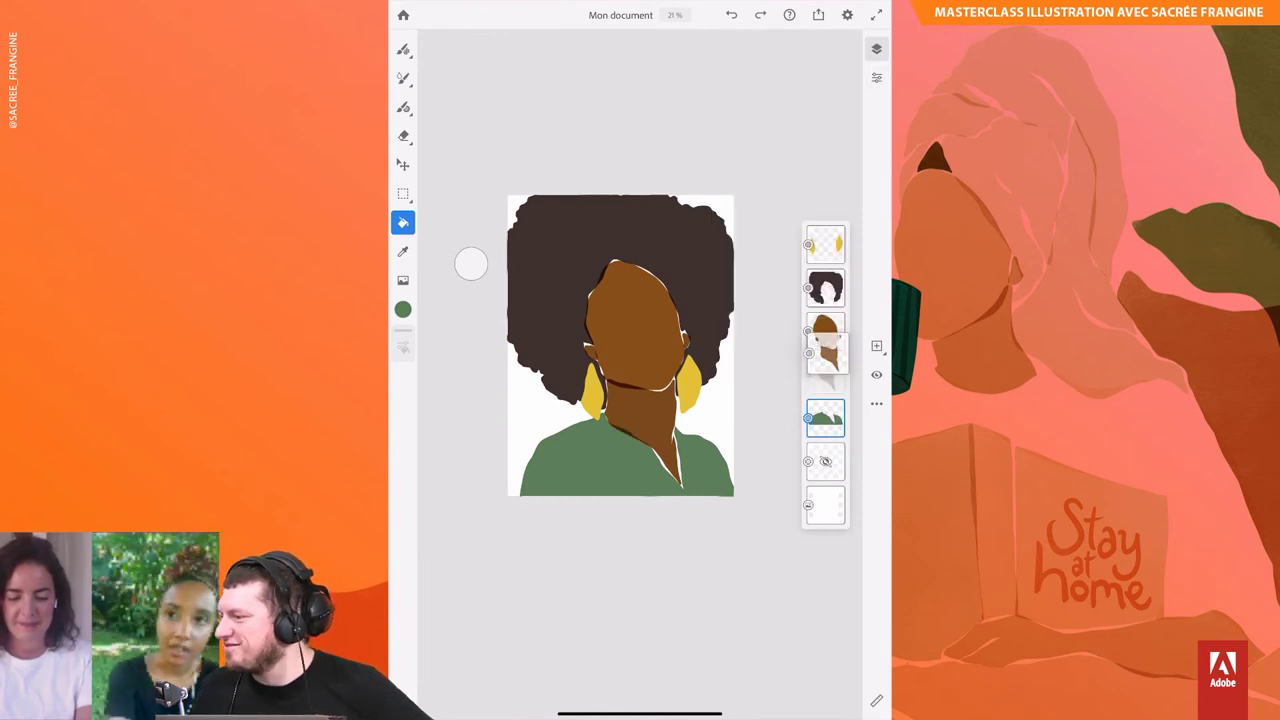
{"action": "left_click", "coordinate": [876, 77]}
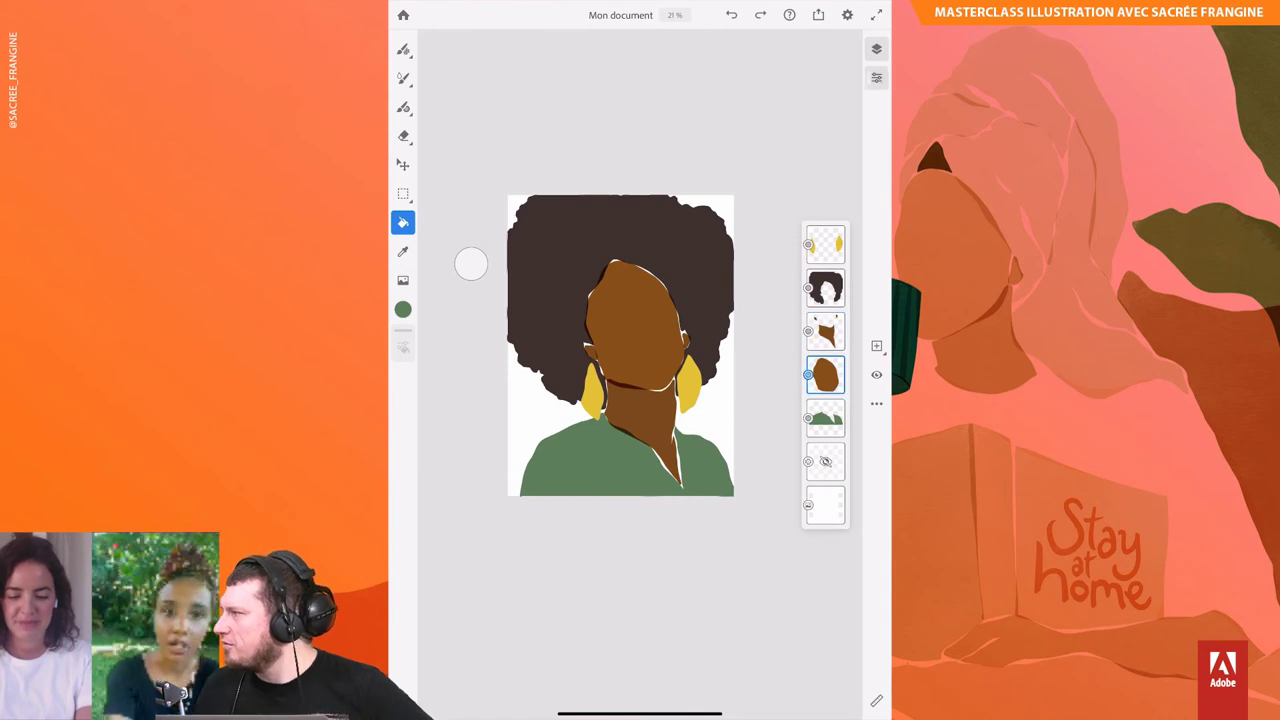
{"action": "left_click", "coordinate": [777, 133]}
{"action": "left_click", "coordinate": [876, 77]}
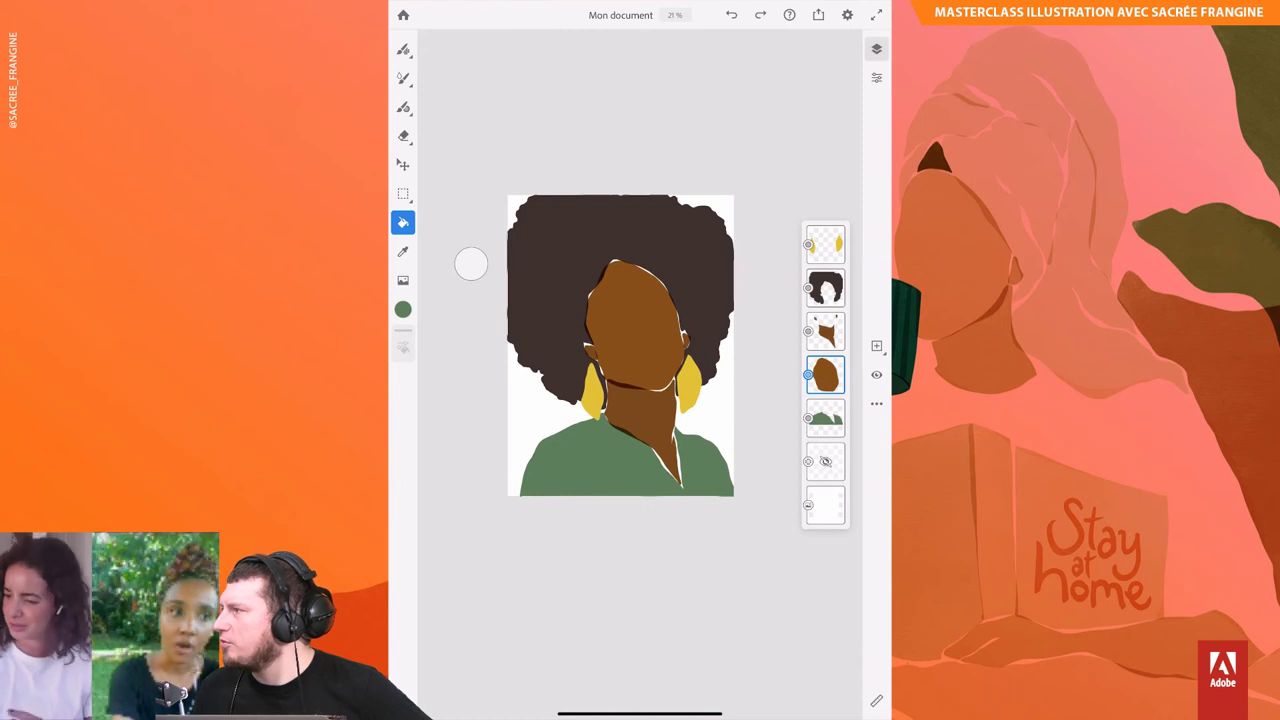
Step: Add a new empty layer above the neck shading layer, keeping Multiply blending
{"action": "left_click", "coordinate": [825, 330]}
{"action": "left_click", "coordinate": [876, 345]}
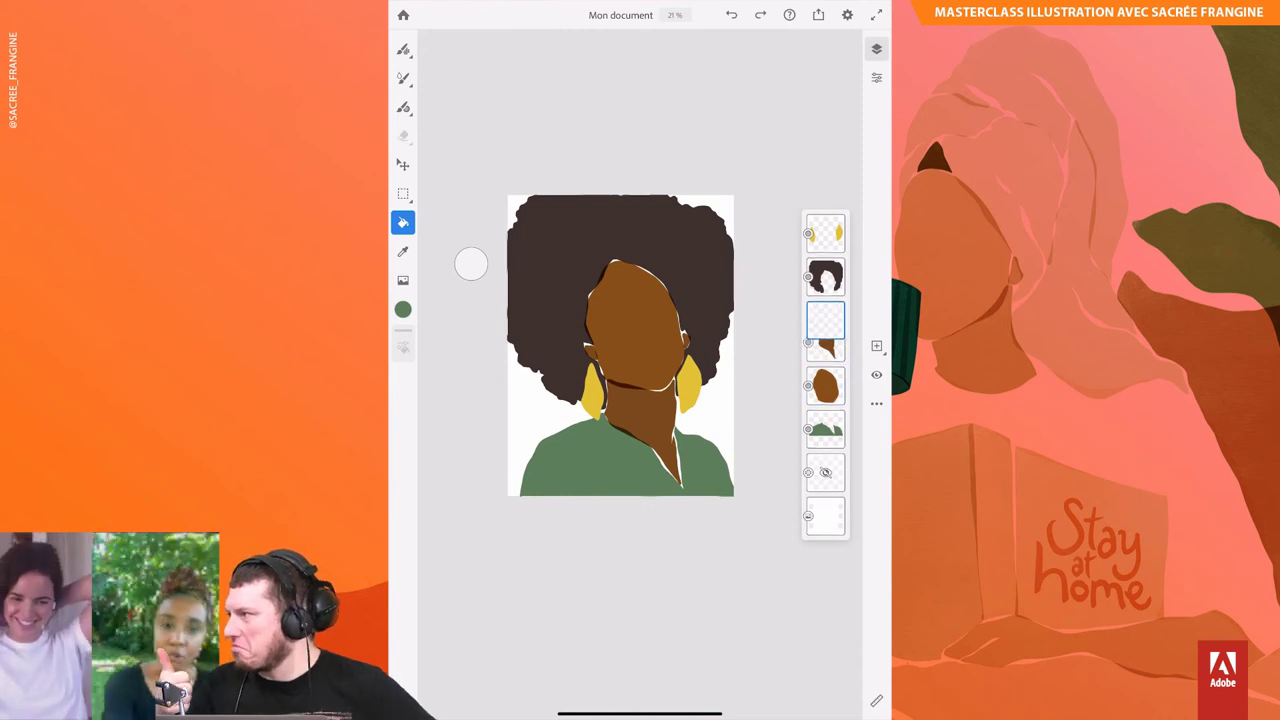
{"action": "left_click", "coordinate": [876, 77]}
{"action": "left_click", "coordinate": [780, 133]}
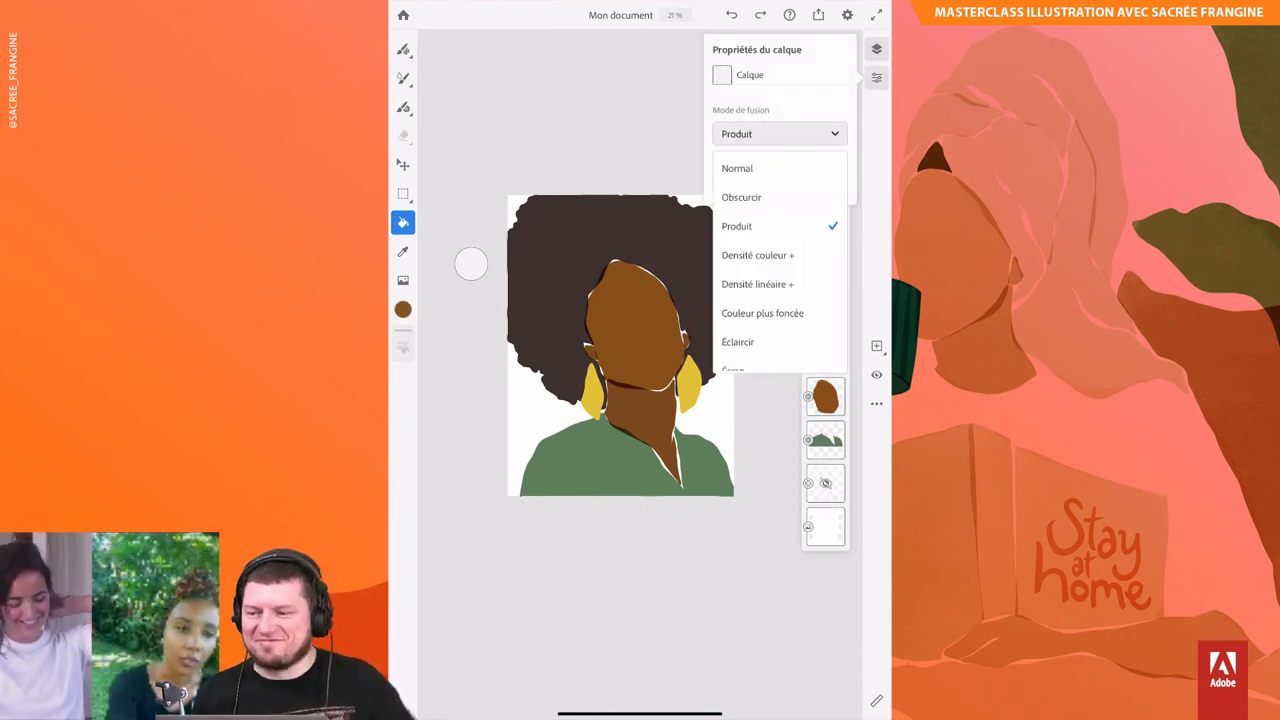
{"action": "scroll", "coordinate": [620, 345], "scroll_direction": "up", "scroll_amount": 2}
{"action": "left_click", "coordinate": [876, 77]}
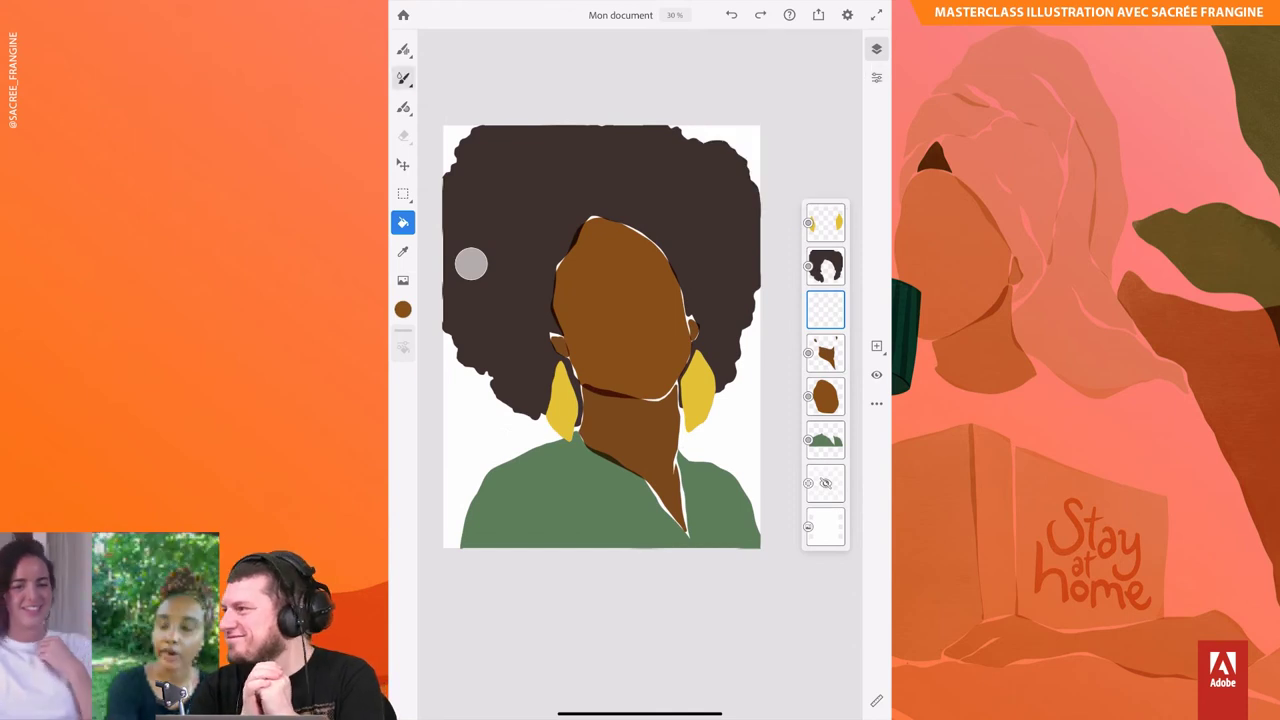
Step: Draw the lip line on the face and fill the lips dark brown
{"action": "key", "text": "b"}
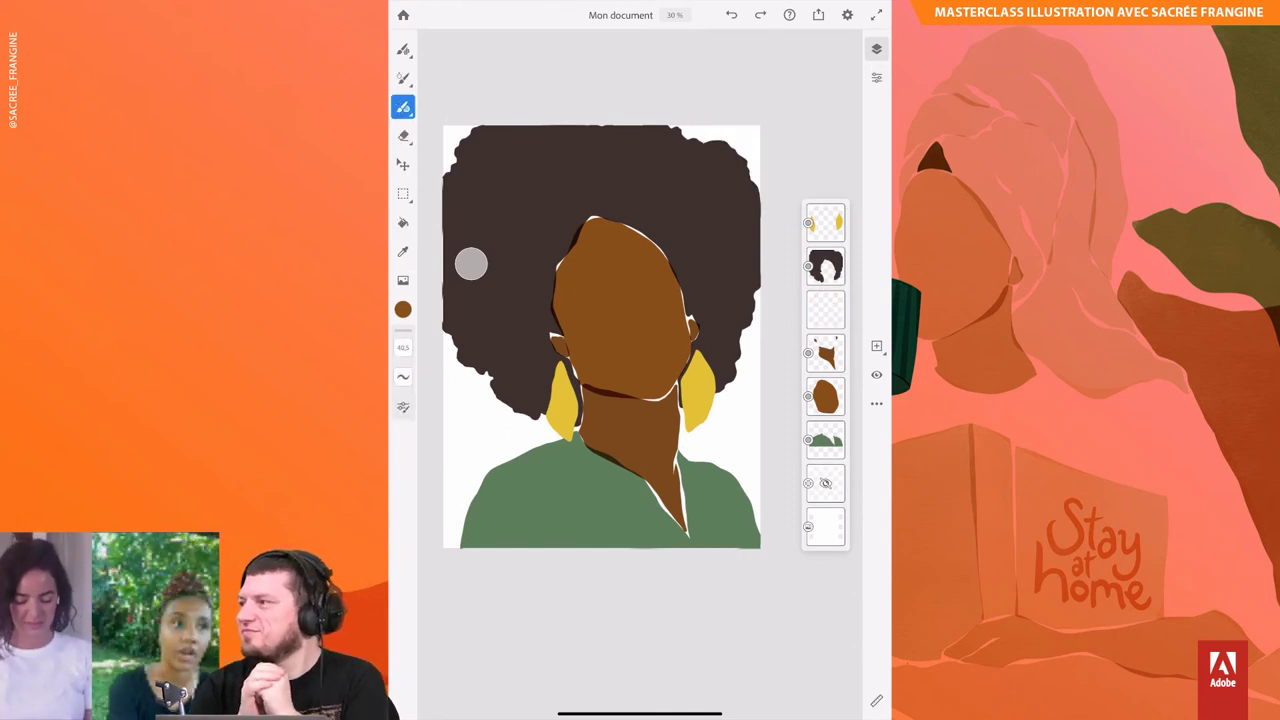
{"action": "left_click_drag", "start_coordinate": [621, 347], "coordinate": [665, 346]}
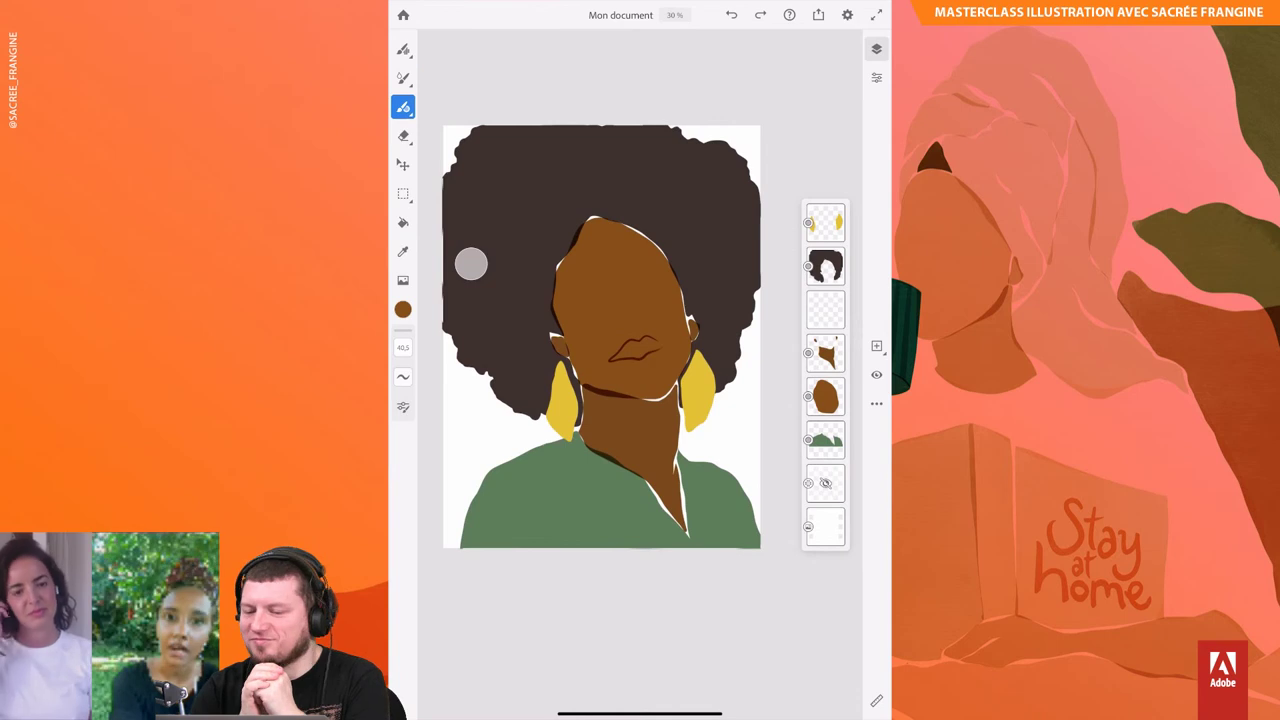
{"action": "key", "text": "g"}
{"action": "left_click", "coordinate": [636, 350]}
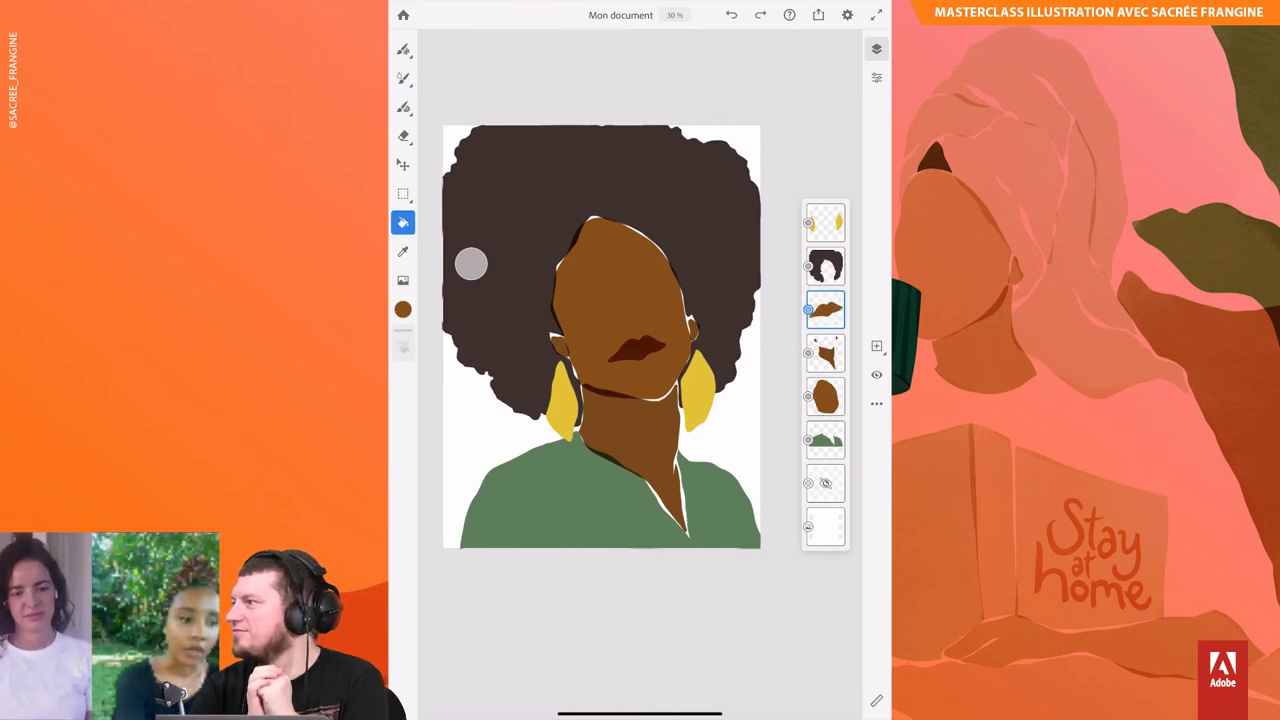
Step: On a new layer beneath the lips, paint and erase darker mouth shading
{"action": "left_click", "coordinate": [876, 345]}
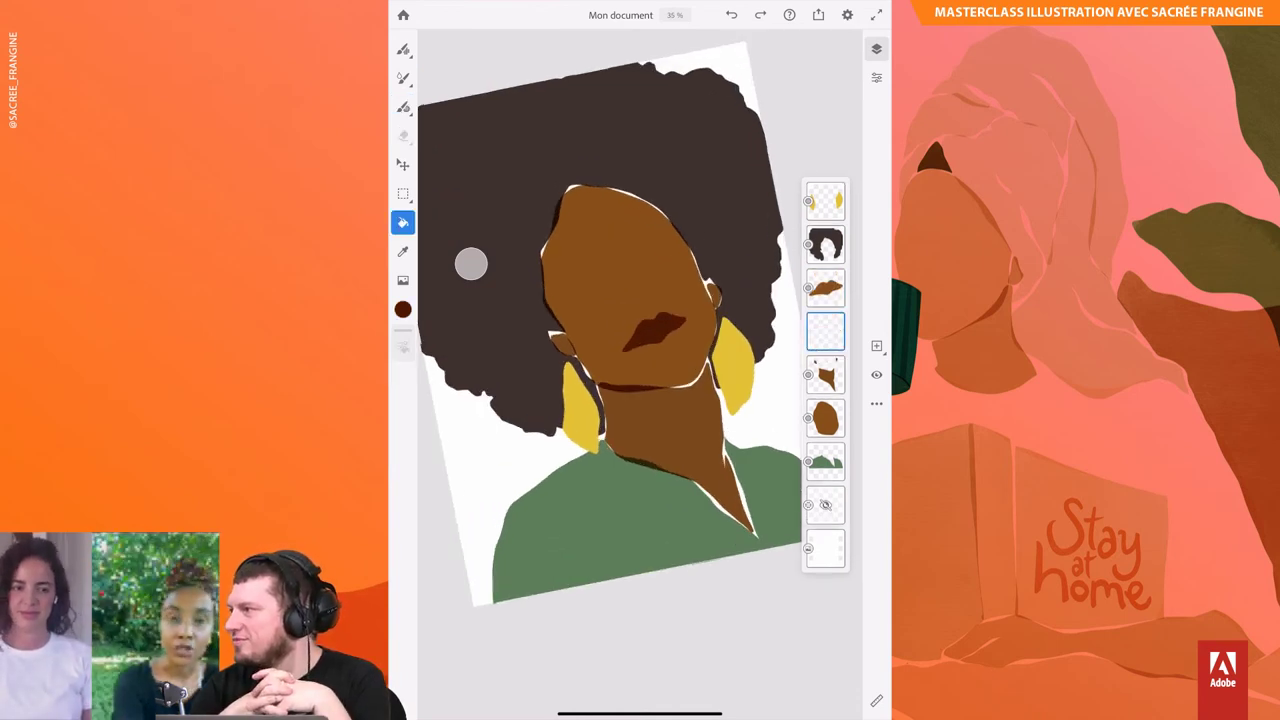
{"action": "key", "text": "l"}
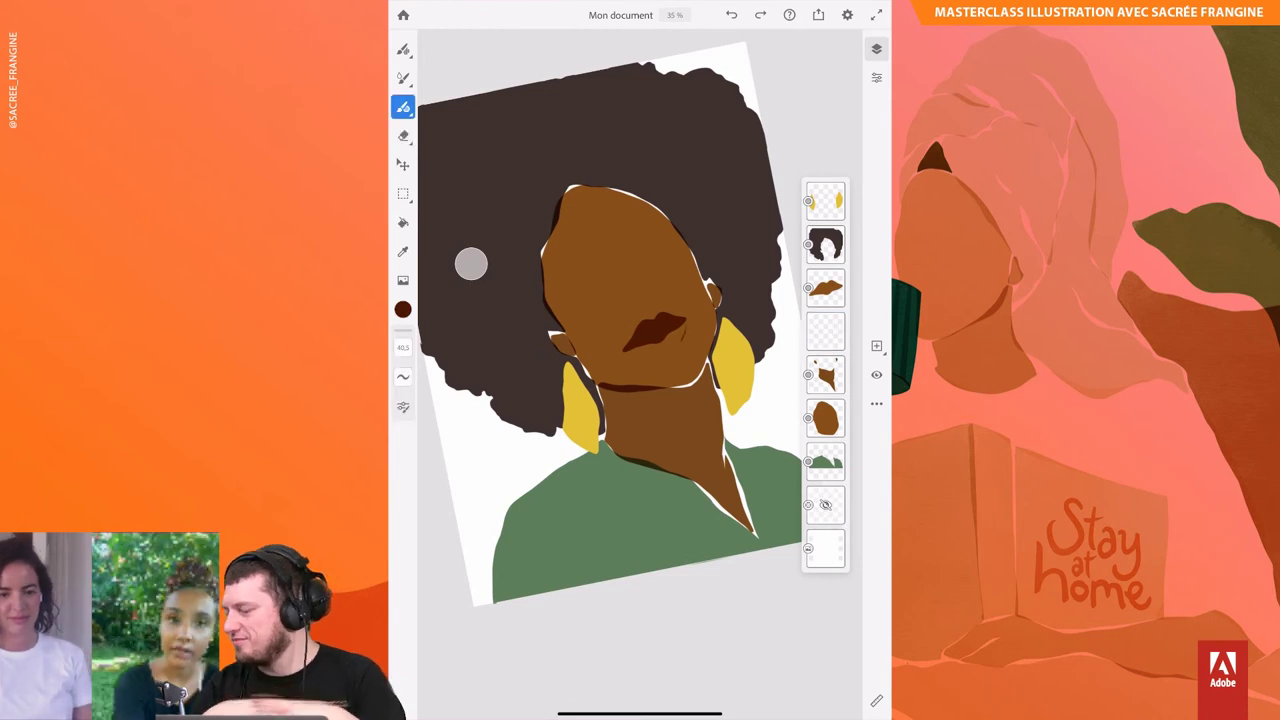
{"action": "left_click_drag", "start_coordinate": [625, 335], "coordinate": [685, 330]}
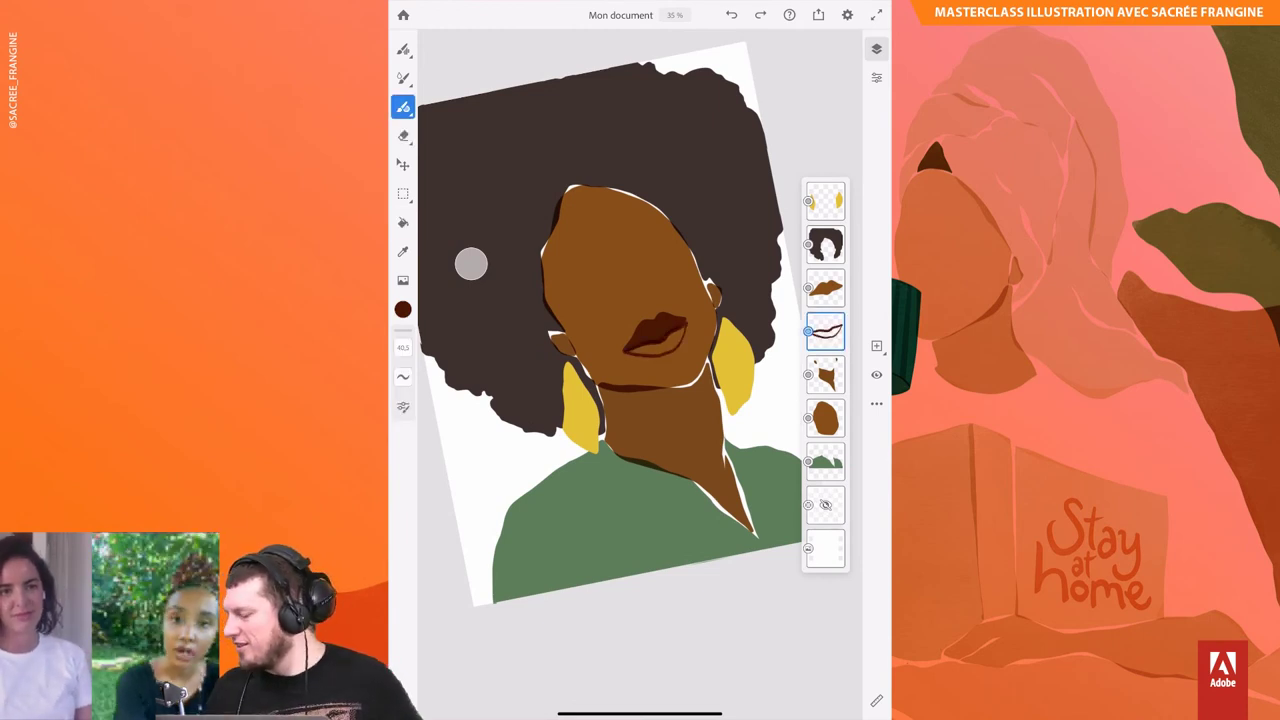
{"action": "key", "text": "e"}
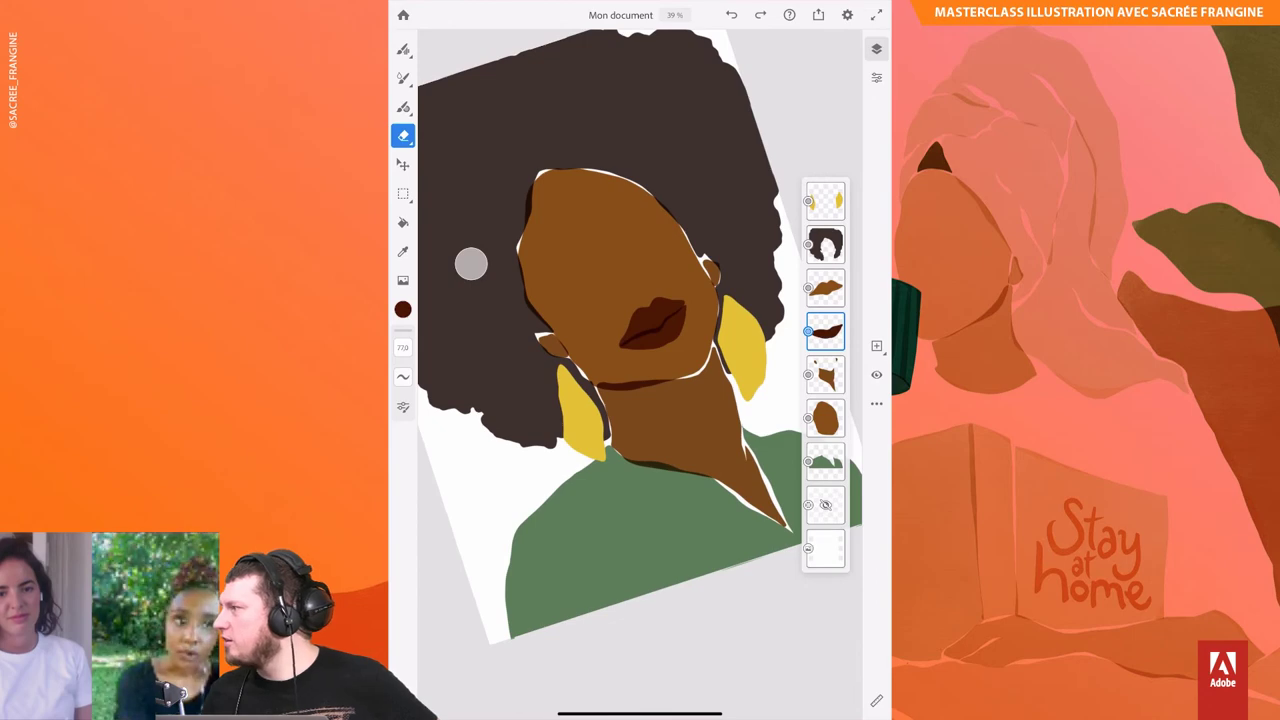
{"action": "left_click_drag", "start_coordinate": [471, 263], "coordinate": [471, 263]}
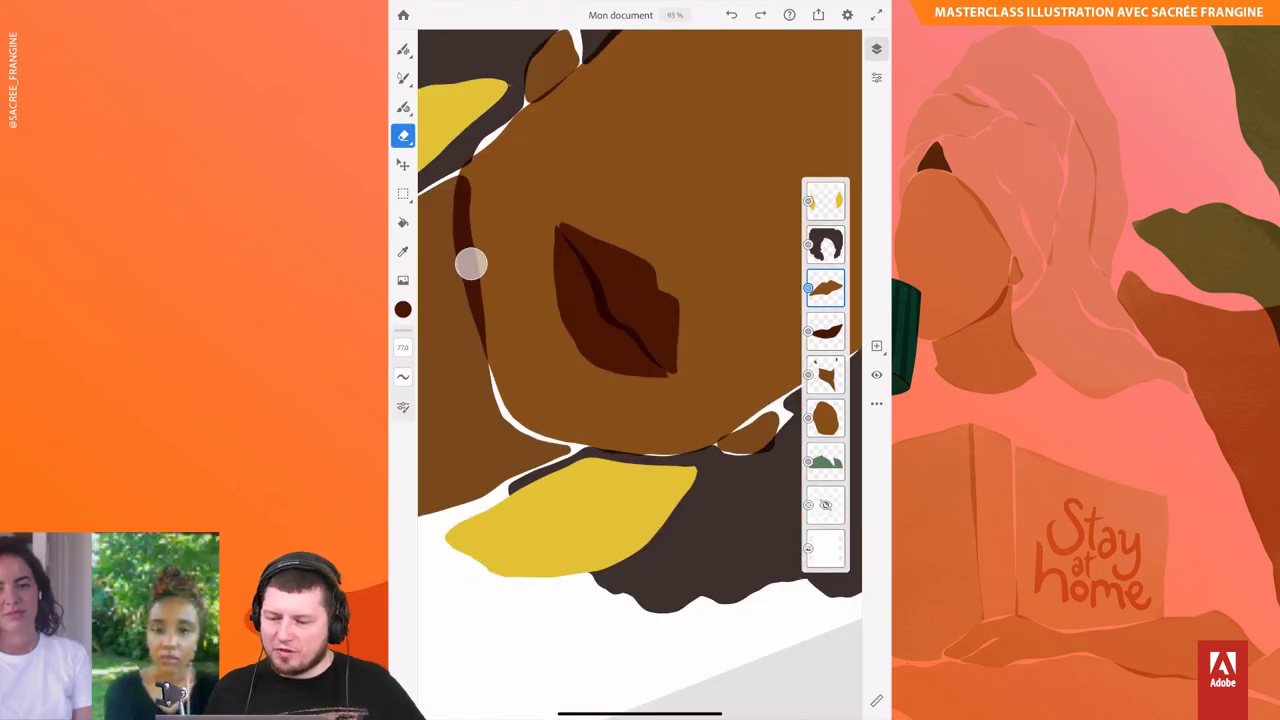
{"action": "scroll", "coordinate": [640, 370], "scroll_direction": "down", "scroll_amount": 2}
{"action": "key", "text": "b"}
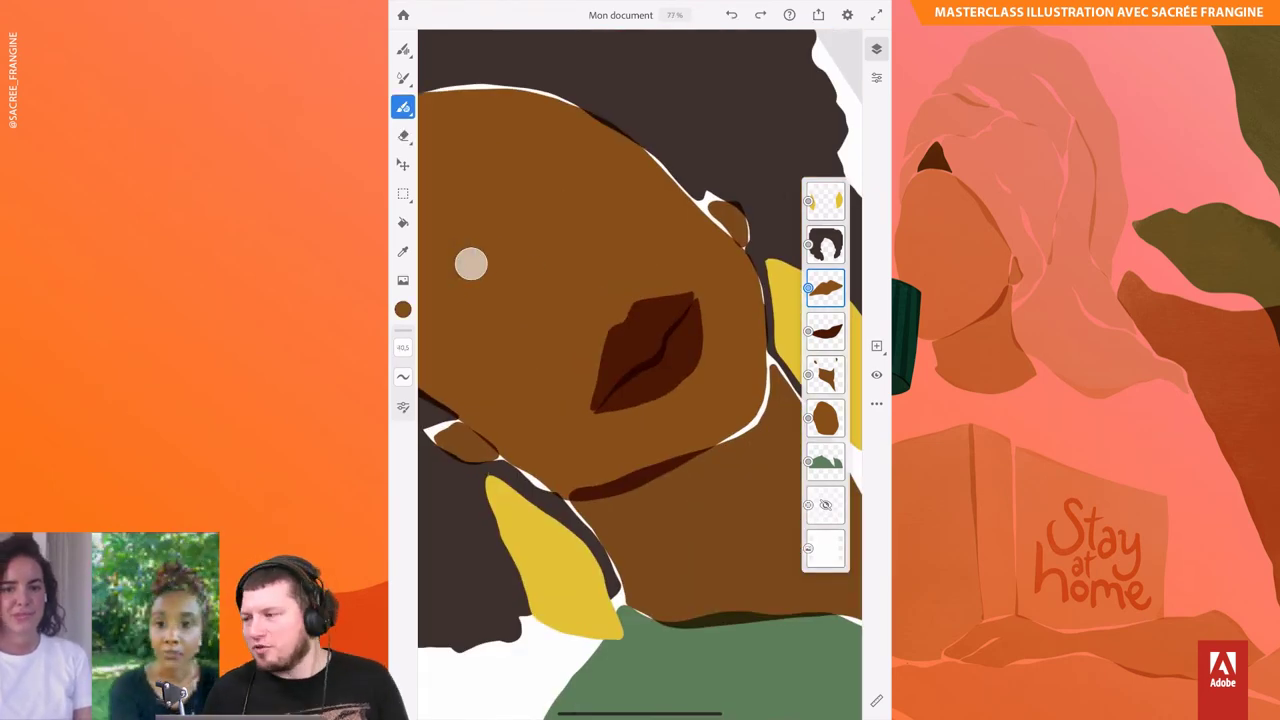
{"action": "left_click_drag", "start_coordinate": [640, 370], "coordinate": [600, 330]}
{"action": "key", "text": "e"}
{"action": "scroll", "coordinate": [471, 263], "scroll_direction": "up", "scroll_amount": 3}
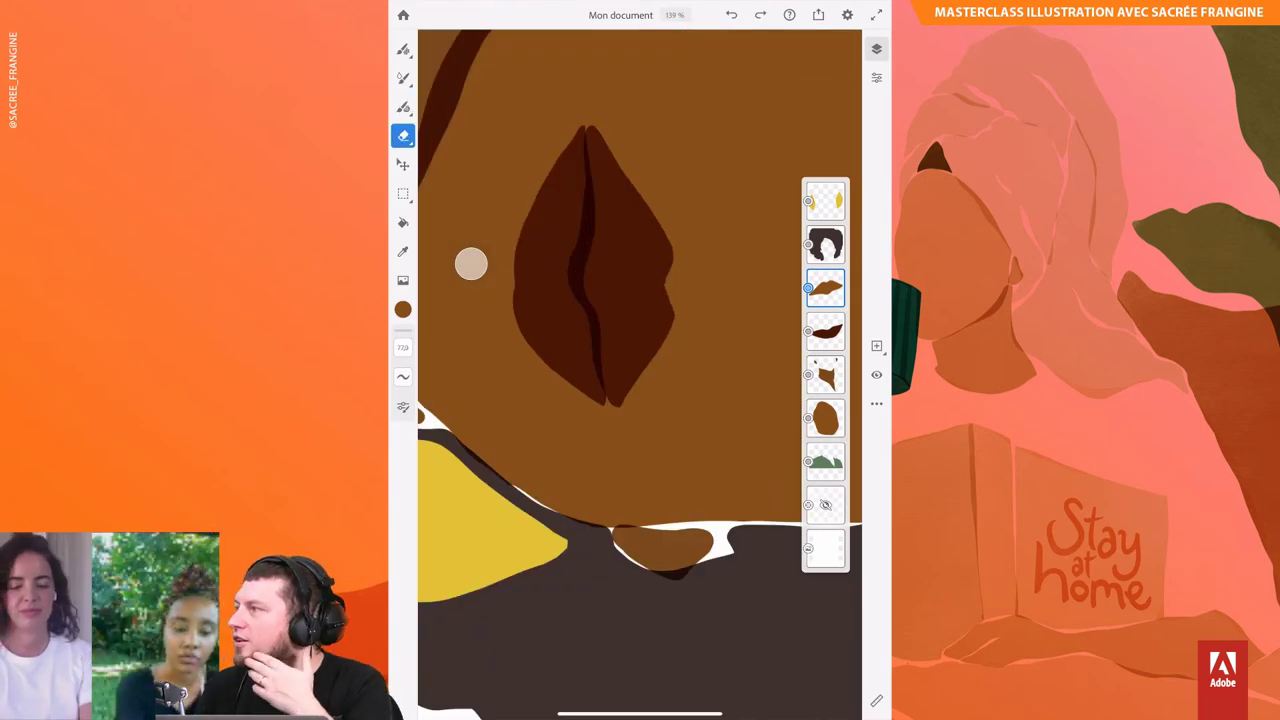
{"action": "scroll", "coordinate": [471, 263], "scroll_direction": "down", "scroll_amount": 3}
{"action": "key", "text": "b"}
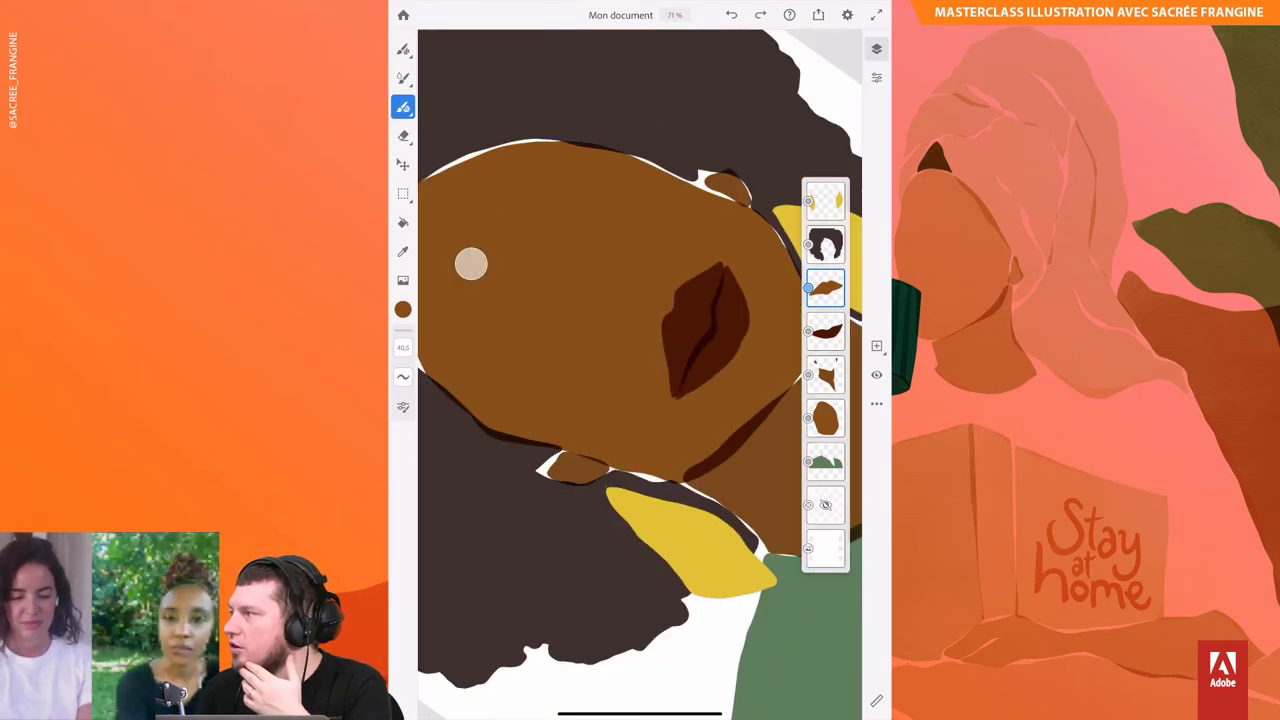
{"action": "scroll", "coordinate": [471, 263], "scroll_direction": "down", "scroll_amount": 5}
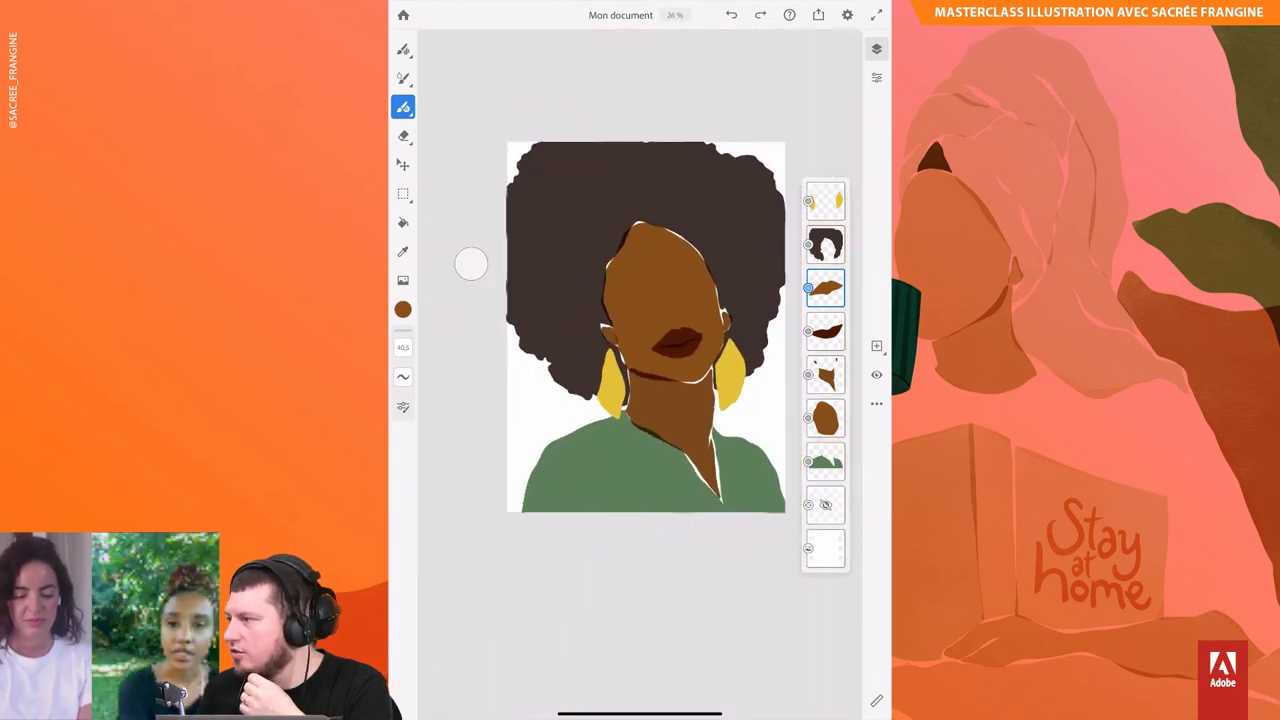
Step: Sample the dark colour from the face and lighten the brown slightly
{"action": "left_click", "coordinate": [403, 309]}
{"action": "left_click", "coordinate": [403, 222]}
{"action": "left_click", "coordinate": [403, 309]}
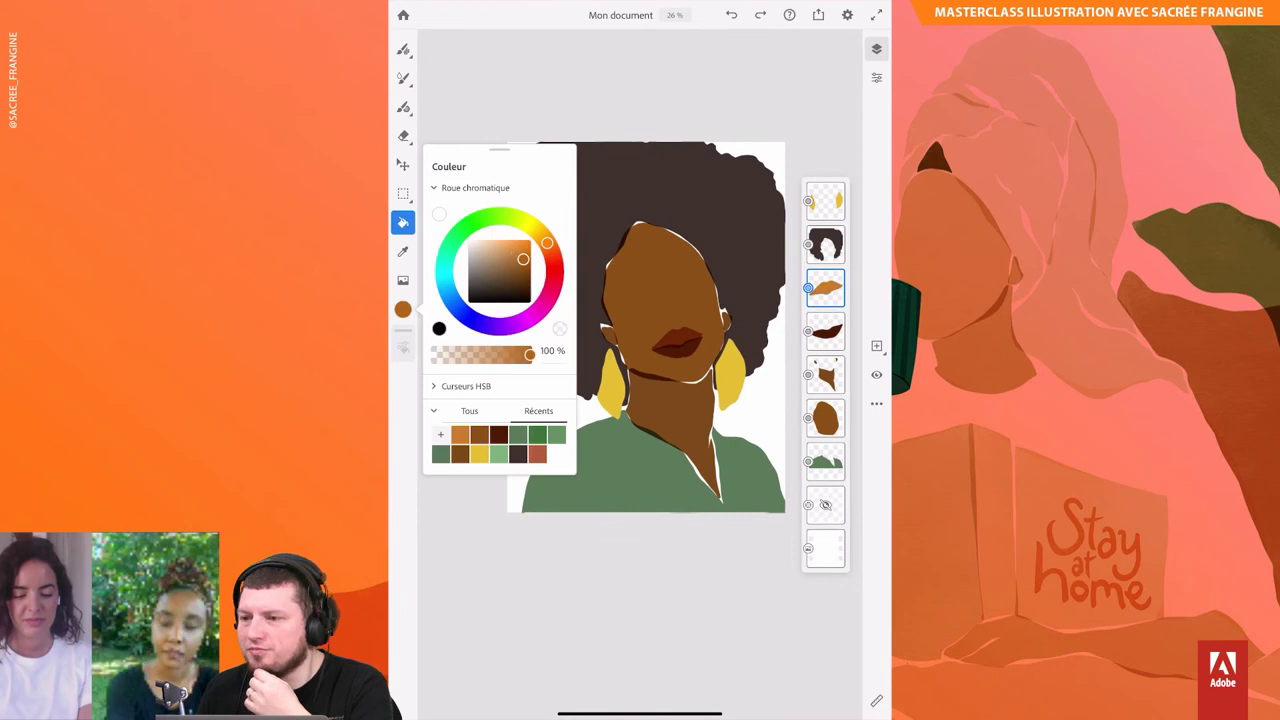
{"action": "left_click", "coordinate": [678, 252]}
{"action": "scroll", "coordinate": [640, 320], "scroll_direction": "up", "scroll_amount": 3}
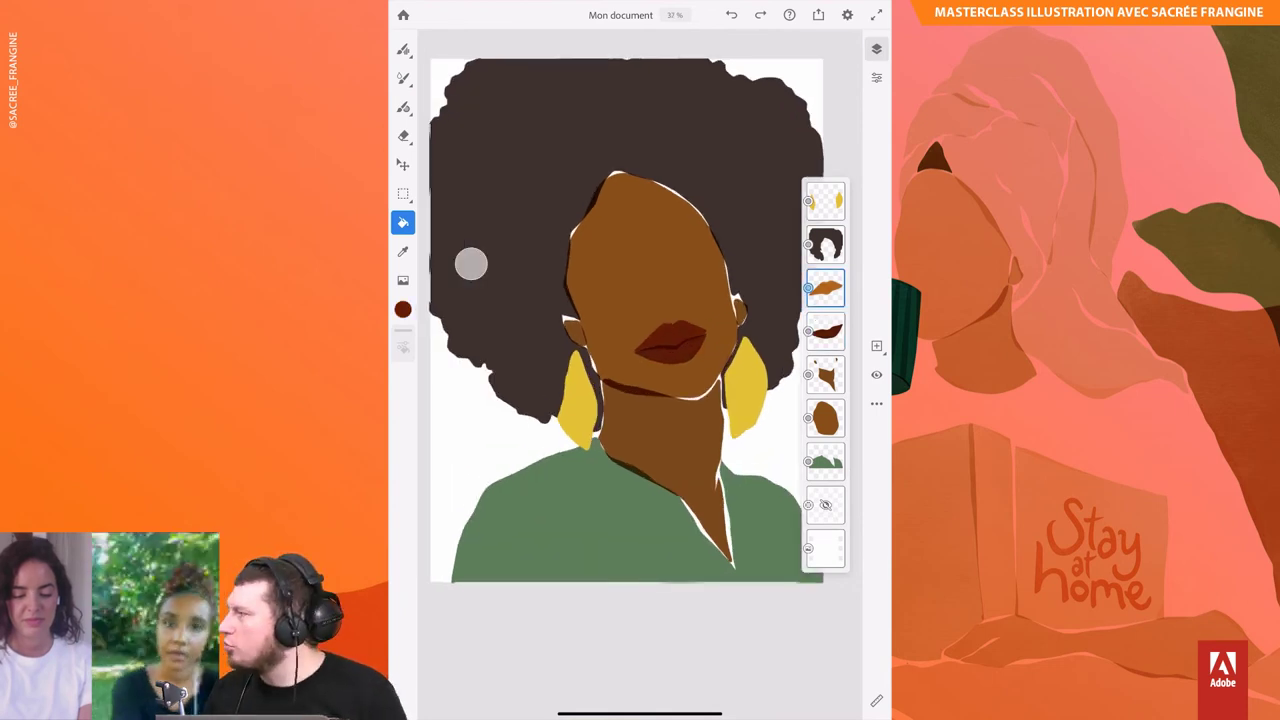
{"action": "left_click", "coordinate": [403, 309]}
{"action": "left_click", "coordinate": [471, 263]}
{"action": "left_click", "coordinate": [403, 309]}
{"action": "left_click_drag", "start_coordinate": [520, 258], "coordinate": [510, 240]}
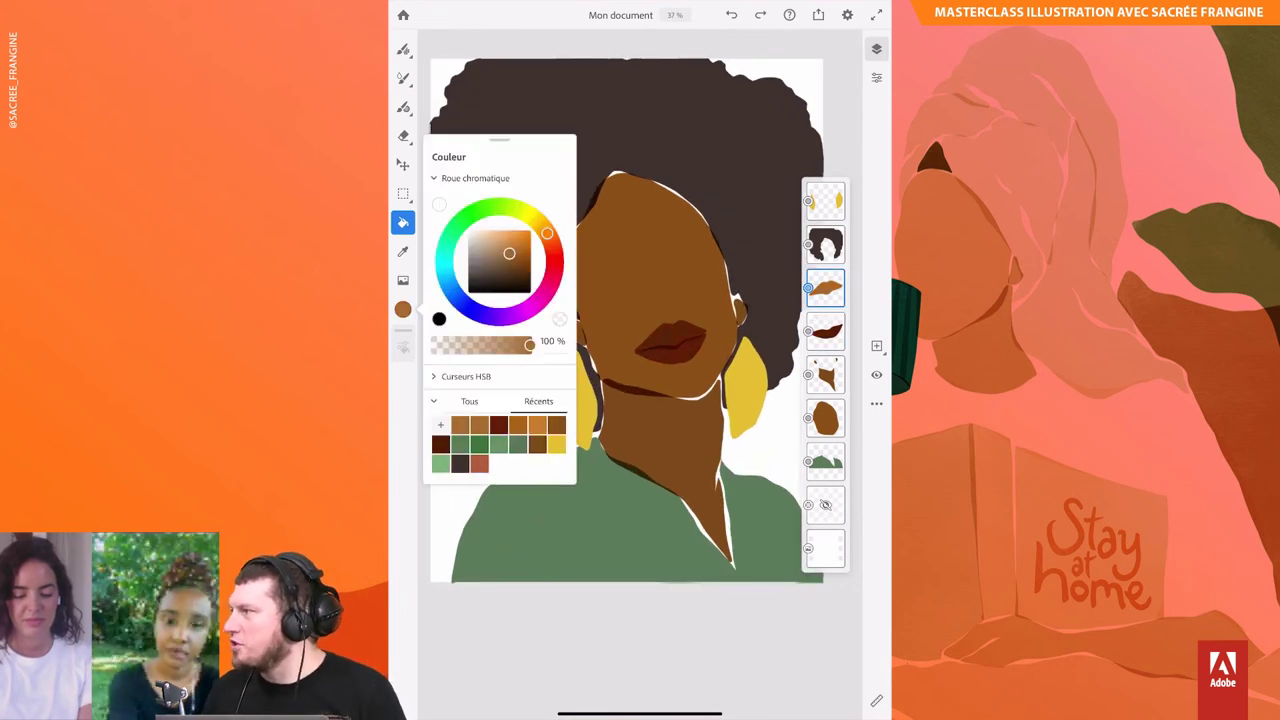
{"action": "left_click", "coordinate": [471, 263]}
Step: Select the green top layer, pick up its green and darken it
{"action": "scroll", "coordinate": [640, 320], "scroll_direction": "down", "scroll_amount": 3}
{"action": "left_click", "coordinate": [682, 328]}
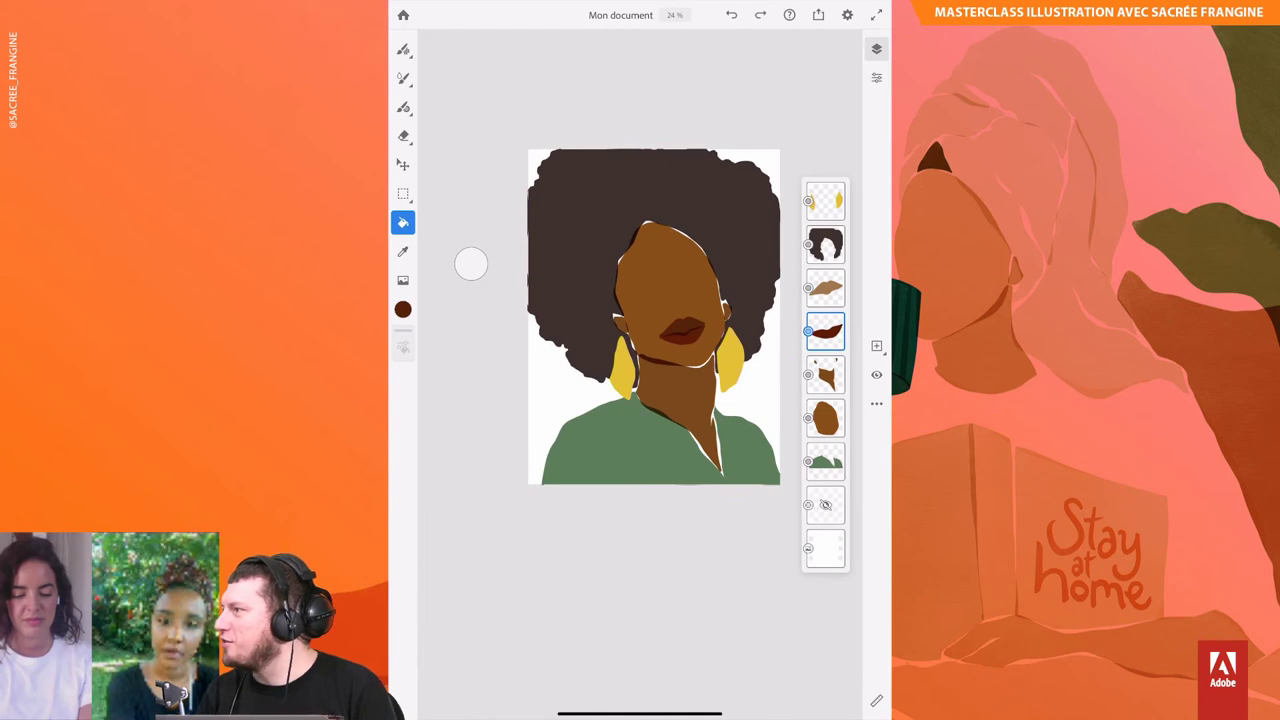
{"action": "left_click", "coordinate": [825, 461]}
{"action": "left_click", "coordinate": [630, 440]}
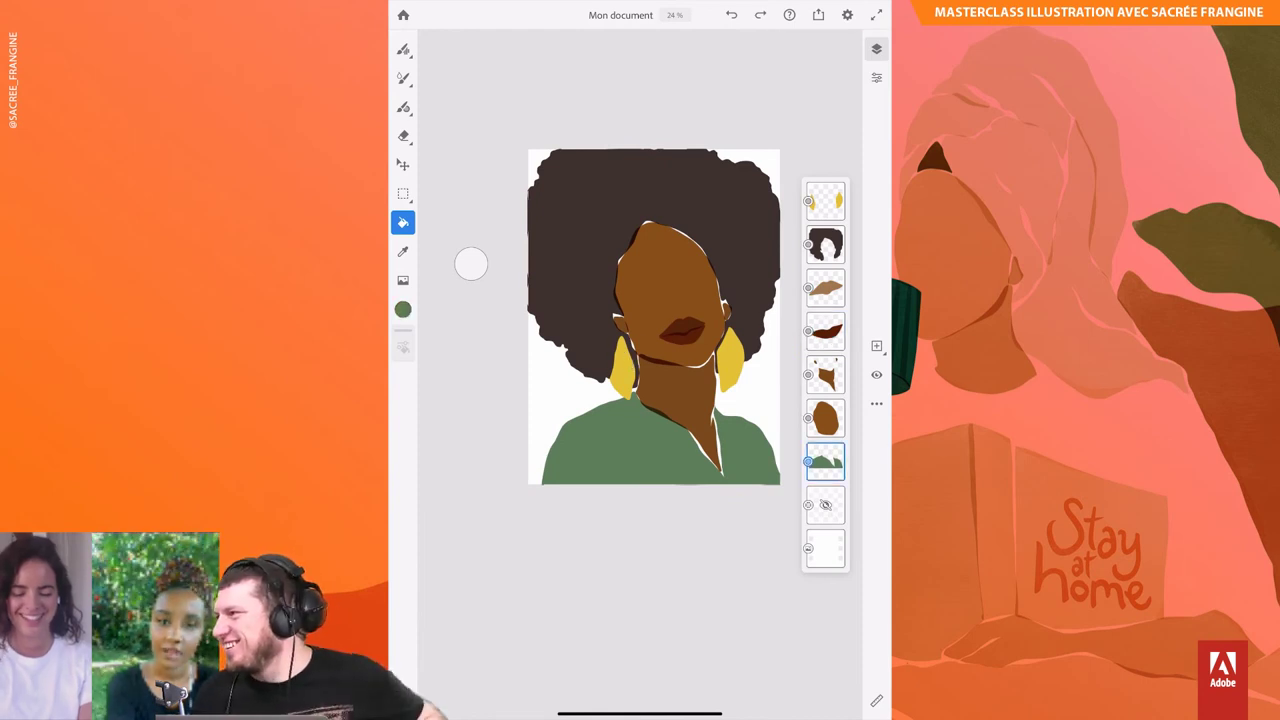
{"action": "left_click", "coordinate": [403, 309]}
{"action": "left_click_drag", "start_coordinate": [485, 258], "coordinate": [495, 263]}
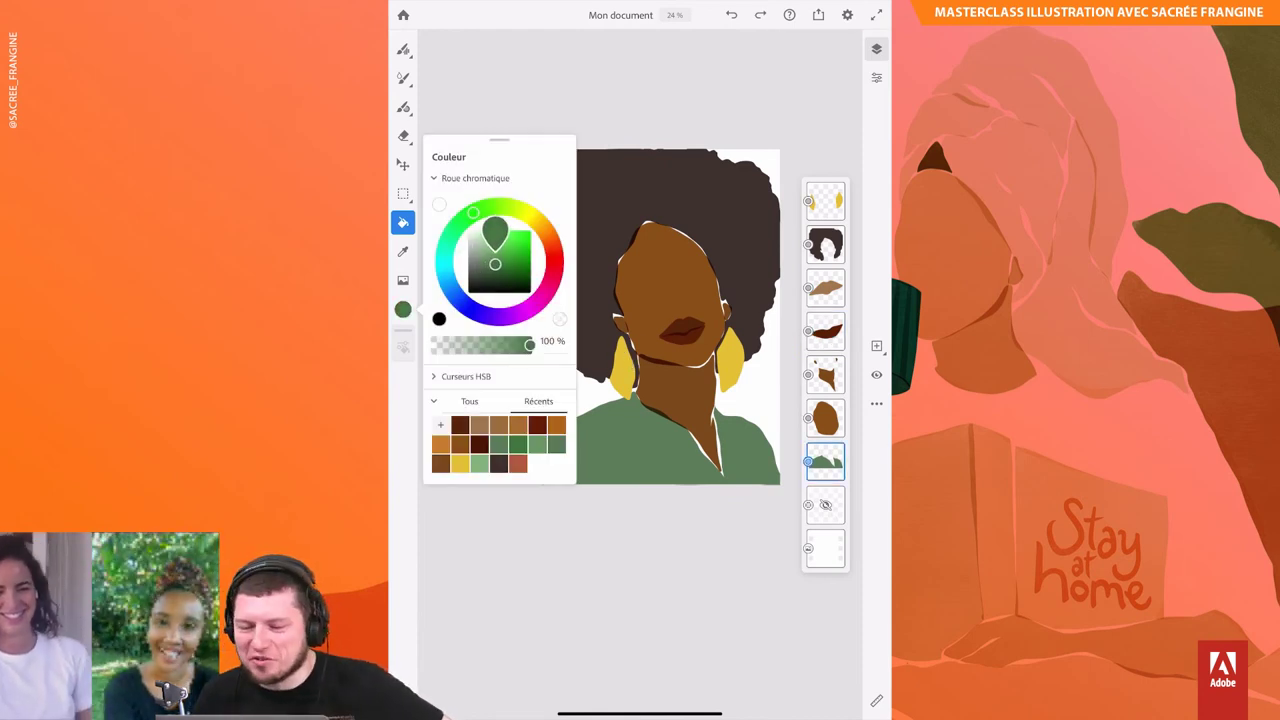
Step: Refill the top with the darker green from the Couleur wheel
{"action": "left_click", "coordinate": [471, 260]}
{"action": "left_click", "coordinate": [403, 309]}
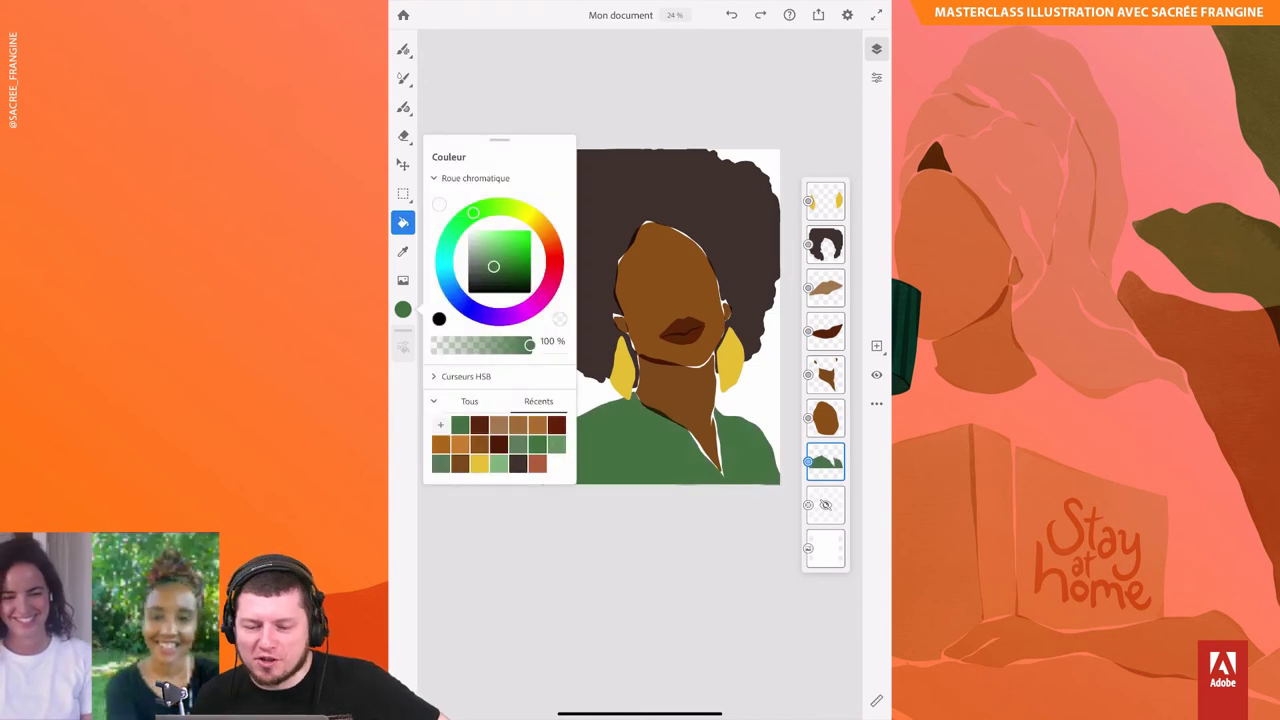
{"action": "left_click", "coordinate": [471, 263]}
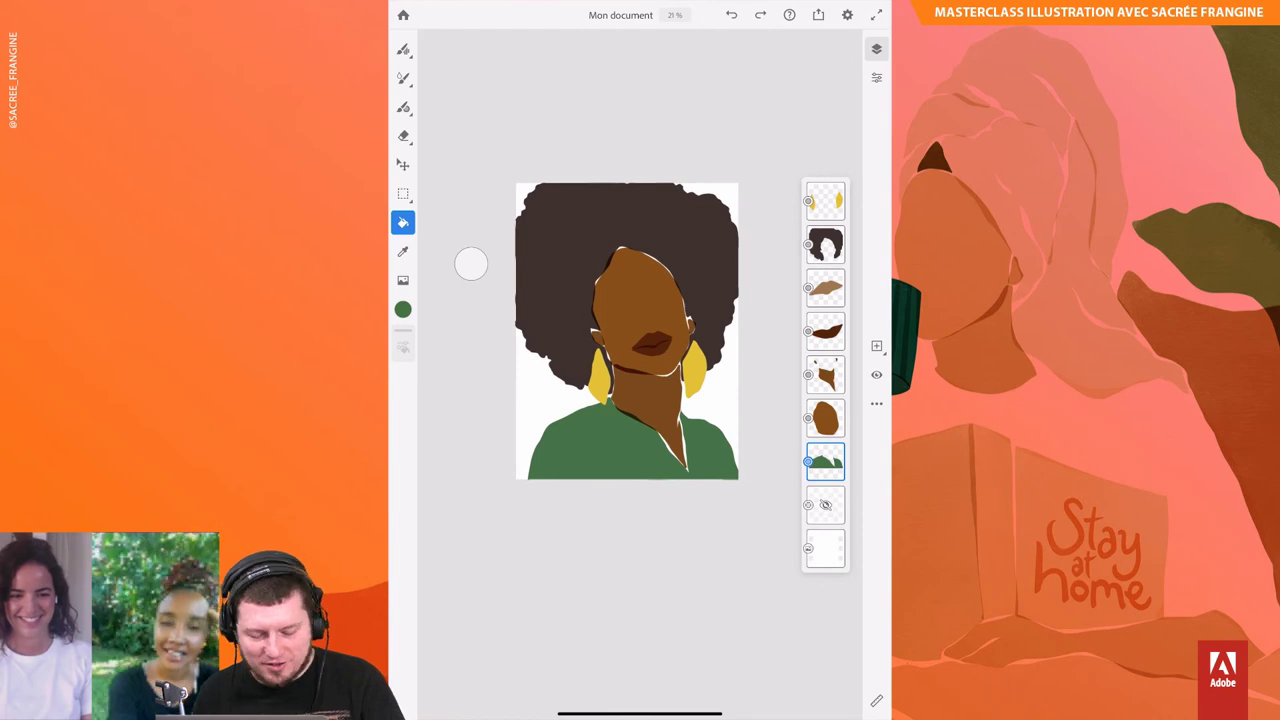
Step: On the hair layer, darken the brown toward near-black and refill the hair
{"action": "left_click", "coordinate": [700, 150]}
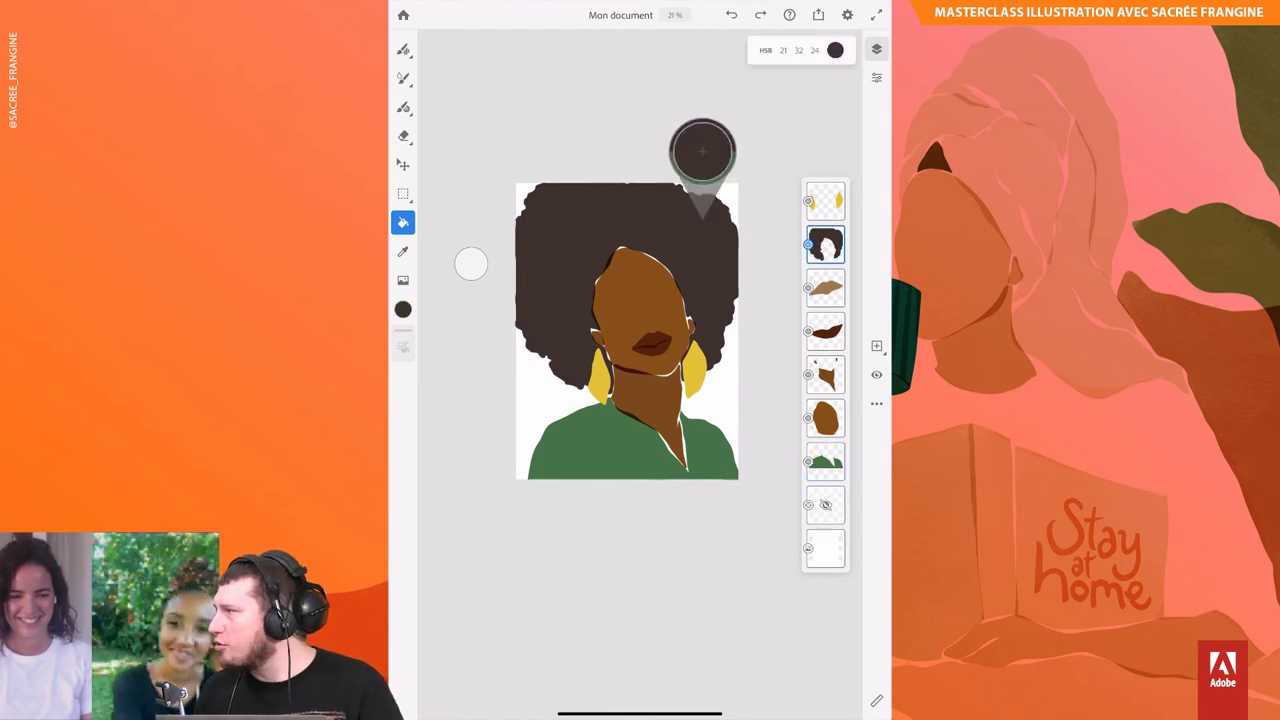
{"action": "left_click", "coordinate": [403, 309]}
{"action": "left_click", "coordinate": [471, 263]}
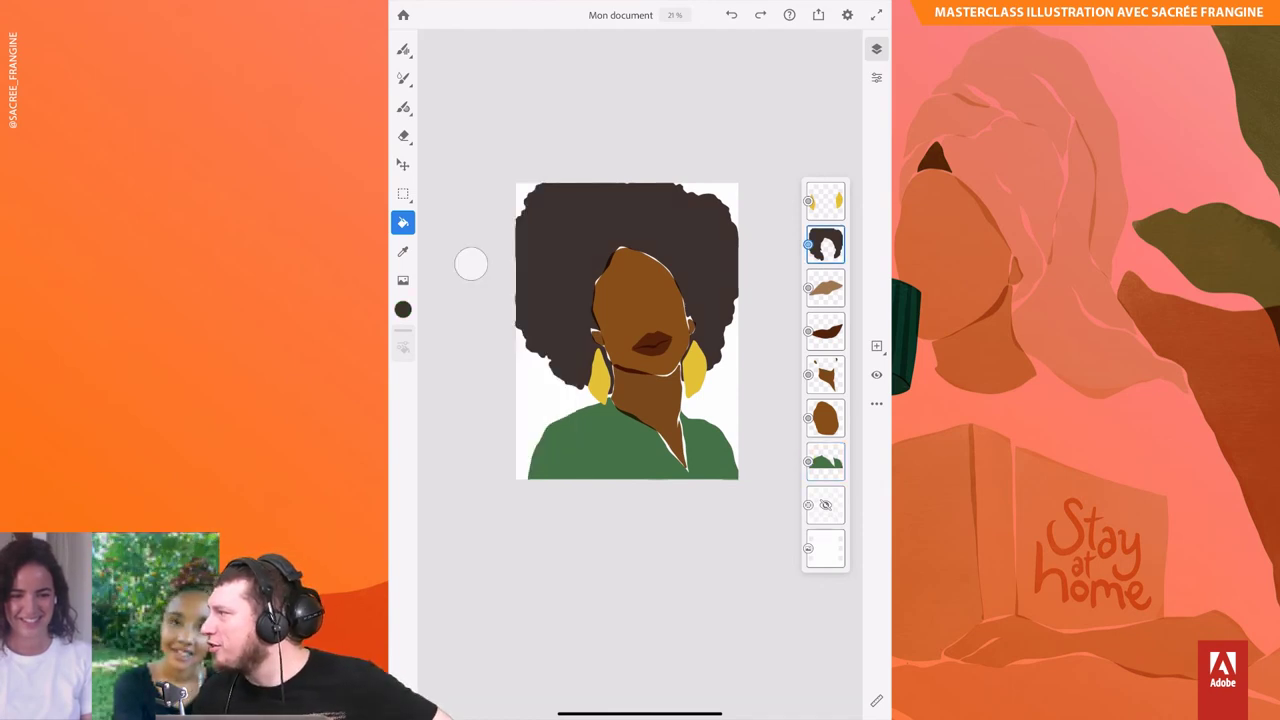
{"action": "left_click", "coordinate": [826, 244]}
{"action": "left_click", "coordinate": [403, 309]}
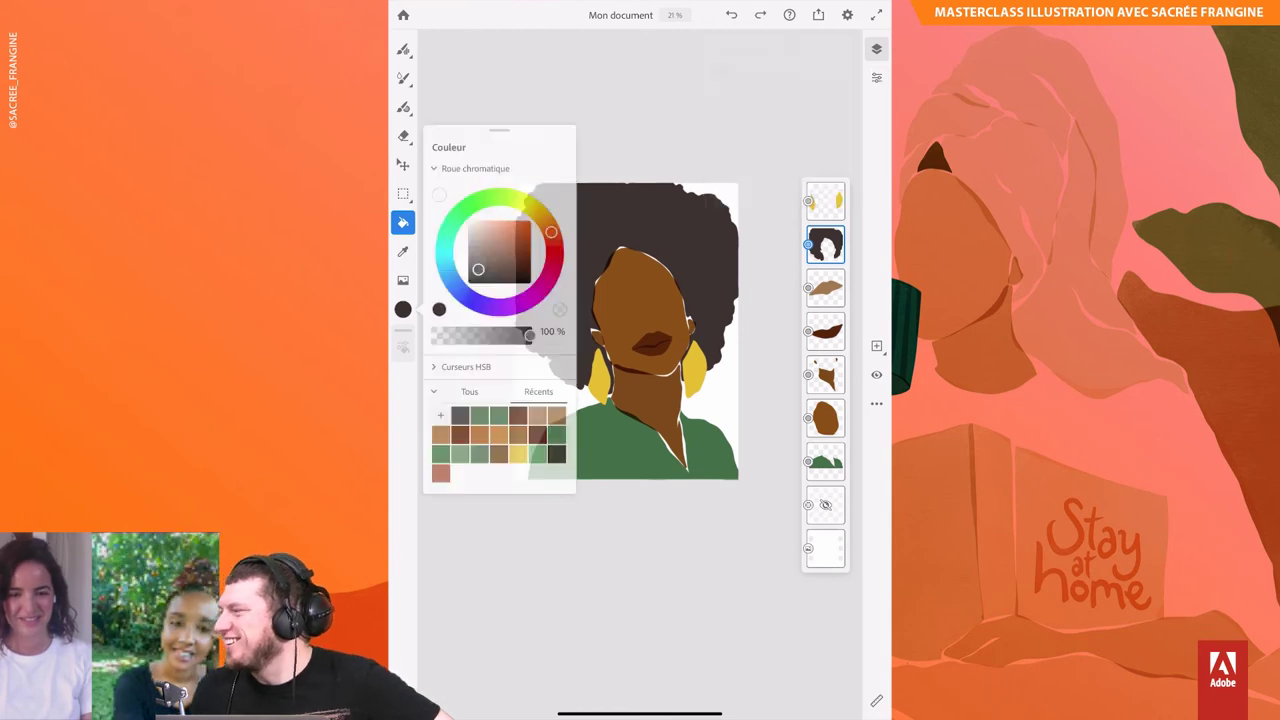
{"action": "left_click", "coordinate": [471, 263]}
{"action": "left_click", "coordinate": [403, 309]}
{"action": "left_click_drag", "start_coordinate": [475, 279], "coordinate": [508, 262]}
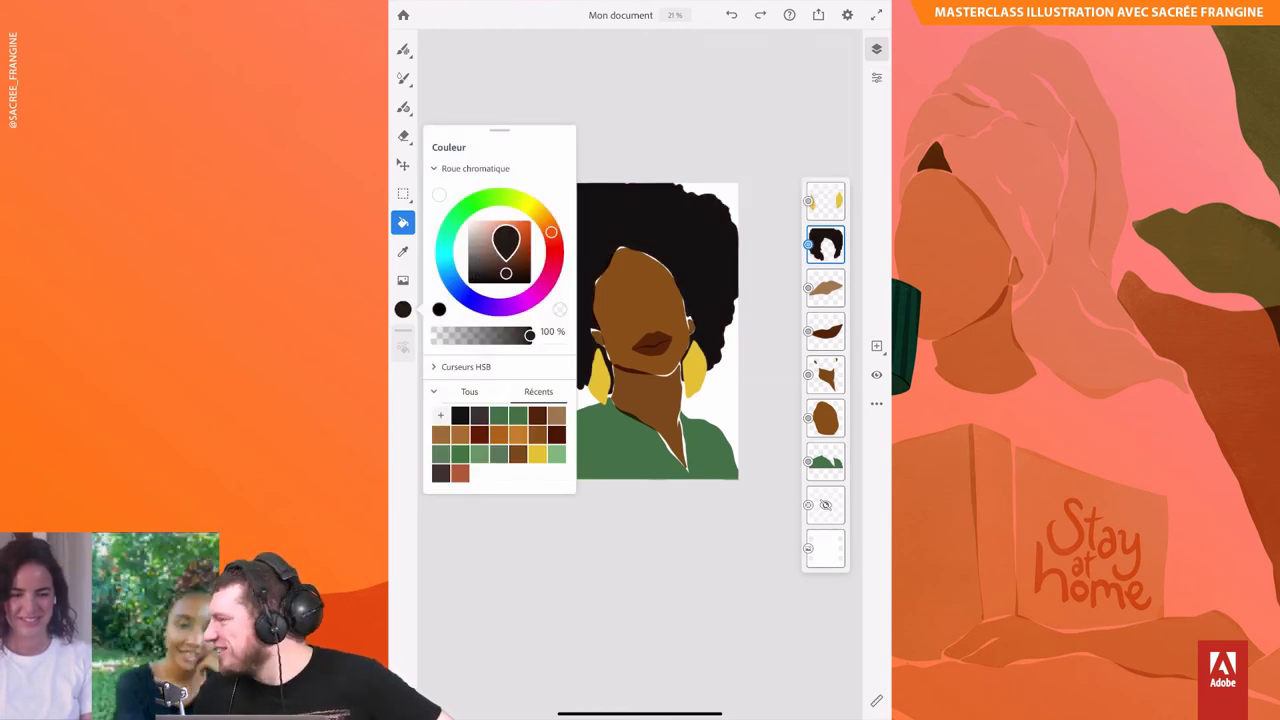
{"action": "left_click", "coordinate": [471, 263]}
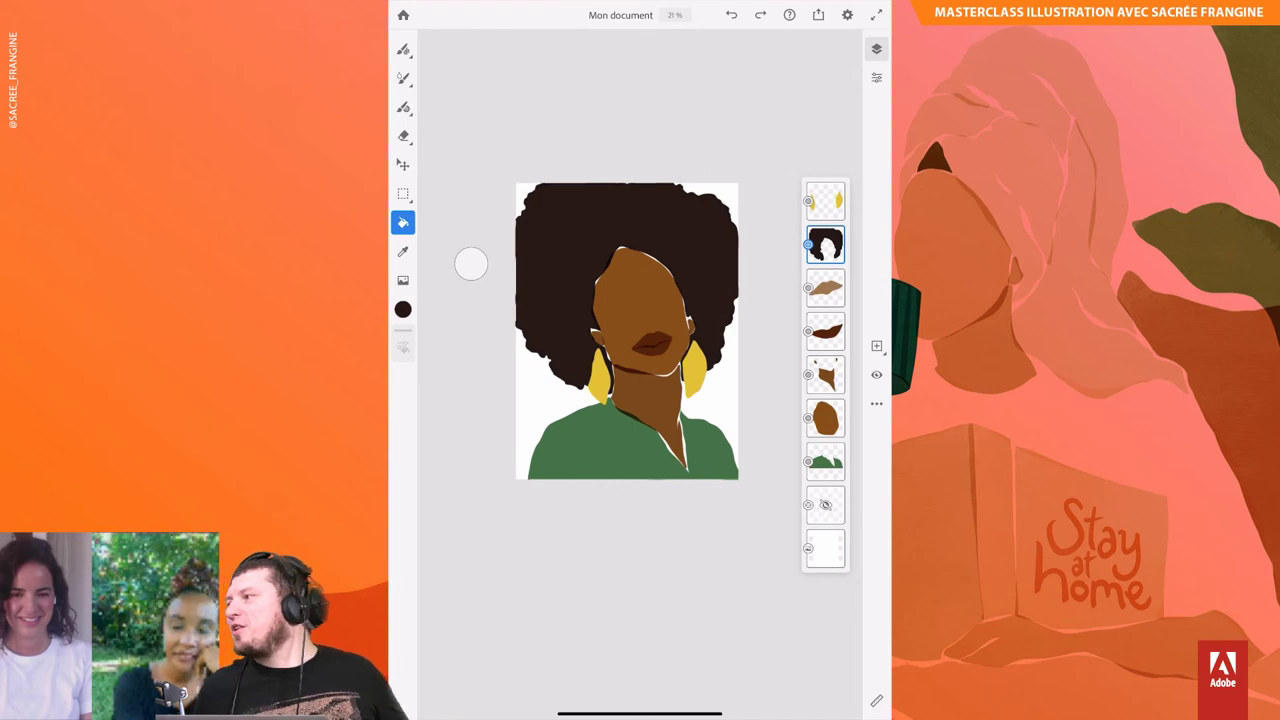
{"action": "left_click", "coordinate": [403, 107]}
{"action": "left_click", "coordinate": [826, 287]}
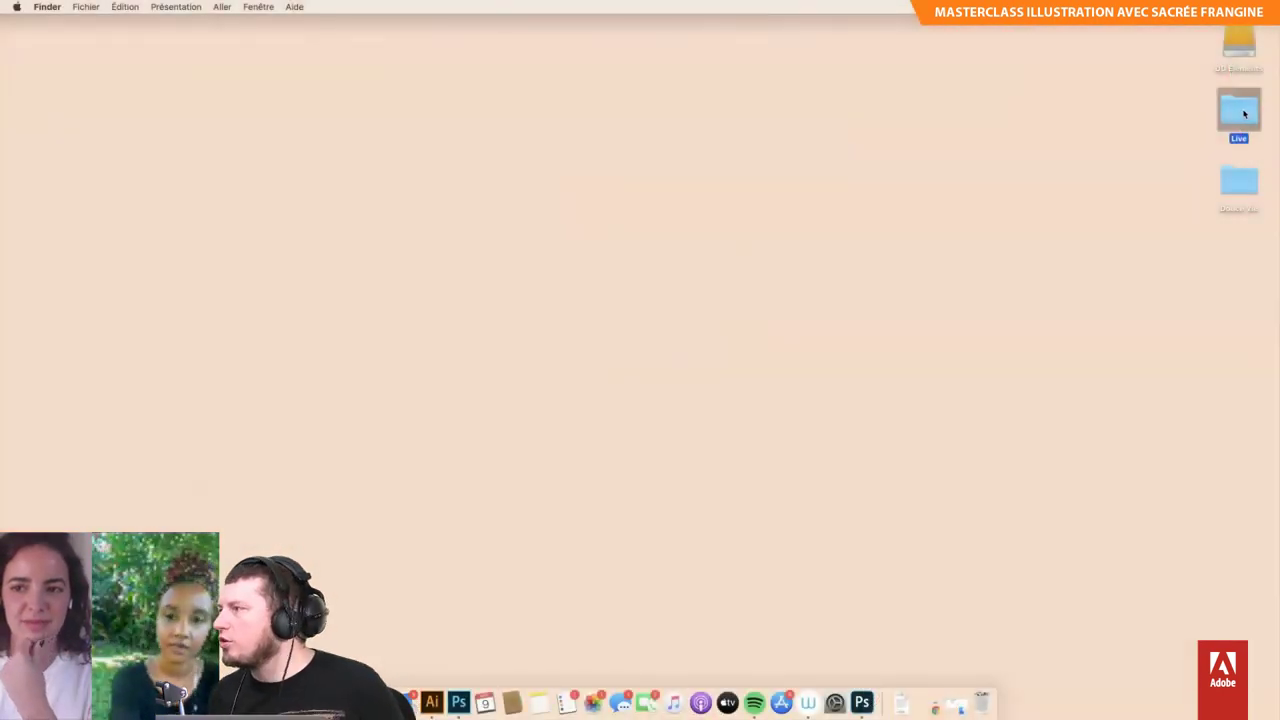
Step: Open the portrait PSD from the Live folder in Photoshop, accepting the colour profile prompt
{"action": "double_click", "coordinate": [1244, 114]}
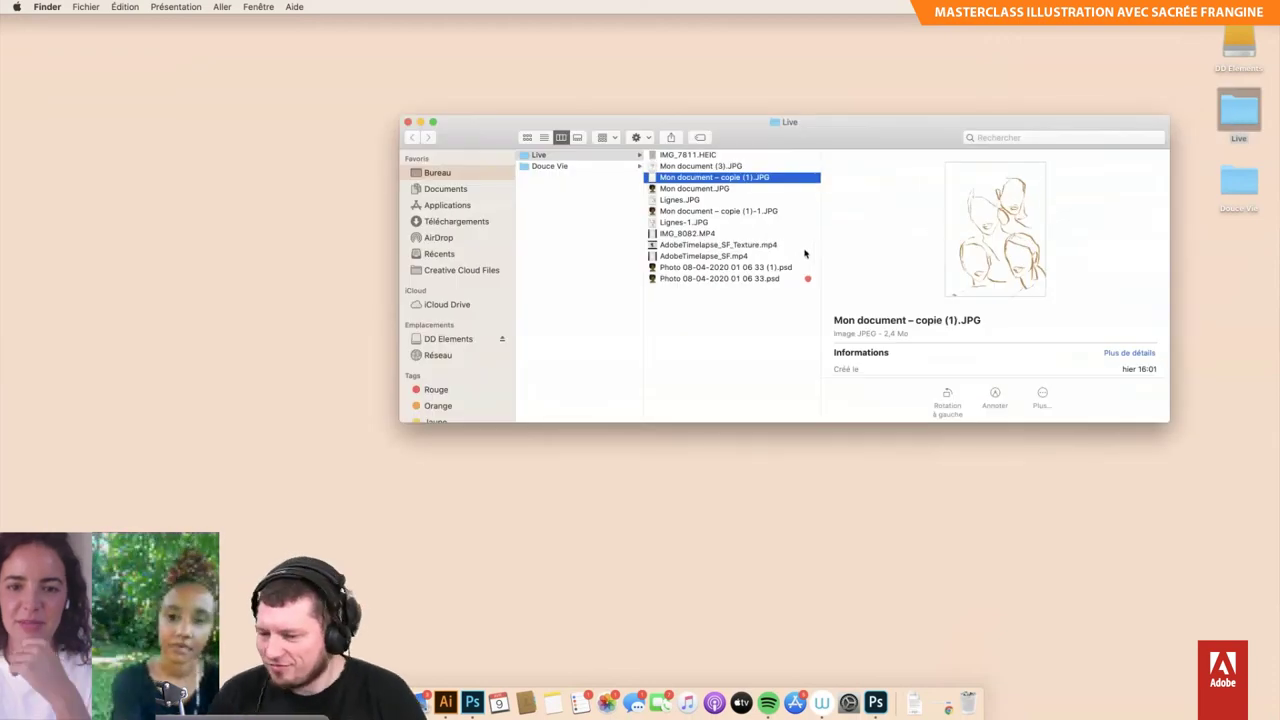
{"action": "left_click", "coordinate": [786, 280]}
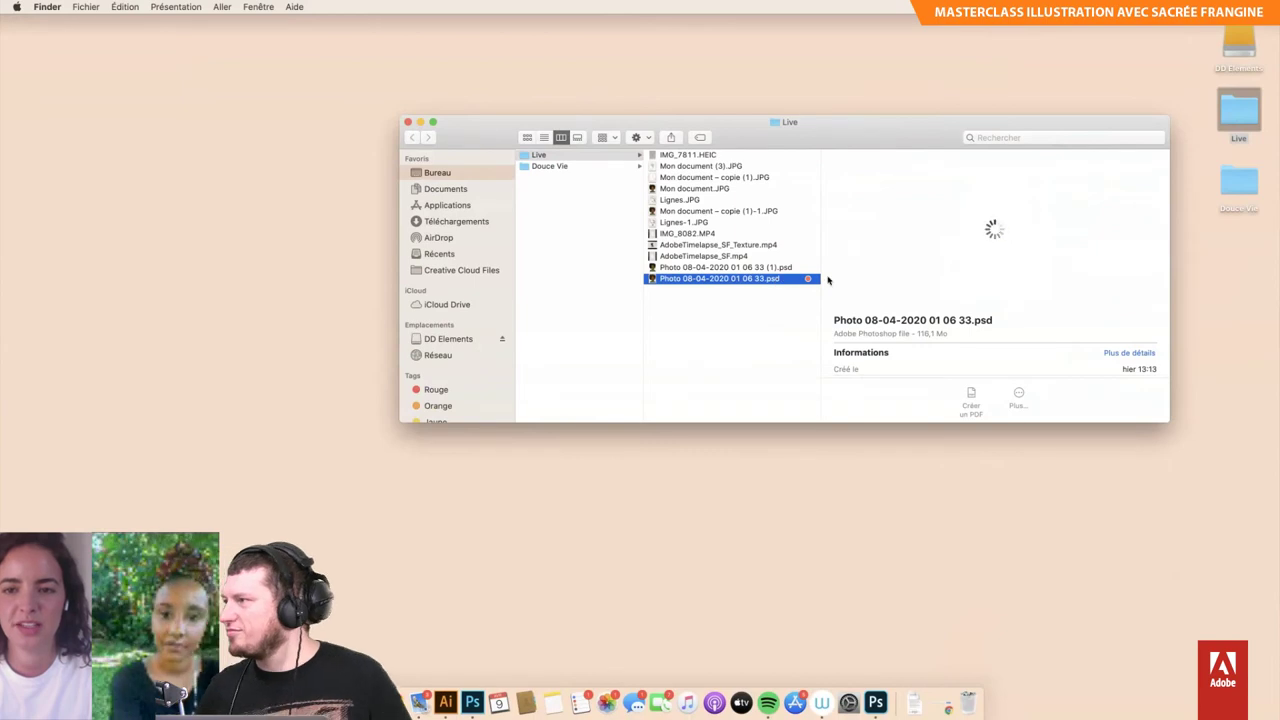
{"action": "left_click_drag", "start_coordinate": [778, 282], "coordinate": [472, 700]}
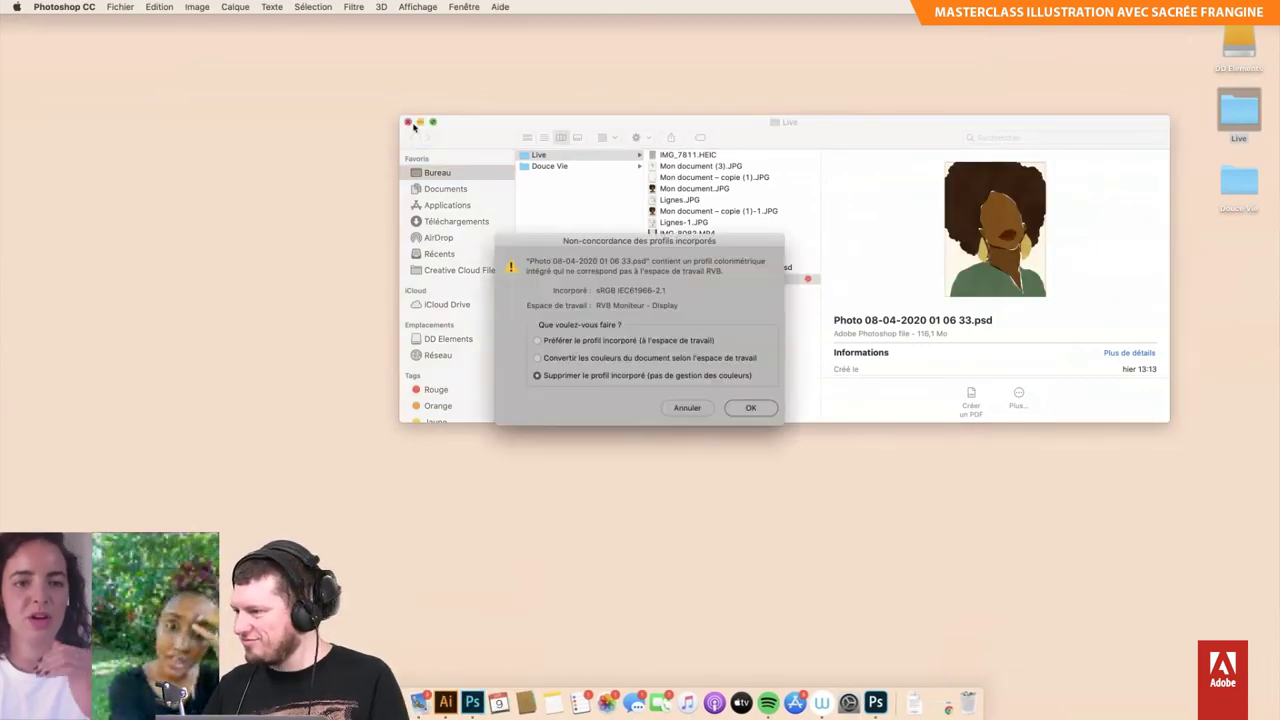
{"action": "left_click", "coordinate": [742, 410]}
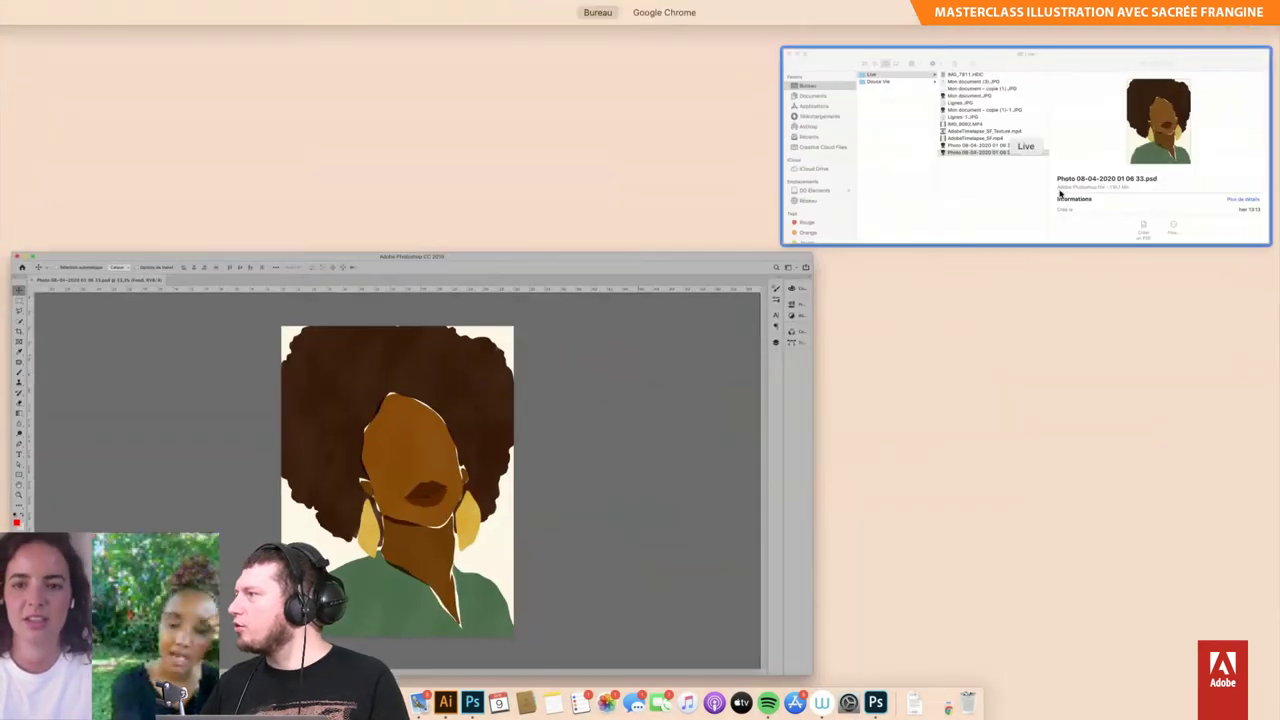
{"action": "left_click", "coordinate": [1060, 193]}
{"action": "key", "text": "super+m"}
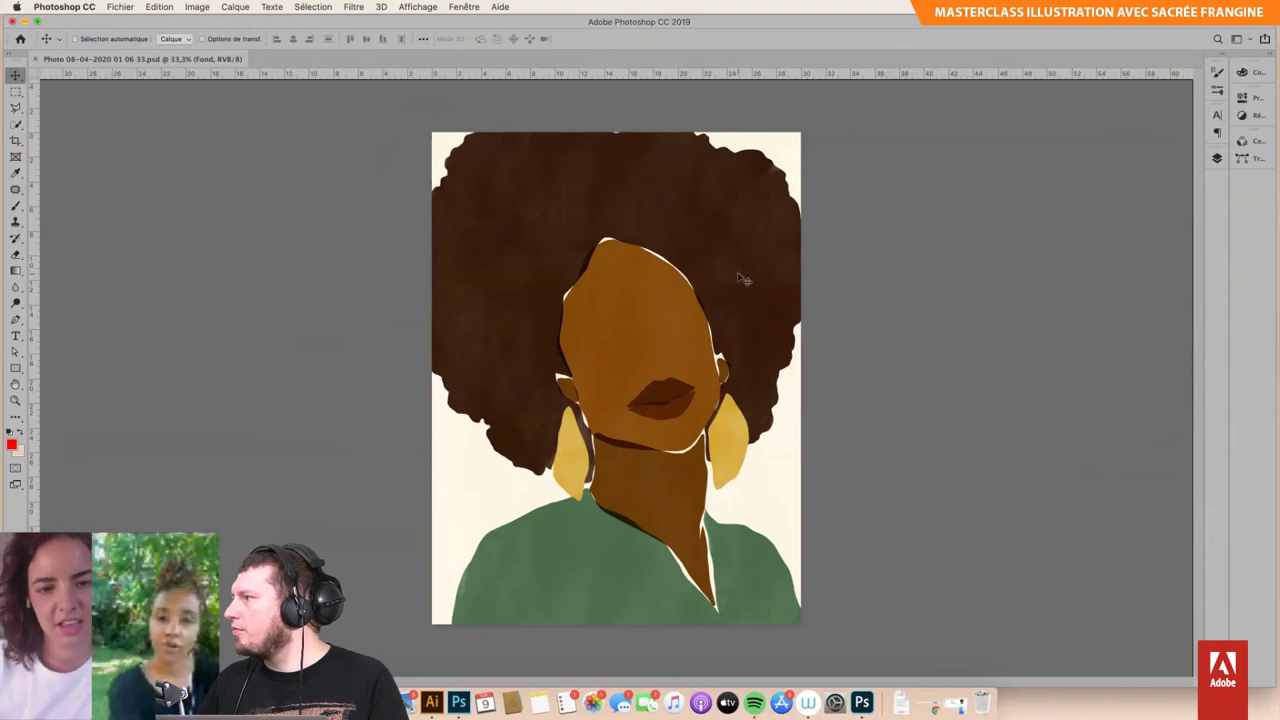
Step: Select the Cheveux layer and add a Courbe de transfert de dégradé (gradient map) adjustment layer
{"action": "left_click", "coordinate": [1217, 158]}
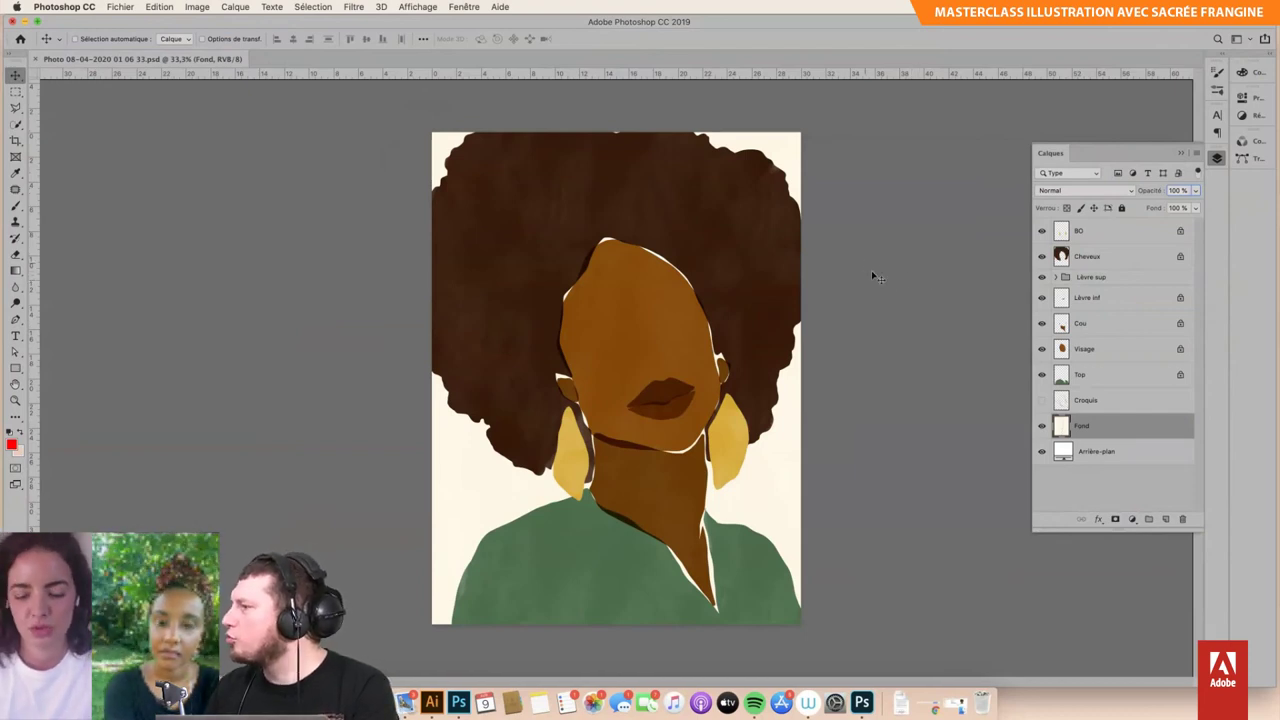
{"action": "scroll", "coordinate": [896, 285], "scroll_direction": "up", "scroll_amount": 1}
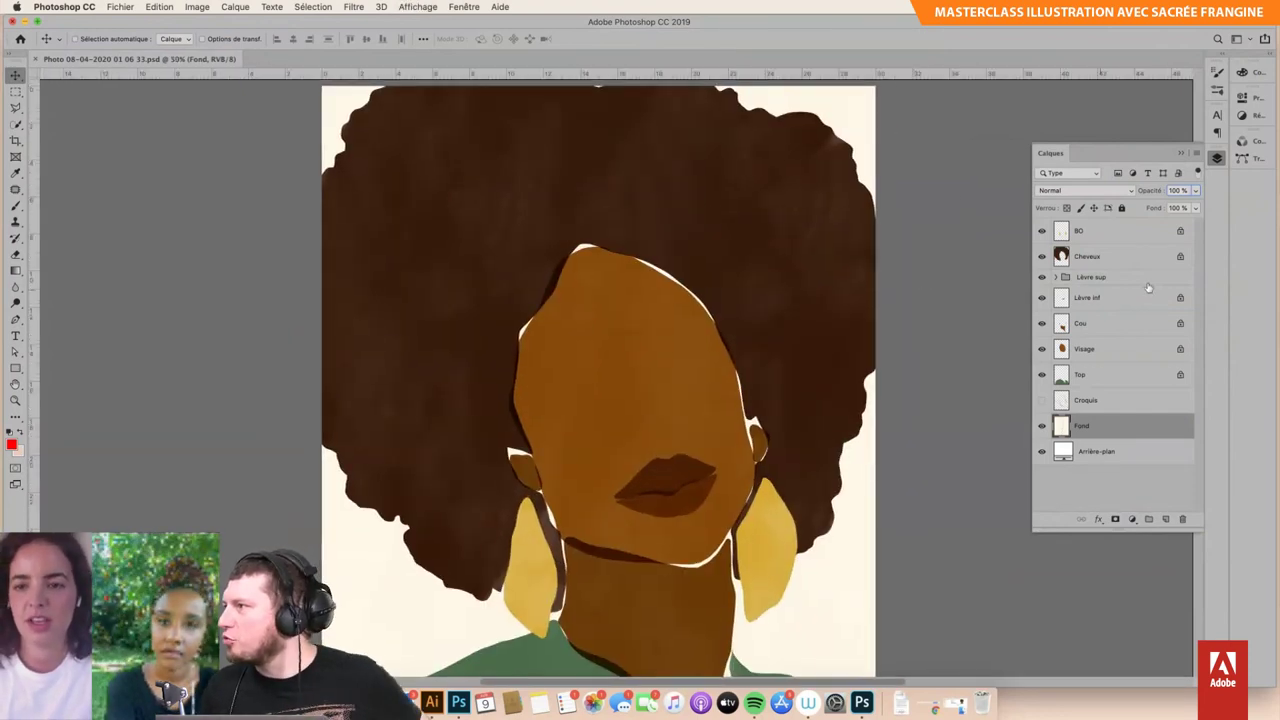
{"action": "left_click", "coordinate": [1152, 257]}
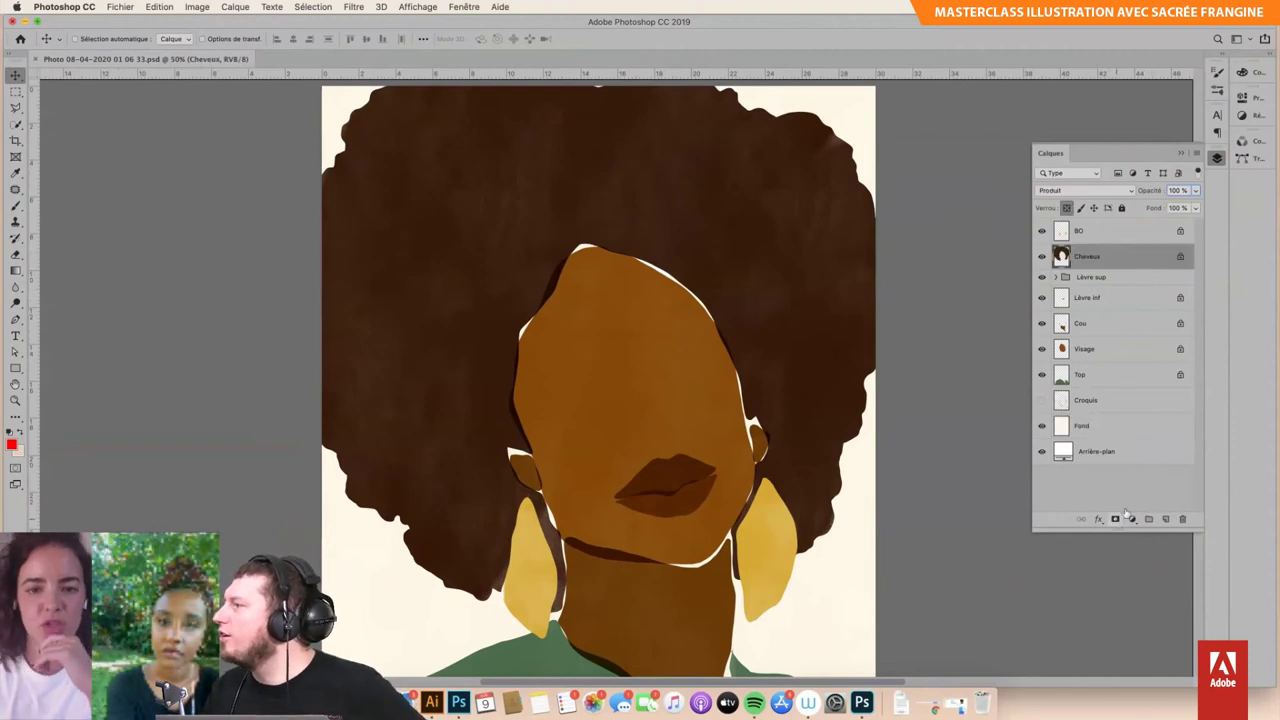
{"action": "mouse_move", "coordinate": [926, 420]}
{"action": "left_mouse_down"}
{"action": "mouse_move", "coordinate": [986, 200]}
{"action": "mouse_move", "coordinate": [951, 420]}
{"action": "left_mouse_up"}
{"action": "key", "text": "ctrl+r"}
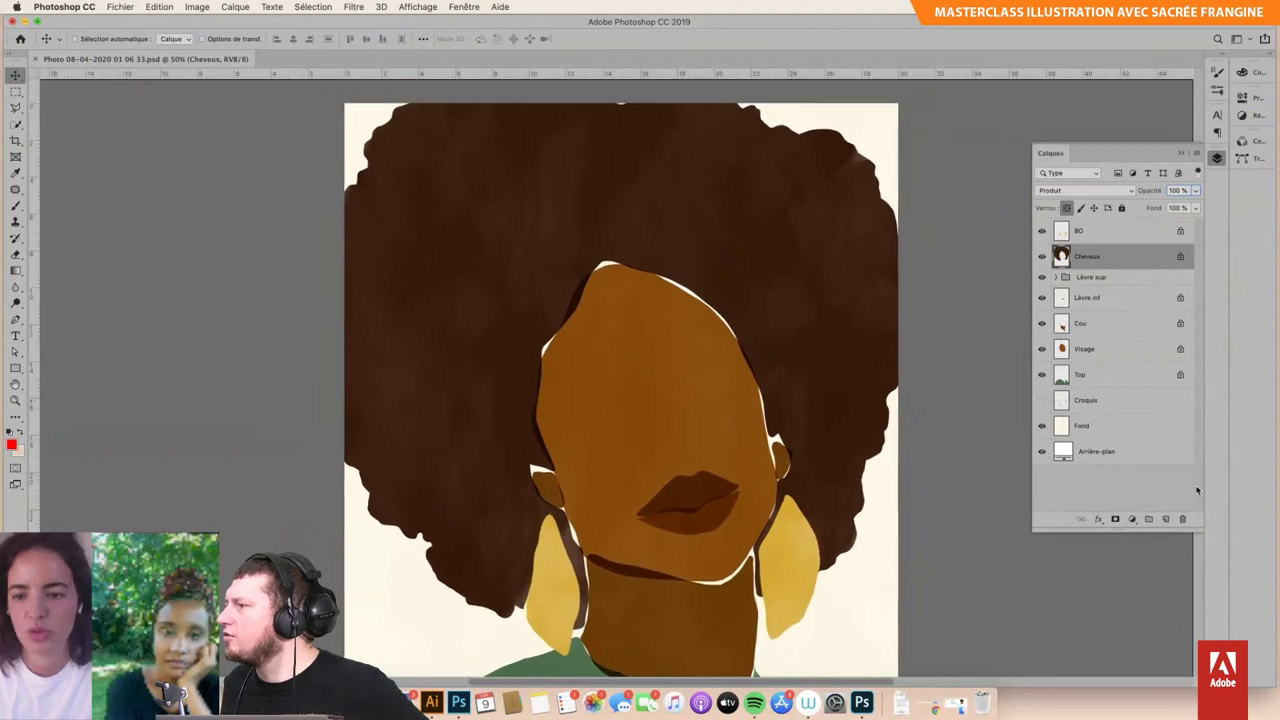
{"action": "left_click", "coordinate": [1133, 521]}
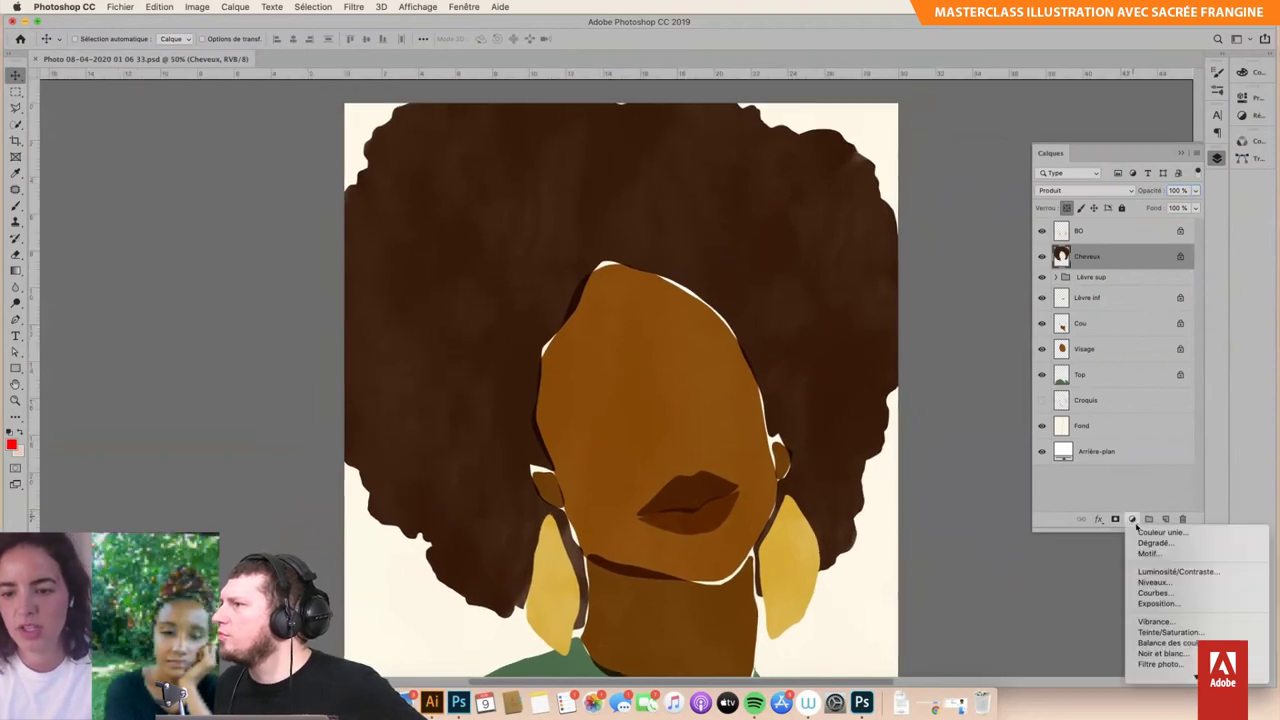
{"action": "left_click", "coordinate": [1168, 665]}
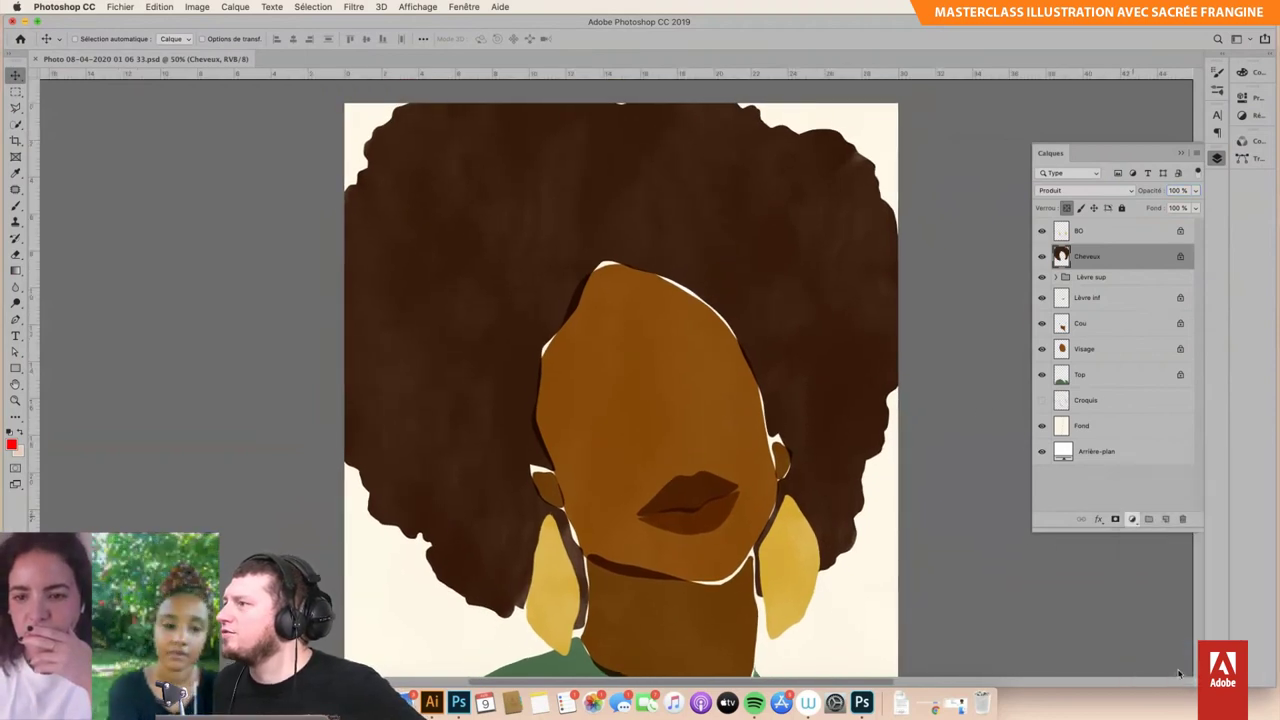
Step: Clip the gradient map to the hair, set its dark stop to #190801, and enable Tramage
{"action": "left_click", "coordinate": [1134, 331]}
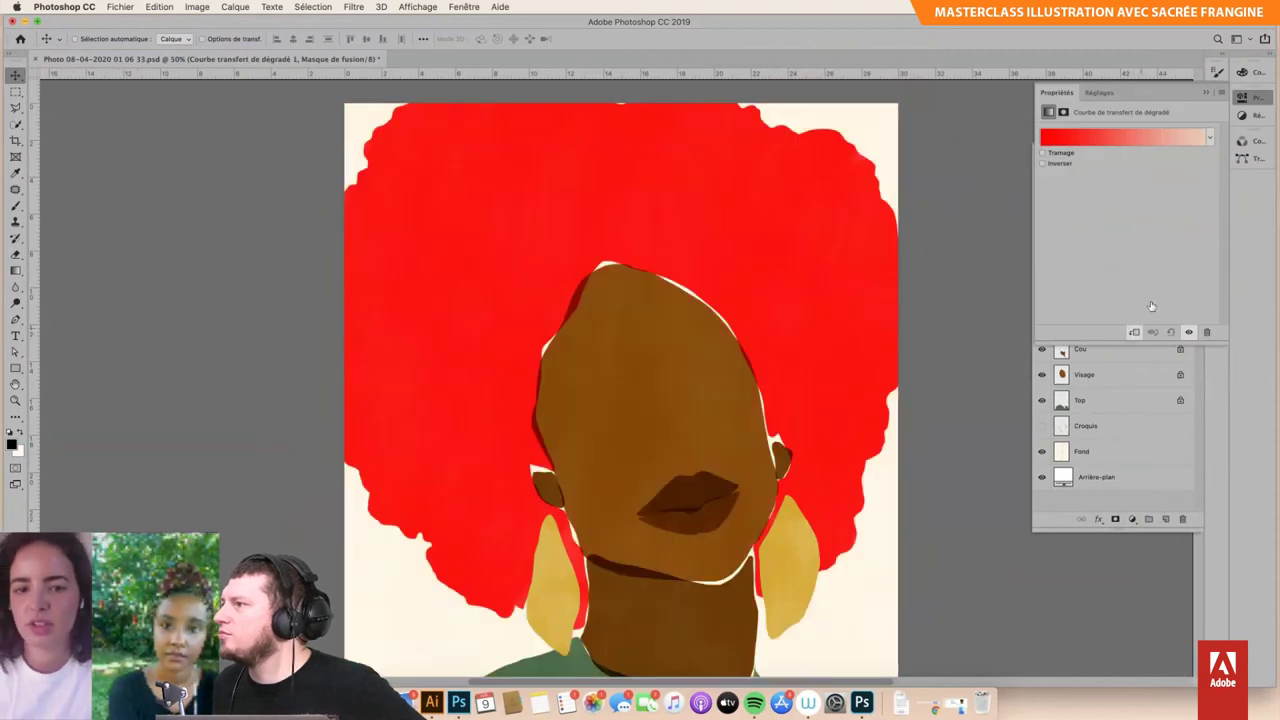
{"action": "left_click", "coordinate": [1127, 137]}
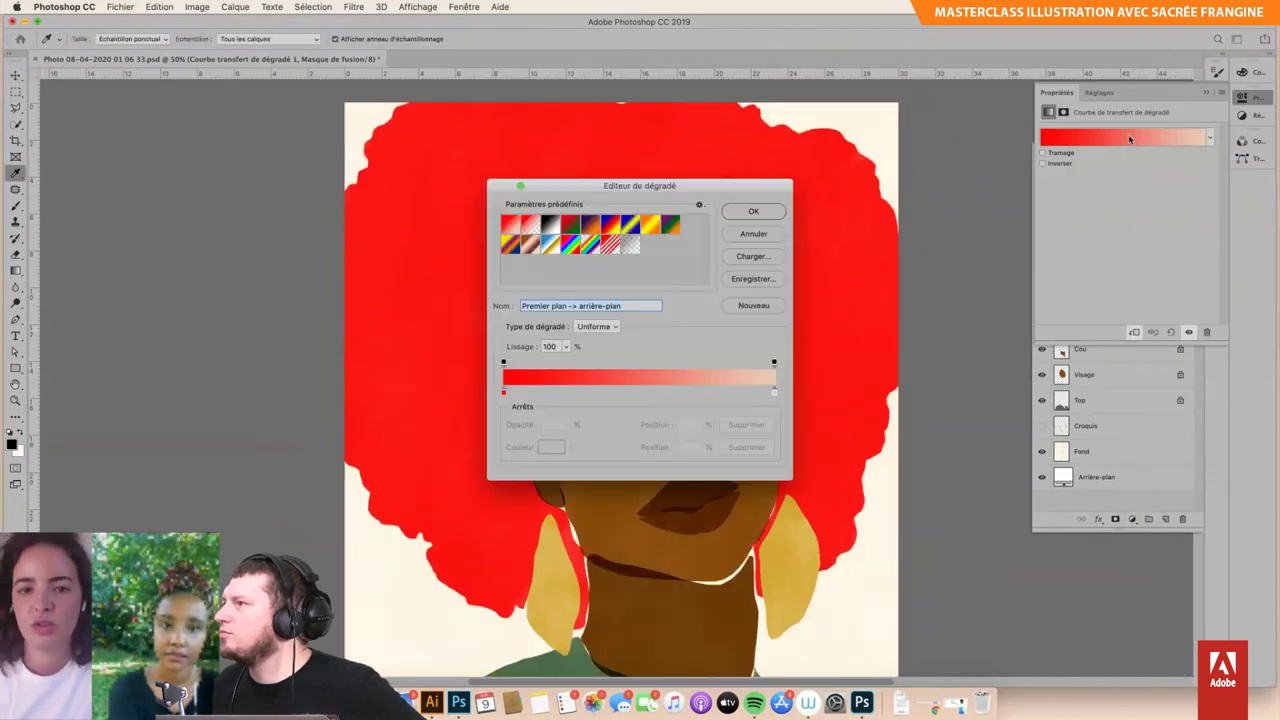
{"action": "left_click", "coordinate": [503, 391]}
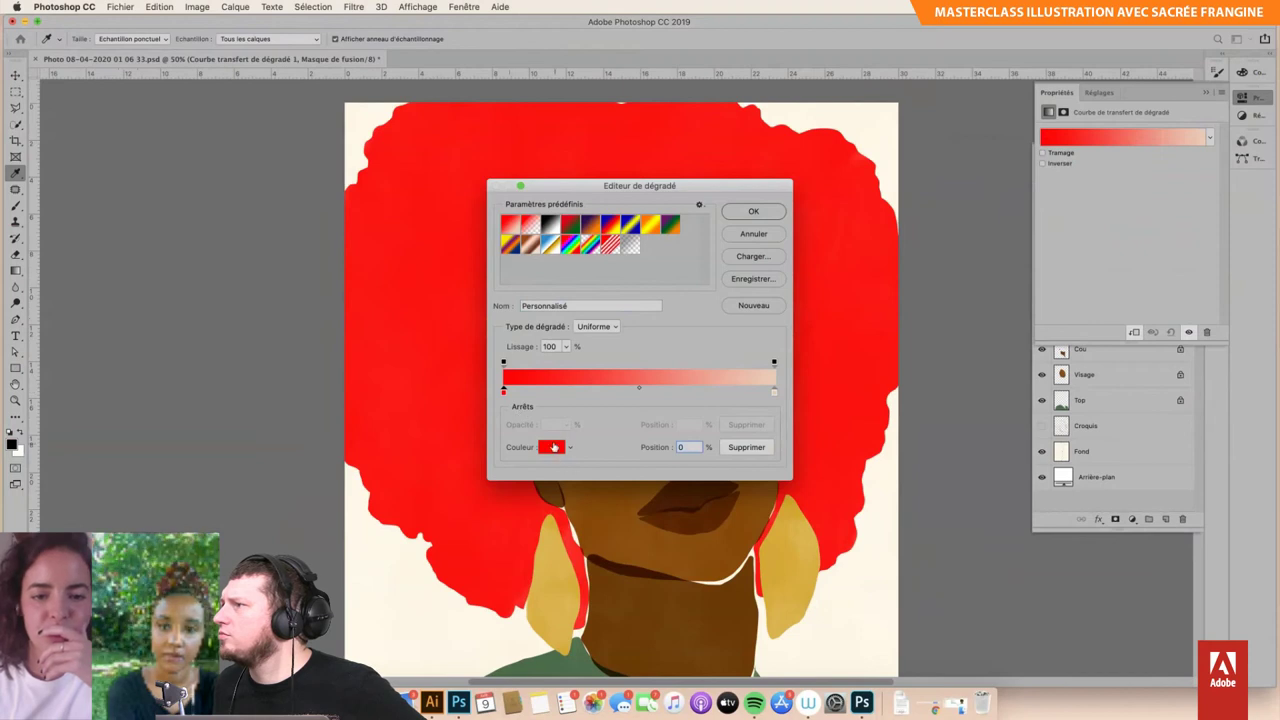
{"action": "left_click", "coordinate": [552, 447]}
{"action": "left_click_drag", "start_coordinate": [824, 518], "coordinate": [823, 510]}
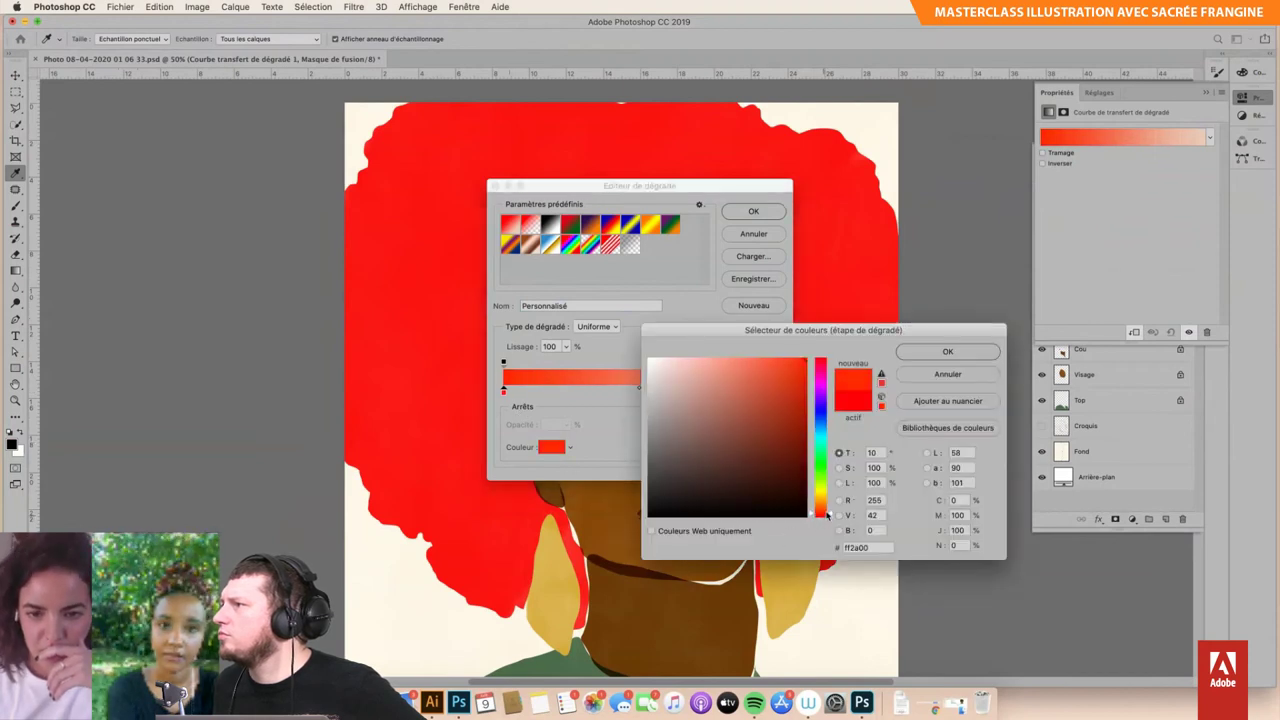
{"action": "left_click", "coordinate": [795, 497]}
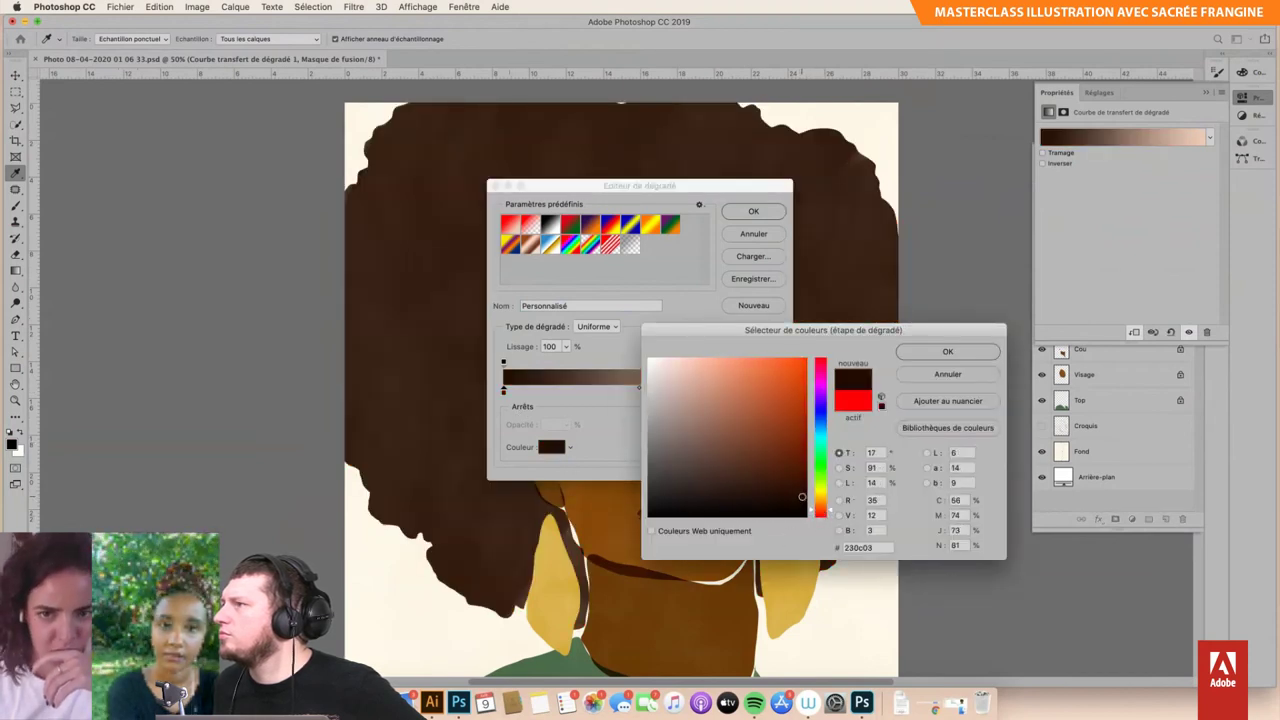
{"action": "left_click_drag", "start_coordinate": [801, 497], "coordinate": [799, 500]}
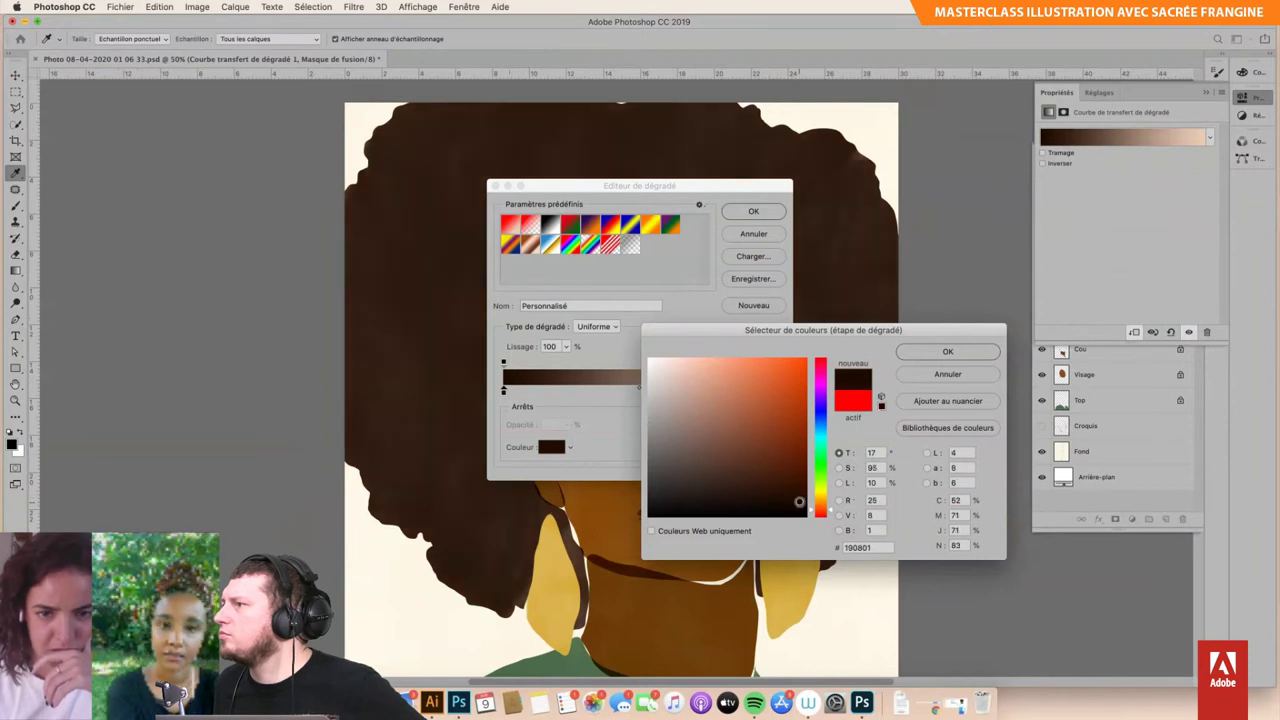
{"action": "left_click", "coordinate": [941, 351]}
{"action": "left_click", "coordinate": [755, 210]}
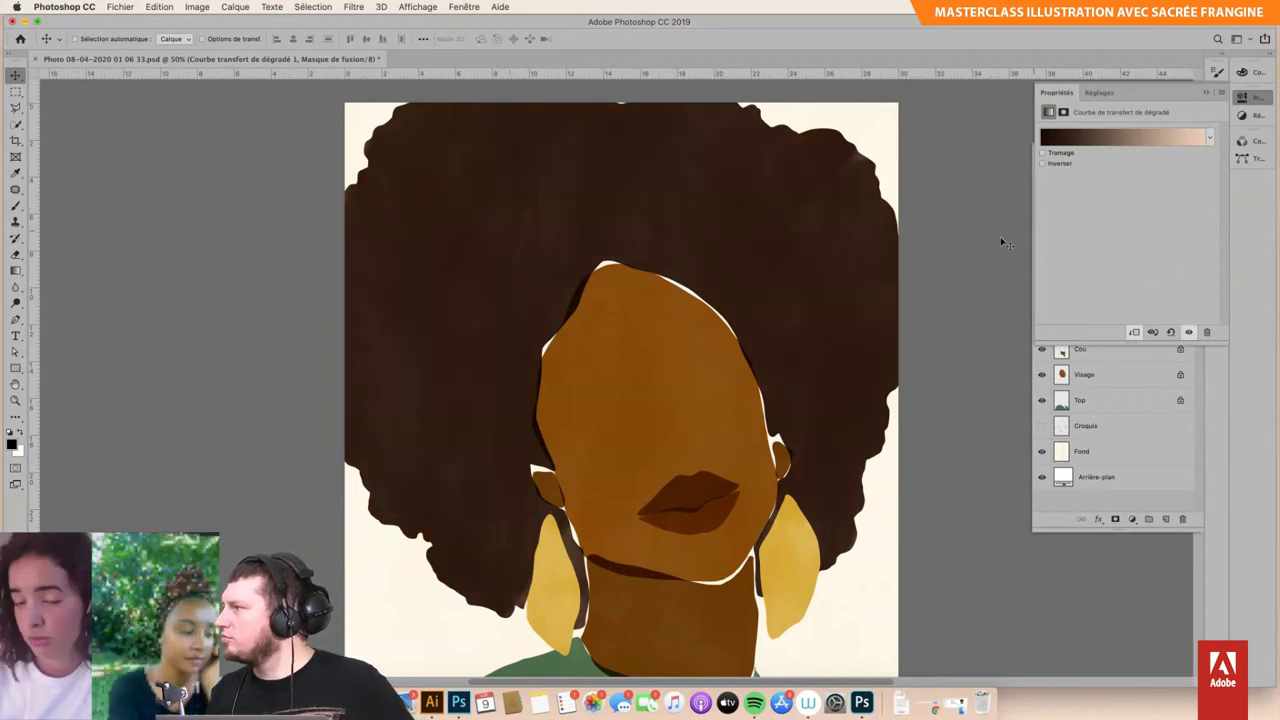
{"action": "left_click", "coordinate": [1060, 152]}
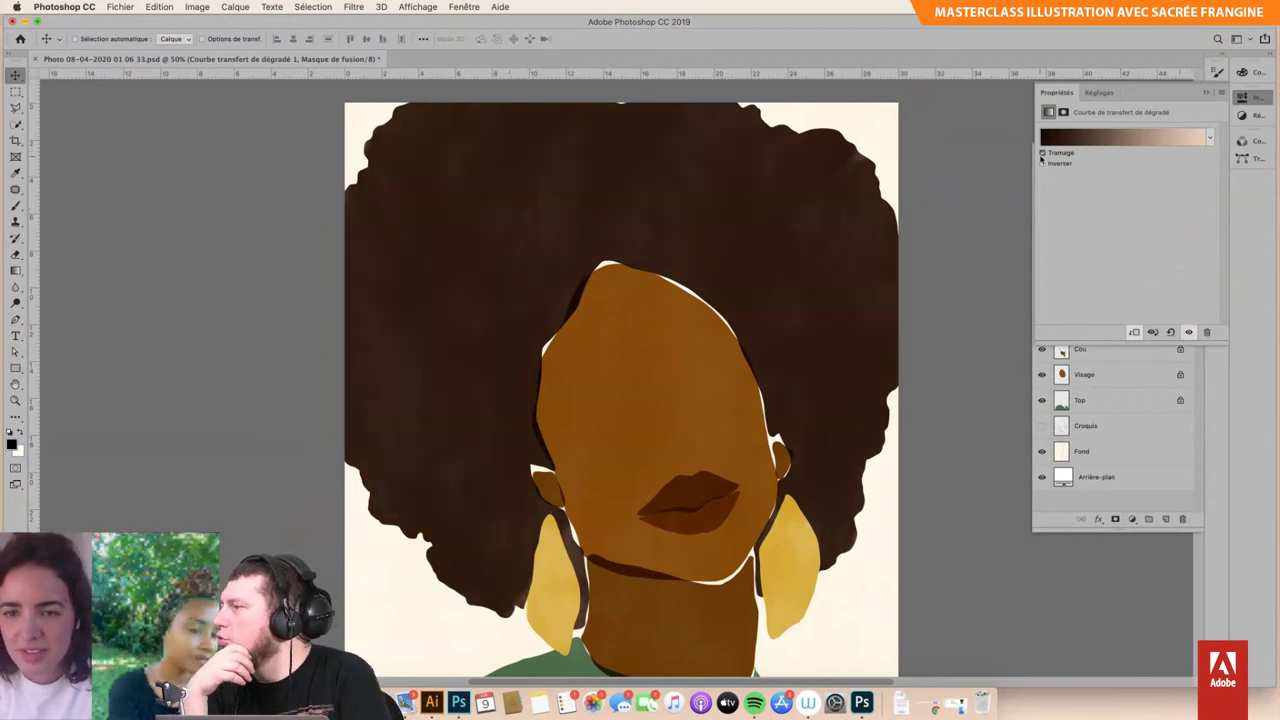
Step: Select the Top layer and switch to the Pen tool, zoomed in on the neckline
{"action": "left_click", "coordinate": [1212, 97]}
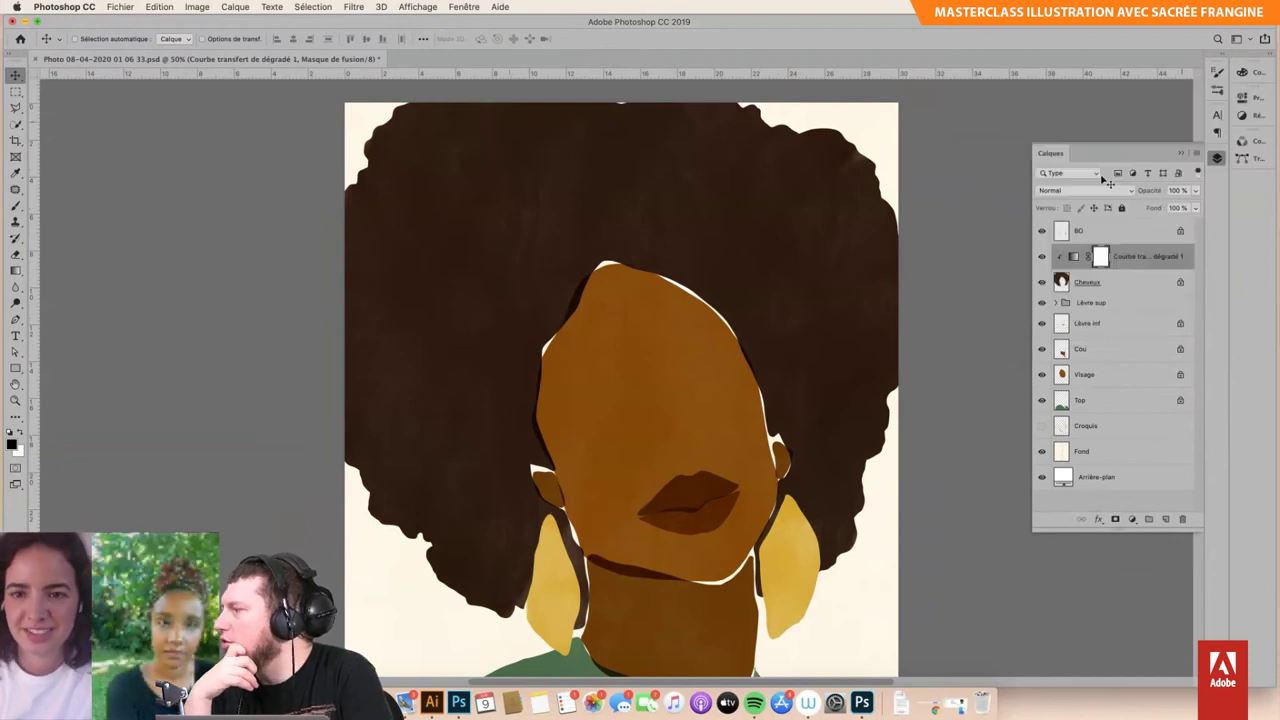
{"action": "mouse_move", "coordinate": [966, 331]}
{"action": "left_mouse_down"}
{"action": "mouse_move", "coordinate": [987, 214]}
{"action": "mouse_move", "coordinate": [974, 131]}
{"action": "mouse_move", "coordinate": [974, 288]}
{"action": "mouse_move", "coordinate": [986, 249]}
{"action": "mouse_move", "coordinate": [967, 124]}
{"action": "left_mouse_up"}
{"action": "key", "text": "ctrl+r"}
{"action": "left_click", "coordinate": [1112, 404]}
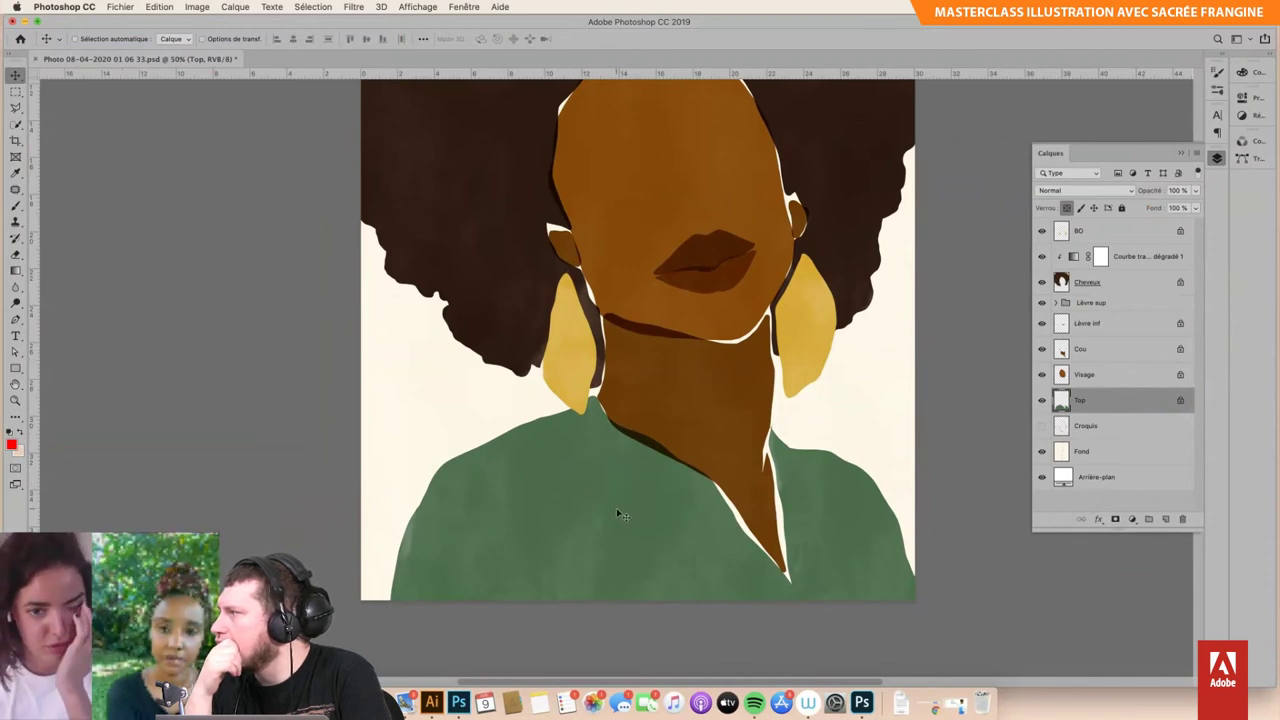
{"action": "key", "text": "p"}
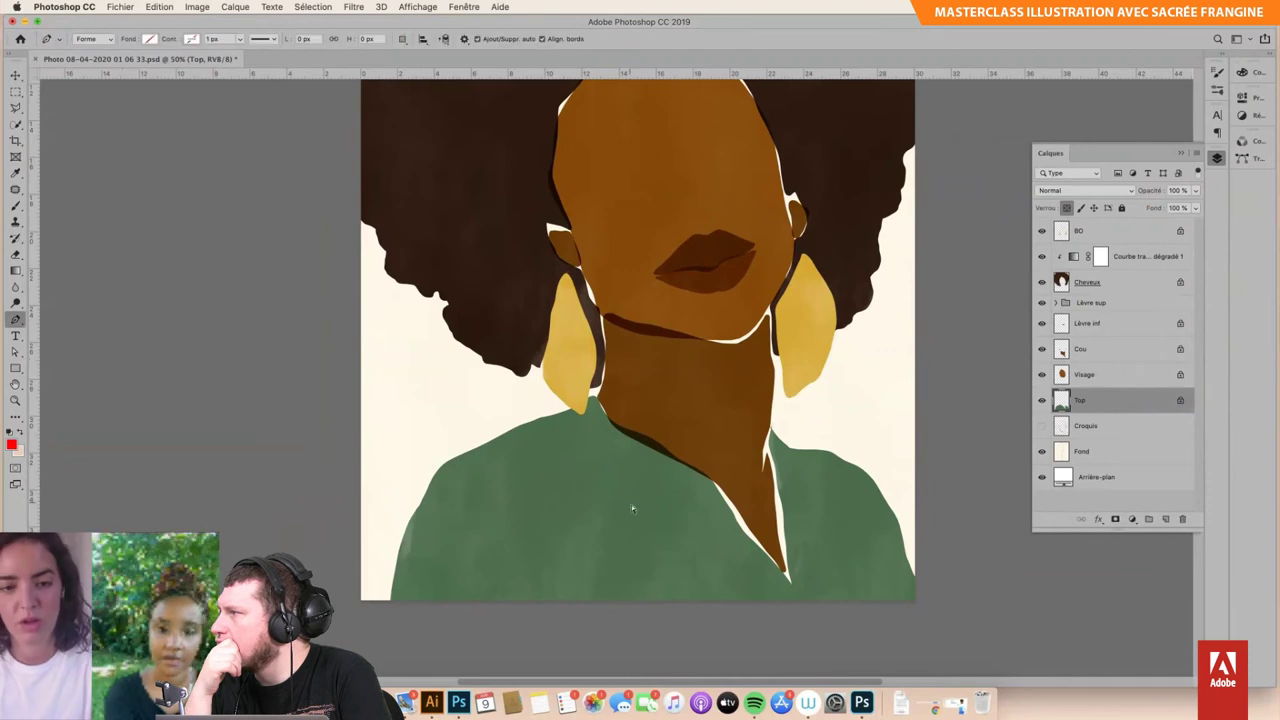
{"action": "key", "text": "super+plus"}
{"action": "scroll", "coordinate": [685, 360], "scroll_direction": "down", "scroll_amount": 3}
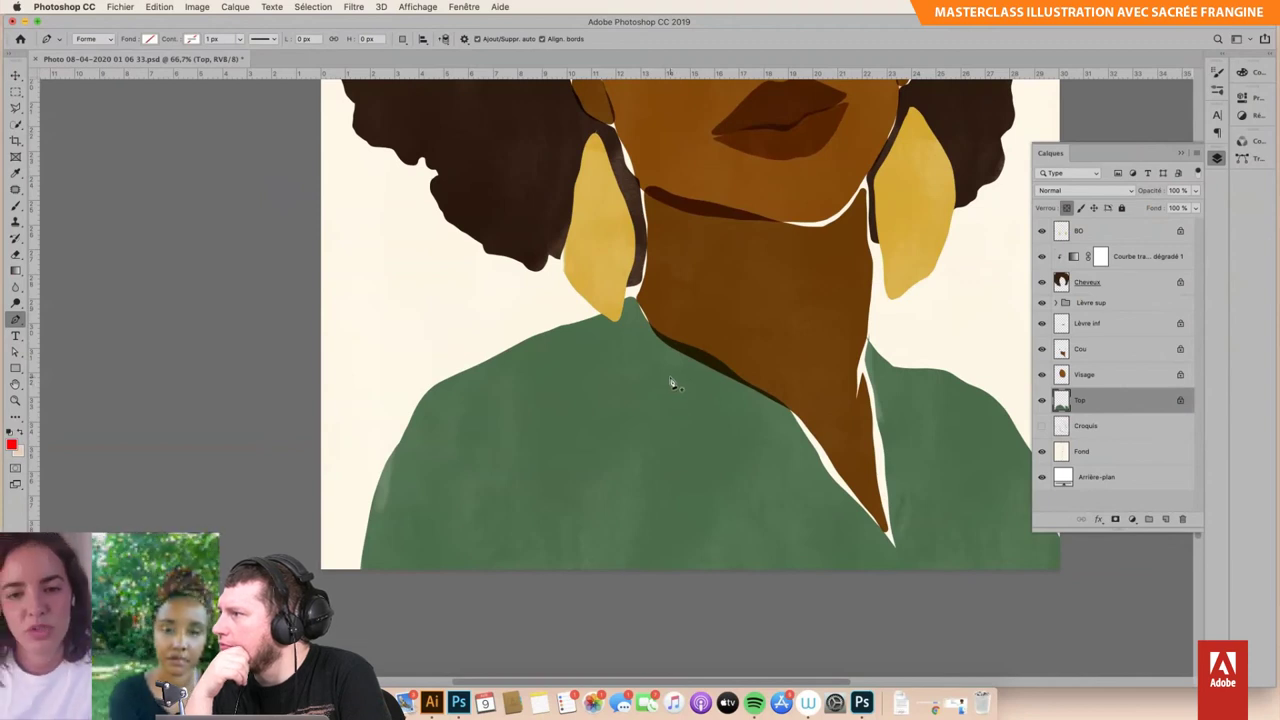
Step: Trace curved path points from the neckline down the green top
{"action": "left_click_drag", "start_coordinate": [651, 356], "coordinate": [705, 414]}
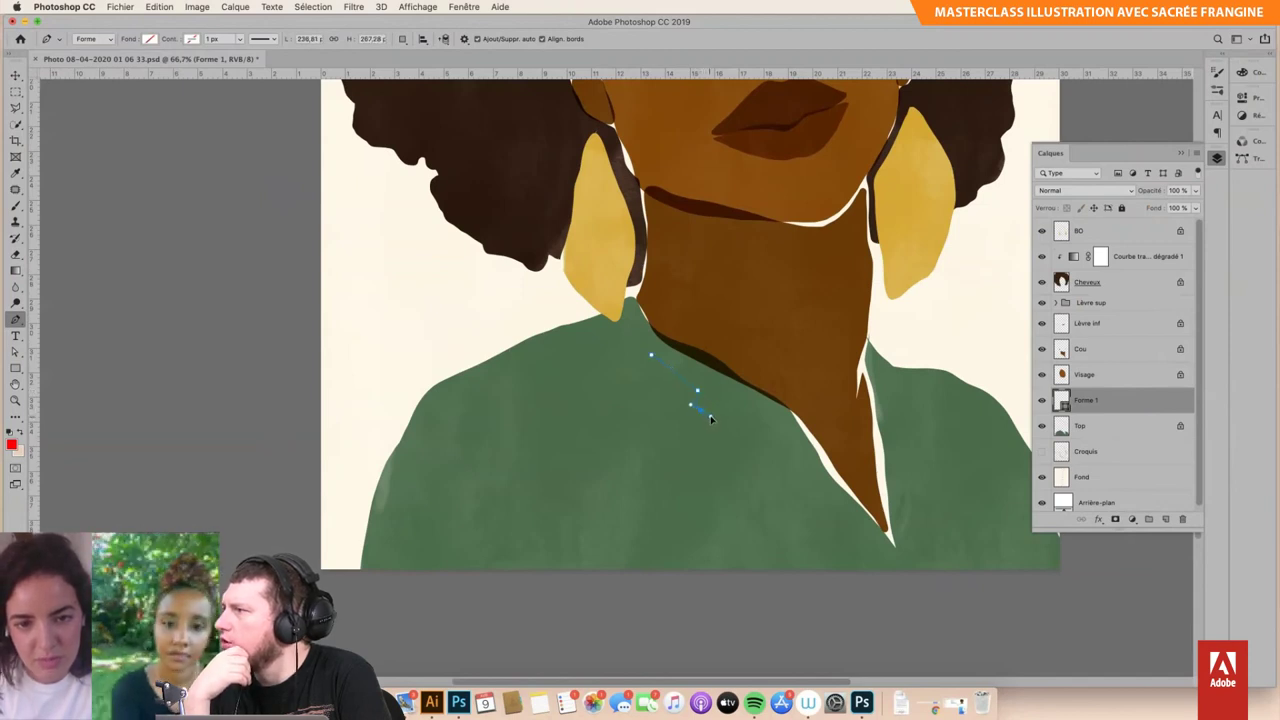
{"action": "left_click_drag", "start_coordinate": [725, 418], "coordinate": [733, 421]}
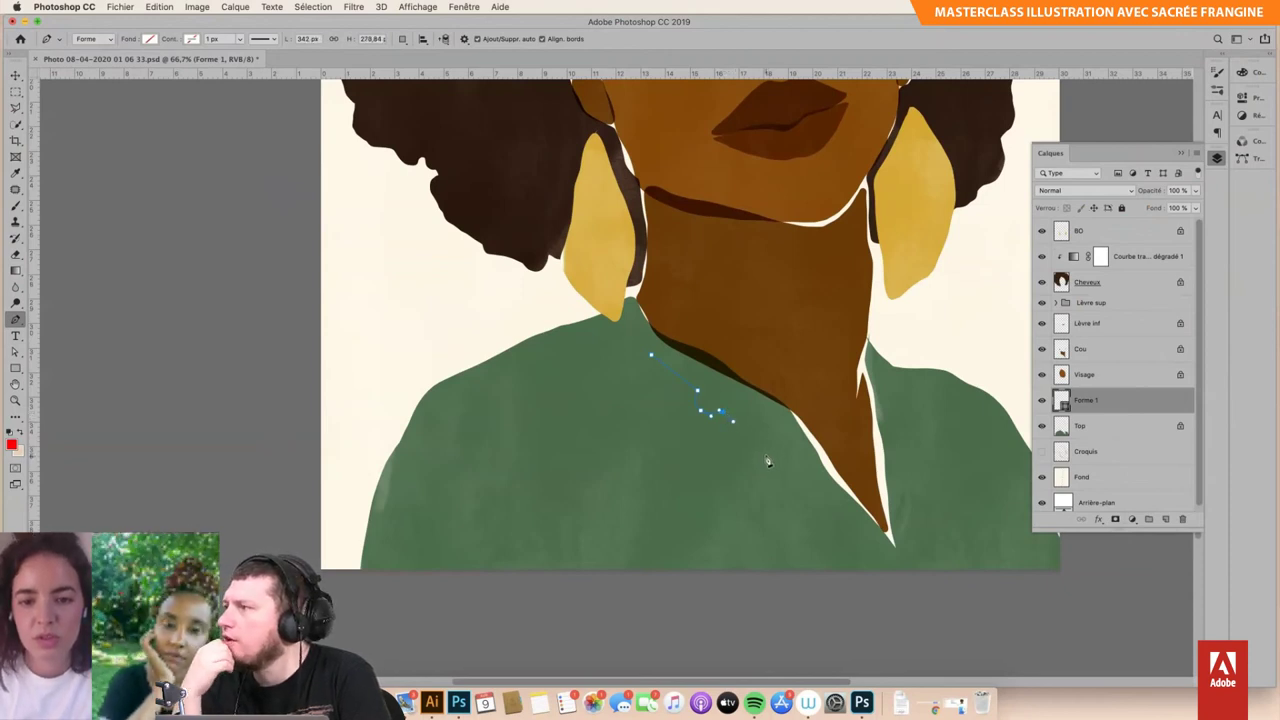
{"action": "left_click", "coordinate": [765, 460]}
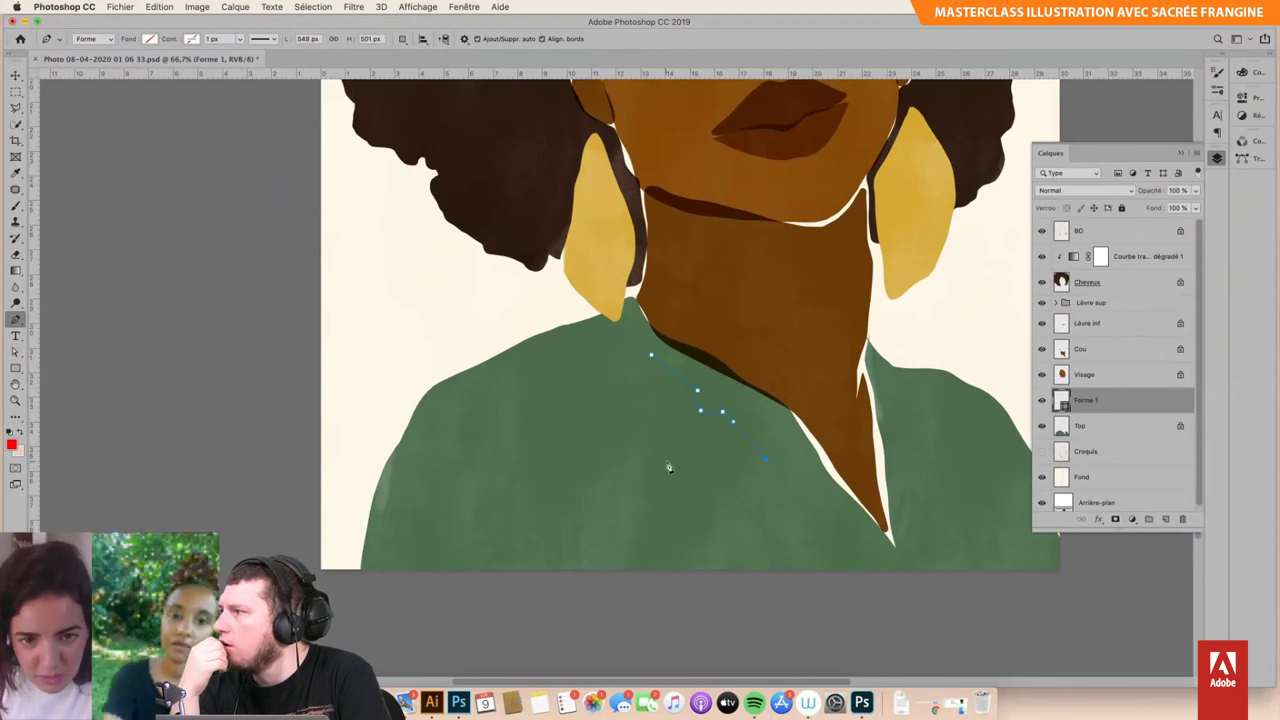
{"action": "key", "text": "ctrl+z"}
{"action": "key", "text": "ctrl+z"}
{"action": "key", "text": "ctrl+z"}
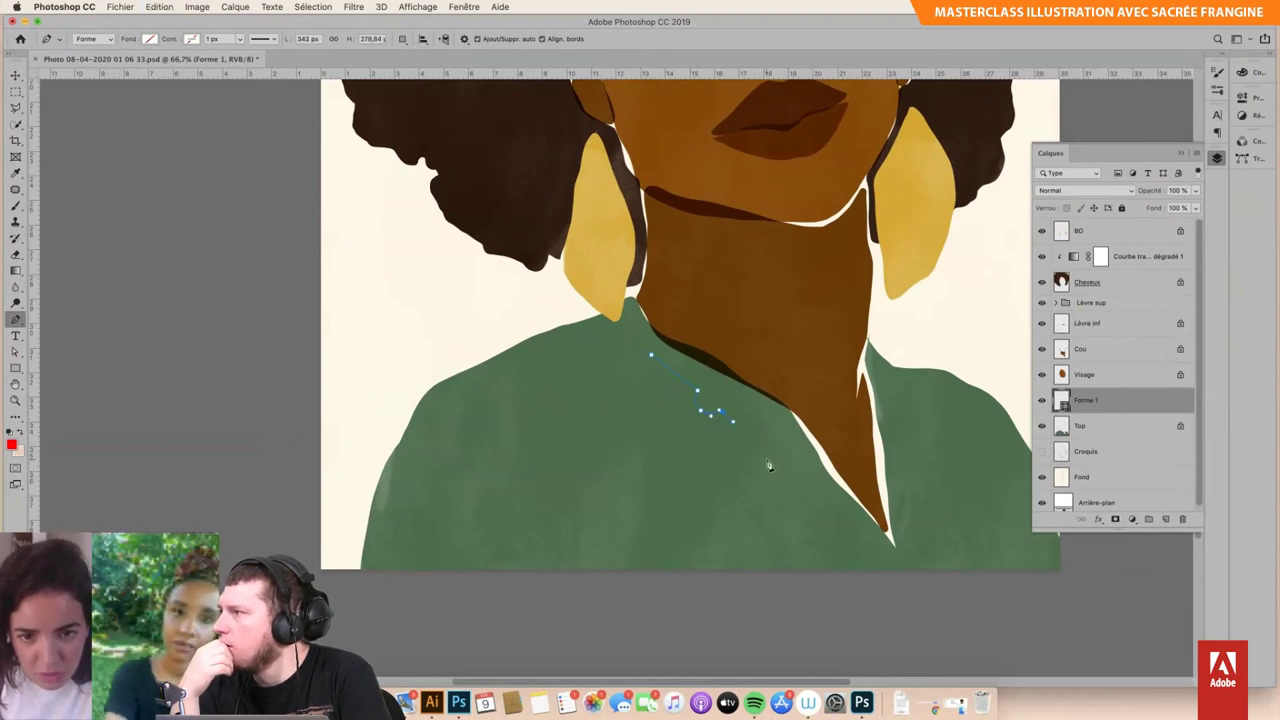
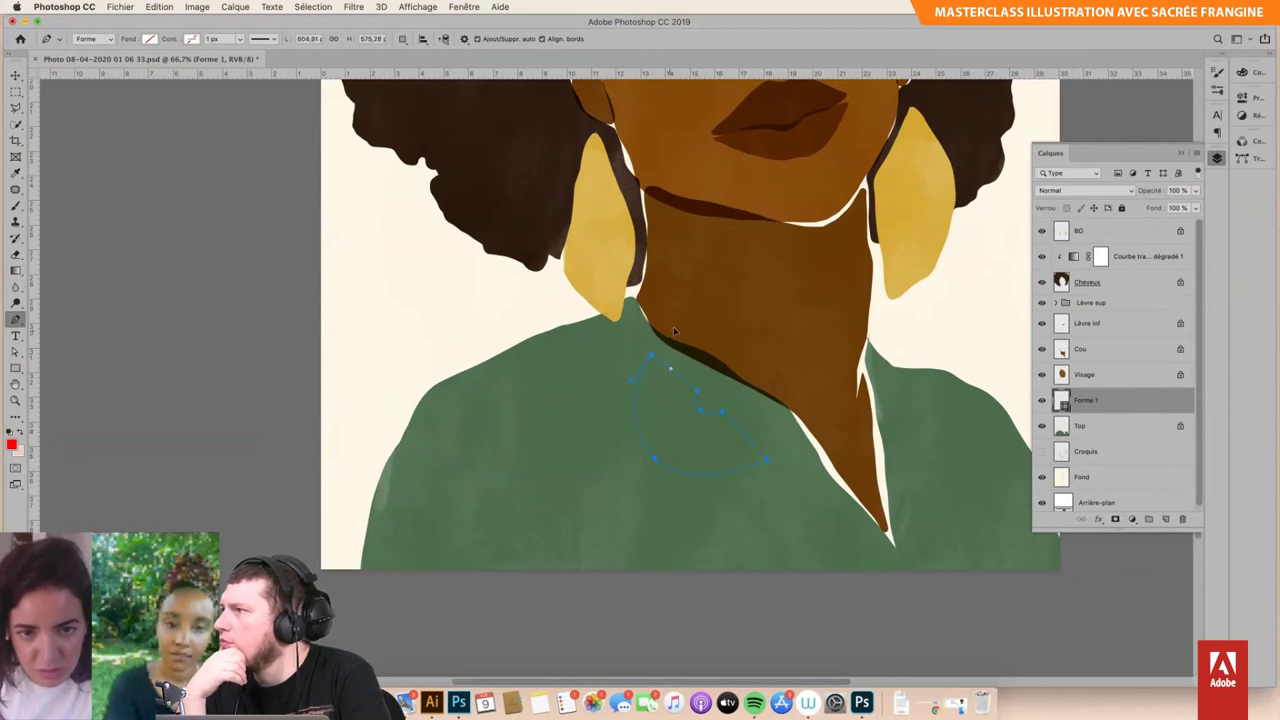
Step: Fill the half-disc shape with the green sampled from the shirt
{"action": "key", "text": "ctrl+z"}
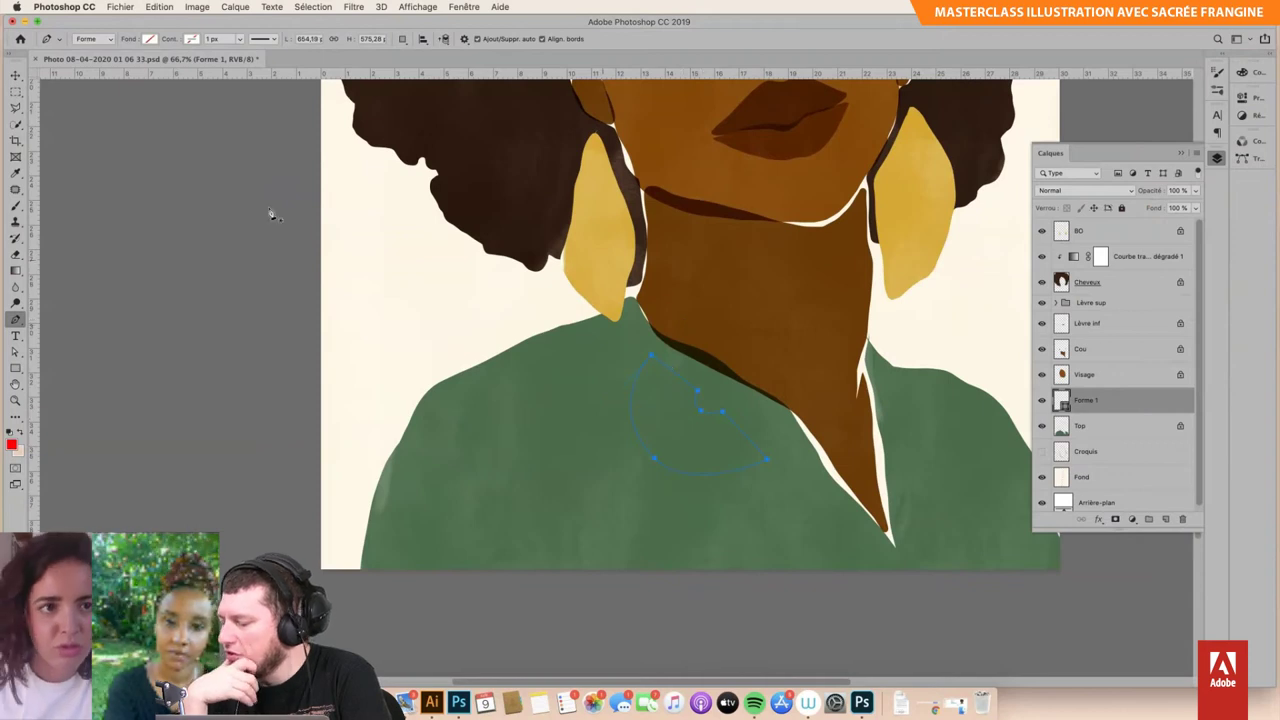
{"action": "left_click", "coordinate": [150, 39]}
{"action": "left_click", "coordinate": [226, 63]}
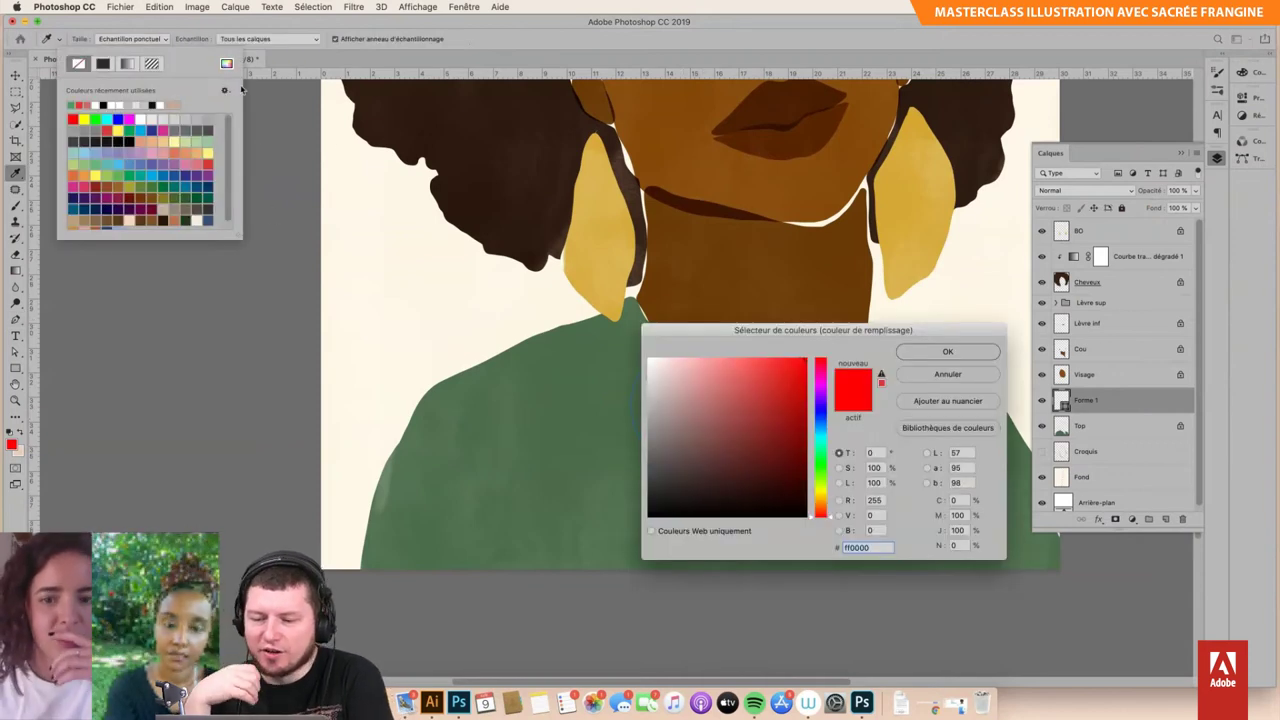
{"action": "left_click", "coordinate": [608, 391]}
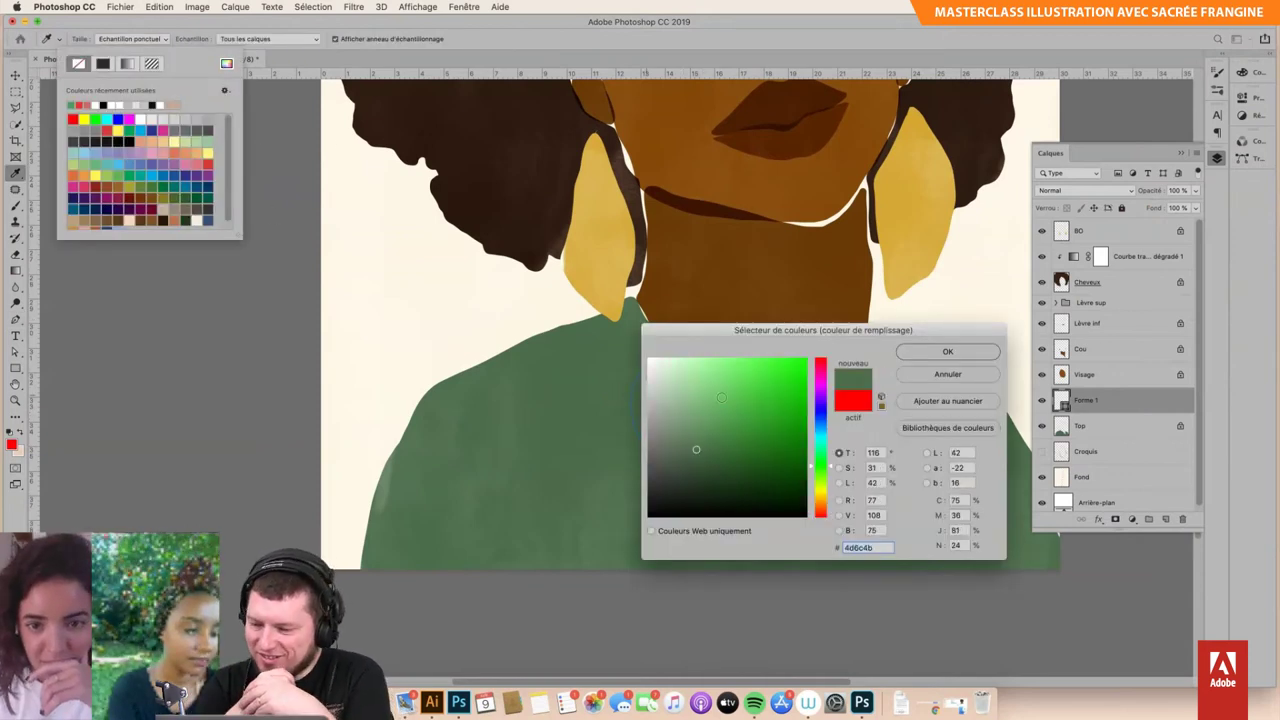
{"action": "left_click", "coordinate": [947, 351]}
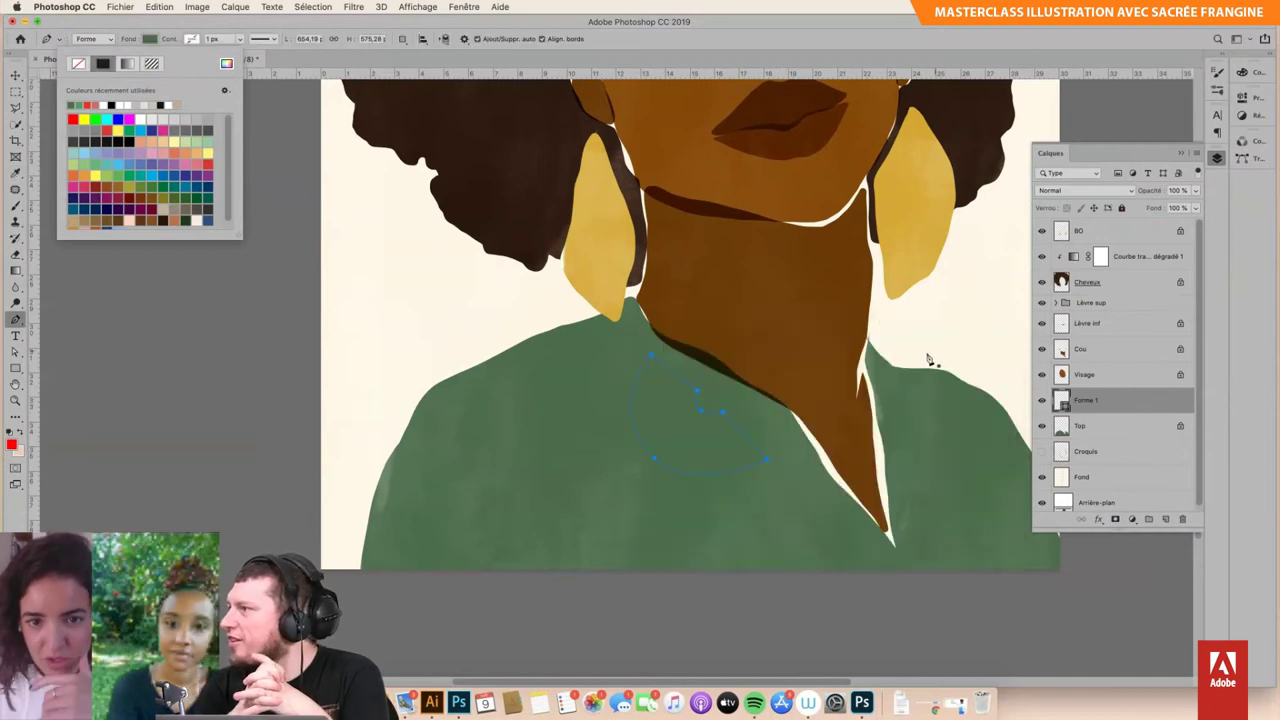
Step: Set the half-disc layer's blend mode to Multiply (Produit)
{"action": "left_click", "coordinate": [1085, 190]}
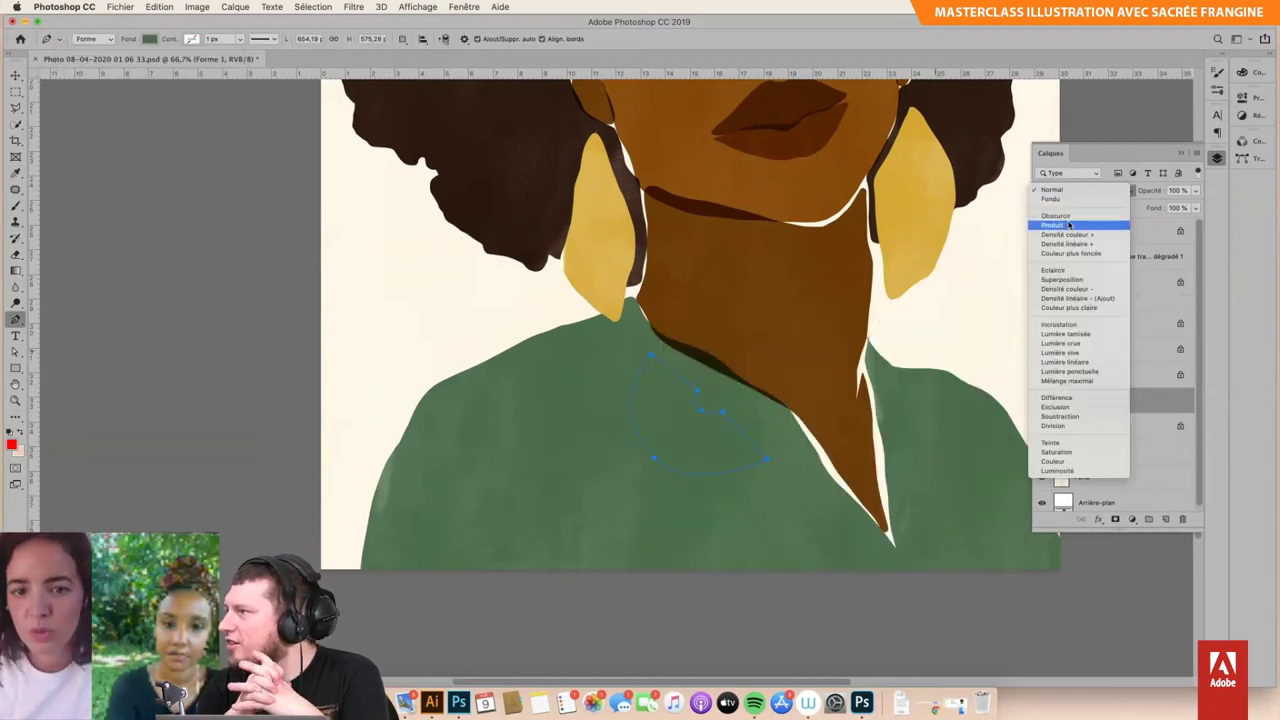
{"action": "left_click", "coordinate": [1072, 226]}
{"action": "left_click", "coordinate": [1085, 190]}
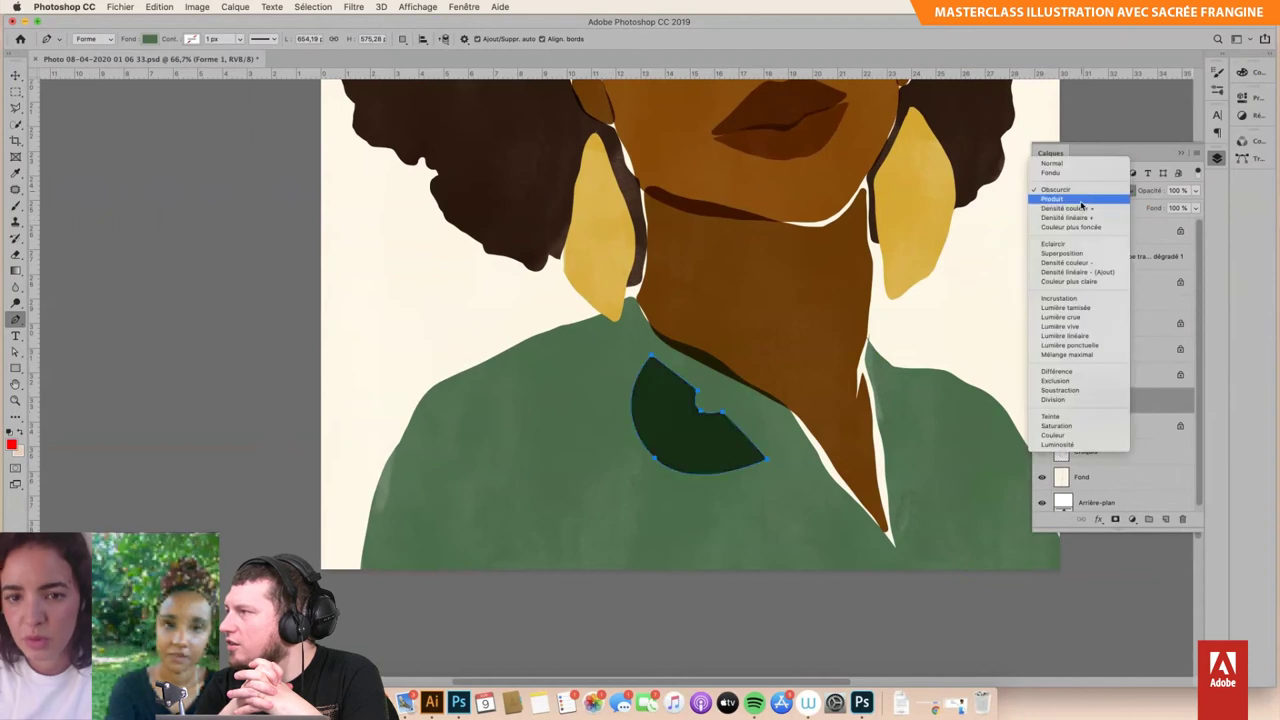
{"action": "left_click", "coordinate": [1056, 216]}
{"action": "key", "text": "Down"}
Step: Move the half-disc toward the collar and clip it to the shirt layer
{"action": "key", "text": "v"}
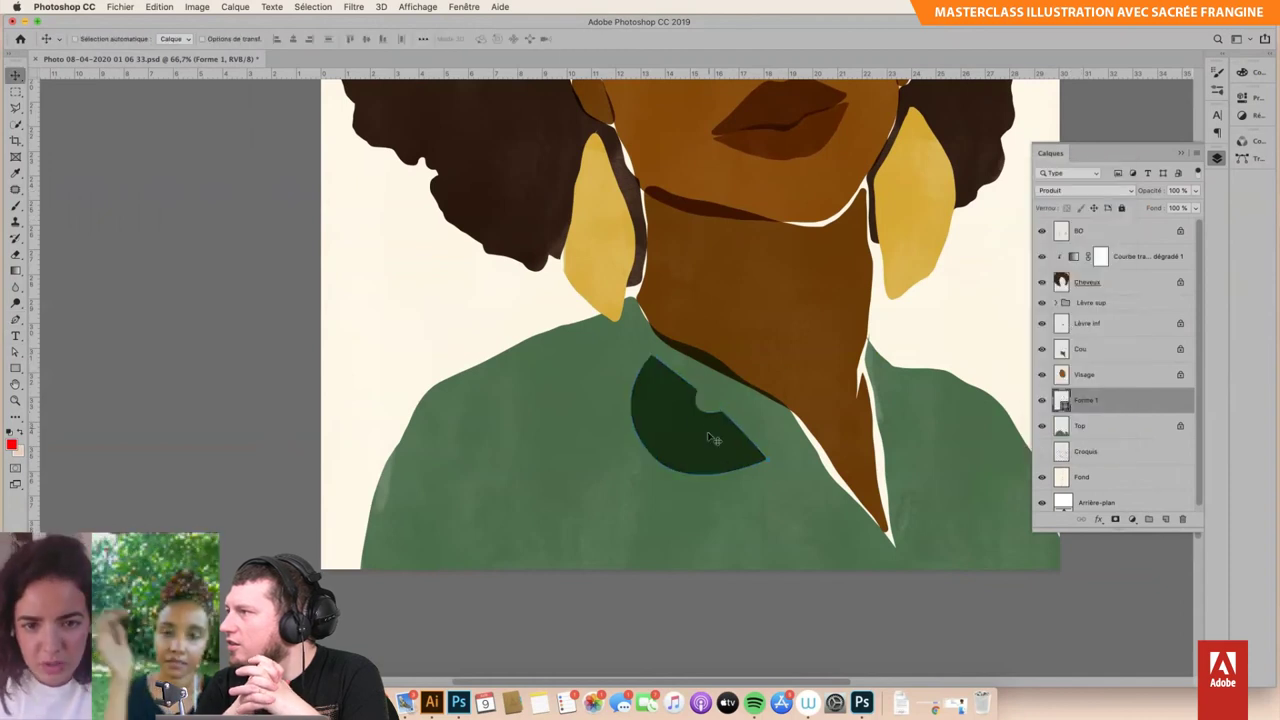
{"action": "mouse_move", "coordinate": [714, 437]}
{"action": "left_mouse_down"}
{"action": "mouse_move", "coordinate": [646, 391]}
{"action": "mouse_move", "coordinate": [595, 391]}
{"action": "left_mouse_up"}
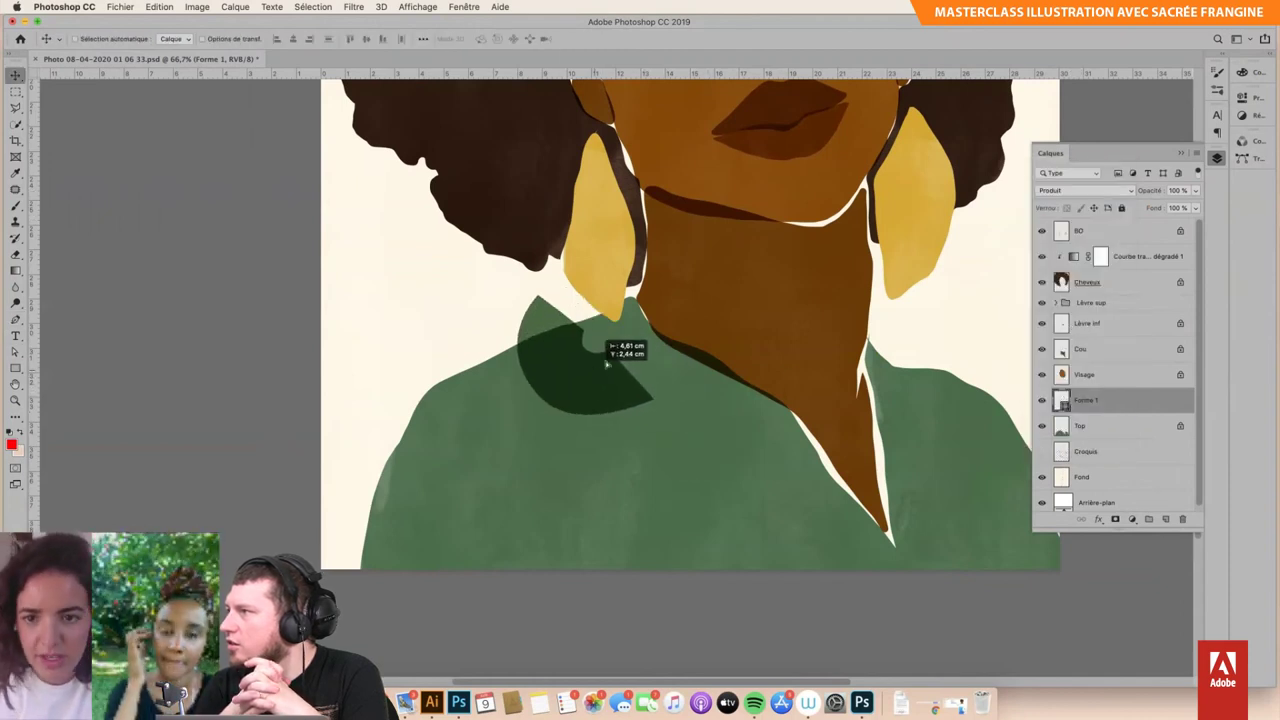
{"action": "left_click_drag", "start_coordinate": [597, 375], "coordinate": [587, 373]}
{"action": "left_click", "coordinate": [1122, 410], "text": "alt"}
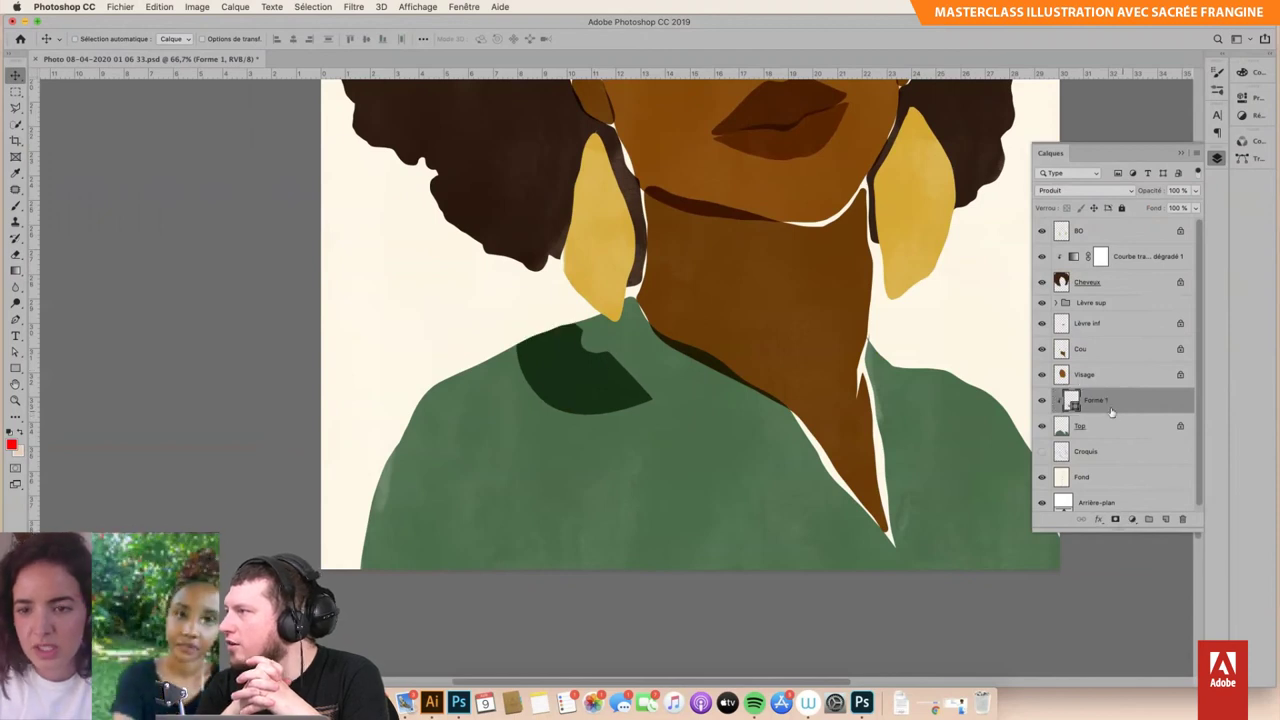
{"action": "left_click_drag", "start_coordinate": [636, 364], "coordinate": [696, 390]}
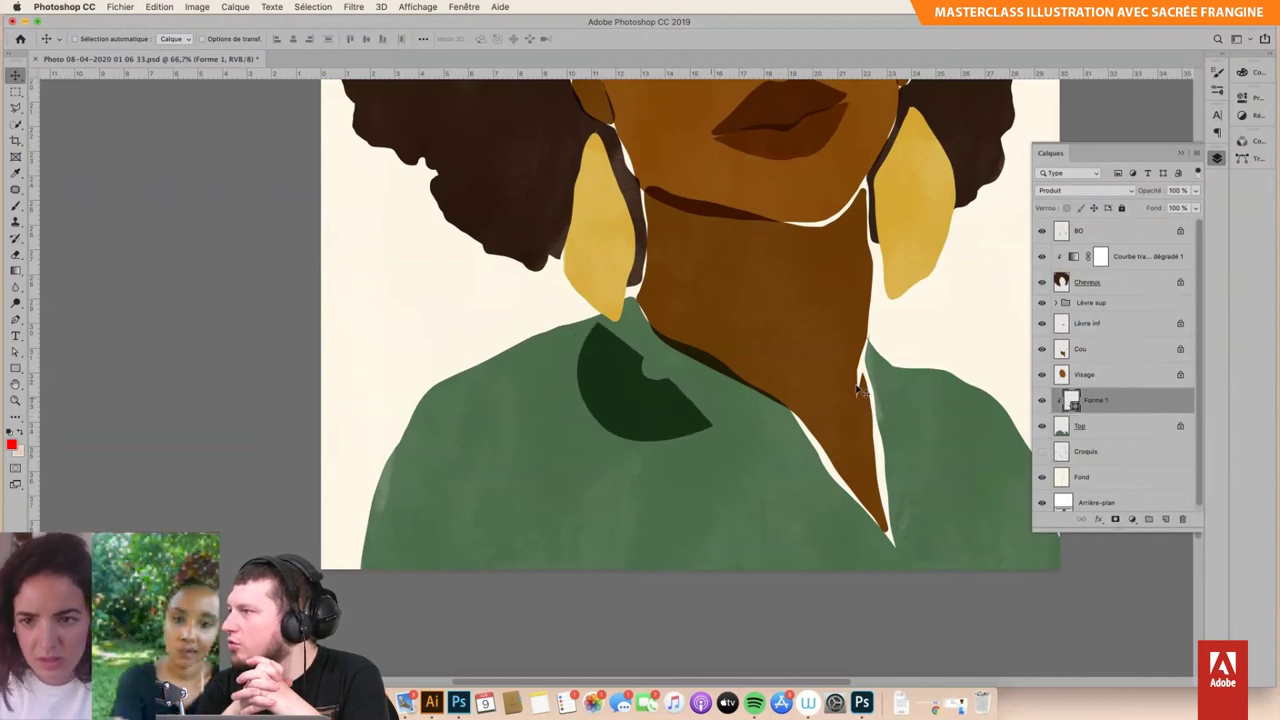
Step: Change the half-disc fill to a lighter, pale green
{"action": "key", "text": "a"}
{"action": "left_click", "coordinate": [220, 39]}
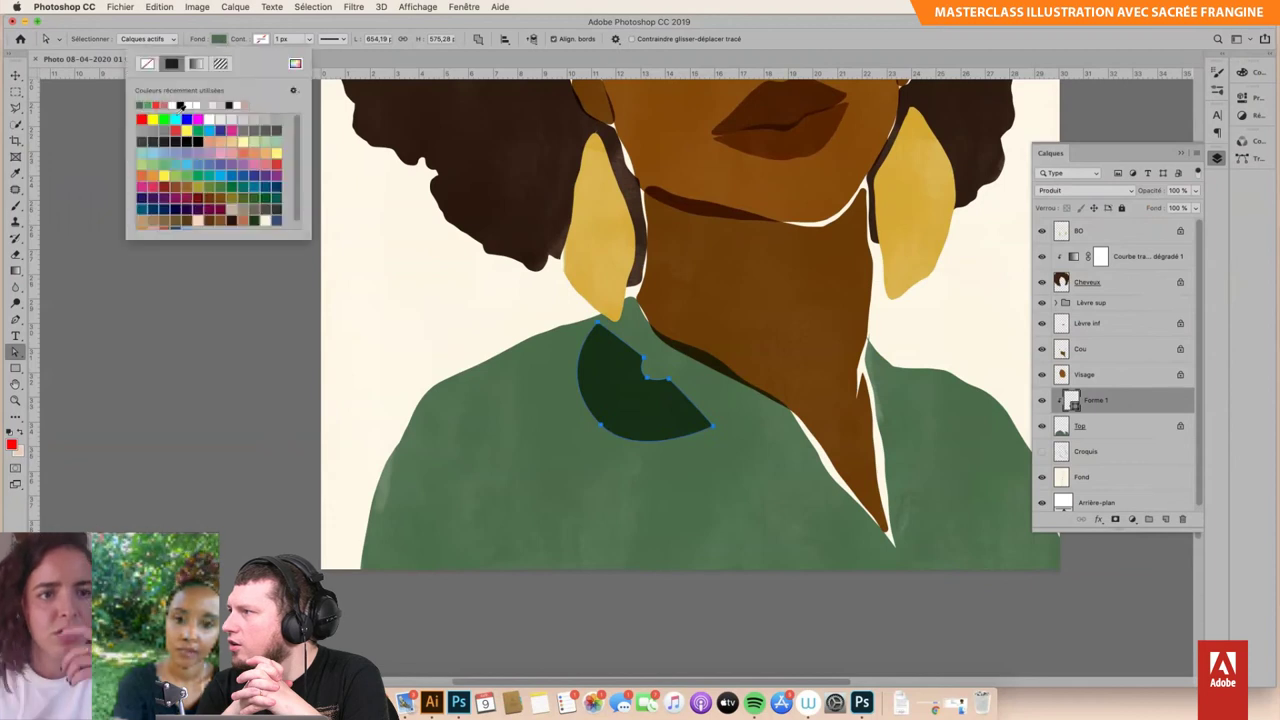
{"action": "left_click", "coordinate": [297, 64]}
{"action": "left_click_drag", "start_coordinate": [698, 444], "coordinate": [686, 422]}
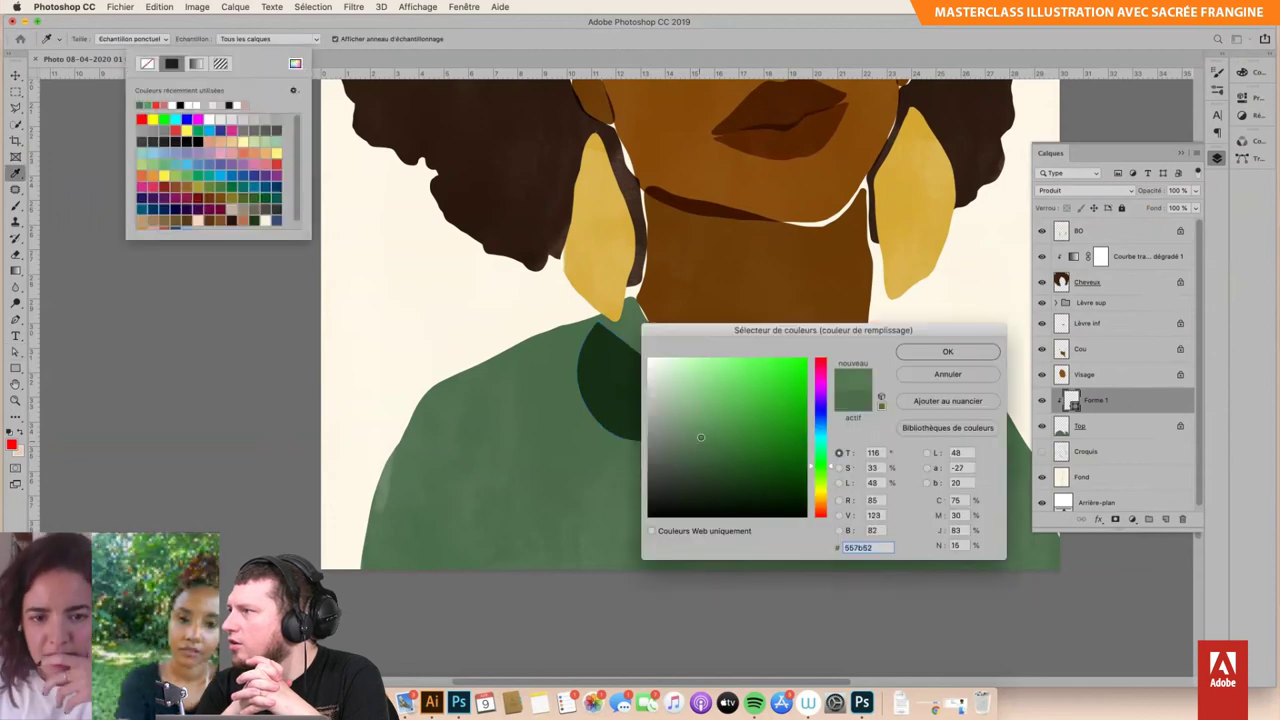
{"action": "left_click", "coordinate": [935, 355]}
{"action": "left_click", "coordinate": [221, 45]}
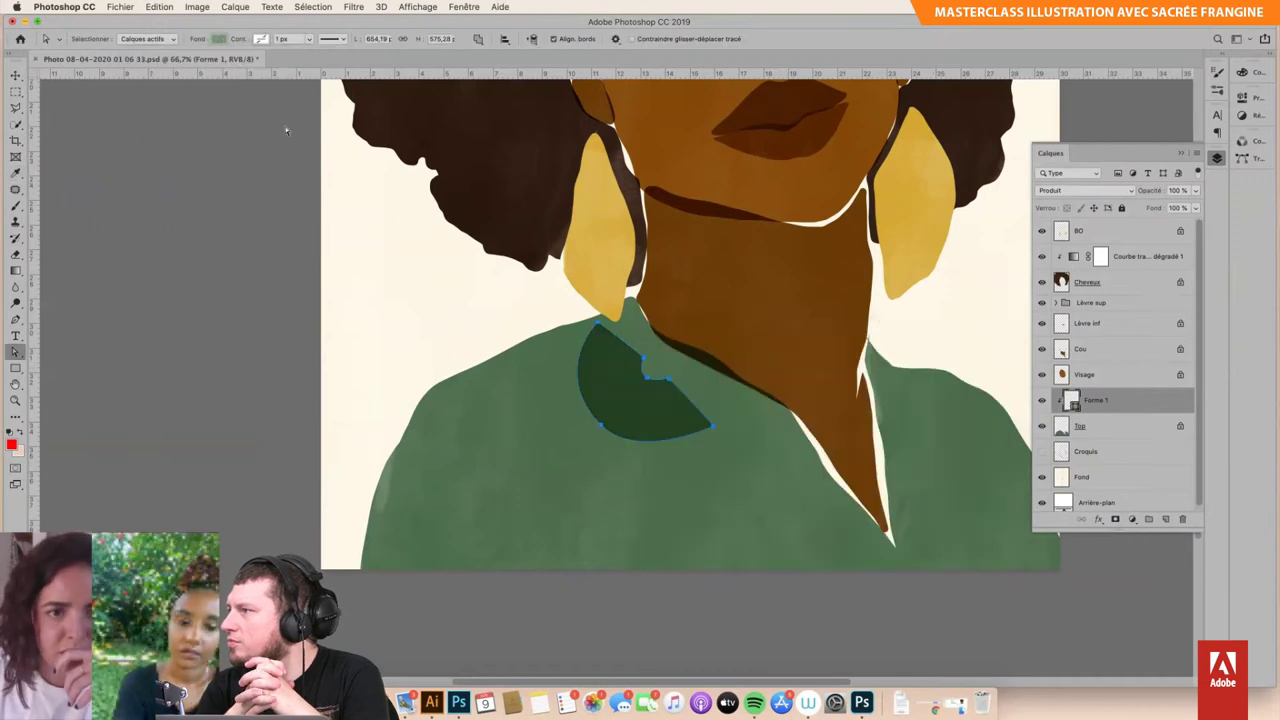
{"action": "left_click", "coordinate": [226, 45]}
{"action": "left_click", "coordinate": [295, 64]}
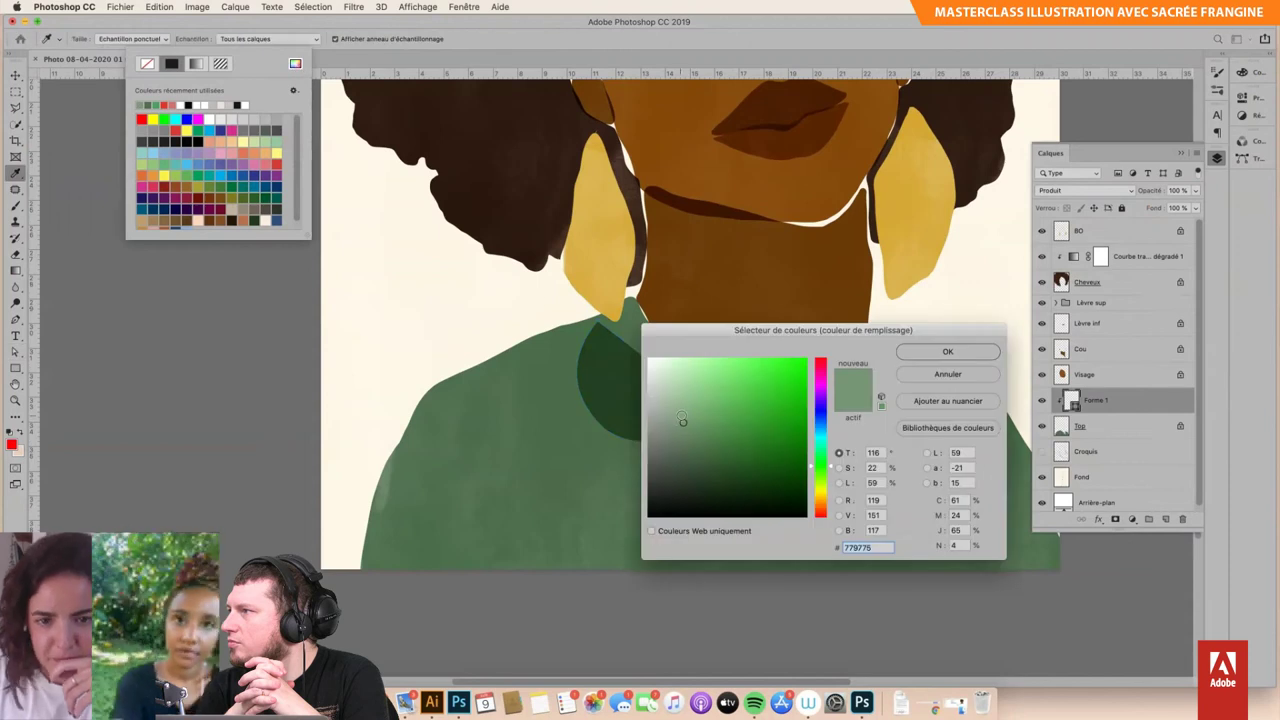
{"action": "left_click_drag", "start_coordinate": [682, 421], "coordinate": [680, 404]}
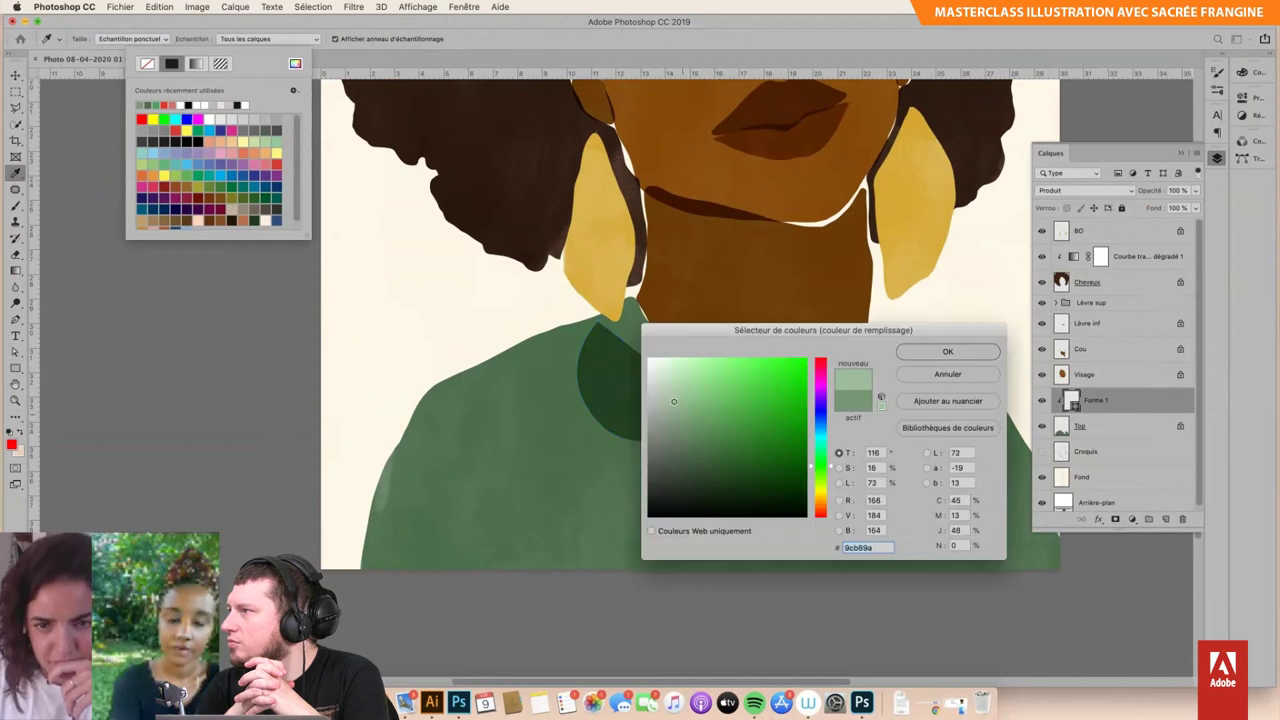
{"action": "left_click", "coordinate": [957, 374]}
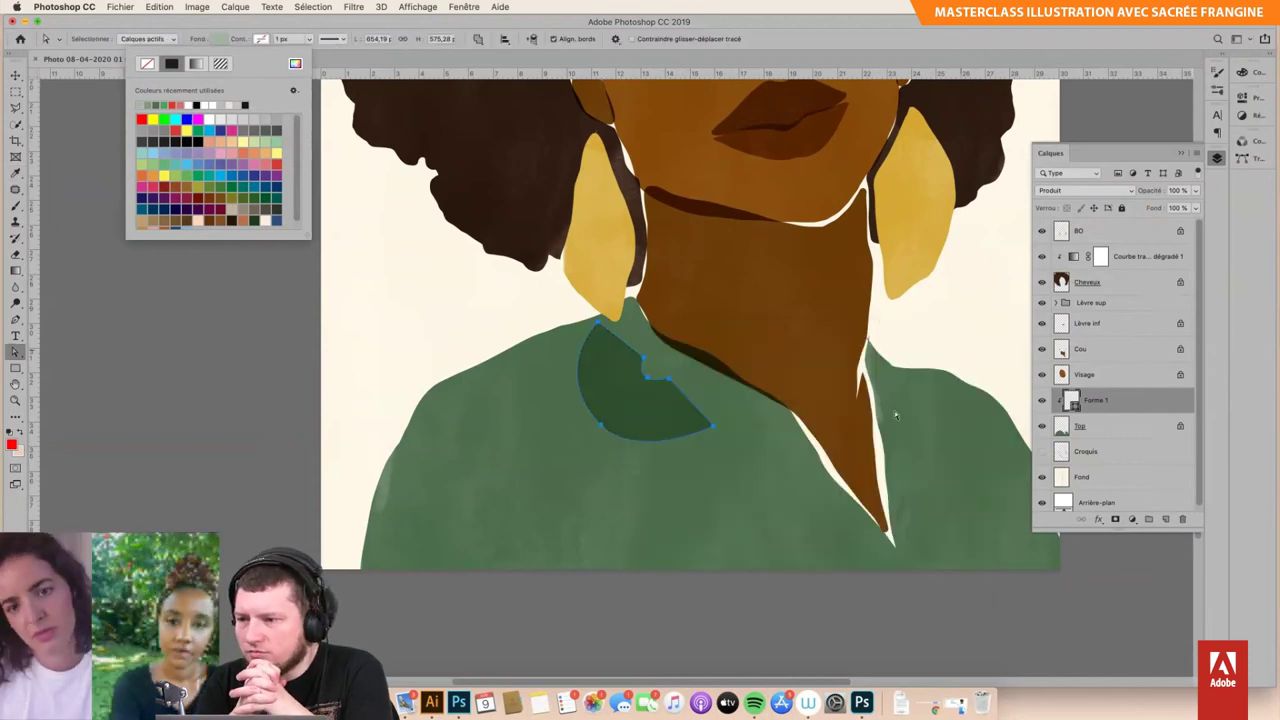
Step: Nudge the half-disc right and down and pull in its lower-right anchor
{"action": "key", "text": "v"}
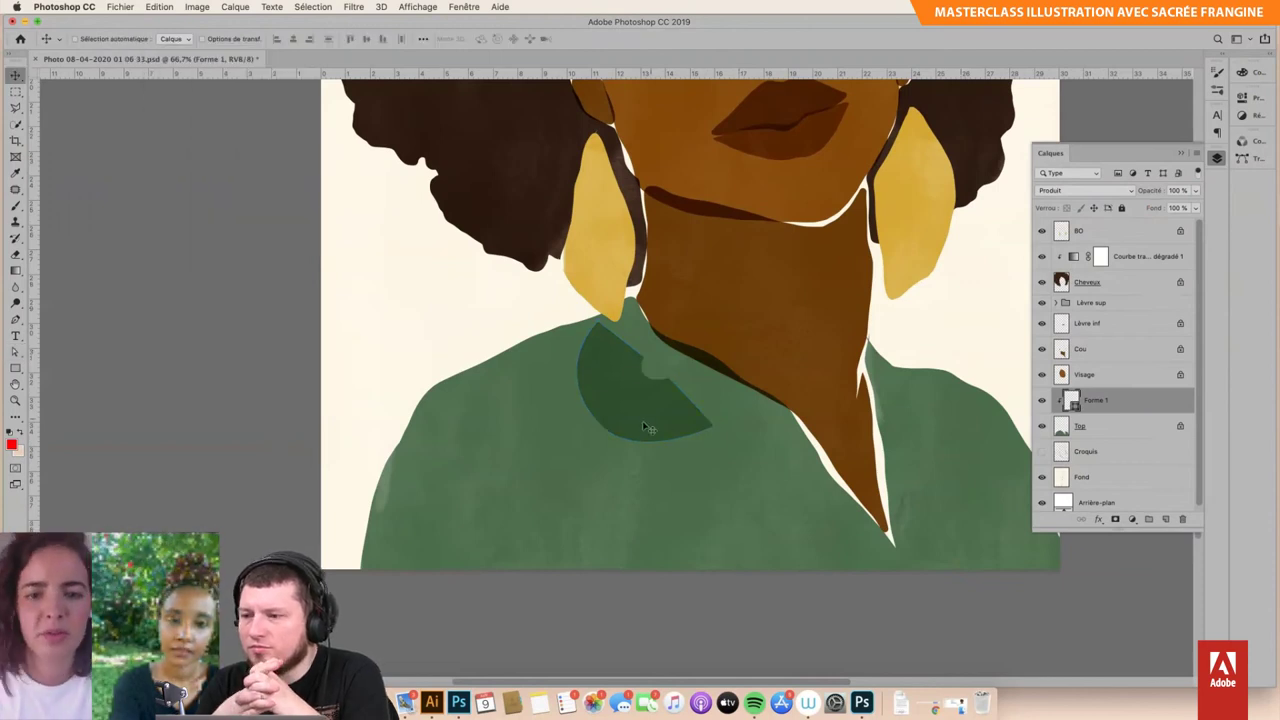
{"action": "left_click_drag", "start_coordinate": [645, 428], "coordinate": [676, 436]}
{"action": "key", "text": "a"}
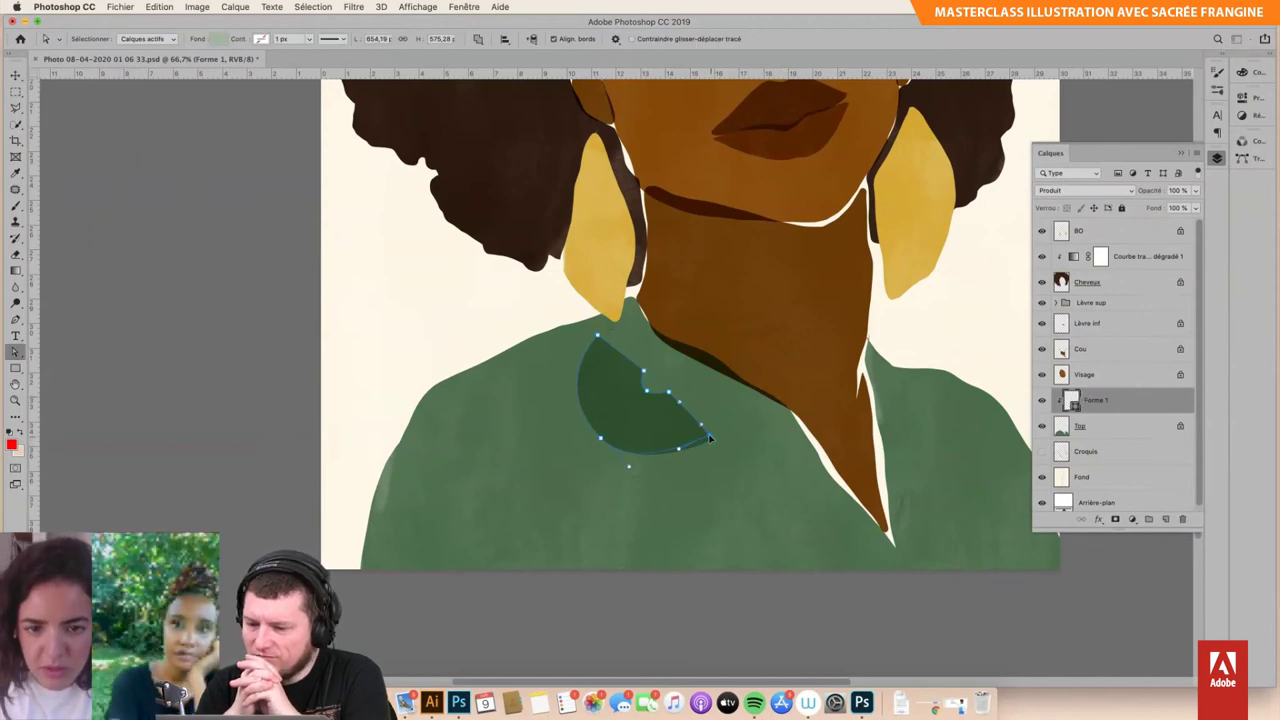
{"action": "left_click_drag", "start_coordinate": [708, 437], "coordinate": [709, 443]}
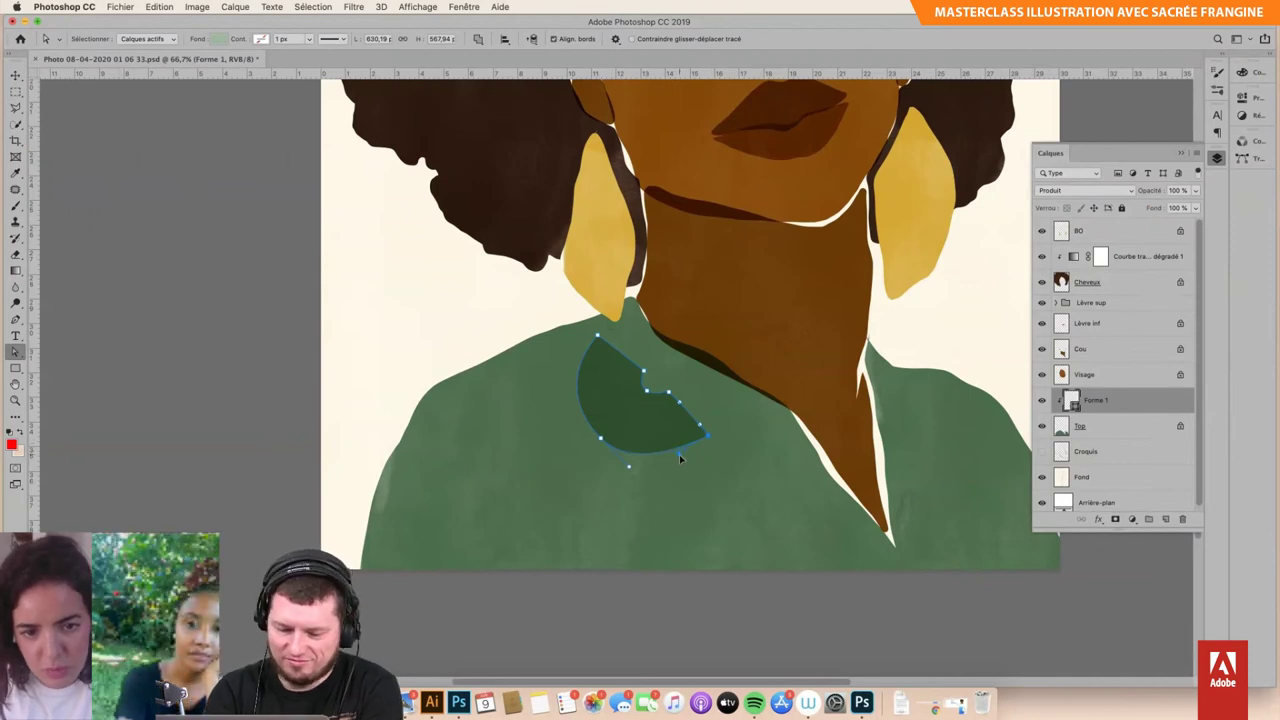
{"action": "key", "text": "v"}
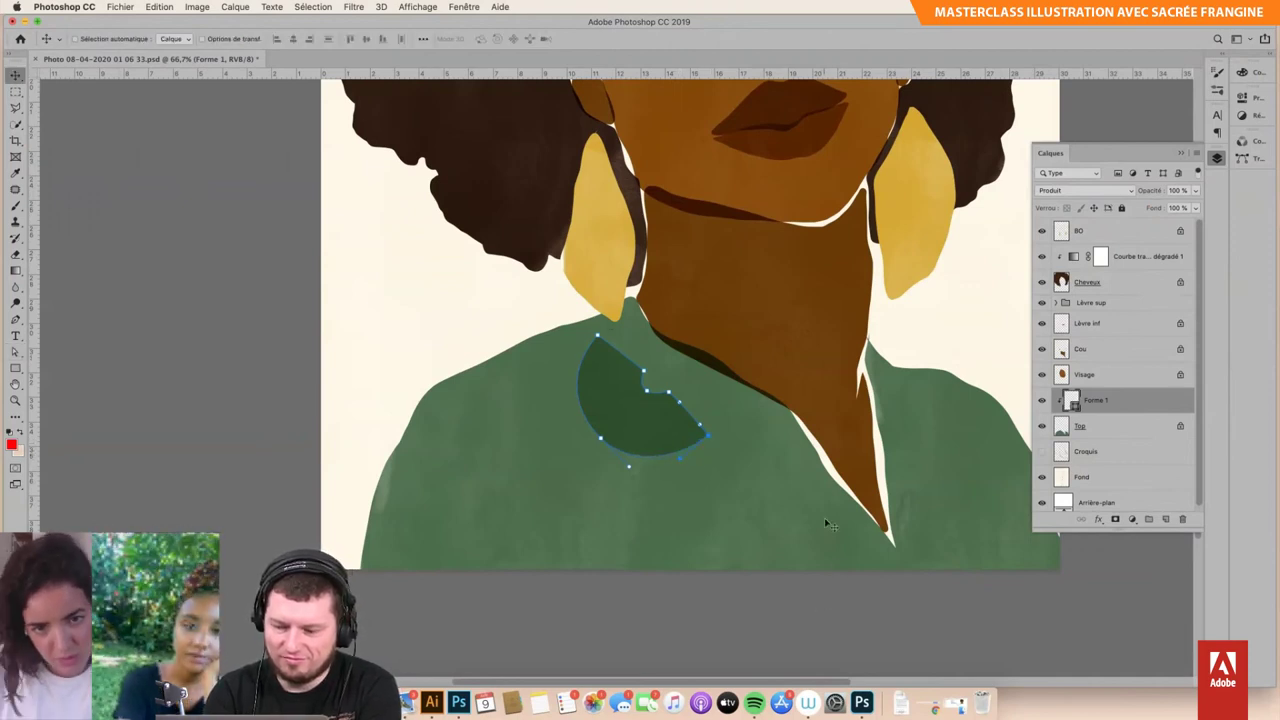
Step: Duplicate the half-disc, rotate it about -23° and place it at the base of the neck
{"action": "left_click", "coordinate": [1132, 375]}
{"action": "left_click", "coordinate": [1120, 400]}
{"action": "mouse_move", "coordinate": [668, 434]}
{"action": "left_mouse_down"}
{"action": "mouse_move", "coordinate": [685, 434]}
{"action": "mouse_move", "coordinate": [668, 472]}
{"action": "mouse_move", "coordinate": [588, 472]}
{"action": "mouse_move", "coordinate": [745, 422]}
{"action": "left_mouse_up"}
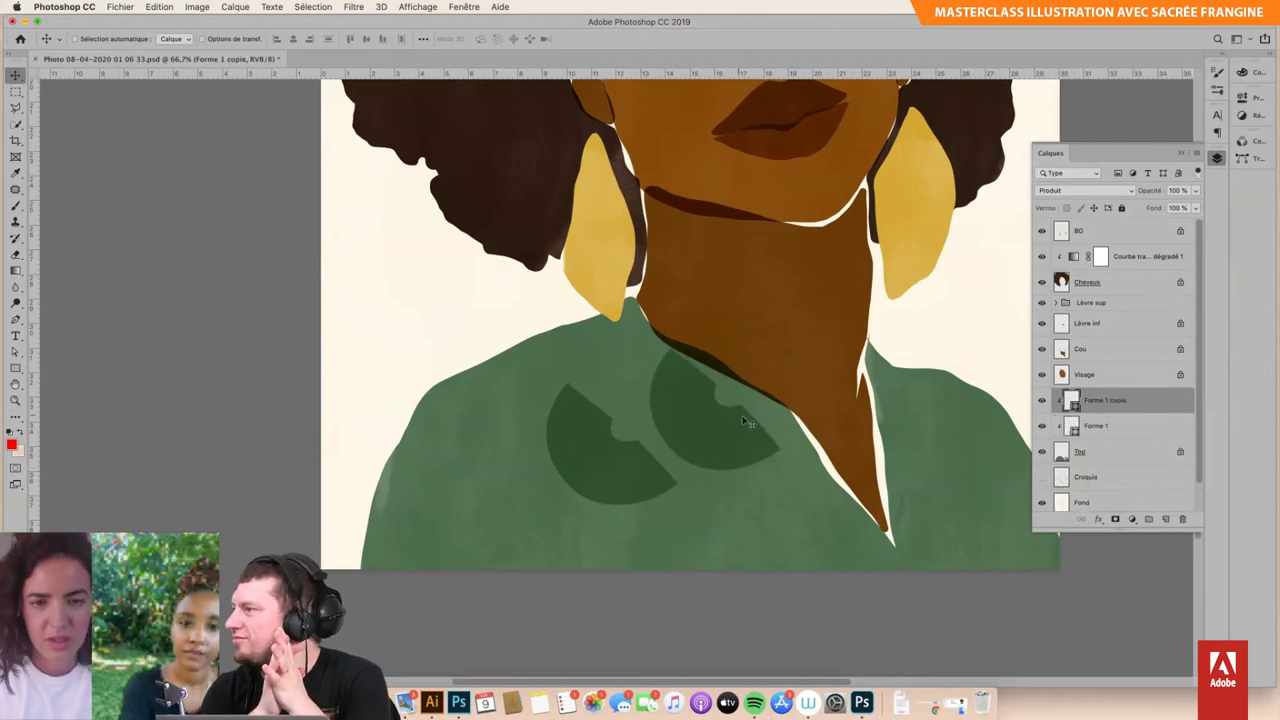
{"action": "key", "text": "ctrl+t"}
{"action": "left_click_drag", "start_coordinate": [798, 342], "coordinate": [760, 320]}
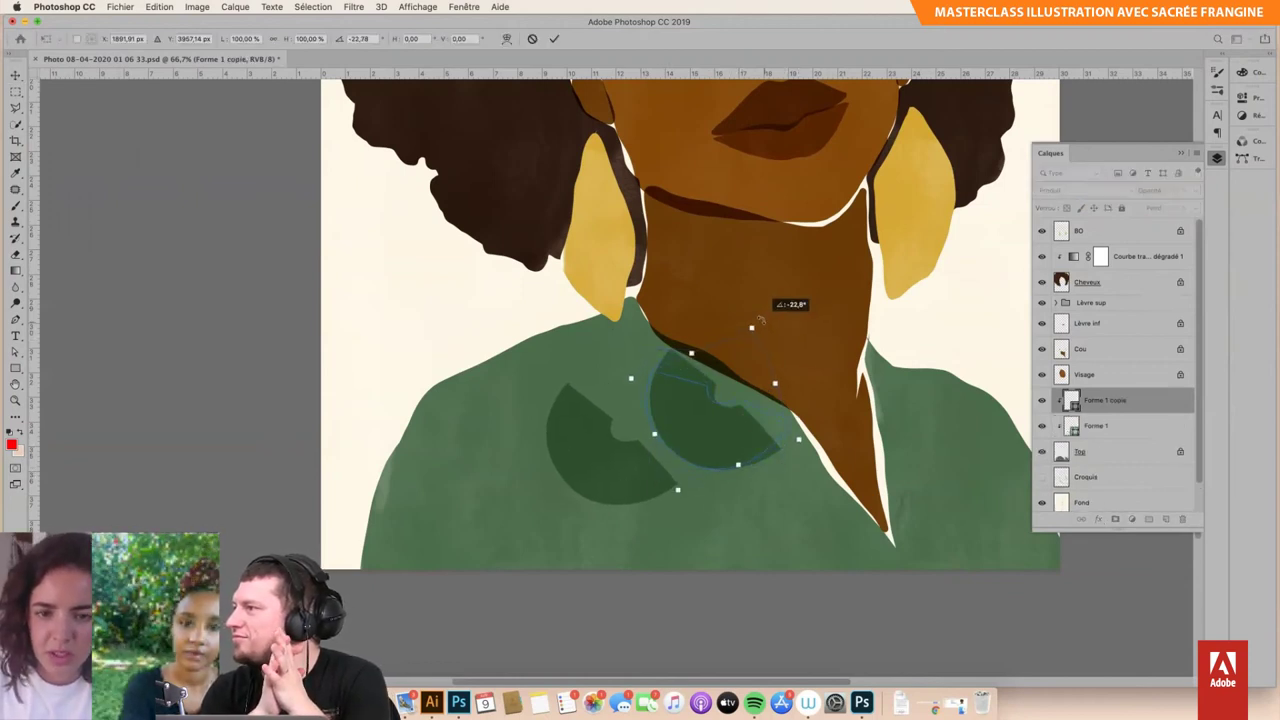
{"action": "left_click_drag", "start_coordinate": [725, 455], "coordinate": [675, 375]}
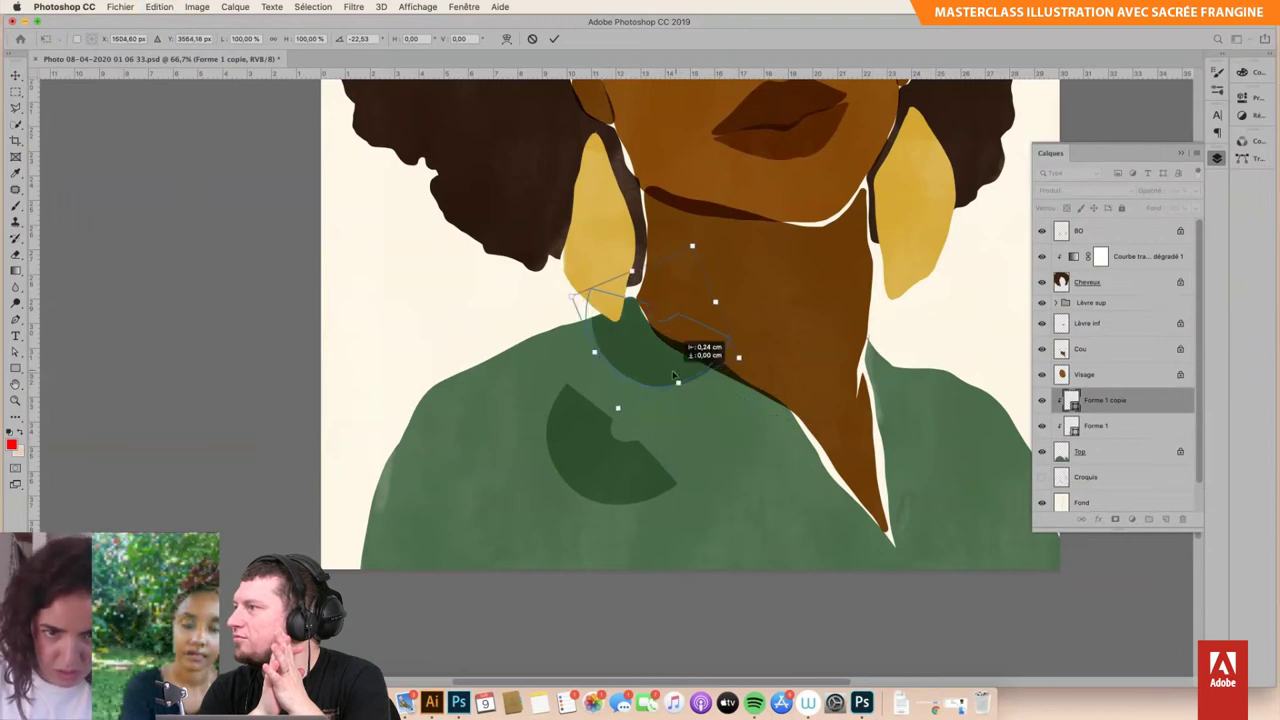
{"action": "left_click_drag", "start_coordinate": [675, 375], "coordinate": [500, 458]}
{"action": "key", "text": "Return"}
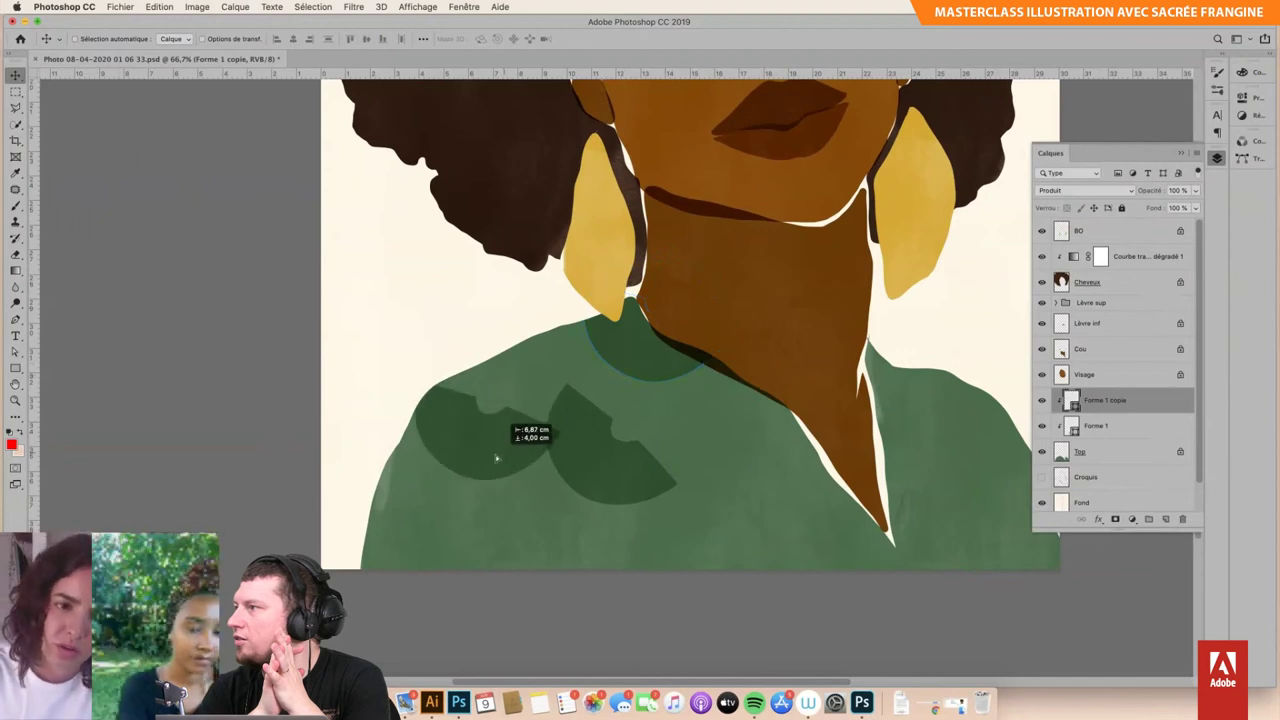
Step: Rotate the third half-disc and move it onto the left shoulder
{"action": "key", "text": "ctrl+t"}
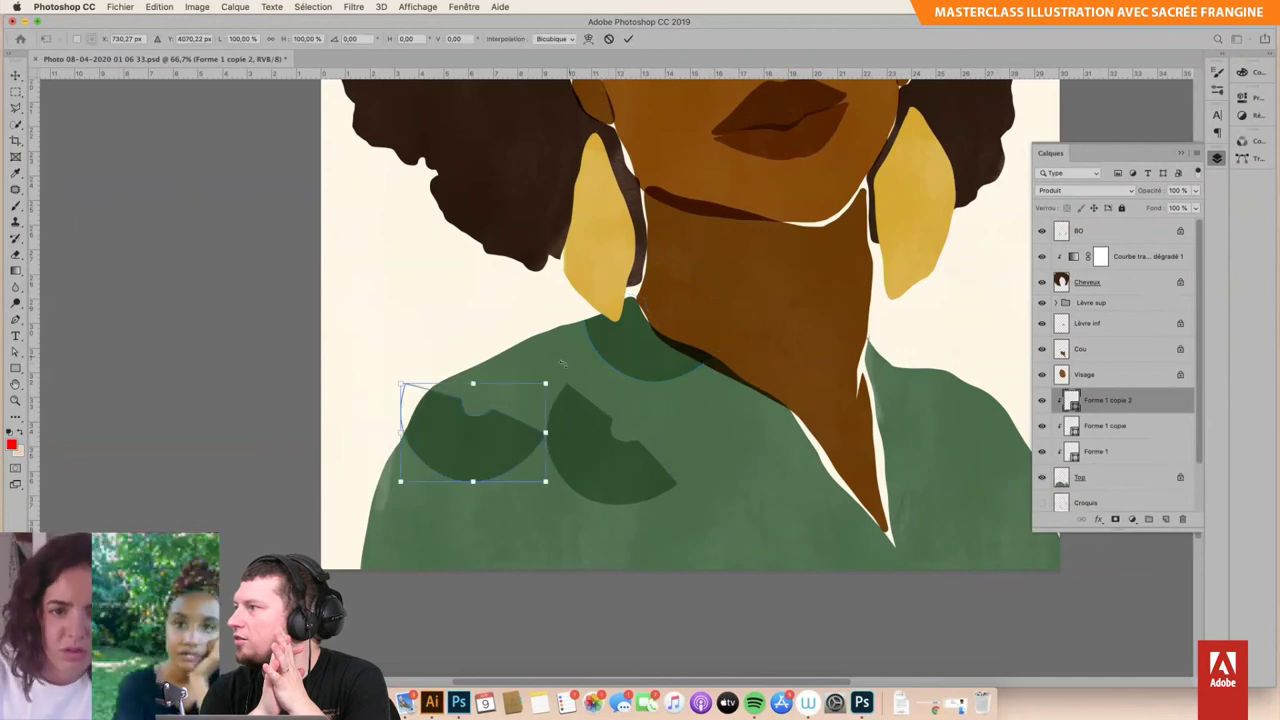
{"action": "mouse_move", "coordinate": [578, 410]}
{"action": "left_mouse_down"}
{"action": "mouse_move", "coordinate": [441, 537]}
{"action": "mouse_move", "coordinate": [380, 444]}
{"action": "mouse_move", "coordinate": [395, 390]}
{"action": "left_mouse_up"}
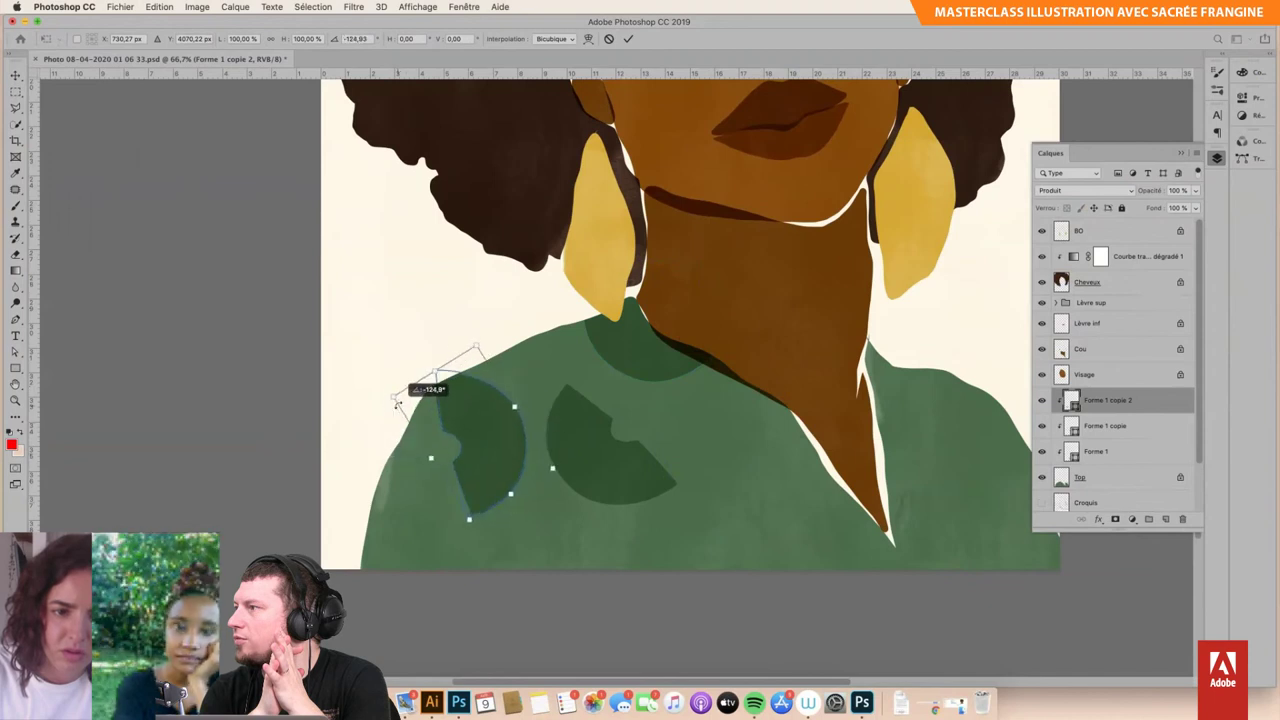
{"action": "left_click_drag", "start_coordinate": [487, 447], "coordinate": [430, 490]}
{"action": "key", "text": "Return"}
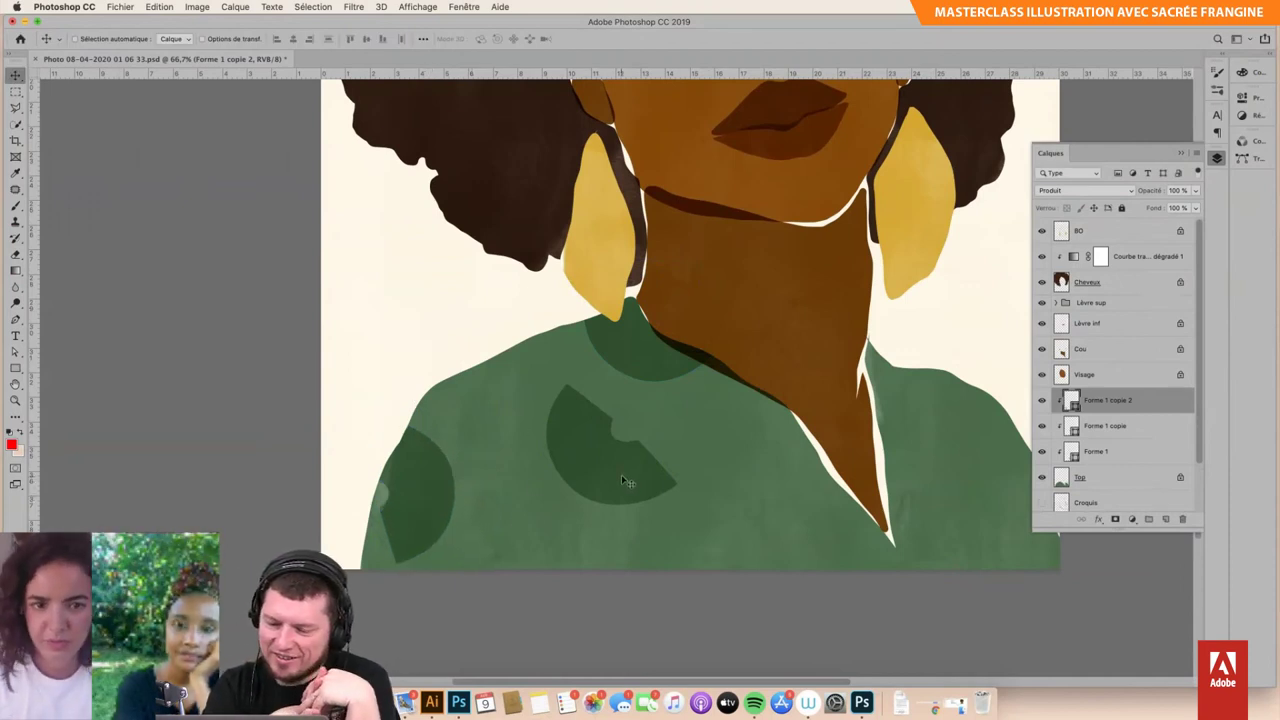
Step: Fine-tune the half-disc positions and toggle the left-shoulder copy's visibility to compare
{"action": "mouse_move", "coordinate": [615, 473]}
{"action": "left_mouse_down"}
{"action": "mouse_move", "coordinate": [602, 468]}
{"action": "mouse_move", "coordinate": [614, 438]}
{"action": "mouse_move", "coordinate": [607, 473]}
{"action": "mouse_move", "coordinate": [626, 472]}
{"action": "left_mouse_up"}
{"action": "key", "text": "super+z"}
{"action": "left_click", "coordinate": [1110, 425]}
{"action": "key", "text": "super+z"}
{"action": "left_click", "coordinate": [682, 486], "text": "super"}
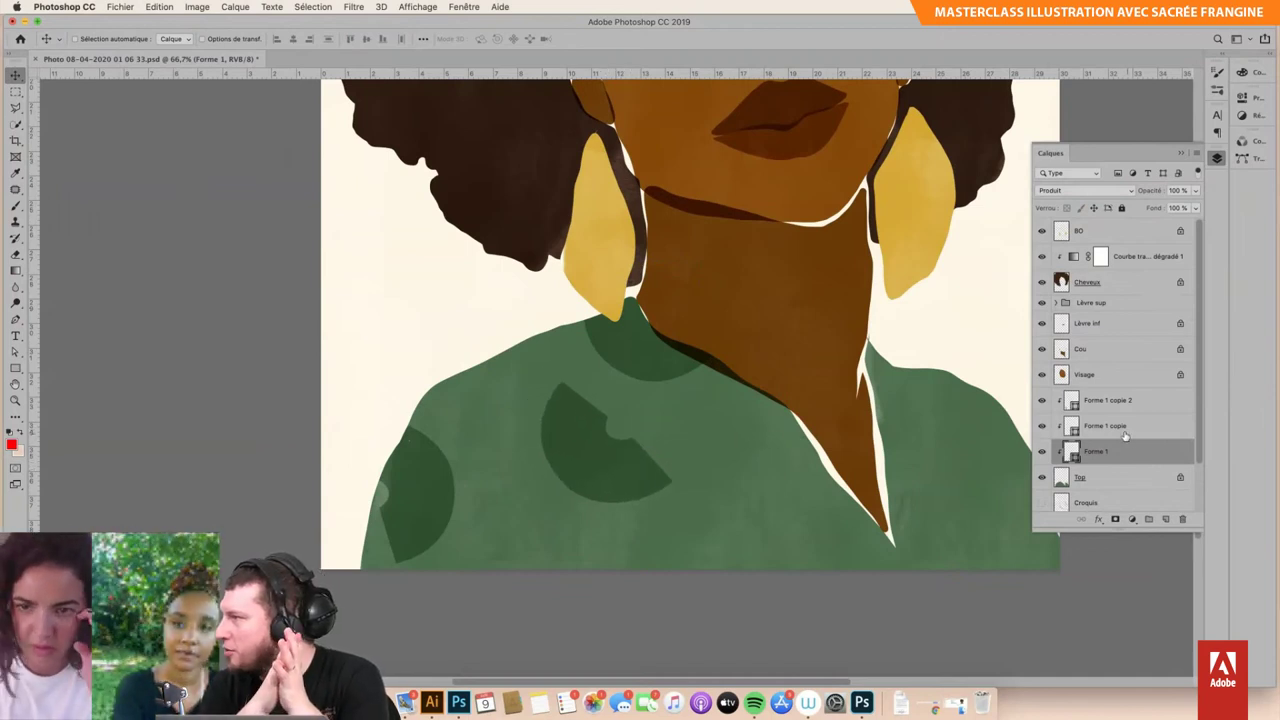
{"action": "left_click", "coordinate": [1041, 400]}
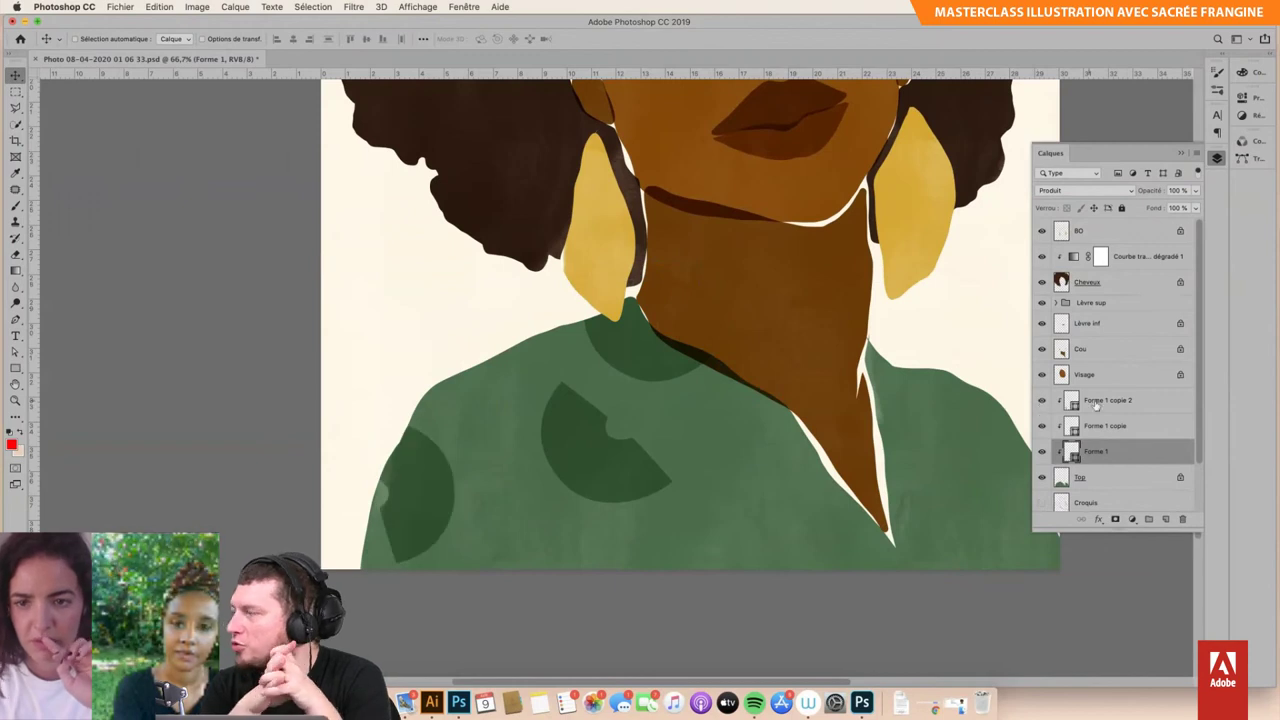
{"action": "left_click", "coordinate": [1129, 401]}
{"action": "left_click", "coordinate": [1041, 400]}
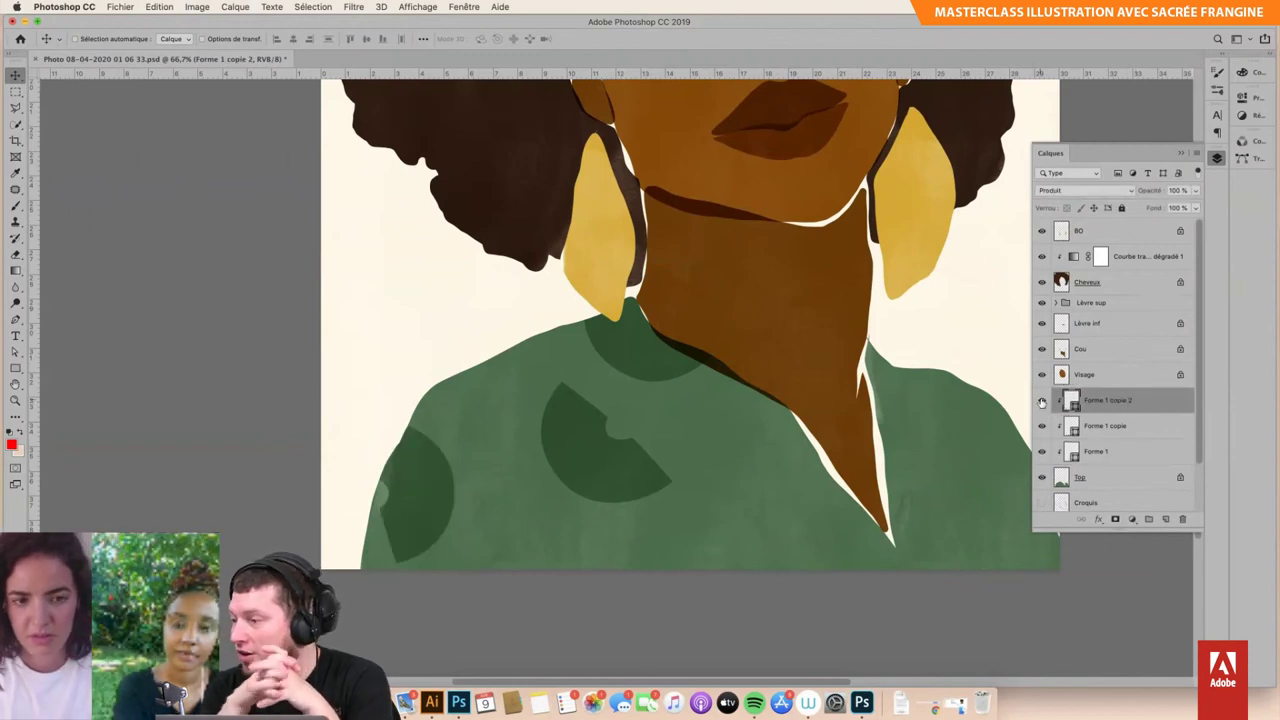
Step: Draw a closed, curved fan-shaped patch on the shirt below the neck with the Pen tool
{"action": "key", "text": "p"}
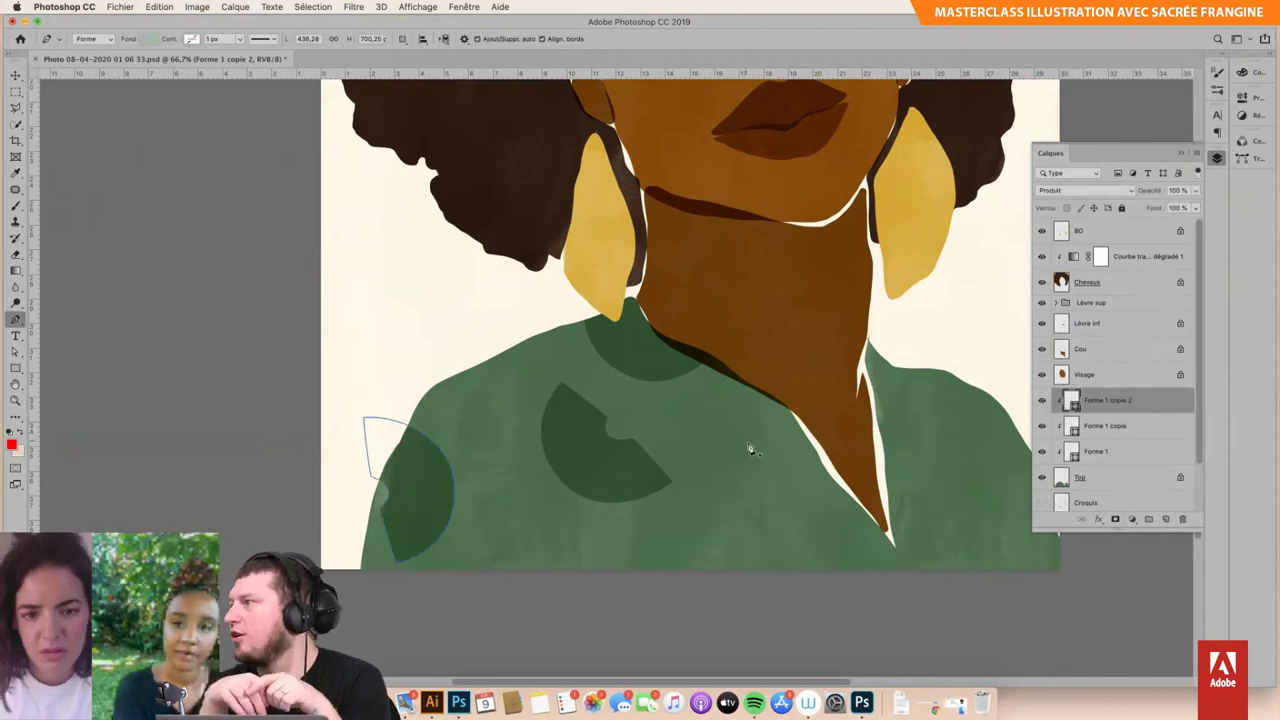
{"action": "left_click", "coordinate": [789, 518]}
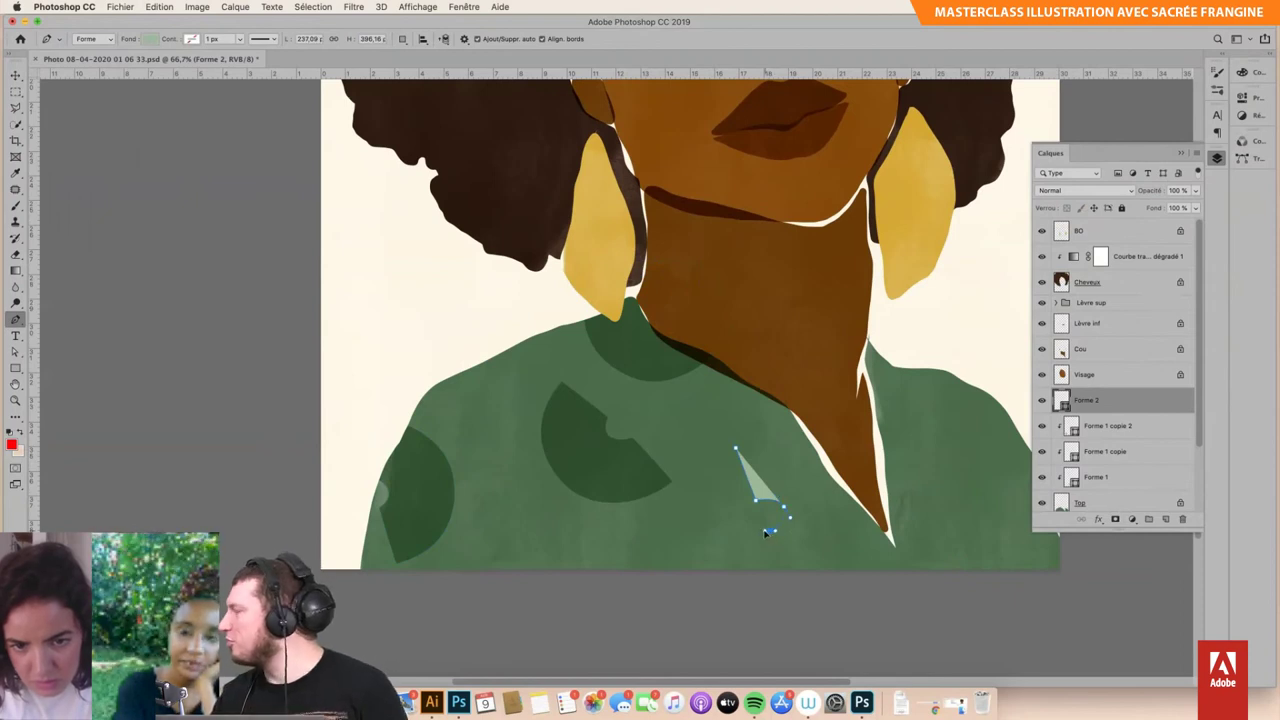
{"action": "left_click", "coordinate": [766, 532]}
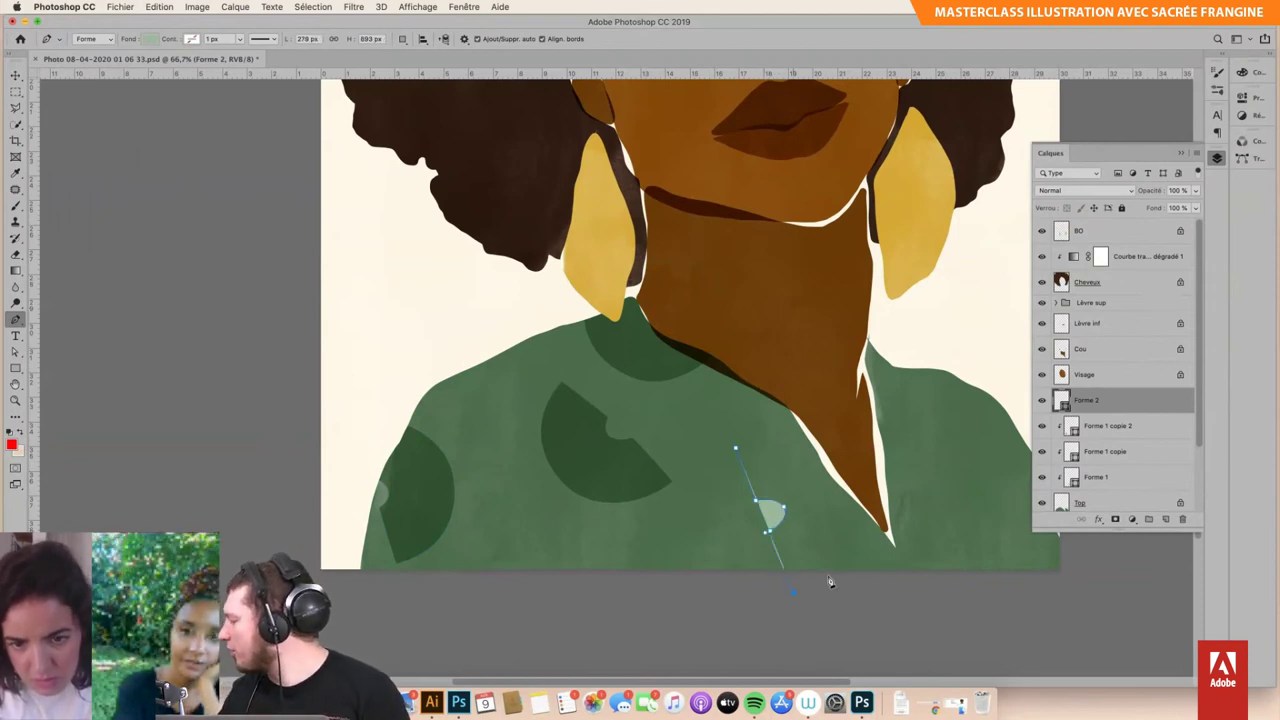
{"action": "left_click", "coordinate": [736, 449]}
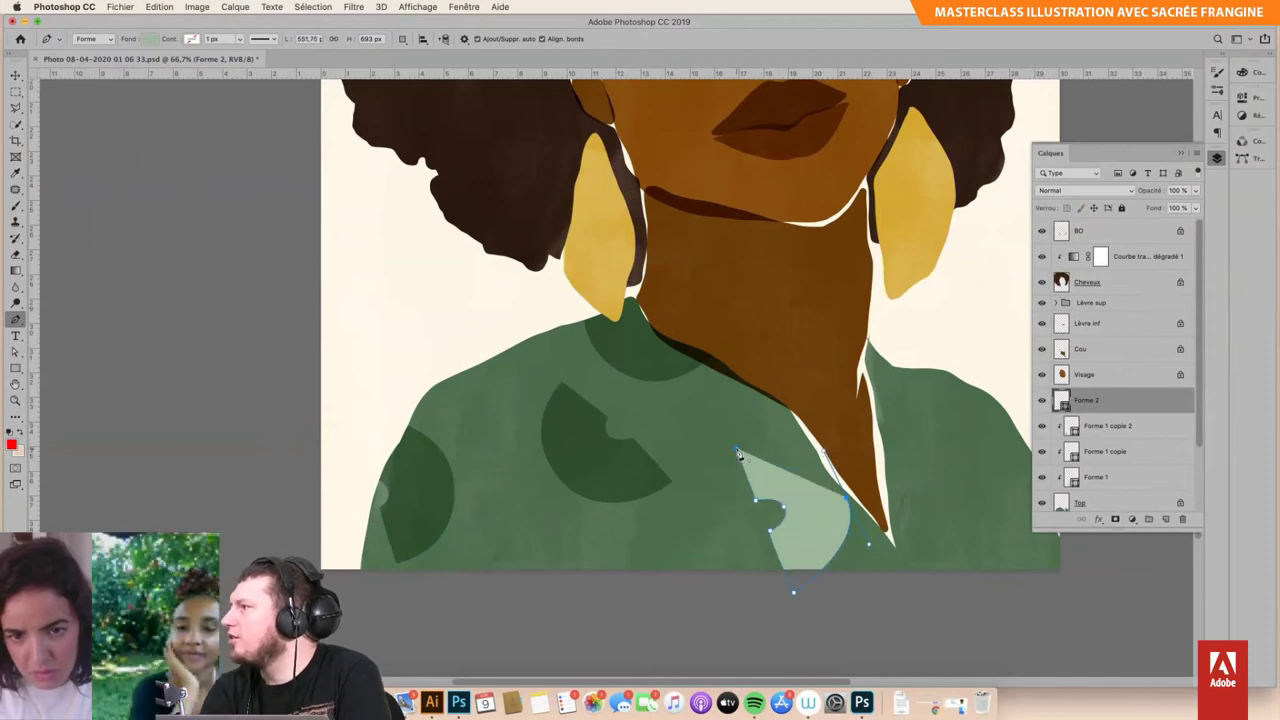
{"action": "left_click_drag", "start_coordinate": [692, 464], "coordinate": [694, 463]}
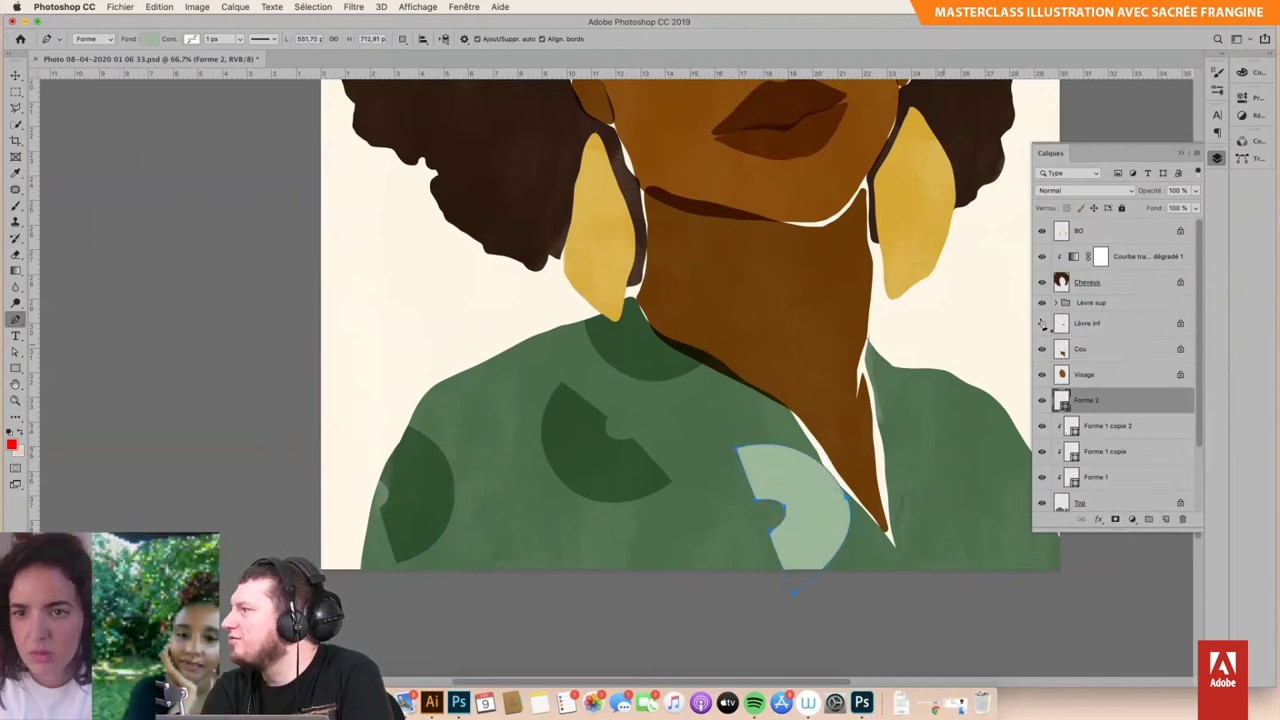
Step: Set the patch to Multiply blending and reshape its right edge
{"action": "left_click", "coordinate": [1060, 191]}
{"action": "left_click", "coordinate": [1065, 220]}
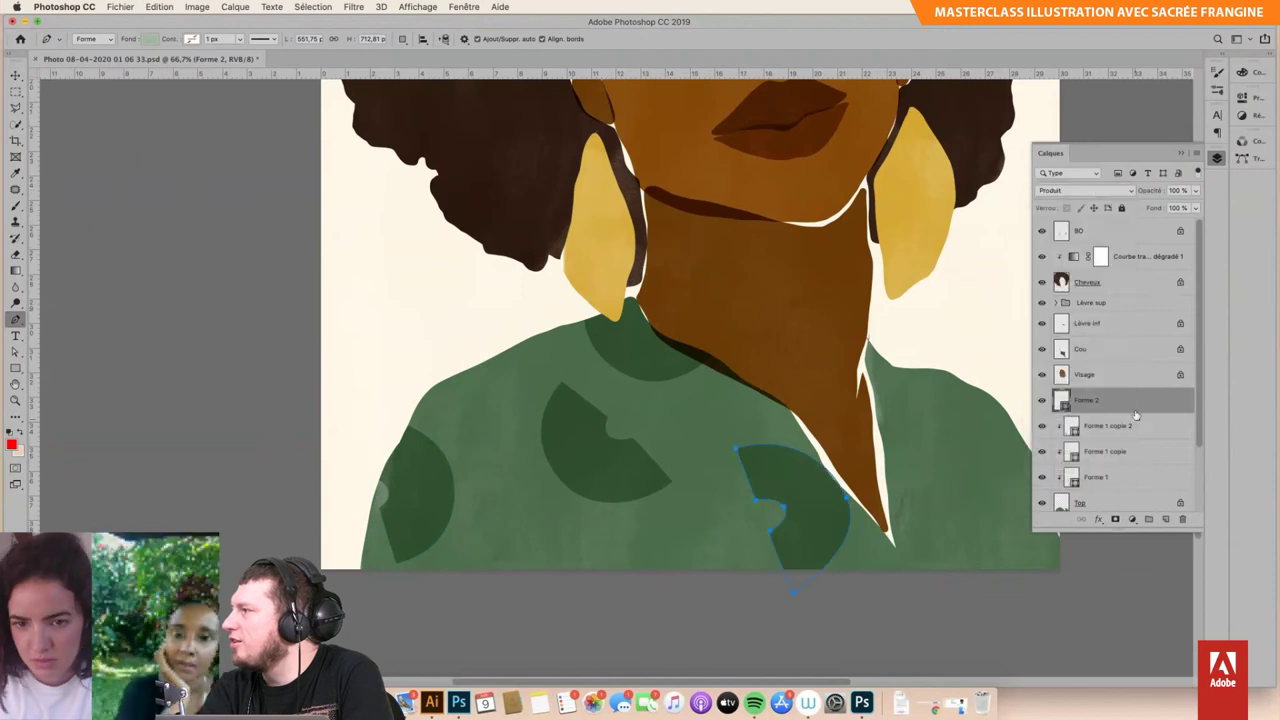
{"action": "key", "text": "a"}
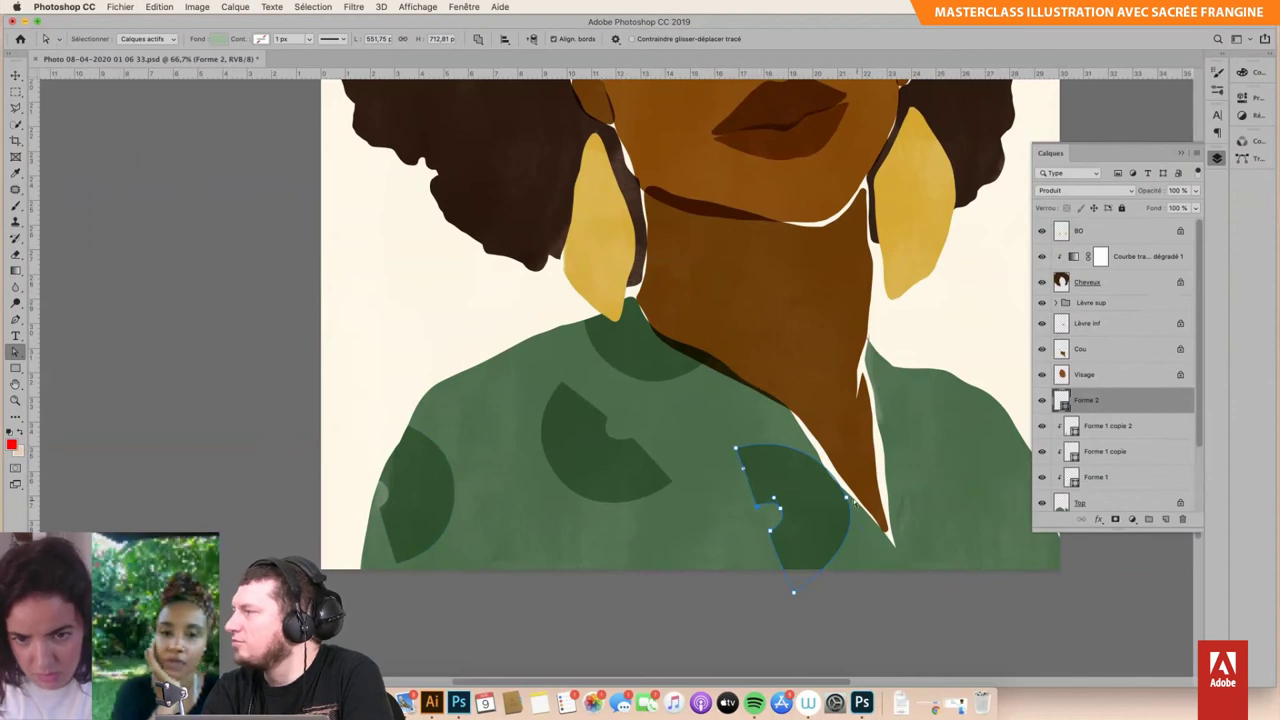
{"action": "left_click_drag", "start_coordinate": [848, 507], "coordinate": [847, 494]}
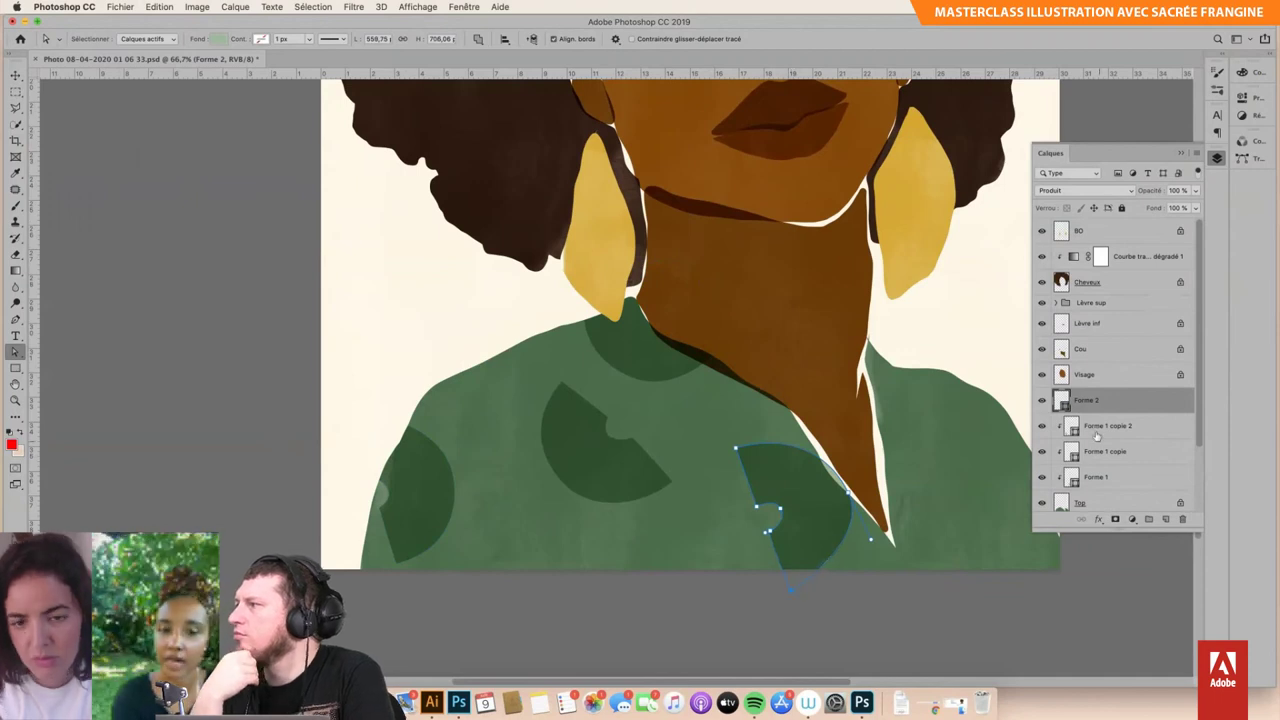
Step: Duplicate a semicircle, clip it to the shirt, and rotate it onto the right shoulder
{"action": "key", "text": "v"}
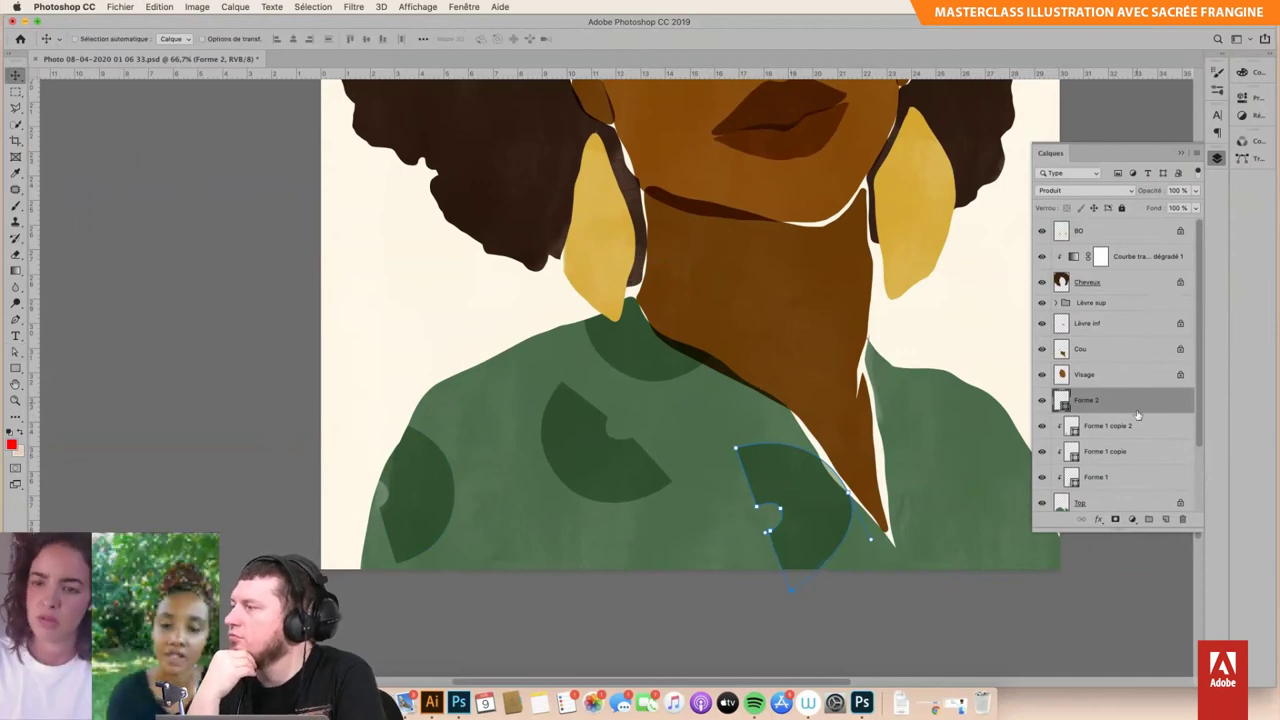
{"action": "left_click_drag", "start_coordinate": [1148, 420], "coordinate": [1152, 415]}
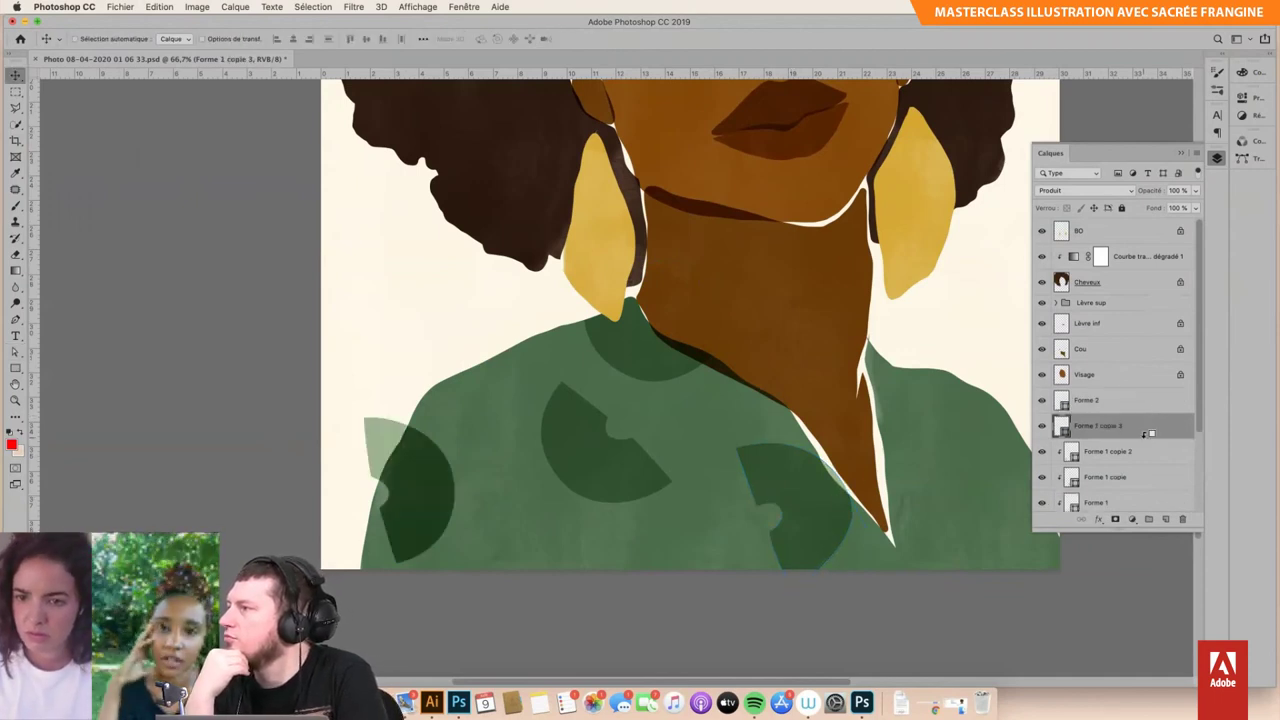
{"action": "left_click", "coordinate": [1147, 436], "text": "alt"}
{"action": "left_click_drag", "start_coordinate": [845, 510], "coordinate": [820, 500]}
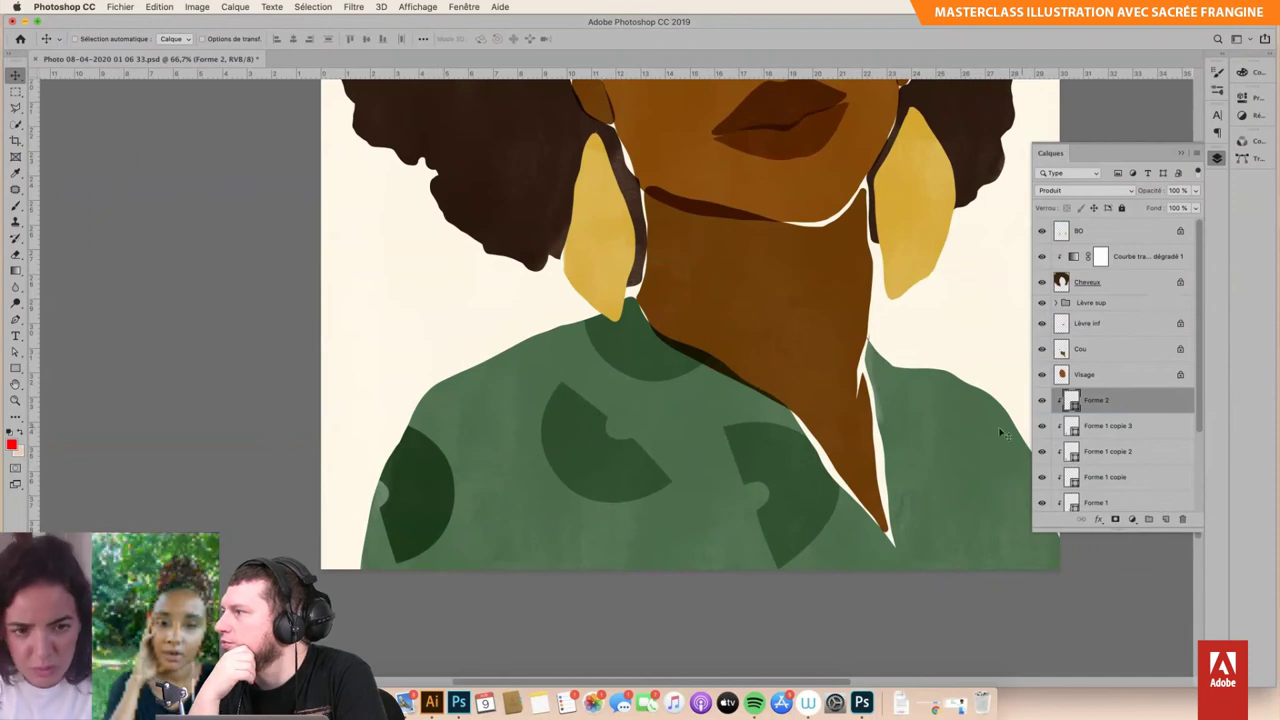
{"action": "mouse_move", "coordinate": [440, 502]}
{"action": "left_mouse_down"}
{"action": "mouse_move", "coordinate": [450, 517]}
{"action": "mouse_move", "coordinate": [521, 389]}
{"action": "mouse_move", "coordinate": [1005, 435]}
{"action": "mouse_move", "coordinate": [980, 441]}
{"action": "left_mouse_up"}
{"action": "key", "text": "ctrl+t"}
{"action": "mouse_move", "coordinate": [1012, 346]}
{"action": "left_mouse_down"}
{"action": "mouse_move", "coordinate": [1004, 510]}
{"action": "mouse_move", "coordinate": [994, 422]}
{"action": "left_mouse_up"}
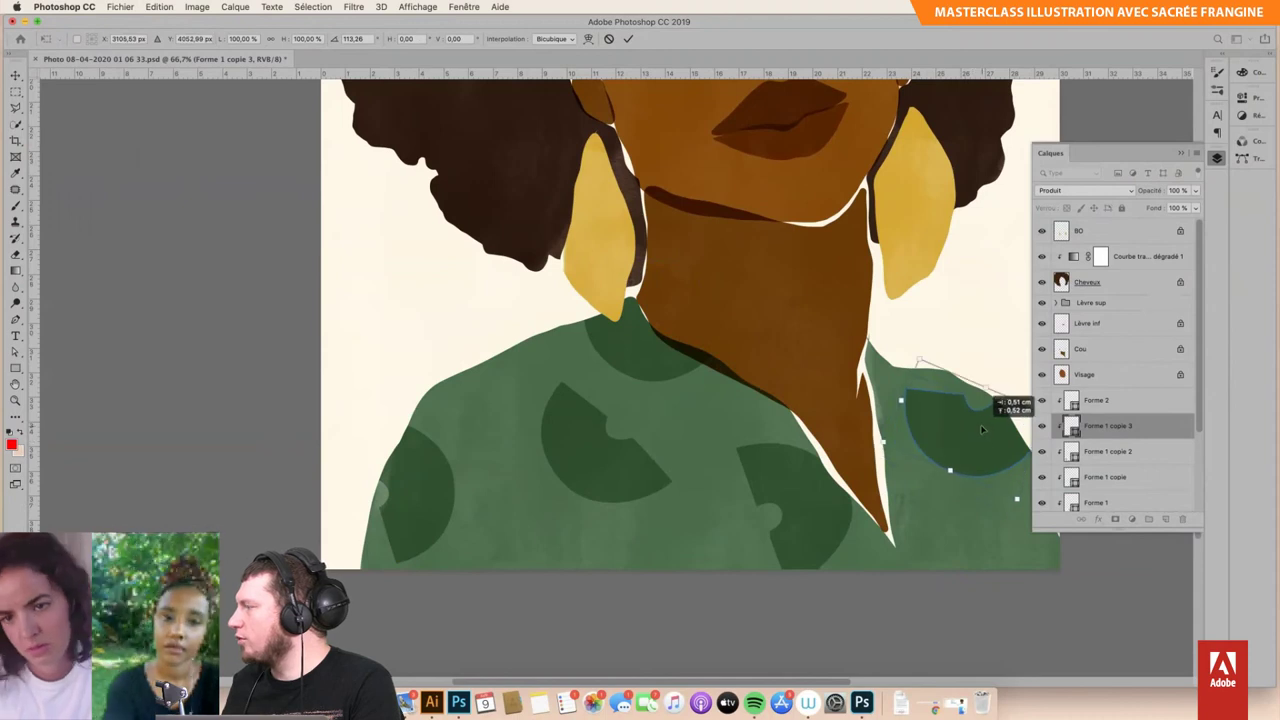
{"action": "key", "text": "Return"}
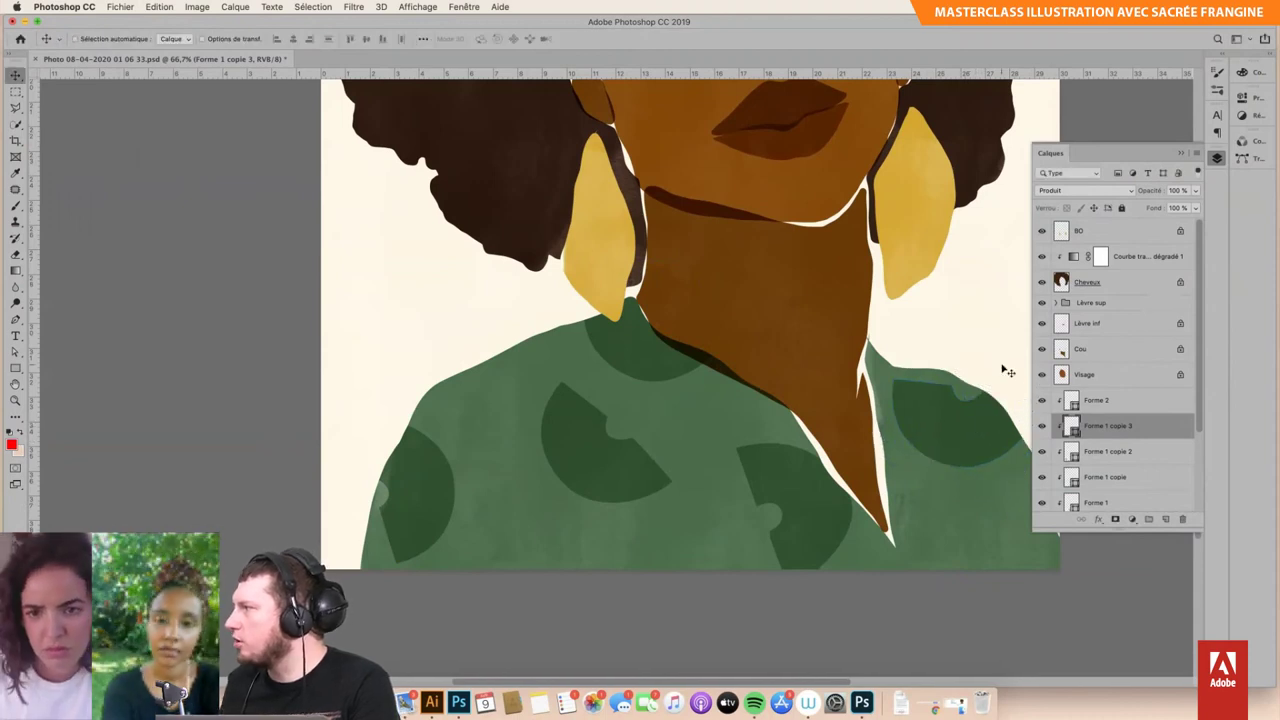
Step: Duplicate it again, rotating and placing the copy at the shirt's lower right
{"action": "left_click_drag", "start_coordinate": [1012, 458], "coordinate": [1005, 524]}
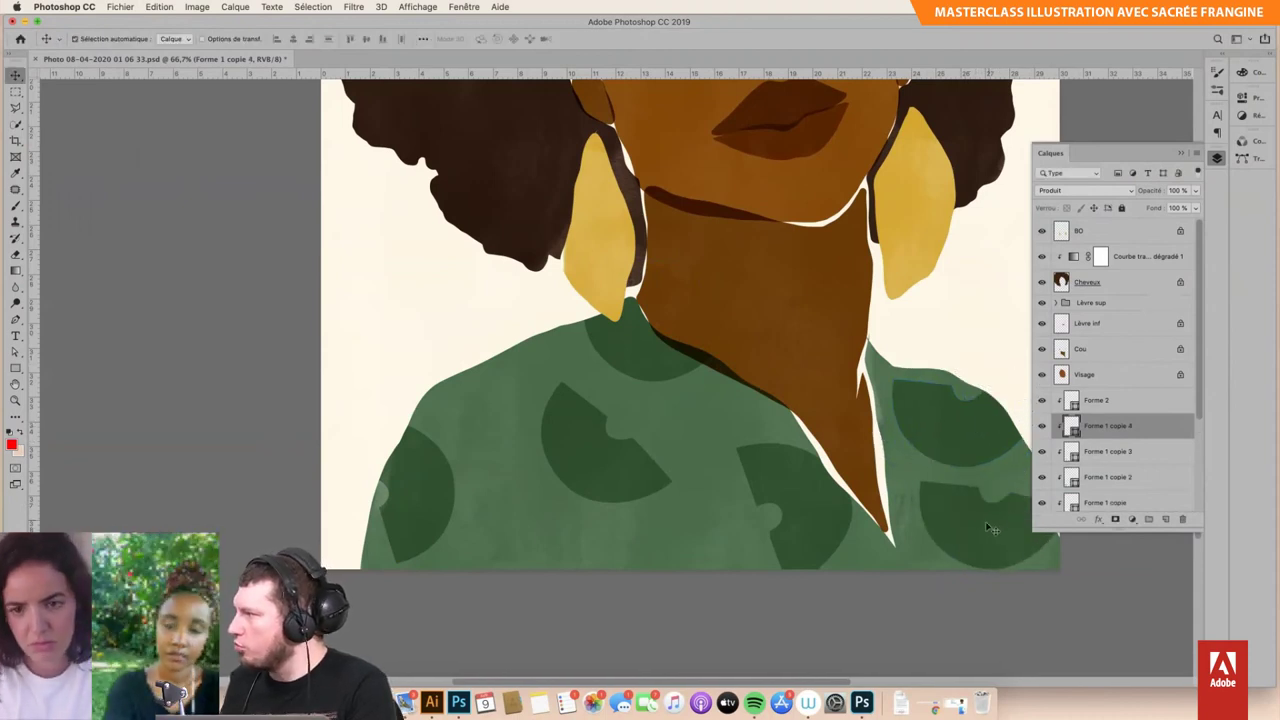
{"action": "key", "text": "ctrl+t"}
{"action": "left_click_drag", "start_coordinate": [1075, 472], "coordinate": [1130, 526]}
{"action": "mouse_move", "coordinate": [995, 533]}
{"action": "left_mouse_down"}
{"action": "mouse_move", "coordinate": [989, 563]}
{"action": "mouse_move", "coordinate": [1022, 547]}
{"action": "left_mouse_up"}
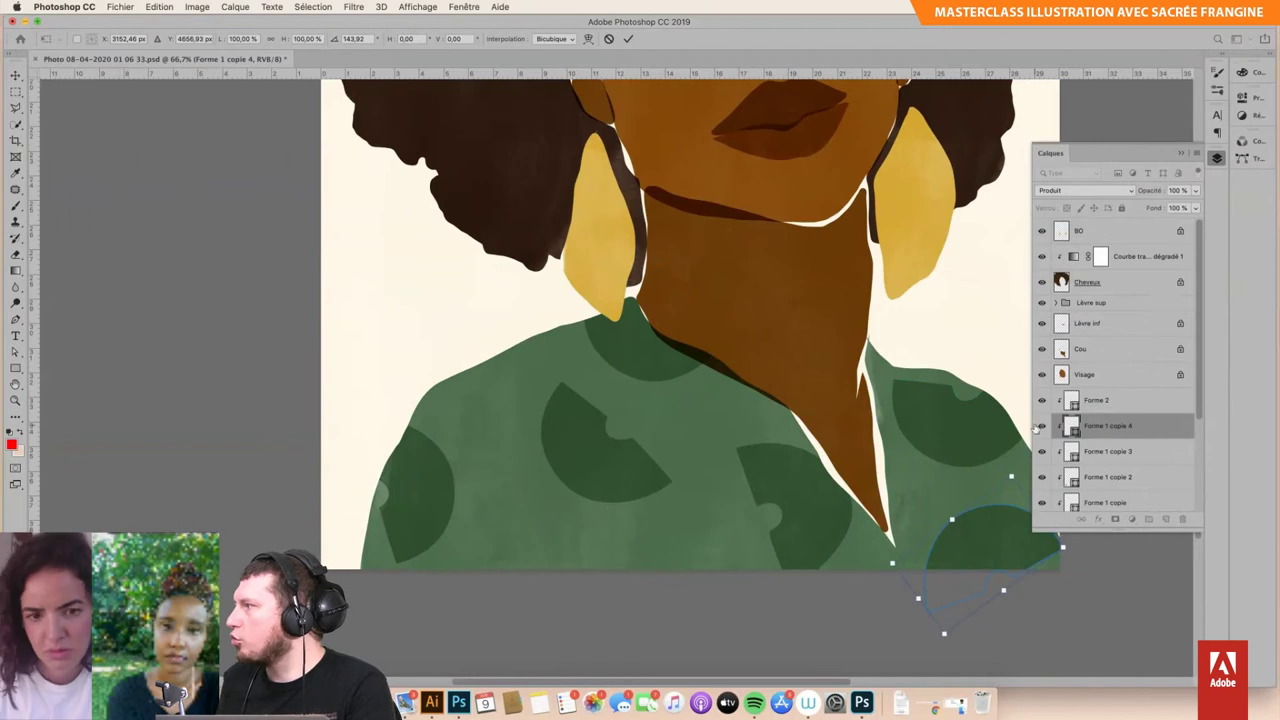
{"action": "key", "text": "Return"}
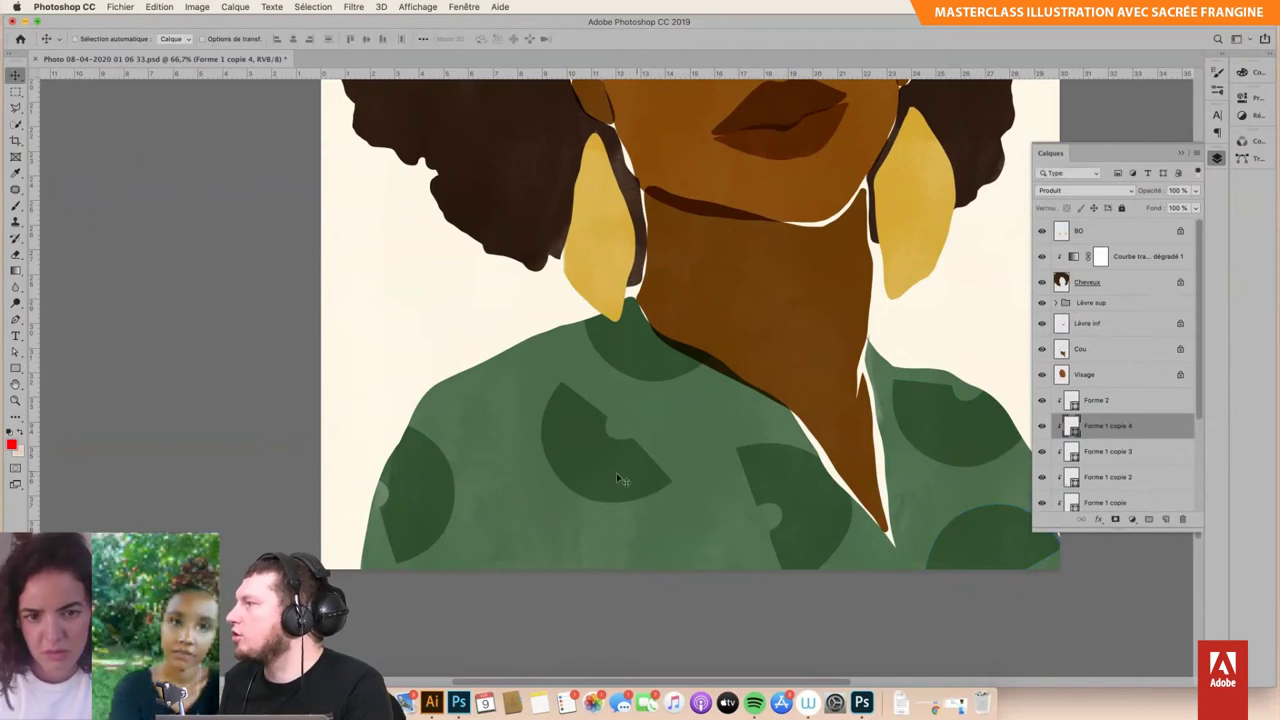
Step: Reposition the middle, under-neck and central semicircles across the chest
{"action": "left_click", "coordinate": [616, 473], "text": "super"}
{"action": "left_click_drag", "start_coordinate": [616, 473], "coordinate": [604, 494]}
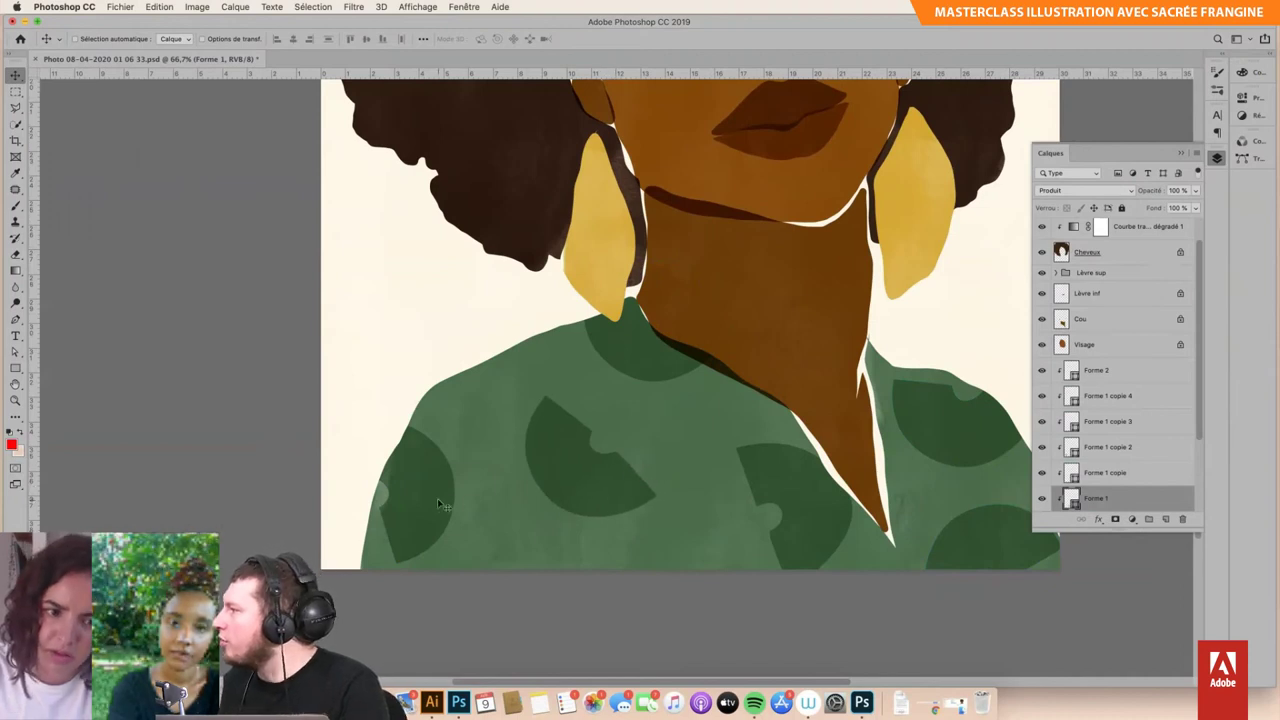
{"action": "left_click_drag", "start_coordinate": [461, 487], "coordinate": [460, 487]}
{"action": "left_click_drag", "start_coordinate": [639, 366], "coordinate": [638, 370]}
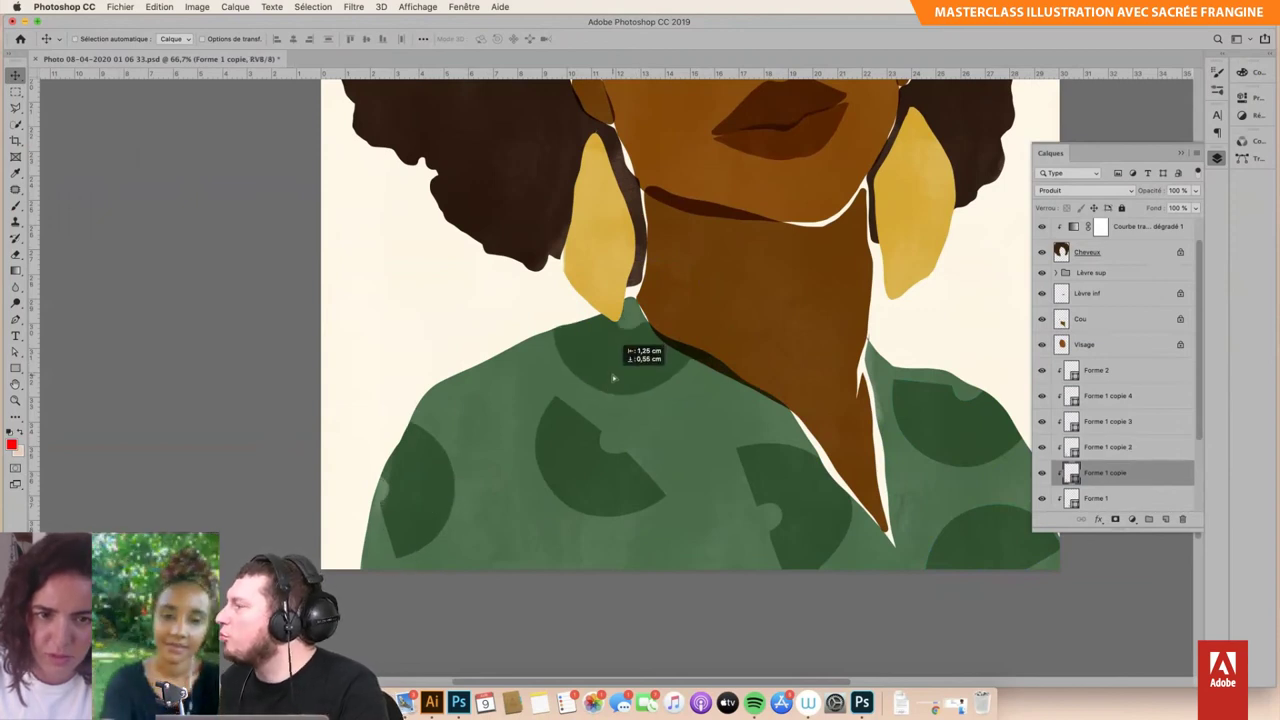
{"action": "left_click", "coordinate": [621, 500]}
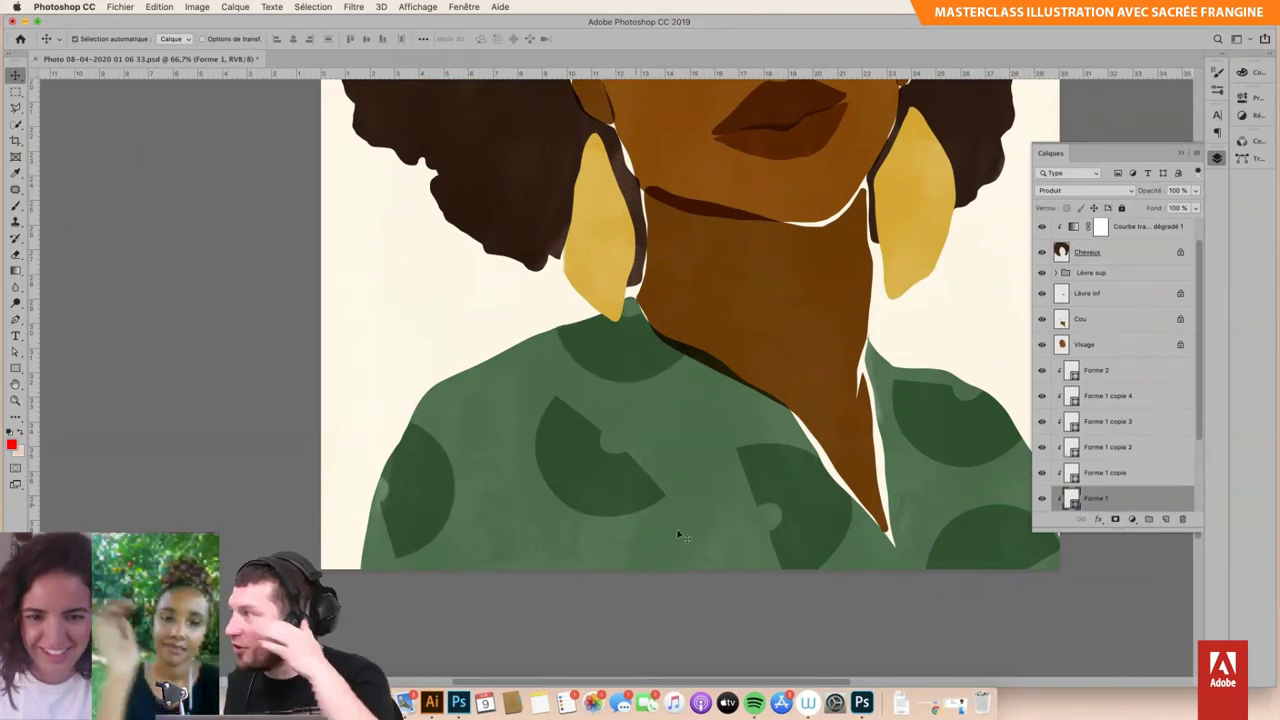
{"action": "left_click_drag", "start_coordinate": [634, 504], "coordinate": [669, 533]}
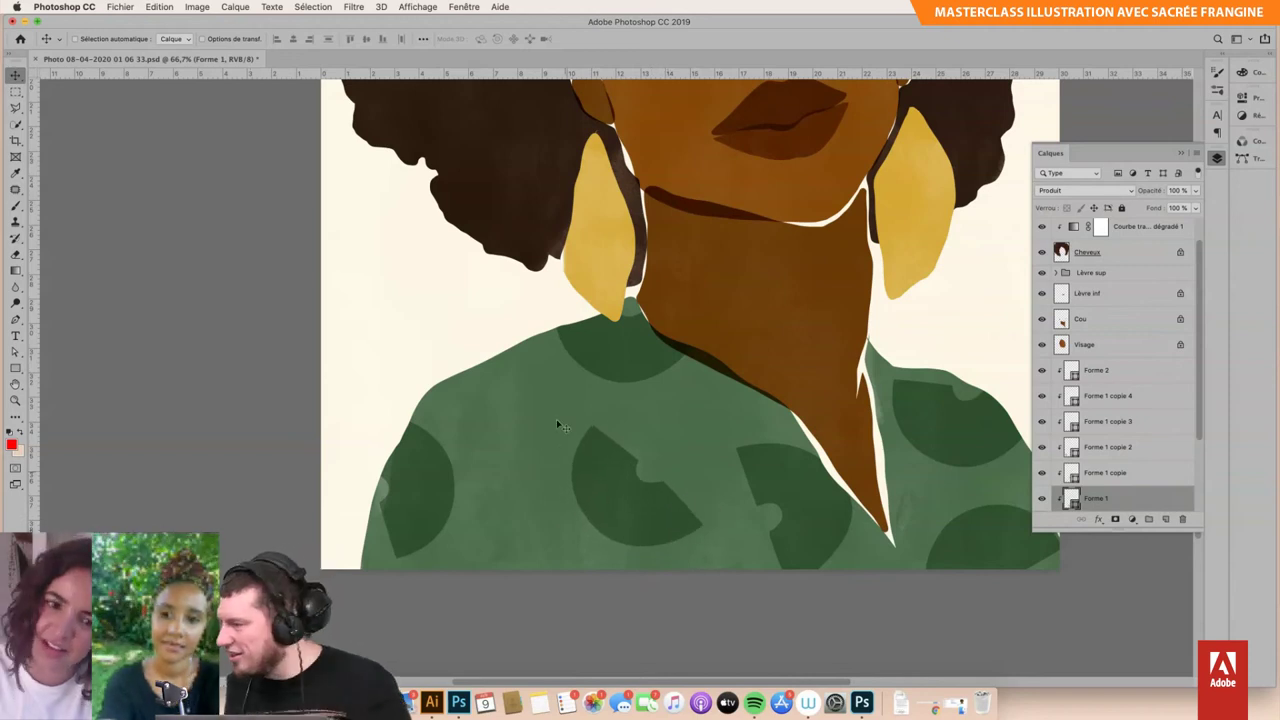
{"action": "left_click", "coordinate": [655, 380]}
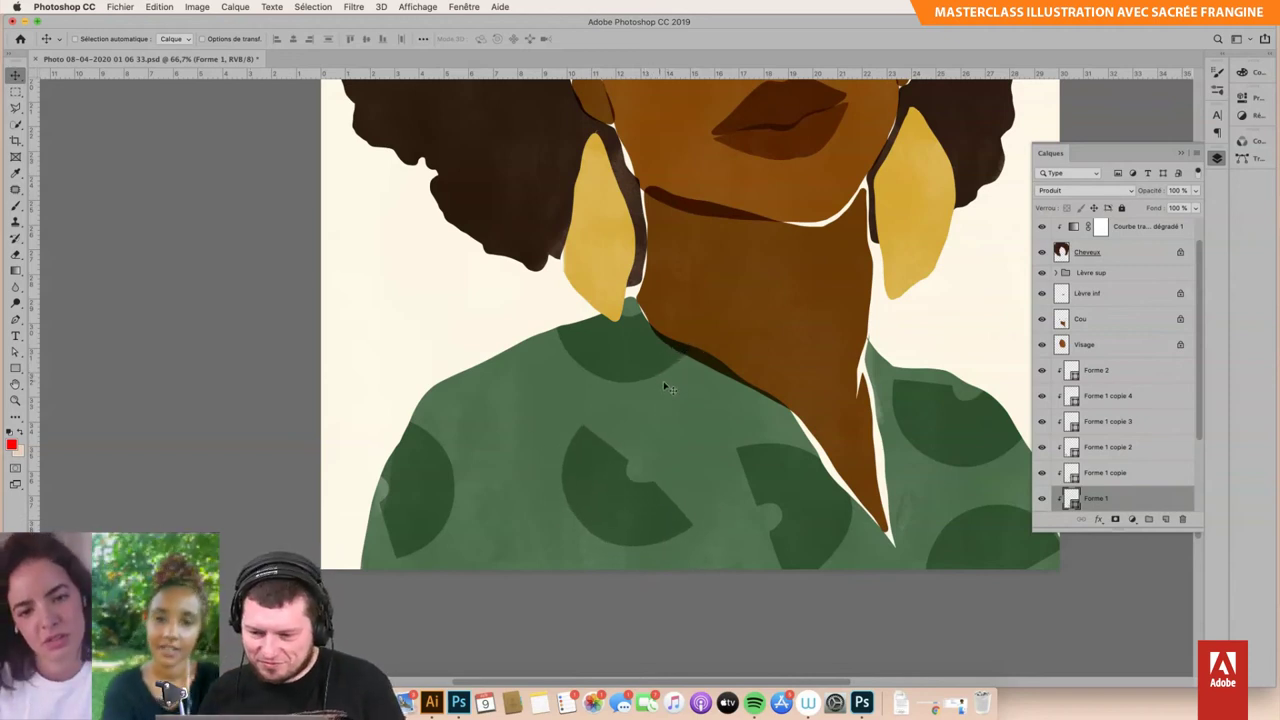
{"action": "key", "text": "ctrl+z"}
{"action": "left_click_drag", "start_coordinate": [628, 502], "coordinate": [655, 537]}
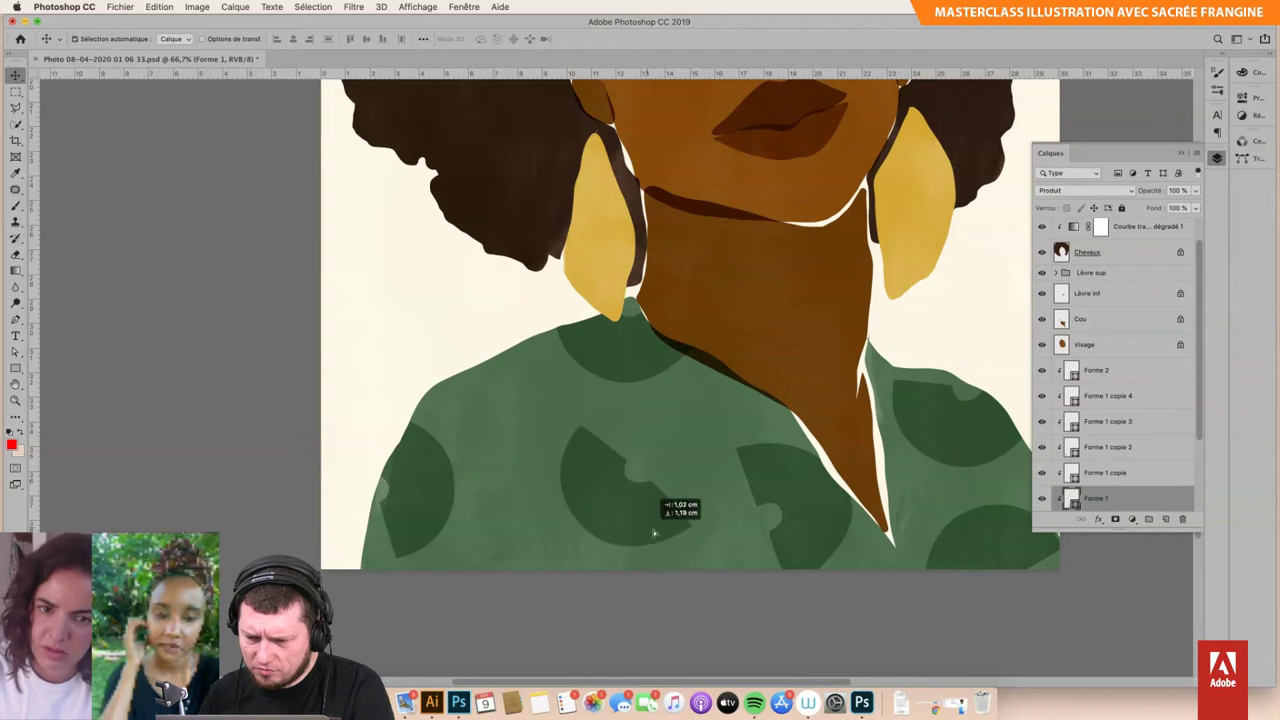
Step: Place a semicircle copy on the upper-left chest
{"action": "left_click_drag", "start_coordinate": [432, 485], "coordinate": [535, 408]}
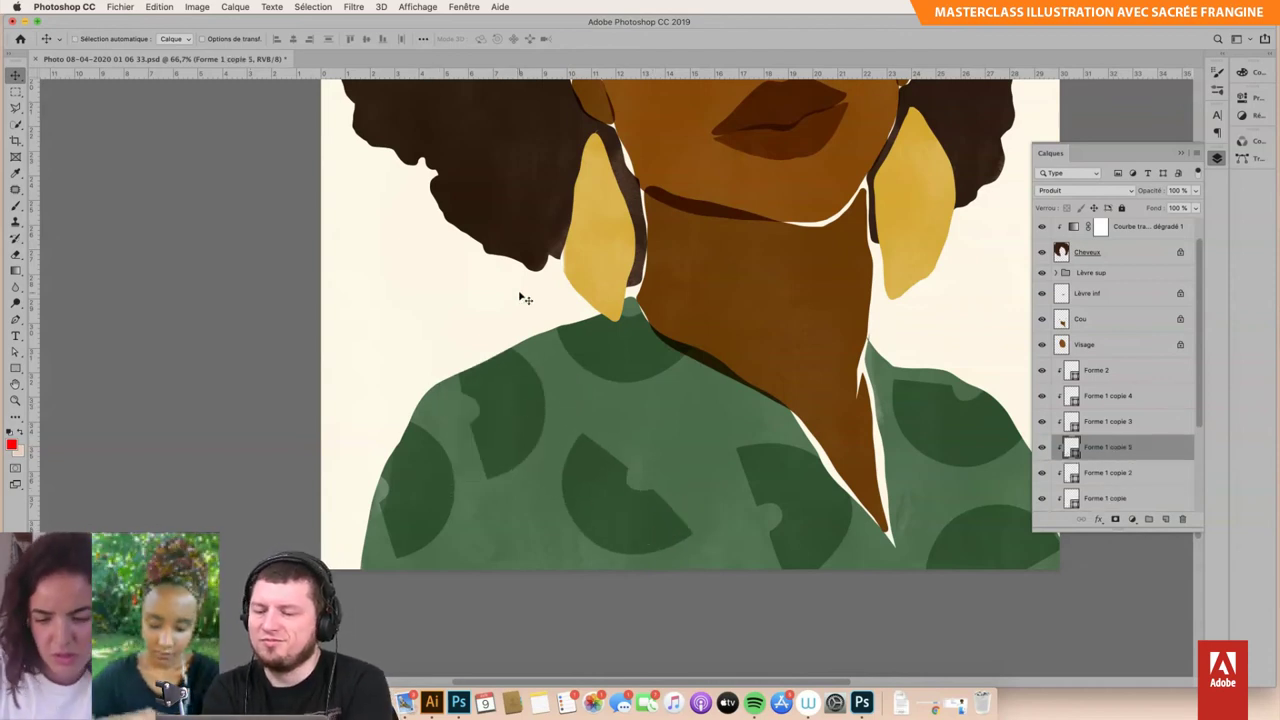
{"action": "key", "text": "ctrl+z"}
{"action": "left_click_drag", "start_coordinate": [800, 483], "coordinate": [583, 403]}
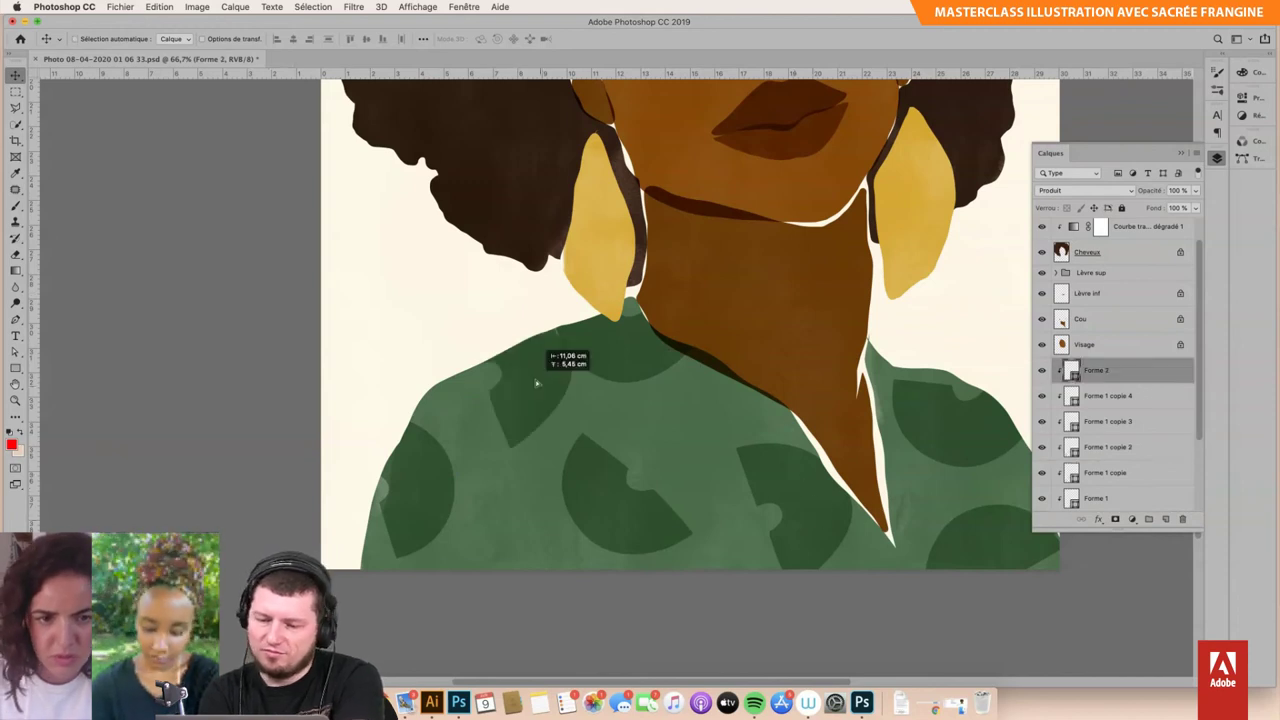
Step: Rotate the upper-left semicircle copy about 40 degrees and shift it slightly
{"action": "key", "text": "ctrl+t"}
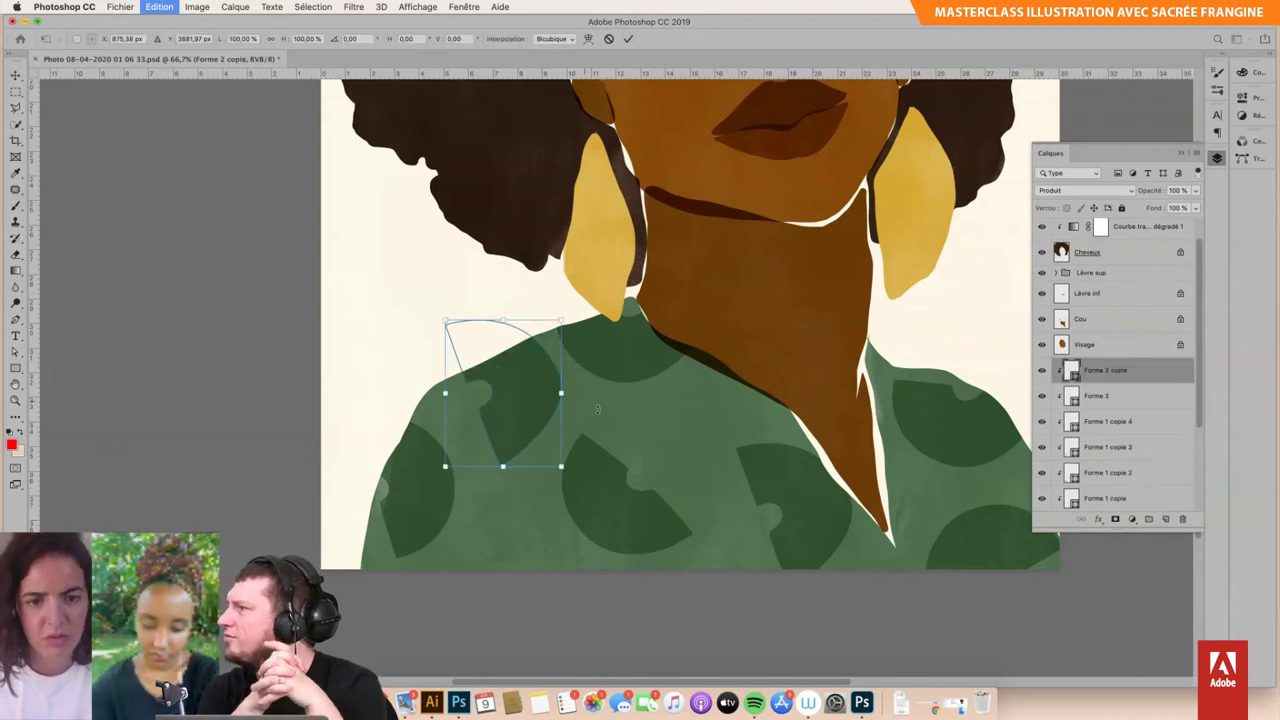
{"action": "left_click_drag", "start_coordinate": [578, 310], "coordinate": [528, 270]}
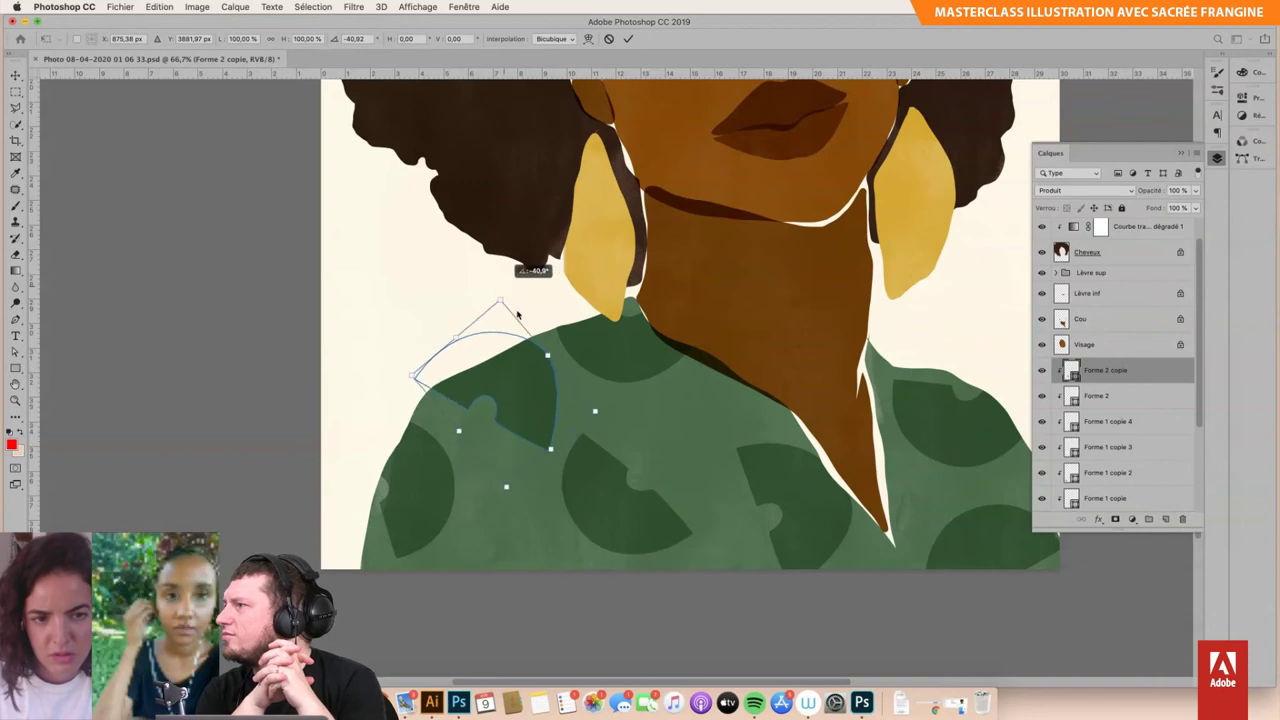
{"action": "left_click_drag", "start_coordinate": [535, 382], "coordinate": [624, 441]}
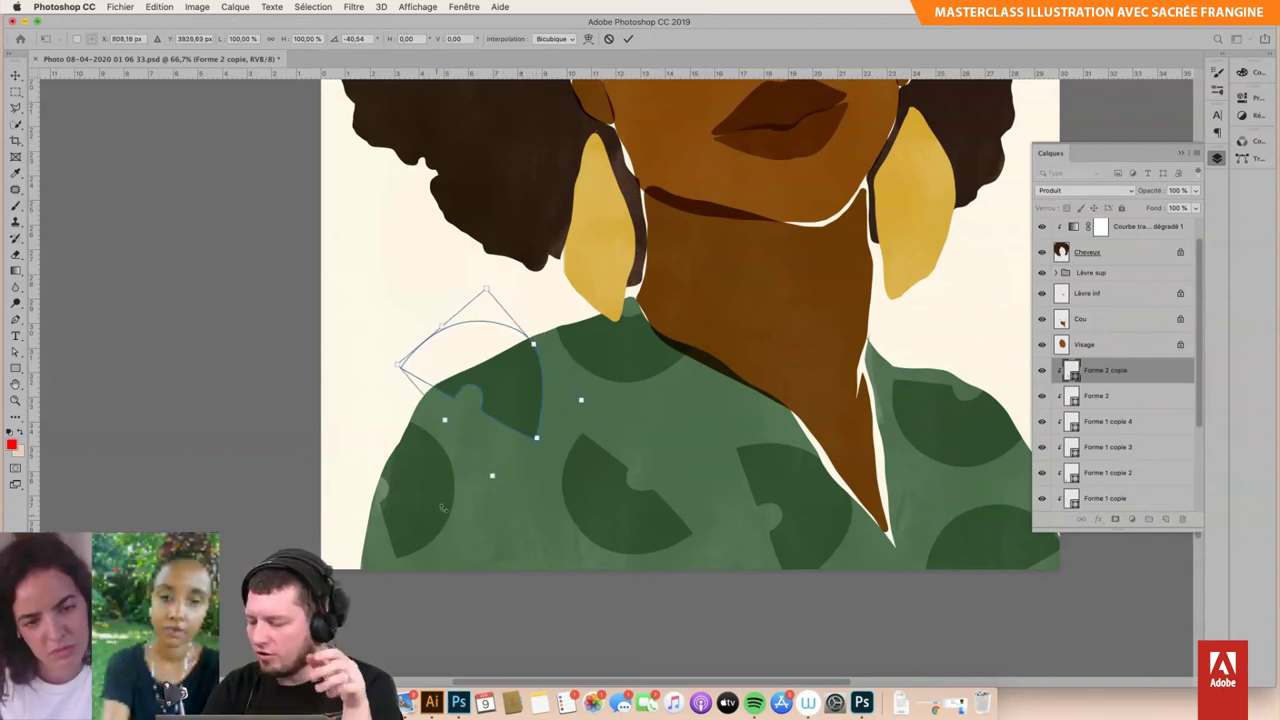
{"action": "key", "text": "Return"}
Step: Move two semicircles down, including Forme 2 copie, and tilt it slightly
{"action": "left_click_drag", "start_coordinate": [405, 510], "coordinate": [424, 557]}
{"action": "left_click_drag", "start_coordinate": [519, 398], "coordinate": [518, 431]}
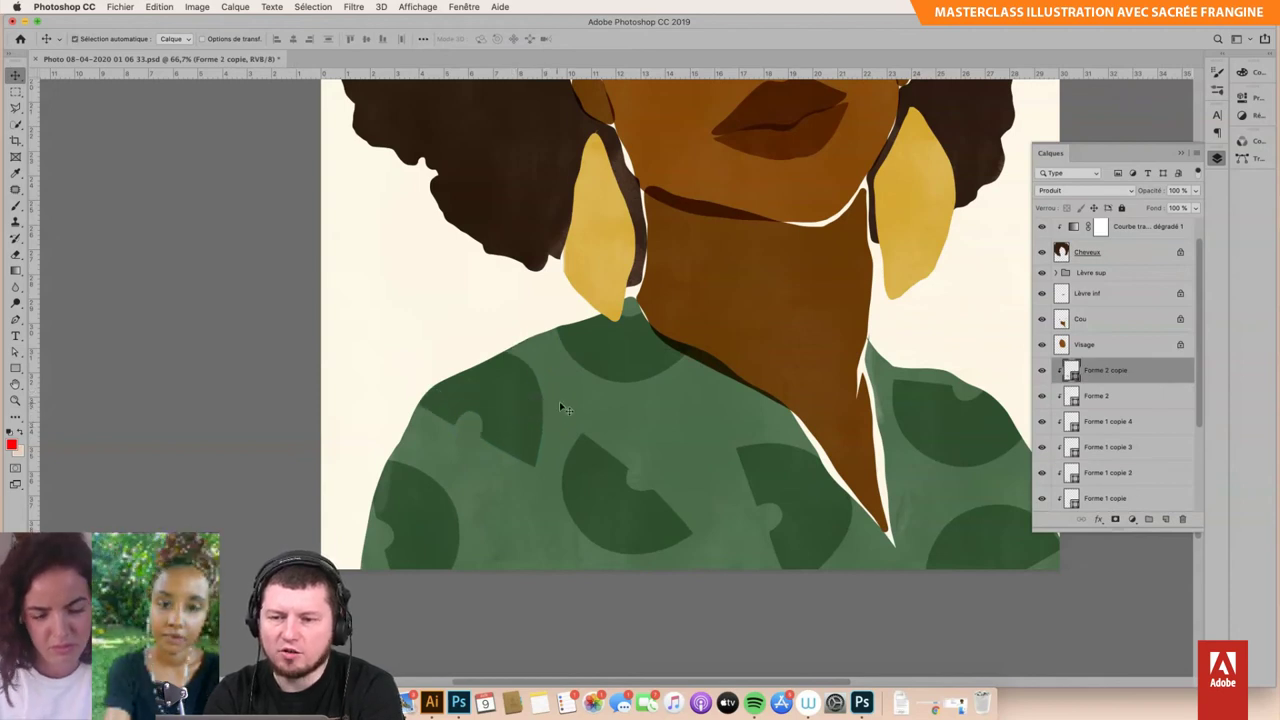
{"action": "key", "text": "ctrl+t"}
{"action": "left_click_drag", "start_coordinate": [575, 332], "coordinate": [552, 302]}
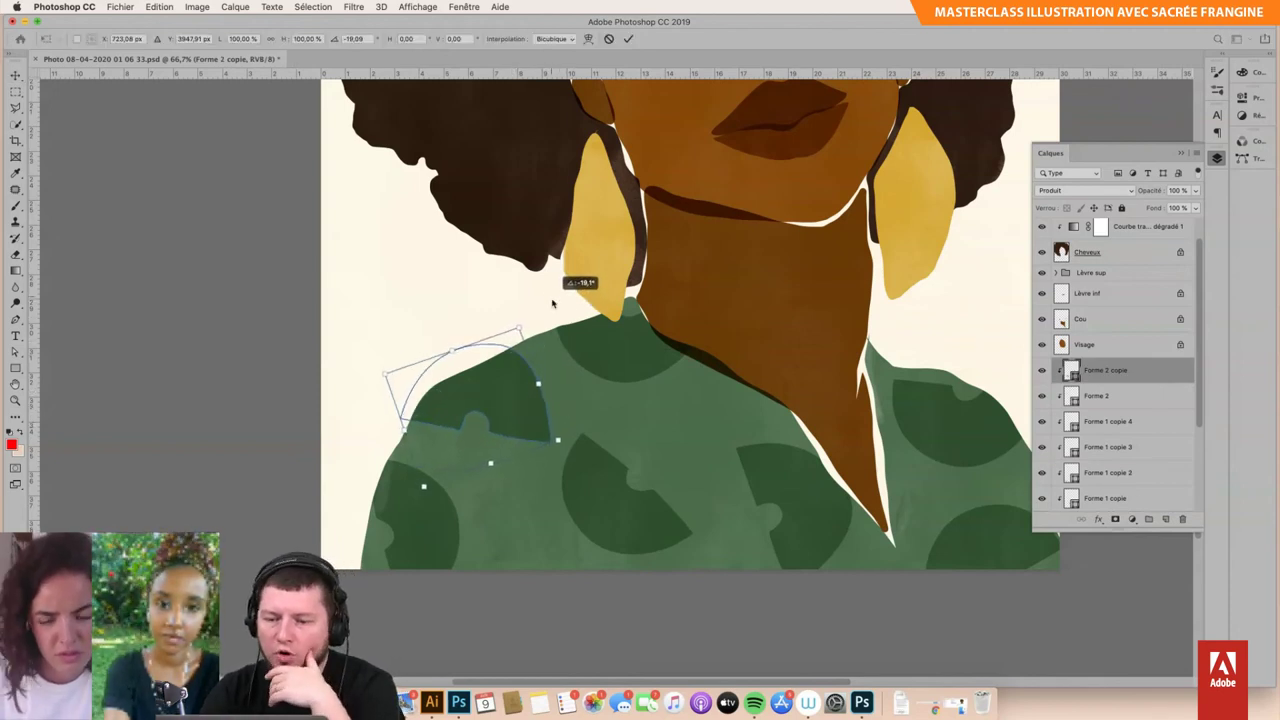
{"action": "key", "text": "Return"}
Step: Lower the central semicircle slightly and rotate it to a new angle
{"action": "left_click", "coordinate": [618, 515]}
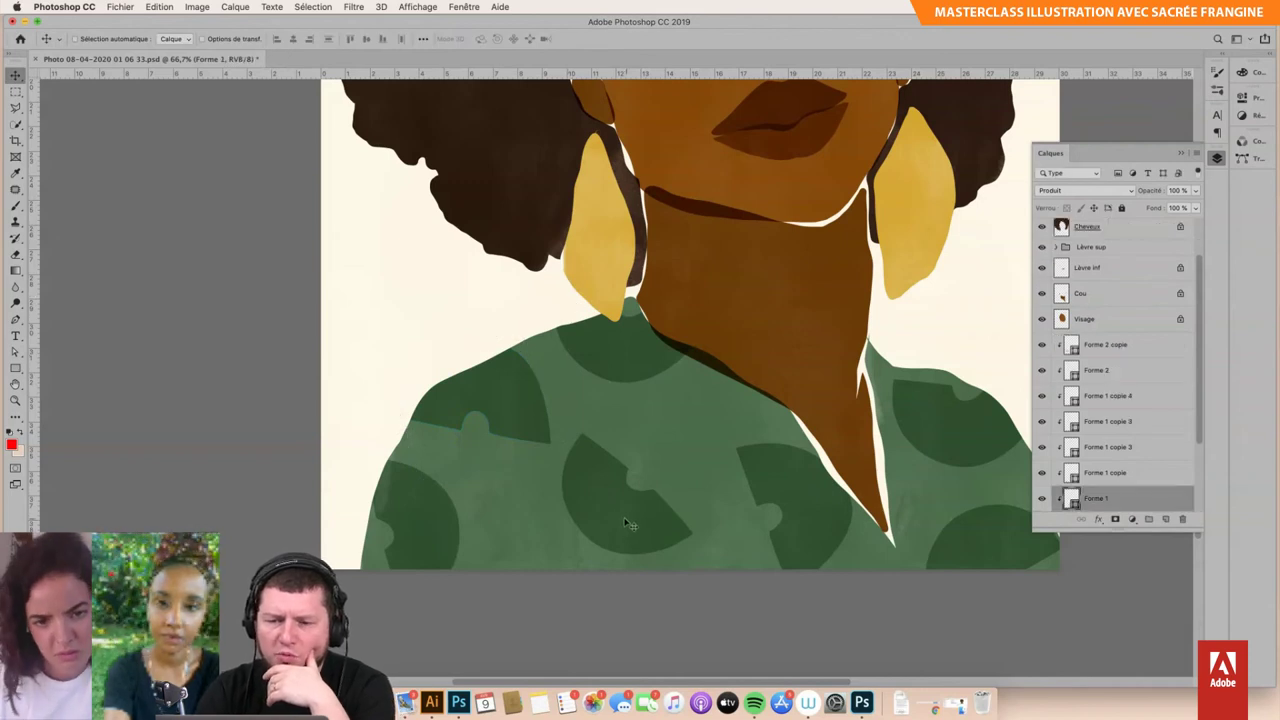
{"action": "left_click_drag", "start_coordinate": [630, 524], "coordinate": [633, 536]}
{"action": "key", "text": "ctrl+t"}
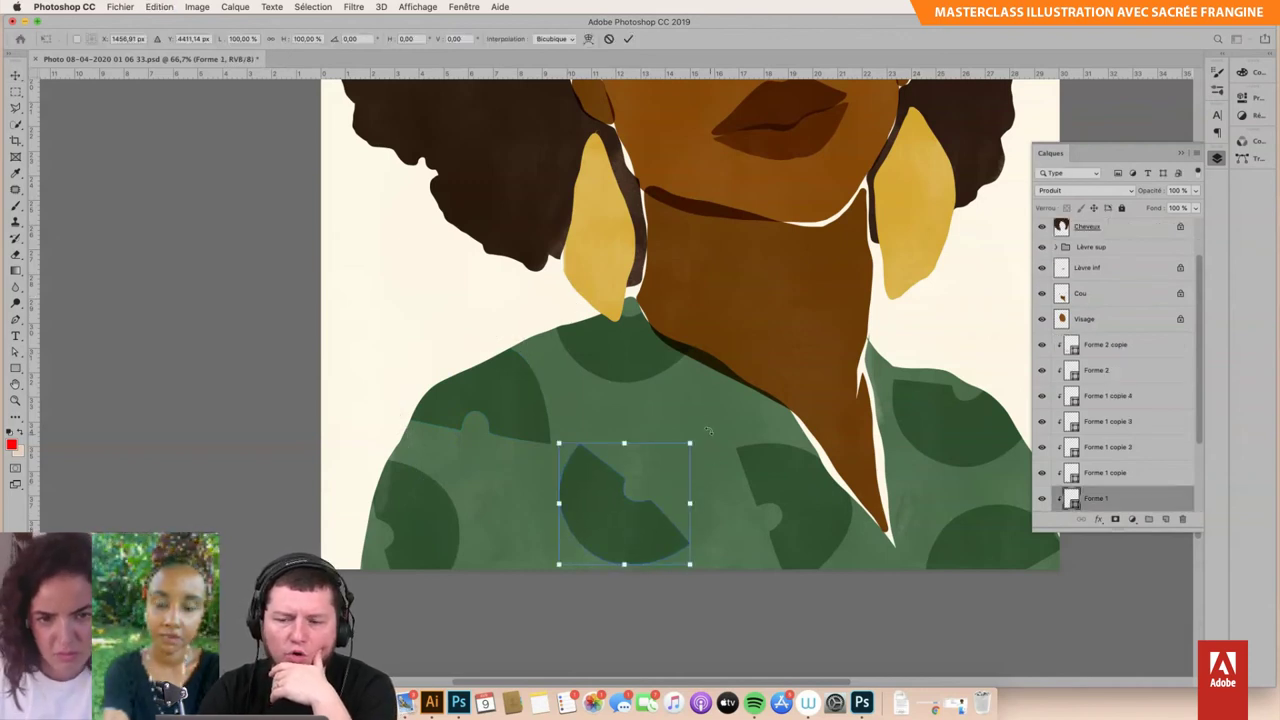
{"action": "left_click_drag", "start_coordinate": [707, 430], "coordinate": [650, 500]}
{"action": "key", "text": "Return"}
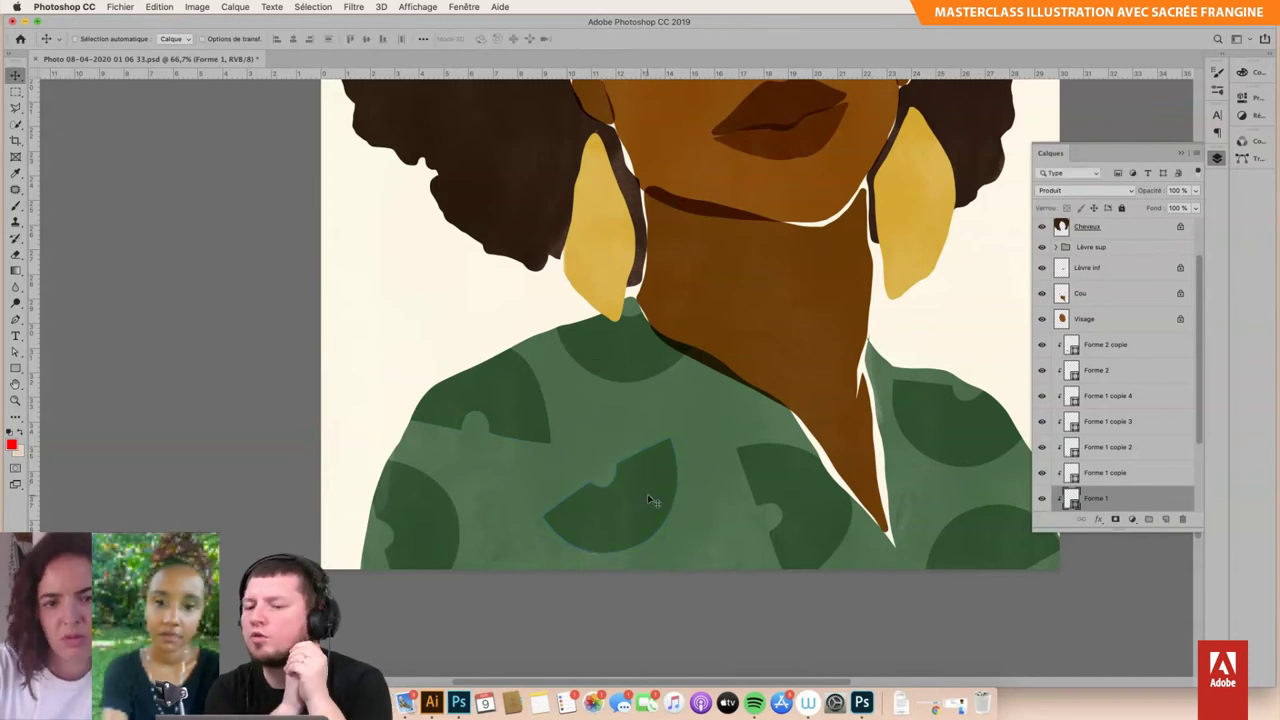
Step: Zoom to 66.7% and scroll down to the neck and shirt
{"action": "key", "text": "ctrl+minus"}
{"action": "key", "text": "ctrl+minus"}
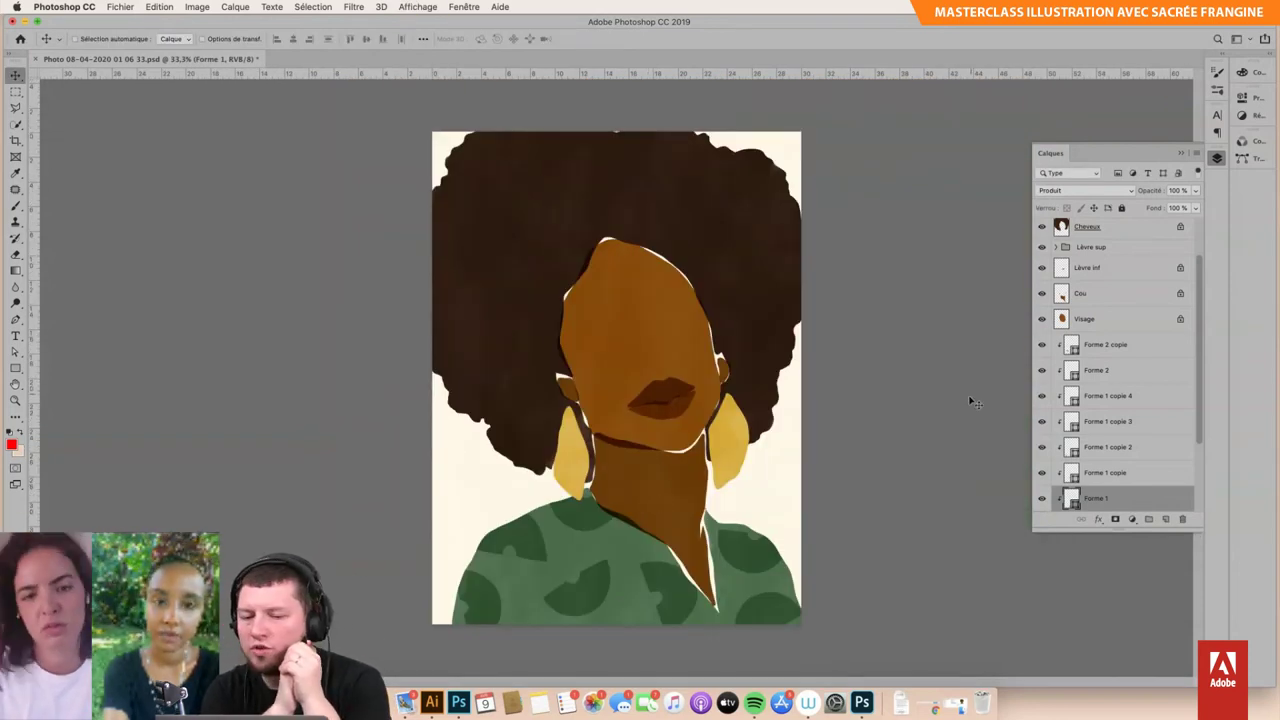
{"action": "key", "text": "ctrl+plus"}
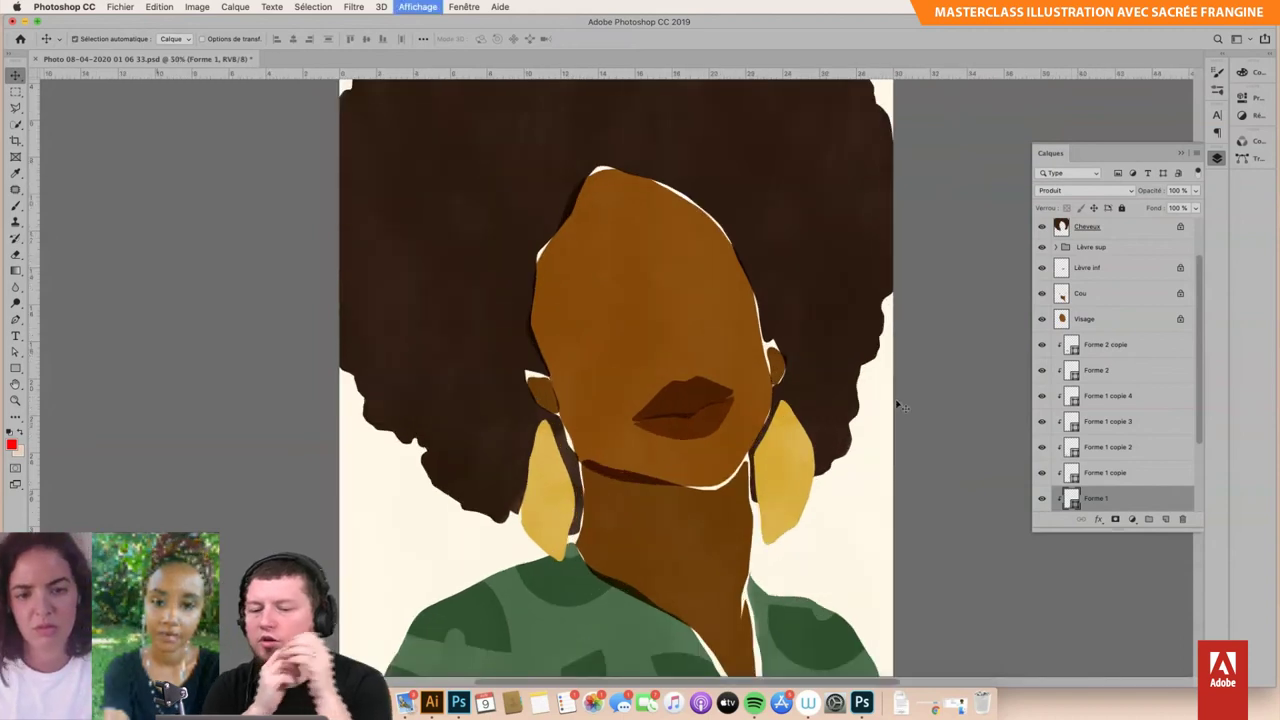
{"action": "key", "text": "ctrl+plus"}
{"action": "scroll", "coordinate": [740, 400], "scroll_direction": "down", "scroll_amount": 3}
{"action": "scroll", "coordinate": [745, 510], "scroll_direction": "down", "scroll_amount": 1}
{"action": "scroll", "coordinate": [650, 500], "scroll_direction": "down", "scroll_amount": 1}
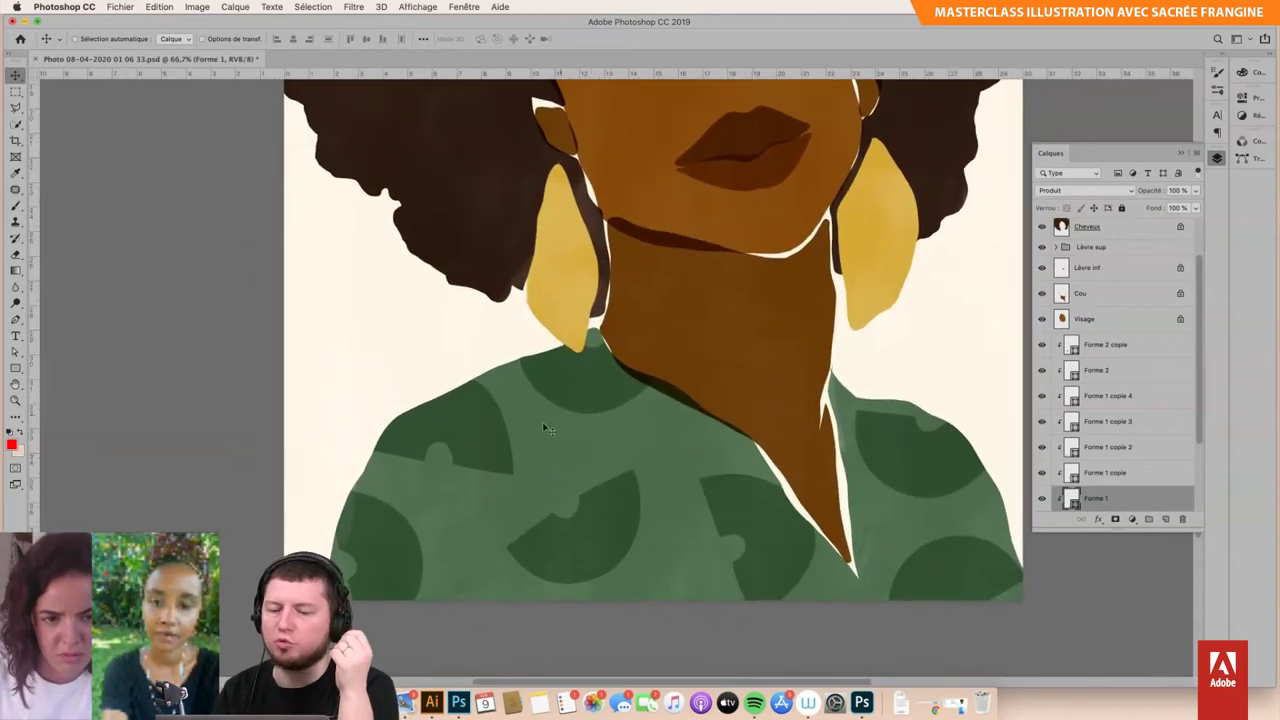
Step: Rotate the lower-left semicircle slightly; enlarge and lower the one below the left earring
{"action": "left_click", "coordinate": [409, 548], "text": "ctrl"}
{"action": "key", "text": "ctrl+t"}
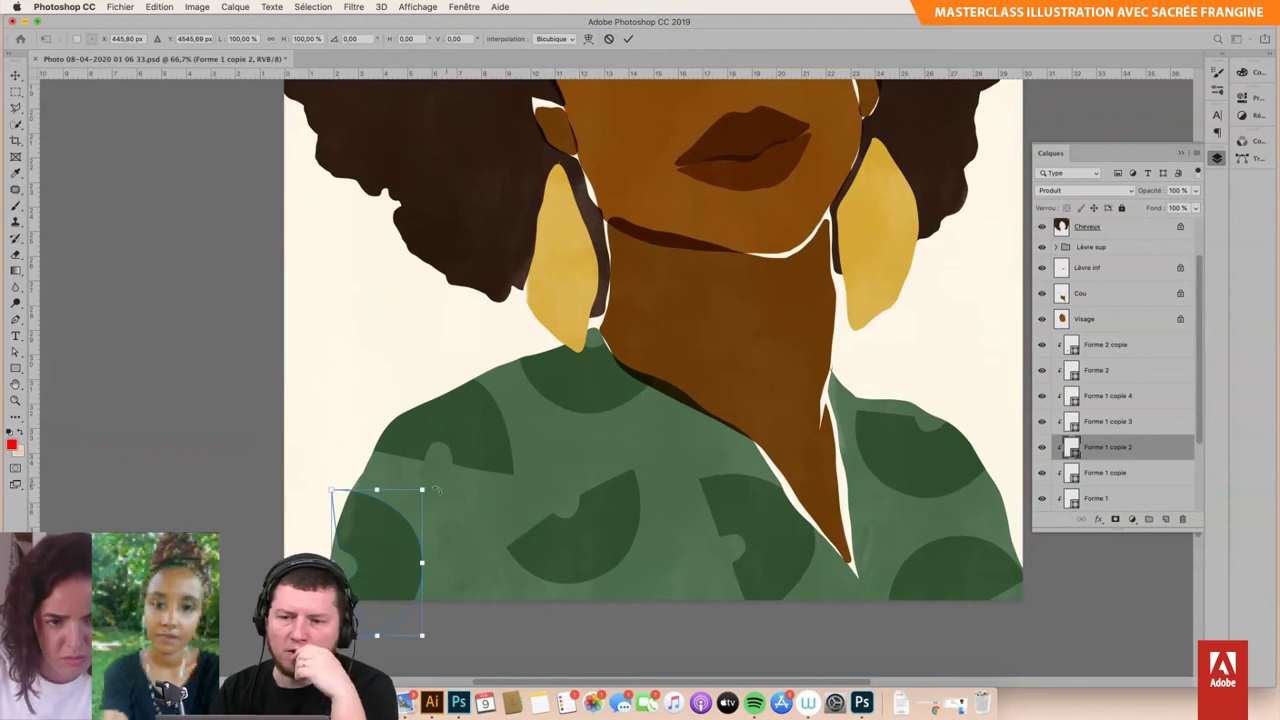
{"action": "left_click_drag", "start_coordinate": [422, 489], "coordinate": [429, 479]}
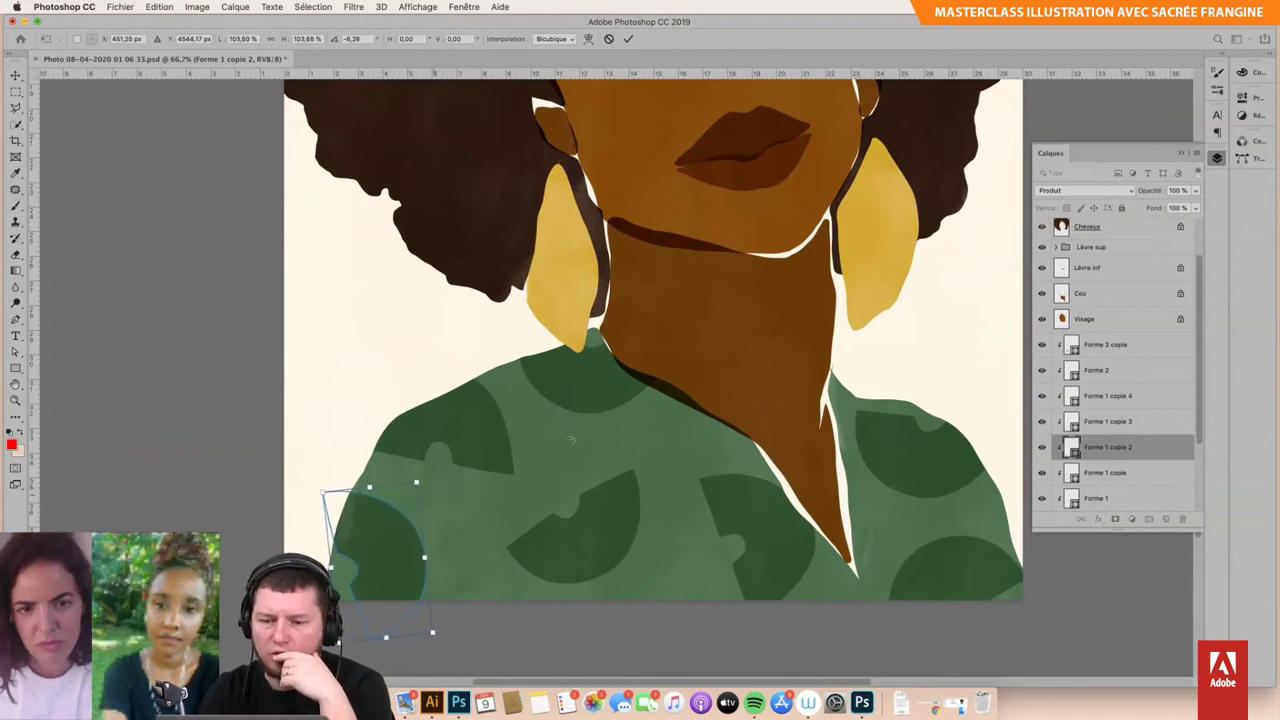
{"action": "key", "text": "Return"}
{"action": "left_click", "coordinate": [618, 400]}
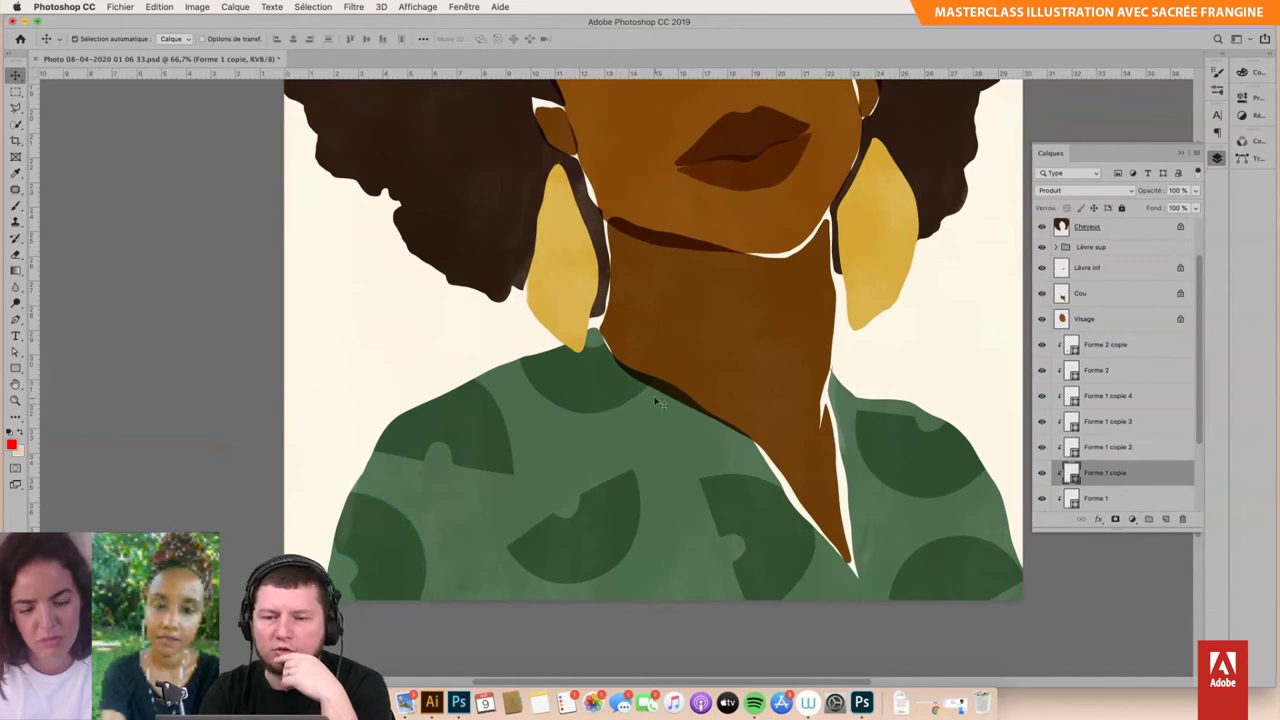
{"action": "key", "text": "ctrl+t"}
{"action": "left_click_drag", "start_coordinate": [664, 314], "coordinate": [672, 301]}
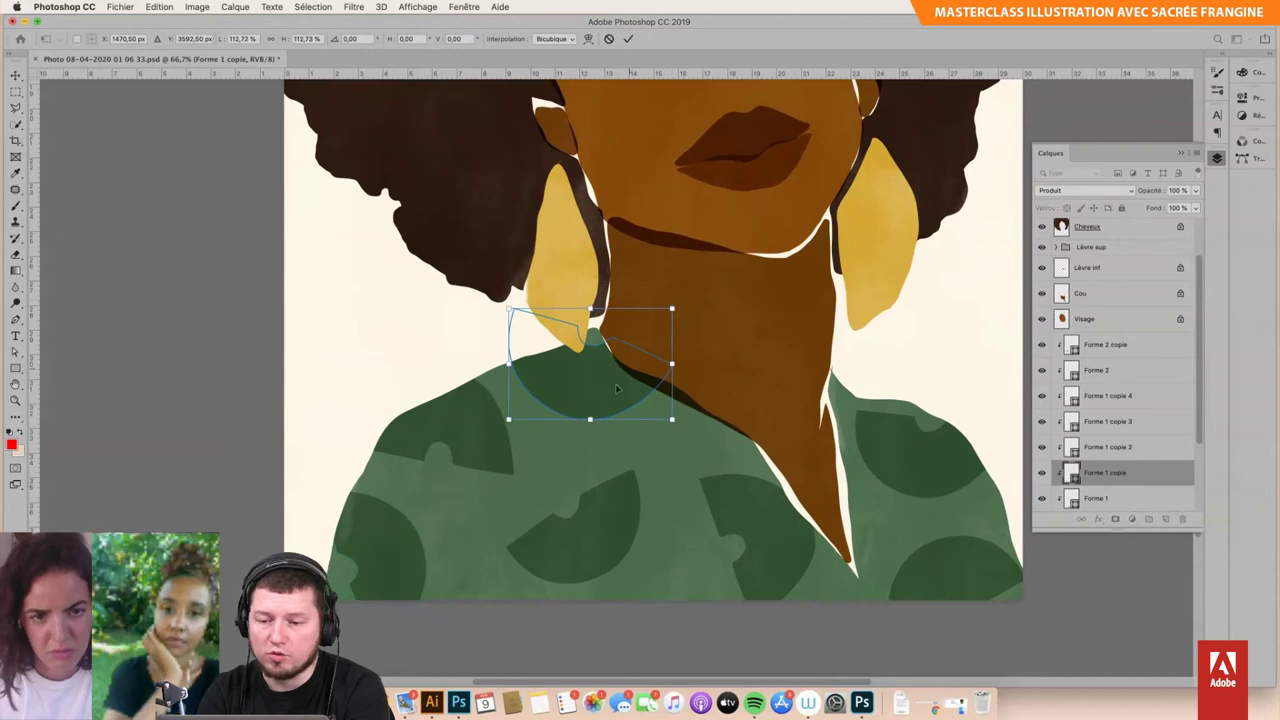
{"action": "left_click_drag", "start_coordinate": [619, 387], "coordinate": [637, 405]}
{"action": "key", "text": "Return"}
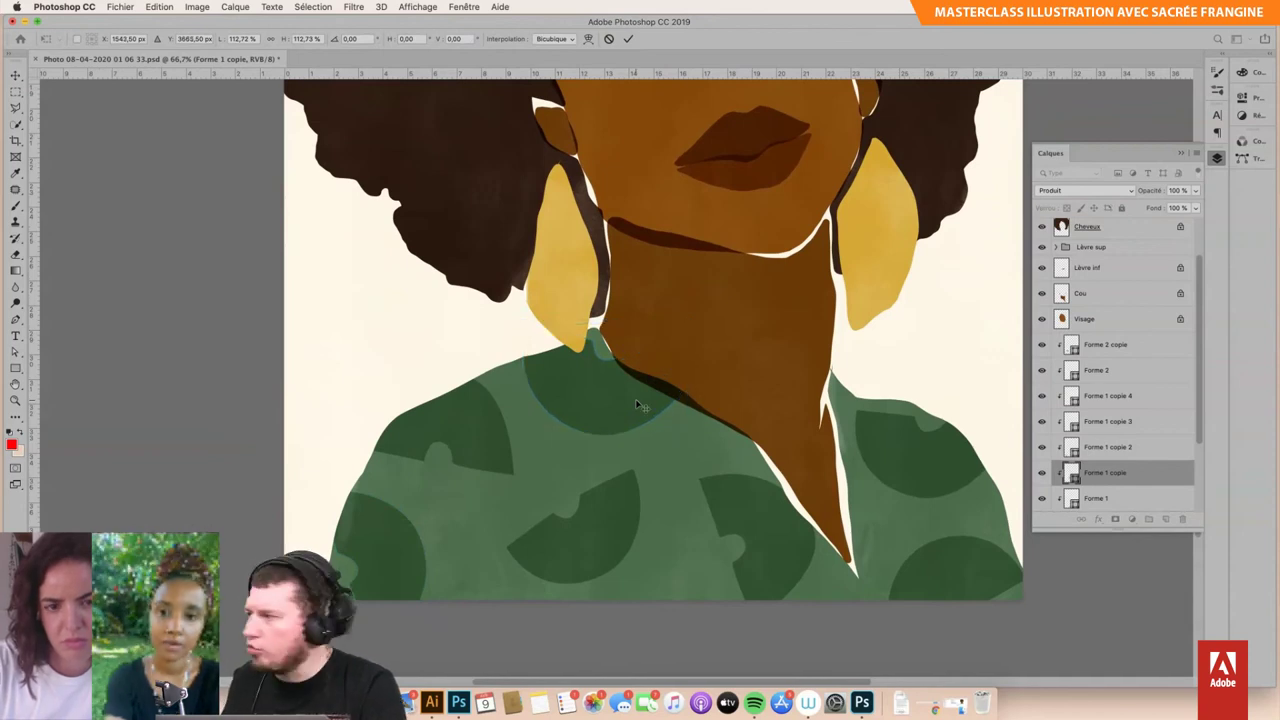
Step: Enlarge the bottom-centre semicircle about 8% and the one beside the neck's point, nudging both
{"action": "left_click", "coordinate": [610, 531]}
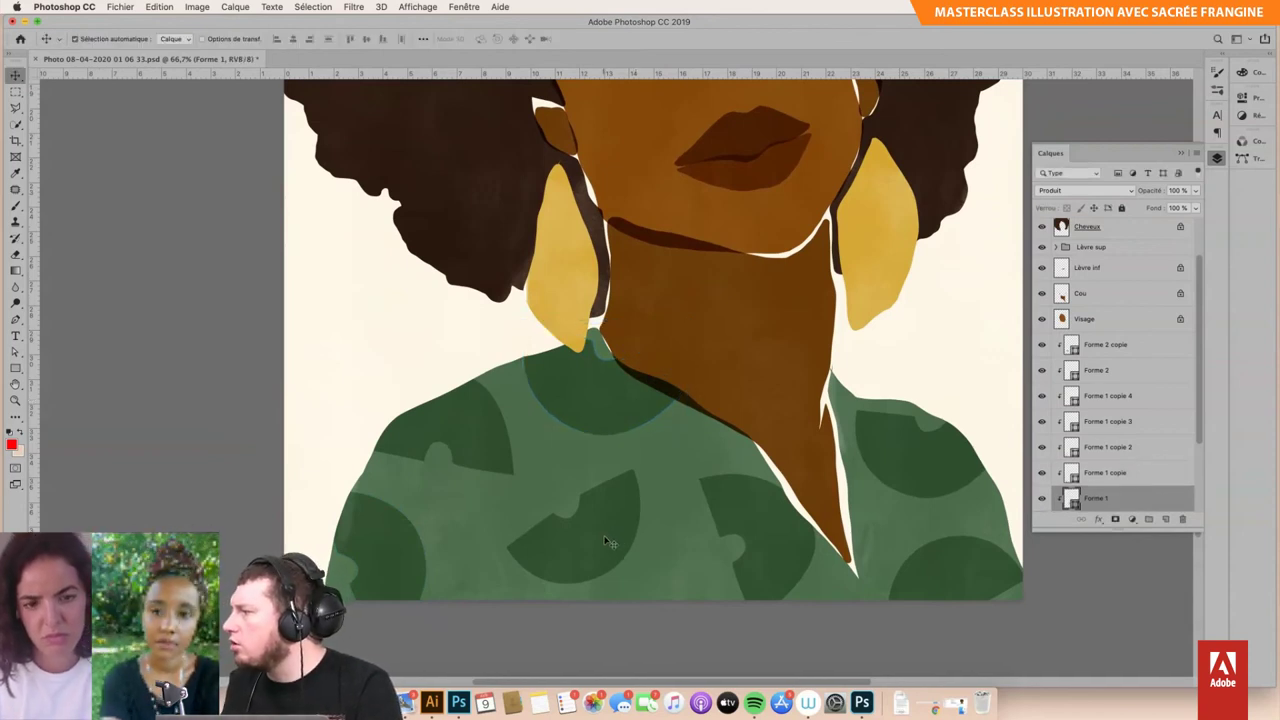
{"action": "key", "text": "ctrl+t"}
{"action": "left_click_drag", "start_coordinate": [641, 468], "coordinate": [645, 464]}
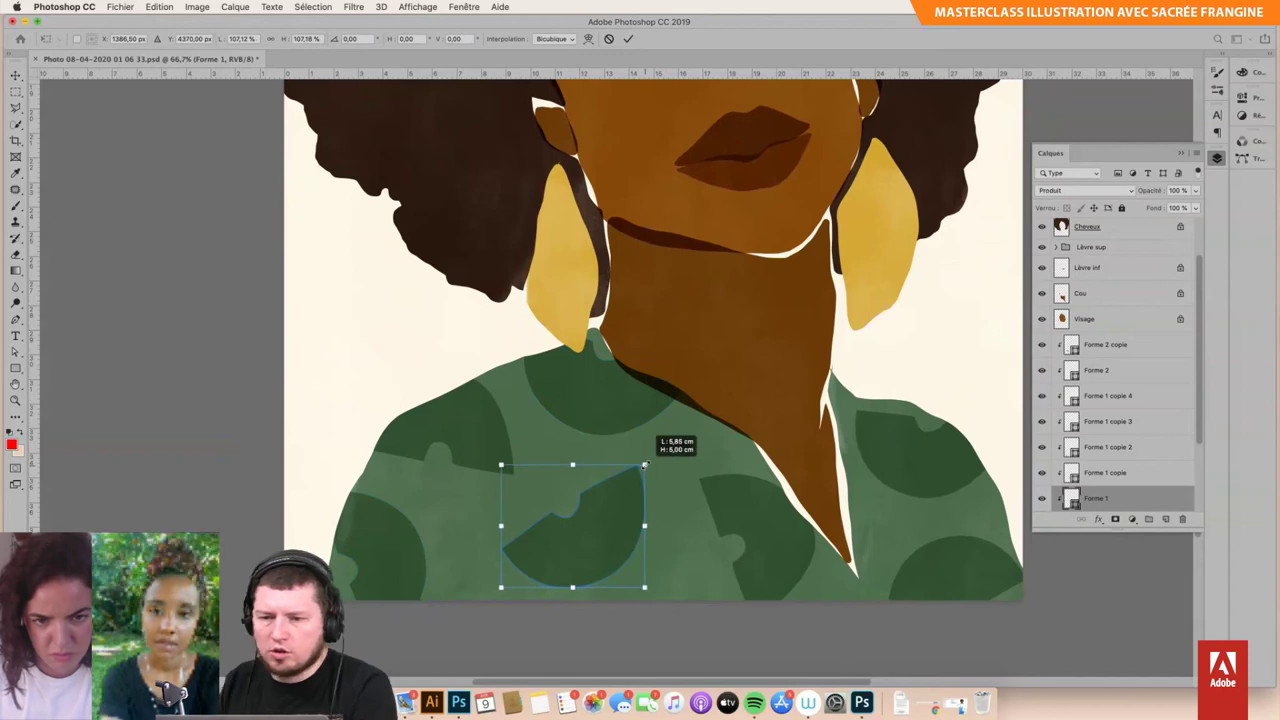
{"action": "key", "text": "Return"}
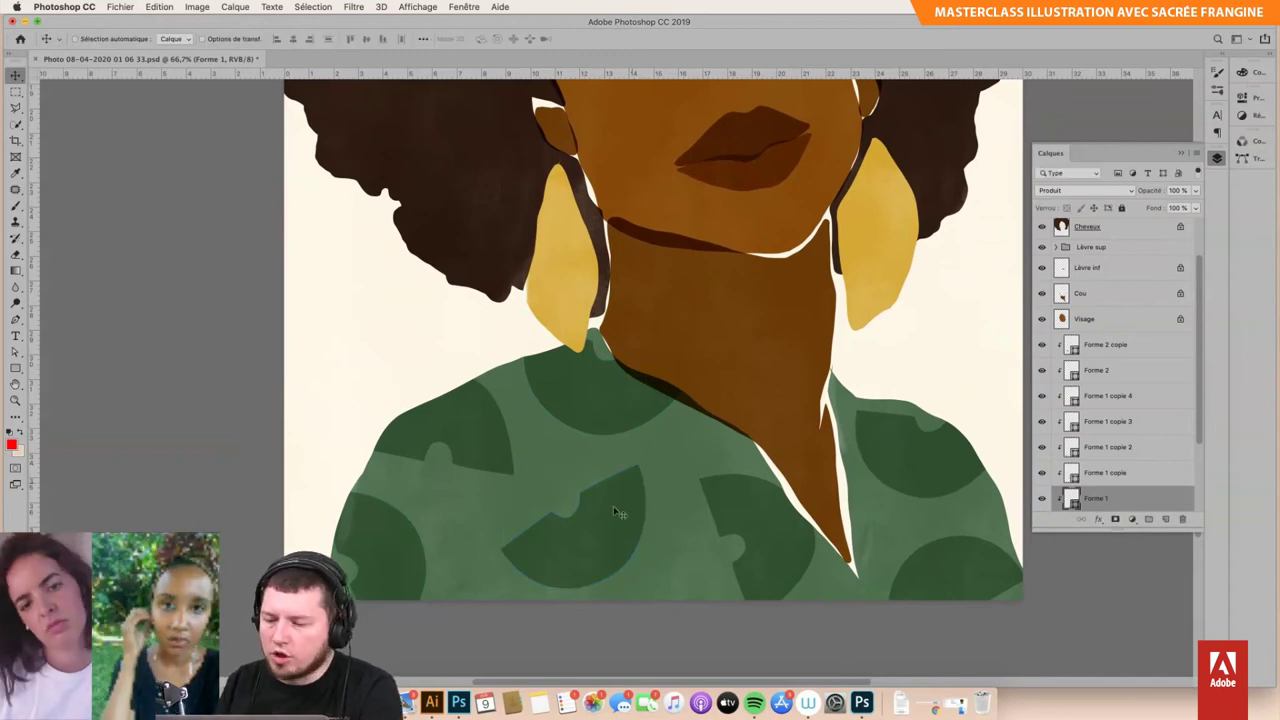
{"action": "left_click_drag", "start_coordinate": [613, 555], "coordinate": [607, 559]}
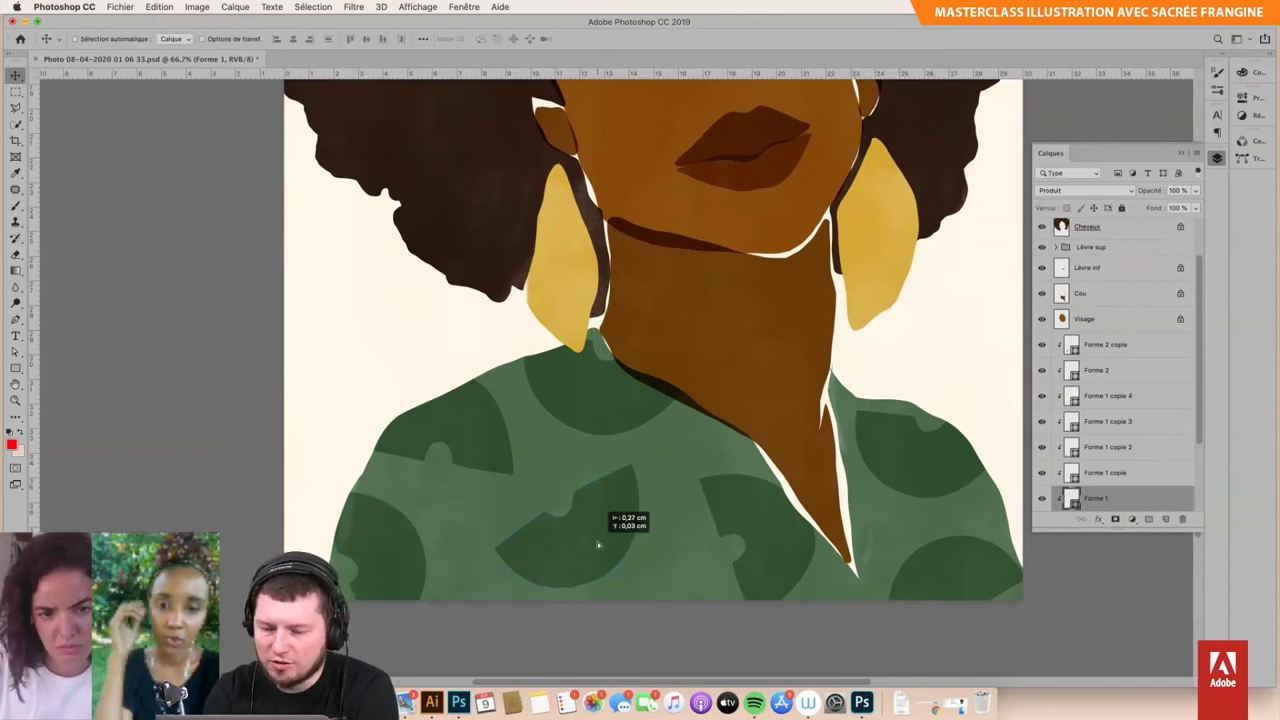
{"action": "left_click", "coordinate": [775, 522]}
{"action": "key", "text": "ctrl+t"}
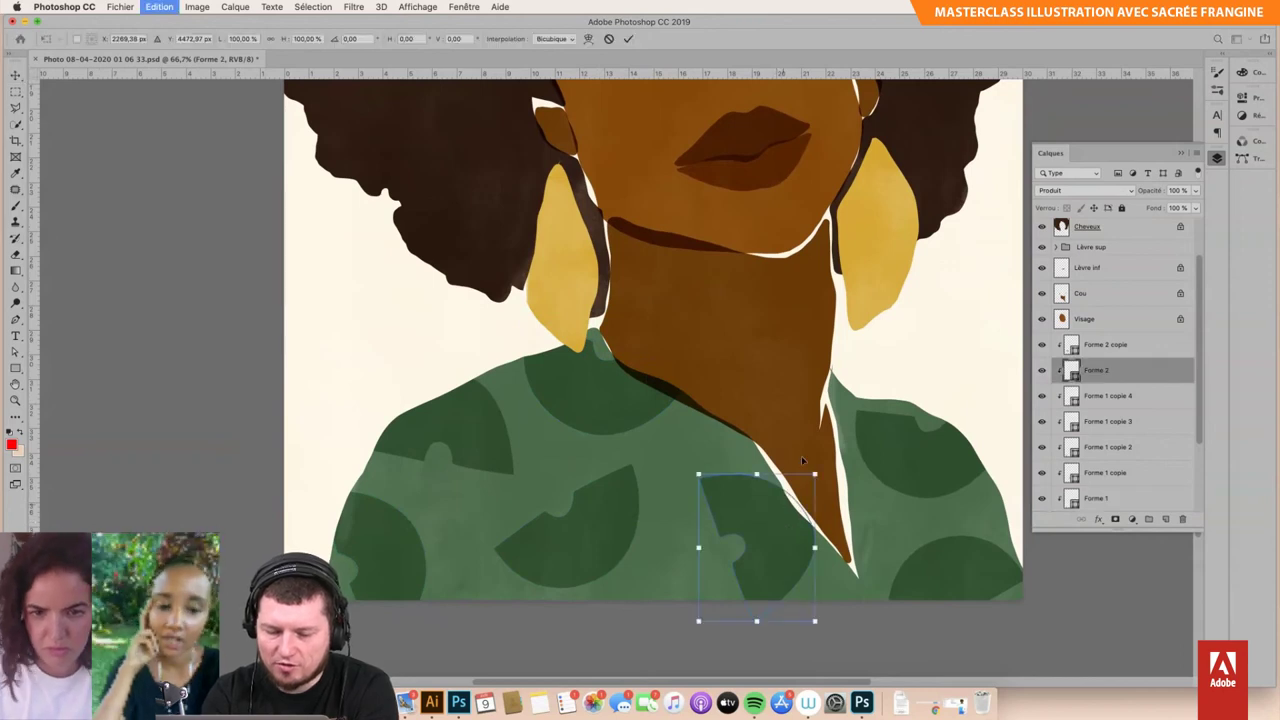
{"action": "left_click_drag", "start_coordinate": [815, 467], "coordinate": [821, 460]}
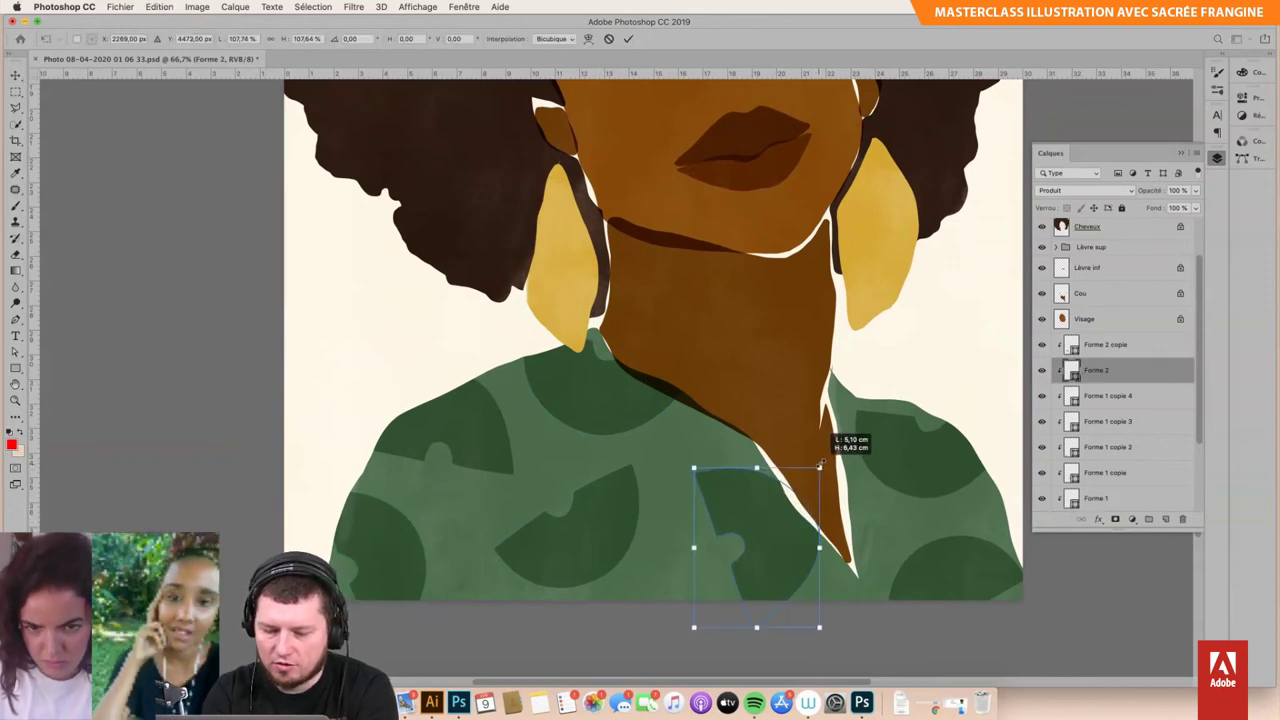
{"action": "left_click_drag", "start_coordinate": [794, 556], "coordinate": [786, 550]}
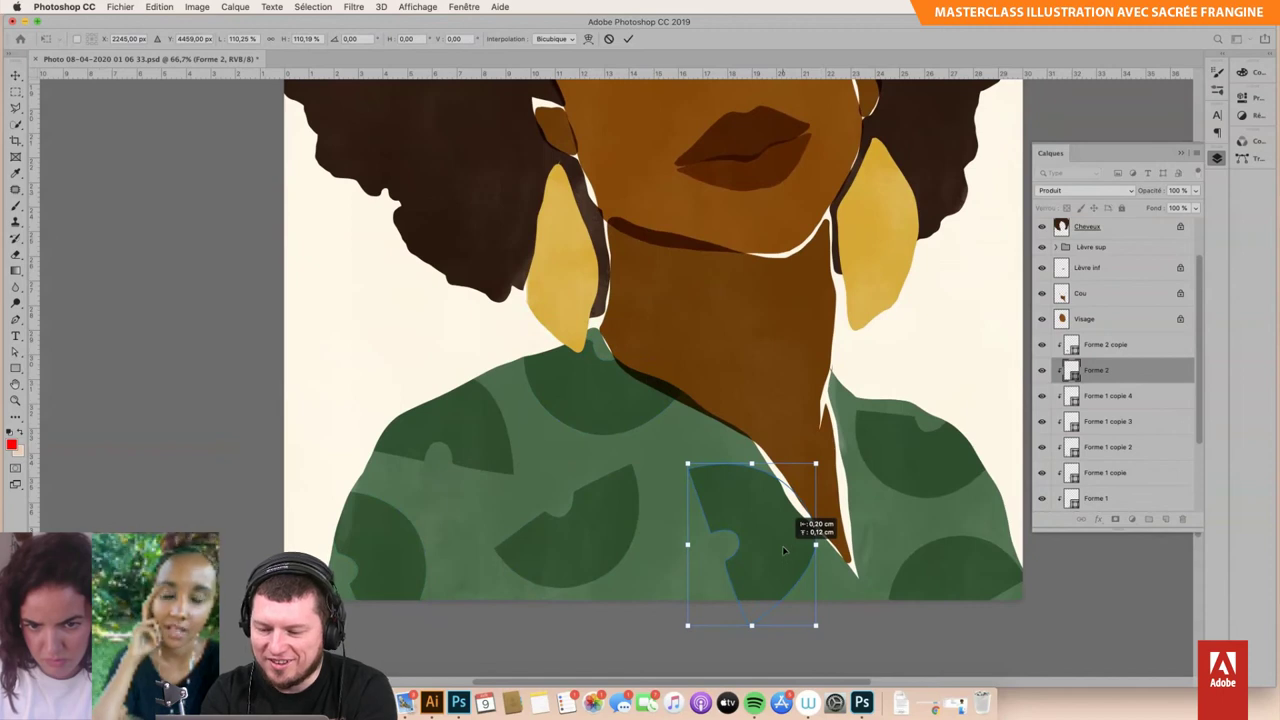
{"action": "key", "text": "Return"}
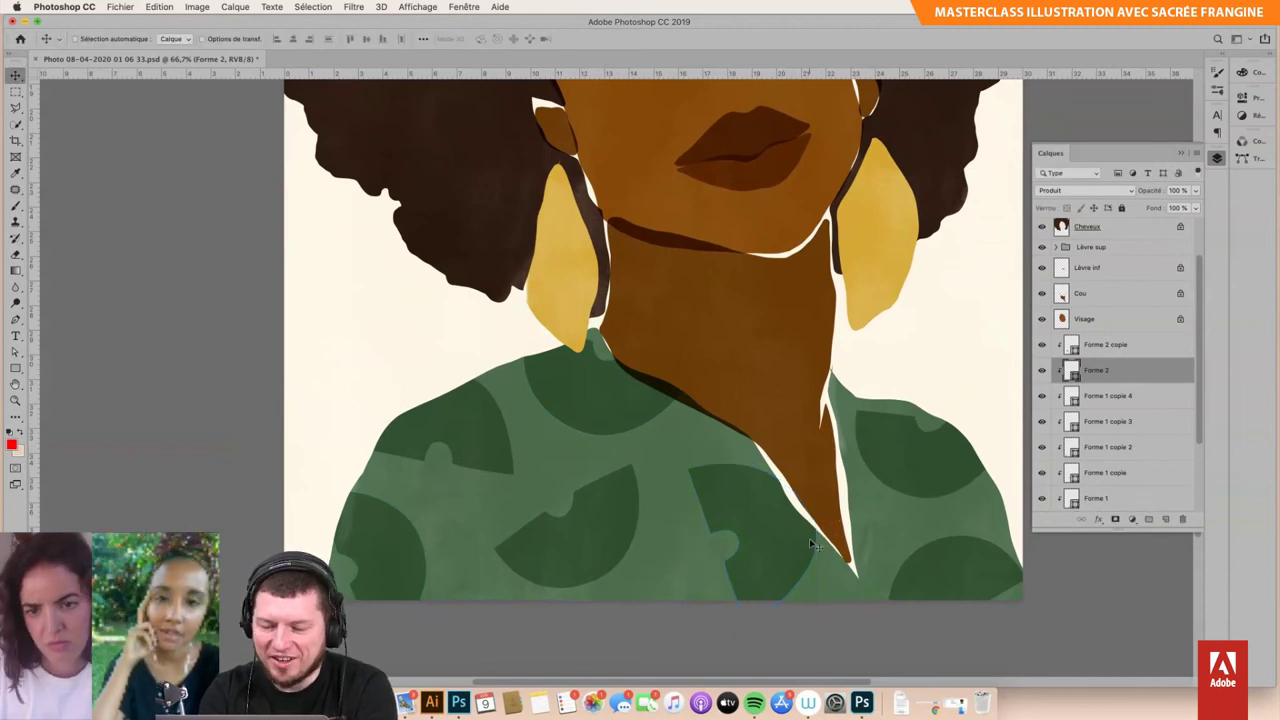
Step: Enlarge the bottom-right and right-shoulder semicircles, then zoom out to the whole portrait
{"action": "left_click", "coordinate": [975, 572], "text": "ctrl"}
{"action": "key", "text": "ctrl+t"}
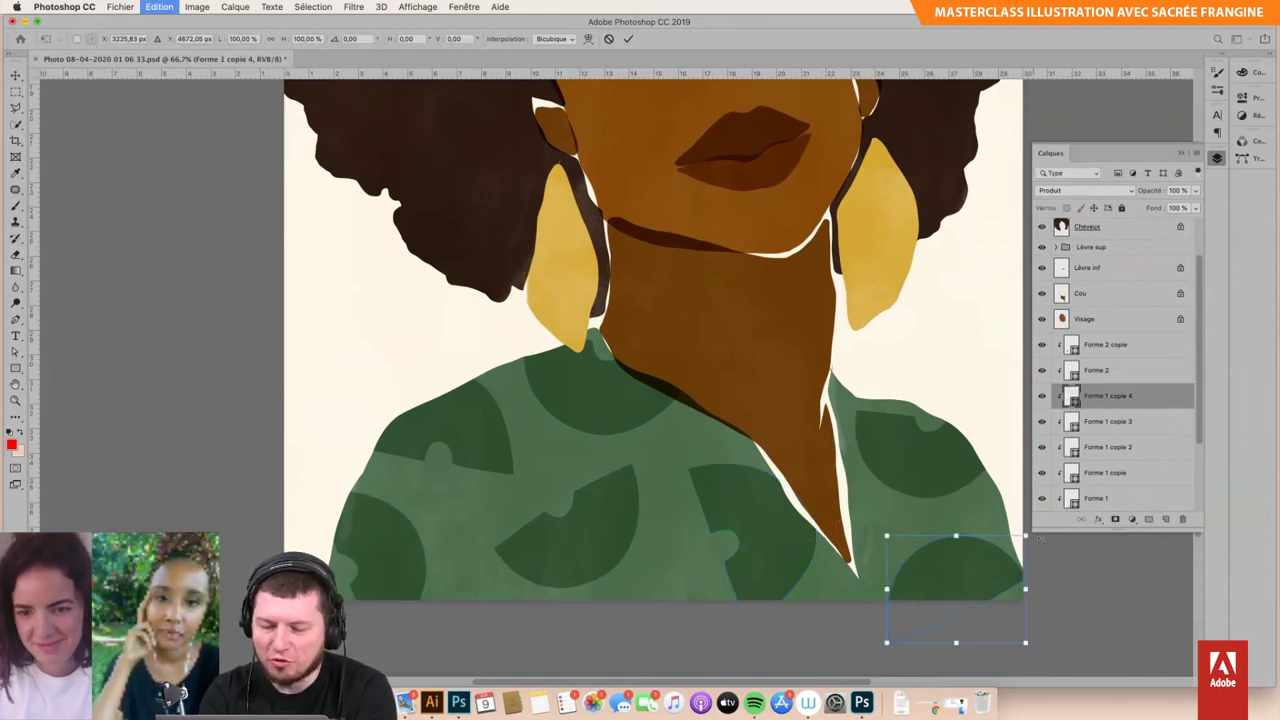
{"action": "left_click_drag", "start_coordinate": [1025, 536], "coordinate": [1000, 557]}
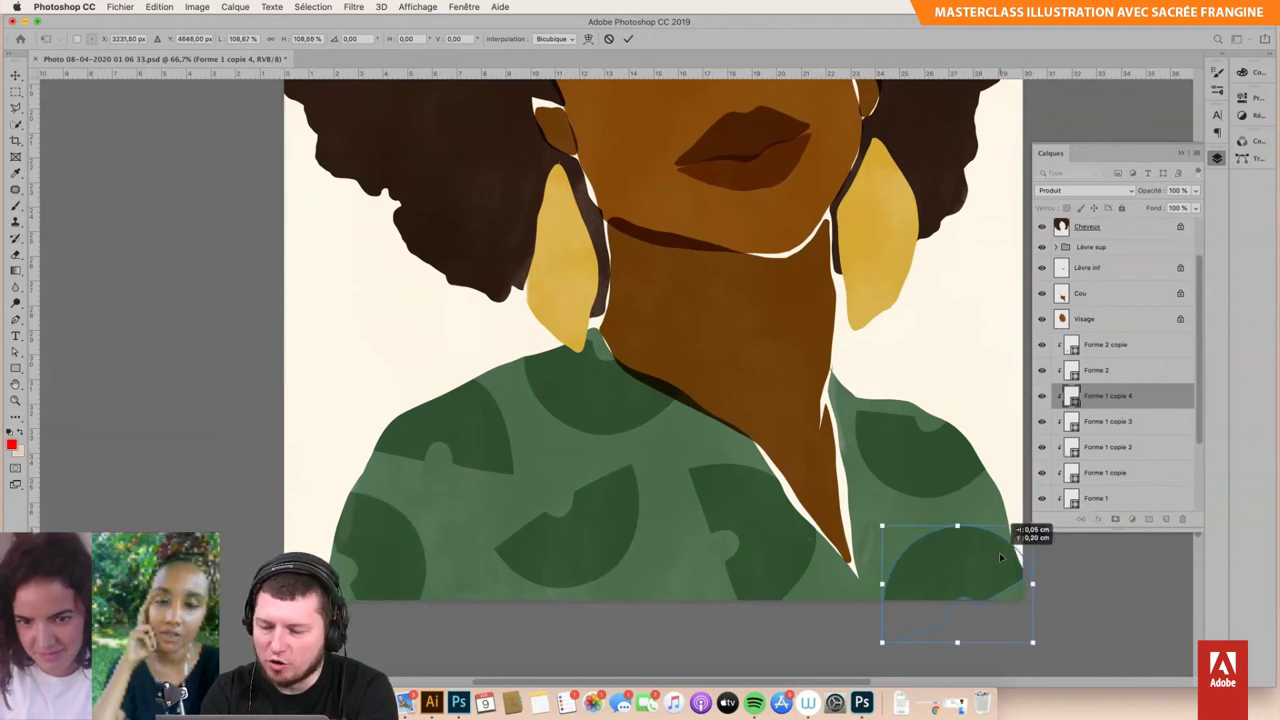
{"action": "key", "text": "Return"}
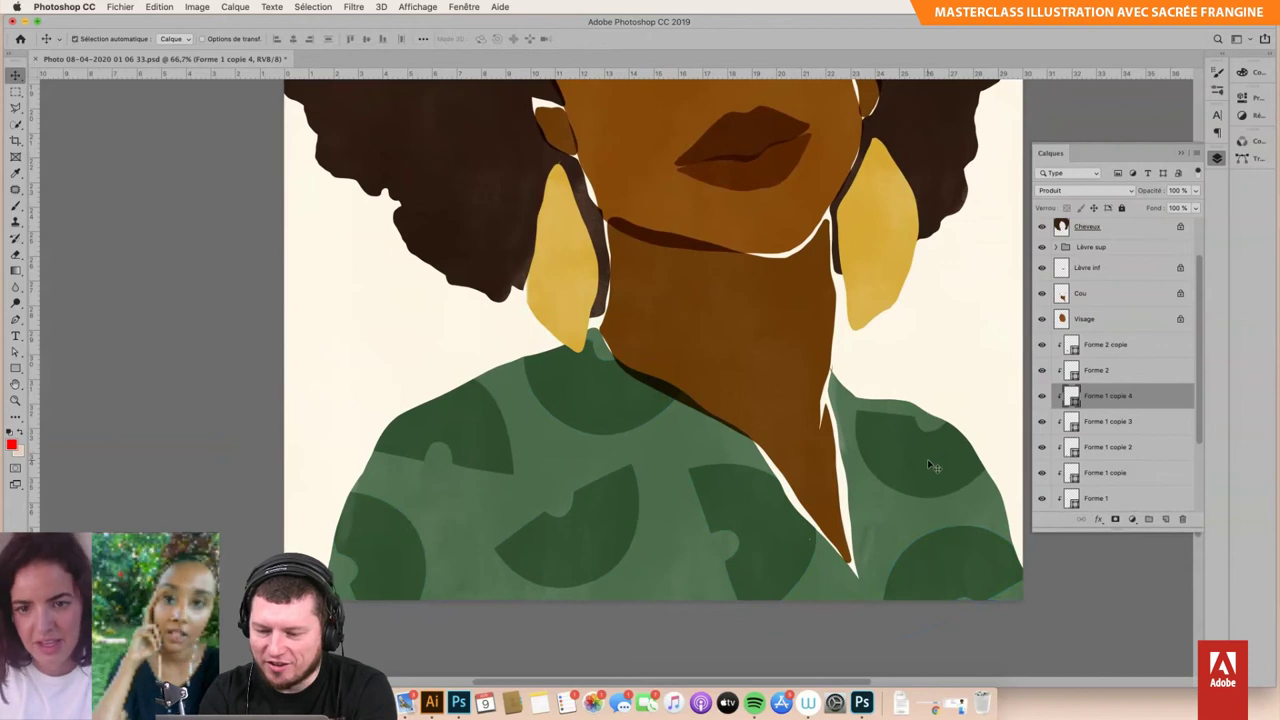
{"action": "left_click", "coordinate": [928, 462]}
{"action": "key", "text": "ctrl+t"}
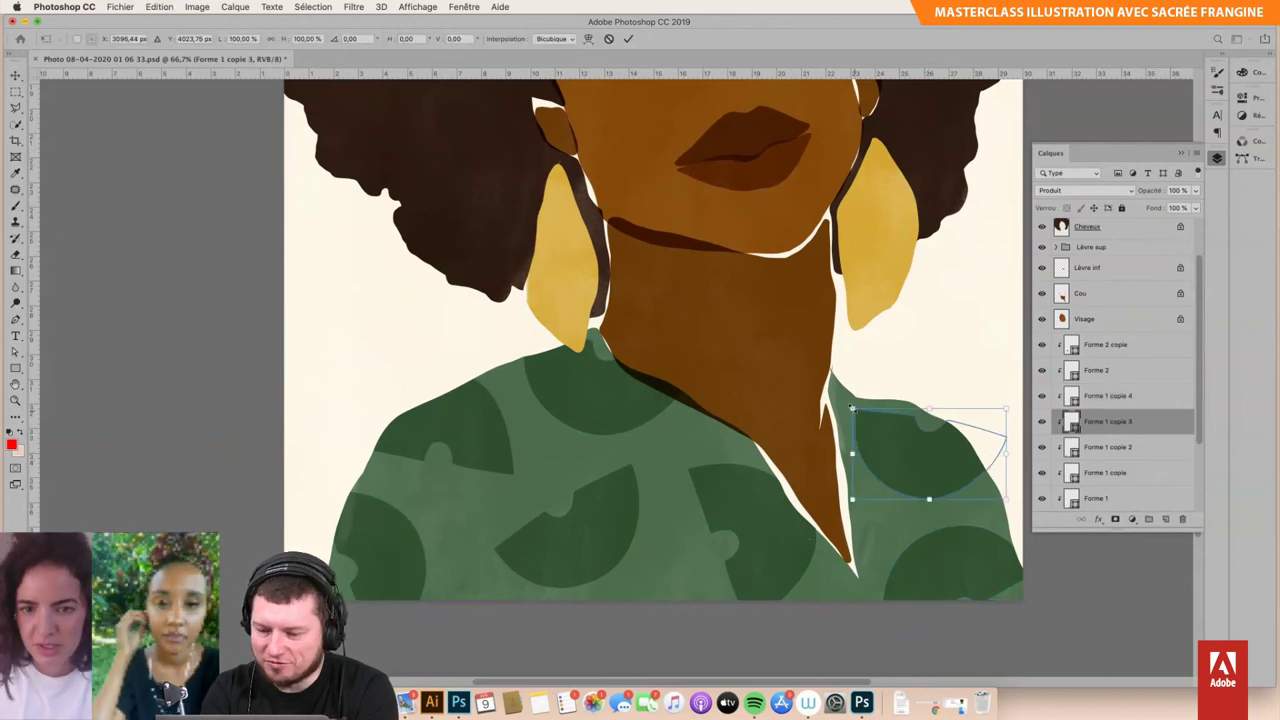
{"action": "left_click_drag", "start_coordinate": [852, 408], "coordinate": [847, 405]}
{"action": "left_click_drag", "start_coordinate": [896, 444], "coordinate": [898, 444]}
{"action": "key", "text": "Return"}
{"action": "key", "text": "ctrl+minus"}
{"action": "key", "text": "ctrl+minus"}
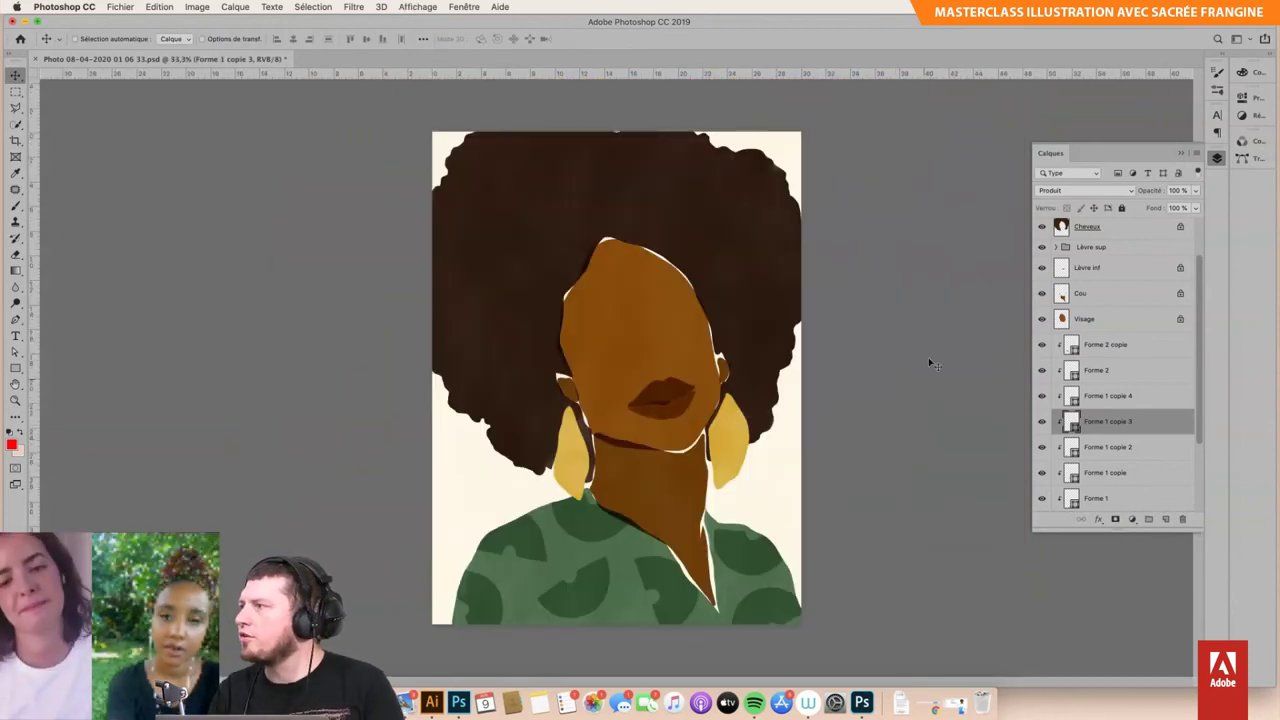
Step: Select shirt-motif layers Forme 2 copie through Forme 1 and lower their opacity to about 80%
{"action": "left_click", "coordinate": [1095, 346]}
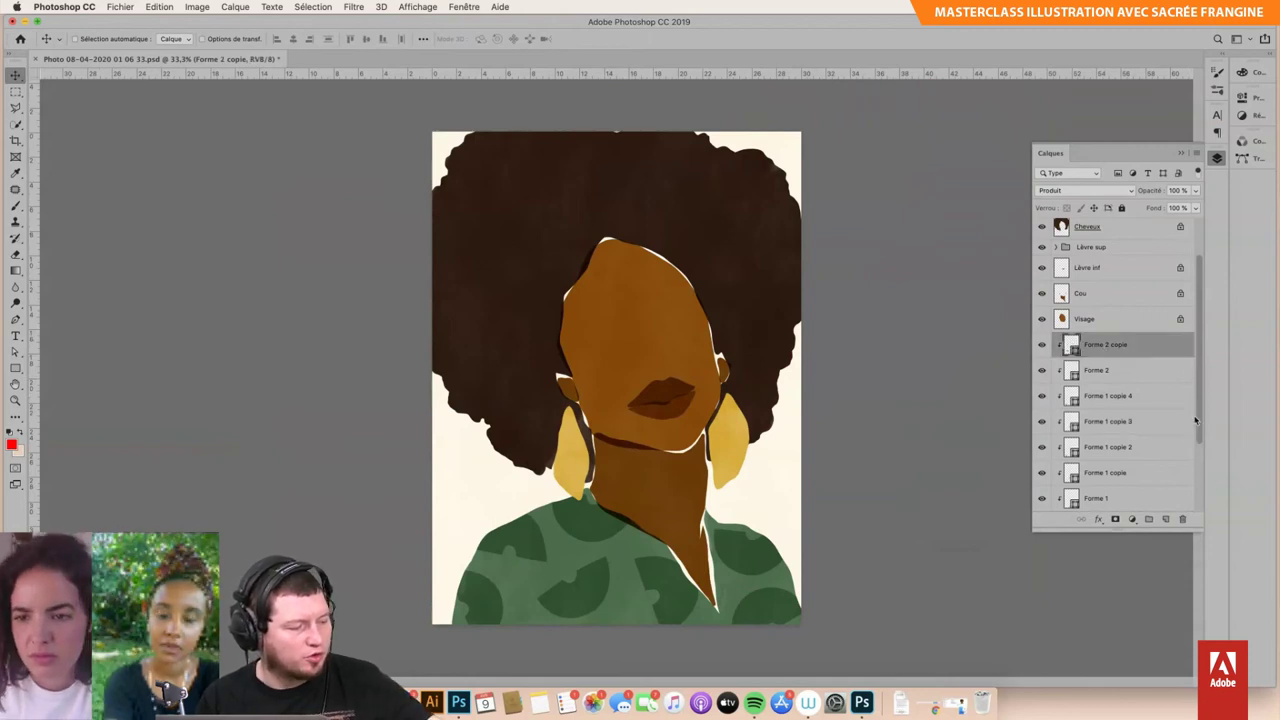
{"action": "scroll", "coordinate": [1196, 420], "scroll_direction": "down", "scroll_amount": 2}
{"action": "left_click", "coordinate": [1154, 477], "text": "shift"}
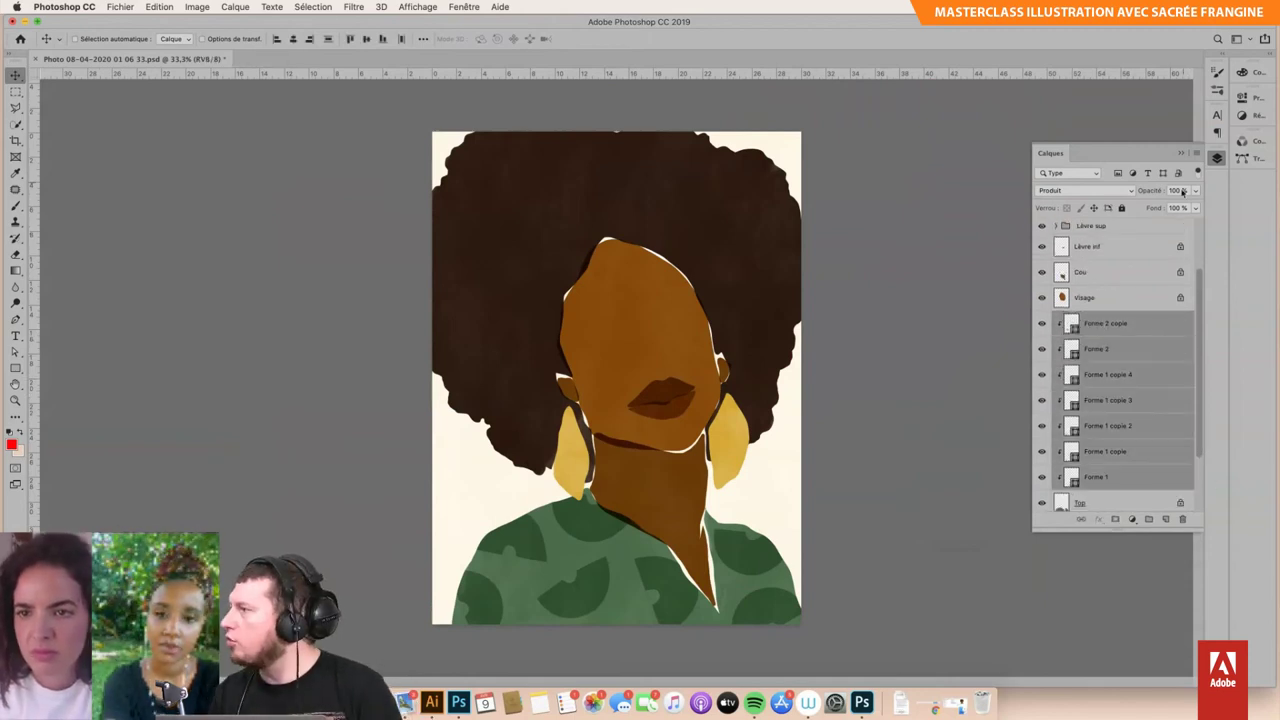
{"action": "left_click", "coordinate": [1195, 190]}
{"action": "left_click_drag", "start_coordinate": [1199, 207], "coordinate": [1187, 206]}
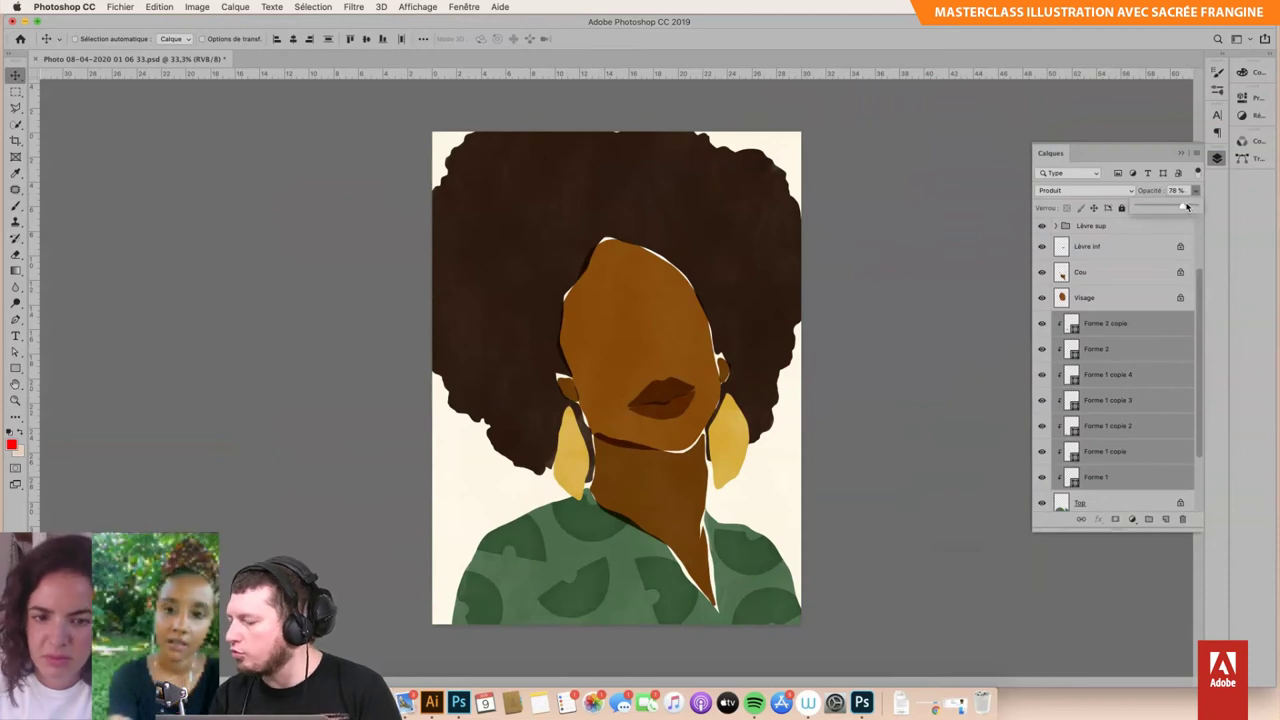
{"action": "left_click", "coordinate": [1191, 192]}
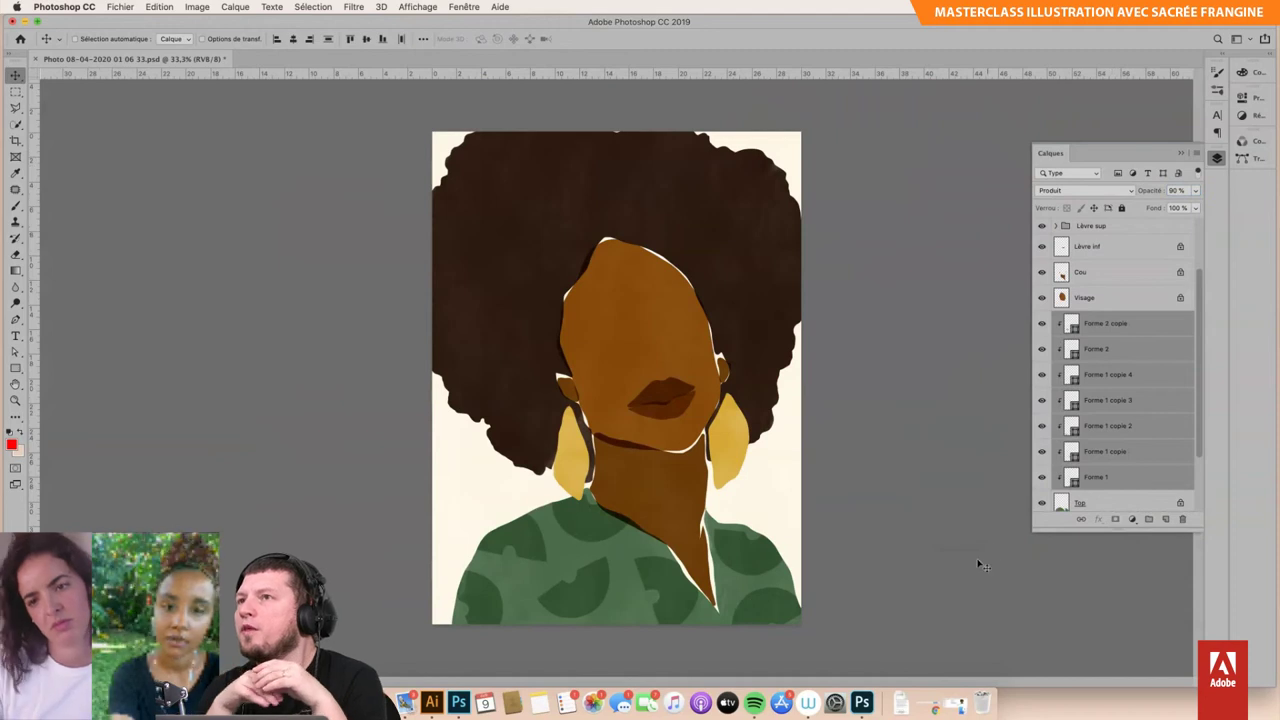
{"action": "scroll", "coordinate": [1150, 430], "scroll_direction": "down", "scroll_amount": 2}
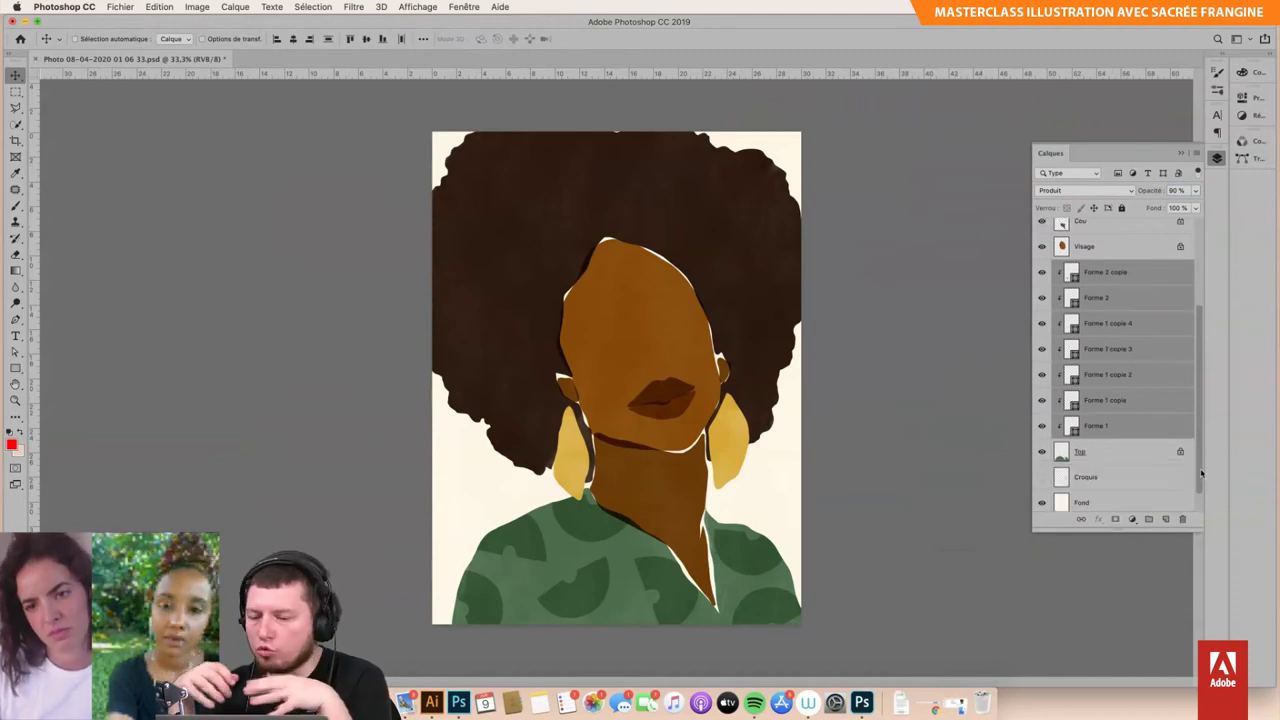
{"action": "scroll", "coordinate": [1150, 430], "scroll_direction": "up", "scroll_amount": 4}
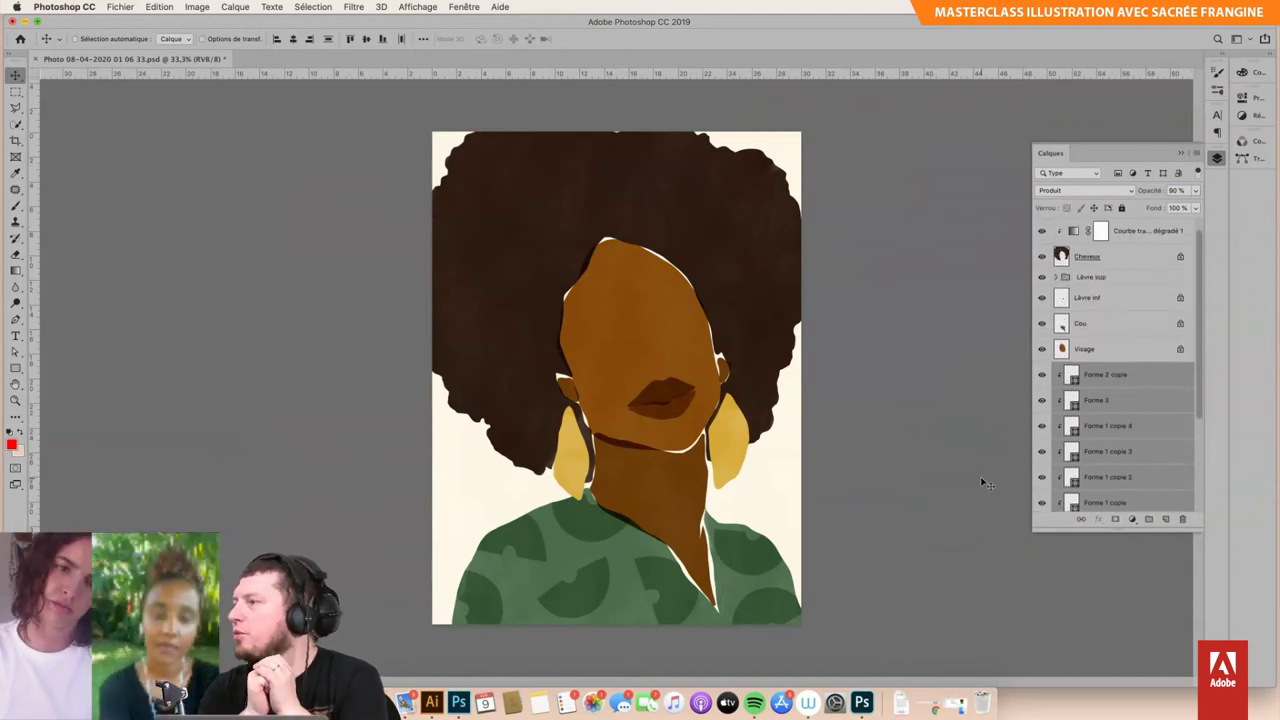
{"action": "left_click", "coordinate": [670, 335], "text": "ctrl"}
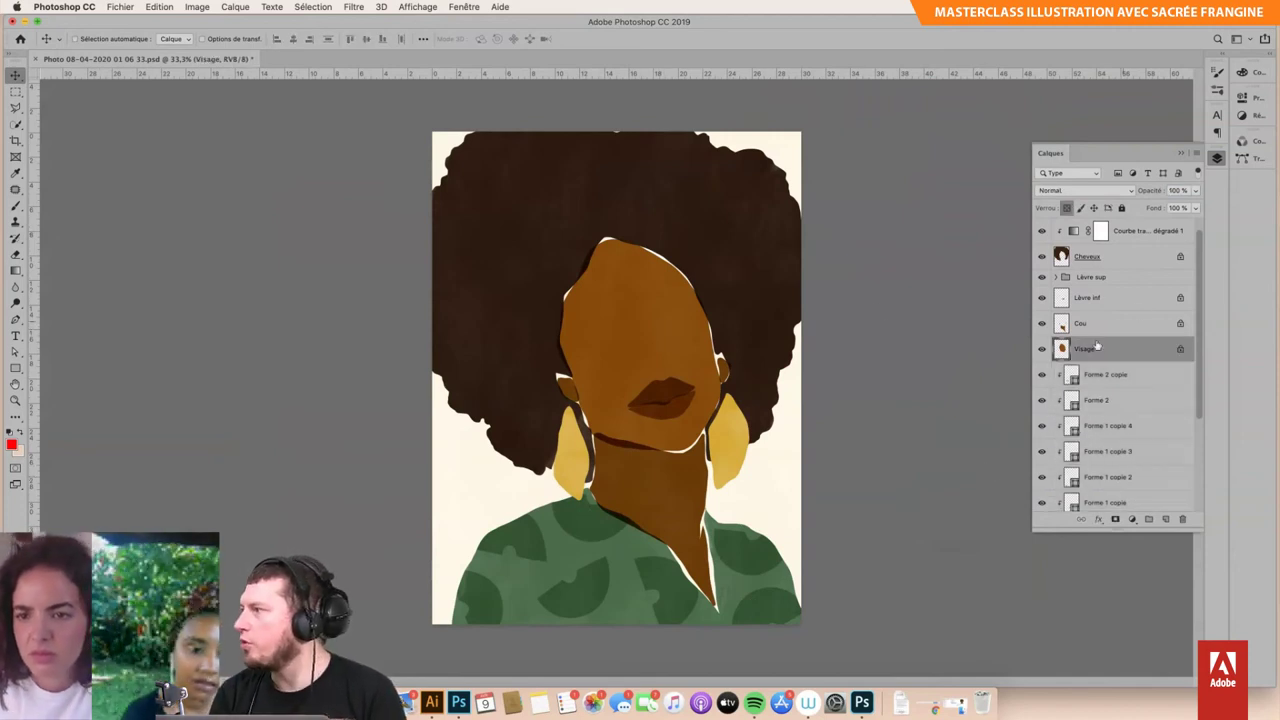
Step: Sample the face's brown and add a gradient map clipped to the Visage layer
{"action": "left_click", "coordinate": [1042, 348]}
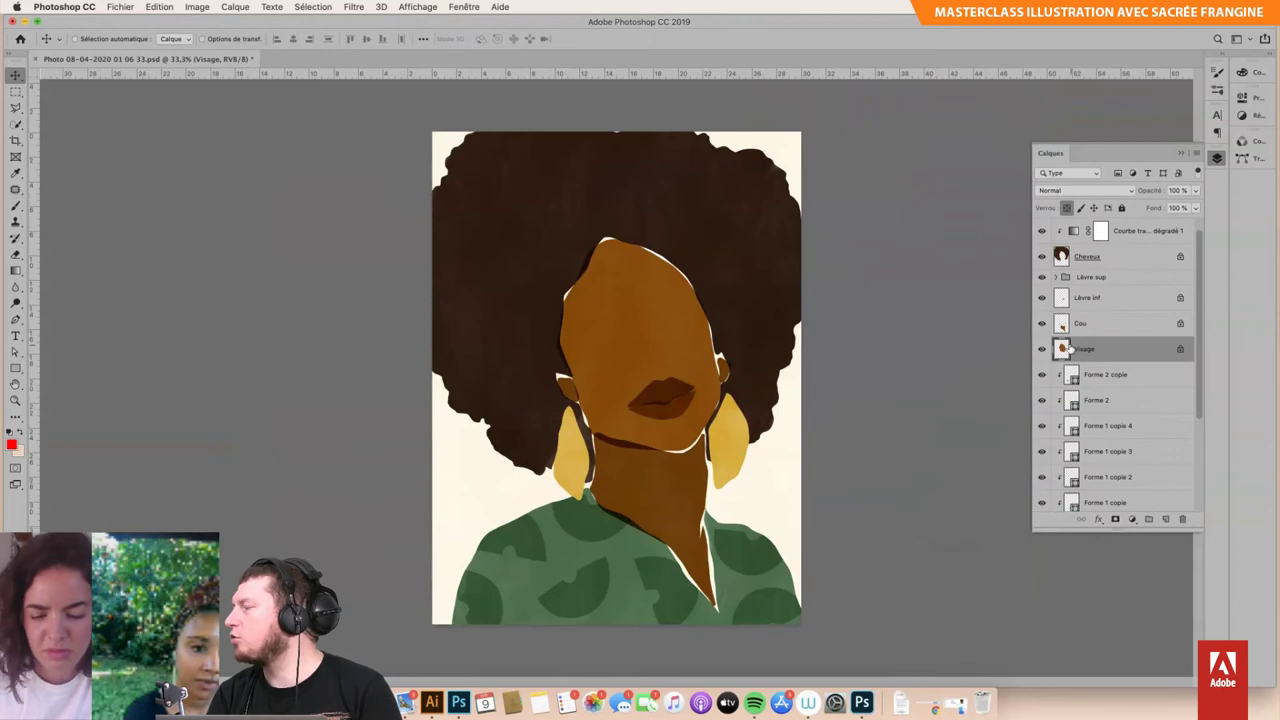
{"action": "key", "text": "i"}
{"action": "left_click", "coordinate": [680, 332]}
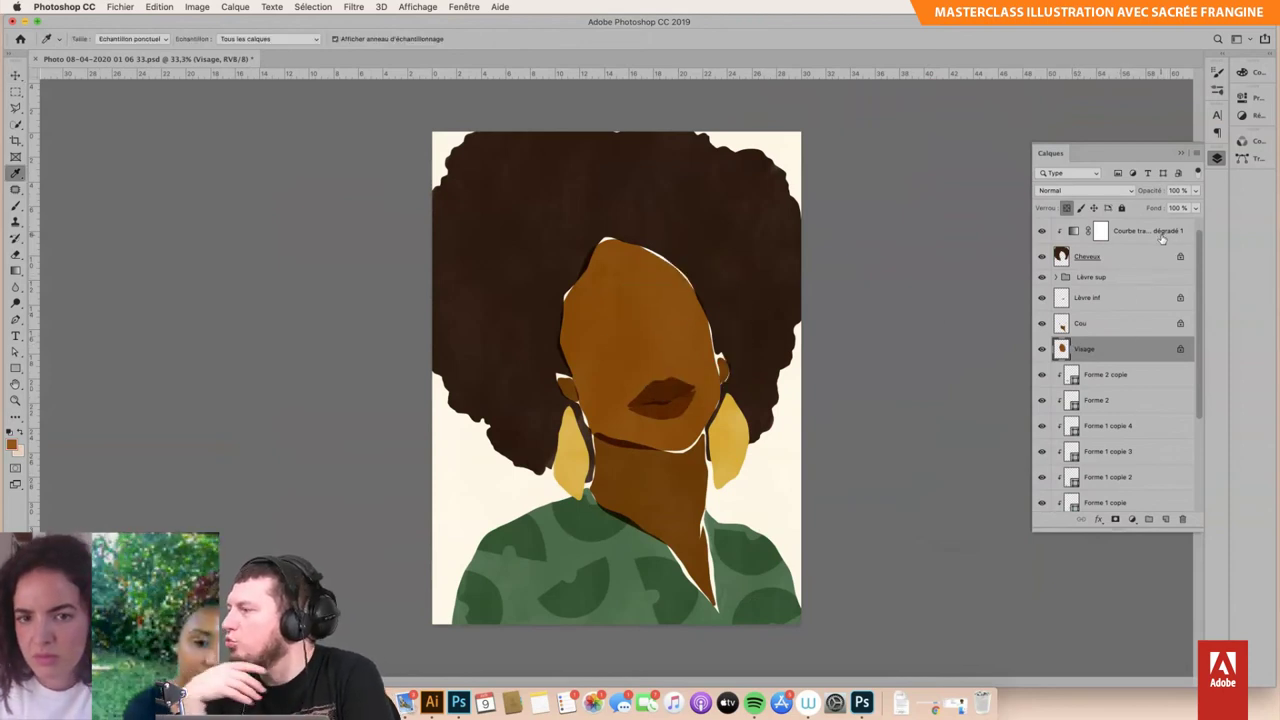
{"action": "left_click", "coordinate": [1132, 519]}
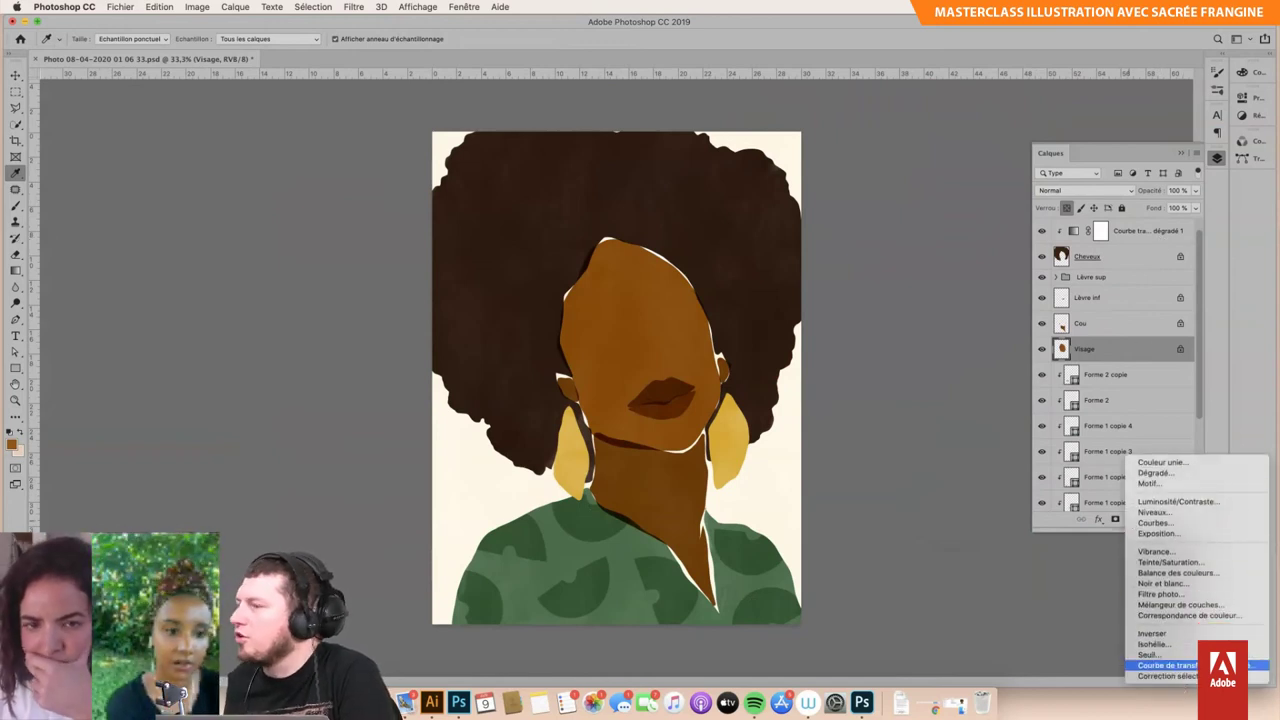
{"action": "left_click", "coordinate": [1165, 665]}
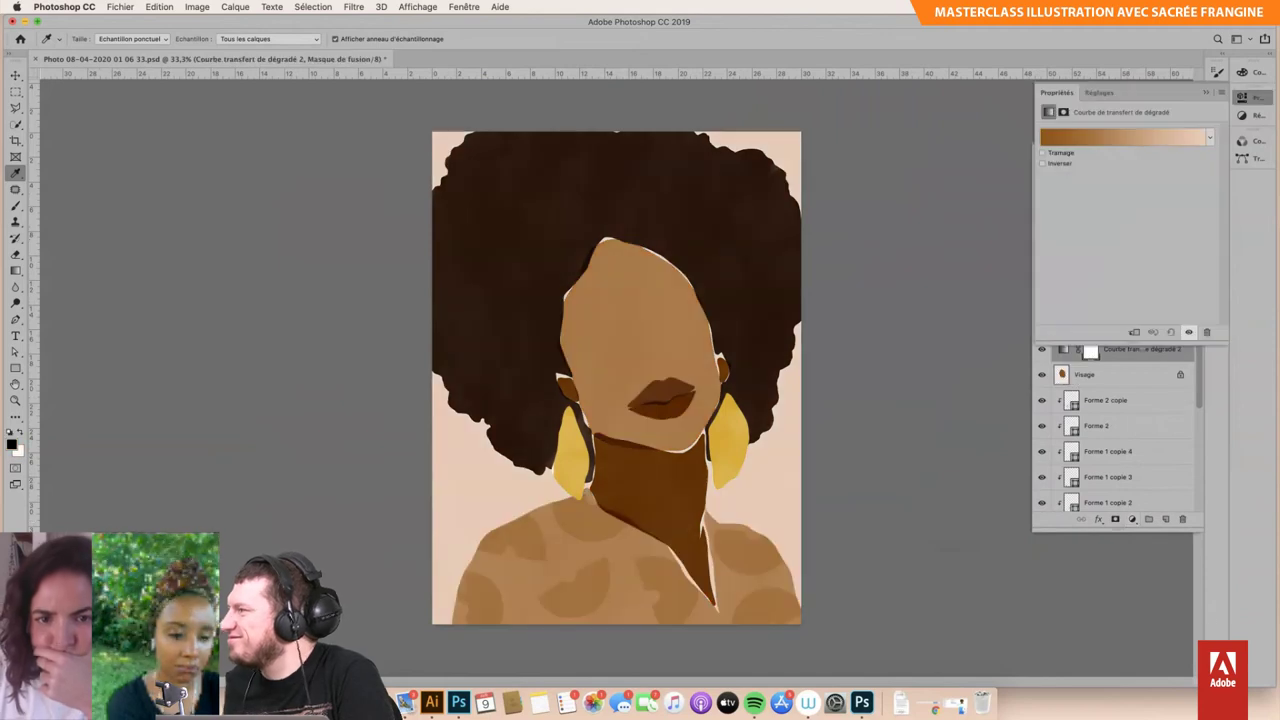
{"action": "left_click", "coordinate": [1134, 332]}
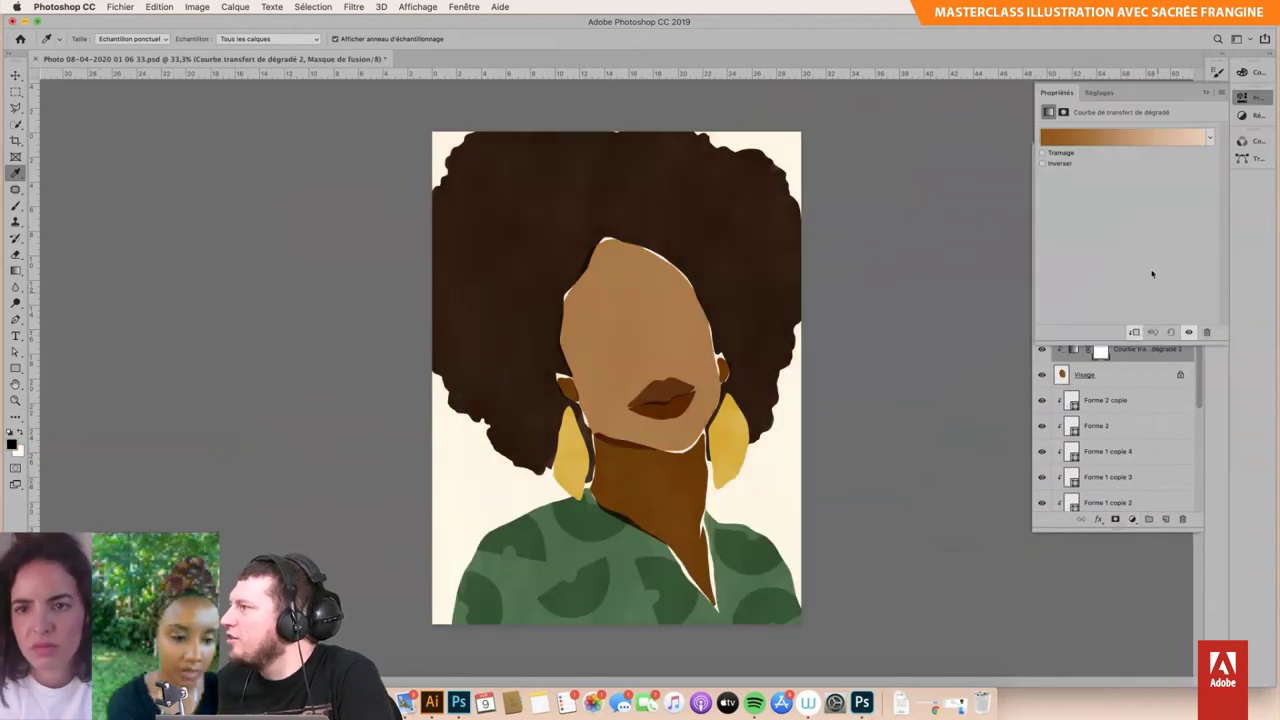
Step: Change the gradient map's dark stop to brown and apply the brown-to-peach gradient
{"action": "left_click", "coordinate": [1074, 146]}
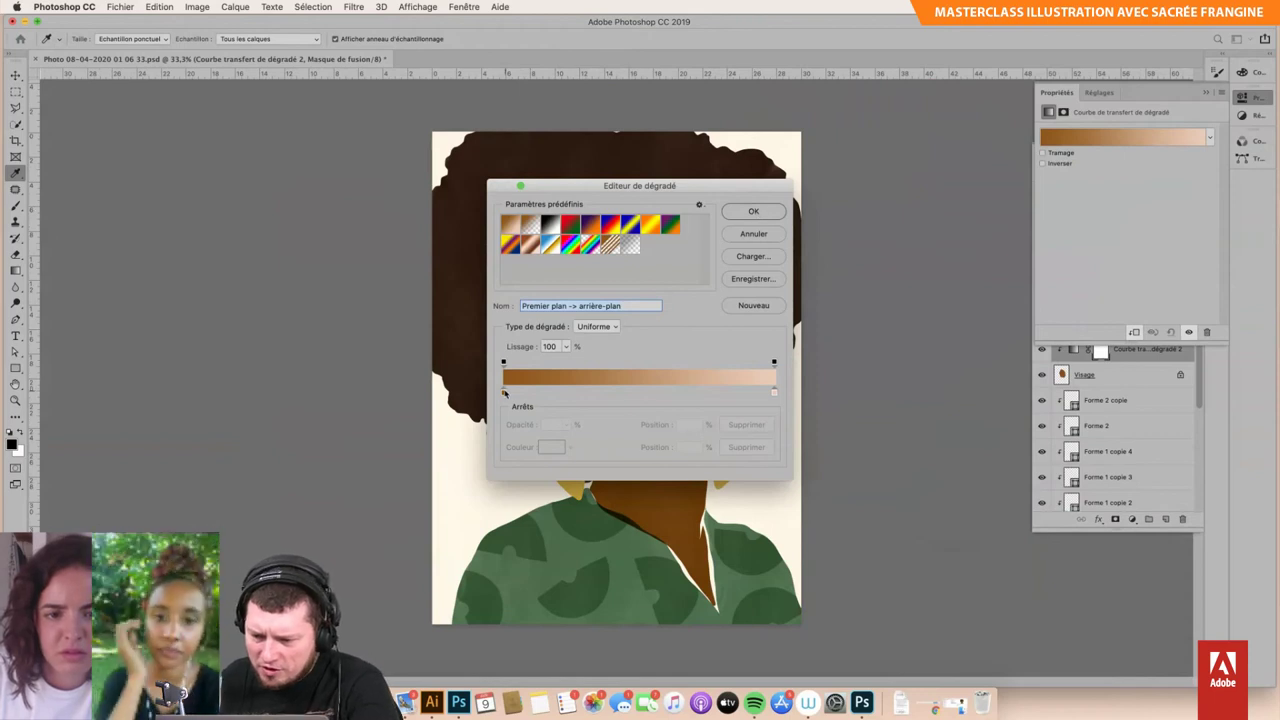
{"action": "left_click", "coordinate": [504, 391]}
{"action": "left_click", "coordinate": [551, 447]}
{"action": "left_click", "coordinate": [649, 359]}
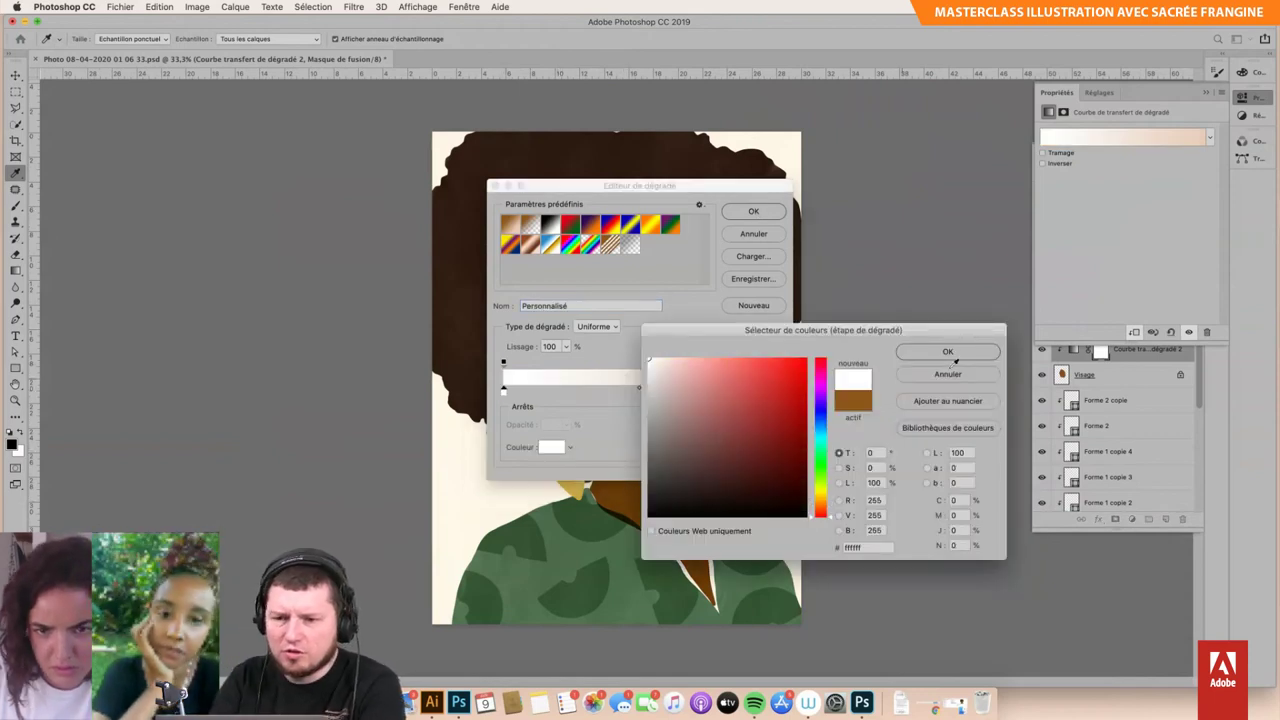
{"action": "left_click", "coordinate": [855, 404]}
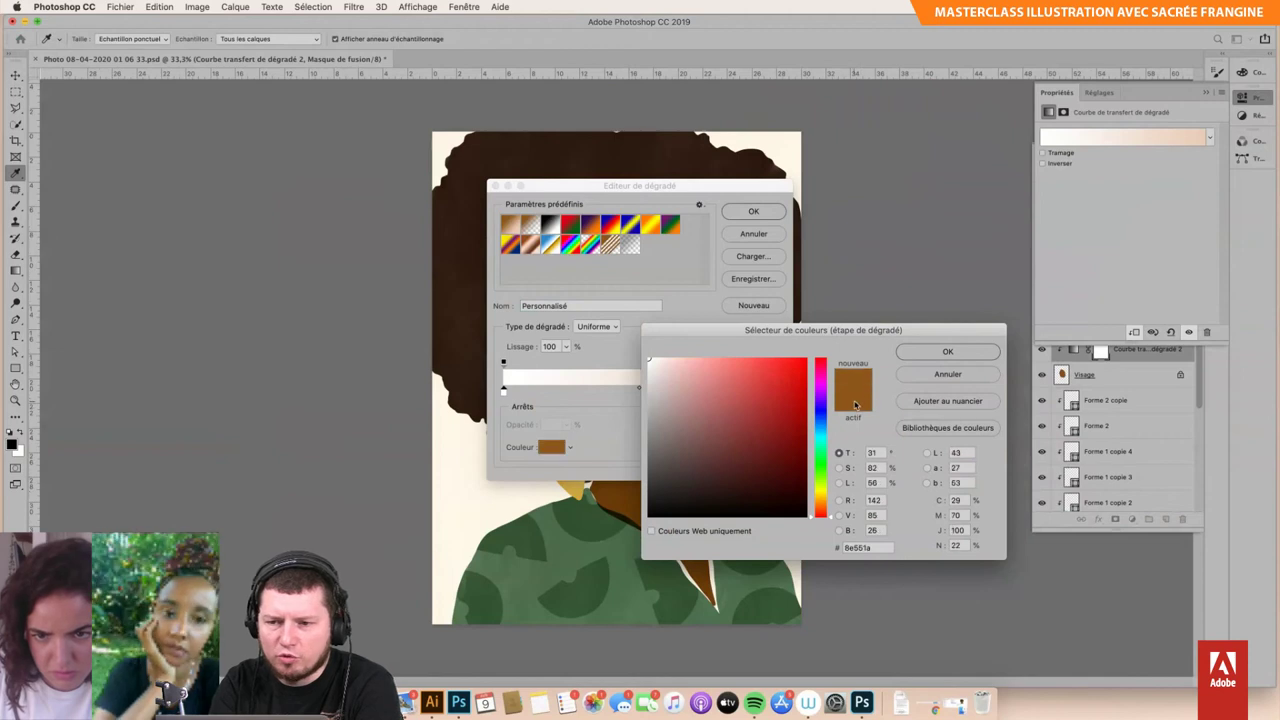
{"action": "left_click", "coordinate": [947, 352]}
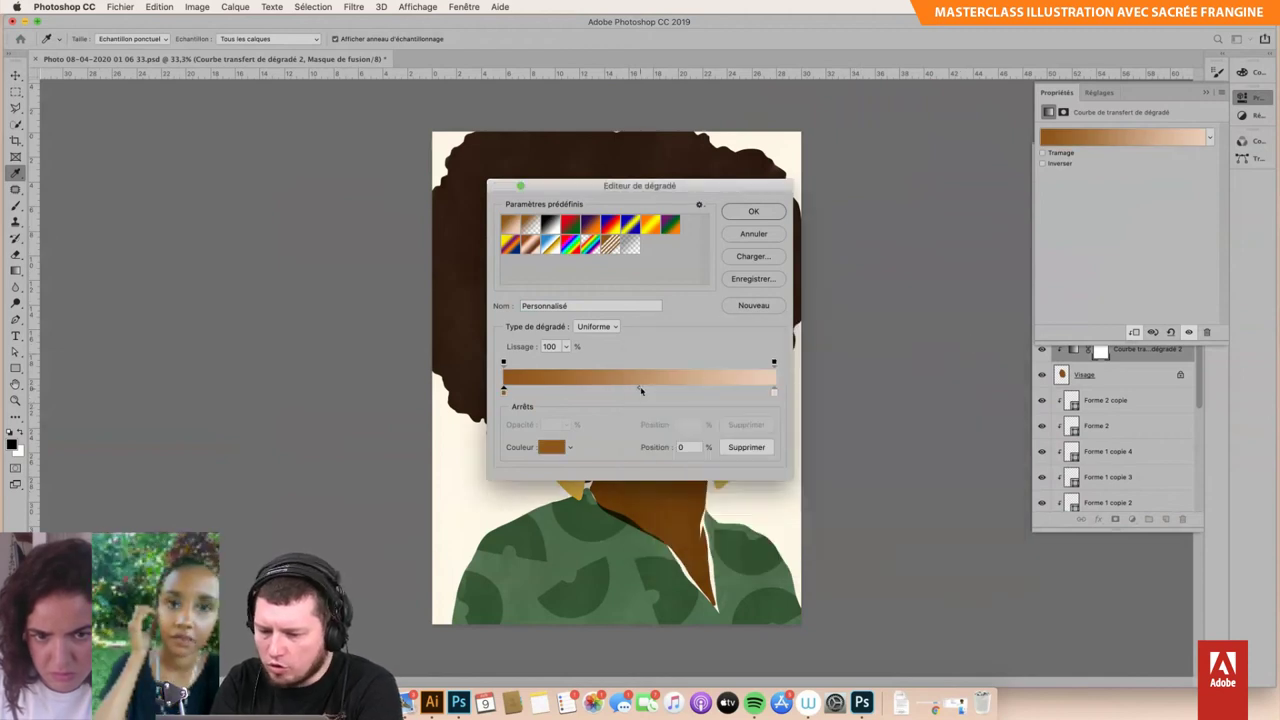
{"action": "mouse_move", "coordinate": [641, 390]}
{"action": "left_mouse_down"}
{"action": "mouse_move", "coordinate": [663, 390]}
{"action": "mouse_move", "coordinate": [648, 402]}
{"action": "left_mouse_up"}
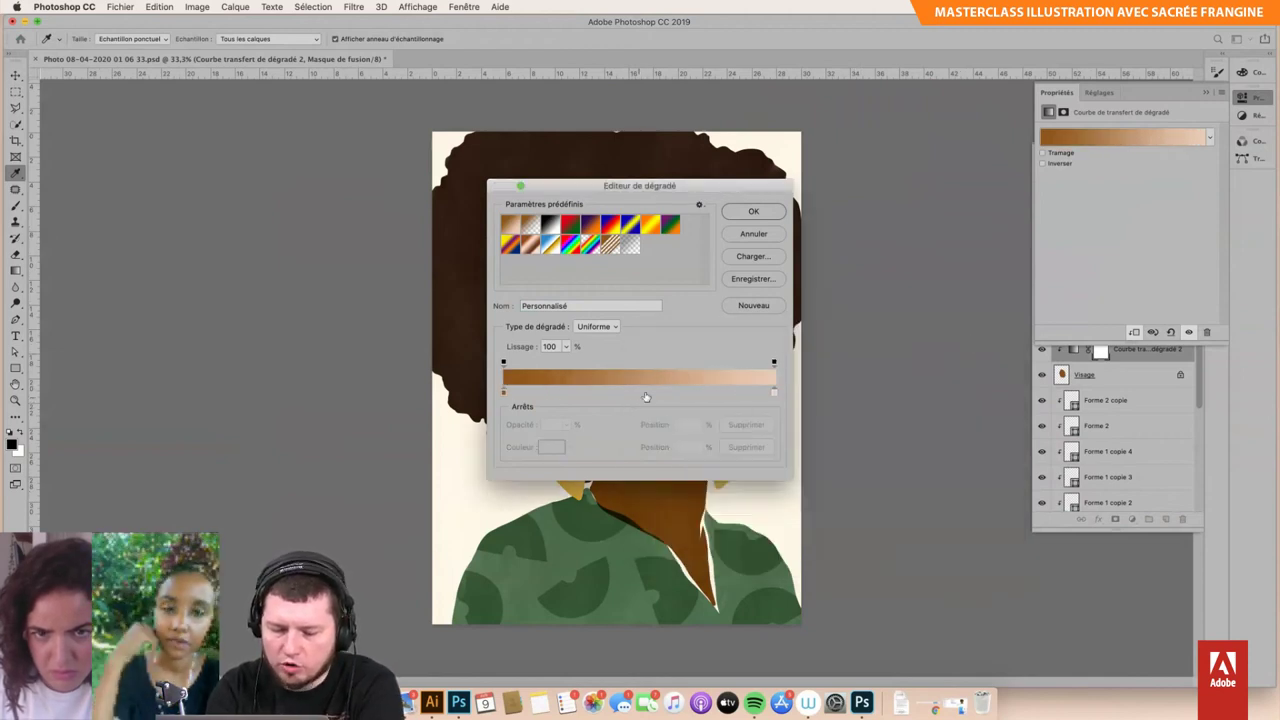
{"action": "left_click", "coordinate": [753, 210]}
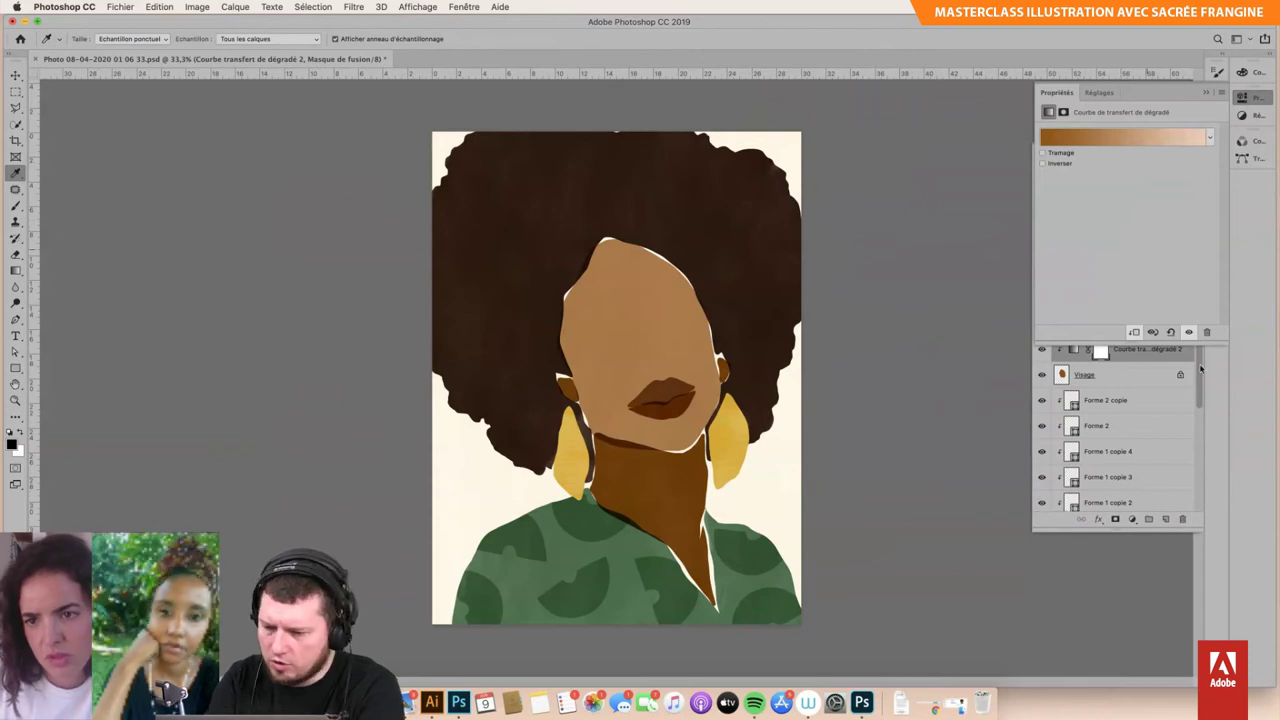
Step: Delete the 'Courbe transfert de dégradé 2' layer and expand the full Calques list
{"action": "left_click", "coordinate": [1206, 332]}
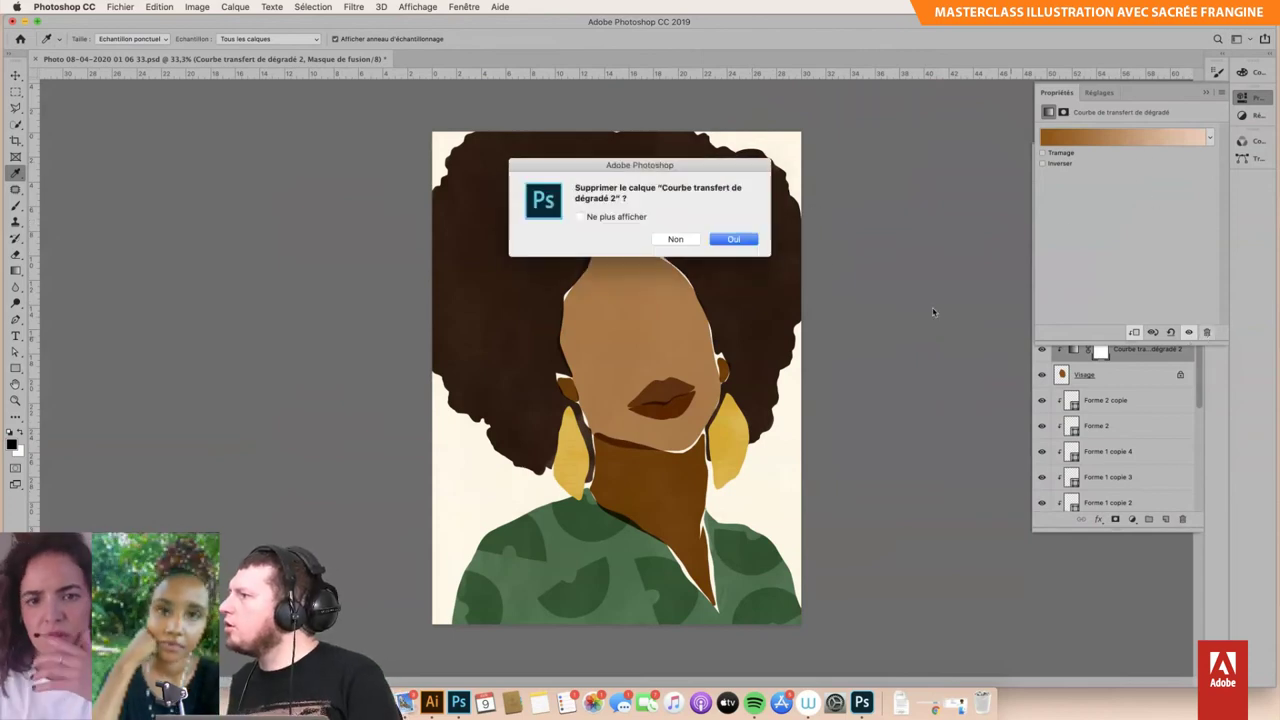
{"action": "left_click", "coordinate": [734, 239]}
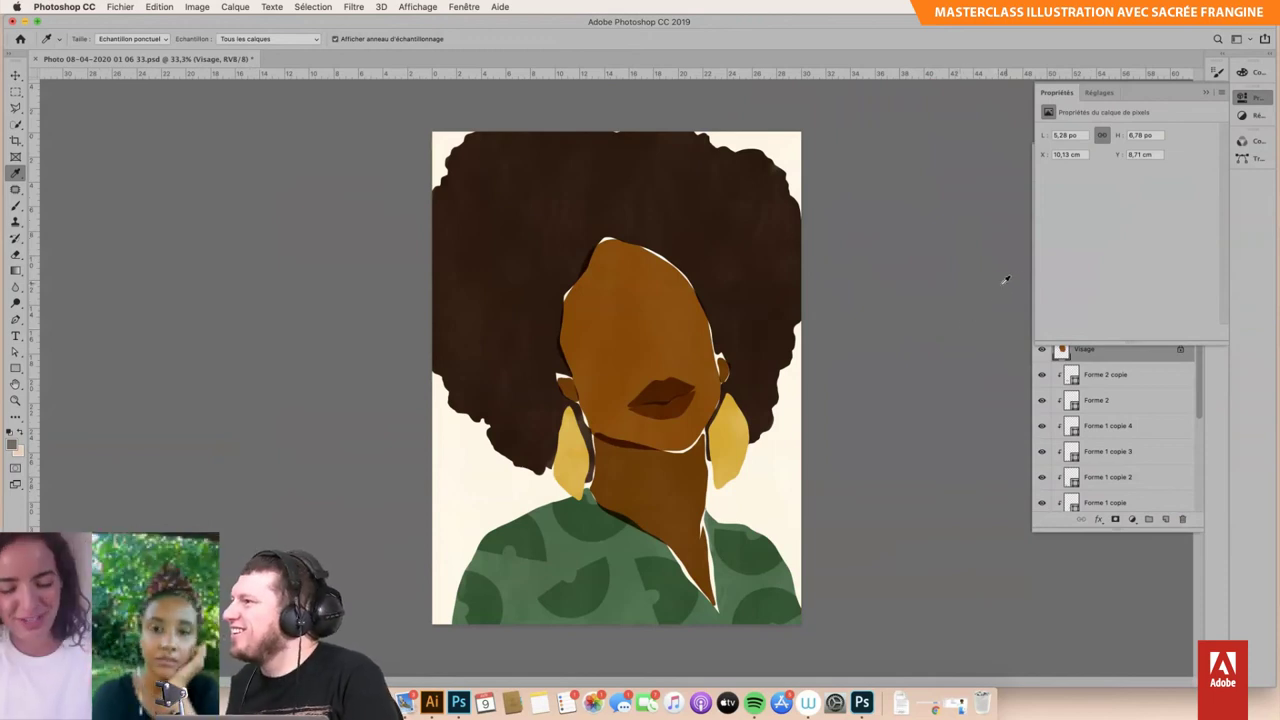
{"action": "left_click", "coordinate": [1206, 93]}
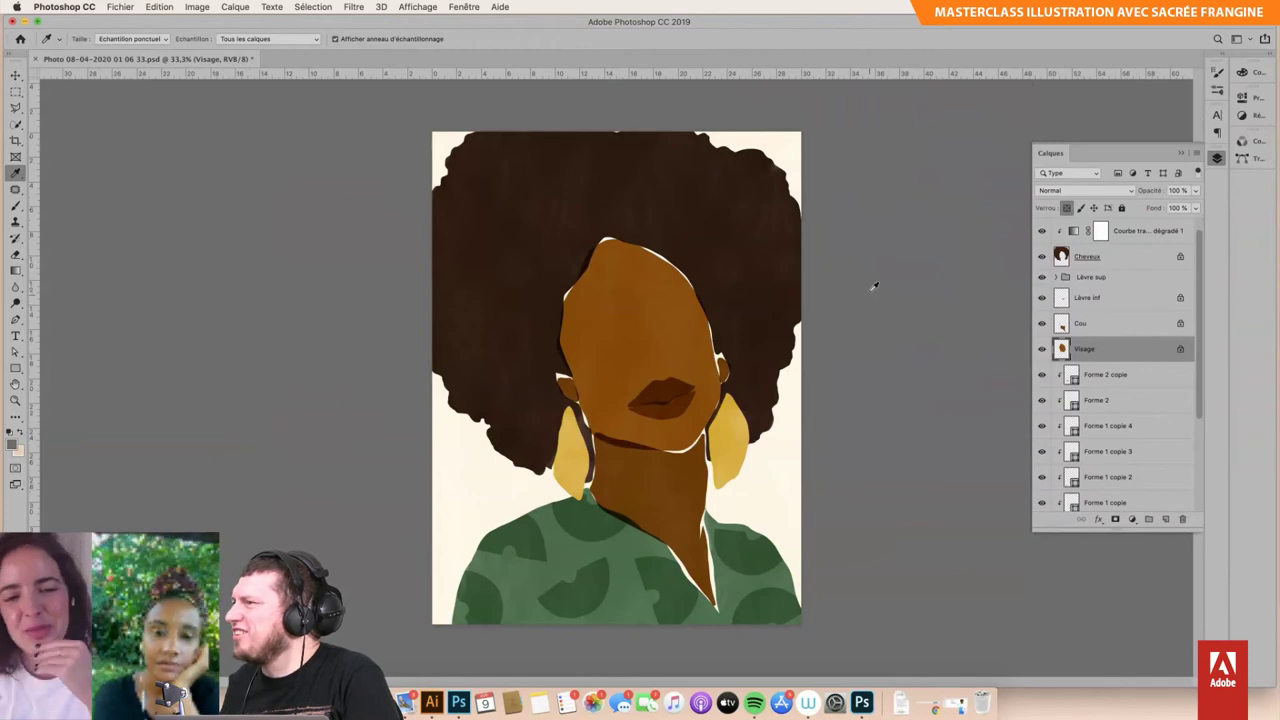
{"action": "key", "text": "v"}
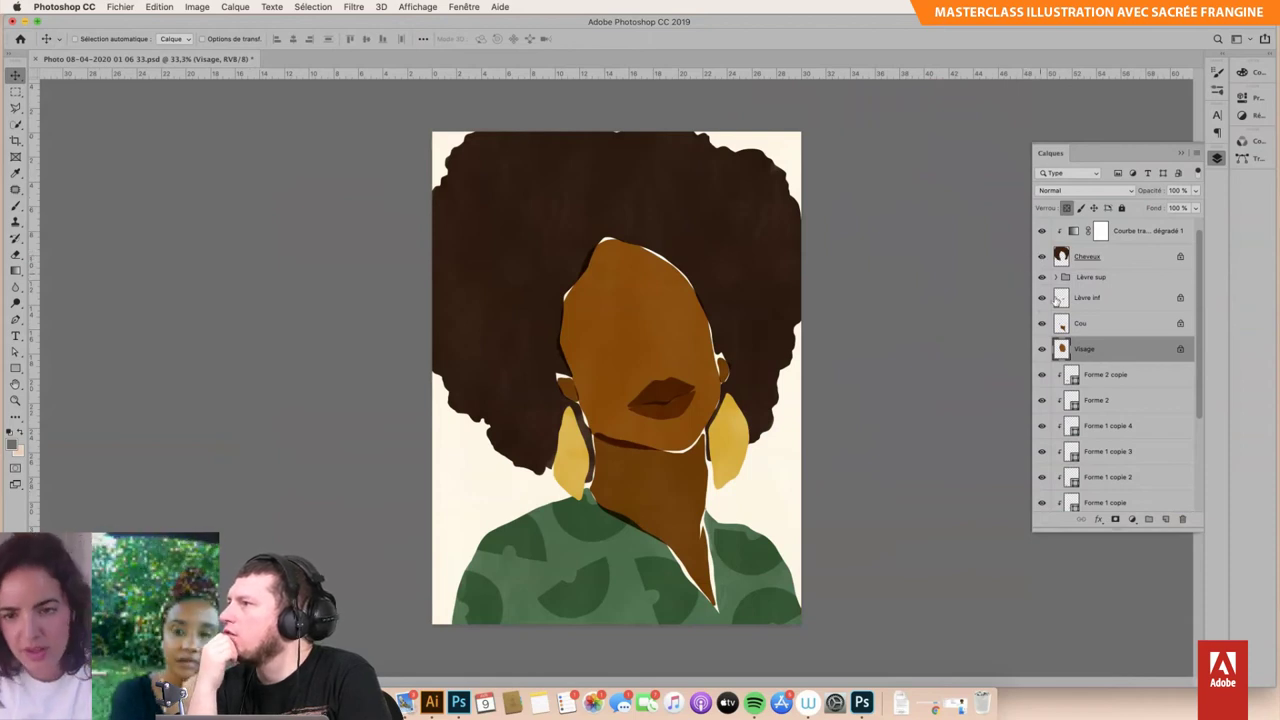
{"action": "scroll", "coordinate": [1197, 372], "scroll_direction": "down", "scroll_amount": 1}
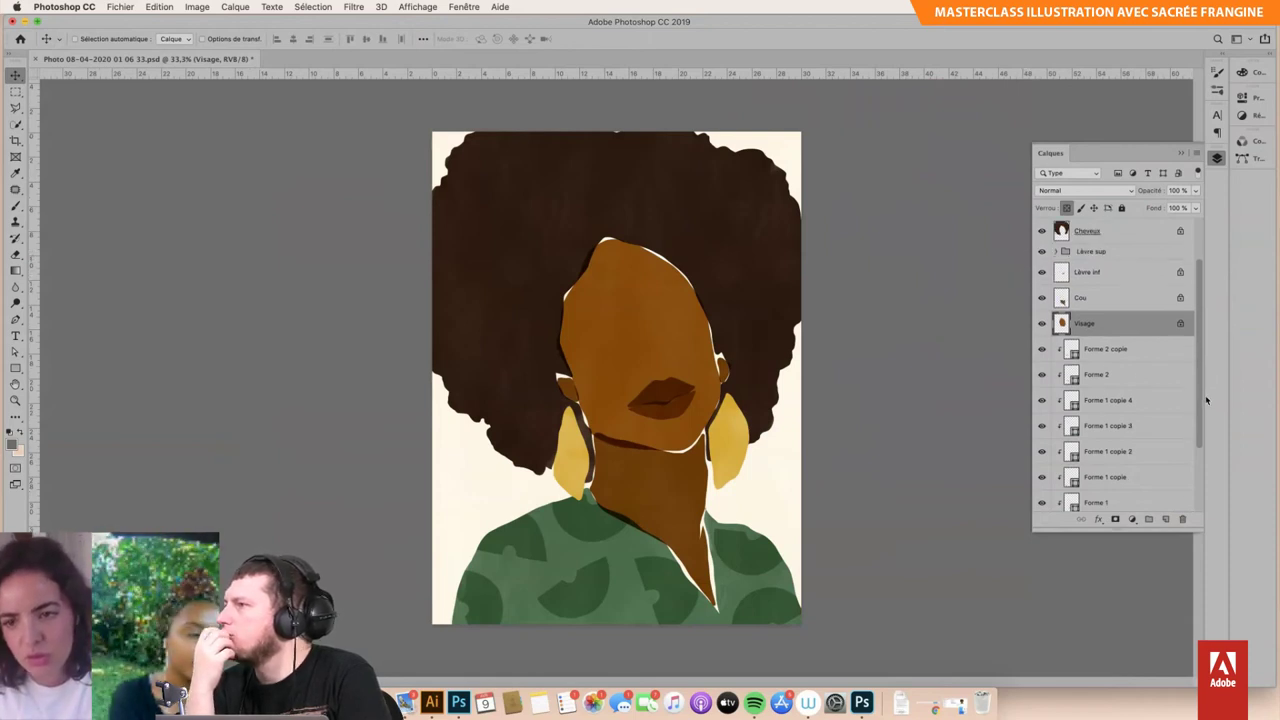
{"action": "scroll", "coordinate": [1197, 430], "scroll_direction": "down", "scroll_amount": 2}
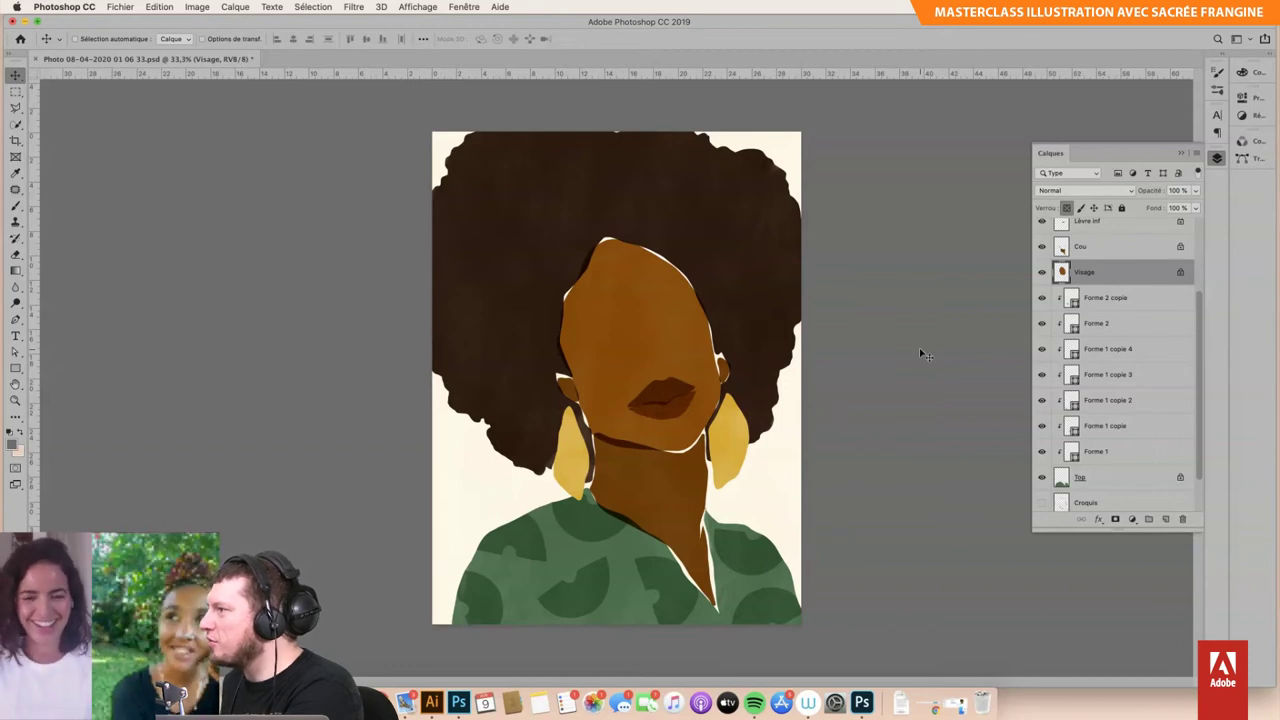
{"action": "key", "text": "ctrl+Up"}
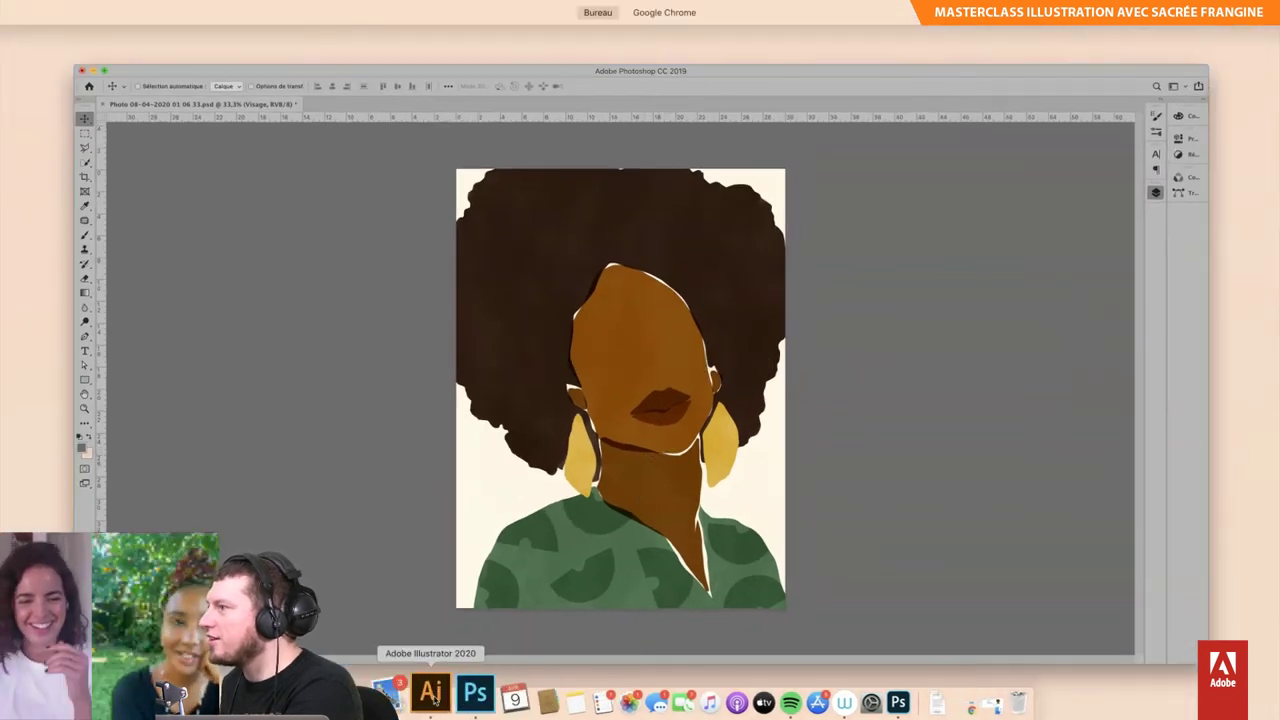
{"action": "left_click", "coordinate": [493, 580]}
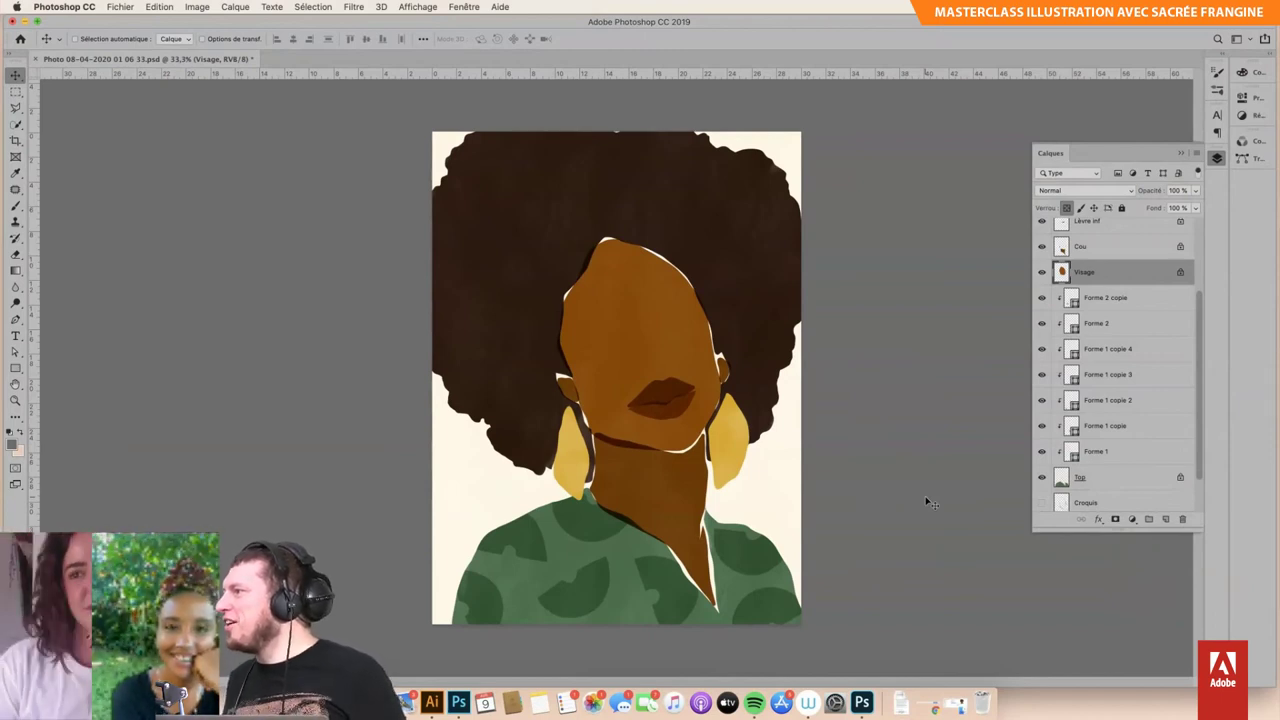
{"action": "left_click", "coordinate": [988, 11]}
{"action": "mouse_move", "coordinate": [1022, 65]}
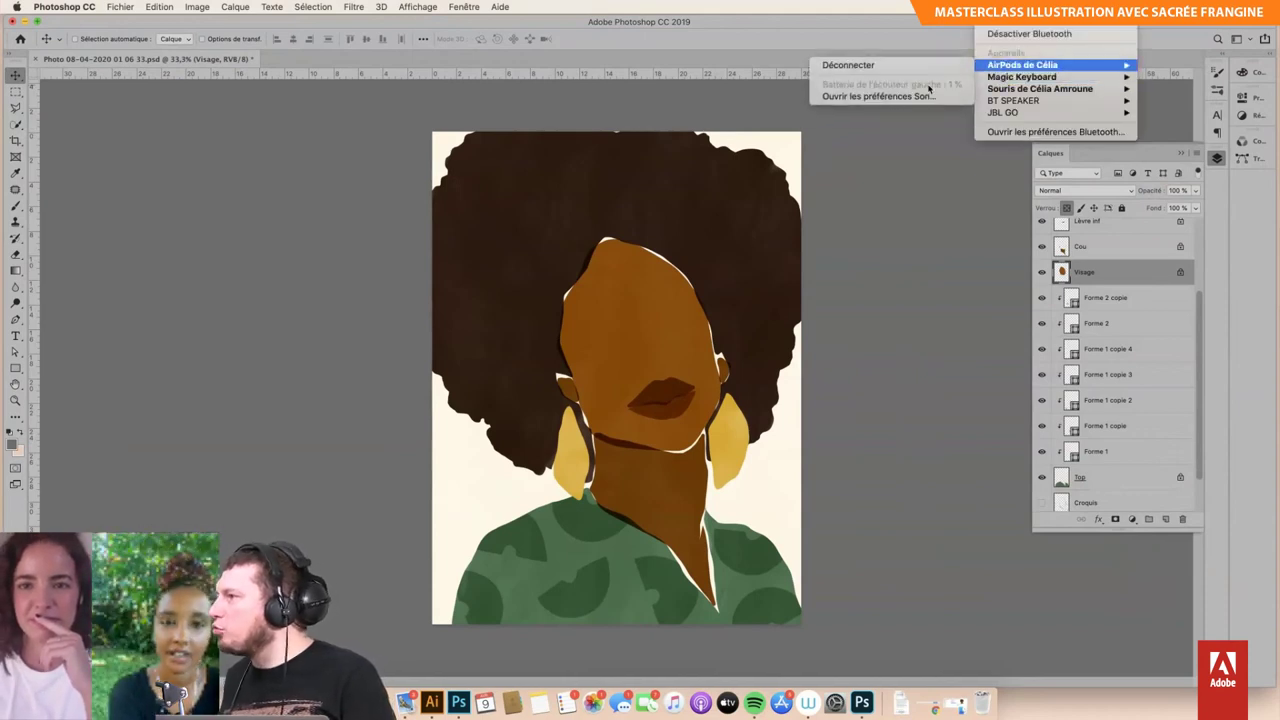
{"action": "left_click", "coordinate": [991, 205]}
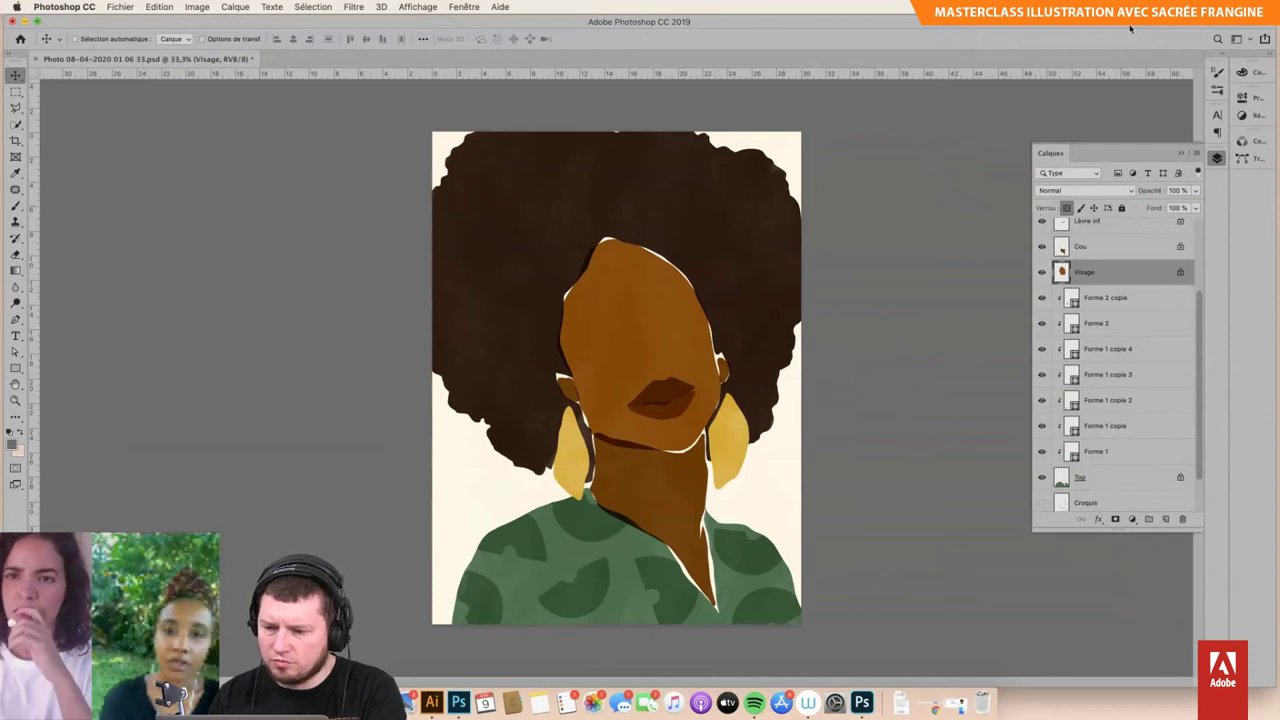
{"action": "left_click", "coordinate": [990, 8]}
{"action": "mouse_move", "coordinate": [1022, 65]}
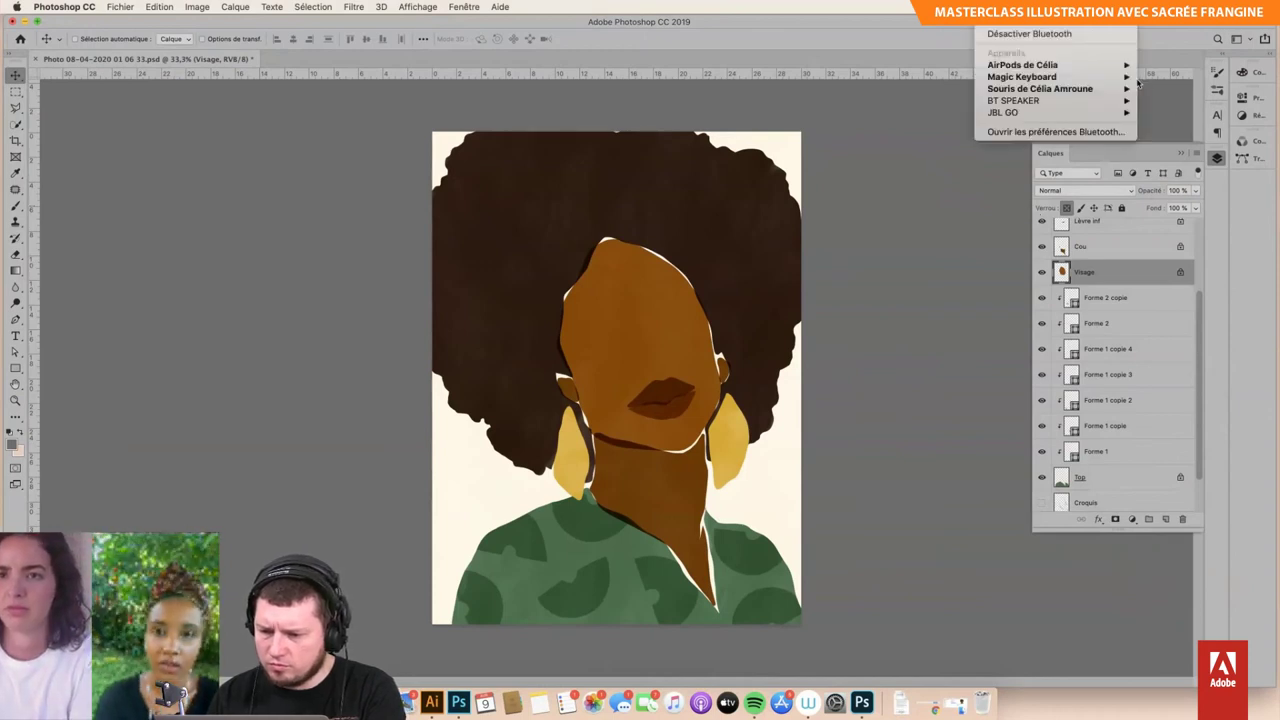
{"action": "left_click", "coordinate": [942, 186]}
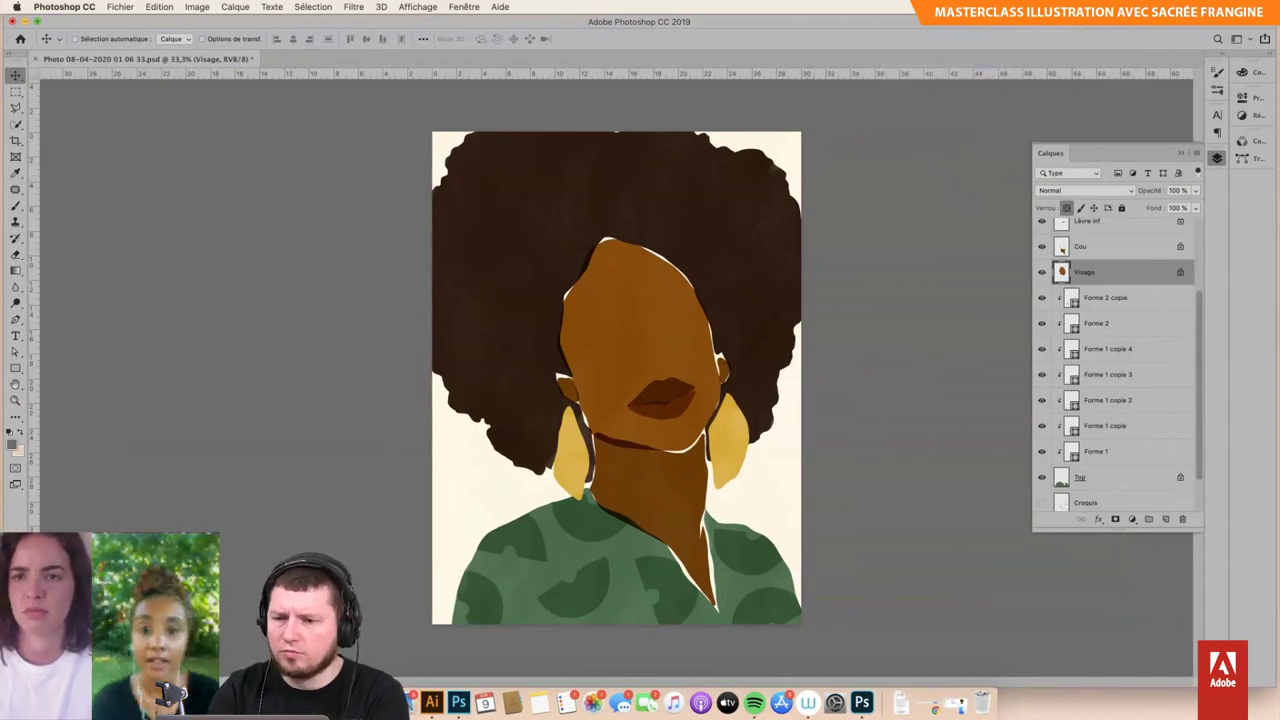
{"action": "left_click", "coordinate": [990, 11]}
{"action": "mouse_move", "coordinate": [1022, 64]}
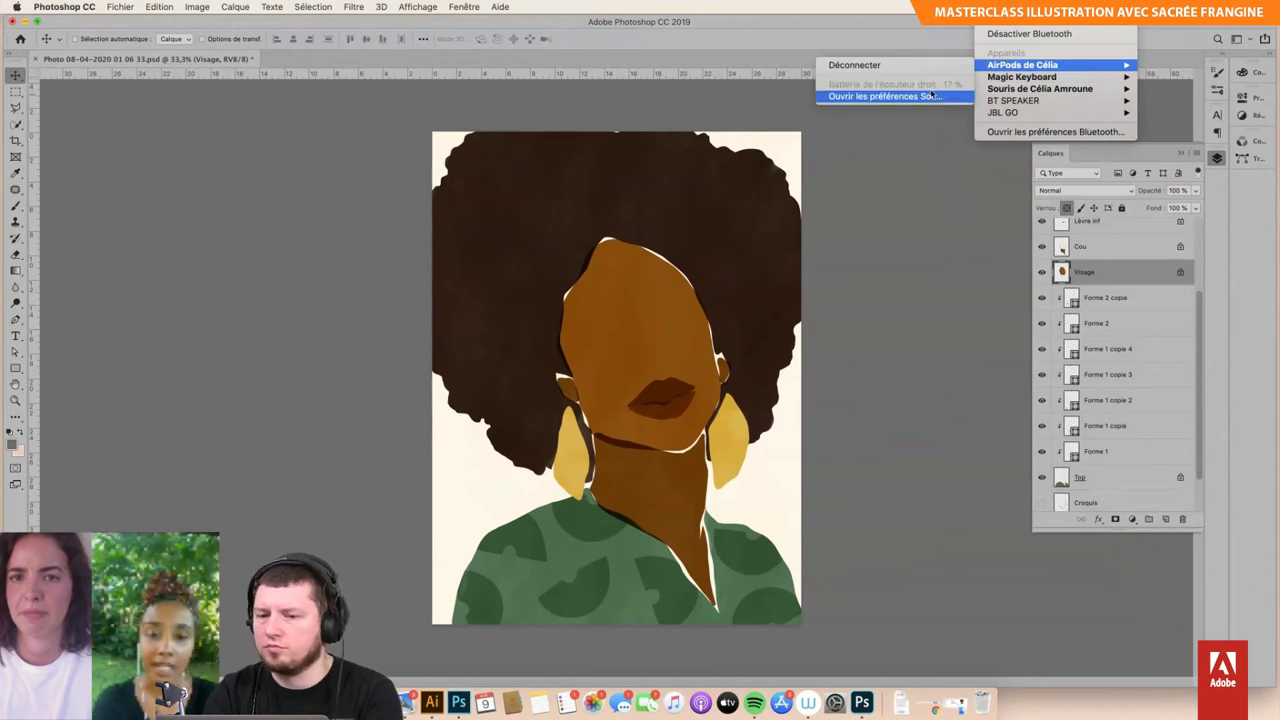
{"action": "left_click", "coordinate": [957, 161]}
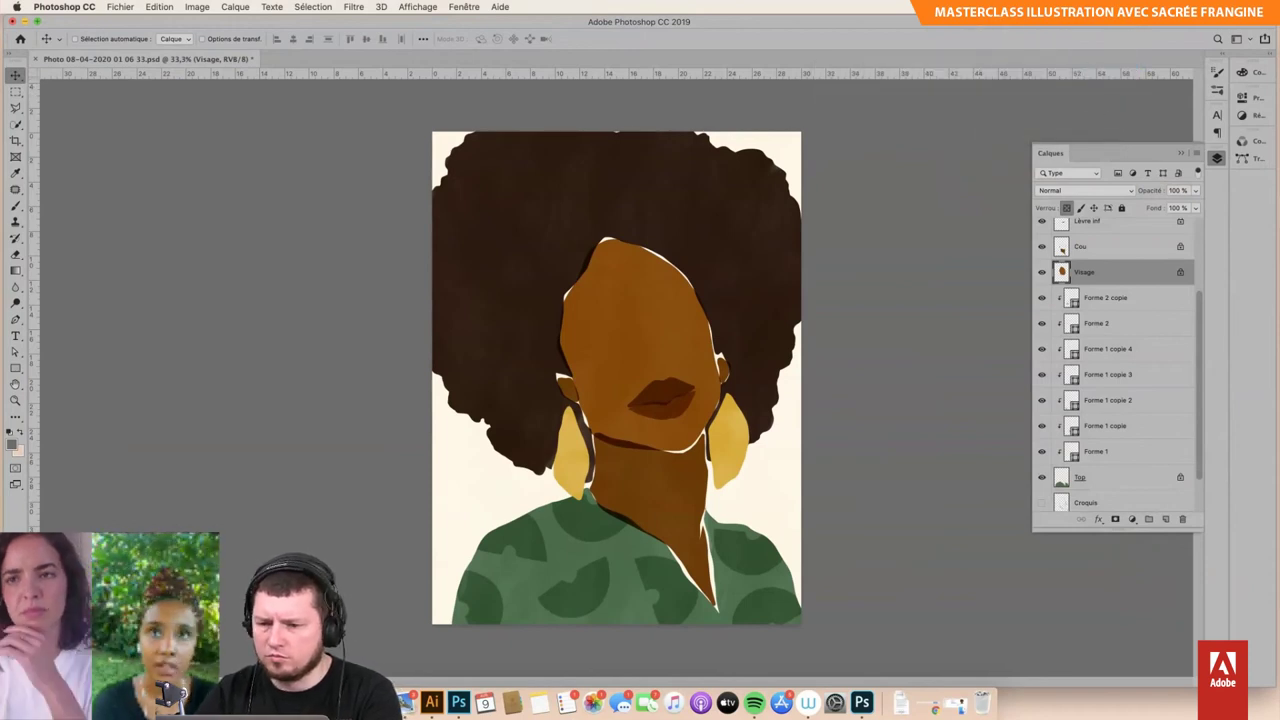
{"action": "left_click", "coordinate": [990, 11]}
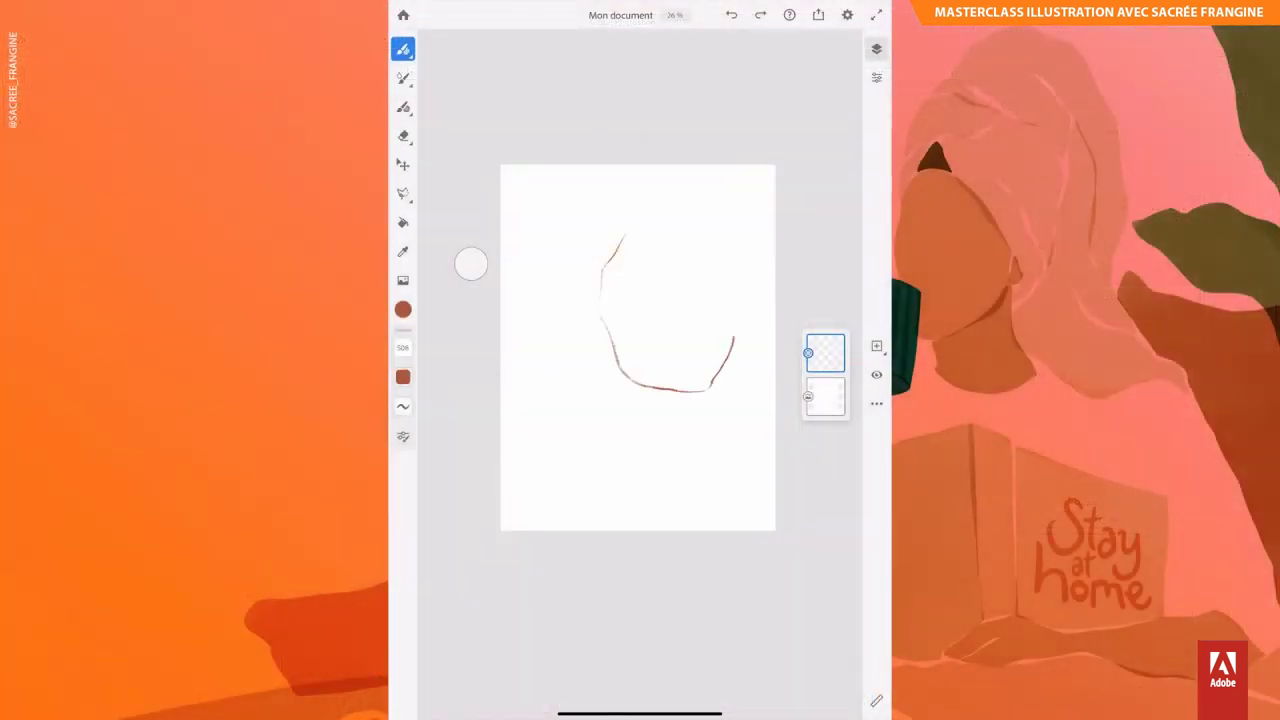
Step: Sketch the brown face oval, neck lines, shoulder lines and right hair curve
{"action": "left_click_drag", "start_coordinate": [733, 338], "coordinate": [624, 228]}
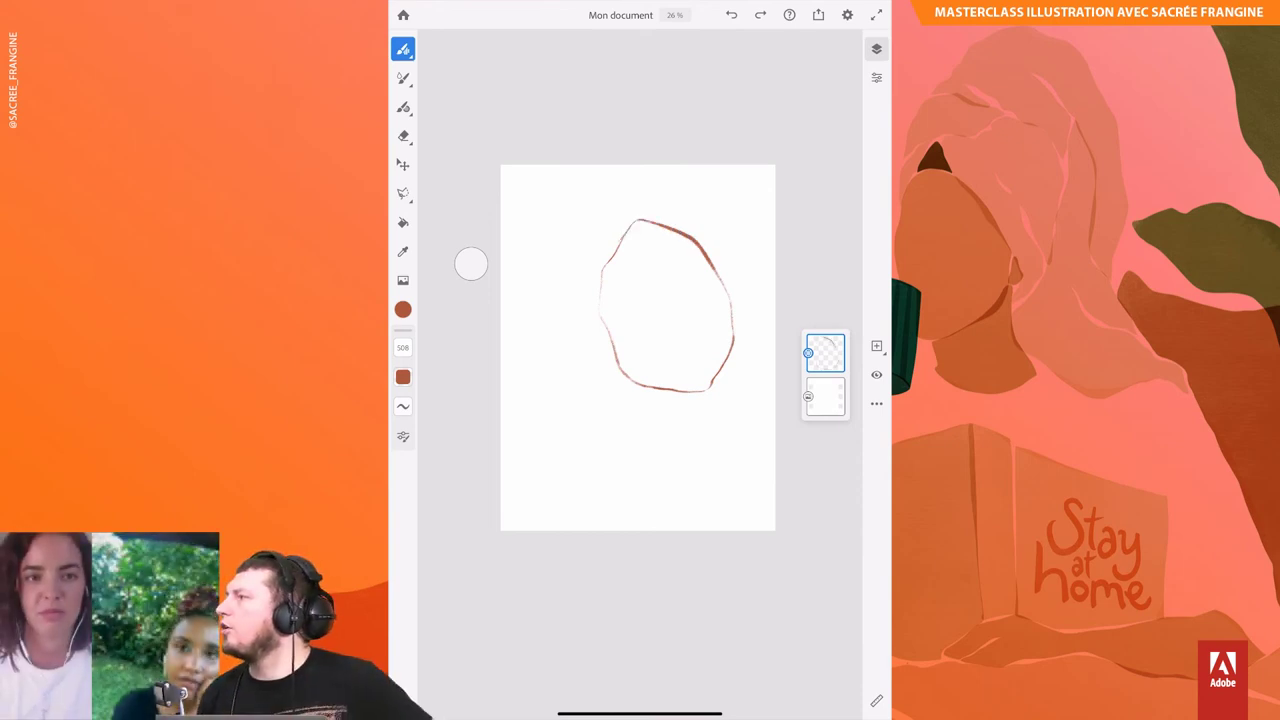
{"action": "left_click_drag", "start_coordinate": [719, 385], "coordinate": [715, 452]}
{"action": "mouse_move", "coordinate": [625, 385]}
{"action": "left_mouse_down"}
{"action": "mouse_move", "coordinate": [628, 410]}
{"action": "mouse_move", "coordinate": [540, 474]}
{"action": "mouse_move", "coordinate": [520, 528]}
{"action": "left_mouse_up"}
{"action": "left_click_drag", "start_coordinate": [720, 447], "coordinate": [775, 478]}
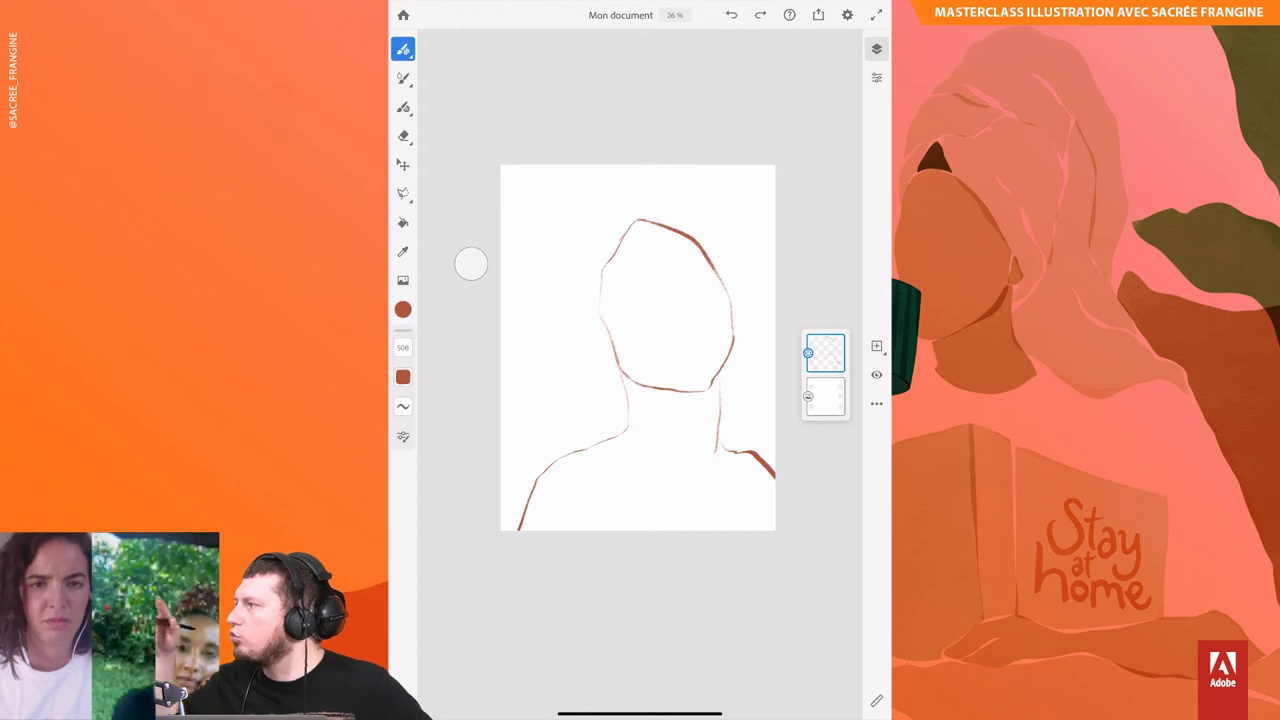
{"action": "left_click_drag", "start_coordinate": [775, 318], "coordinate": [725, 399]}
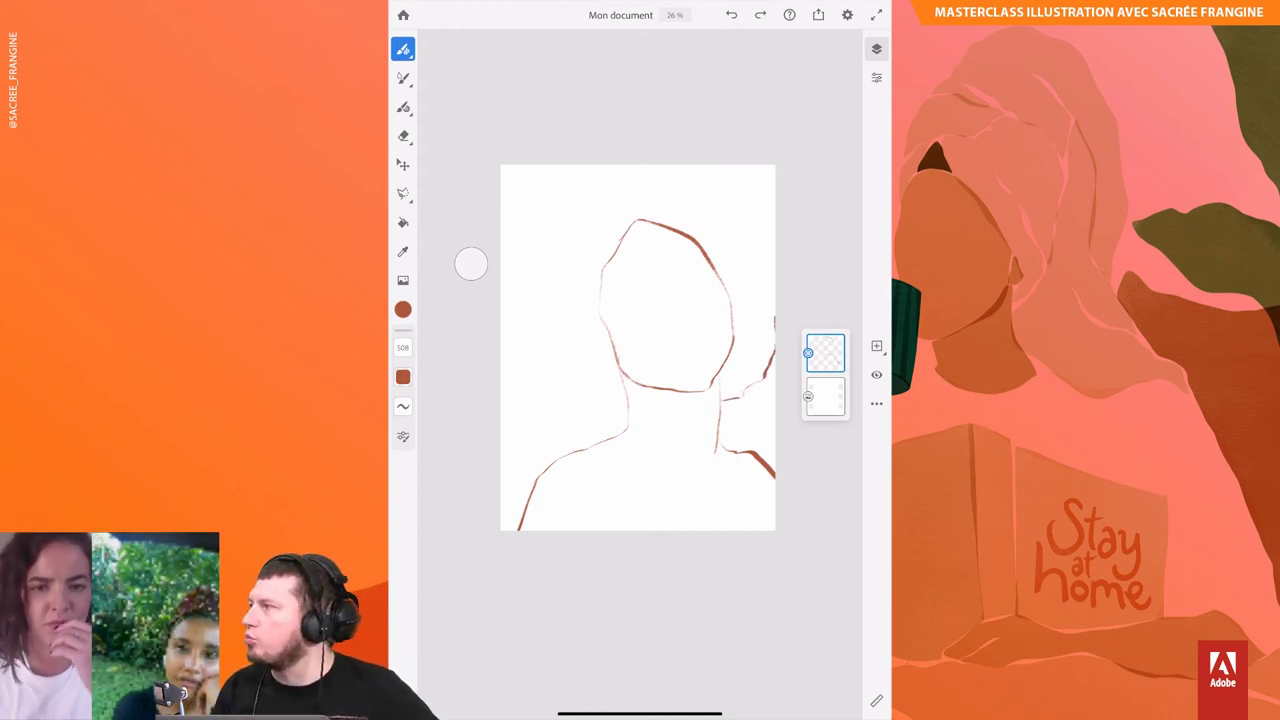
Step: Transform the sketch smaller and lower on the page, then trace the left hair outline
{"action": "left_click", "coordinate": [403, 164]}
{"action": "left_click_drag", "start_coordinate": [772, 220], "coordinate": [757, 242]}
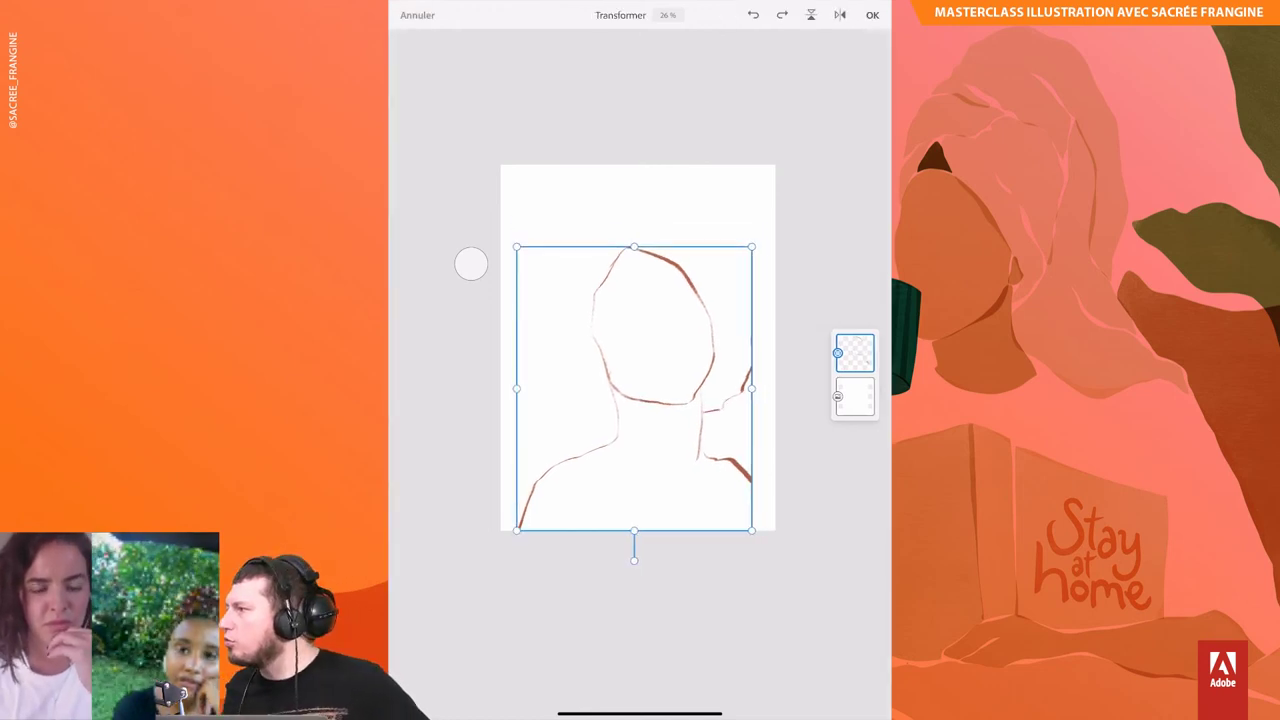
{"action": "left_click", "coordinate": [403, 49]}
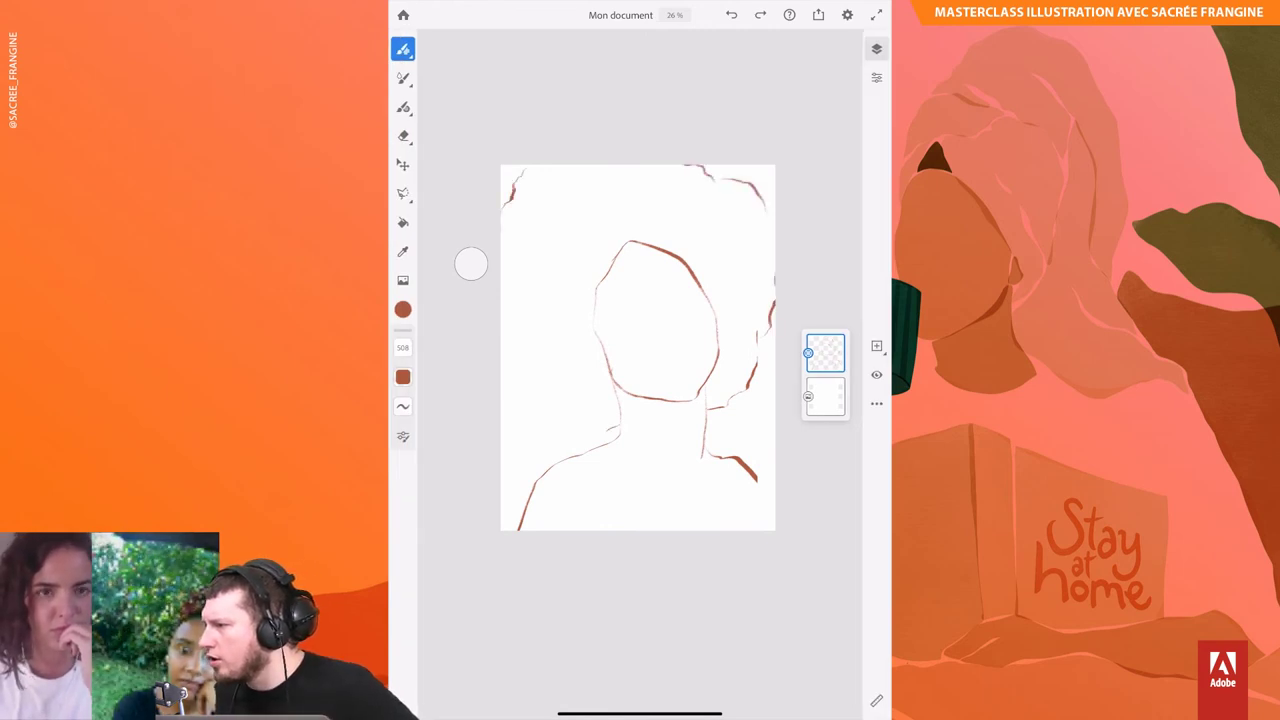
{"action": "mouse_move", "coordinate": [600, 428]}
{"action": "left_mouse_down"}
{"action": "mouse_move", "coordinate": [538, 380]}
{"action": "mouse_move", "coordinate": [502, 328]}
{"action": "left_mouse_up"}
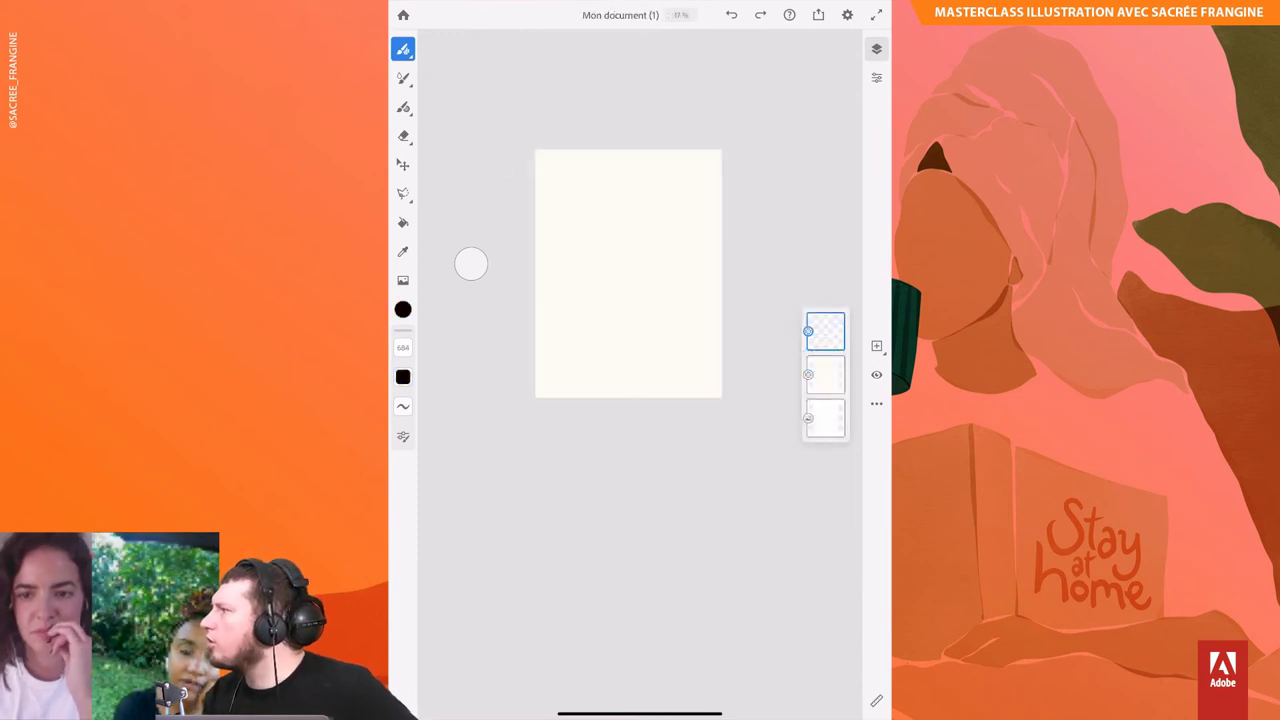
Step: Draw the black face outline and the headwrap arc over the head
{"action": "left_click_drag", "start_coordinate": [581, 242], "coordinate": [620, 338]}
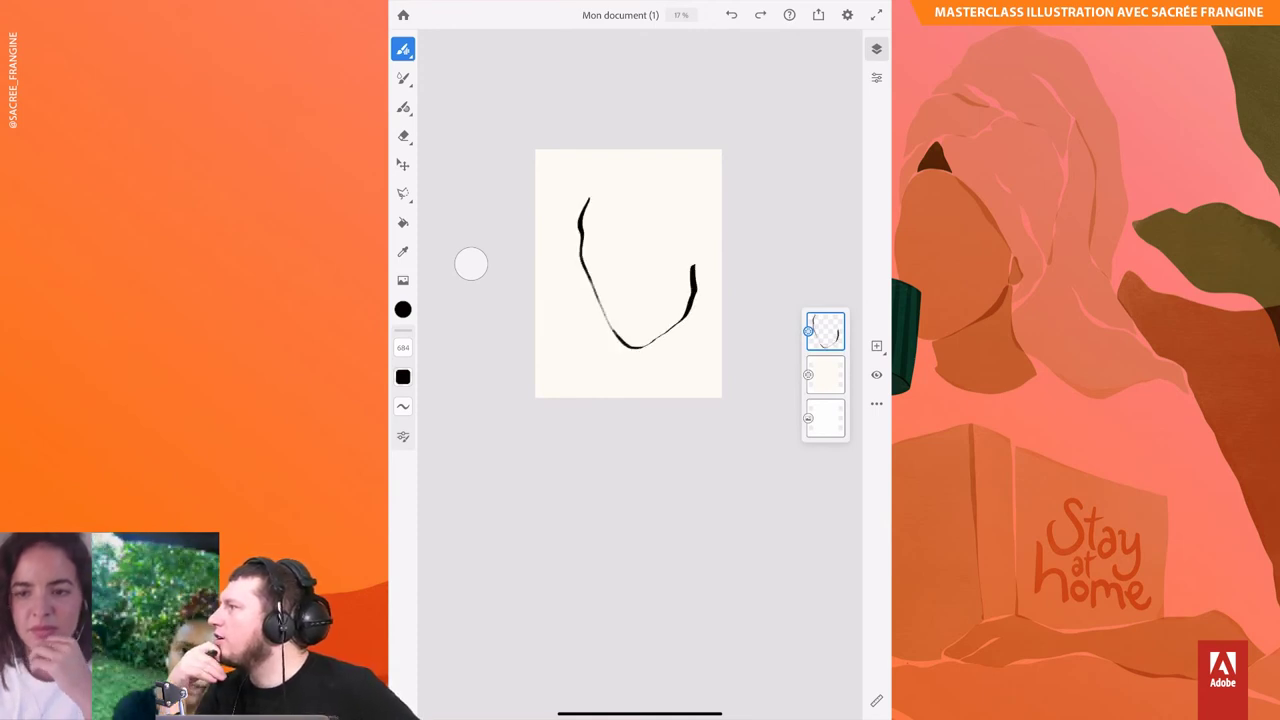
{"action": "mouse_move", "coordinate": [701, 284]}
{"action": "left_mouse_down"}
{"action": "mouse_move", "coordinate": [680, 246]}
{"action": "mouse_move", "coordinate": [584, 208]}
{"action": "left_mouse_up"}
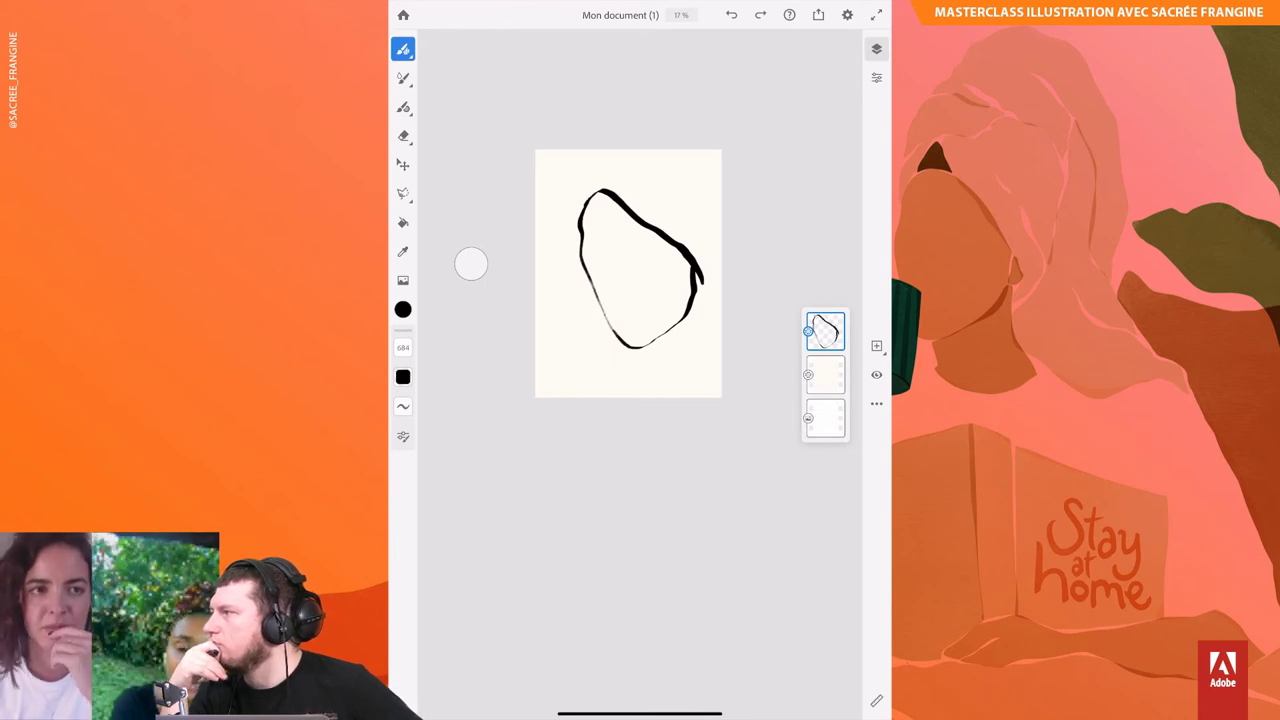
{"action": "mouse_move", "coordinate": [574, 240]}
{"action": "left_mouse_down"}
{"action": "mouse_move", "coordinate": [640, 155]}
{"action": "mouse_move", "coordinate": [701, 255]}
{"action": "mouse_move", "coordinate": [720, 216]}
{"action": "left_mouse_up"}
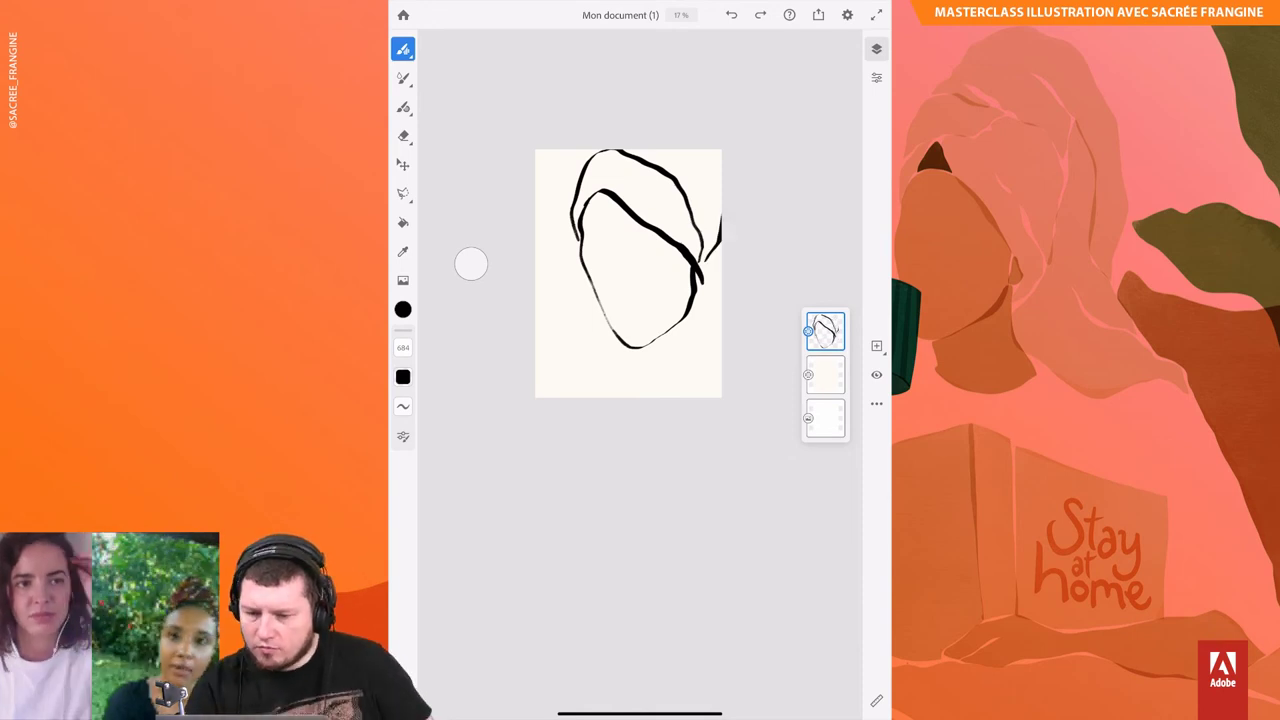
Step: Add lips, a looped ponytail and extended chin line, then start a new head outline
{"action": "left_click_drag", "start_coordinate": [608, 322], "coordinate": [650, 312]}
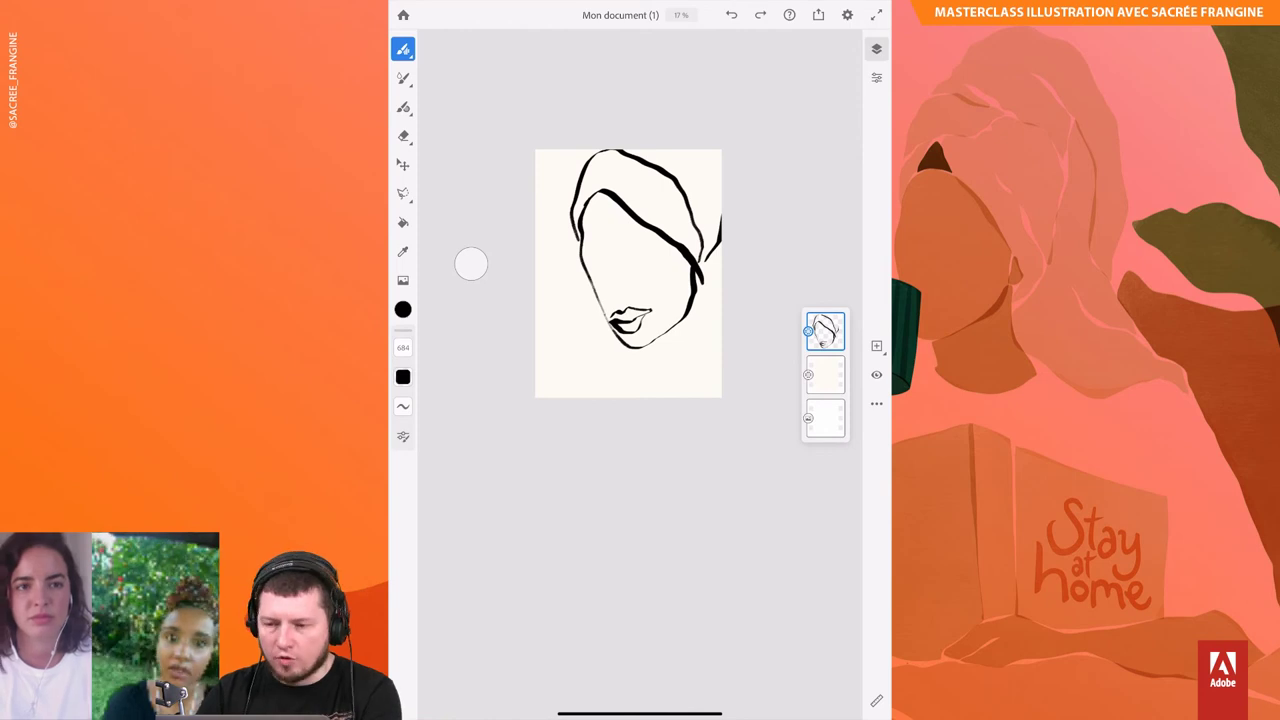
{"action": "mouse_move", "coordinate": [700, 302]}
{"action": "left_mouse_down"}
{"action": "mouse_move", "coordinate": [692, 350]}
{"action": "mouse_move", "coordinate": [718, 332]}
{"action": "mouse_move", "coordinate": [705, 280]}
{"action": "left_mouse_up"}
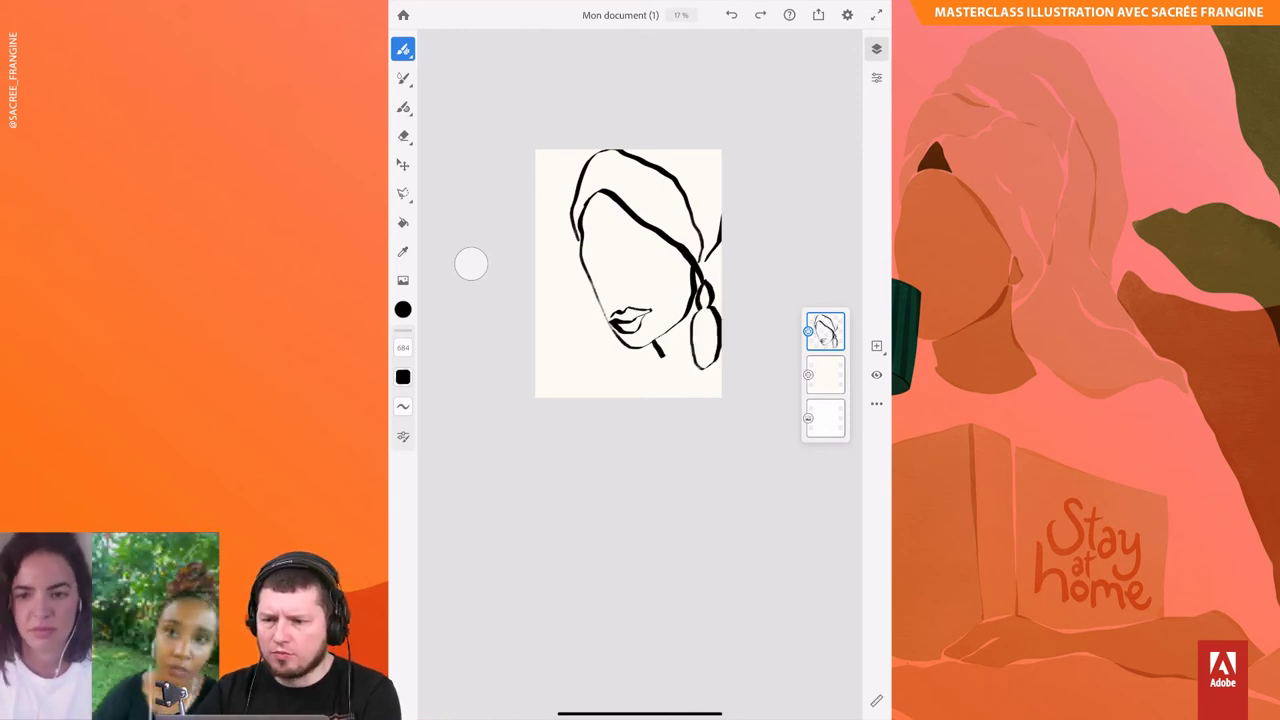
{"action": "left_click_drag", "start_coordinate": [662, 355], "coordinate": [682, 348]}
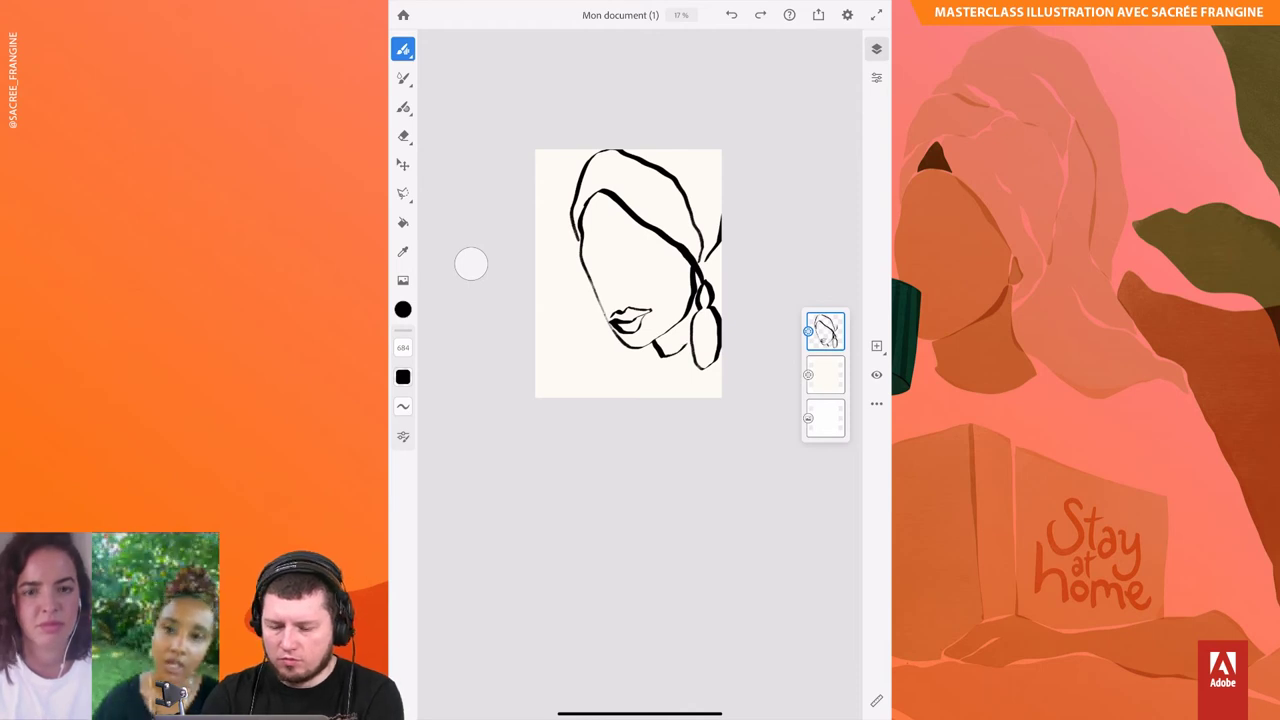
{"action": "mouse_move", "coordinate": [511, 199]}
{"action": "left_mouse_down"}
{"action": "mouse_move", "coordinate": [506, 245]}
{"action": "mouse_move", "coordinate": [545, 280]}
{"action": "mouse_move", "coordinate": [612, 301]}
{"action": "mouse_move", "coordinate": [654, 265]}
{"action": "mouse_move", "coordinate": [645, 216]}
{"action": "mouse_move", "coordinate": [572, 194]}
{"action": "mouse_move", "coordinate": [511, 200]}
{"action": "left_mouse_up"}
Step: Draw the second figure's neck lines, a pointed hair tuft and a tick atop the head
{"action": "left_click_drag", "start_coordinate": [632, 303], "coordinate": [632, 380]}
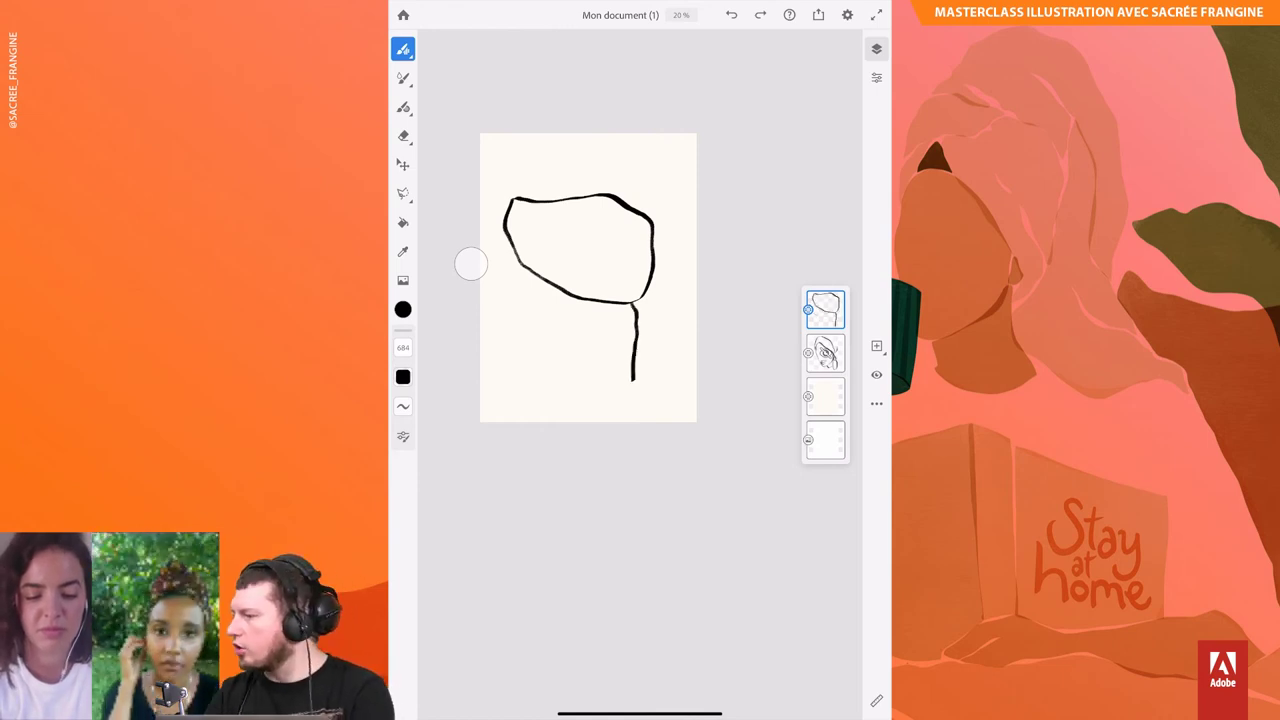
{"action": "left_click_drag", "start_coordinate": [524, 268], "coordinate": [549, 305]}
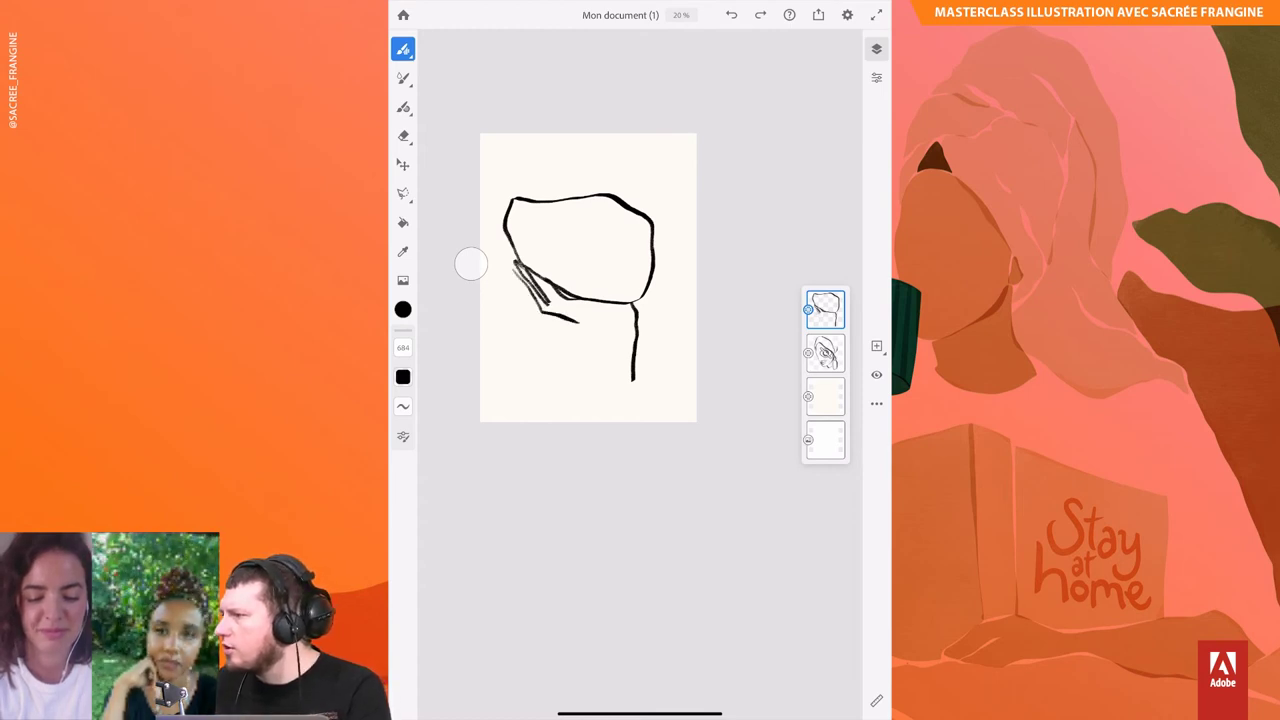
{"action": "left_click_drag", "start_coordinate": [599, 368], "coordinate": [633, 379]}
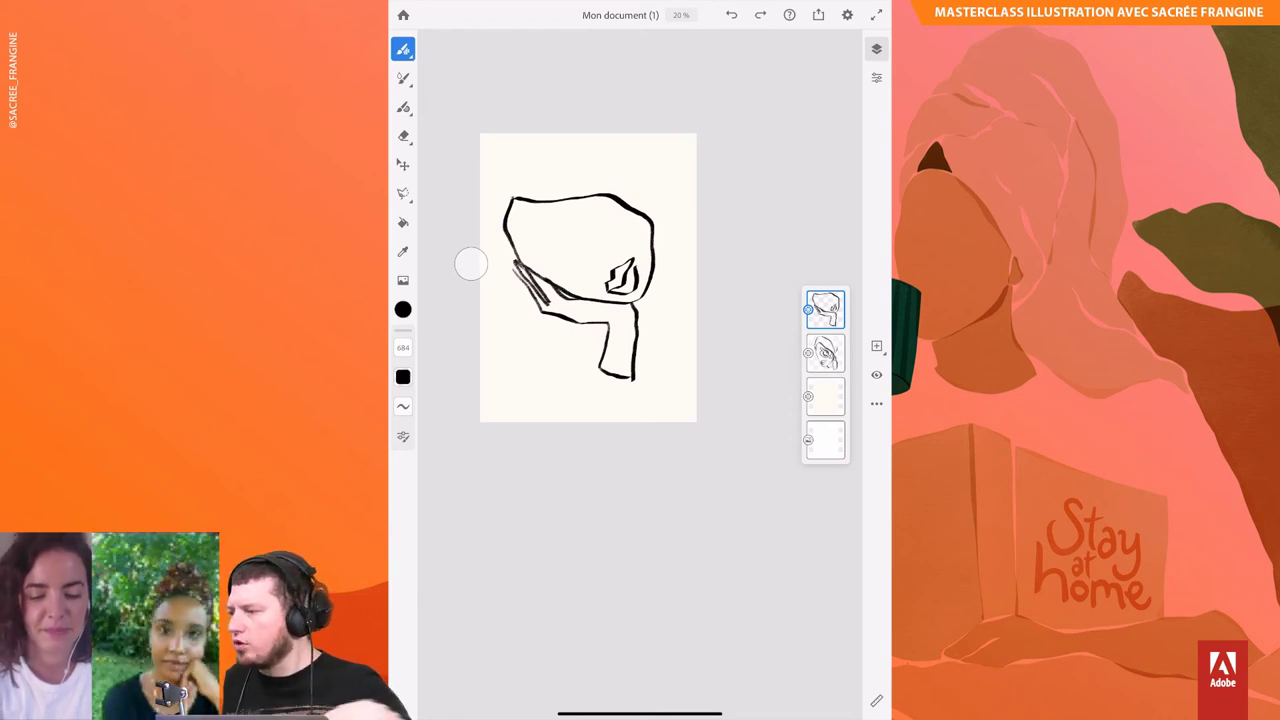
{"action": "mouse_move", "coordinate": [510, 197]}
{"action": "left_mouse_down"}
{"action": "mouse_move", "coordinate": [491, 158]}
{"action": "mouse_move", "coordinate": [515, 258]}
{"action": "left_mouse_up"}
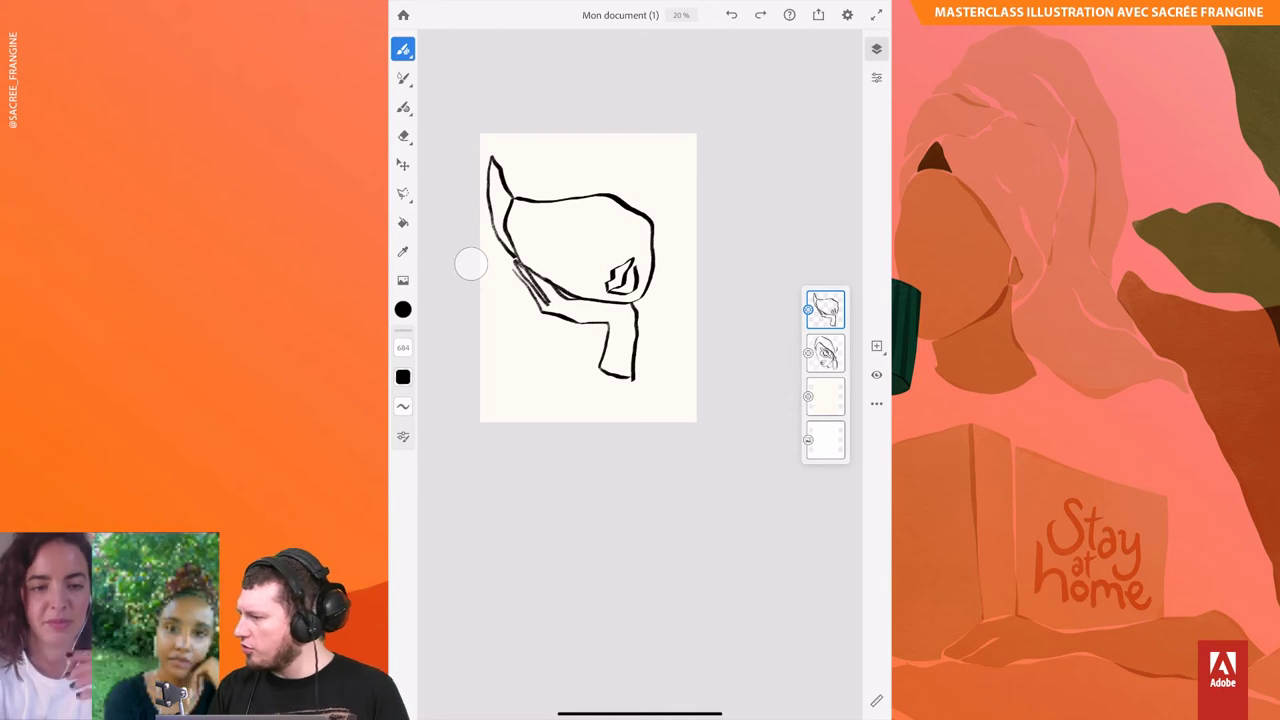
{"action": "mouse_move", "coordinate": [610, 188]}
{"action": "left_mouse_down"}
{"action": "mouse_move", "coordinate": [678, 235]}
{"action": "mouse_move", "coordinate": [634, 214]}
{"action": "left_mouse_up"}
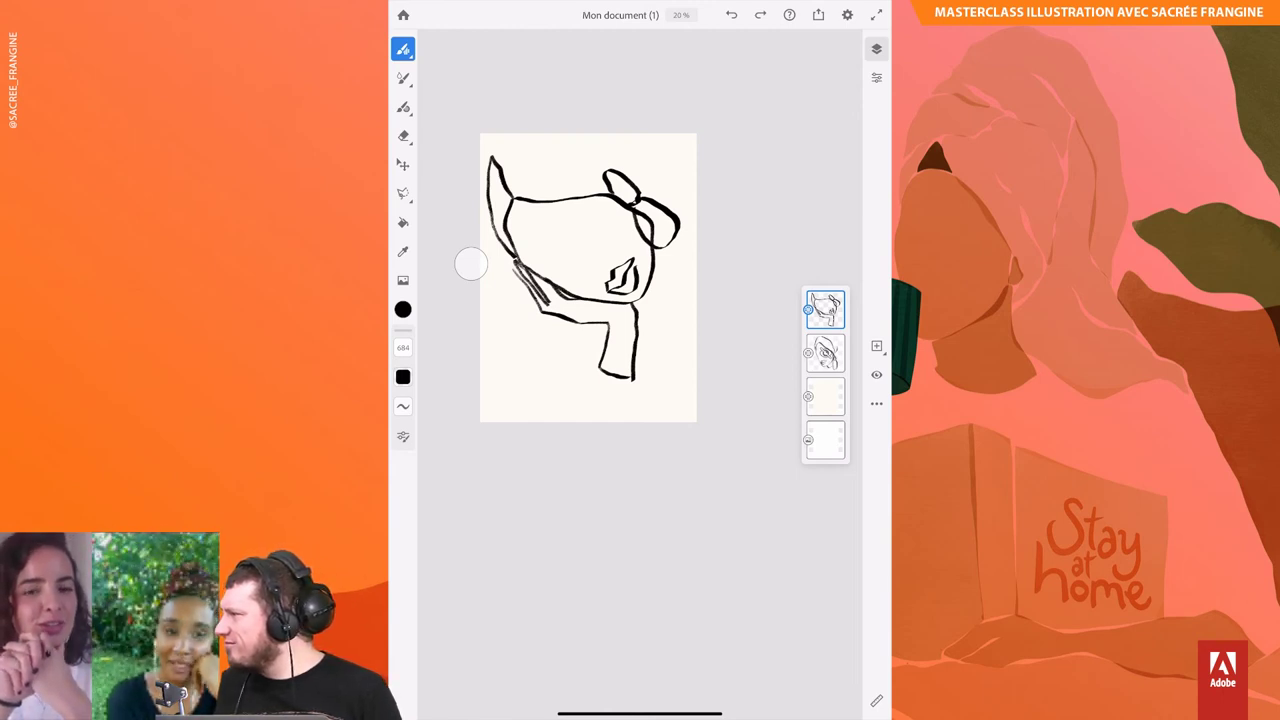
Step: Outline the hair bun with short strands and add fringe strokes around the neck
{"action": "left_click_drag", "start_coordinate": [688, 234], "coordinate": [640, 297]}
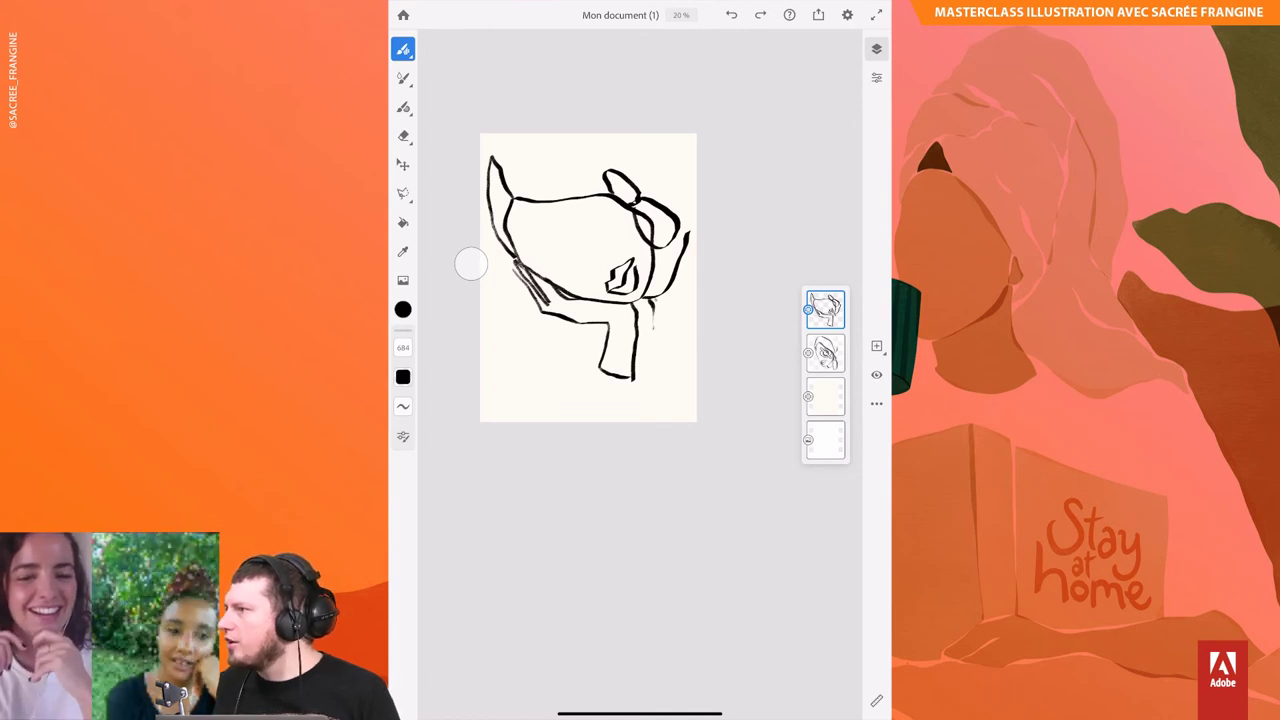
{"action": "mouse_move", "coordinate": [668, 293]}
{"action": "left_mouse_down"}
{"action": "mouse_move", "coordinate": [664, 320]}
{"action": "mouse_move", "coordinate": [686, 313]}
{"action": "left_mouse_up"}
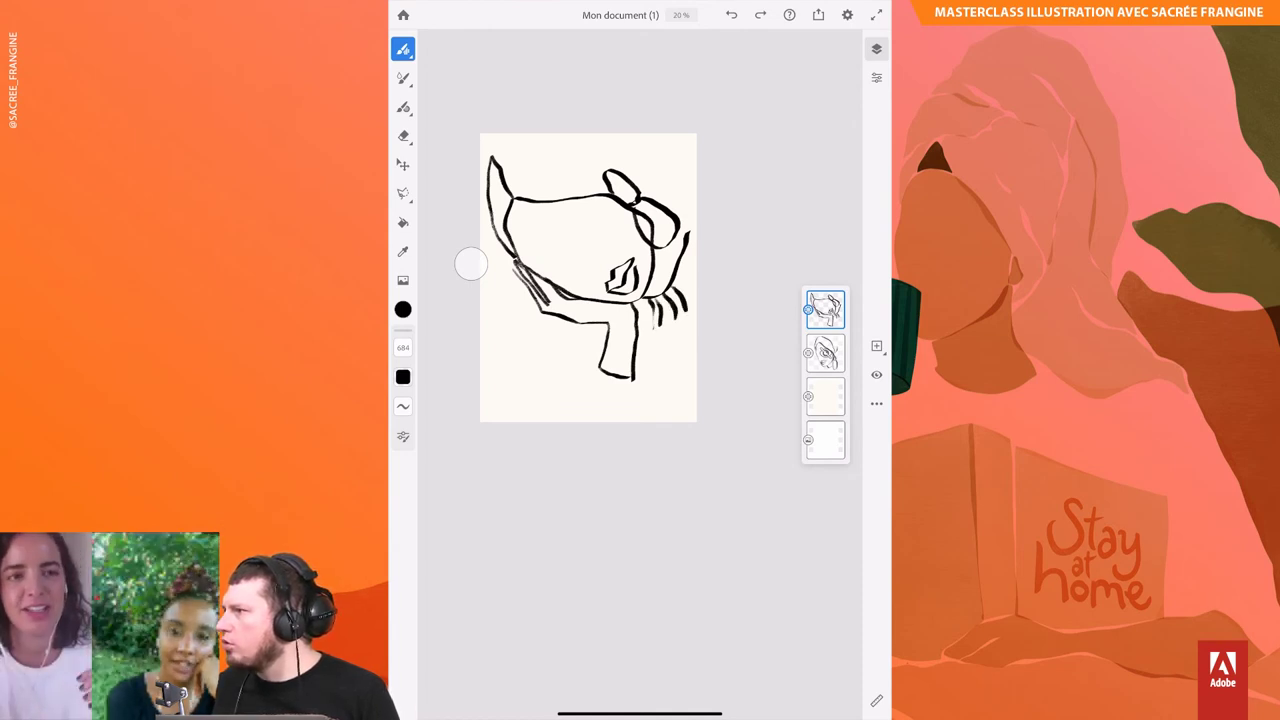
{"action": "left_click_drag", "start_coordinate": [677, 270], "coordinate": [683, 280]}
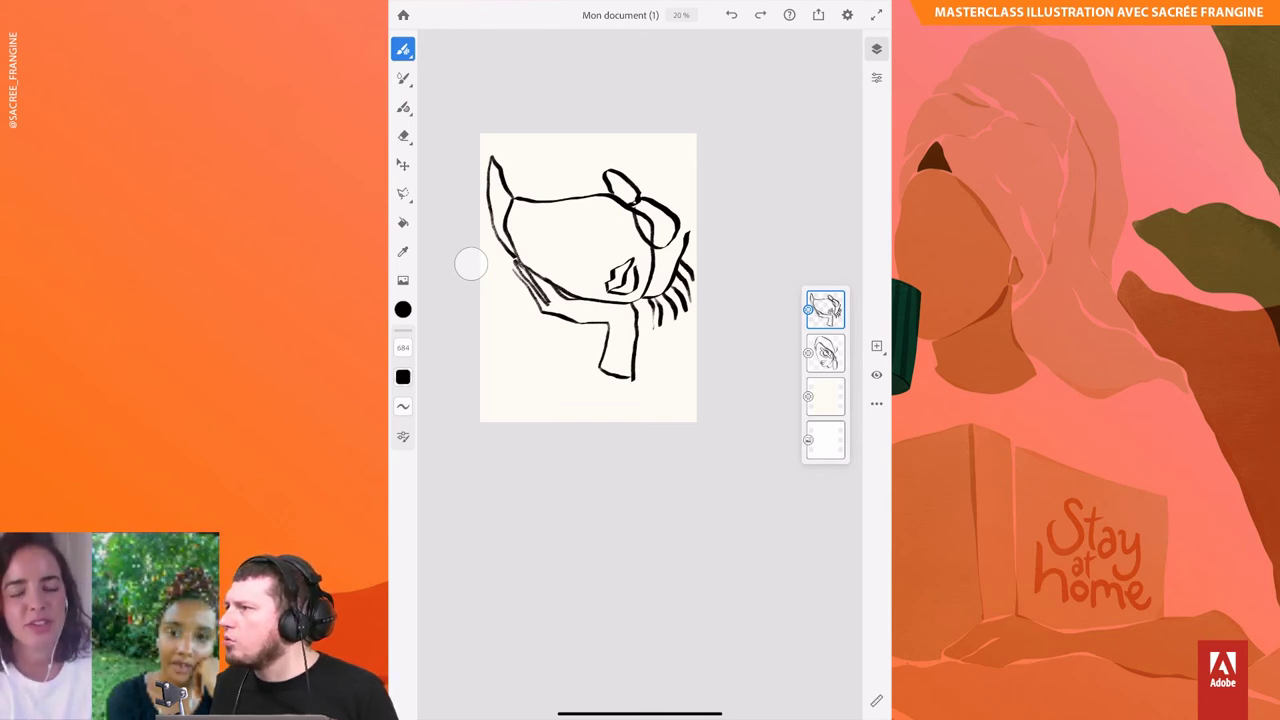
{"action": "scroll", "coordinate": [588, 277], "scroll_direction": "down", "scroll_amount": 1}
{"action": "scroll", "coordinate": [589, 268], "scroll_direction": "down", "scroll_amount": 1}
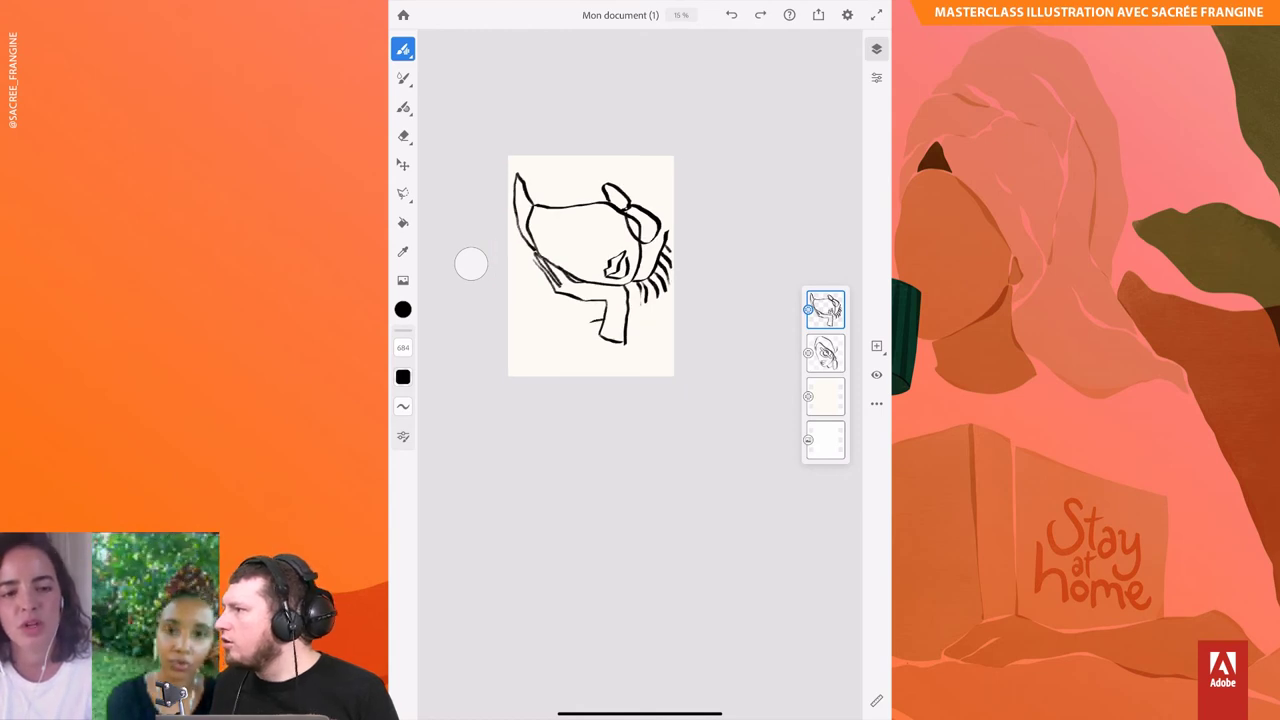
{"action": "mouse_move", "coordinate": [595, 344]}
{"action": "left_mouse_down"}
{"action": "mouse_move", "coordinate": [592, 366]}
{"action": "mouse_move", "coordinate": [601, 352]}
{"action": "left_mouse_up"}
{"action": "left_click_drag", "start_coordinate": [609, 339], "coordinate": [598, 371]}
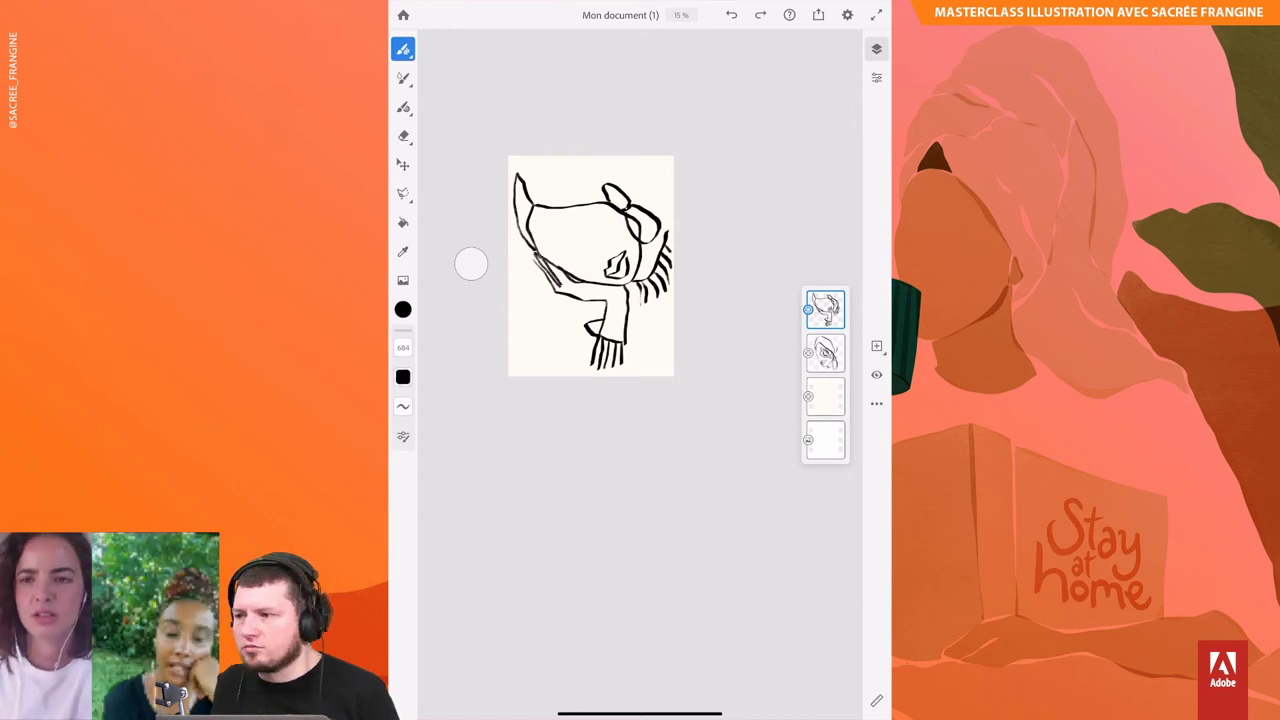
{"action": "left_click_drag", "start_coordinate": [586, 337], "coordinate": [583, 365]}
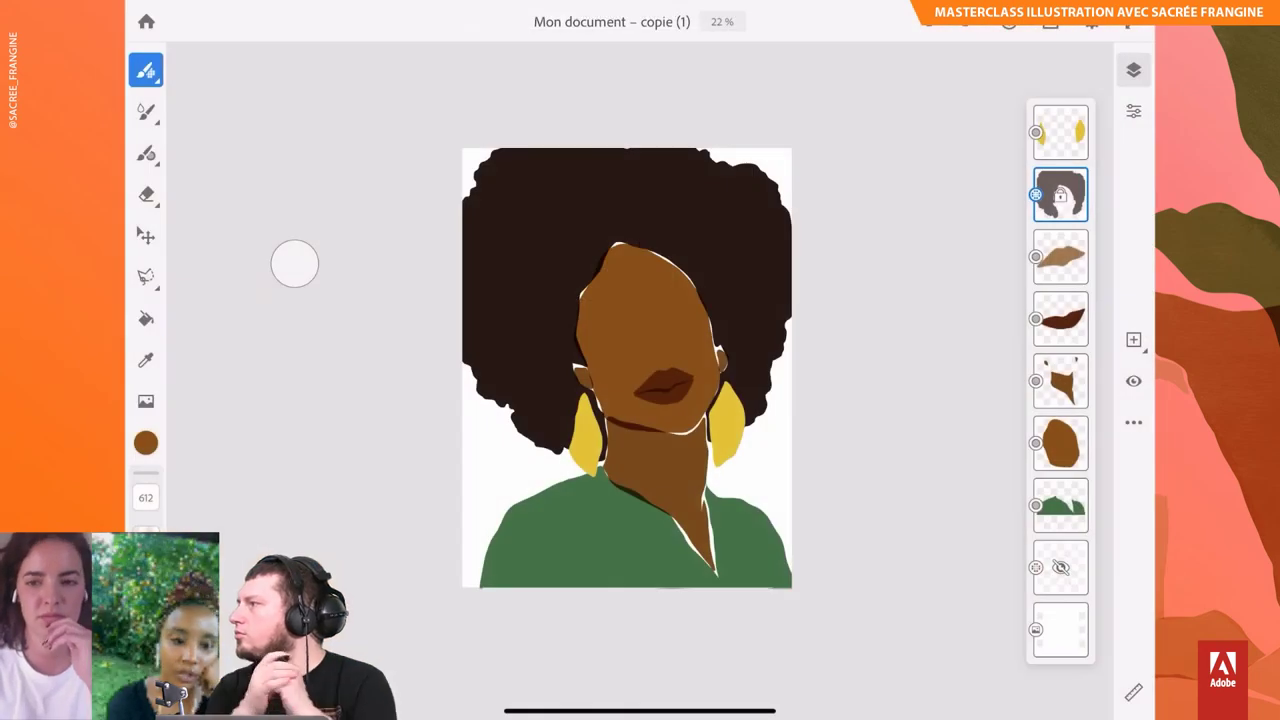
Step: Clear the flat hair layer and set up the Wet Tilt Inker brush in dark brown at size 874
{"action": "left_click", "coordinate": [294, 263]}
{"action": "left_click", "coordinate": [1060, 194]}
{"action": "left_click", "coordinate": [857, 143]}
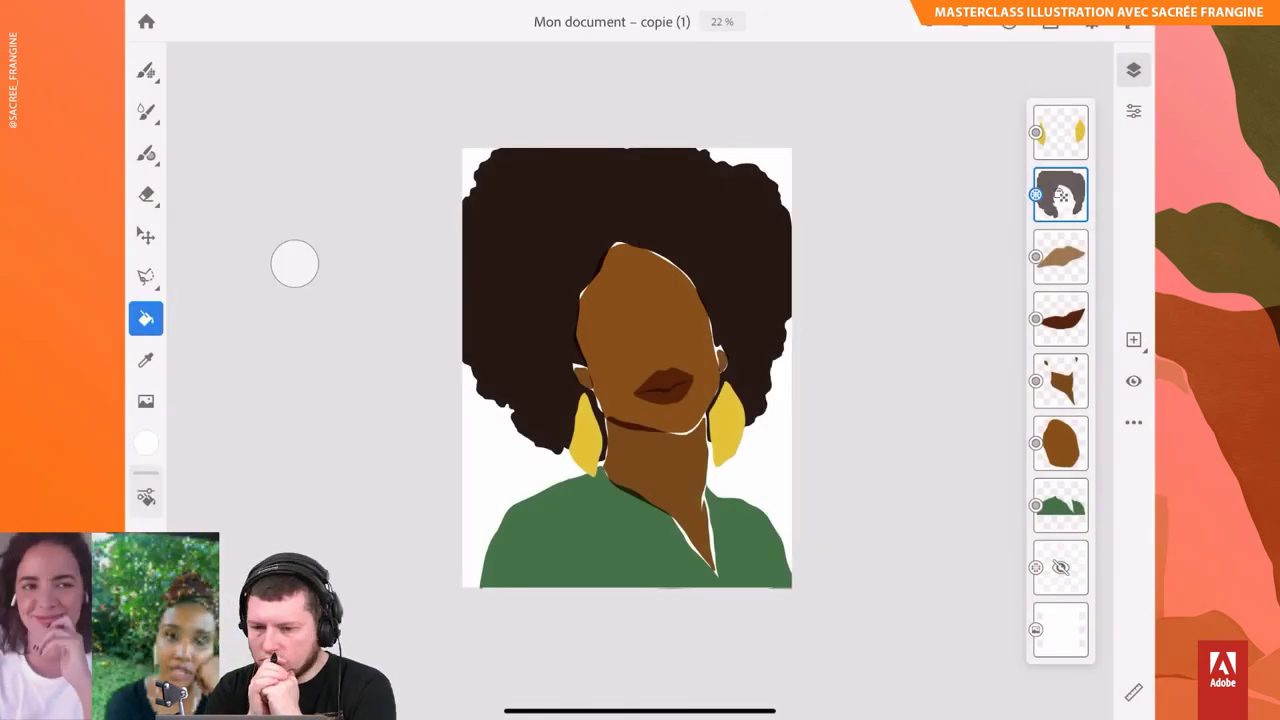
{"action": "left_click", "coordinate": [146, 70]}
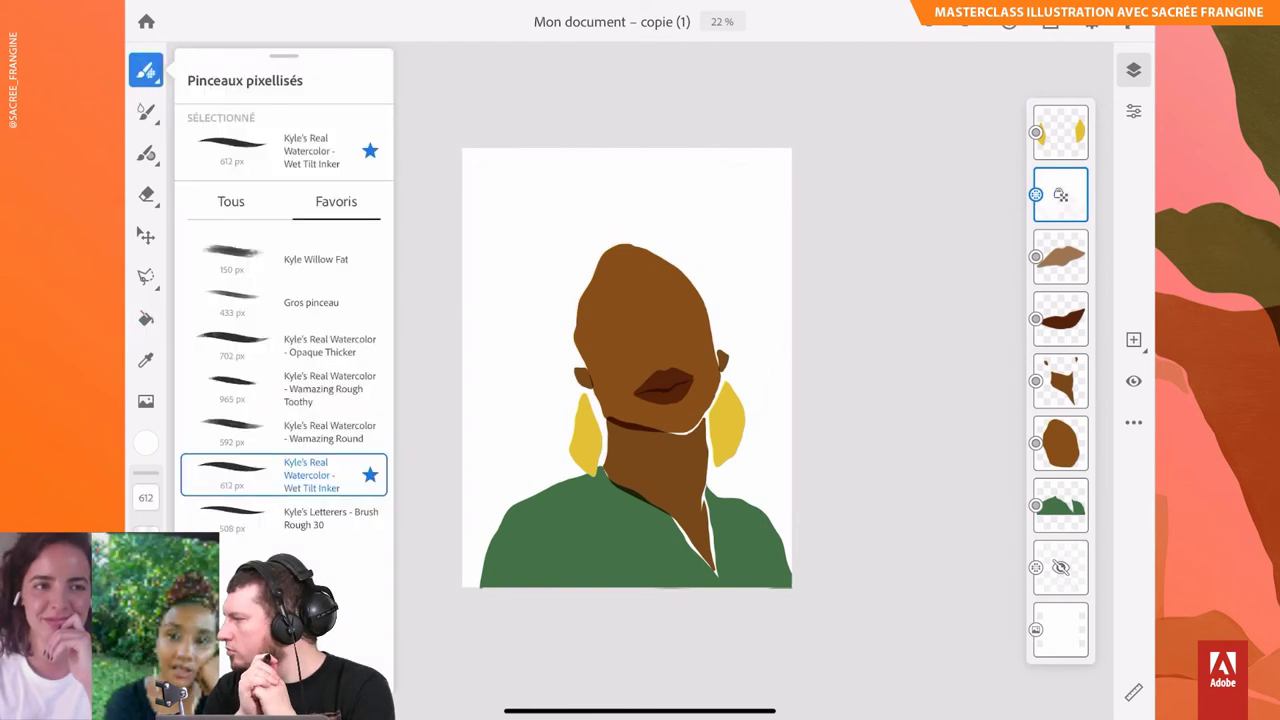
{"action": "left_click", "coordinate": [146, 443]}
{"action": "left_click", "coordinate": [366, 622]}
{"action": "left_click_drag", "start_coordinate": [146, 497], "coordinate": [186, 440]}
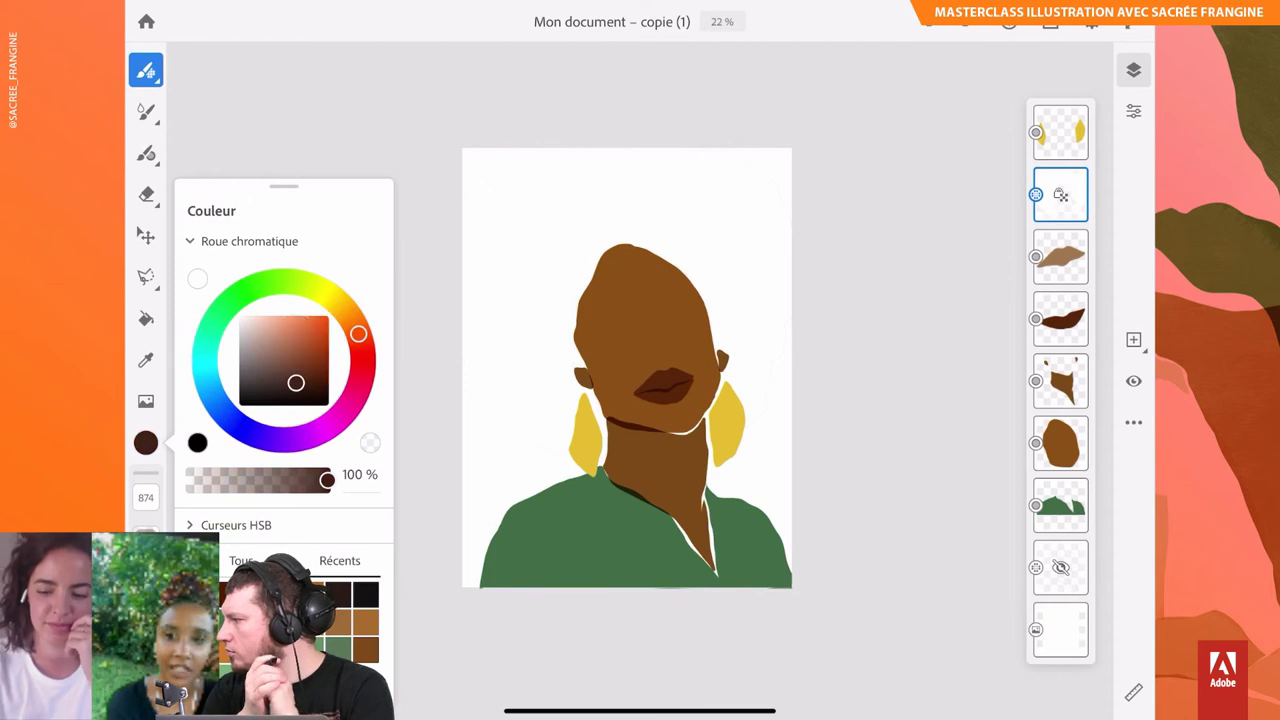
Step: Paint the textured dark brown hair mass around the head with broad watercolour strokes
{"action": "left_click_drag", "start_coordinate": [480, 170], "coordinate": [660, 250]}
{"action": "mouse_move", "coordinate": [520, 420]}
{"action": "left_mouse_down"}
{"action": "mouse_move", "coordinate": [700, 170]}
{"action": "mouse_move", "coordinate": [570, 440]}
{"action": "left_mouse_up"}
{"action": "left_click_drag", "start_coordinate": [700, 200], "coordinate": [775, 300]}
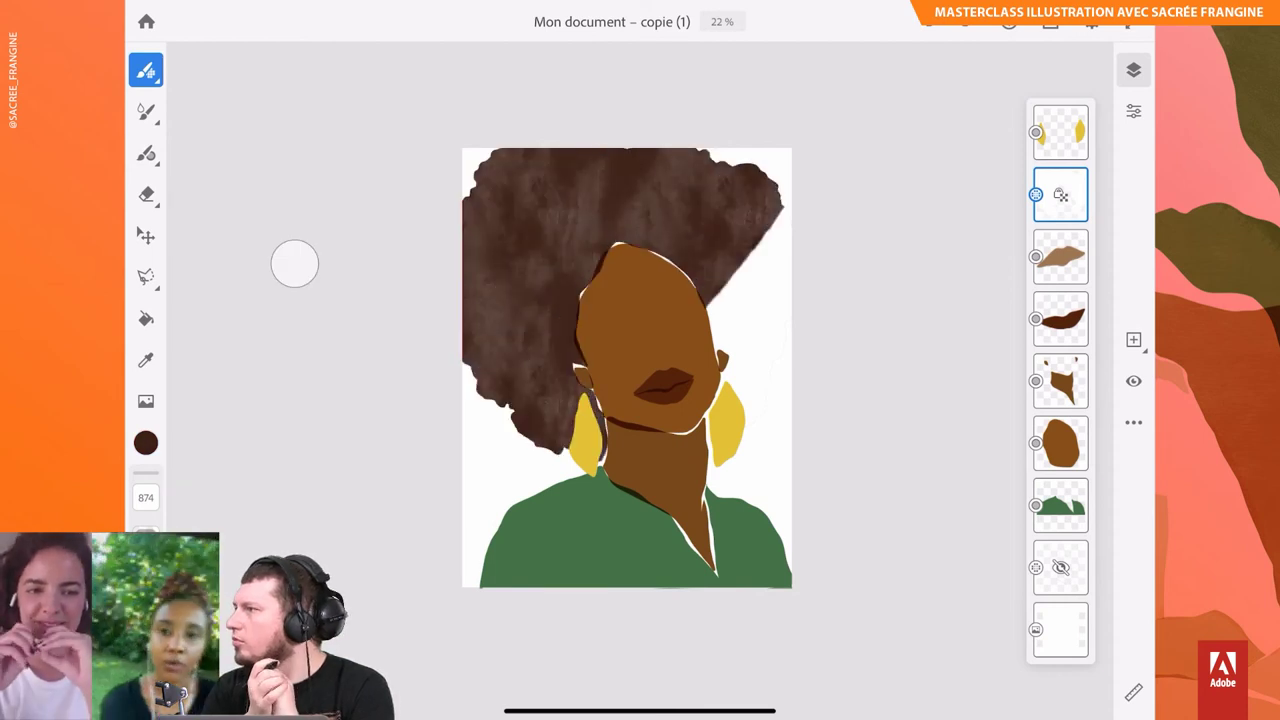
{"action": "left_click_drag", "start_coordinate": [780, 215], "coordinate": [740, 440]}
{"action": "left_click_drag", "start_coordinate": [495, 160], "coordinate": [475, 350]}
{"action": "left_click_drag", "start_coordinate": [146, 497], "coordinate": [186, 440]}
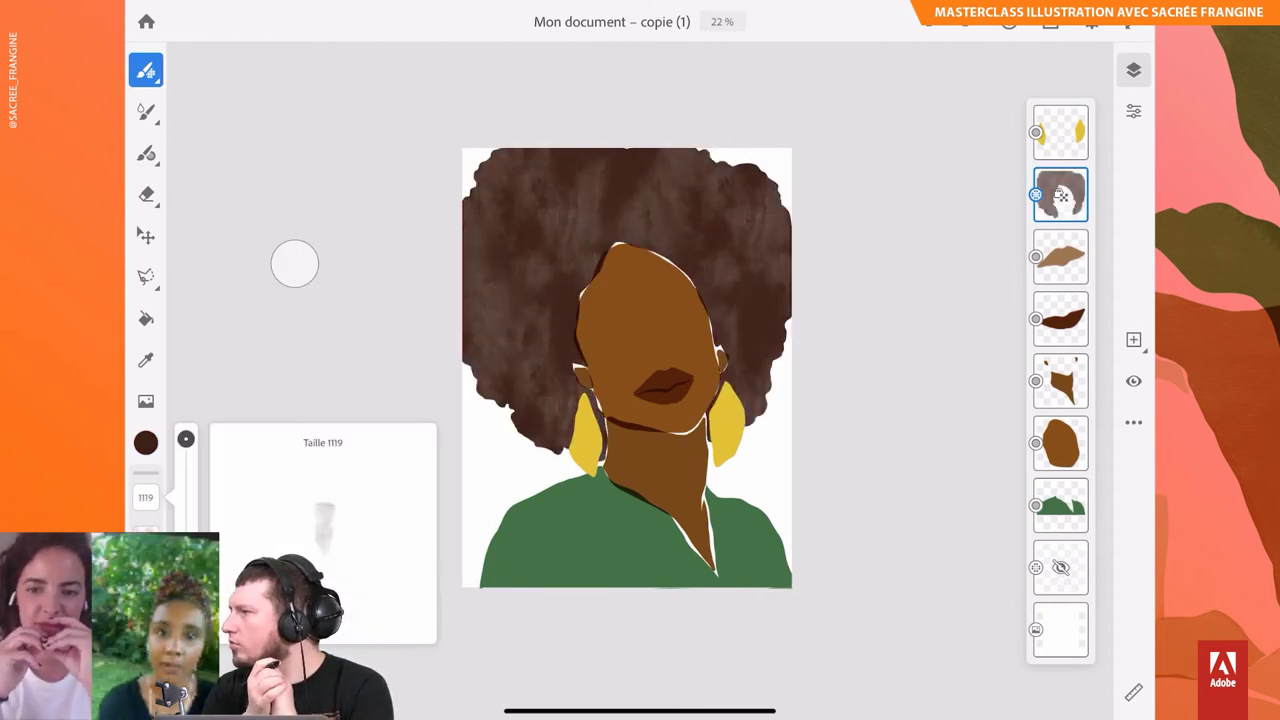
{"action": "left_click_drag", "start_coordinate": [480, 160], "coordinate": [560, 350]}
{"action": "left_click_drag", "start_coordinate": [520, 160], "coordinate": [700, 430]}
{"action": "left_click_drag", "start_coordinate": [700, 170], "coordinate": [780, 380]}
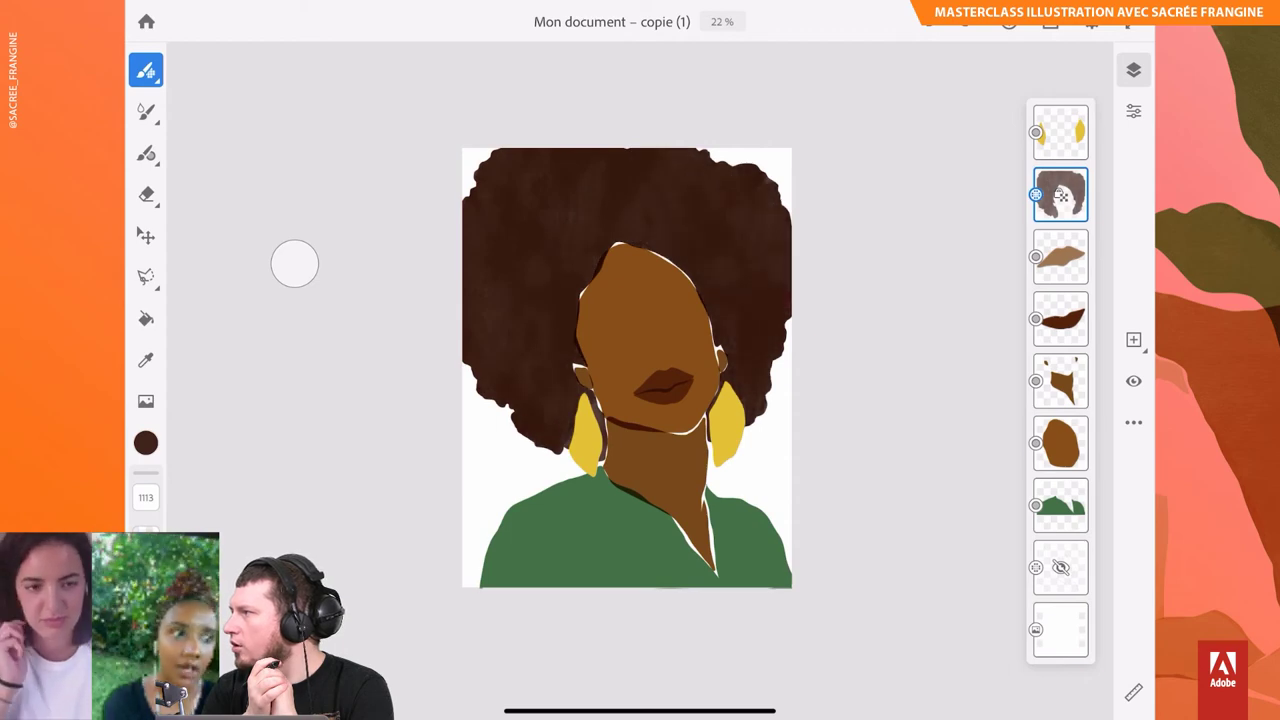
{"action": "left_click", "coordinate": [1060, 442]}
Step: Lock the face layer's transparency, refill it white then brown, and lower the brush flow
{"action": "left_click", "coordinate": [146, 443]}
{"action": "left_click", "coordinate": [340, 560]}
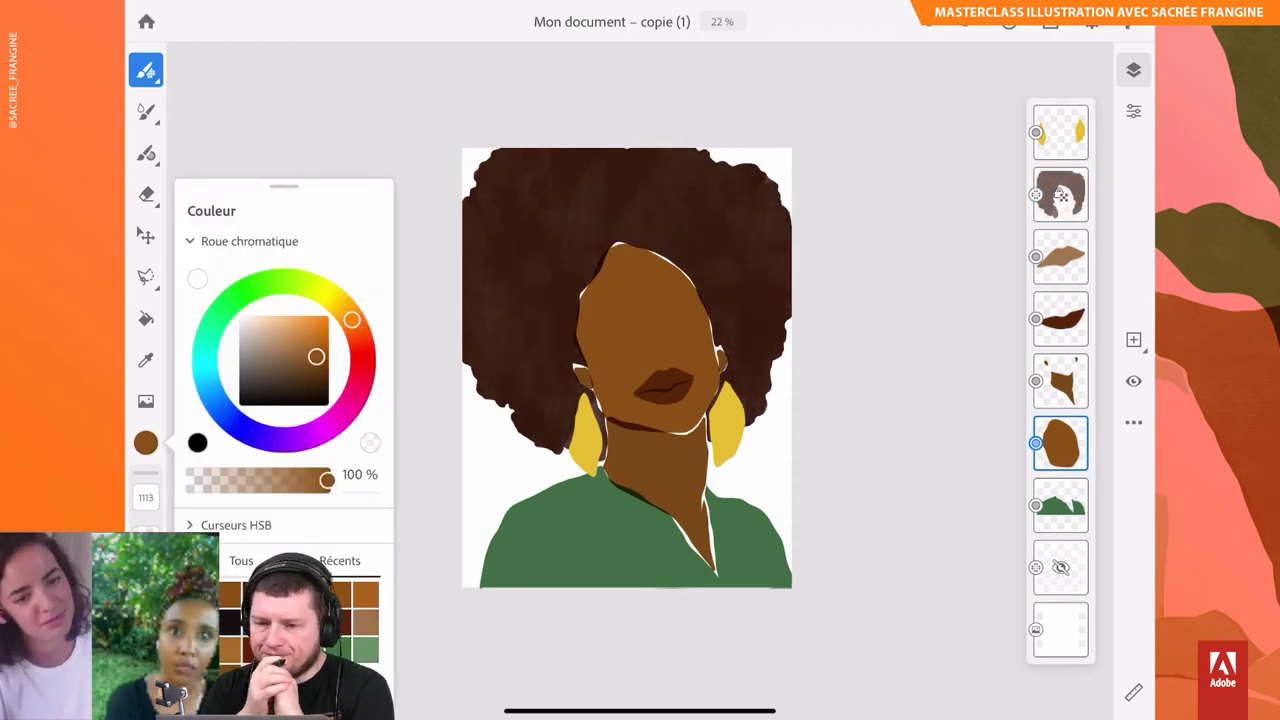
{"action": "left_click", "coordinate": [1060, 442]}
{"action": "left_click", "coordinate": [886, 591]}
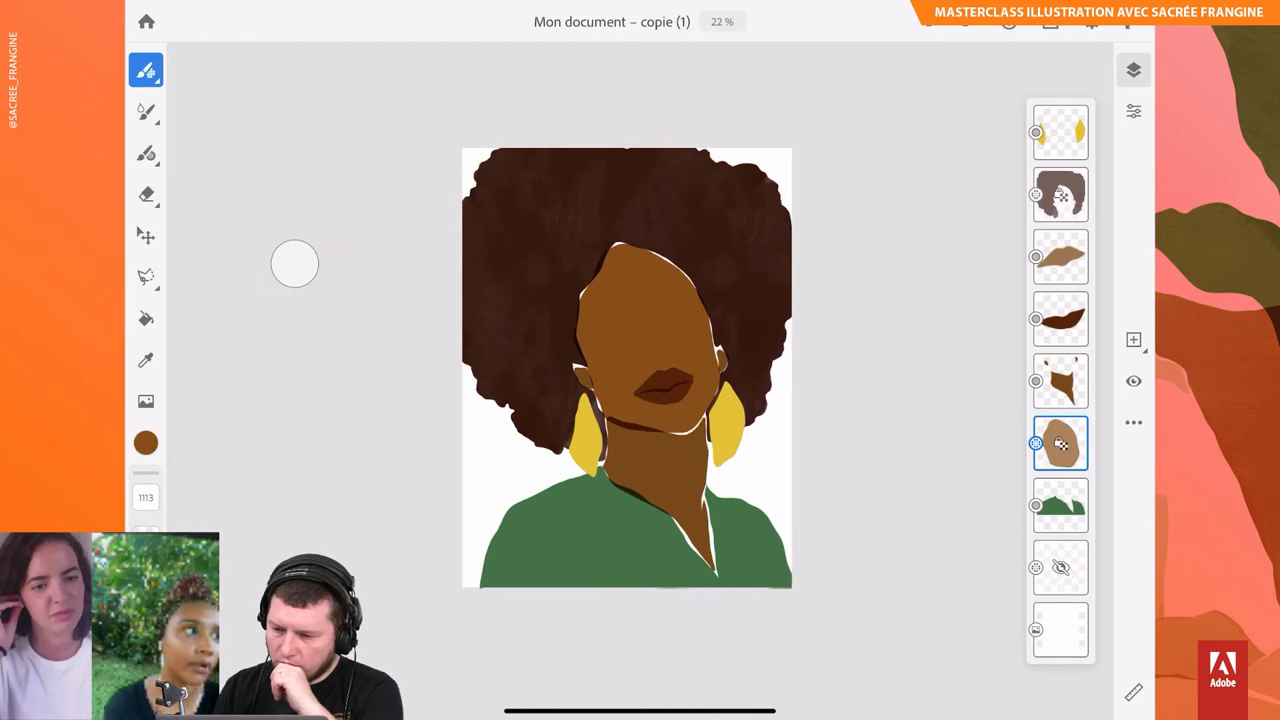
{"action": "left_click", "coordinate": [294, 264]}
{"action": "left_click", "coordinate": [146, 443]}
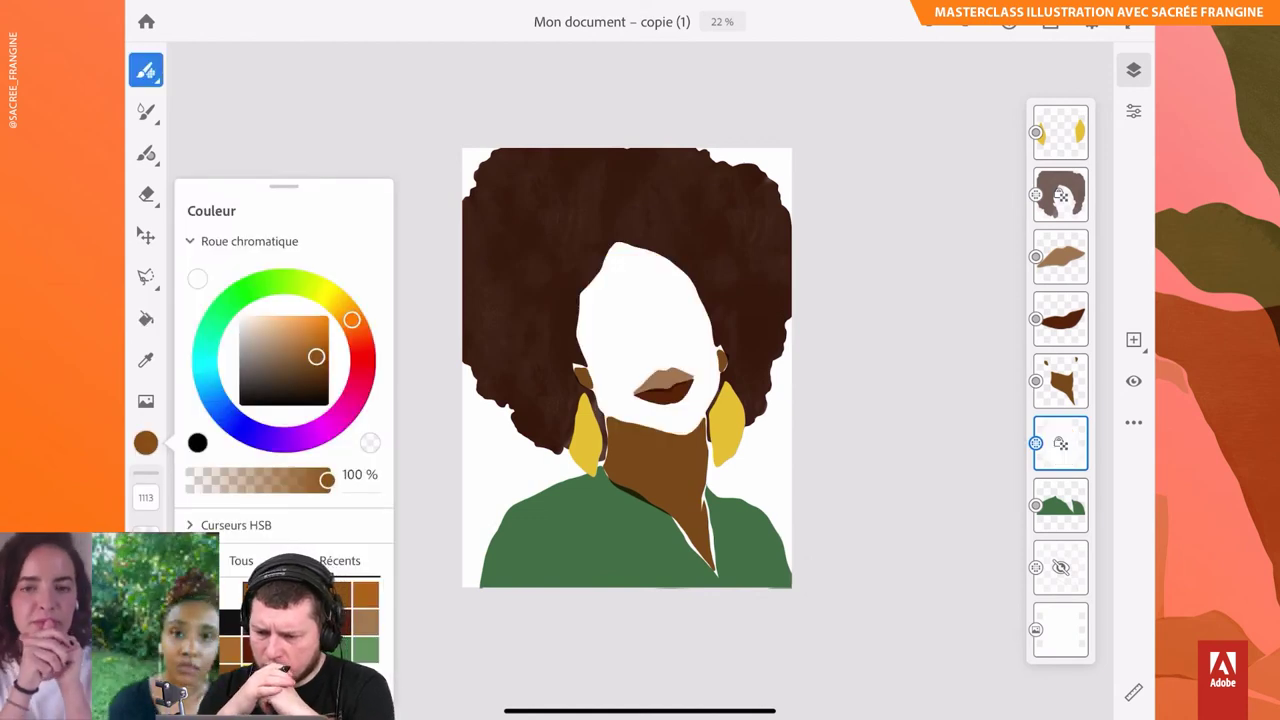
{"action": "left_click", "coordinate": [294, 264]}
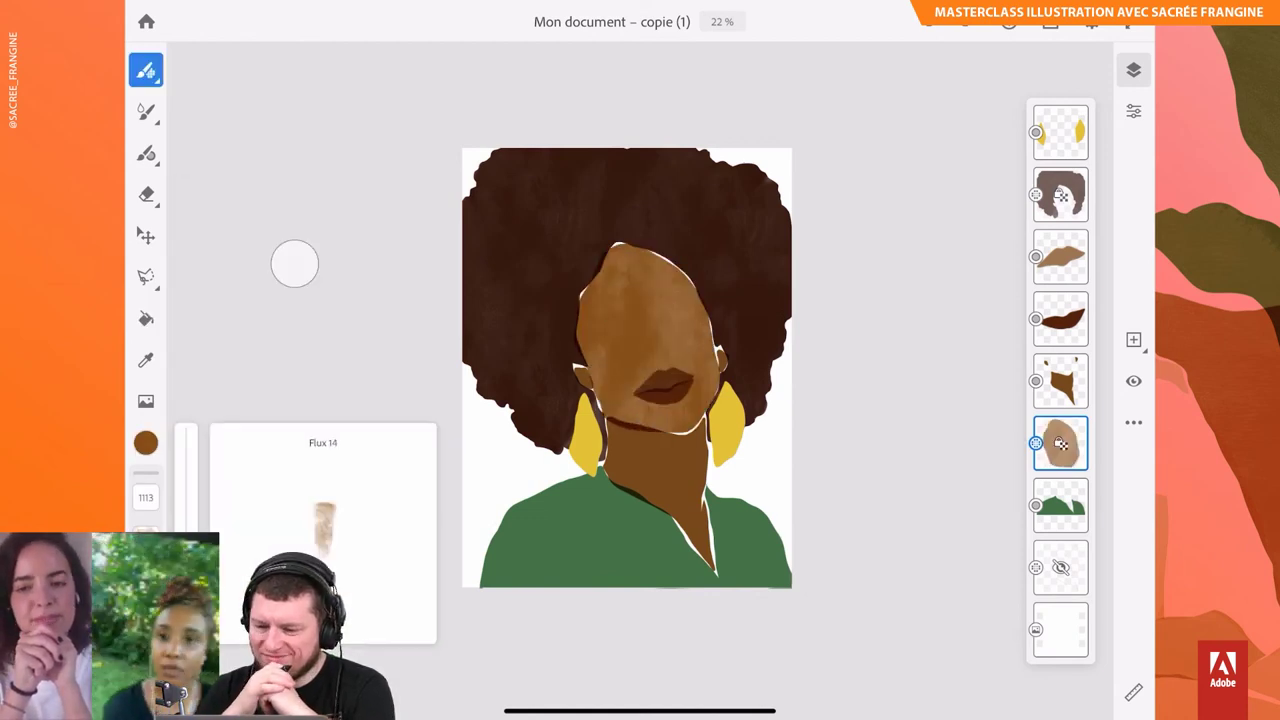
{"action": "left_click_drag", "start_coordinate": [186, 480], "coordinate": [186, 510]}
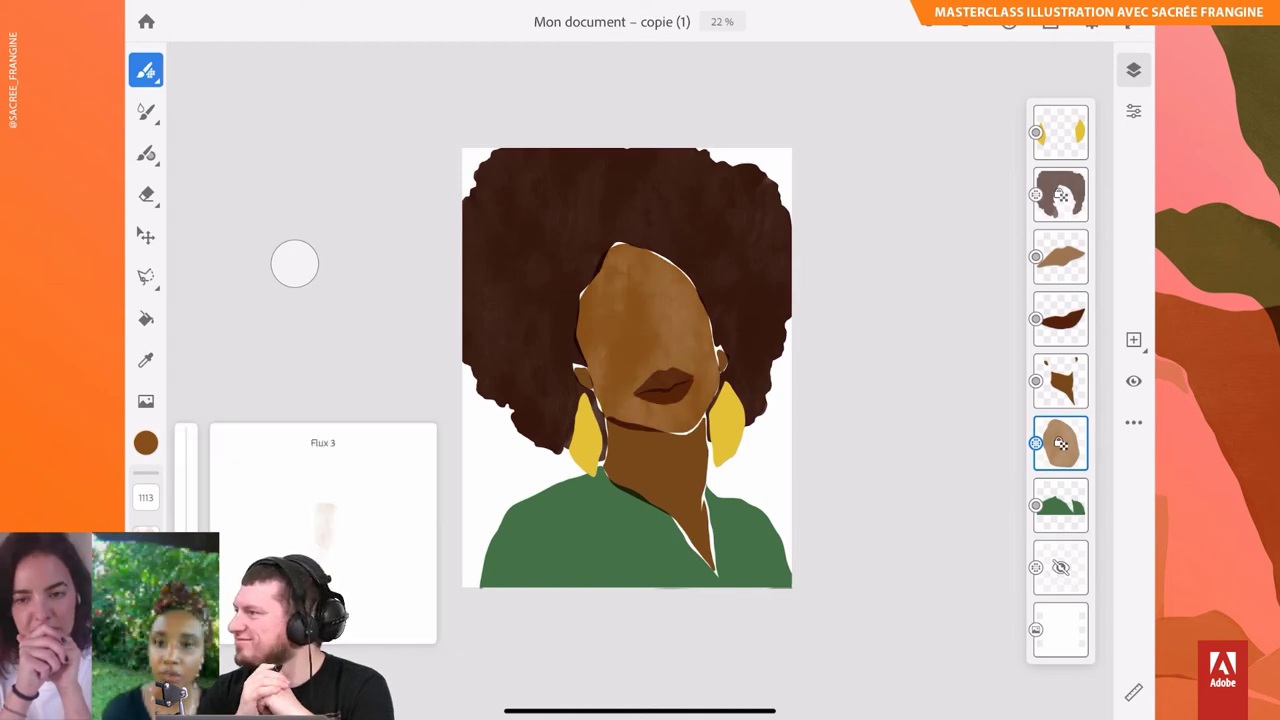
Step: Convert the neck to a pixel layer, lock its transparency and fill it white
{"action": "left_click", "coordinate": [1060, 380]}
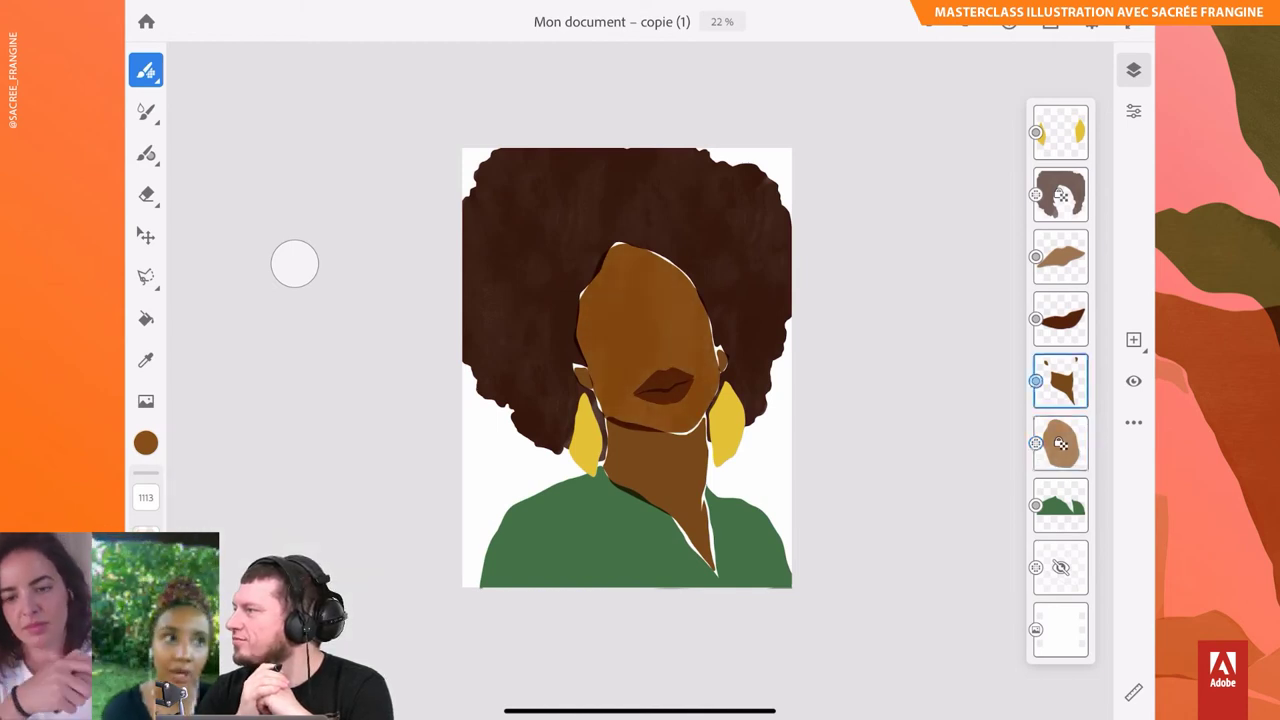
{"action": "left_click", "coordinate": [857, 577]}
{"action": "left_click", "coordinate": [1060, 380]}
{"action": "left_click", "coordinate": [886, 531]}
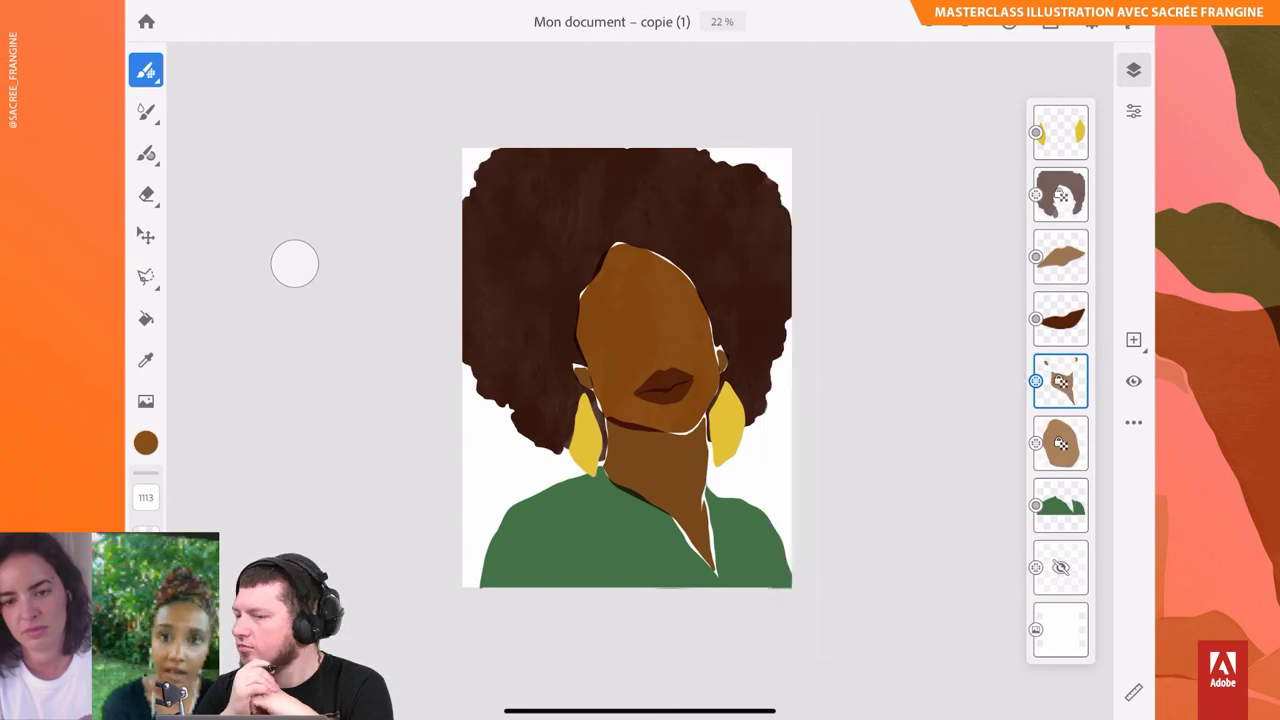
{"action": "left_click", "coordinate": [145, 442]}
{"action": "left_click", "coordinate": [285, 300]}
{"action": "left_click", "coordinate": [145, 318]}
{"action": "left_click", "coordinate": [660, 480]}
Step: Paint the neck in watercolour brown, covering the white gaps at its edges
{"action": "left_click", "coordinate": [145, 70]}
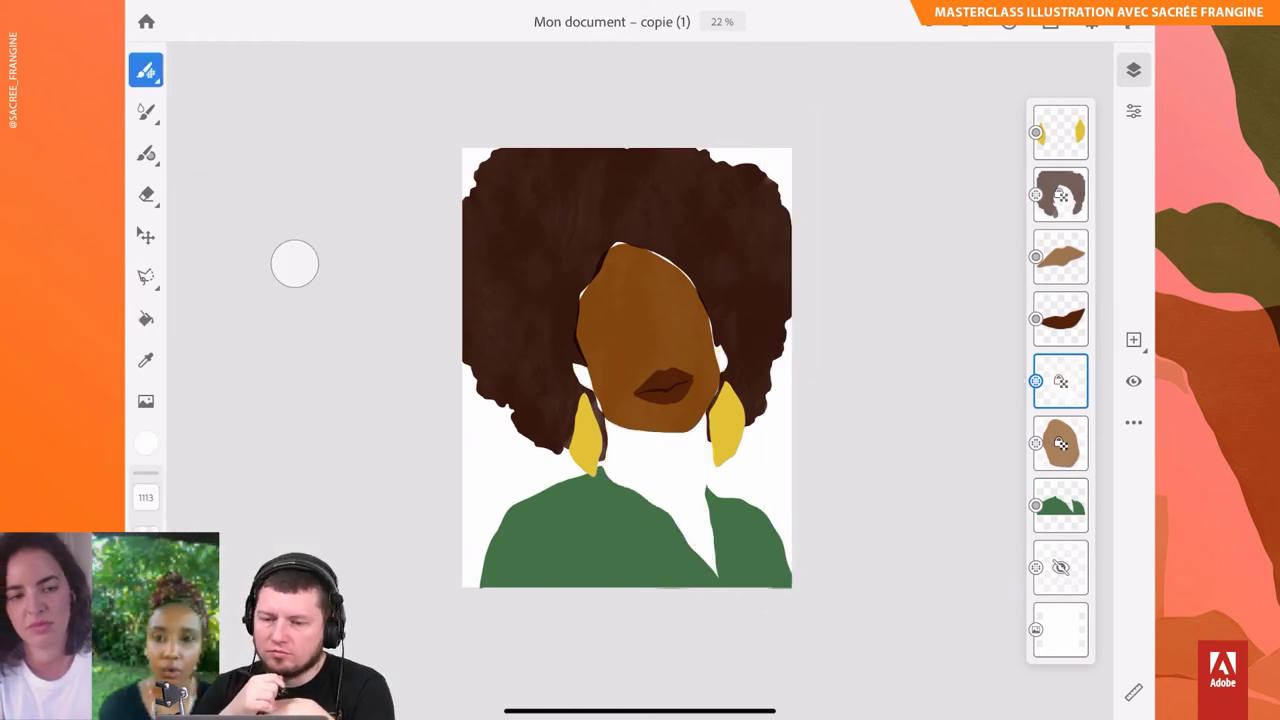
{"action": "left_click", "coordinate": [145, 442]}
{"action": "left_click", "coordinate": [145, 442]}
{"action": "left_click_drag", "start_coordinate": [620, 430], "coordinate": [712, 570]}
{"action": "left_click_drag", "start_coordinate": [580, 368], "coordinate": [590, 388]}
{"action": "left_click_drag", "start_coordinate": [630, 425], "coordinate": [705, 535]}
{"action": "left_click_drag", "start_coordinate": [720, 350], "coordinate": [724, 370]}
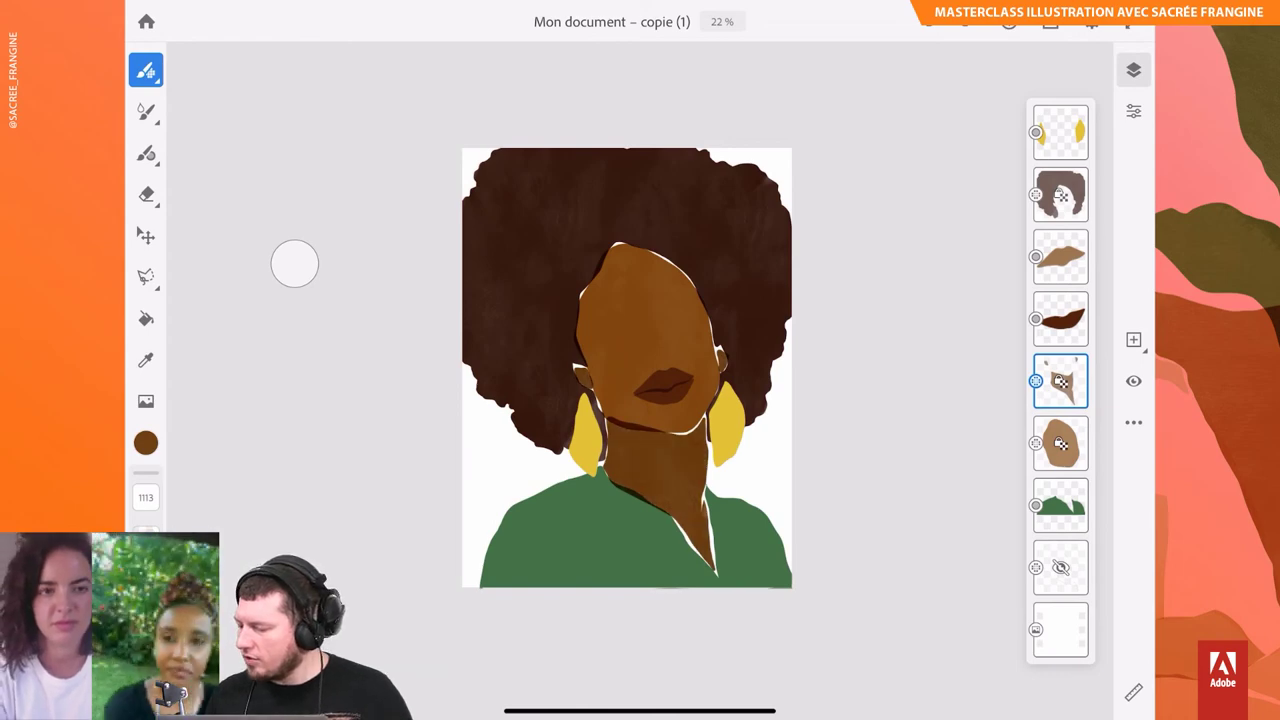
Step: Lock the shirt layer's transparency, fill it white, and repaint it in watercolour green
{"action": "left_click", "coordinate": [1060, 505]}
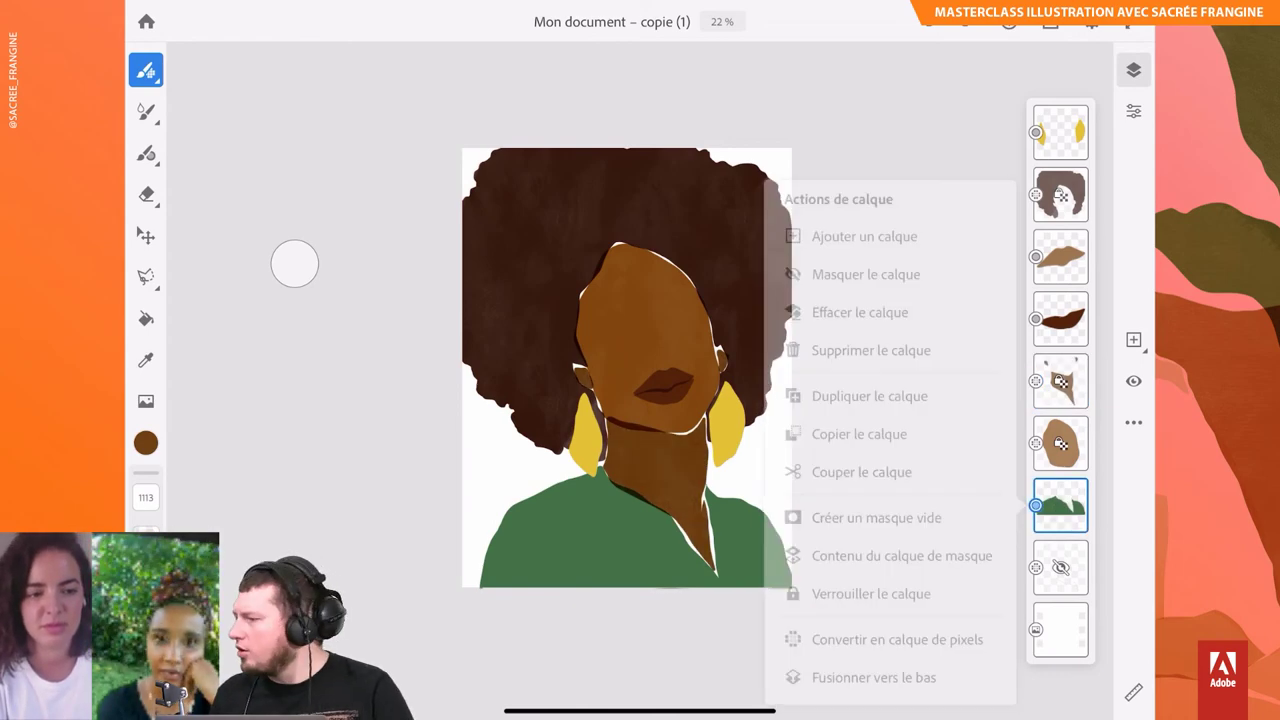
{"action": "left_click", "coordinate": [145, 318]}
{"action": "left_click", "coordinate": [145, 442]}
{"action": "left_click", "coordinate": [242, 318]}
{"action": "left_click", "coordinate": [620, 540]}
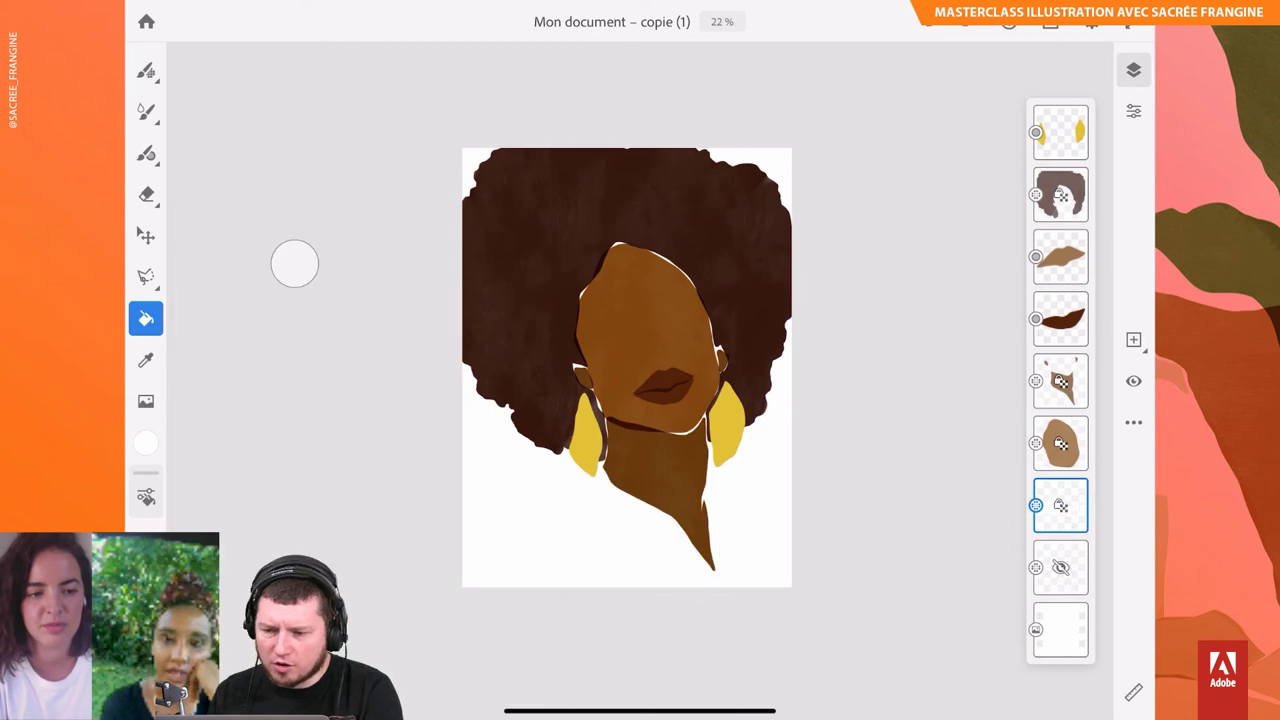
{"action": "left_click", "coordinate": [145, 70]}
{"action": "left_click", "coordinate": [145, 442]}
{"action": "left_click", "coordinate": [366, 652]}
{"action": "left_click", "coordinate": [295, 263]}
{"action": "mouse_move", "coordinate": [490, 560]}
{"action": "left_mouse_down"}
{"action": "mouse_move", "coordinate": [620, 490]}
{"action": "mouse_move", "coordinate": [785, 560]}
{"action": "left_mouse_up"}
{"action": "mouse_move", "coordinate": [490, 540]}
{"action": "left_mouse_down"}
{"action": "mouse_move", "coordinate": [650, 520]}
{"action": "mouse_move", "coordinate": [740, 560]}
{"action": "mouse_move", "coordinate": [785, 560]}
{"action": "left_mouse_up"}
Step: Lock the earrings layer, fill it white, and paint yellow earrings below both ears
{"action": "left_click", "coordinate": [1060, 132]}
{"action": "left_click", "coordinate": [1133, 422]}
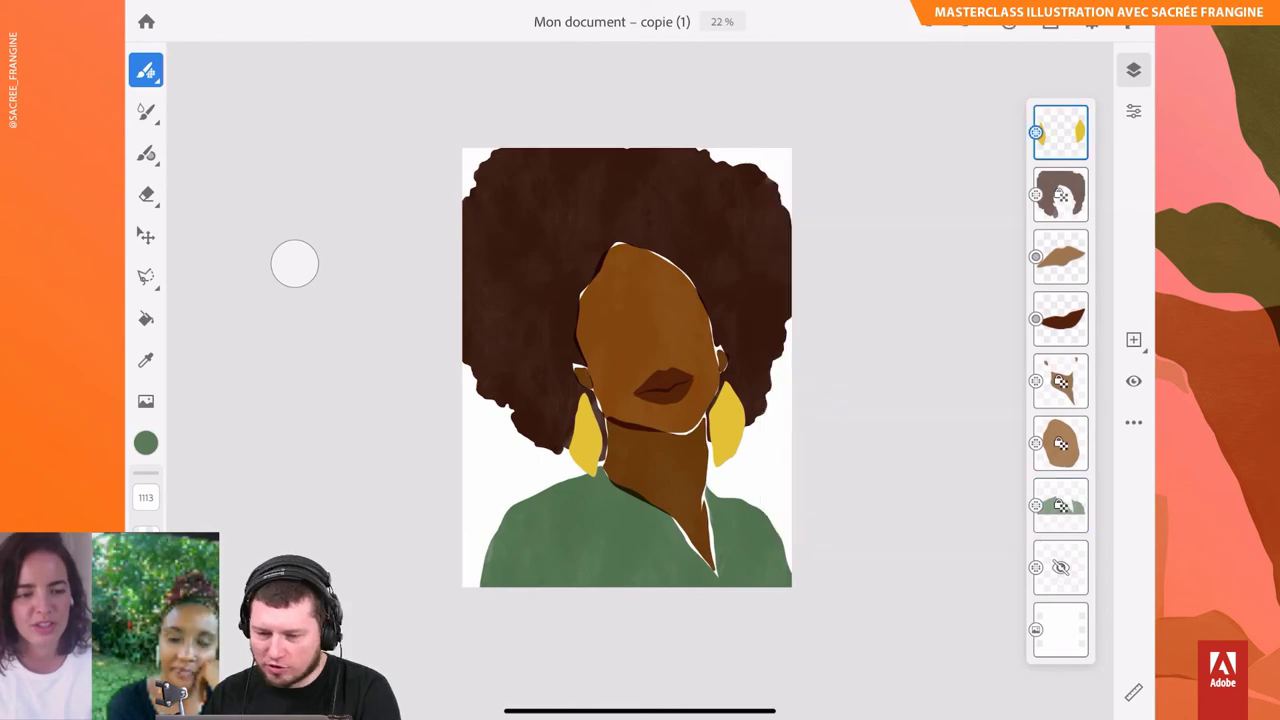
{"action": "left_click", "coordinate": [145, 318]}
{"action": "left_click", "coordinate": [145, 442]}
{"action": "left_click", "coordinate": [146, 70]}
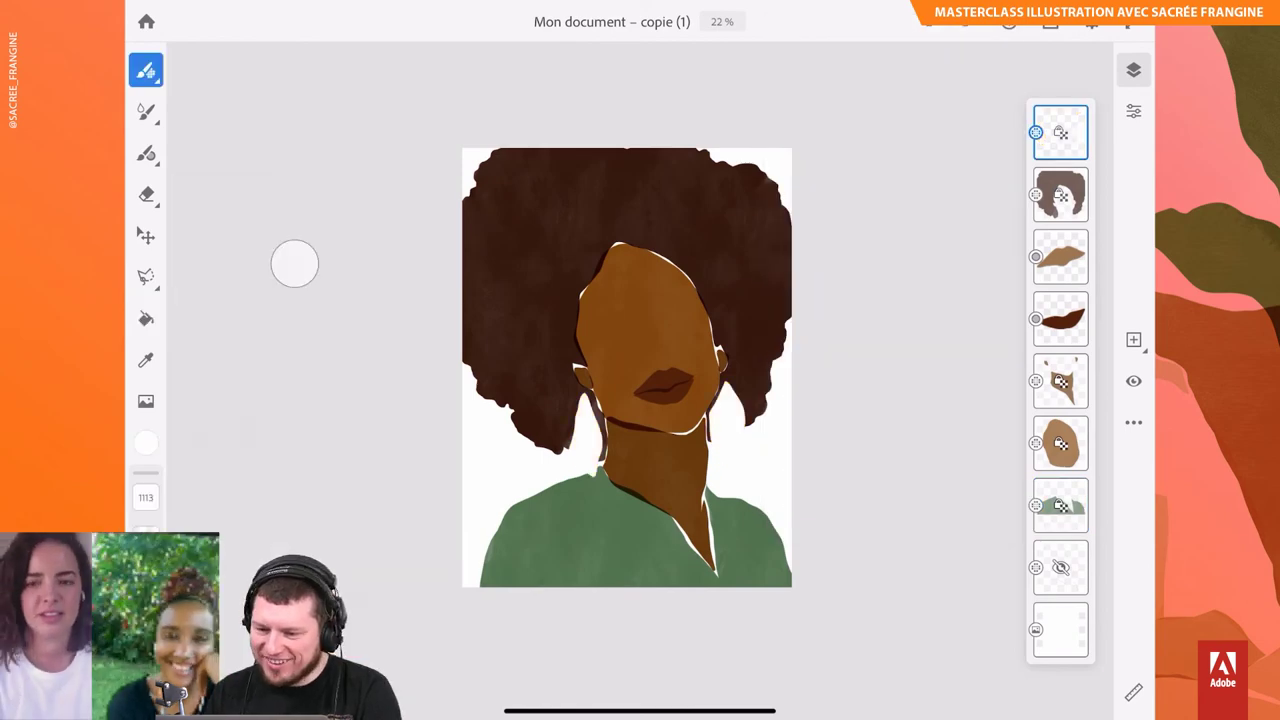
{"action": "left_click", "coordinate": [146, 442]}
{"action": "left_click", "coordinate": [341, 306]}
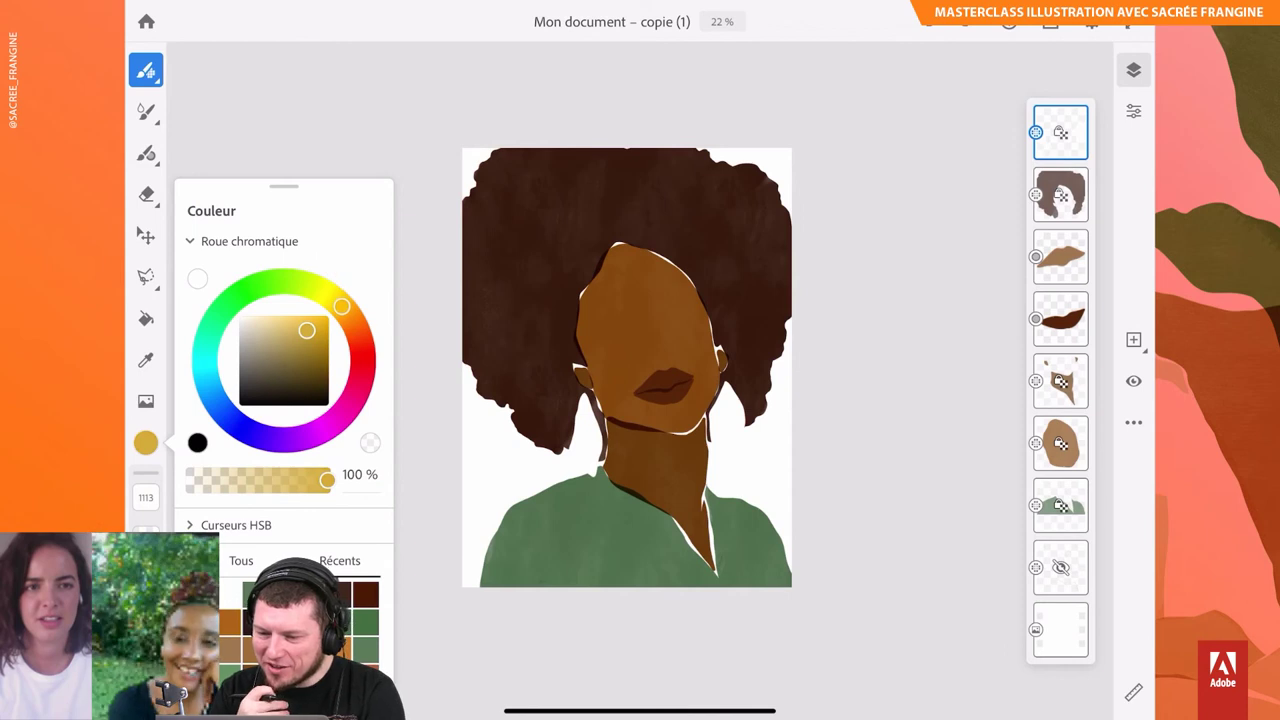
{"action": "left_click", "coordinate": [146, 442]}
{"action": "left_click_drag", "start_coordinate": [585, 400], "coordinate": [595, 472]}
{"action": "left_click_drag", "start_coordinate": [720, 388], "coordinate": [728, 460]}
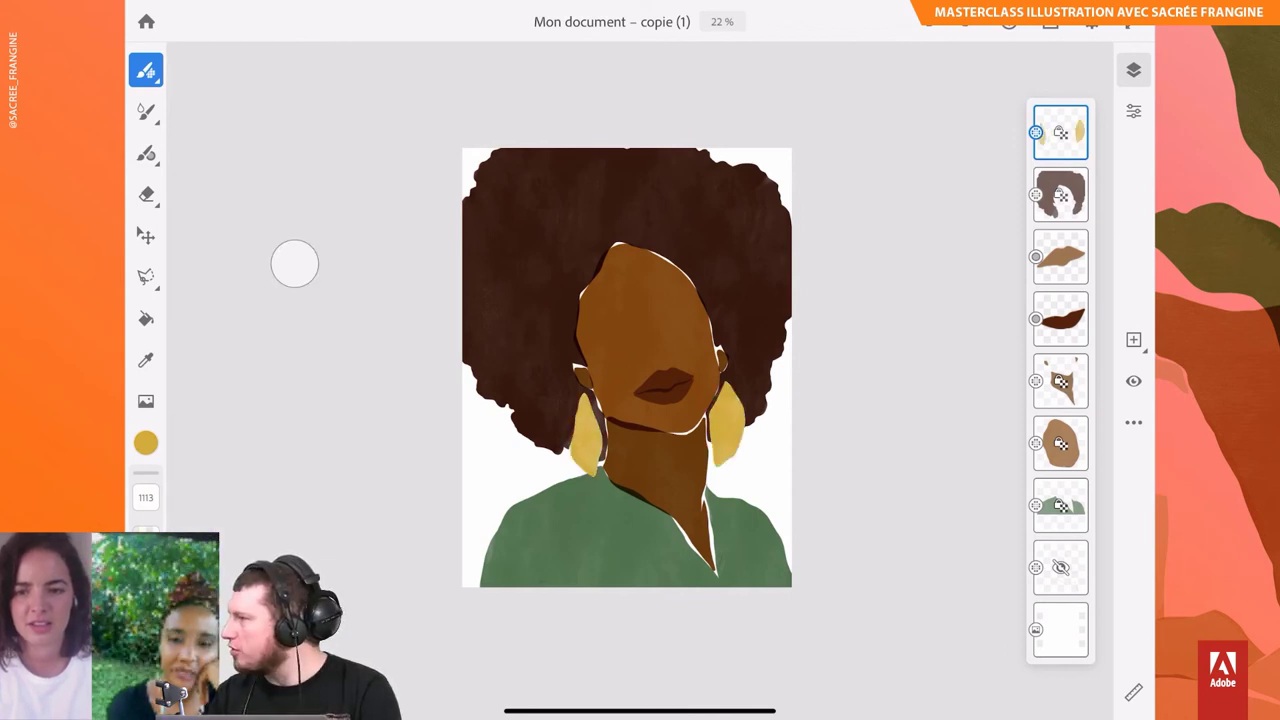
Step: Add a new layer above the background and choose a pale cream colour for it
{"action": "left_click", "coordinate": [1060, 629]}
{"action": "left_click", "coordinate": [1133, 339]}
{"action": "left_click", "coordinate": [146, 442]}
{"action": "left_click_drag", "start_coordinate": [257, 251], "coordinate": [347, 293]}
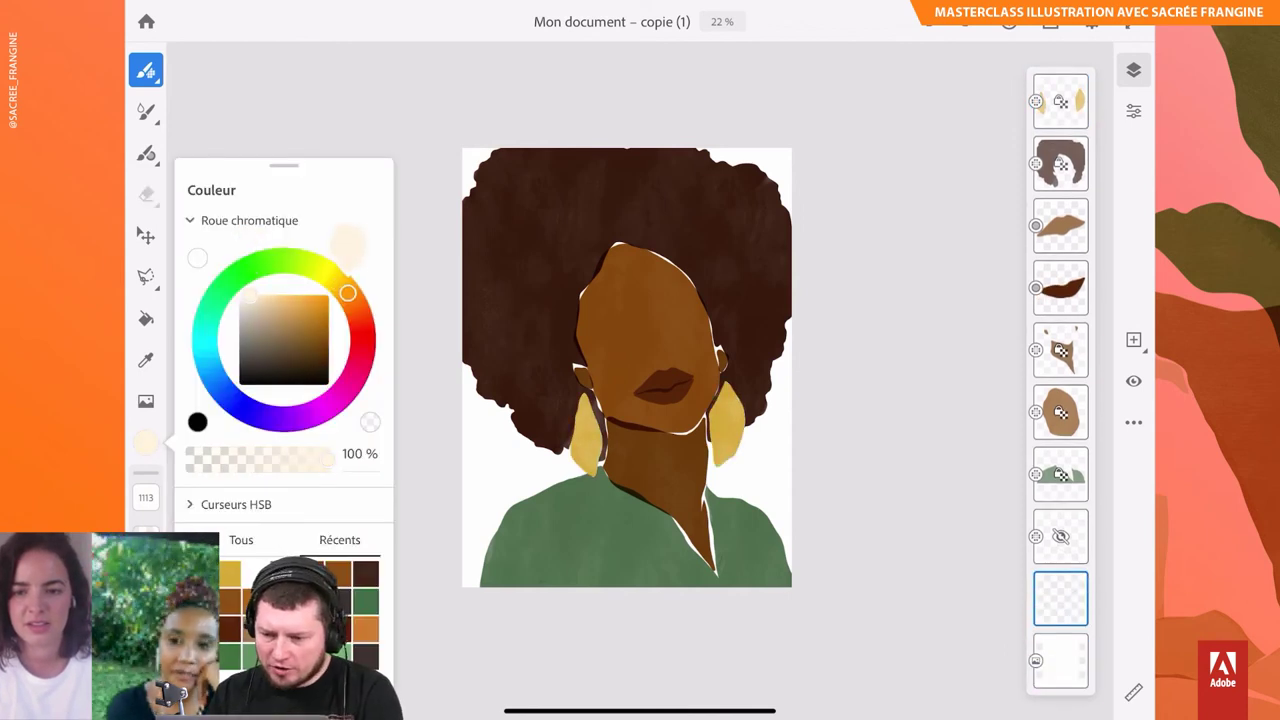
{"action": "left_click", "coordinate": [294, 264]}
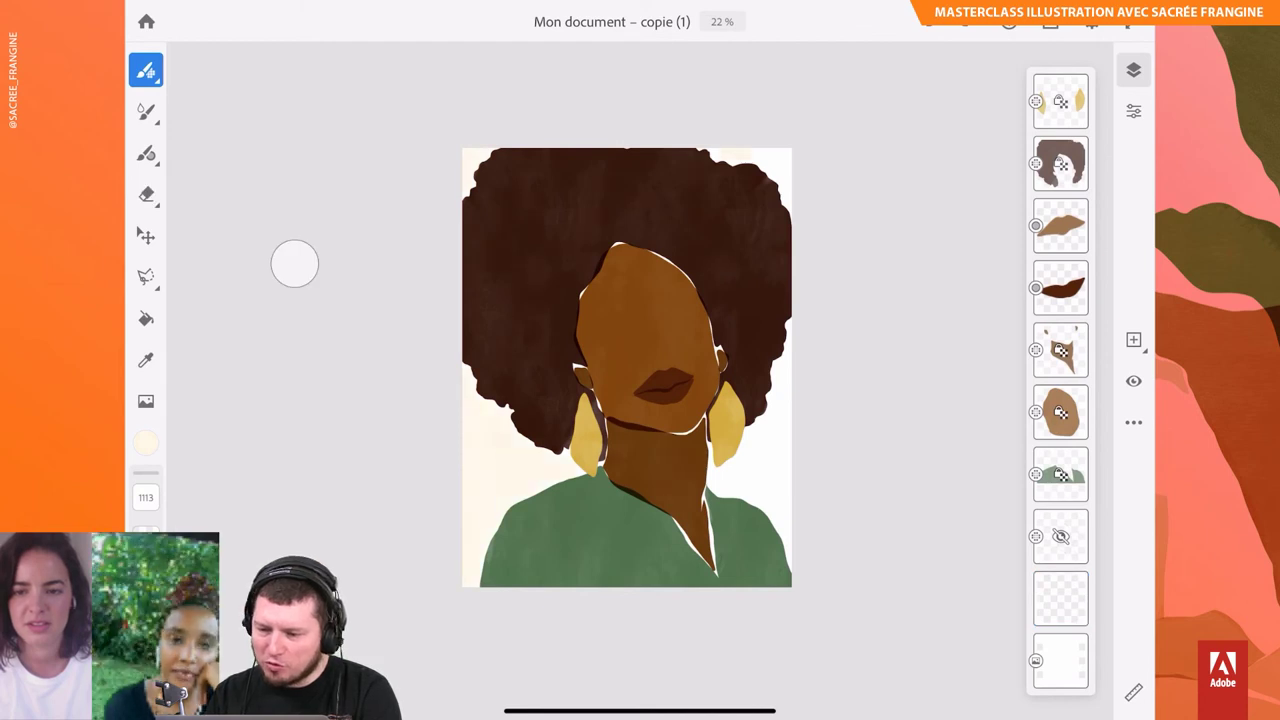
Step: Lock transparency on both the lighter and darker lip layers
{"action": "left_click", "coordinate": [1060, 226]}
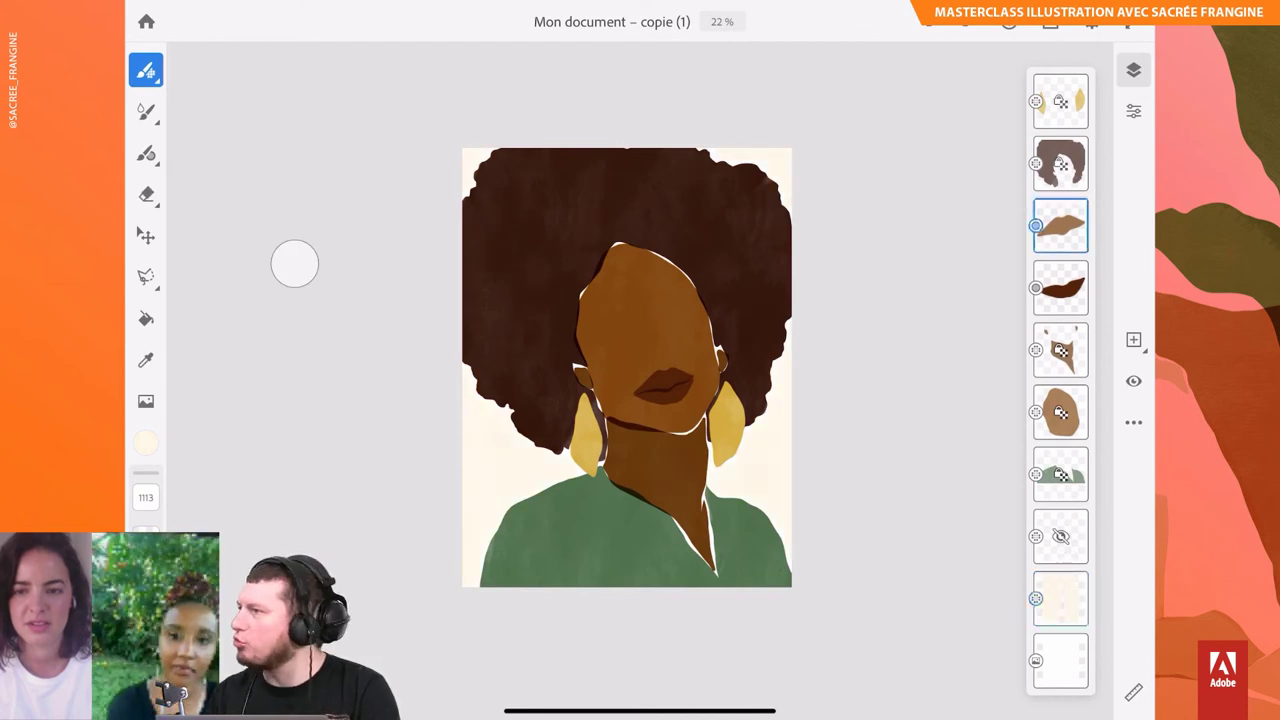
{"action": "left_click", "coordinate": [1060, 226]}
{"action": "left_click", "coordinate": [1060, 288]}
{"action": "left_click", "coordinate": [1060, 288]}
{"action": "left_click", "coordinate": [890, 428]}
{"action": "left_click", "coordinate": [1060, 226]}
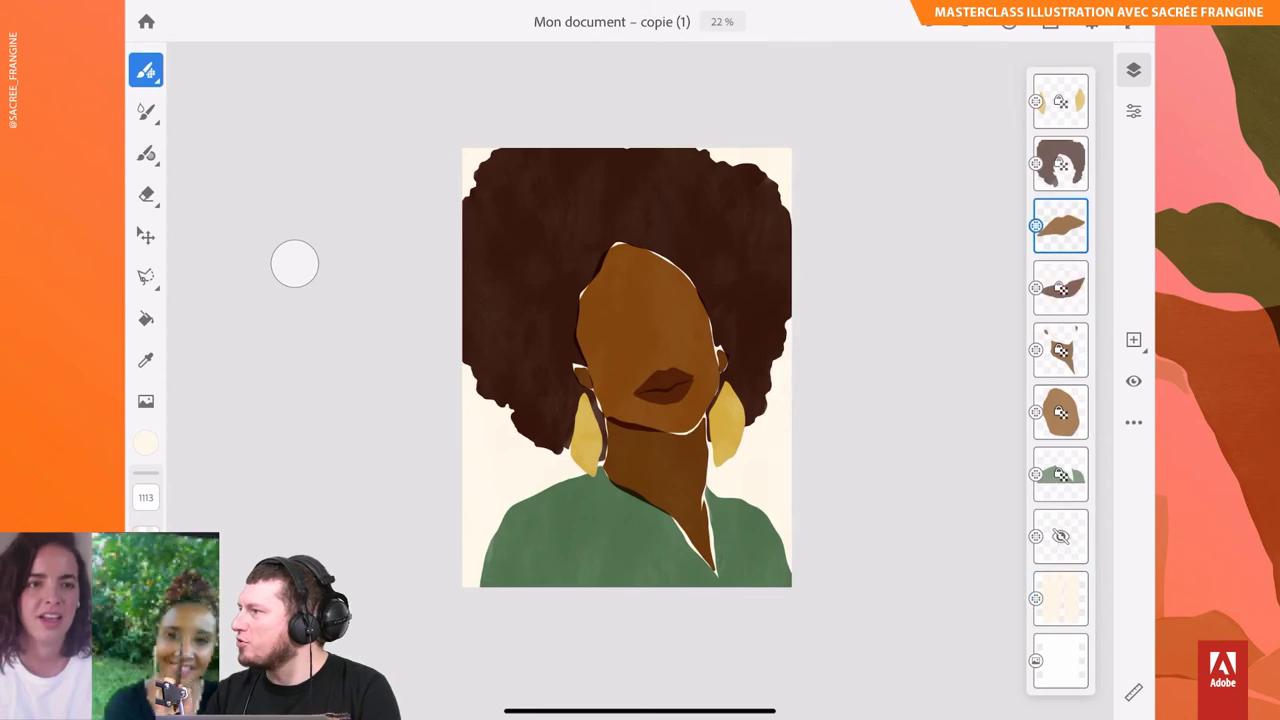
{"action": "left_click", "coordinate": [146, 443]}
Step: Recolour the lips with the fill tool, using white and then a light tan
{"action": "left_click", "coordinate": [363, 337]}
{"action": "left_click", "coordinate": [294, 264]}
{"action": "left_click", "coordinate": [146, 318]}
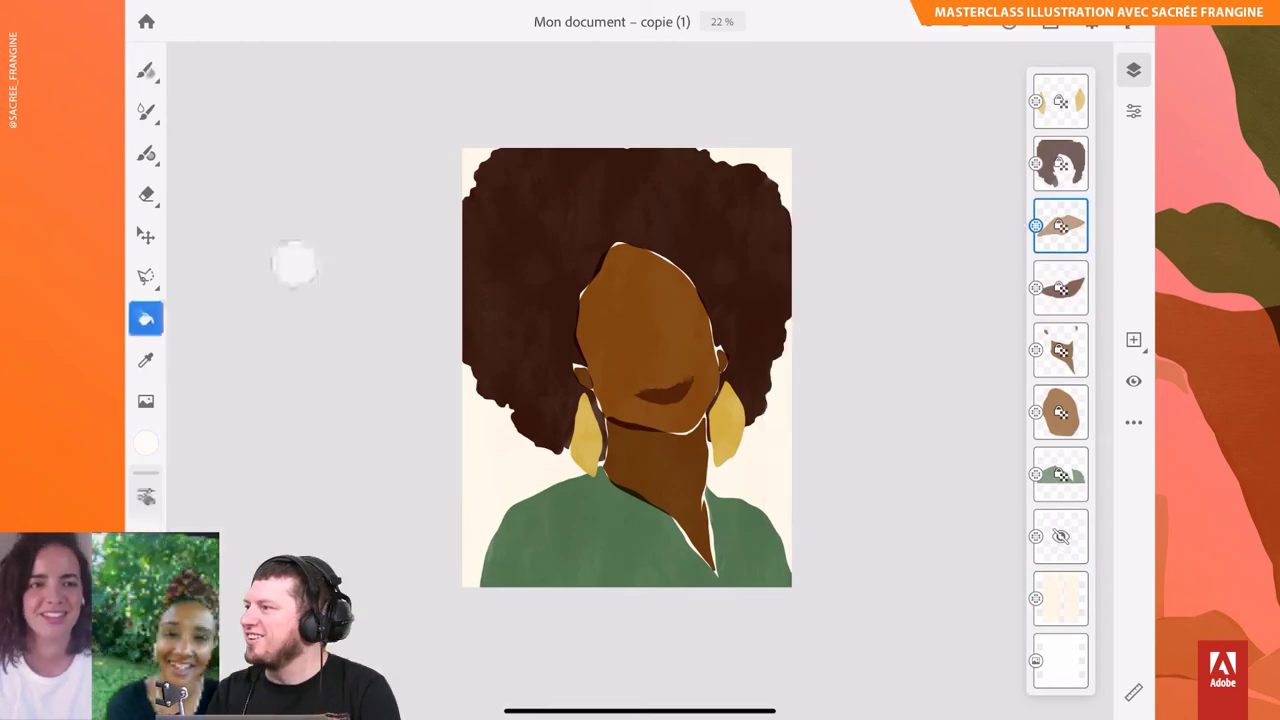
{"action": "left_click", "coordinate": [1060, 288]}
{"action": "left_click", "coordinate": [665, 392]}
{"action": "left_click", "coordinate": [1060, 226]}
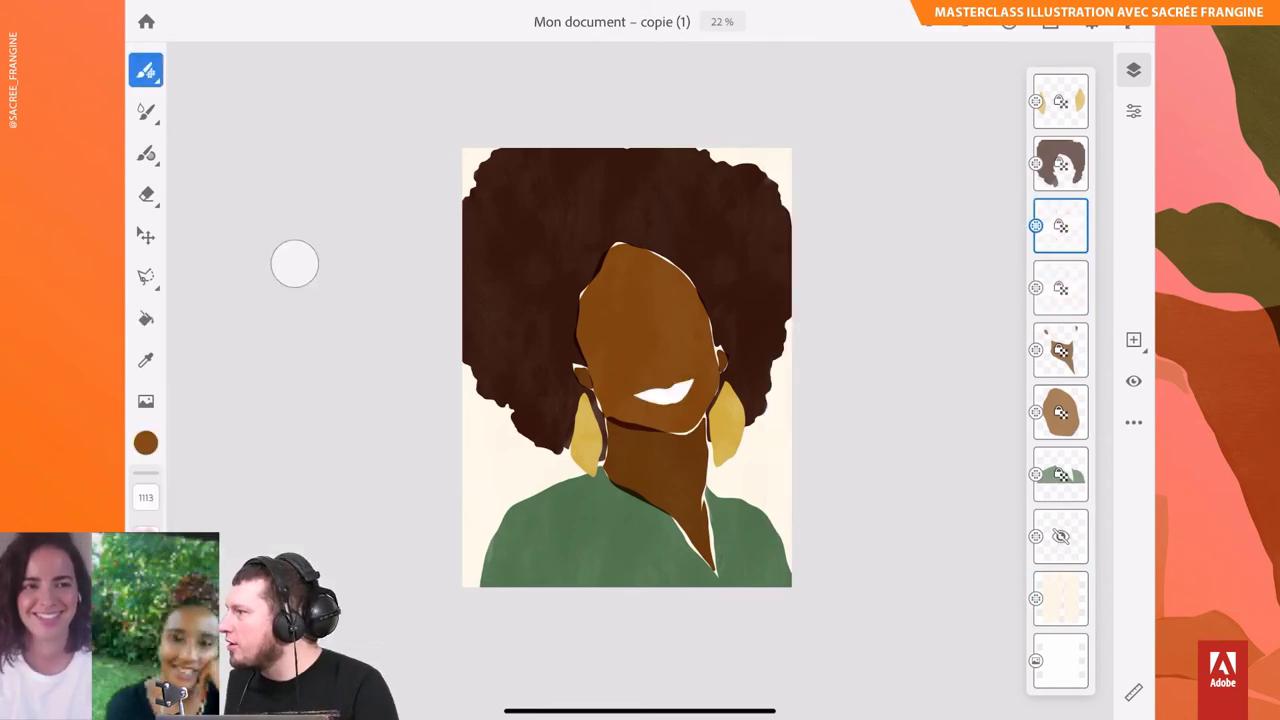
{"action": "left_click", "coordinate": [146, 442]}
{"action": "left_click", "coordinate": [330, 600]}
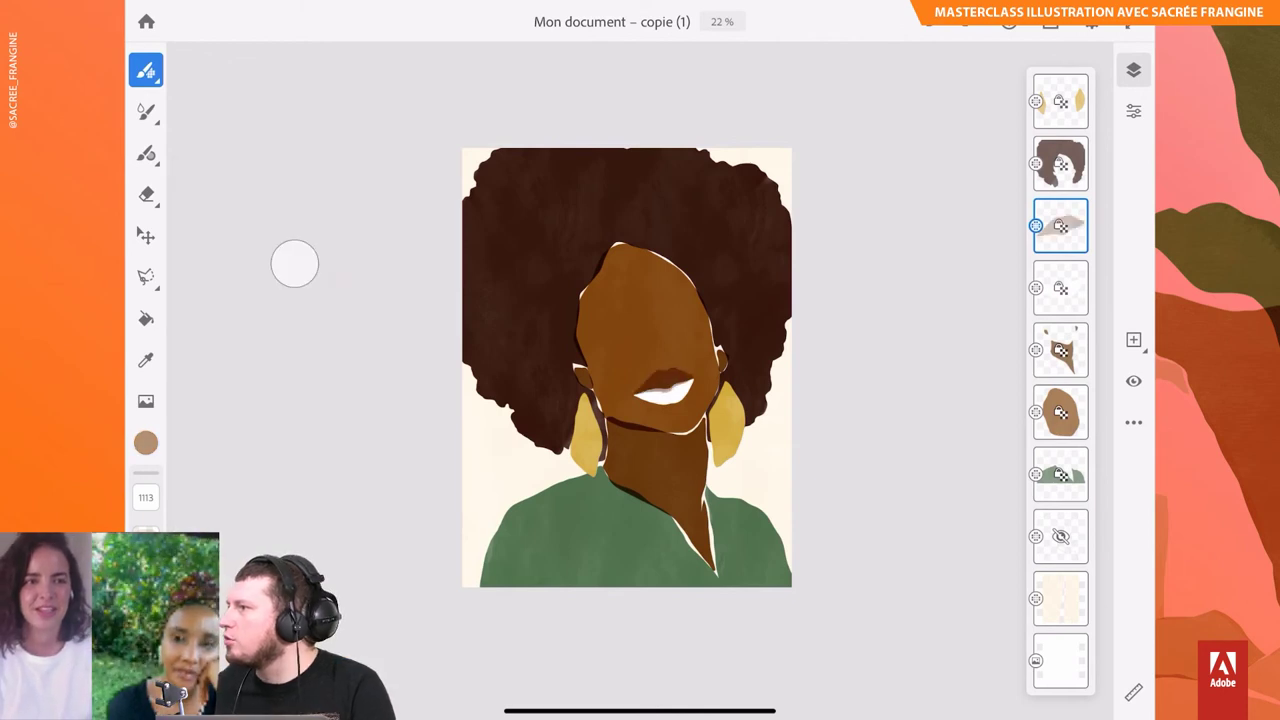
Step: Set the darker lip layer's blend mode to Produit and move it higher in the layer stack
{"action": "left_click", "coordinate": [1060, 288]}
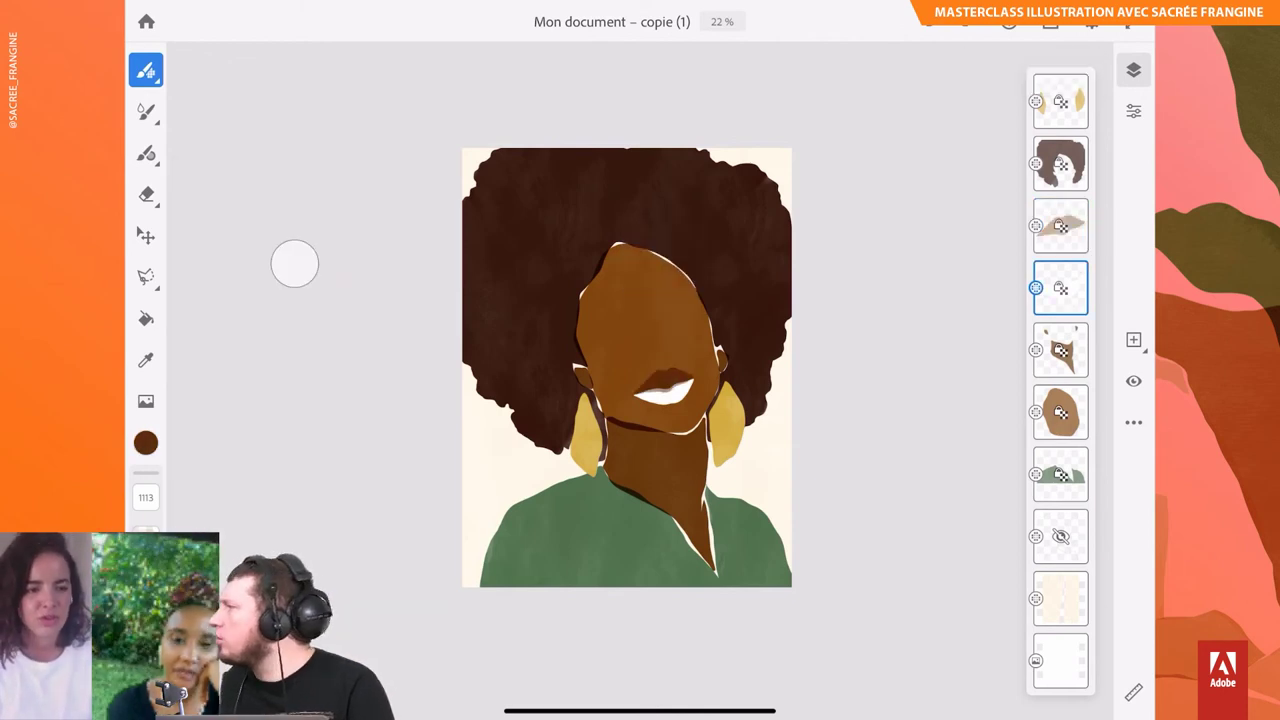
{"action": "left_click", "coordinate": [1060, 288]}
{"action": "left_click", "coordinate": [1133, 111]}
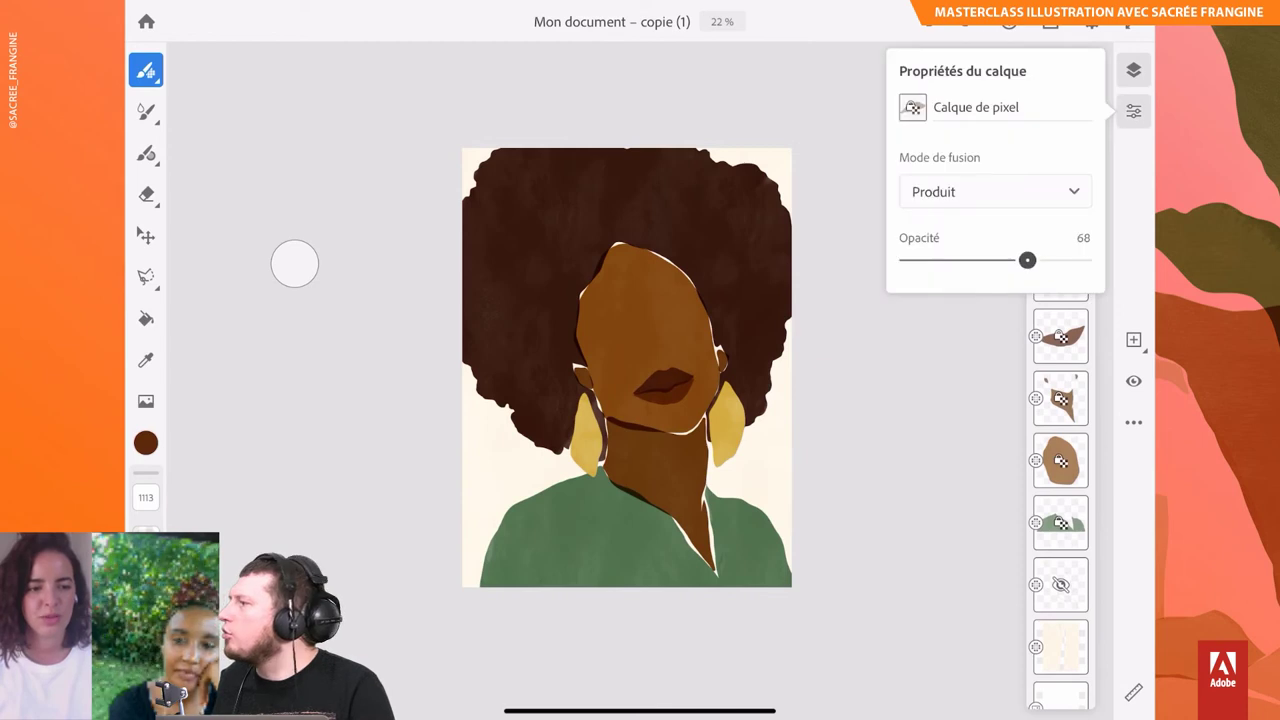
{"action": "left_click", "coordinate": [1133, 111]}
{"action": "left_click_drag", "start_coordinate": [1060, 336], "coordinate": [1060, 222]}
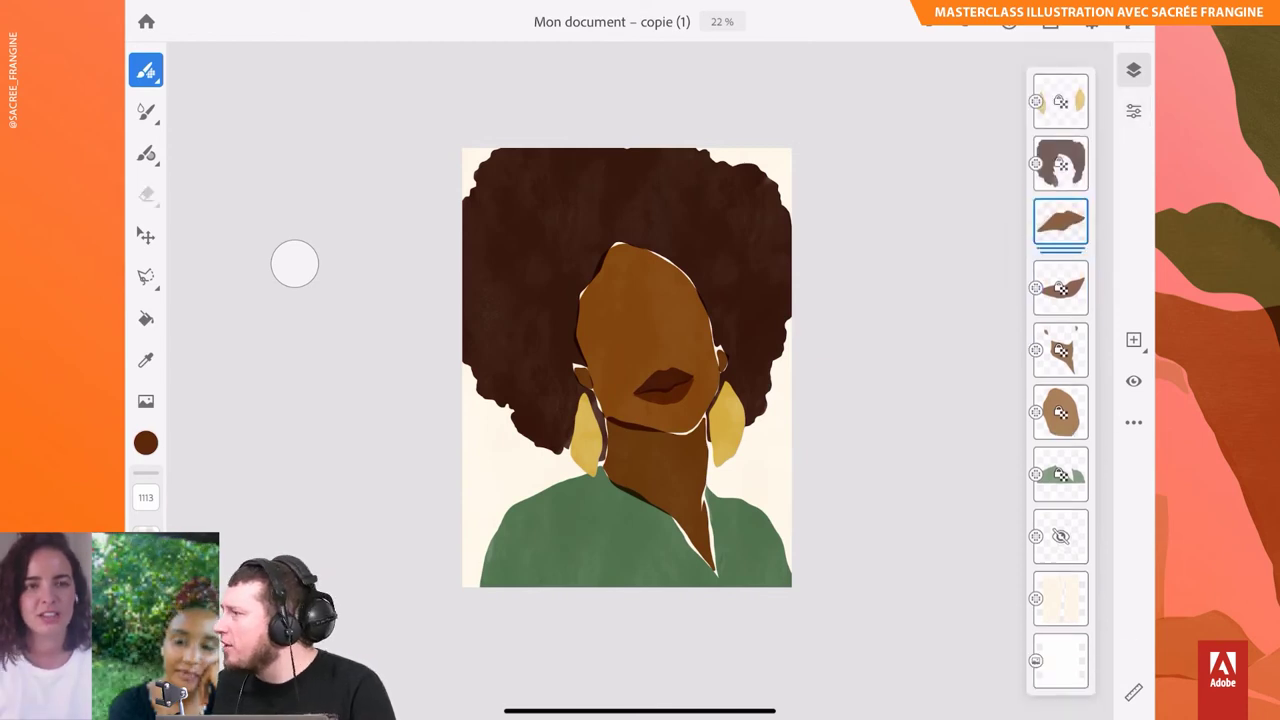
{"action": "scroll", "coordinate": [690, 400], "scroll_direction": "up", "scroll_amount": 3}
Step: Nudge the lips slightly higher on the face with repeated Transformer moves
{"action": "key", "text": "v"}
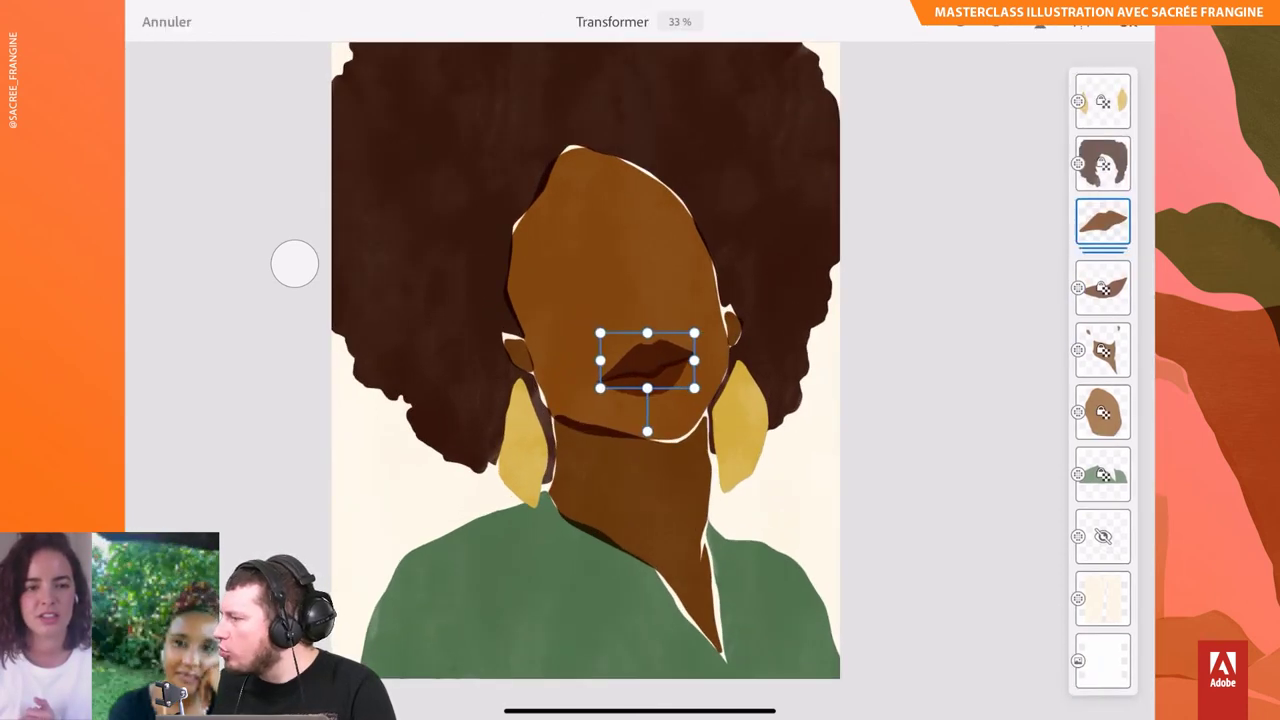
{"action": "key", "text": "Return"}
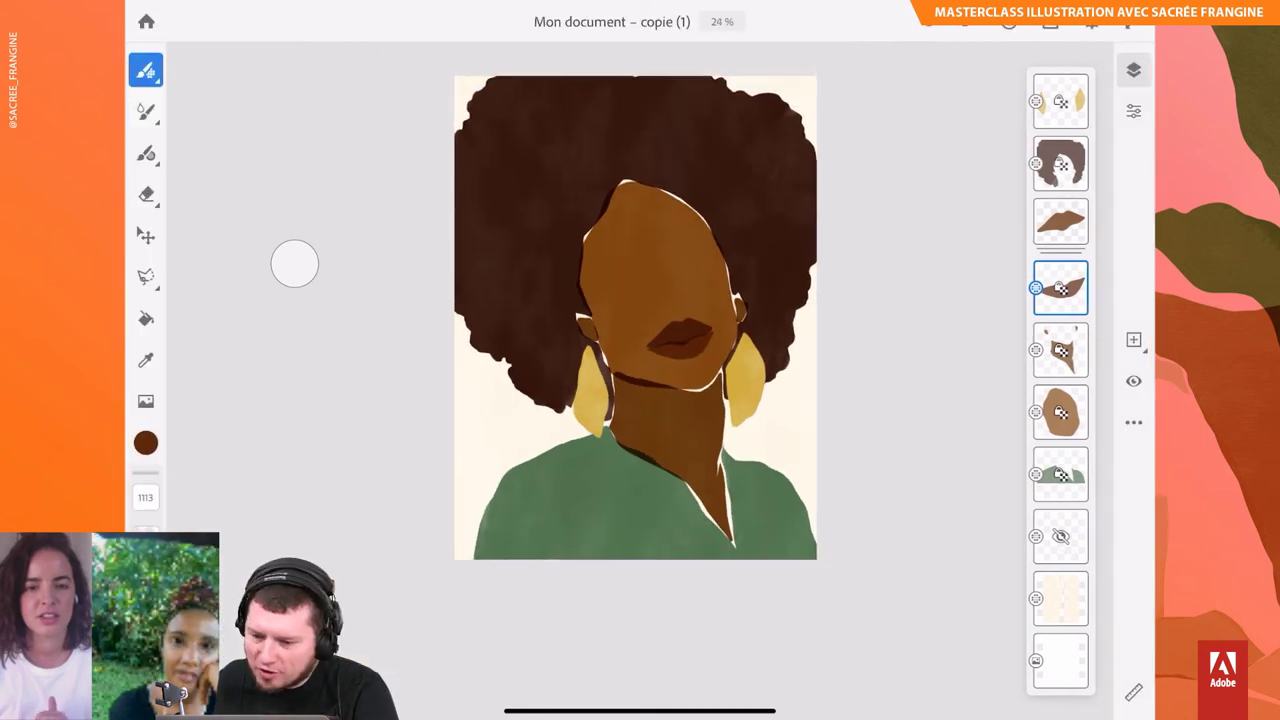
{"action": "key", "text": "v"}
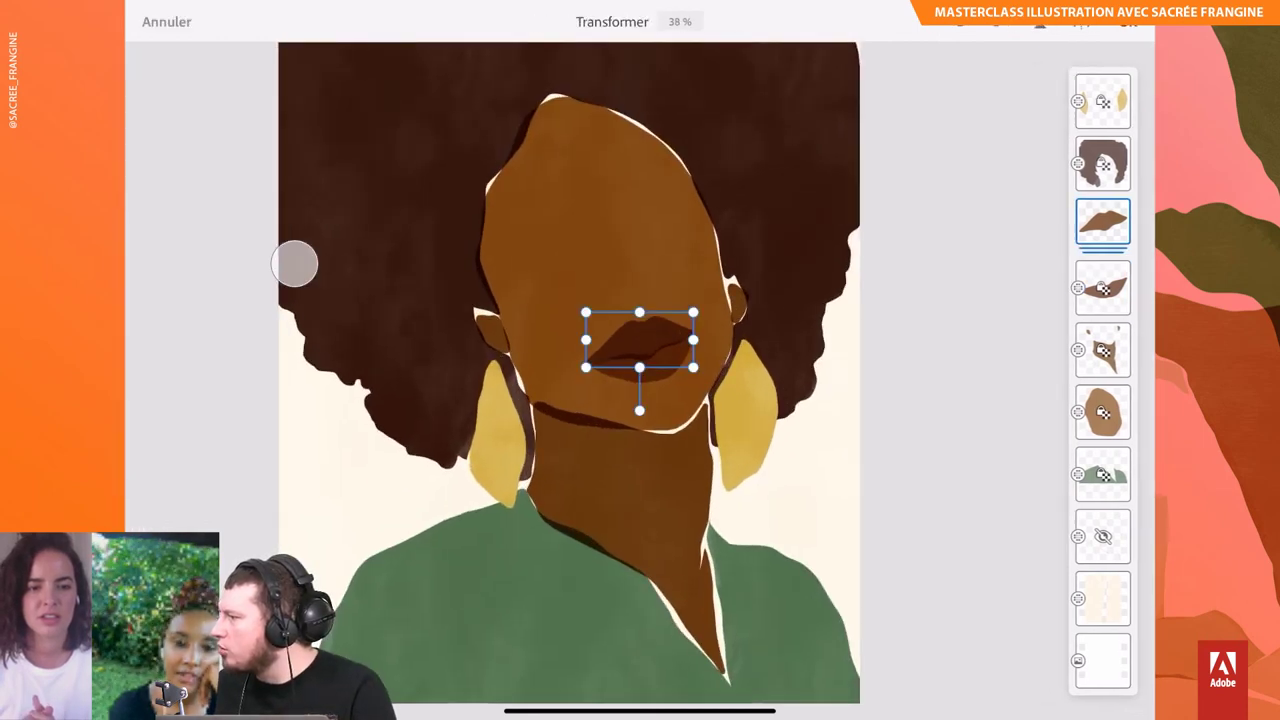
{"action": "key", "text": "Return"}
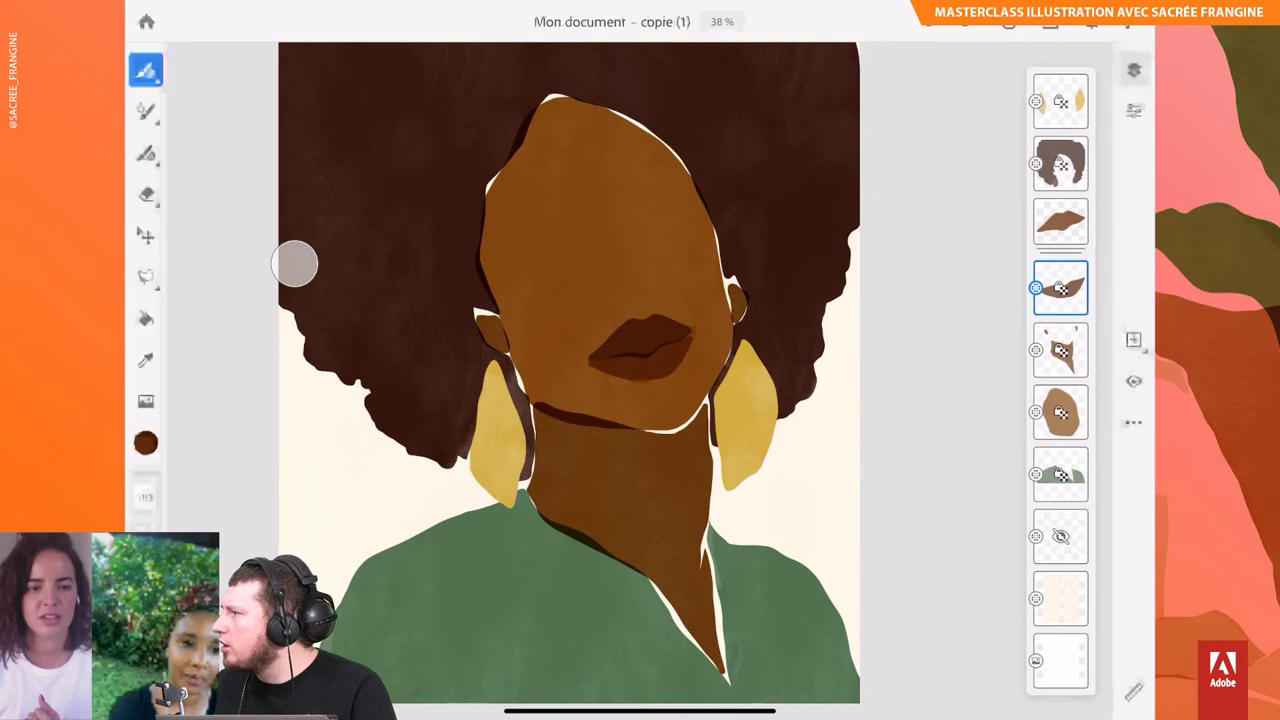
{"action": "key", "text": "v"}
{"action": "key", "text": "Return"}
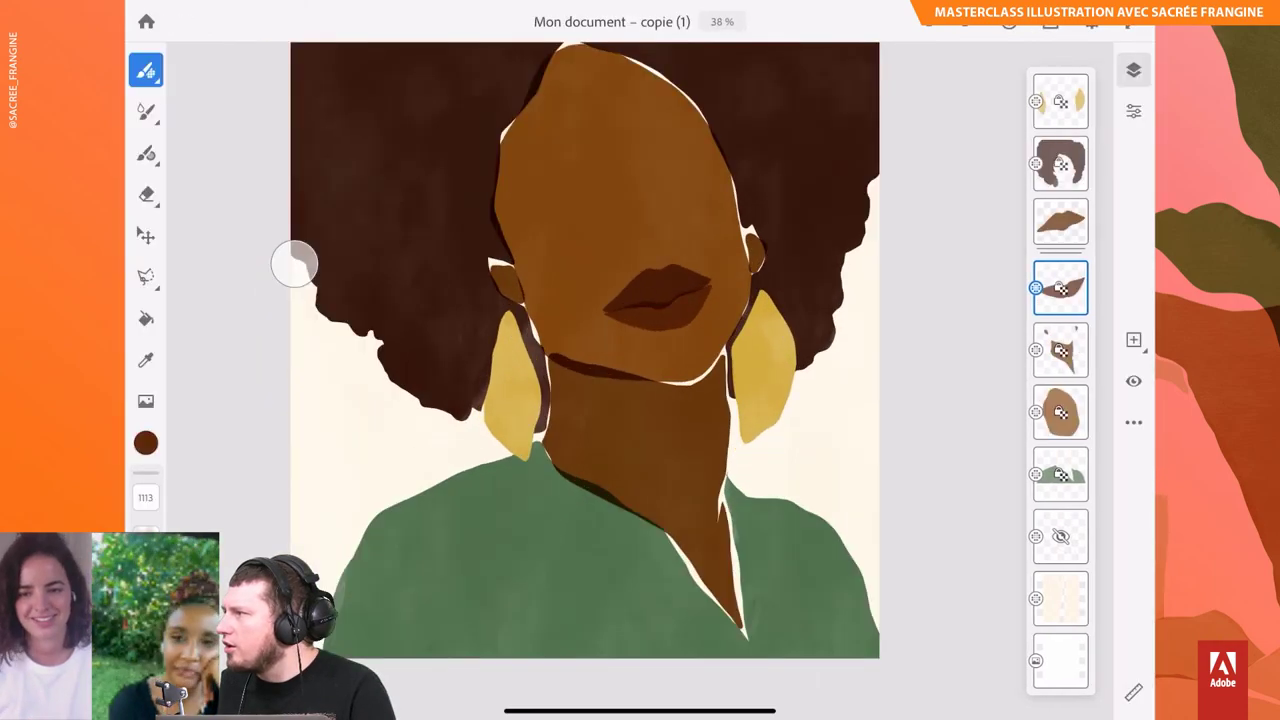
{"action": "key", "text": "v"}
{"action": "key", "text": "Return"}
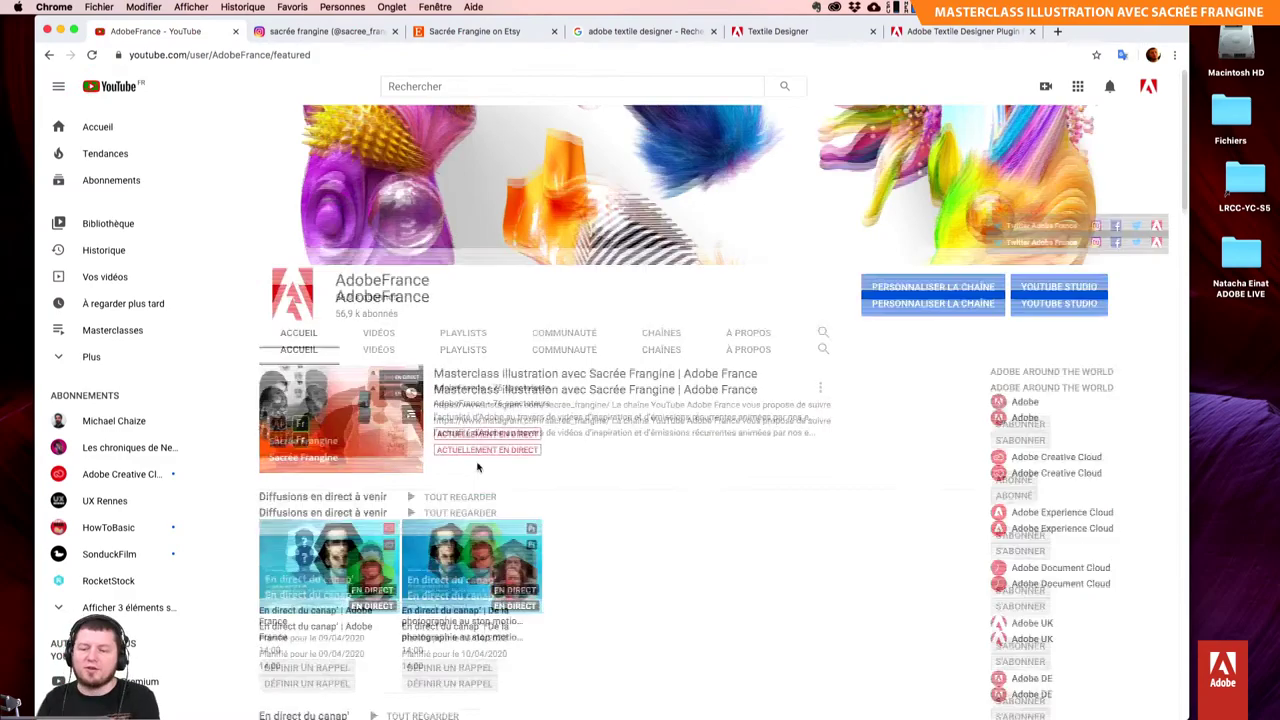
{"action": "scroll", "coordinate": [560, 430], "scroll_direction": "down", "scroll_amount": 5}
{"action": "scroll", "coordinate": [645, 400], "scroll_direction": "up", "scroll_amount": 1}
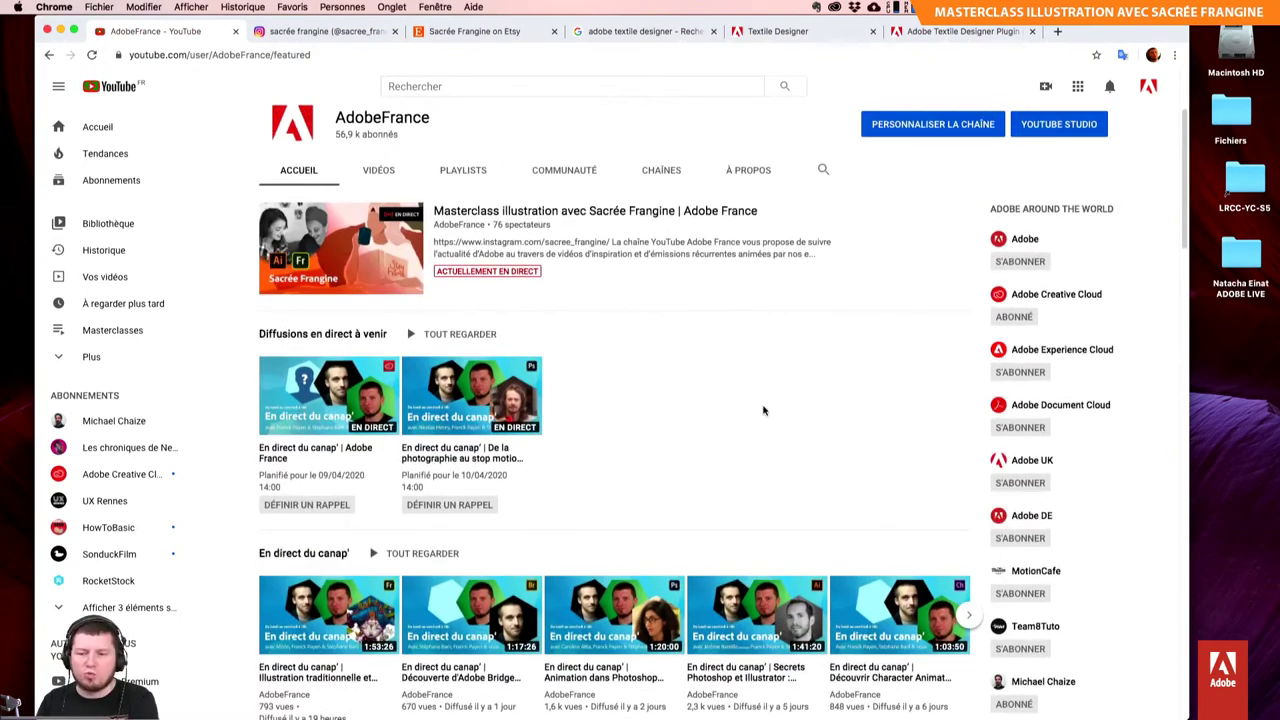
{"action": "scroll", "coordinate": [763, 410], "scroll_direction": "down", "scroll_amount": 2}
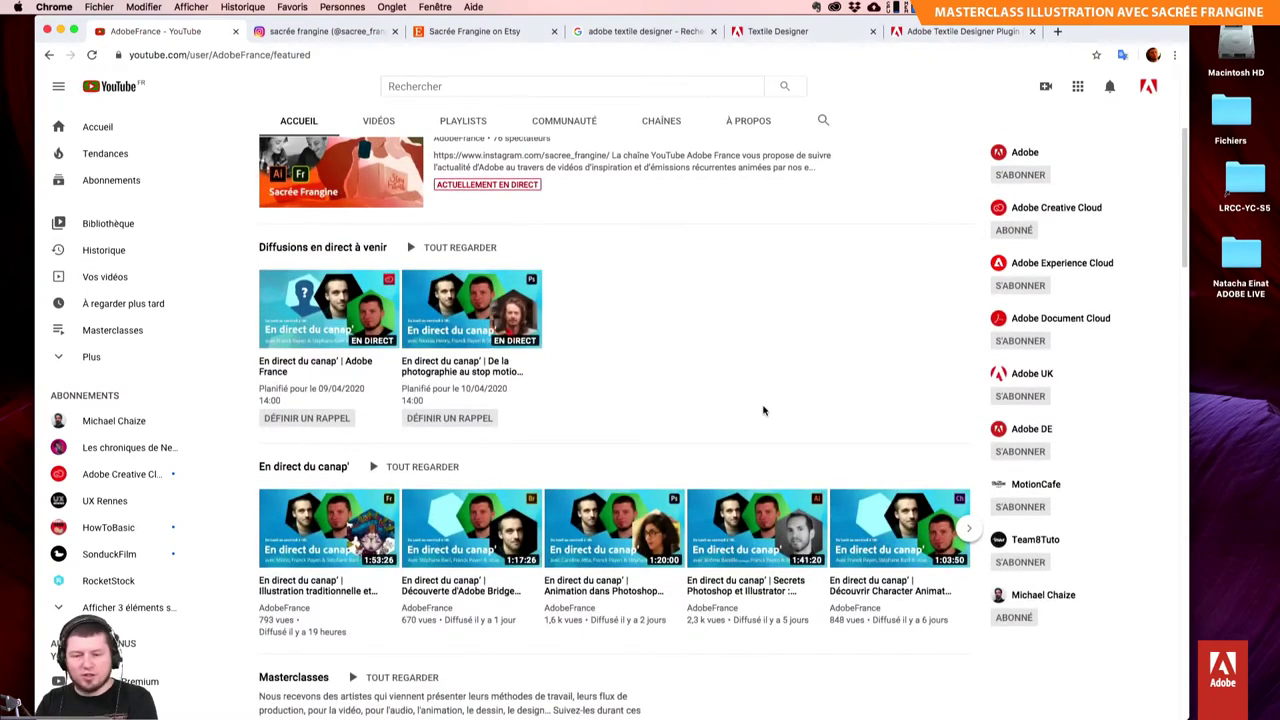
{"action": "scroll", "coordinate": [790, 420], "scroll_direction": "down", "scroll_amount": 1}
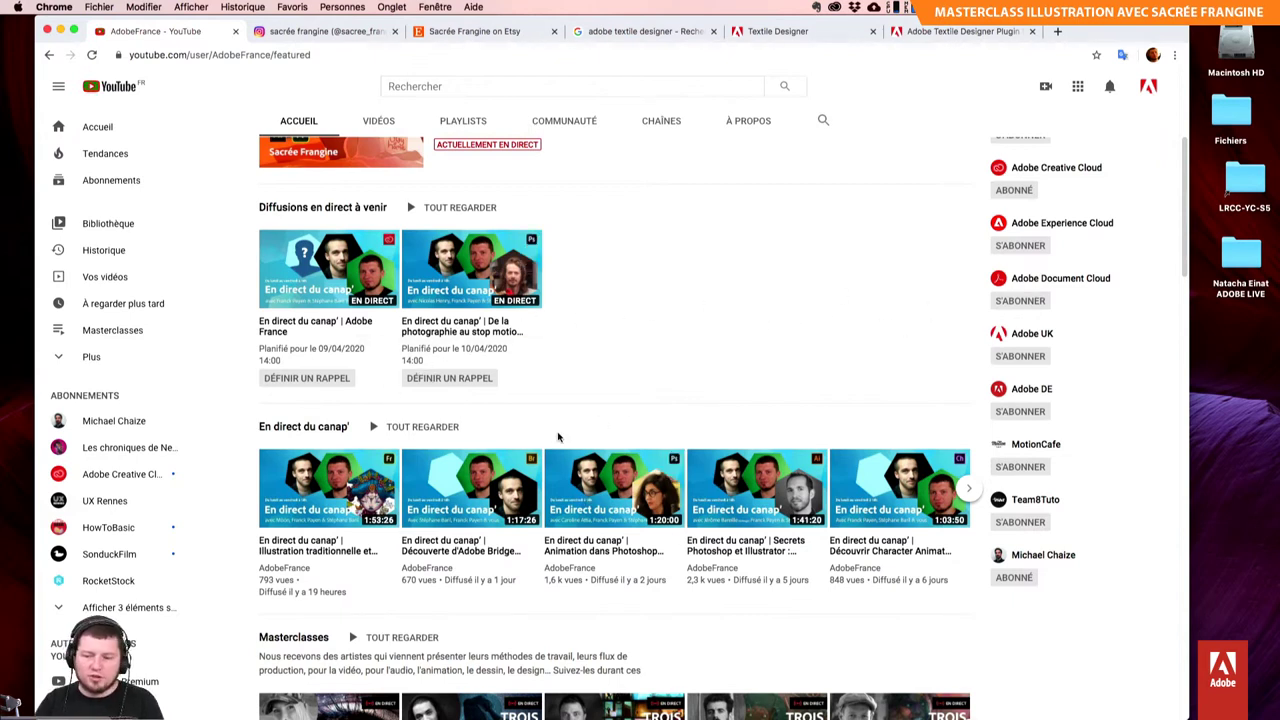
{"action": "scroll", "coordinate": [558, 437], "scroll_direction": "down", "scroll_amount": 1}
{"action": "scroll", "coordinate": [560, 437], "scroll_direction": "down", "scroll_amount": 1}
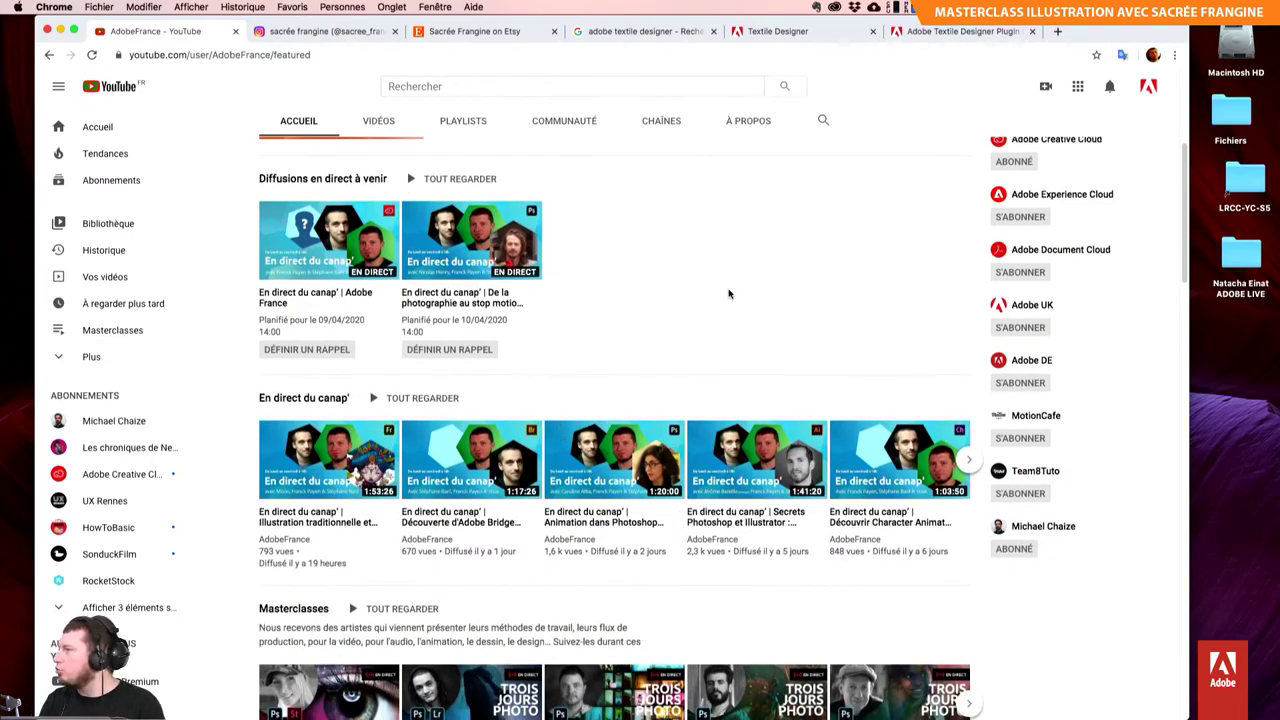
{"action": "scroll", "coordinate": [728, 293], "scroll_direction": "down", "scroll_amount": 3}
{"action": "scroll", "coordinate": [728, 293], "scroll_direction": "down", "scroll_amount": 3}
{"action": "scroll", "coordinate": [728, 293], "scroll_direction": "down", "scroll_amount": 3}
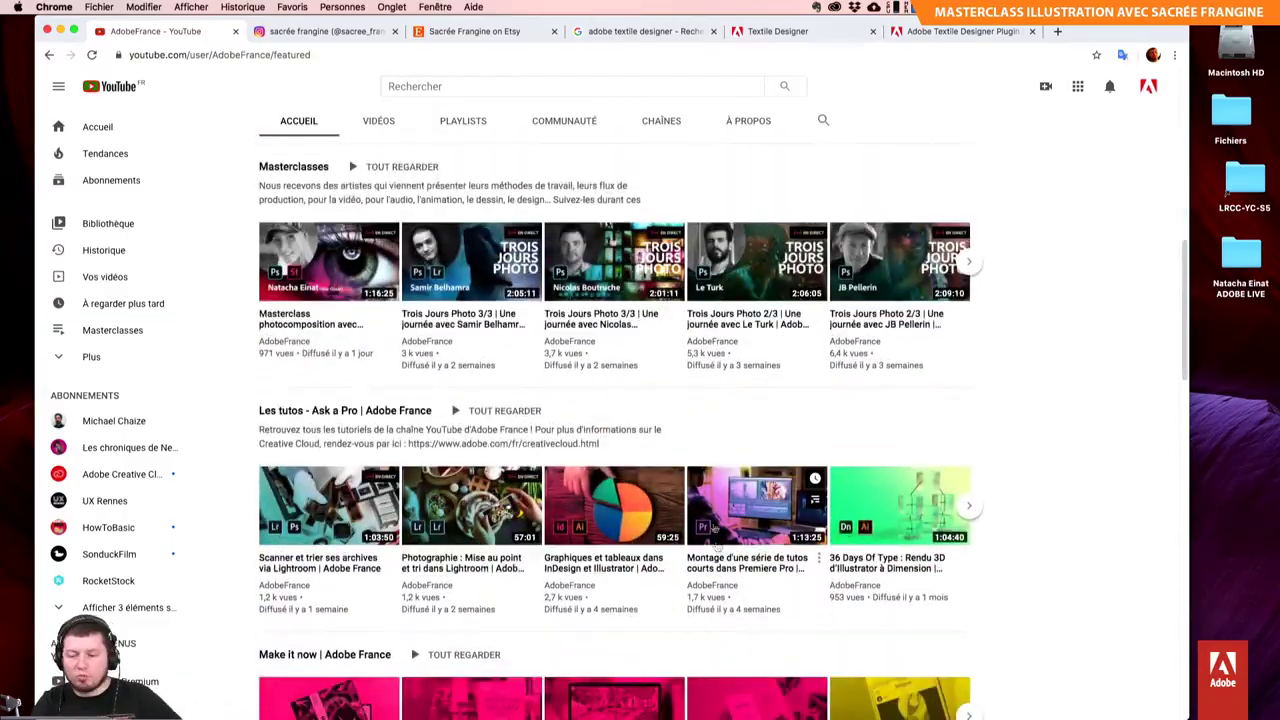
{"action": "scroll", "coordinate": [718, 549], "scroll_direction": "down", "scroll_amount": 3}
{"action": "scroll", "coordinate": [718, 549], "scroll_direction": "down", "scroll_amount": 2}
{"action": "scroll", "coordinate": [718, 549], "scroll_direction": "down", "scroll_amount": 4}
{"action": "scroll", "coordinate": [718, 549], "scroll_direction": "down", "scroll_amount": 2}
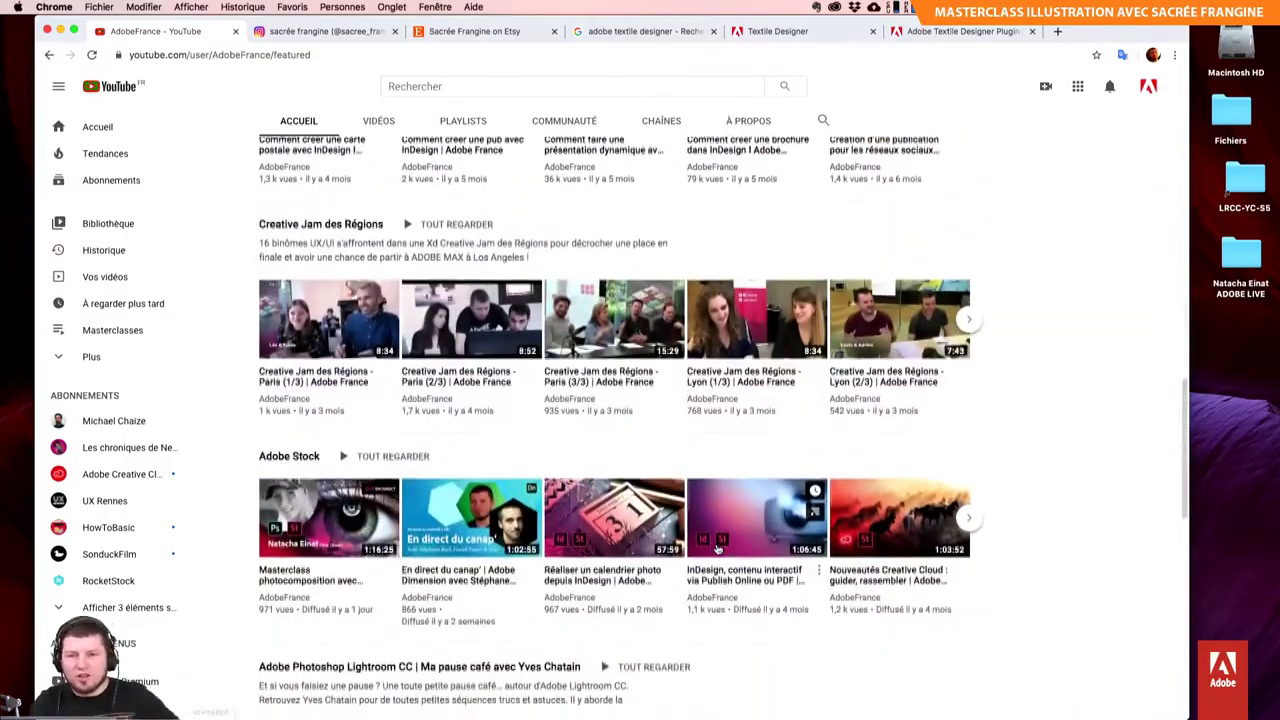
{"action": "scroll", "coordinate": [717, 549], "scroll_direction": "down", "scroll_amount": 2}
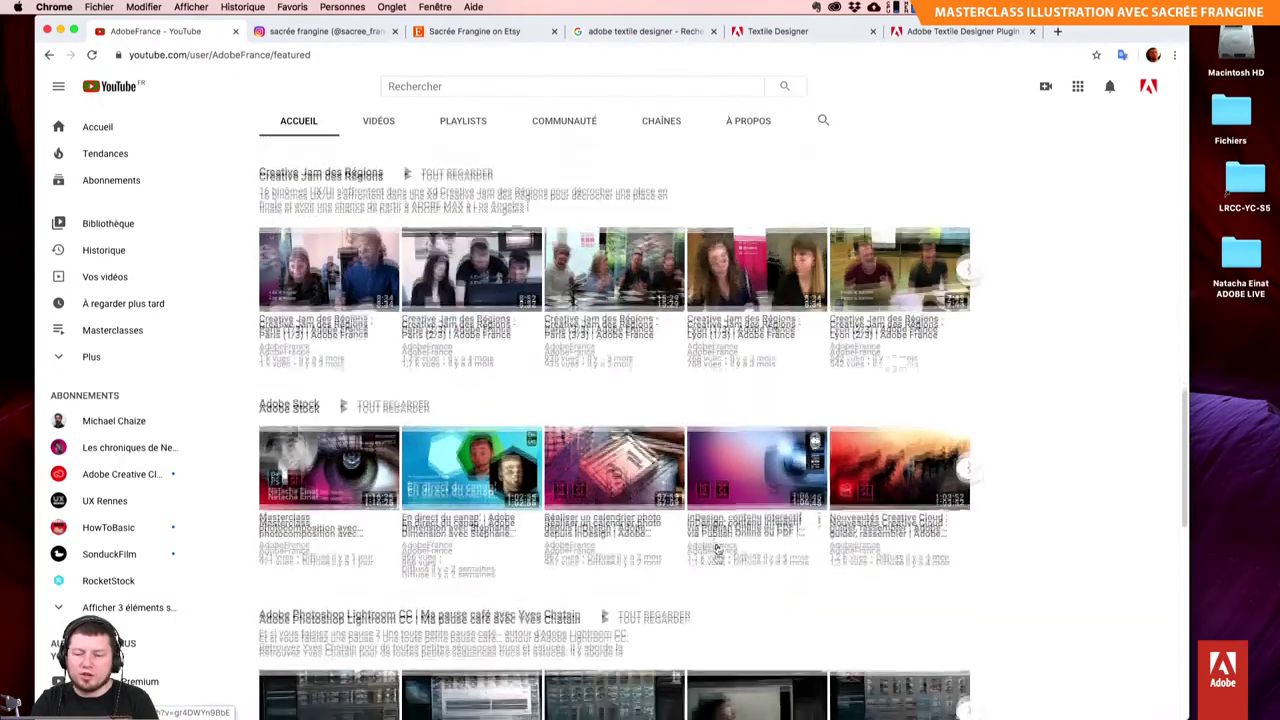
{"action": "scroll", "coordinate": [717, 549], "scroll_direction": "up", "scroll_amount": 2}
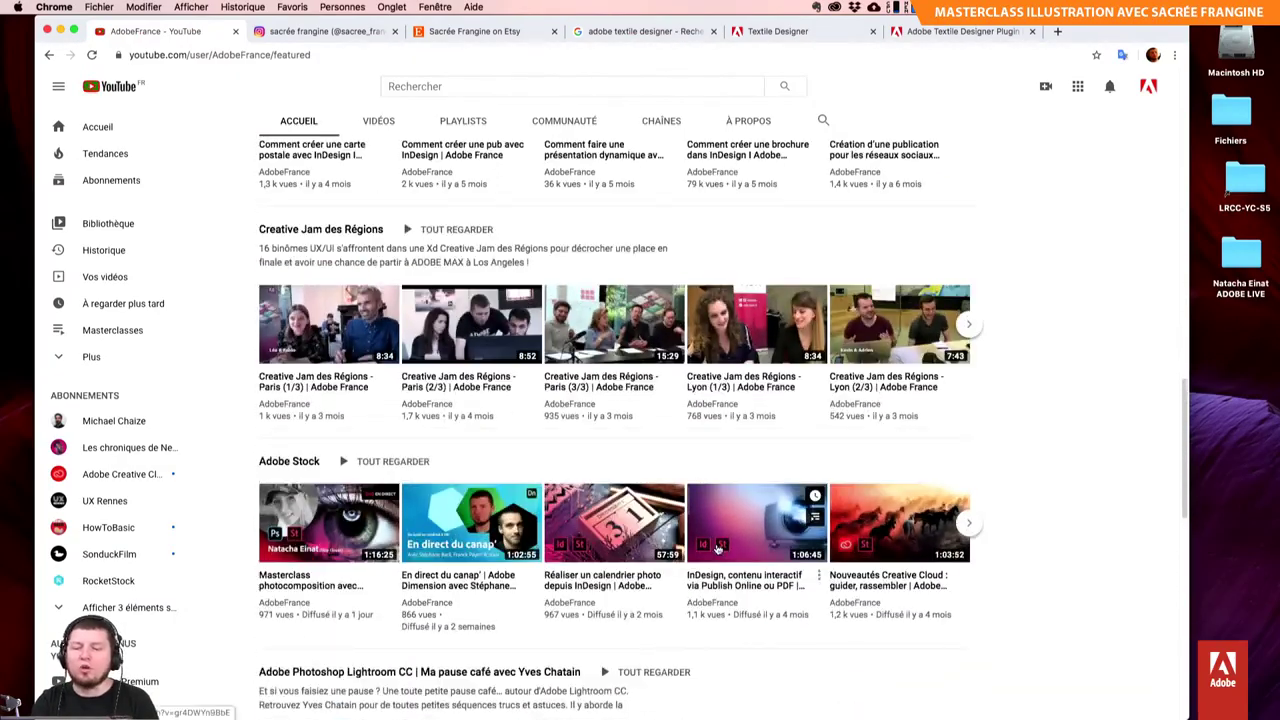
{"action": "scroll", "coordinate": [717, 549], "scroll_direction": "up", "scroll_amount": 1}
{"action": "scroll", "coordinate": [717, 549], "scroll_direction": "up", "scroll_amount": 1}
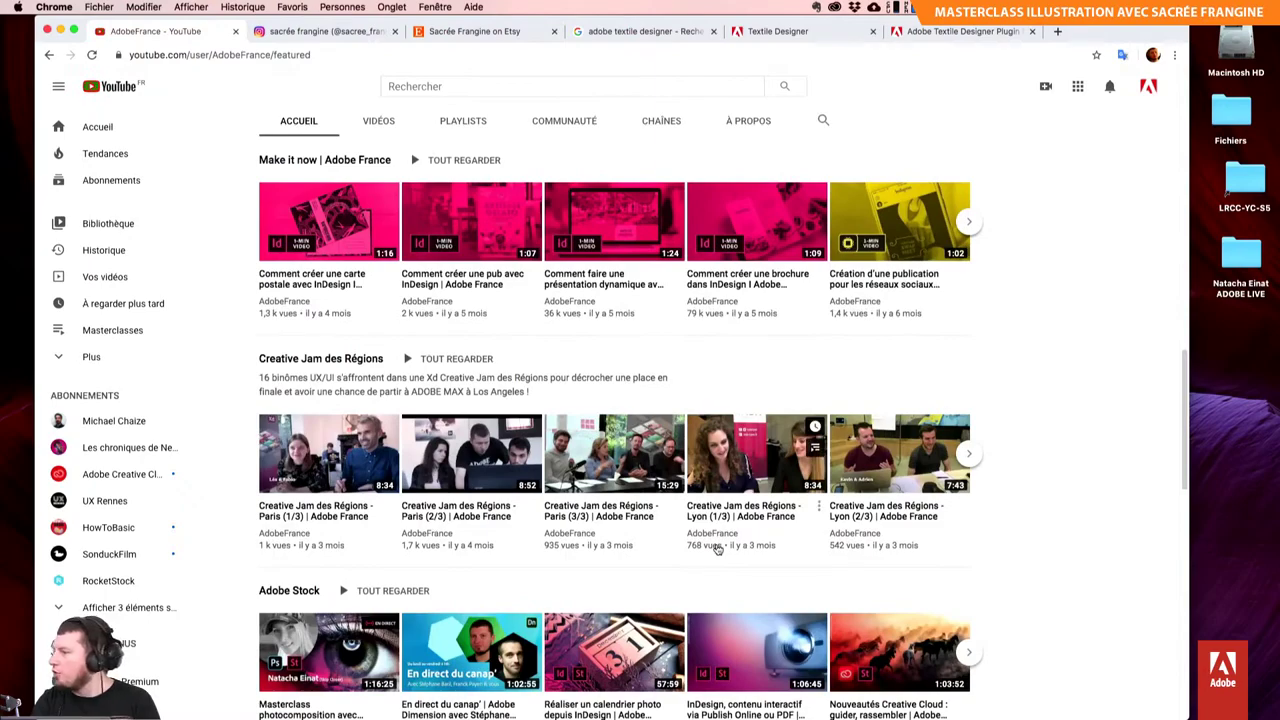
{"action": "scroll", "coordinate": [717, 549], "scroll_direction": "up", "scroll_amount": 10}
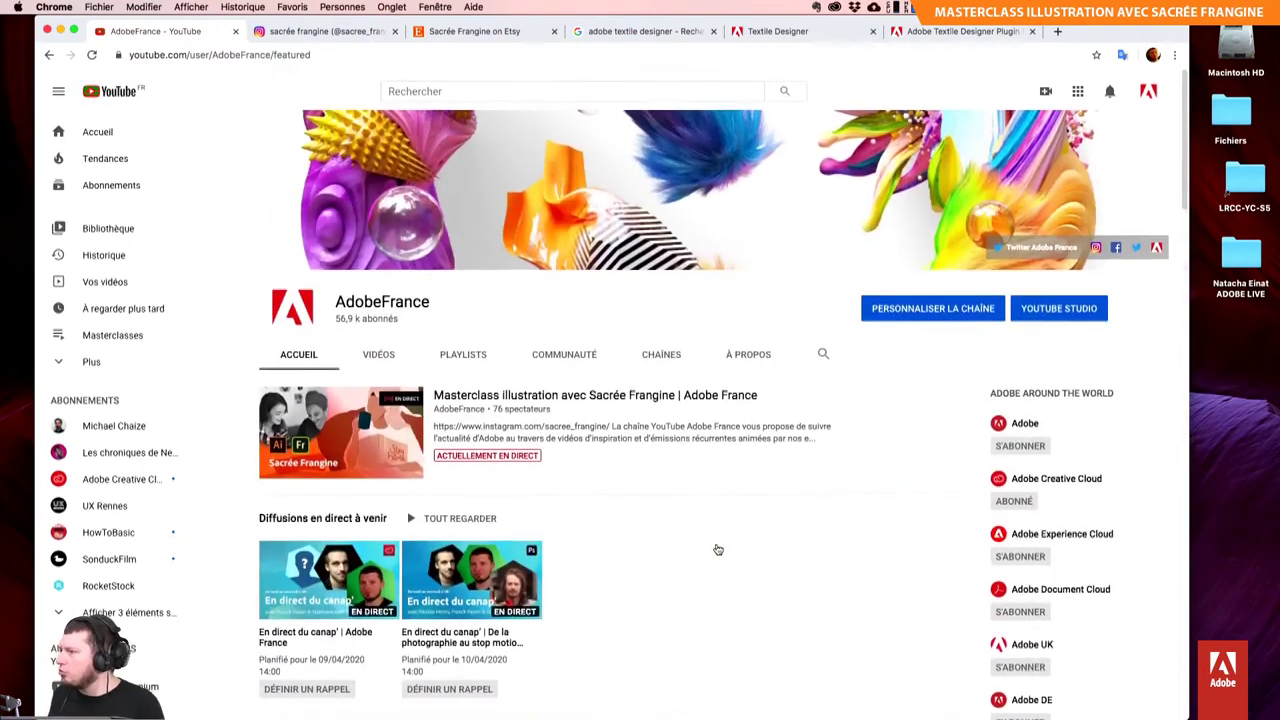